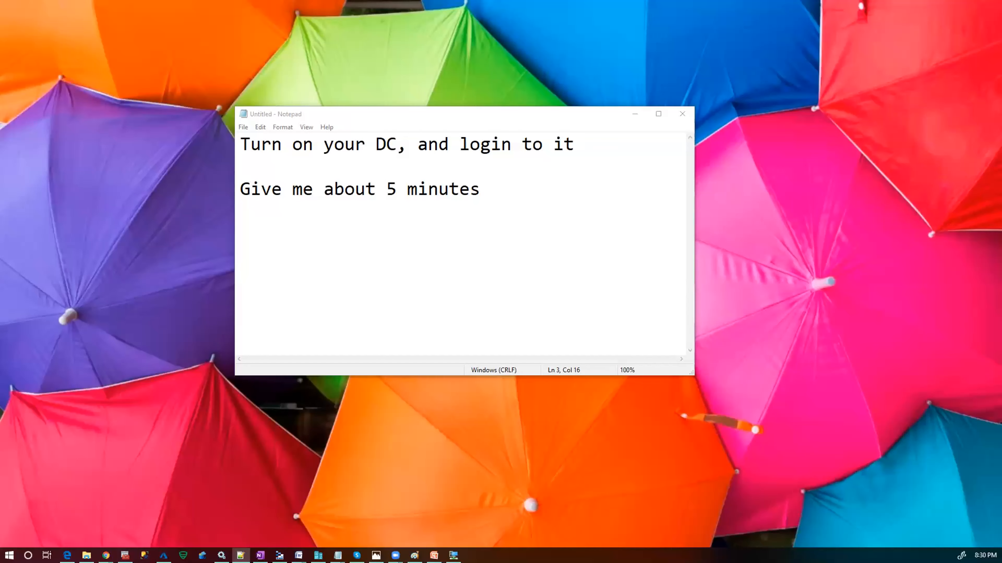
- Switch from the Notepad login note to the Notes file of setup steps in Notepad++
key("alt+Tab")
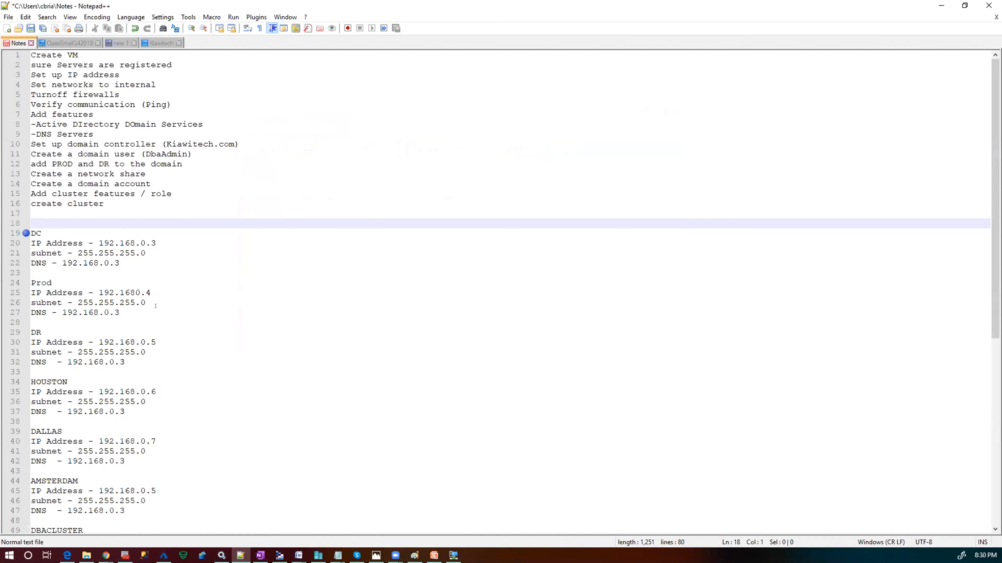
- Select the sixteen setup steps for review, then minimize Notepad++ to reveal the instruction note
left_click_drag(28, 53, 163, 203)
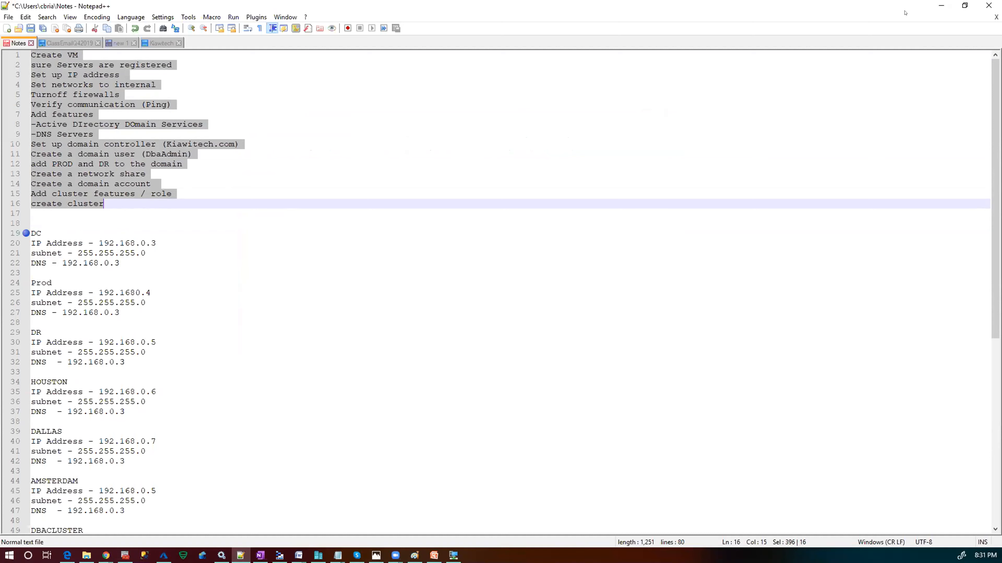
left_click(941, 5)
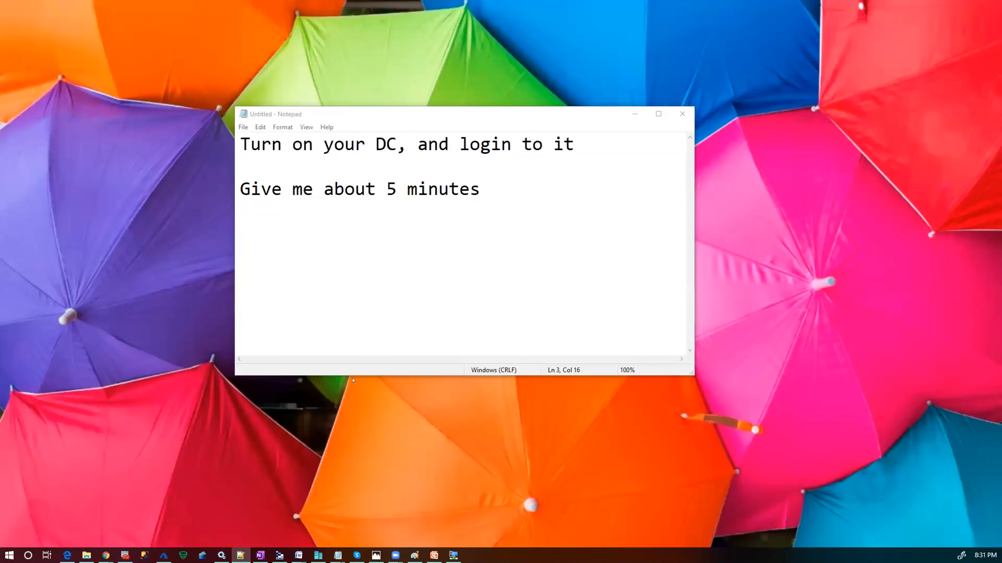
- Bring up the DC virtual machine connection window and maximize it to fill the screen
left_click(453, 556)
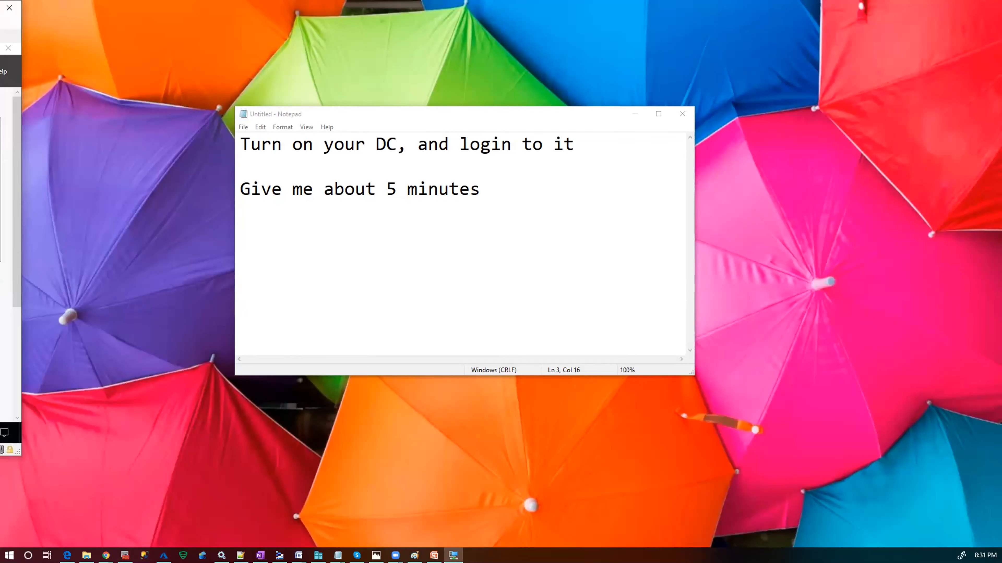
key("super+Up")
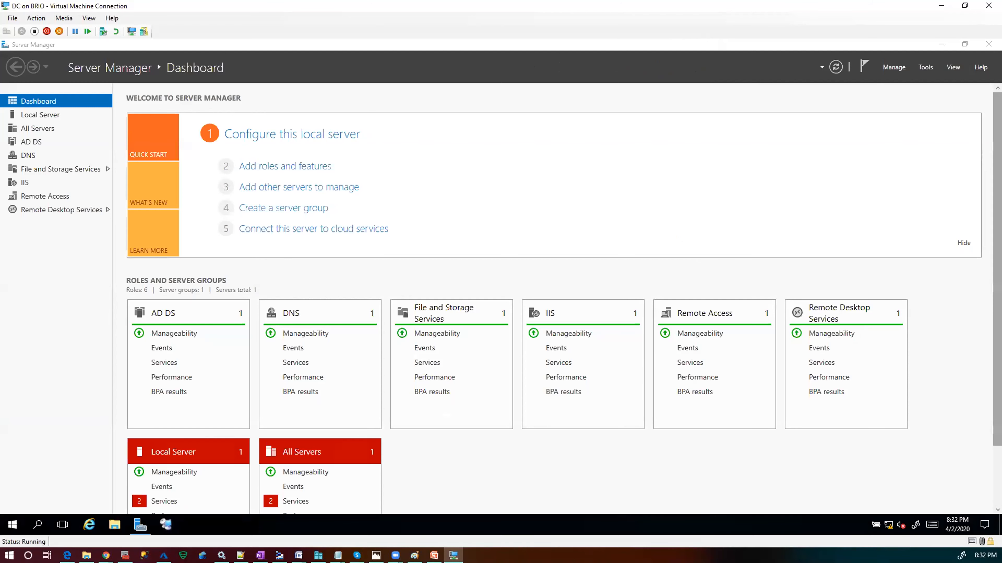
- Show the DC desktop and open File Explorer at This PC
key("super+d")
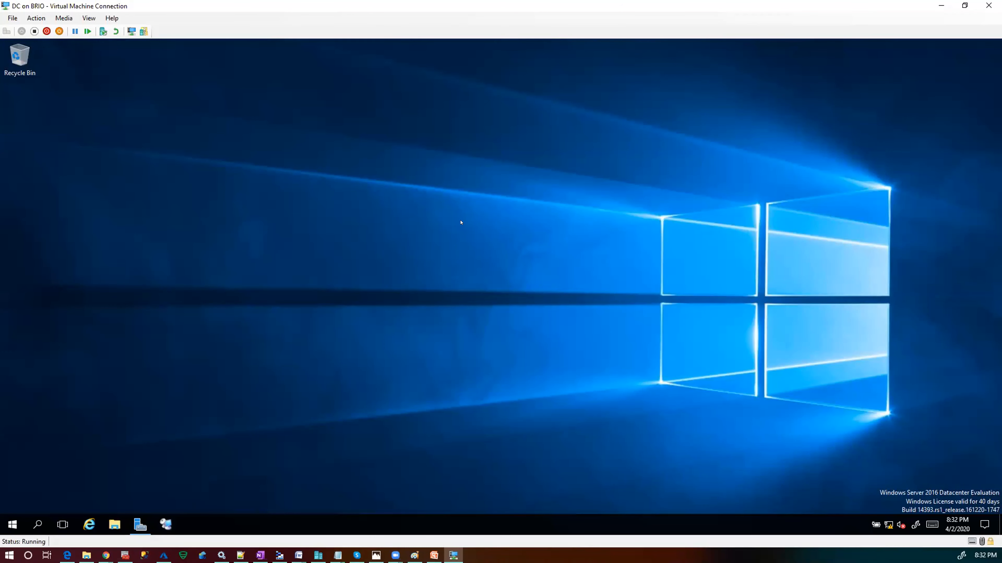
key("super+e")
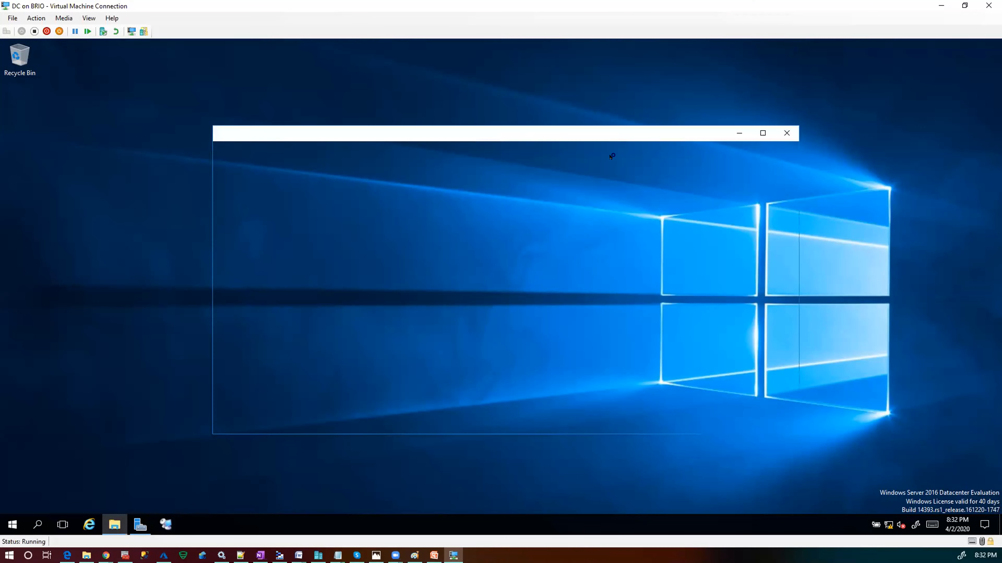
left_click(247, 266)
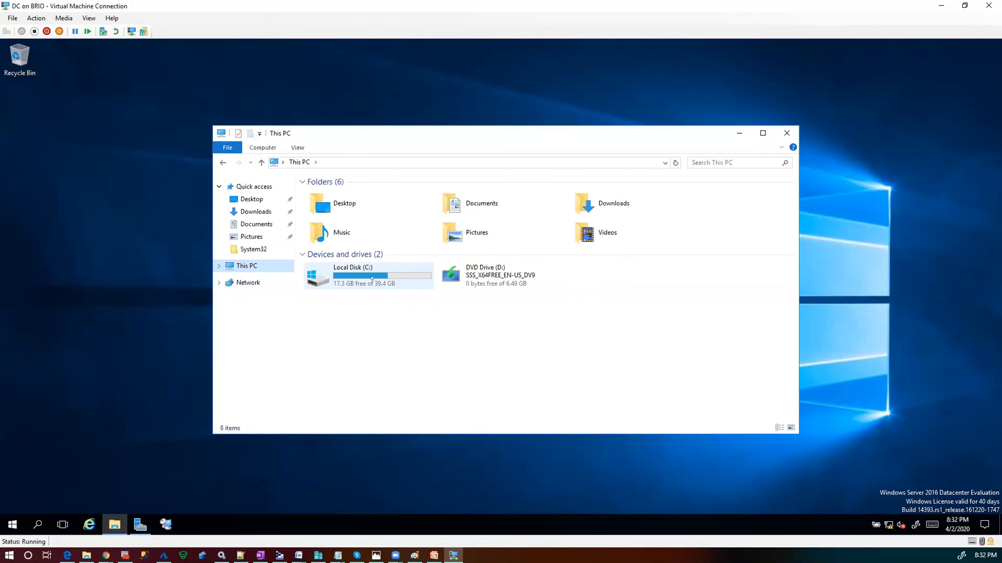
- Search Windows for 'file', then bring Server Manager back and close it
left_click(38, 524)
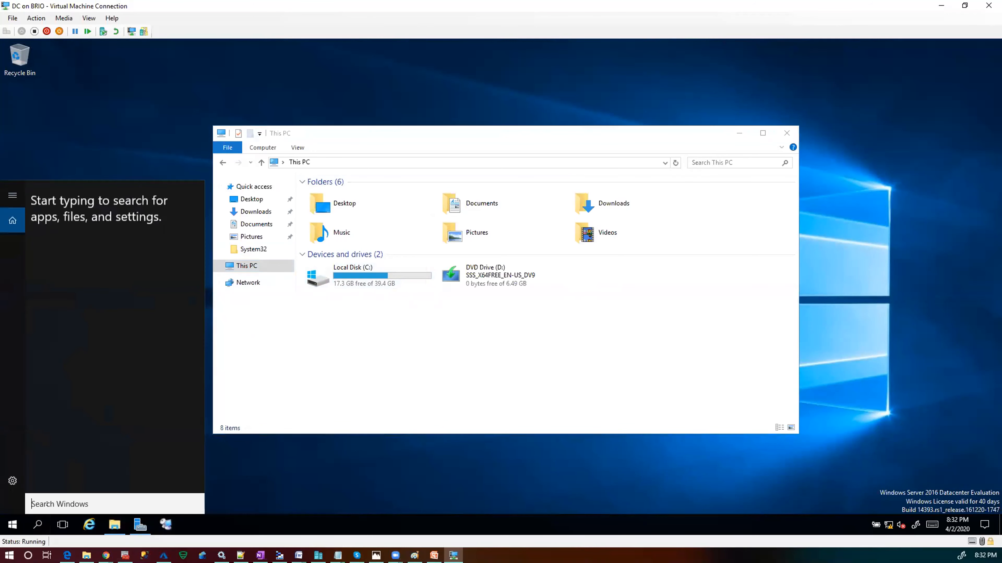
type("f")
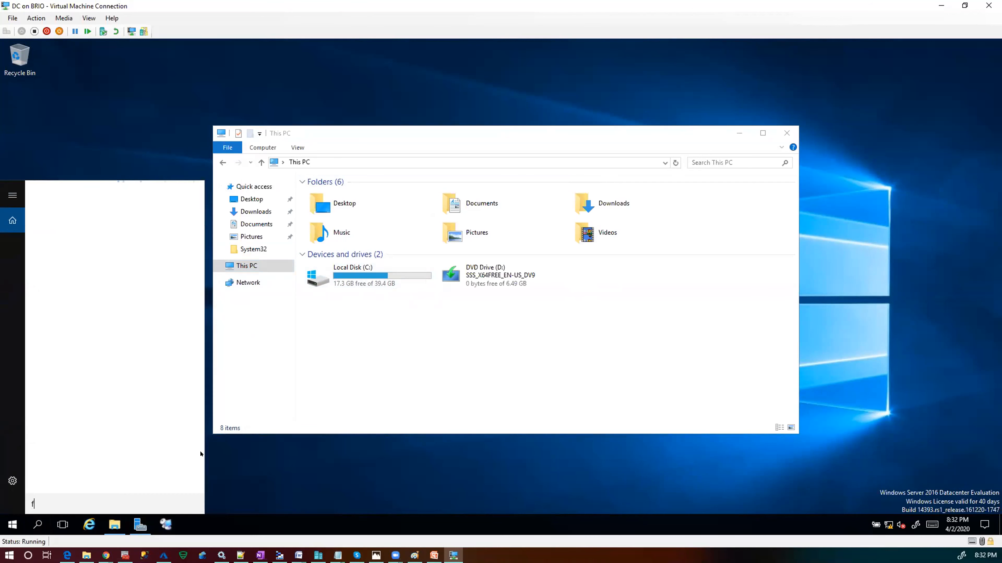
type("ile")
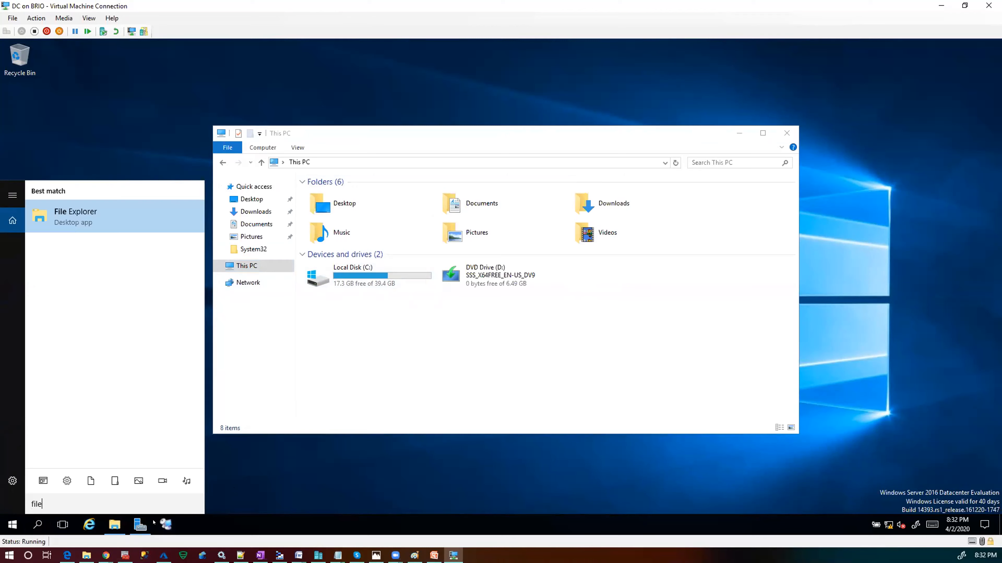
left_click(142, 524)
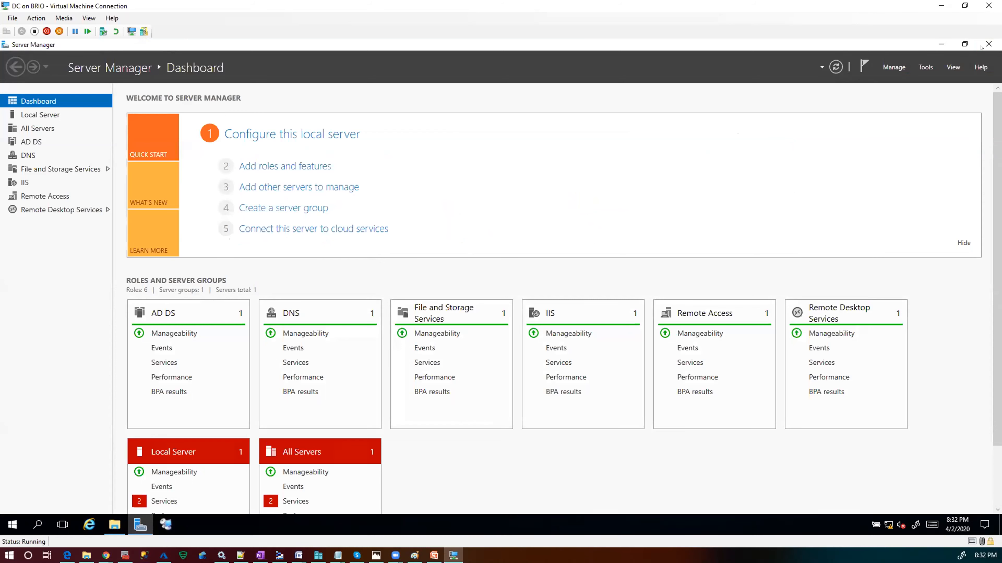
left_click(989, 44)
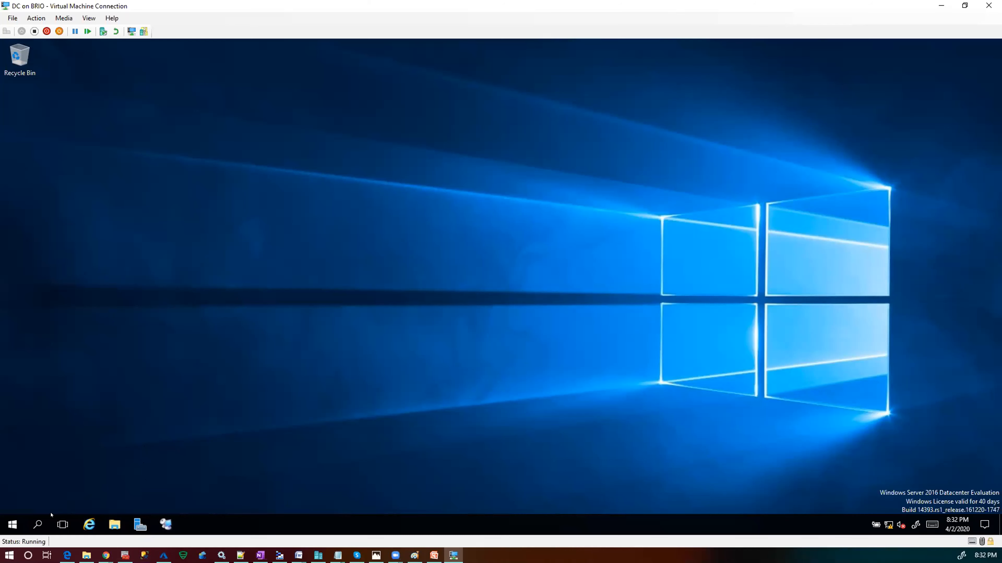
- Search Windows for 'server' and launch Server Manager from the results
left_click(38, 525)
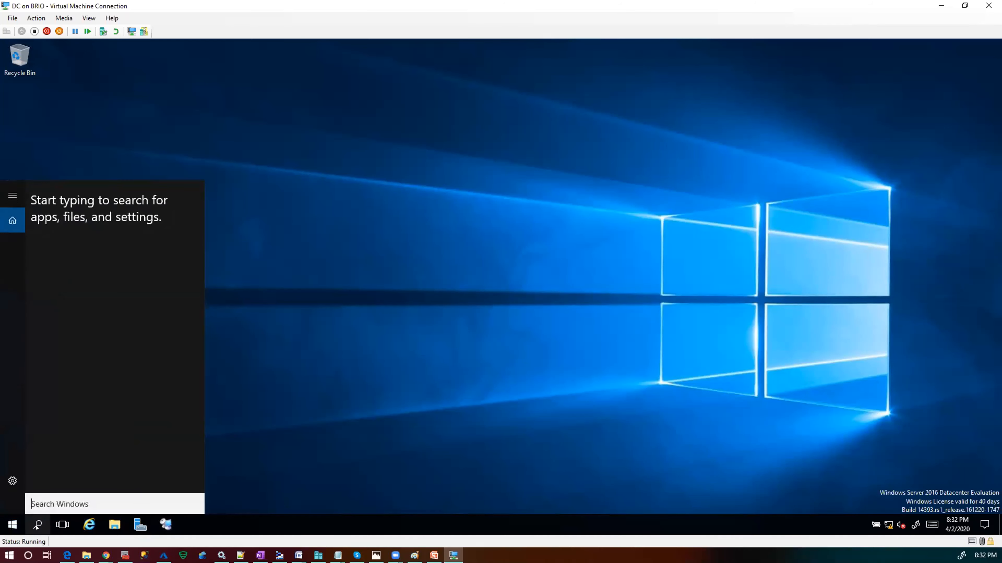
type("ser")
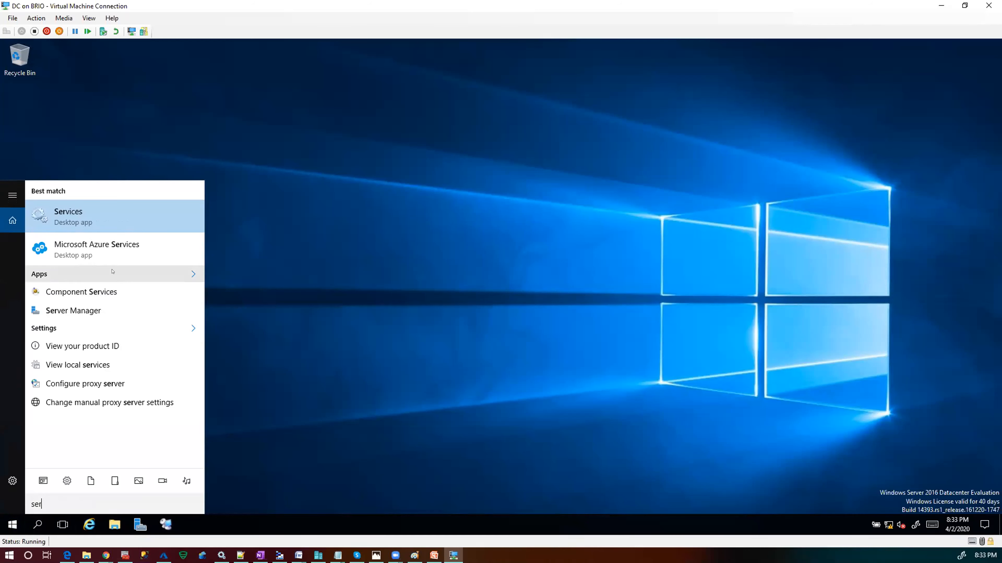
type("ver")
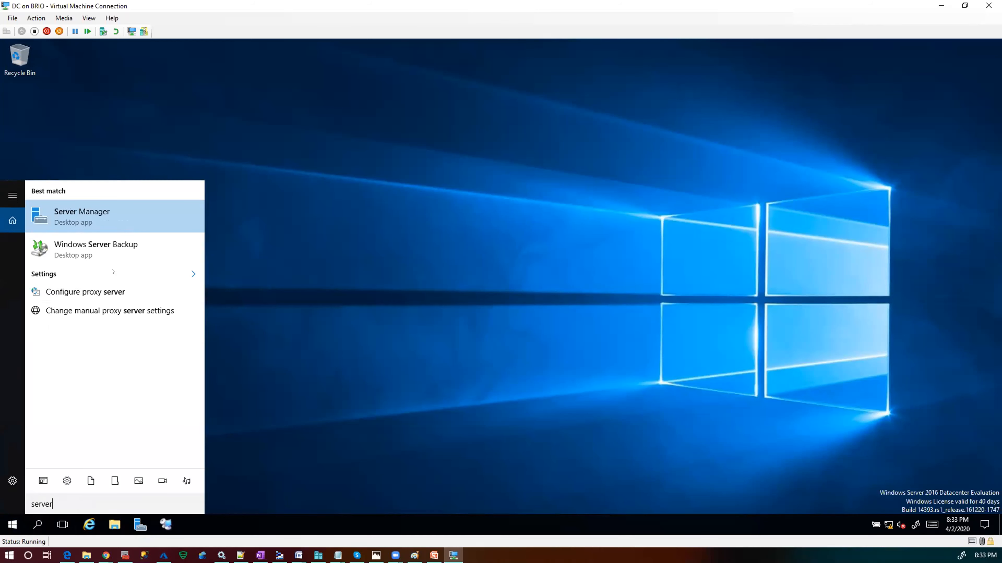
left_click(94, 215)
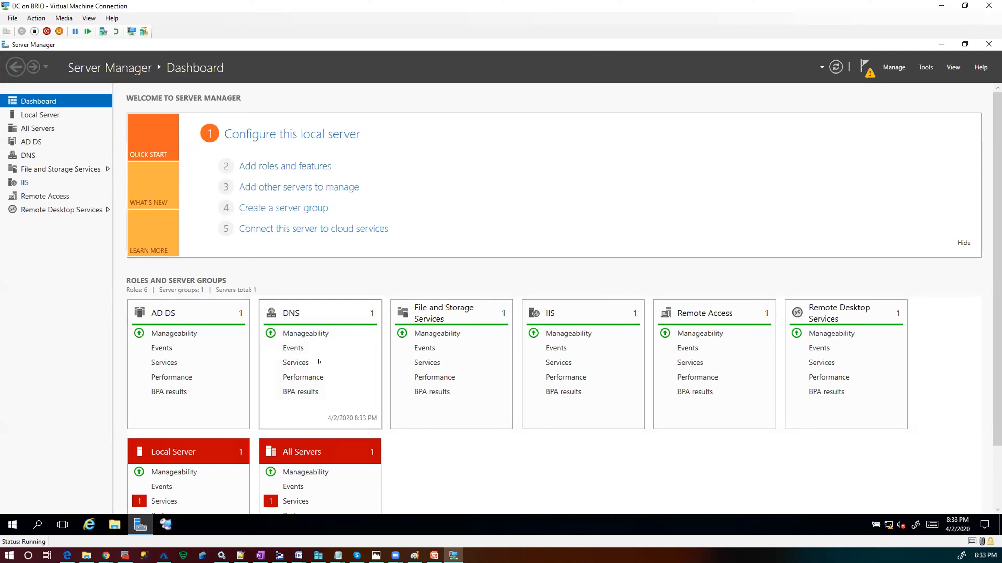
- Check the Manage menu, then show the Local Server properties page
left_click(895, 68)
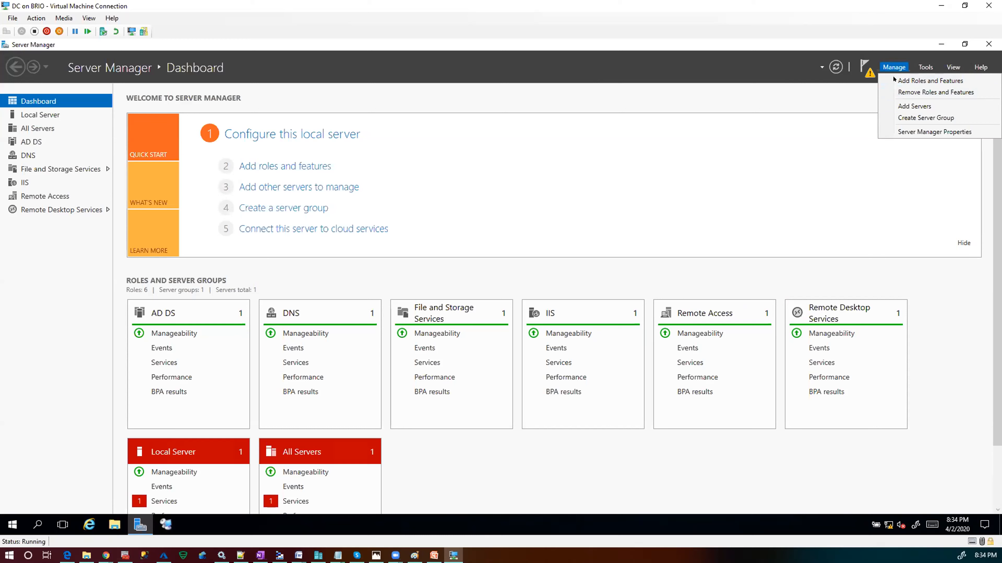
left_click(501, 154)
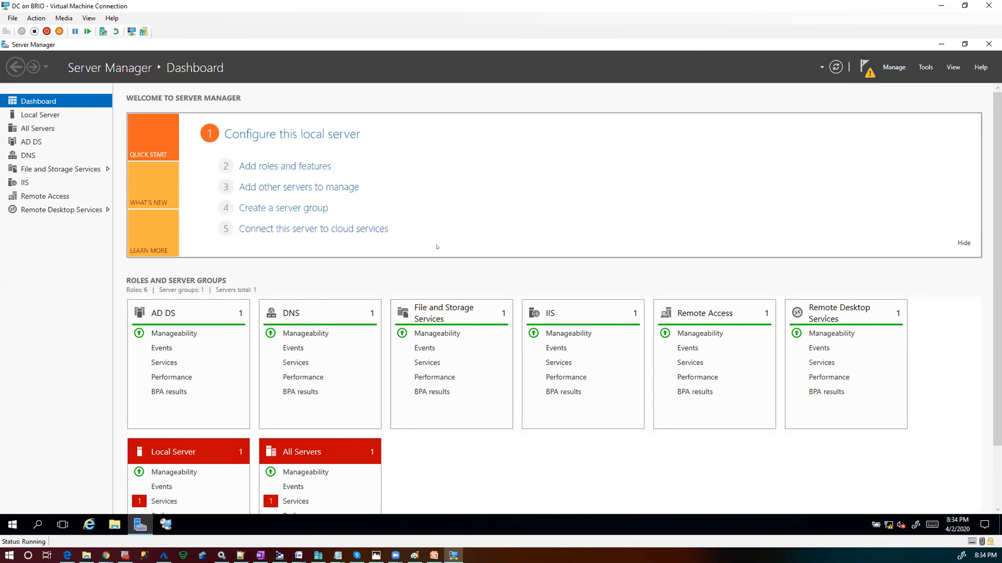
left_click(37, 114)
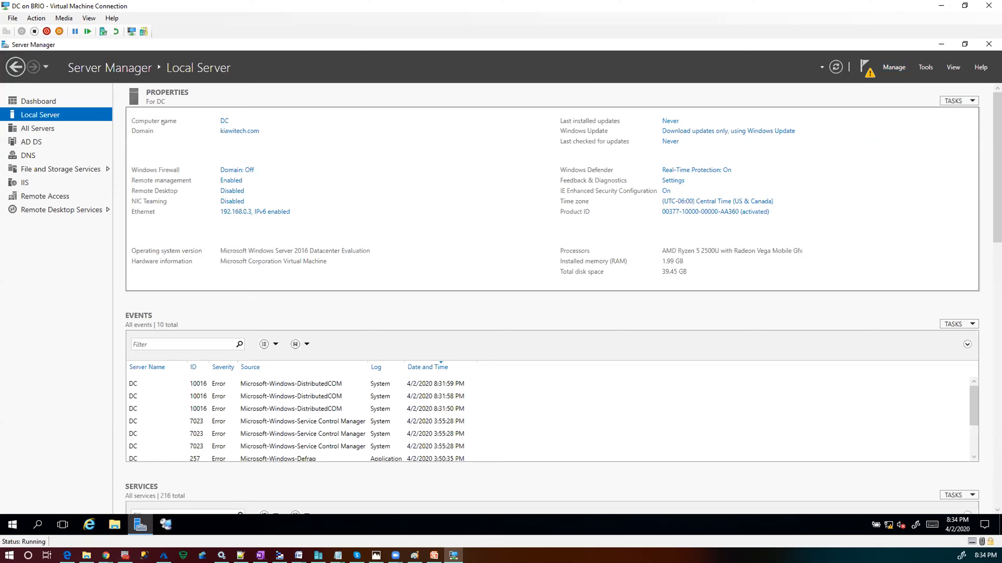
- Open the computer name settings from Local Server, then open File Explorer from the taskbar
left_click(223, 121)
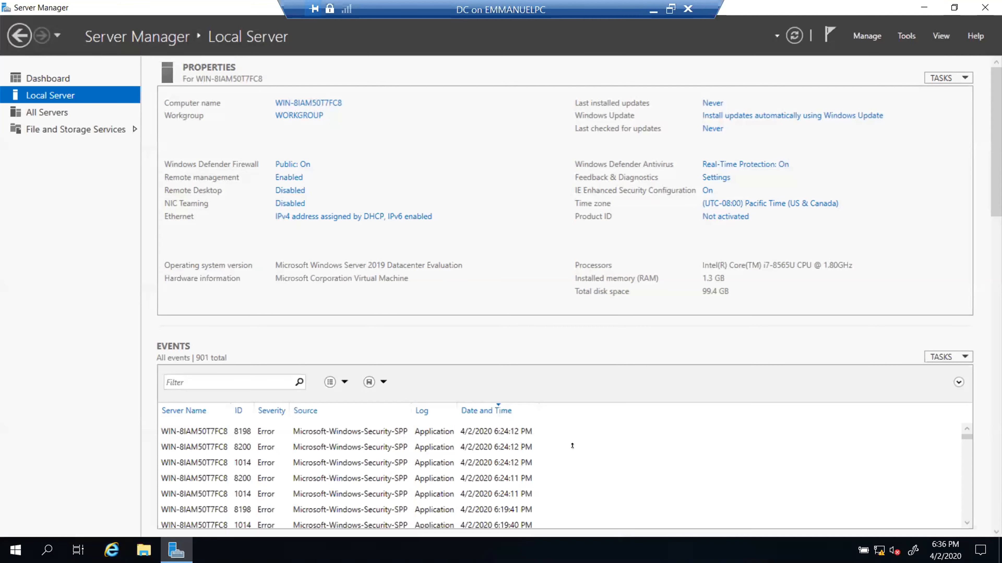
left_click(144, 553)
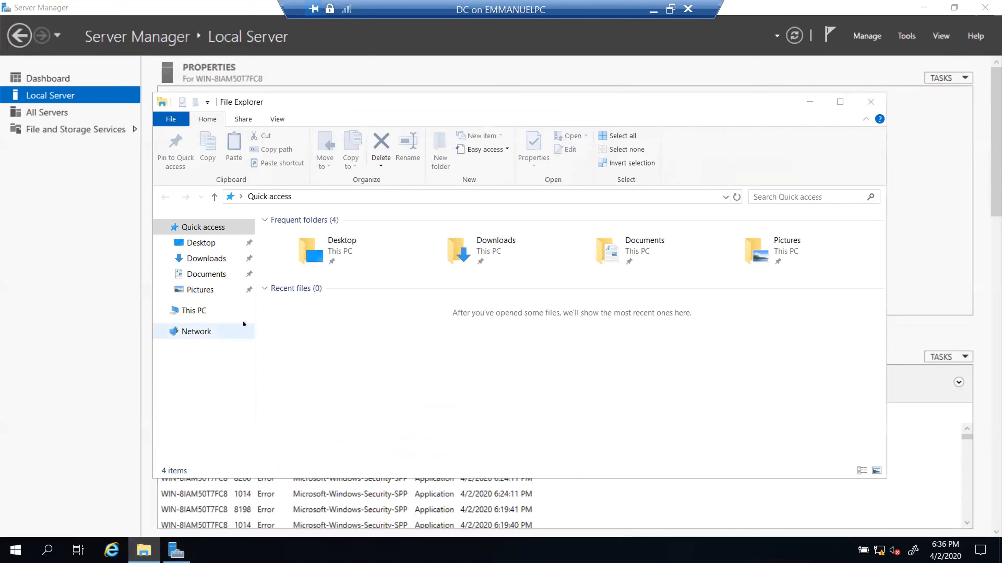
- View This PC's system information (WIN-8IAM50T7FC8 in WORKGROUP), then close it and File Explorer
right_click(204, 311)
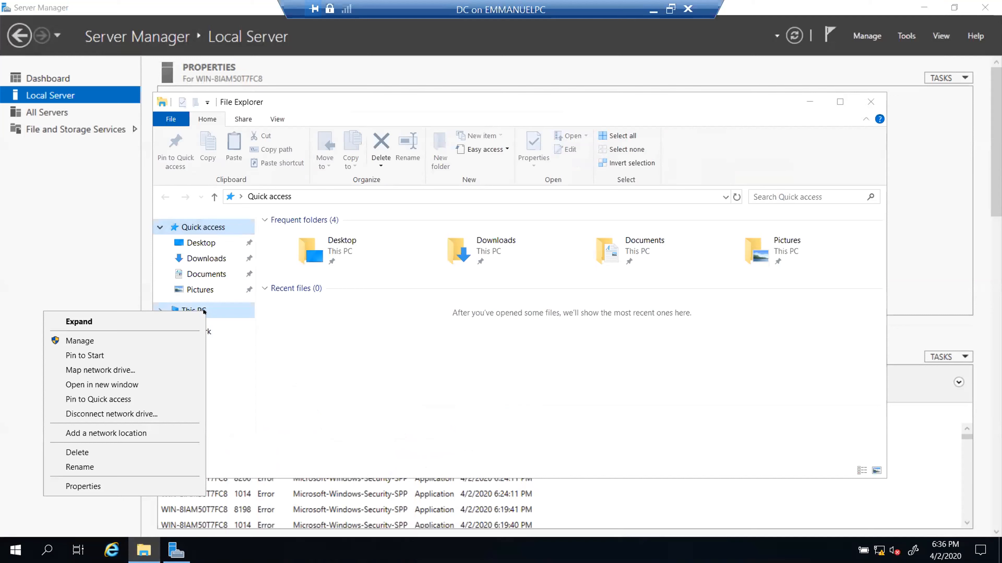
left_click(135, 485)
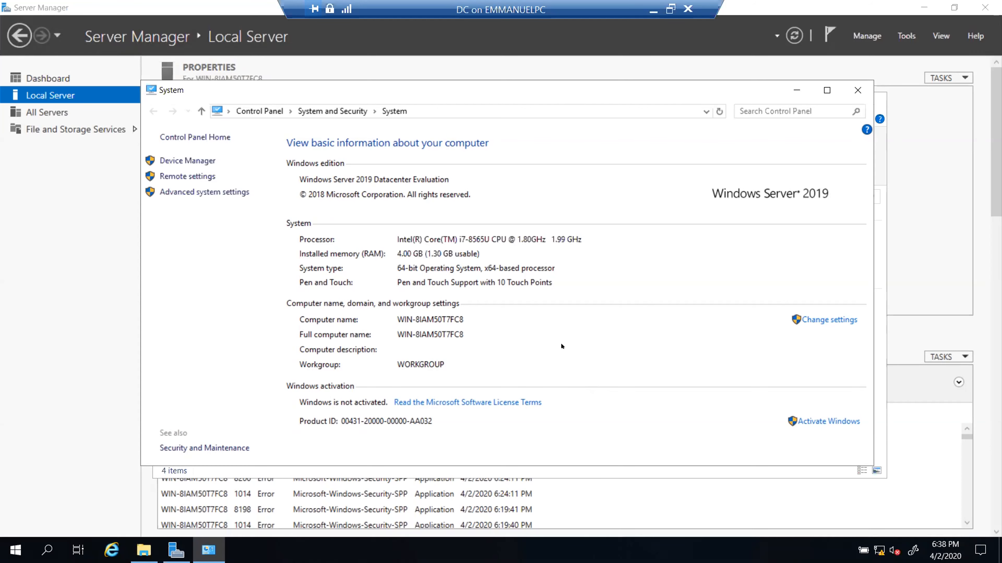
left_click(857, 90)
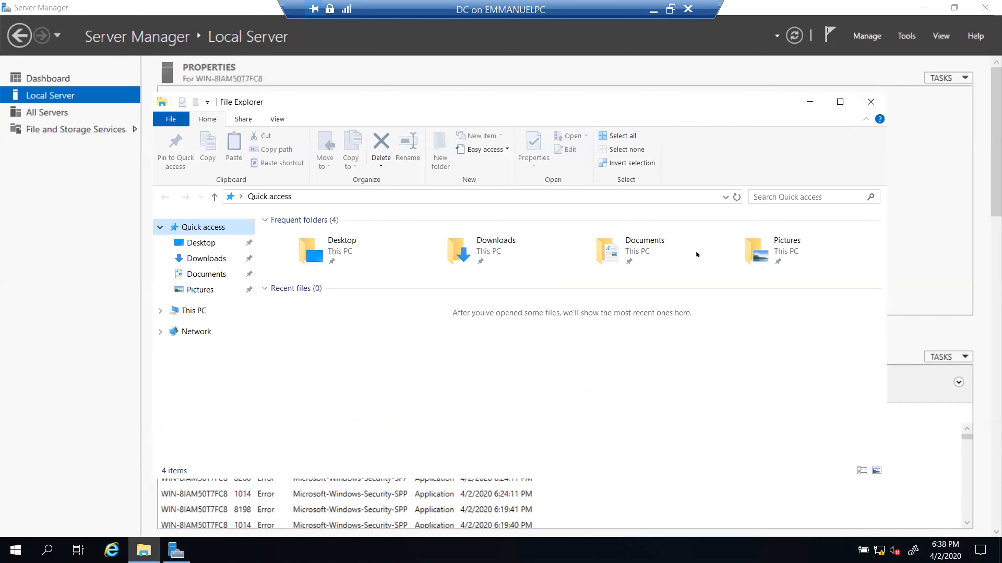
left_click(870, 101)
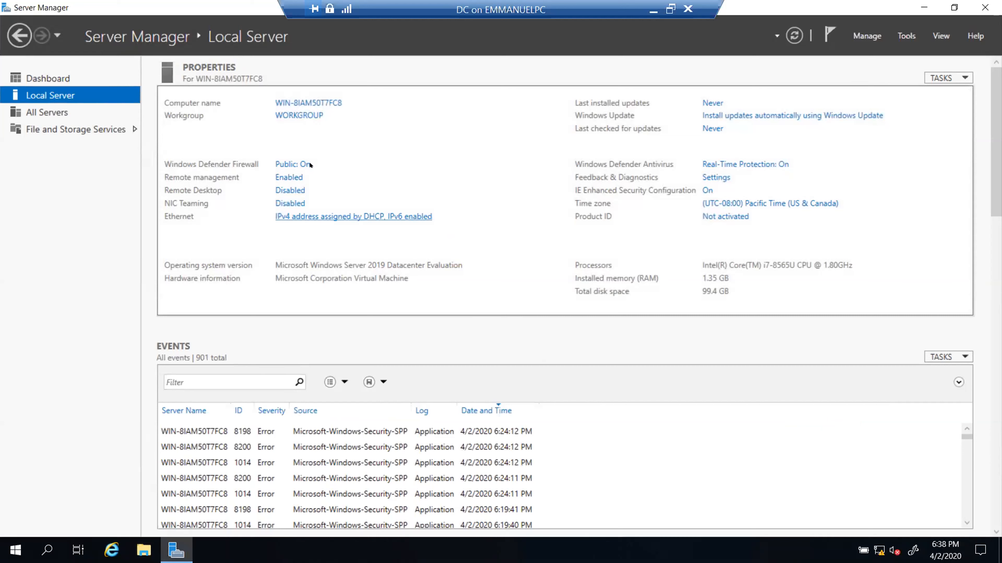
- Open System Properties from the Computer name link and start changing the name WIN-8IAM50T7FC8
left_click(312, 103)
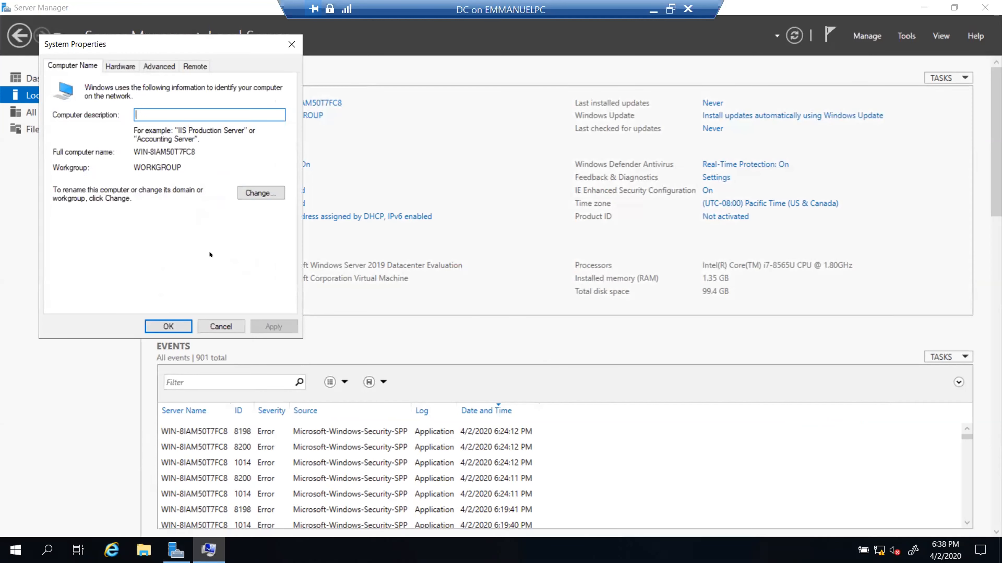
left_click(248, 195)
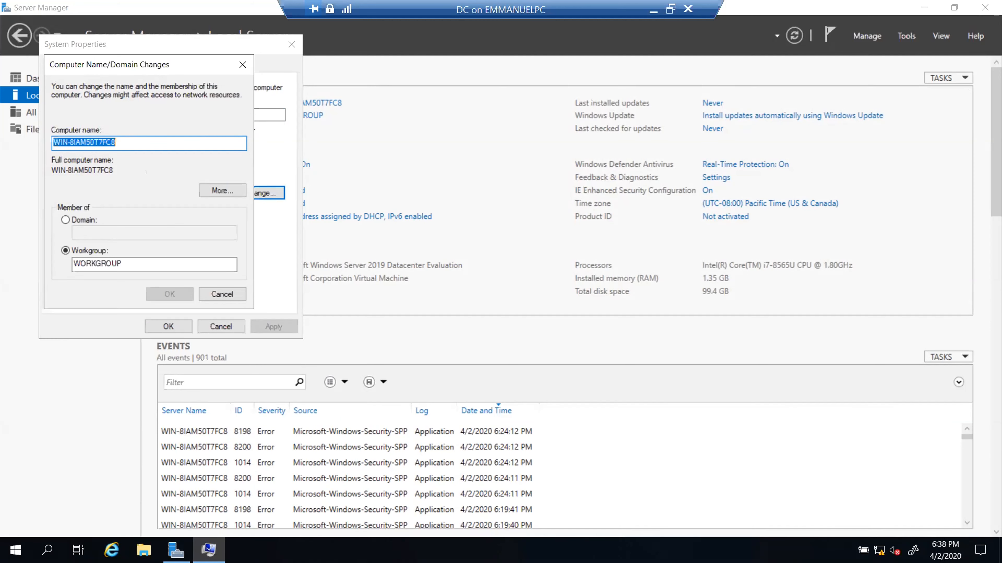
- Enter DC as the new computer name and confirm with OK
type("DC")
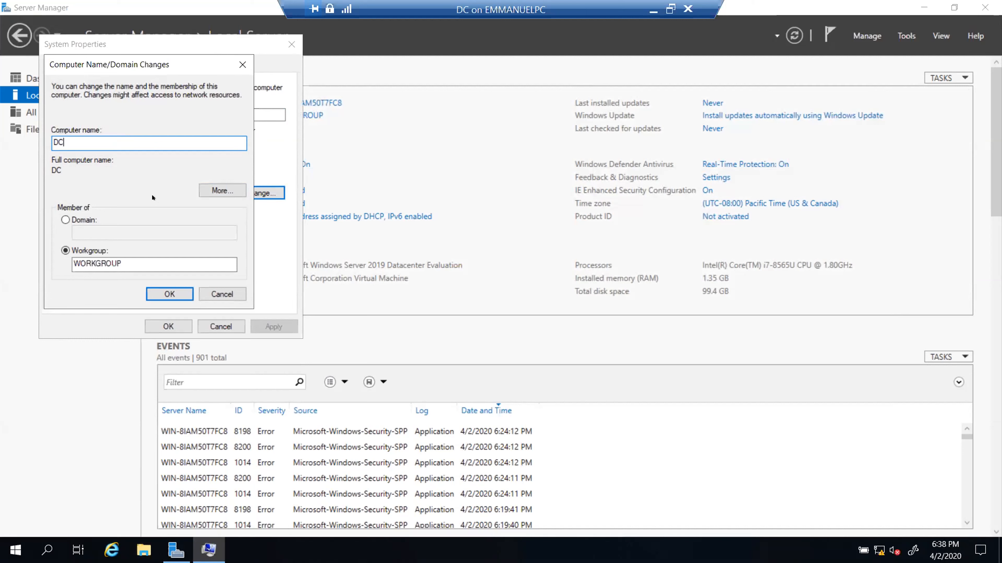
left_click(164, 291)
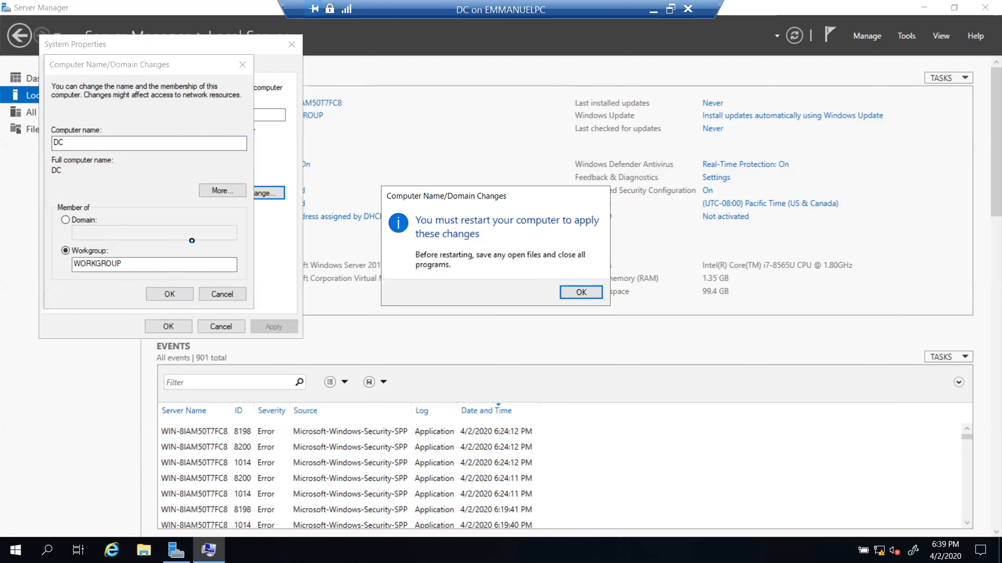
- Acknowledge the restart notice, close System Properties, and choose Restart Later
left_click(580, 291)
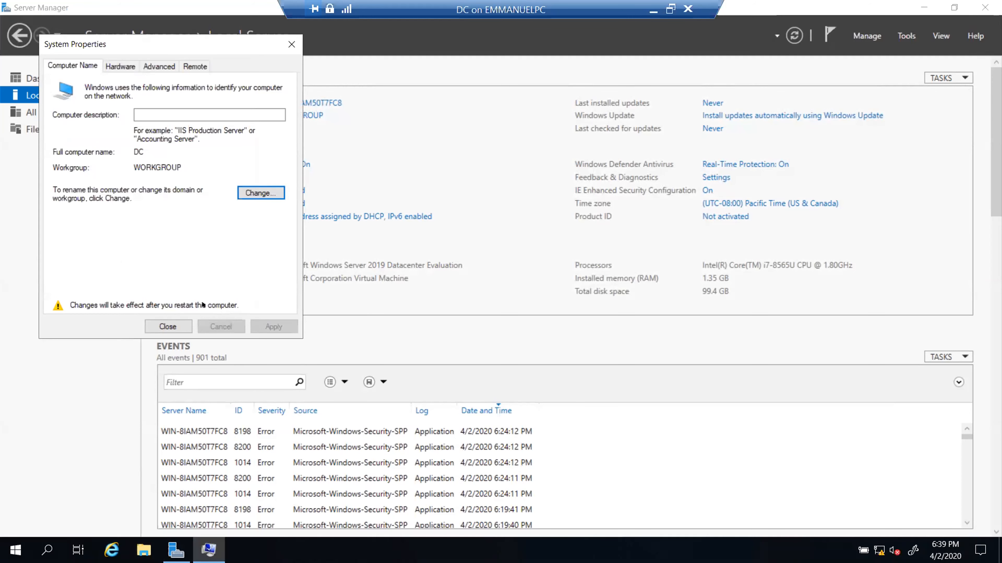
left_click(168, 327)
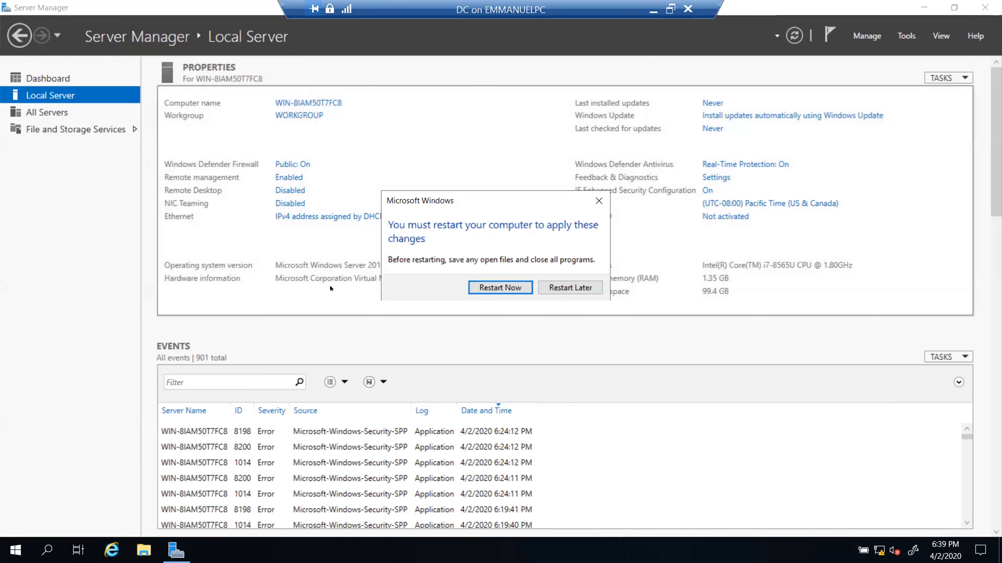
left_click(570, 289)
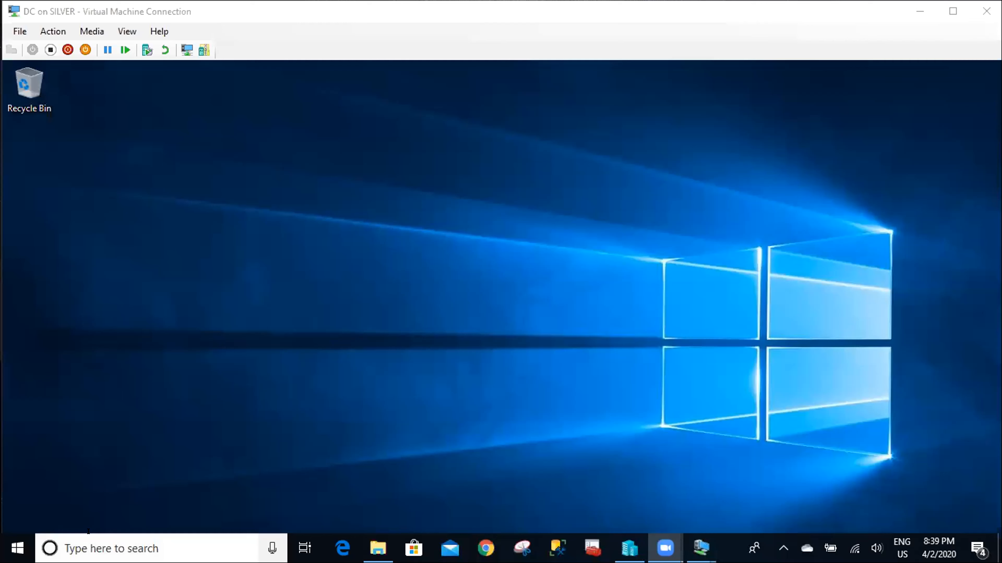
left_click(87, 537)
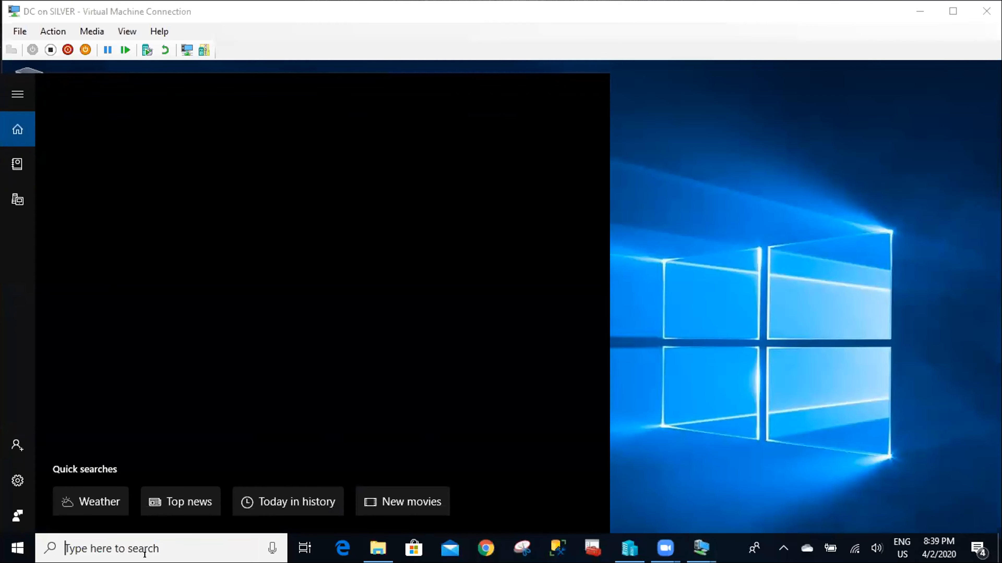
type("server")
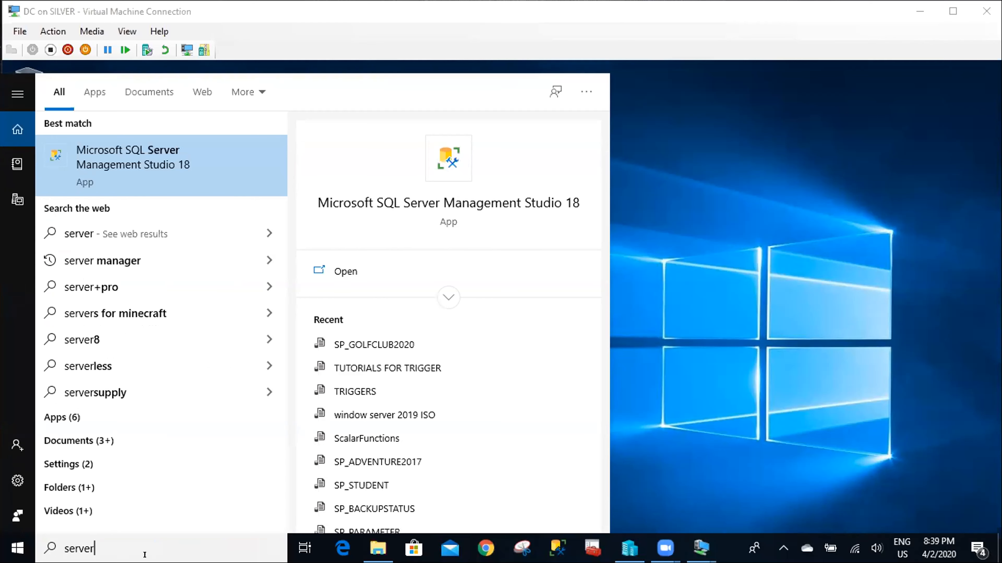
left_click(673, 170)
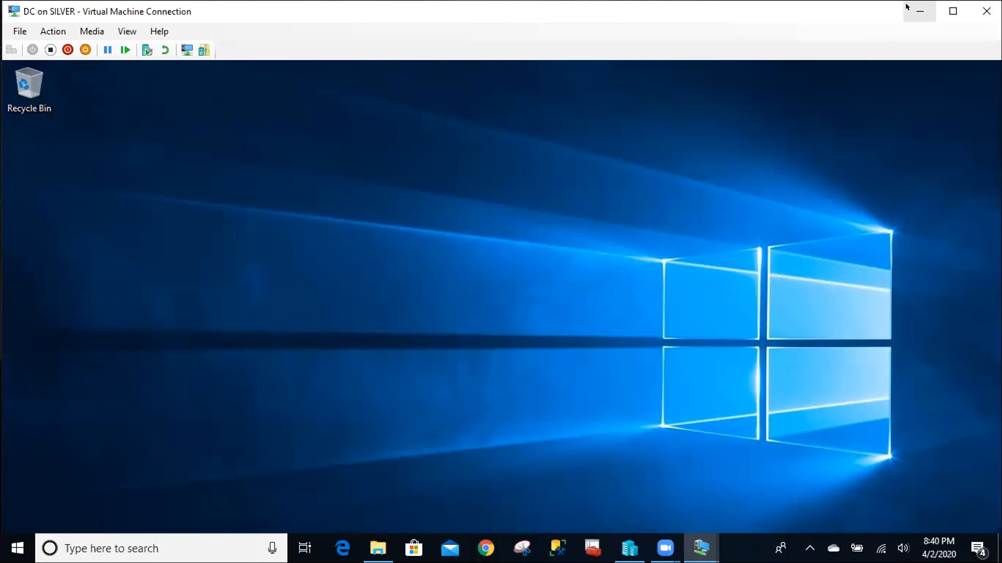
- Maximize the DC VM window and open Server Manager's Local Server page for WIN-GF4I2MEDOPS
left_click(953, 11)
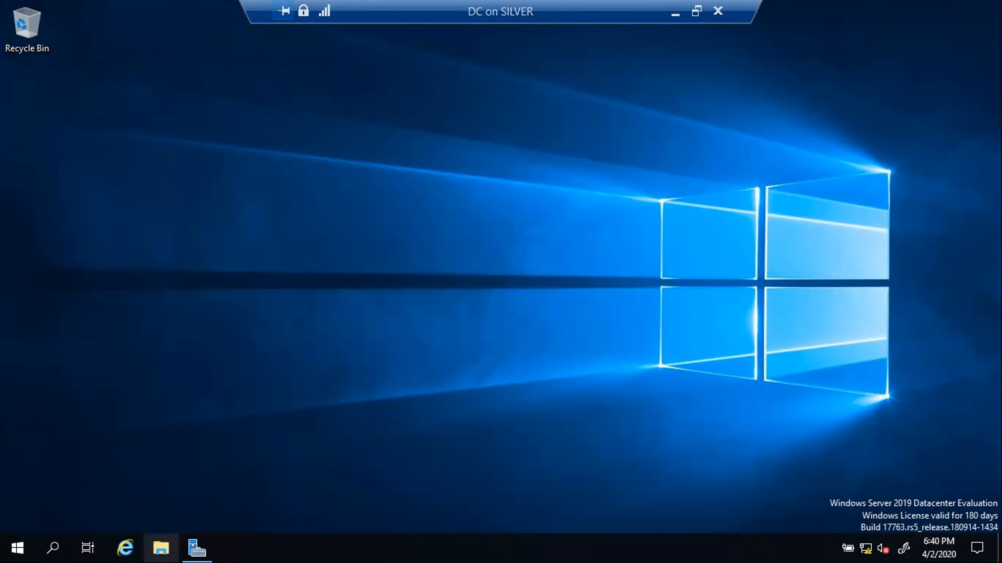
mouse_move(200, 545)
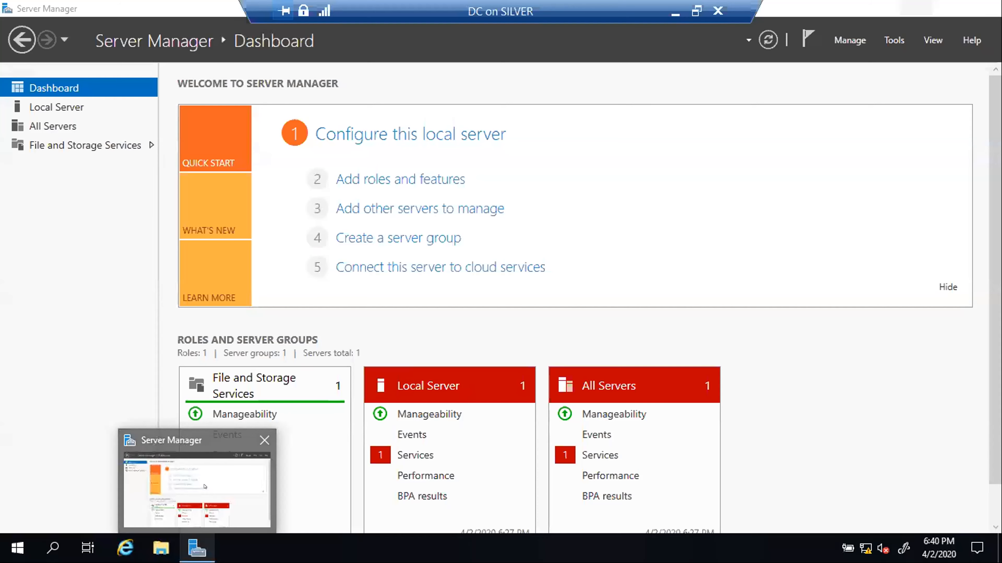
left_click(198, 490)
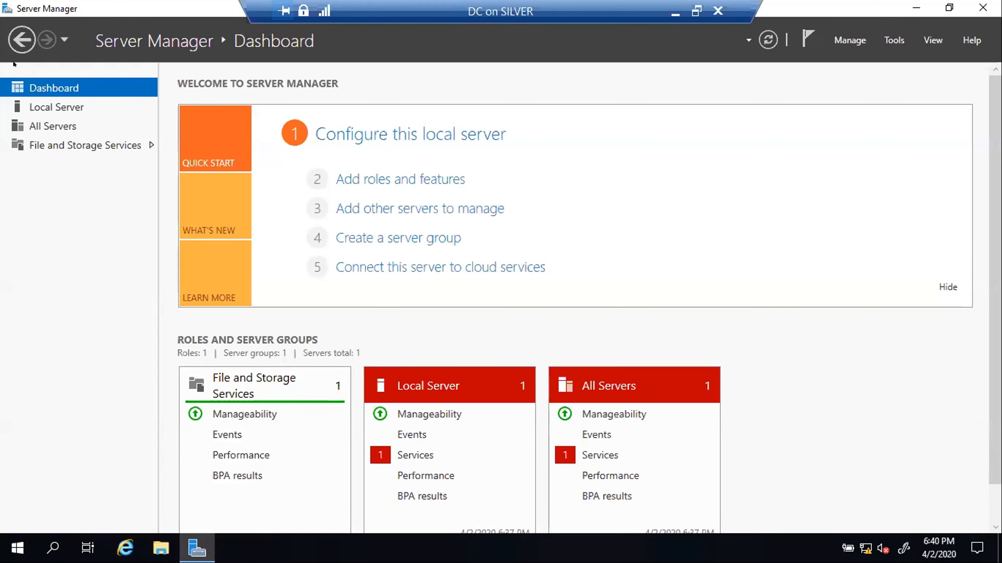
left_click(40, 109)
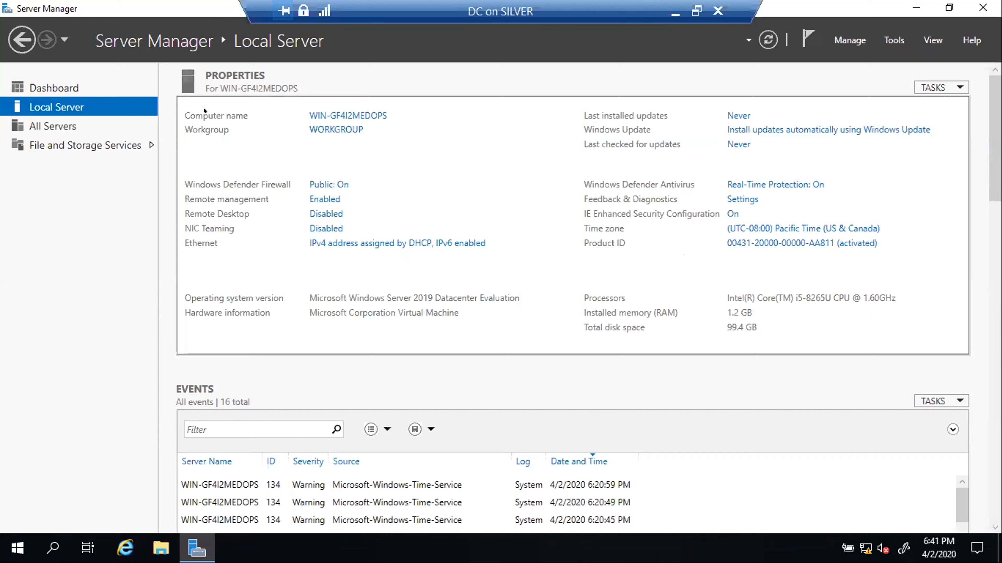
- Rename the computer to DC in System Properties
left_click(332, 109)
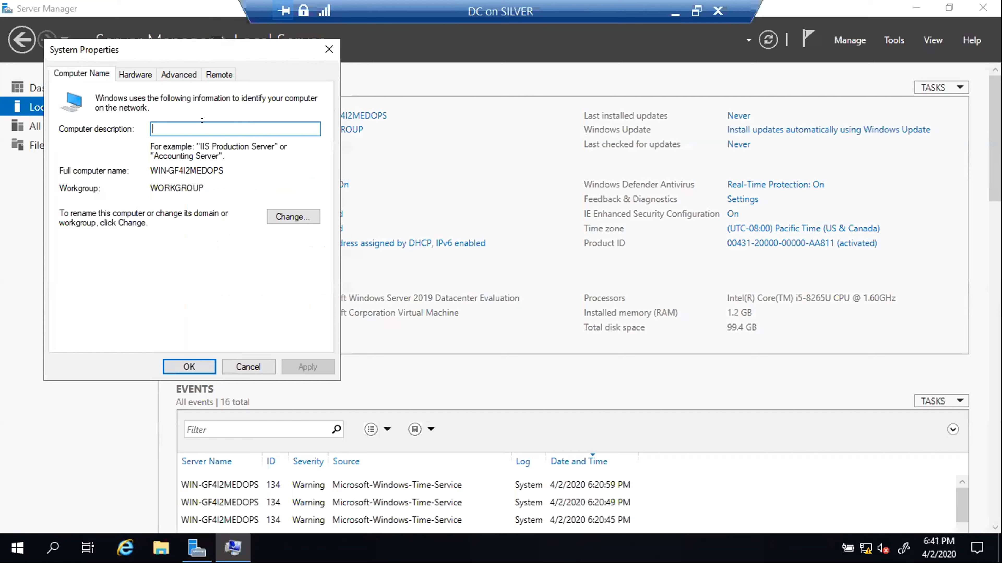
left_click(282, 215)
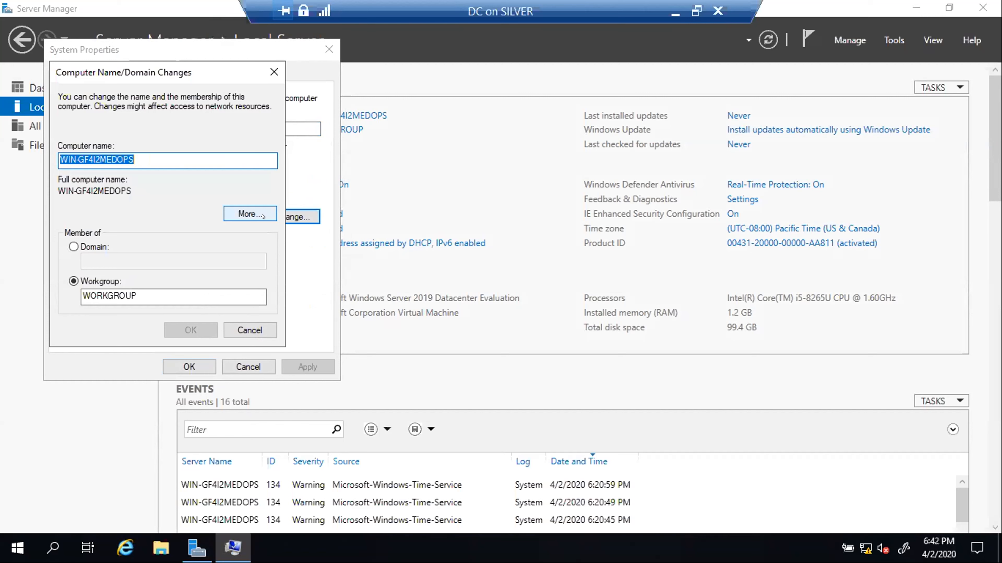
type("DC")
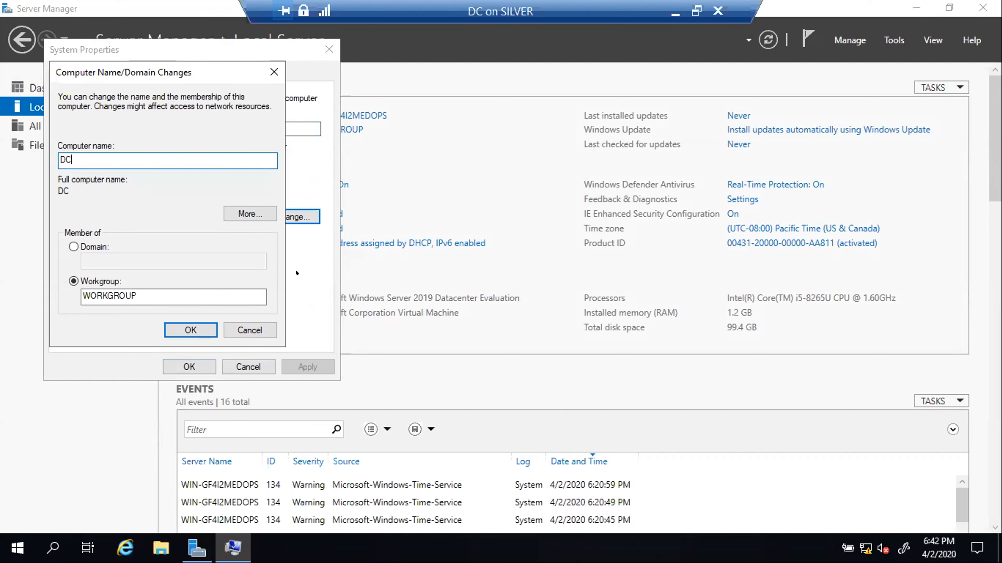
left_click(176, 329)
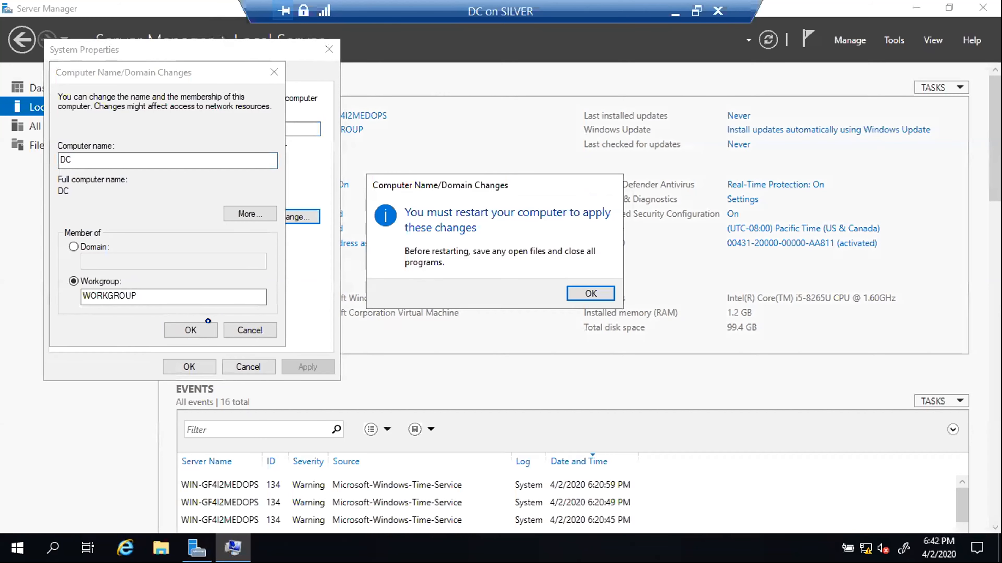
- Acknowledge the restart notice, close System Properties, and postpone the restart
left_click(591, 294)
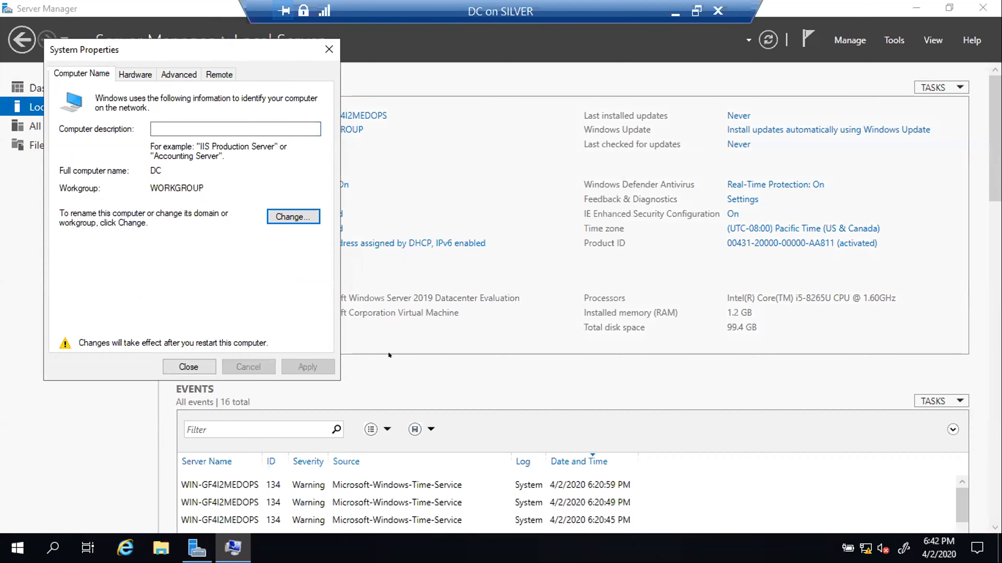
left_click(189, 367)
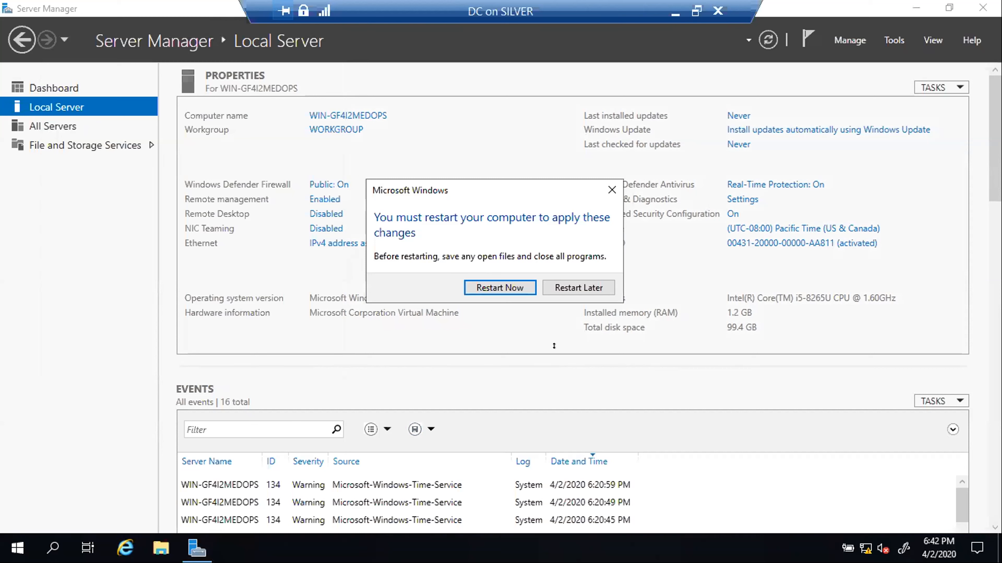
left_click(565, 292)
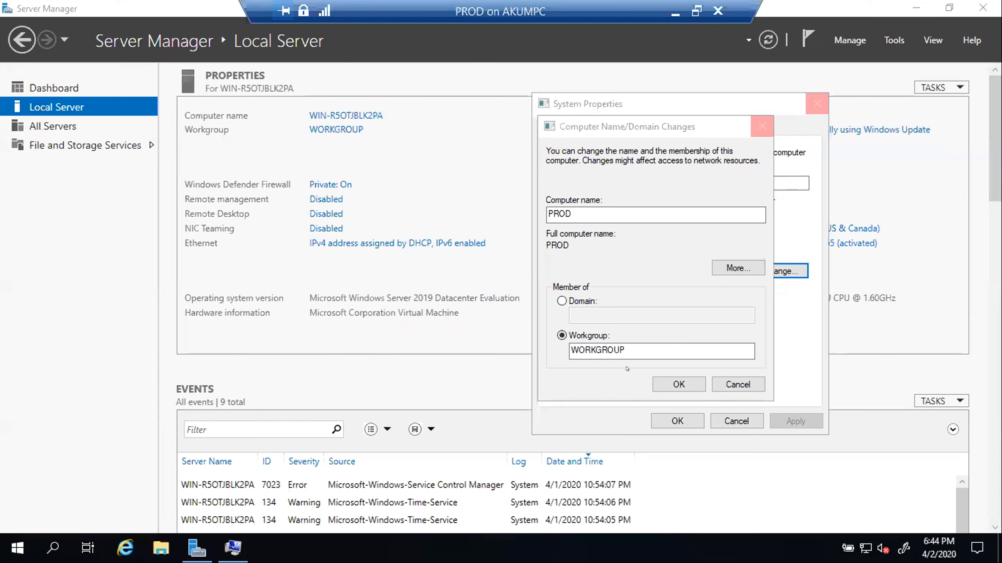
- Confirm the name PROD, defer the restart, and minimize Server Manager to show the desktop
left_click(675, 383)
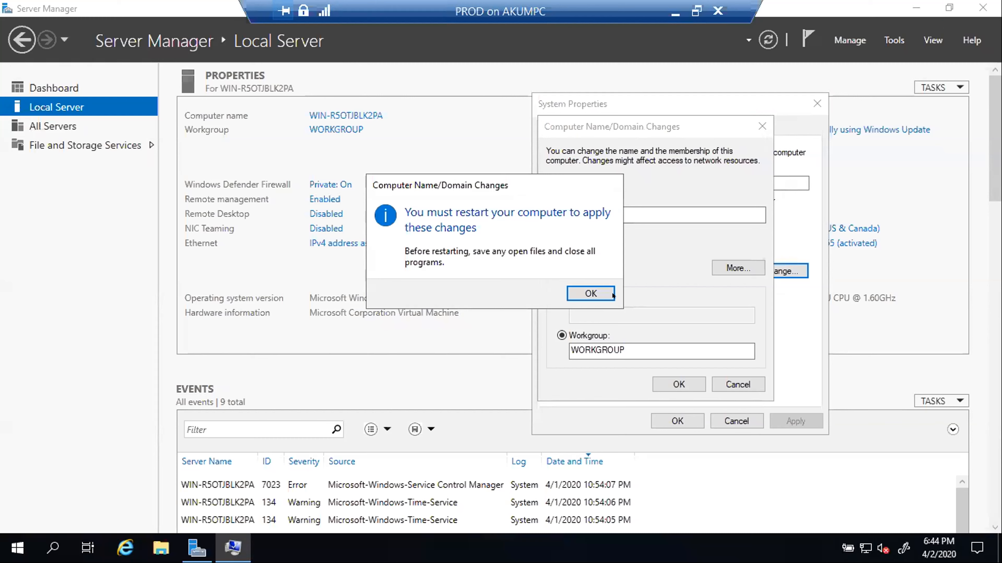
left_click(612, 294)
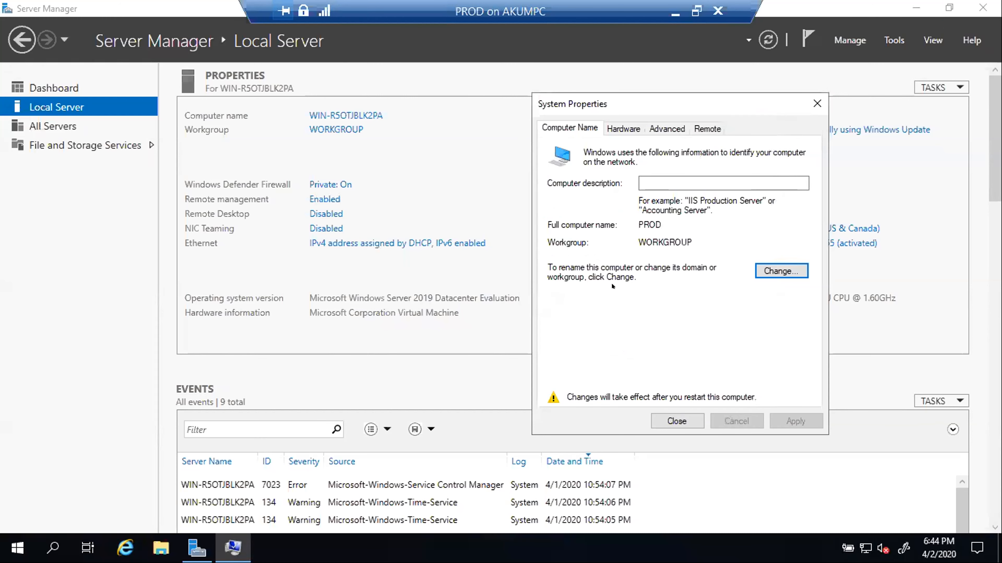
left_click(677, 420)
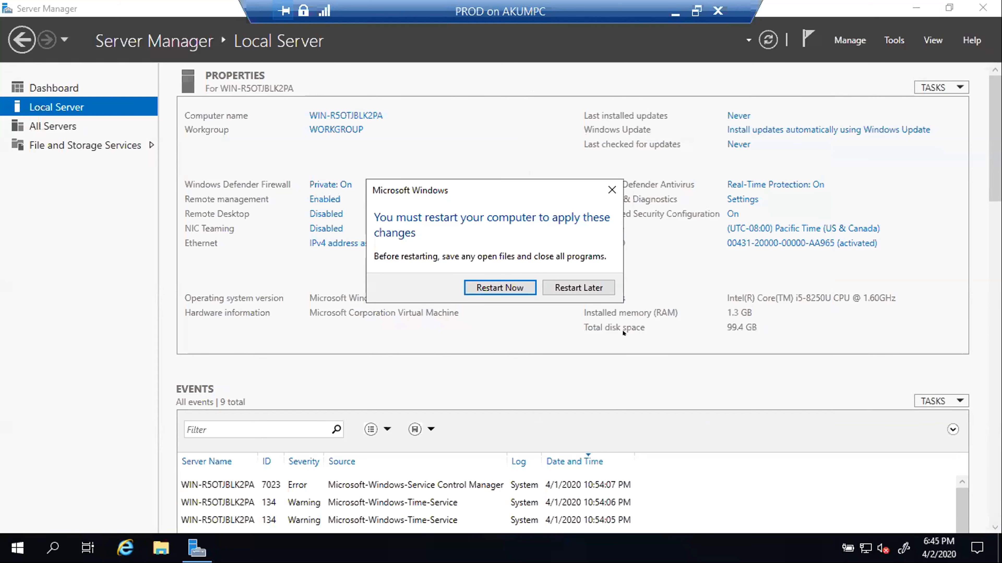
left_click(577, 287)
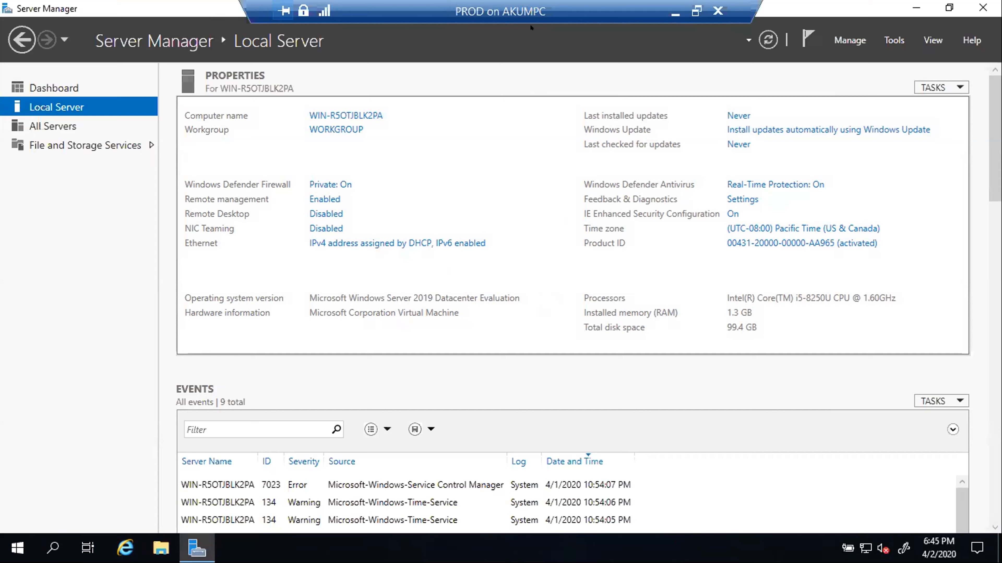
left_click(916, 8)
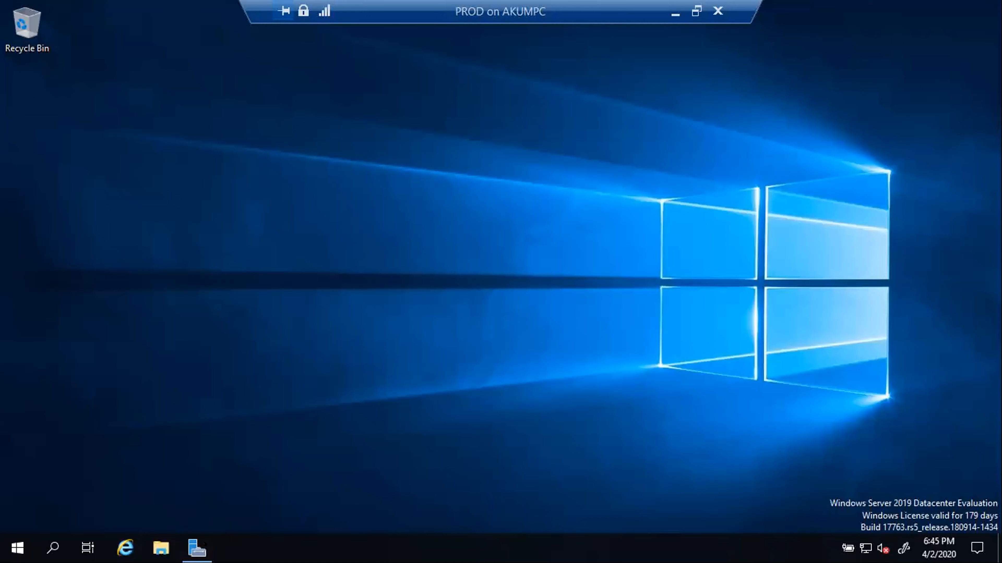
- Switch to the DC on AKUMPC virtual machine and display it full screen
mouse_move(190, 545)
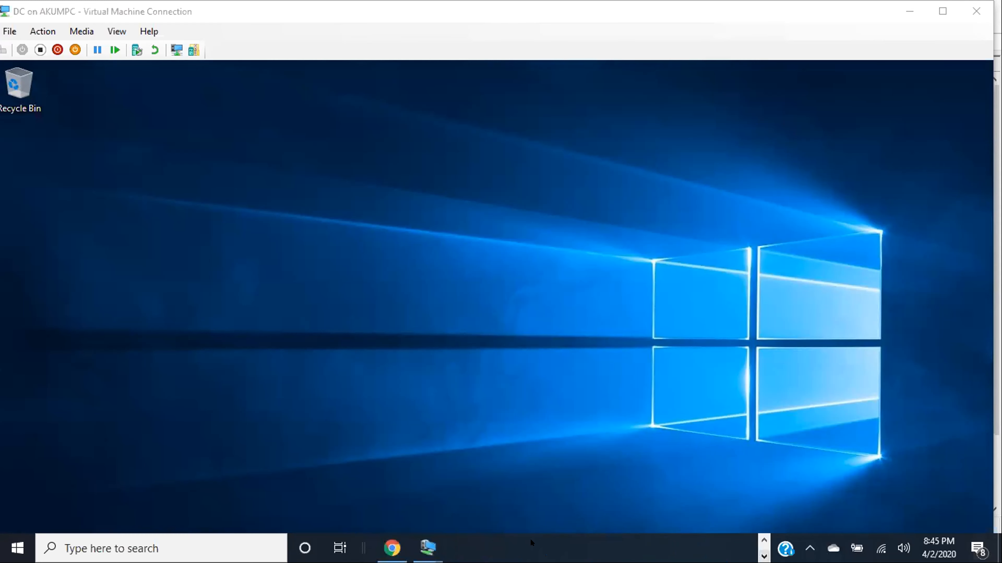
mouse_move(437, 544)
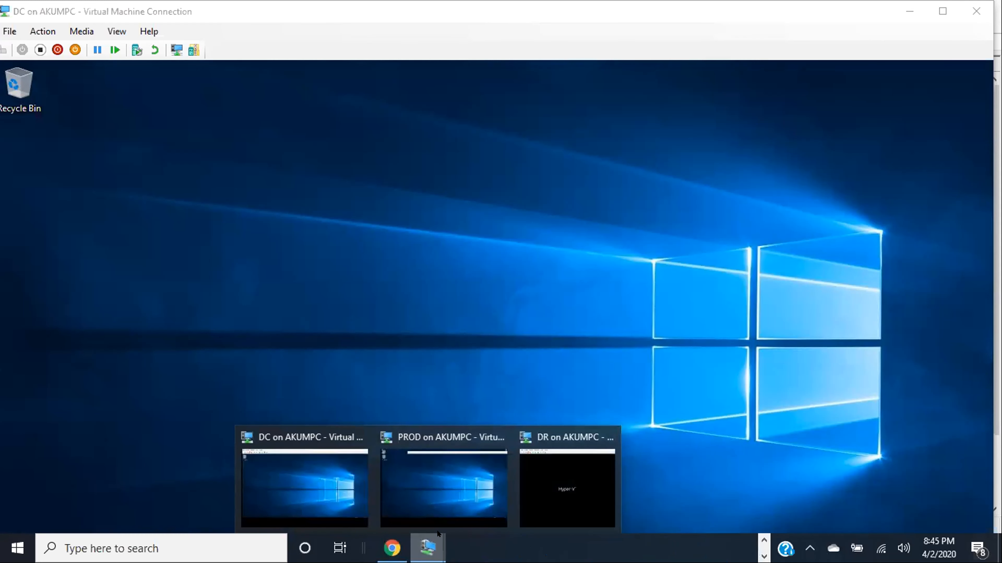
mouse_move(387, 495)
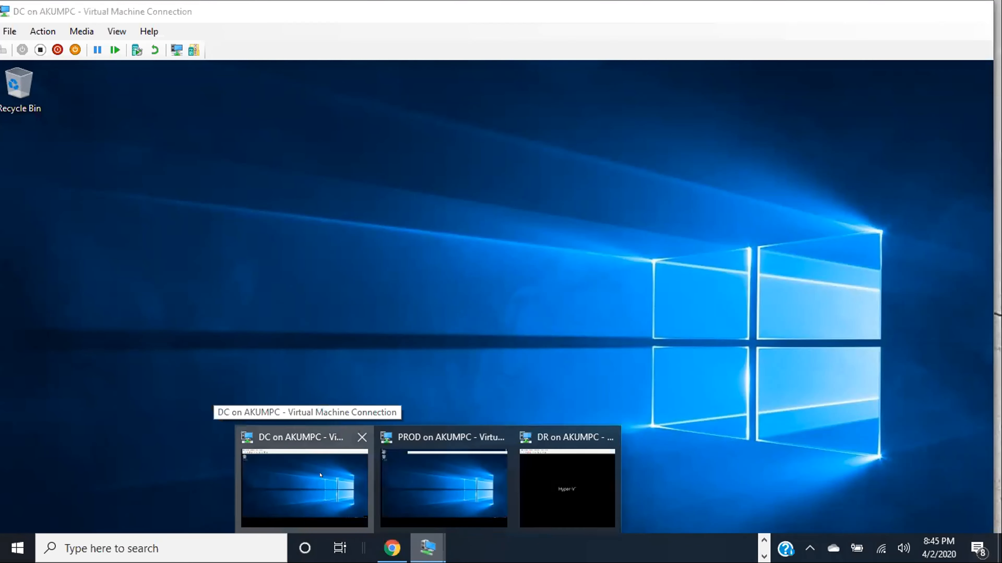
left_click(320, 476)
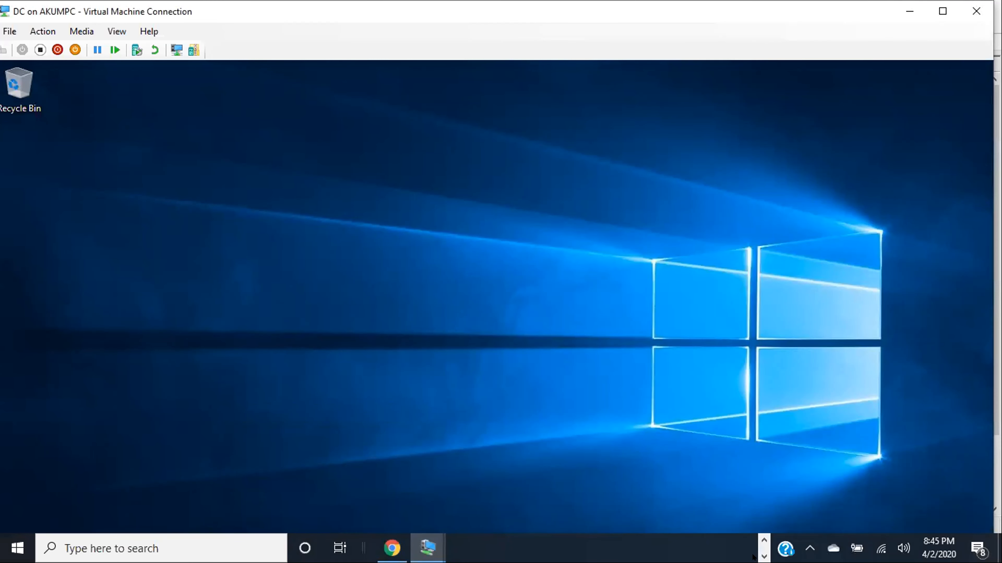
left_click(764, 540)
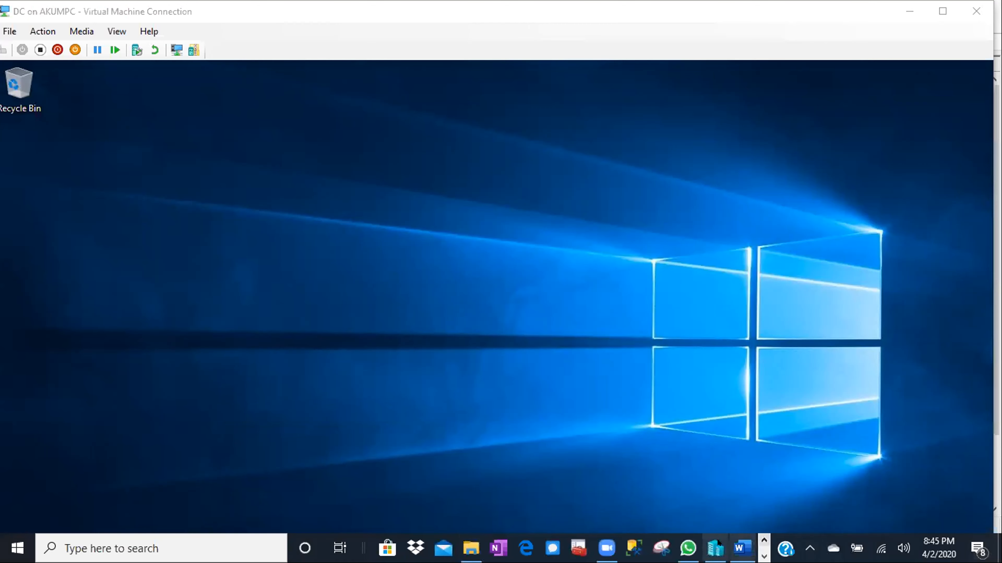
left_click(715, 548)
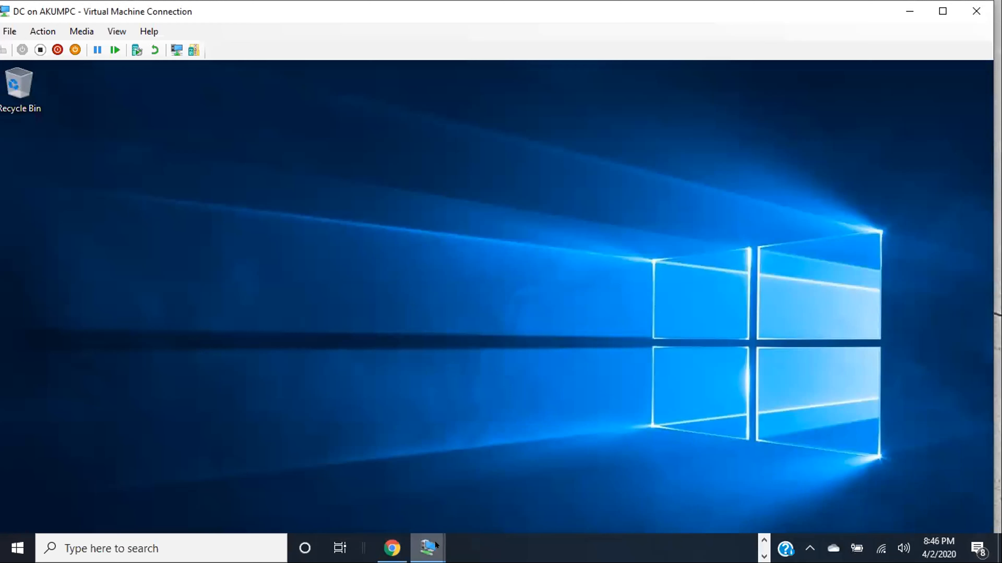
mouse_move(435, 545)
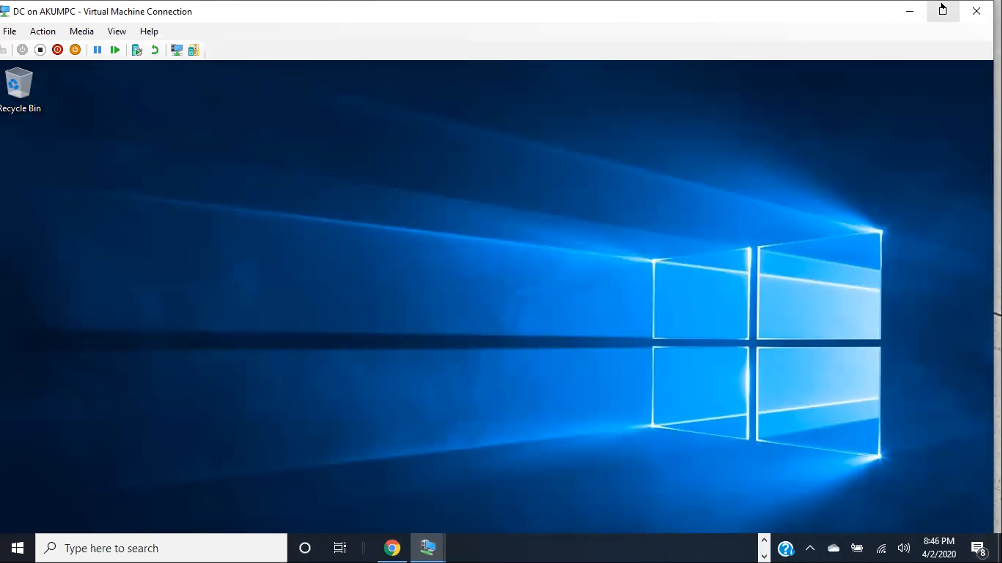
left_click(943, 10)
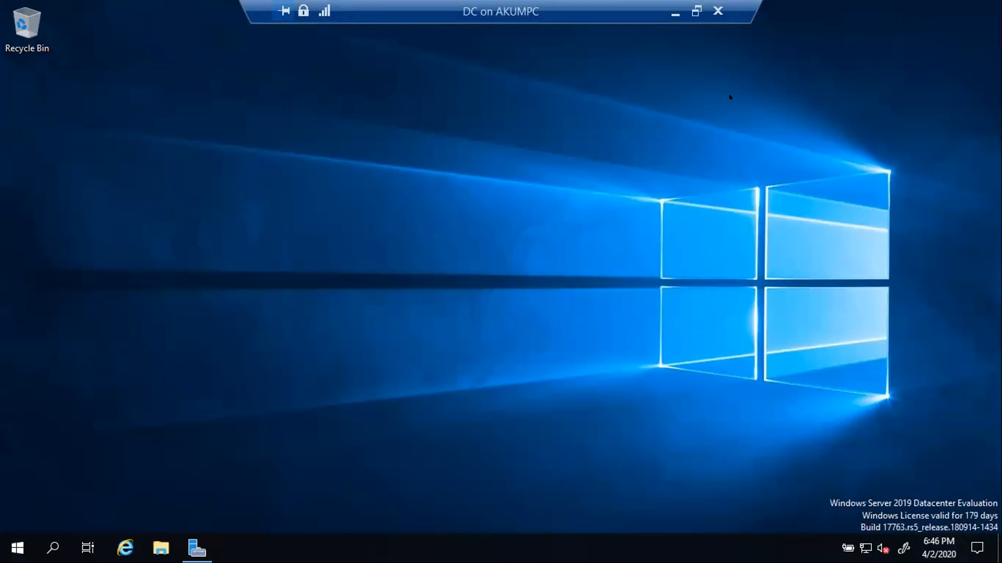
- Return the DC on AKUMPC session from full screen to a normal window
left_click(696, 11)
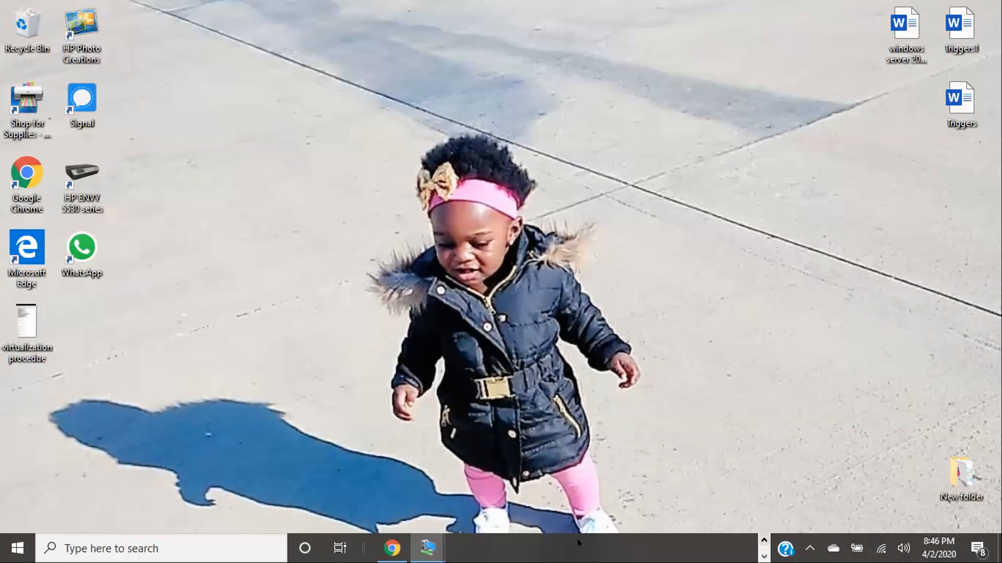
mouse_move(435, 544)
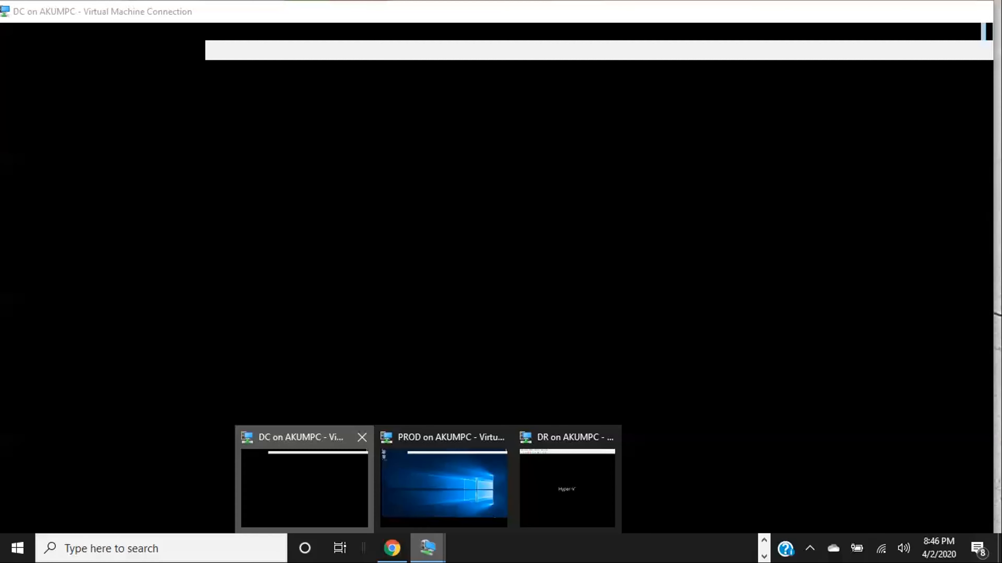
left_click(305, 490)
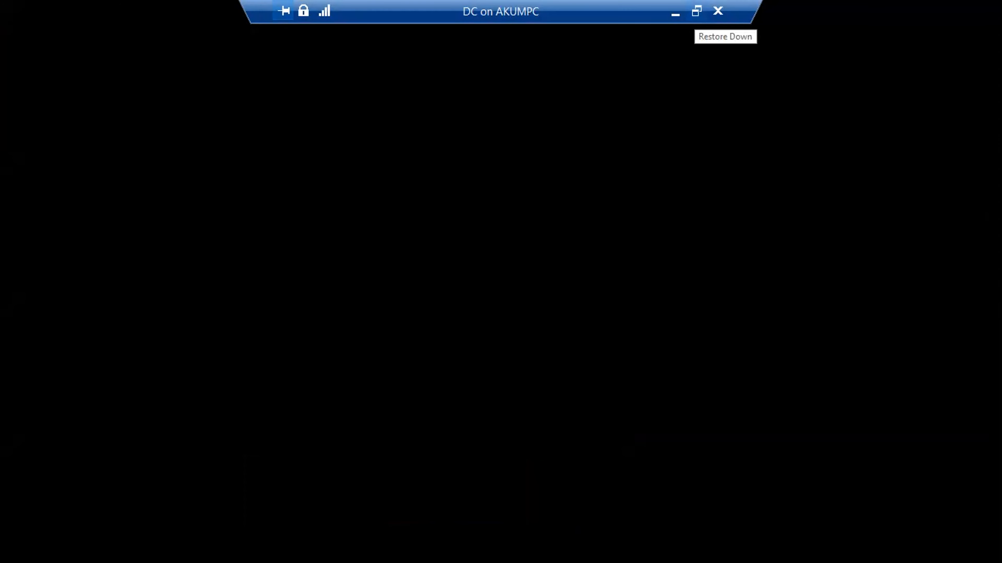
left_click(696, 11)
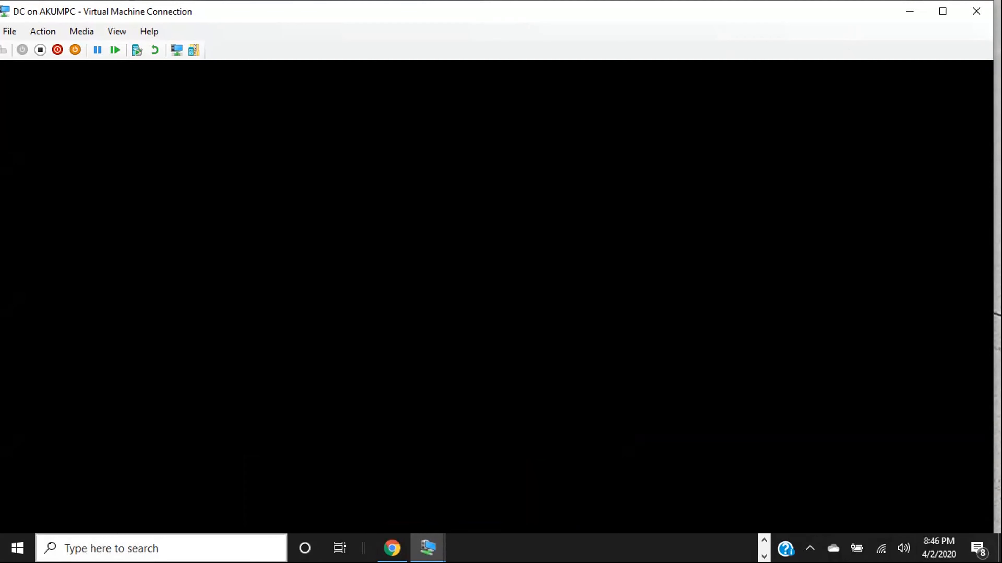
left_click(99, 543)
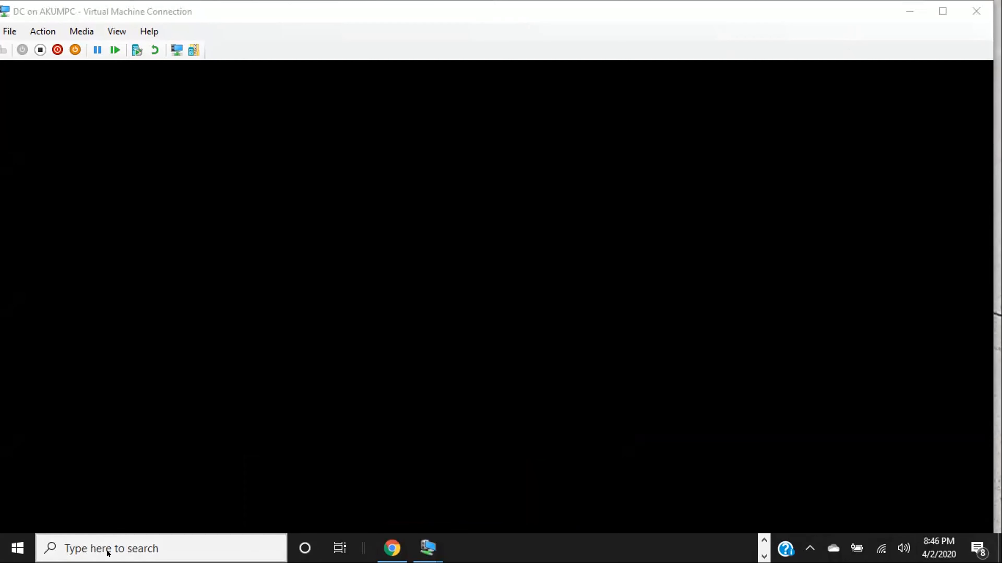
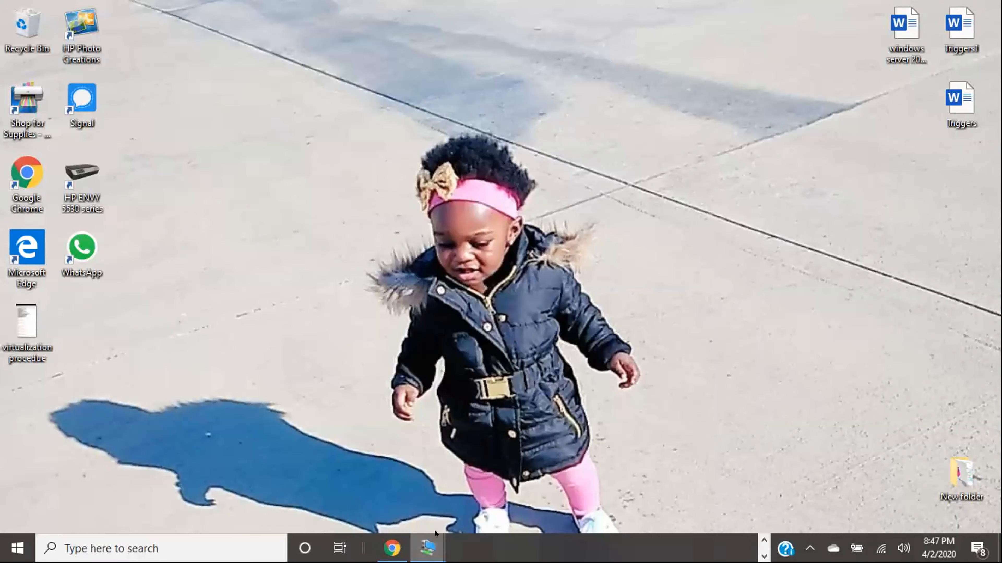
- Take the PROD VM console out of full screen and close WhatsApp from its taskbar preview
left_click(447, 494)
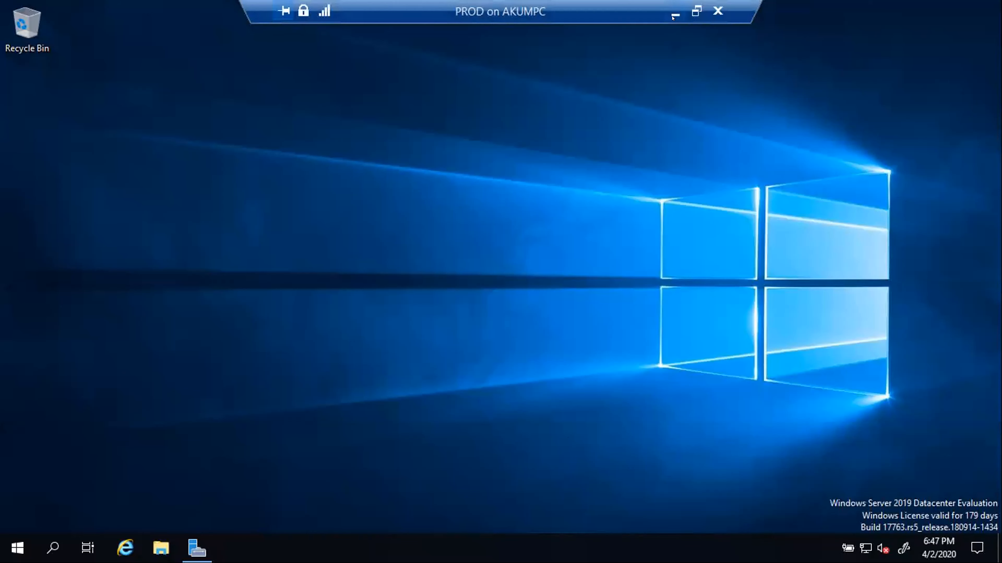
left_click(696, 11)
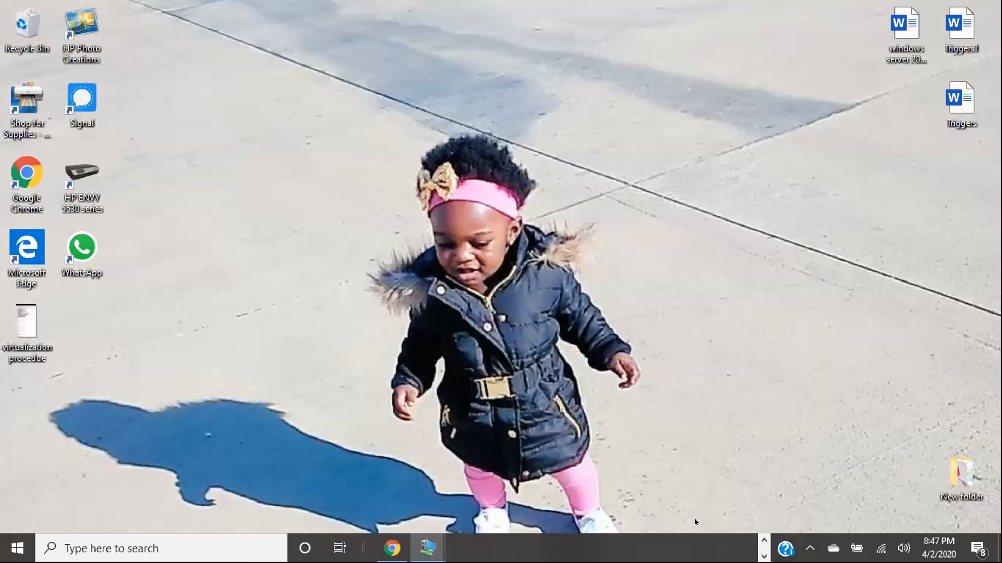
left_click(764, 540)
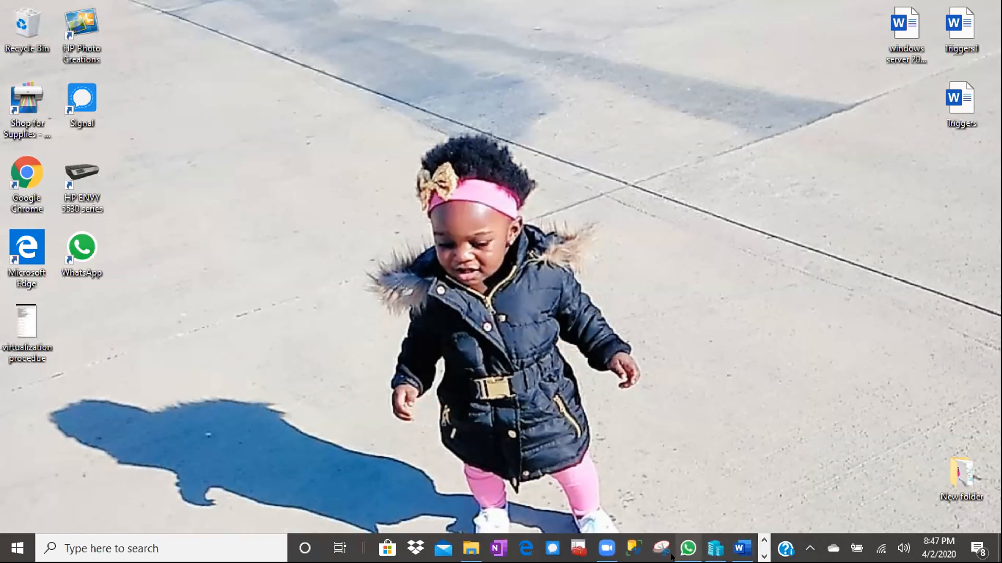
mouse_move(693, 554)
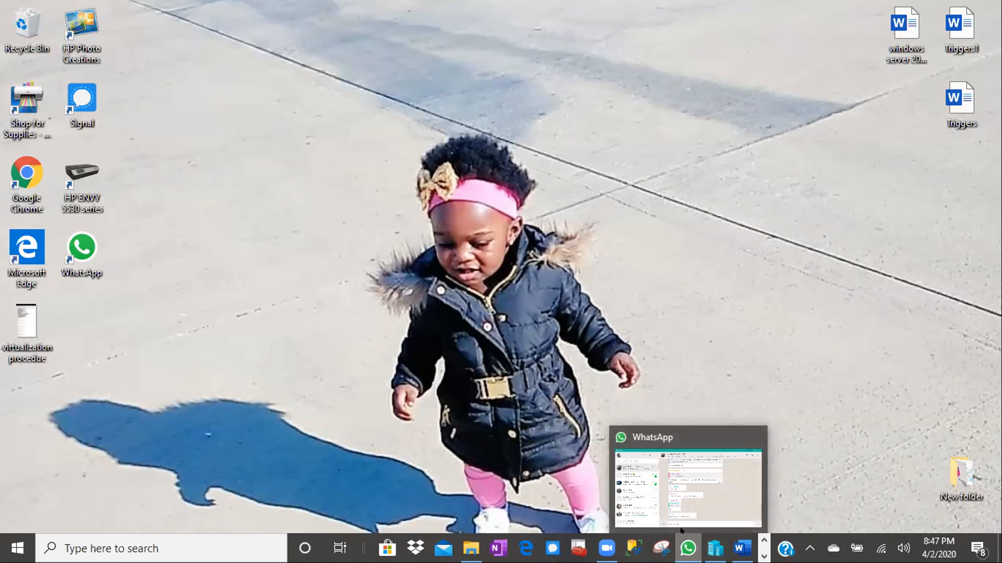
mouse_move(693, 498)
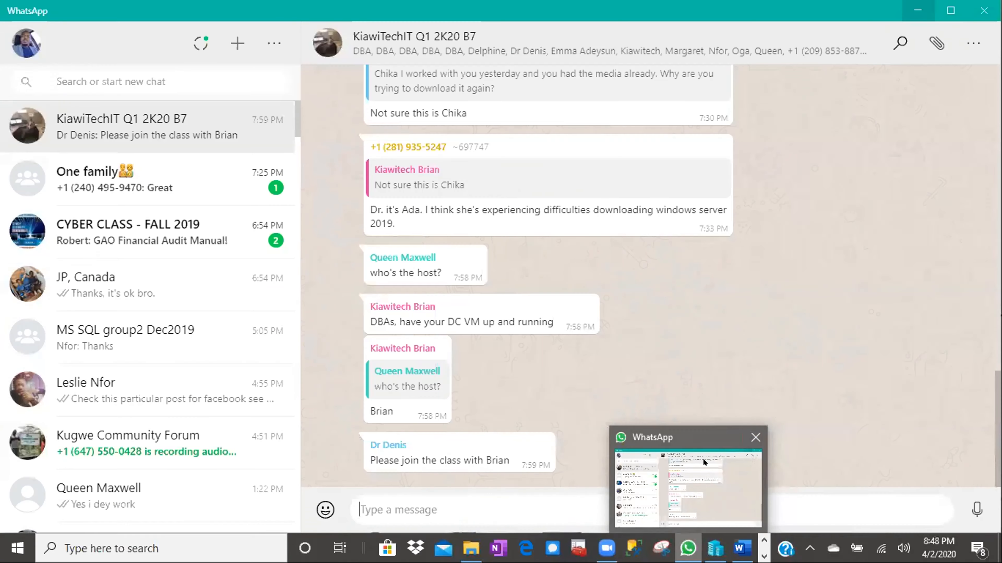
left_click(754, 436)
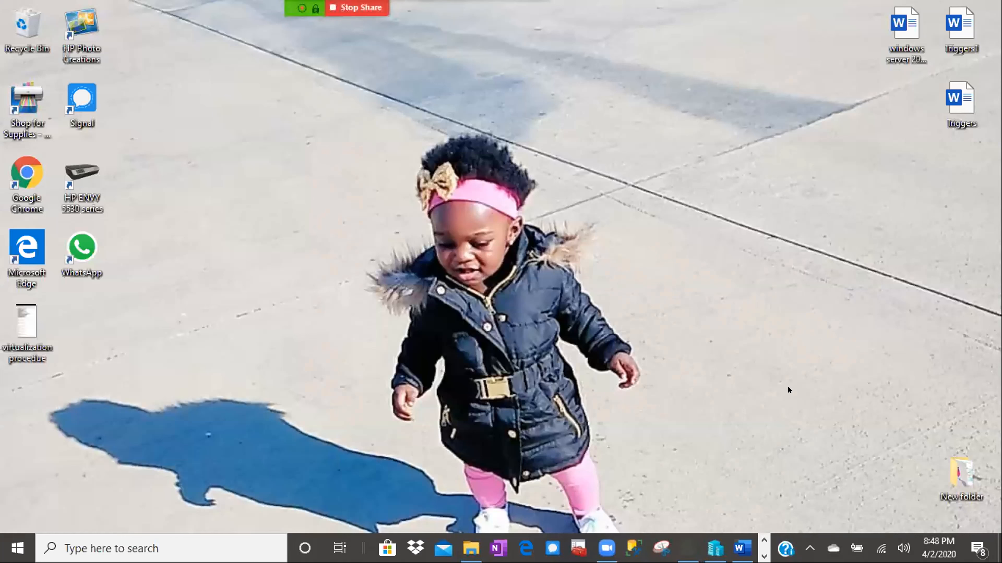
- Close Chrome and File Explorer from their taskbar jump lists, then maximize the blank Paint window
right_click(688, 549)
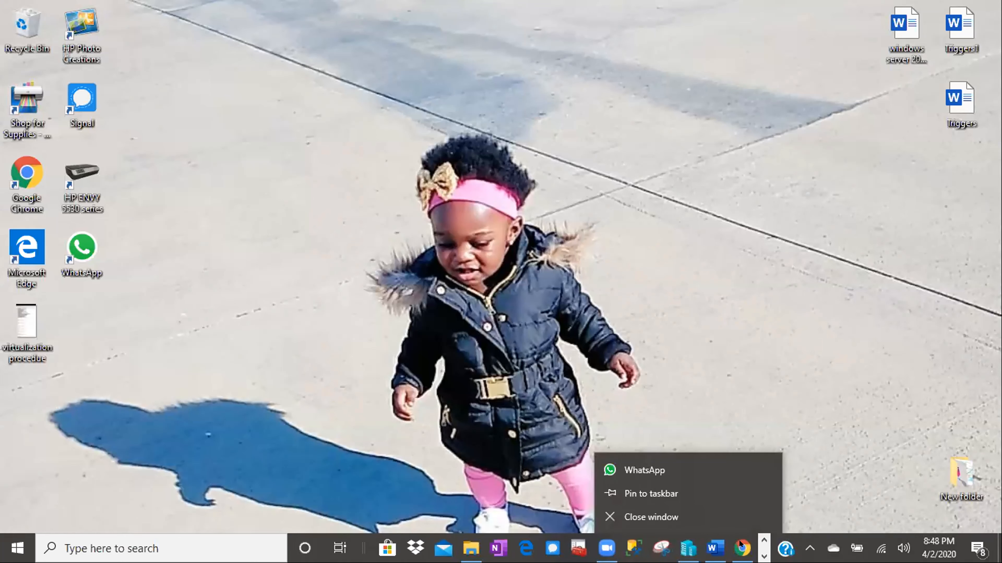
right_click(729, 539)
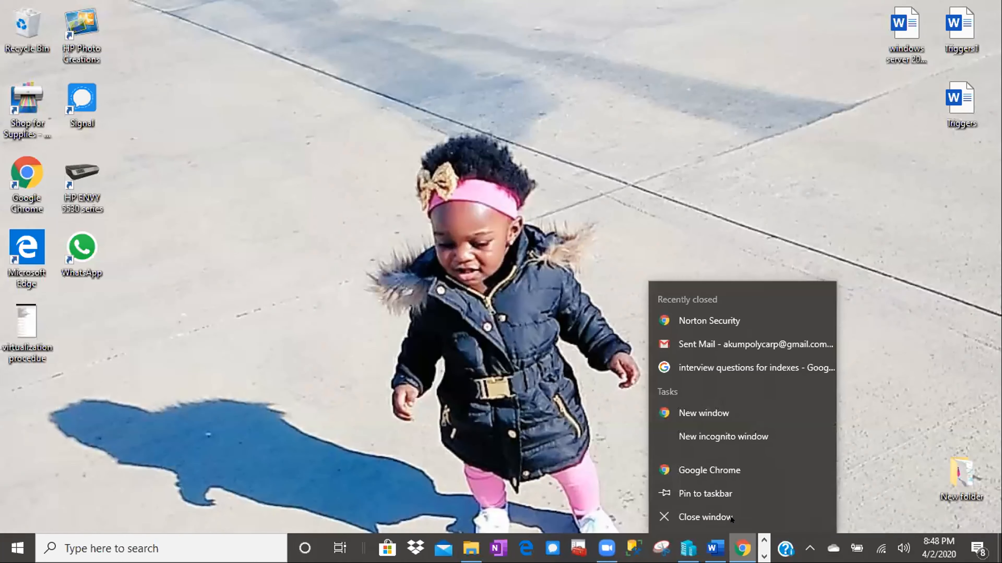
left_click(730, 515)
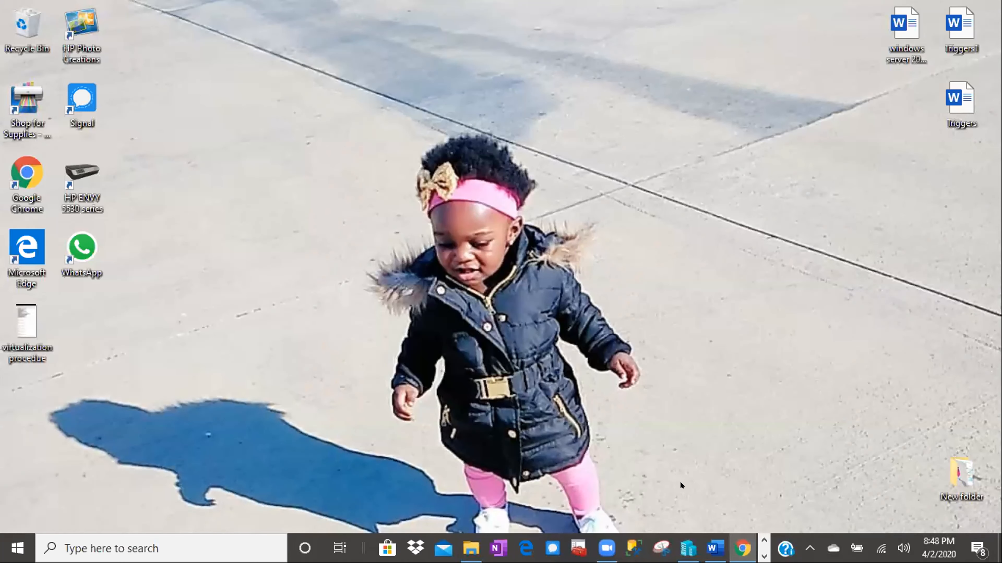
right_click(480, 539)
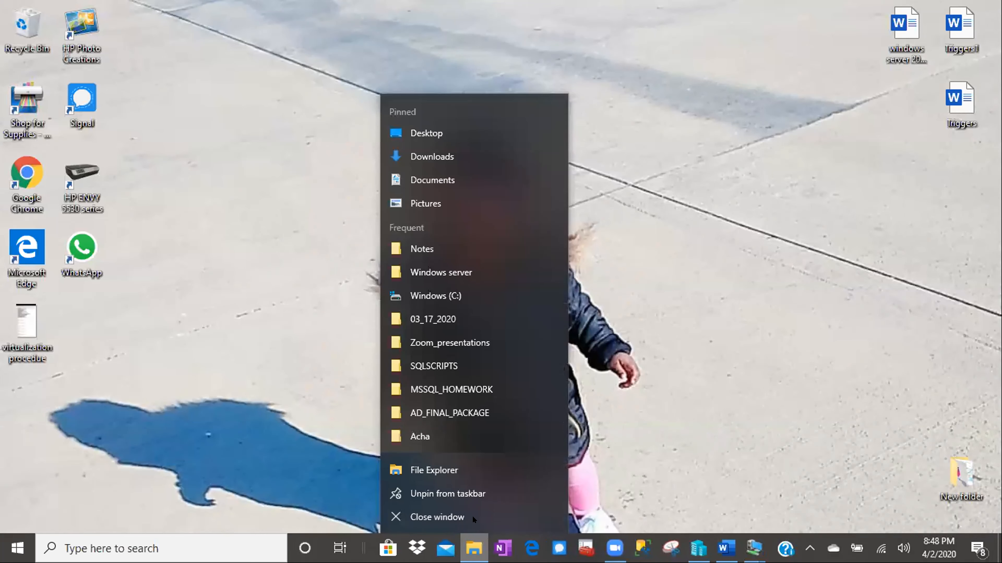
left_click(480, 515)
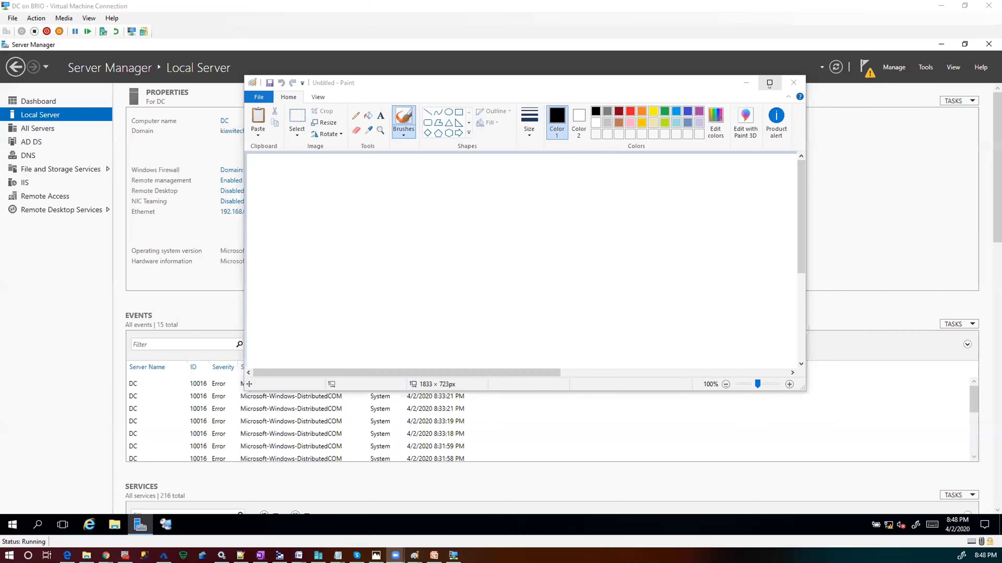
left_click(768, 83)
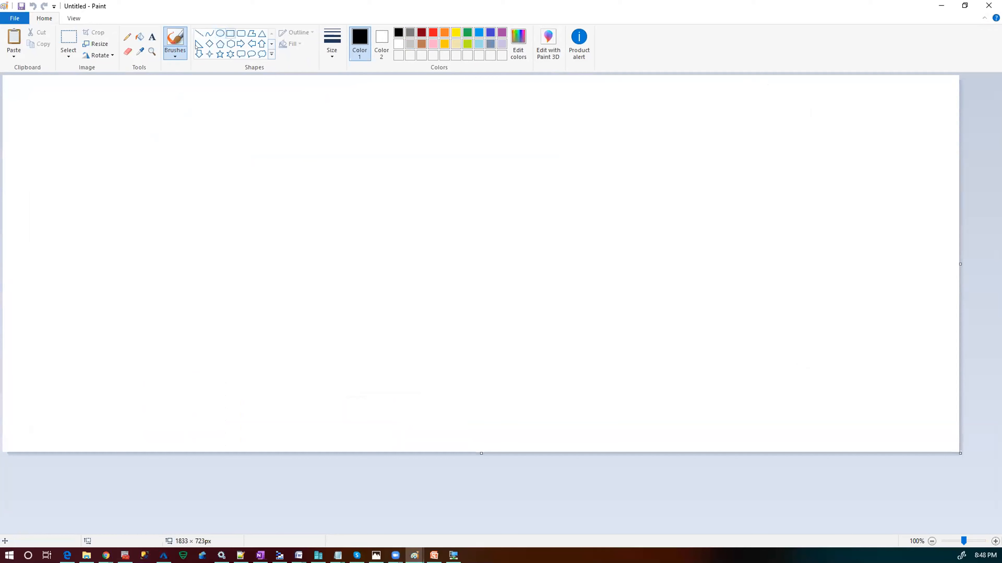
- Draw a large outer rectangle with a bottom band labelled 'Akum'
left_click(231, 33)
left_click_drag(86, 137, 401, 412)
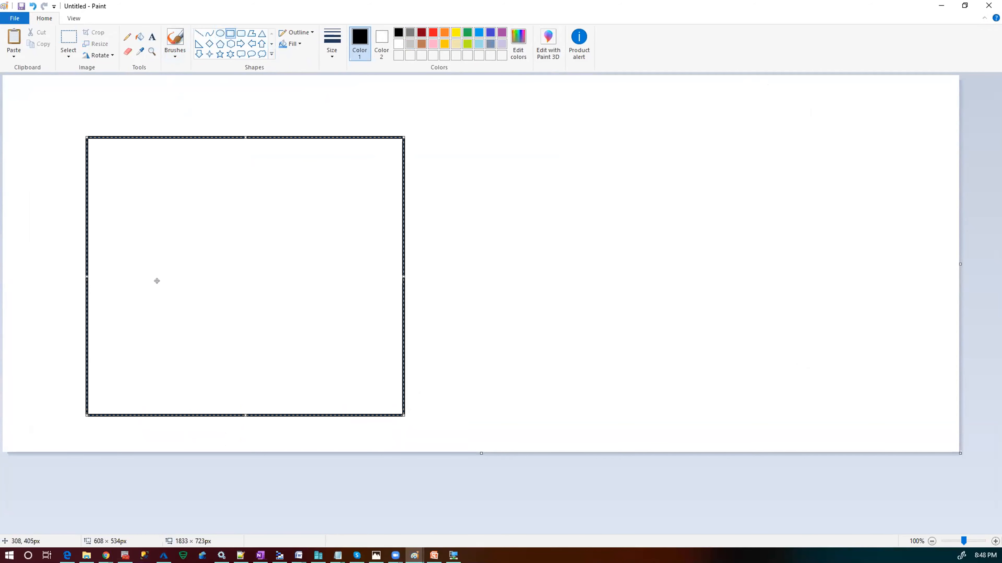
left_click(612, 203)
left_click(230, 33)
left_click_drag(95, 345, 397, 413)
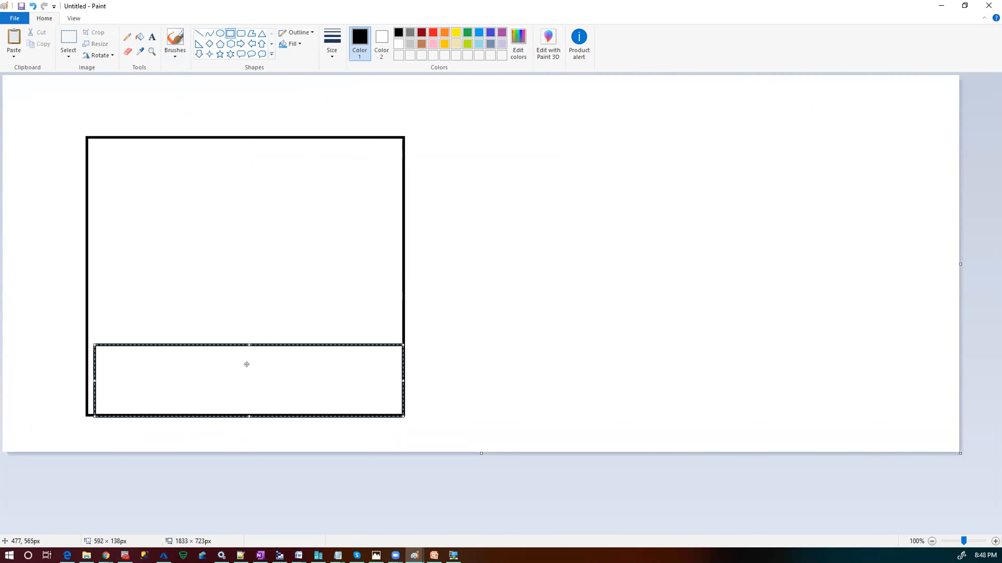
left_click(151, 37)
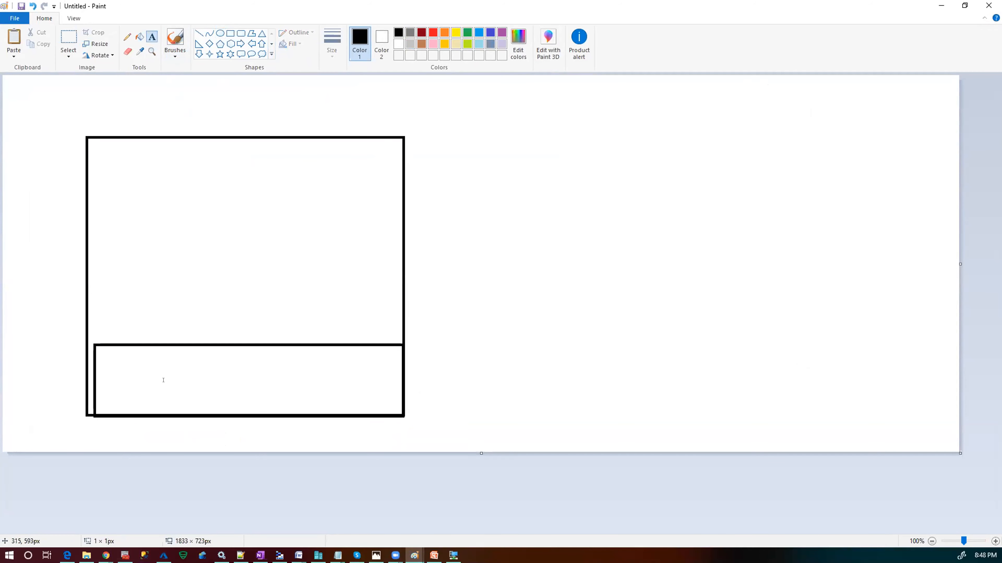
left_click(163, 380)
type("Akum")
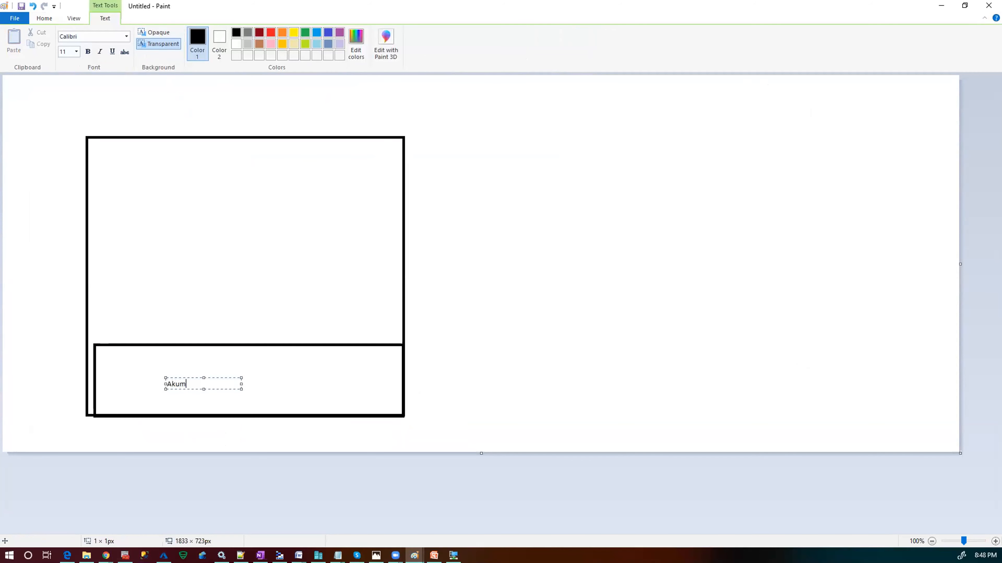
left_click(184, 298)
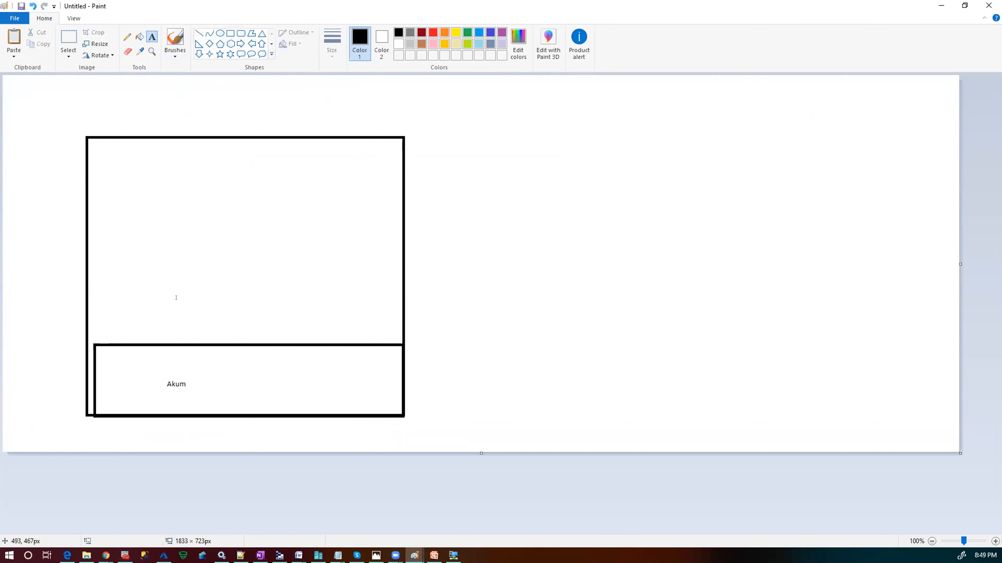
- Draw a band just above the Akum band and label it 'Hyper-V'
left_click(230, 34)
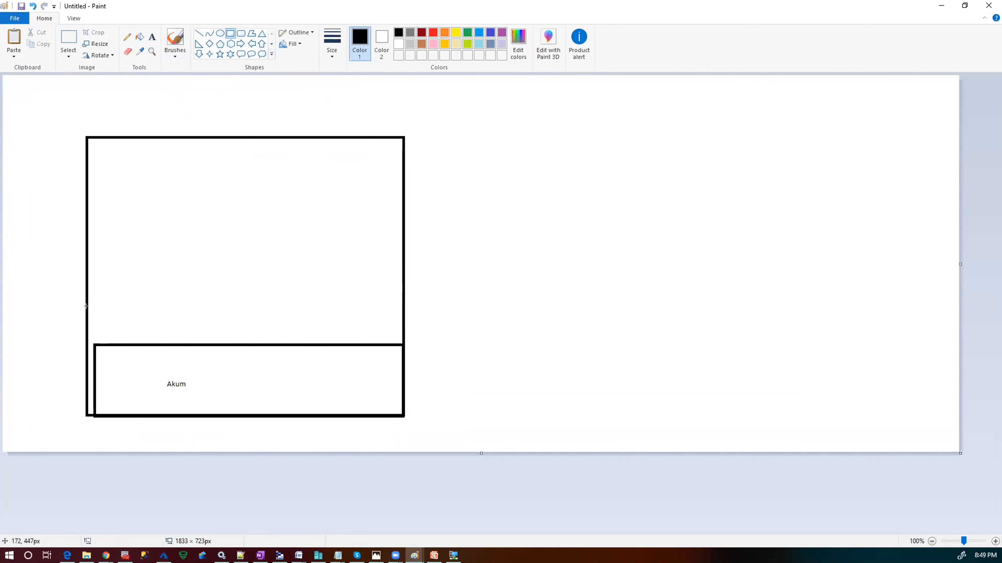
left_click_drag(87, 304, 404, 344)
left_click(152, 37)
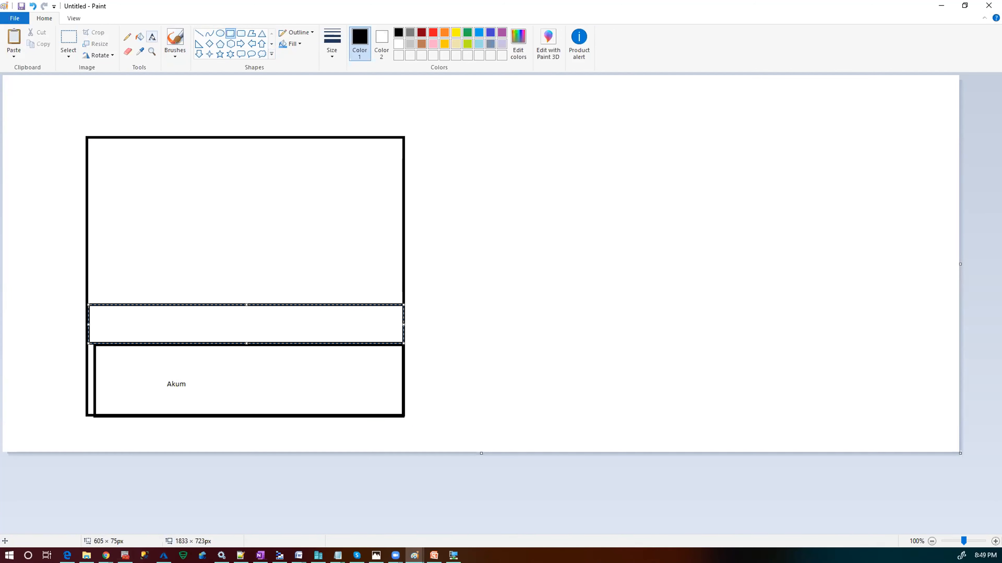
left_click(166, 318)
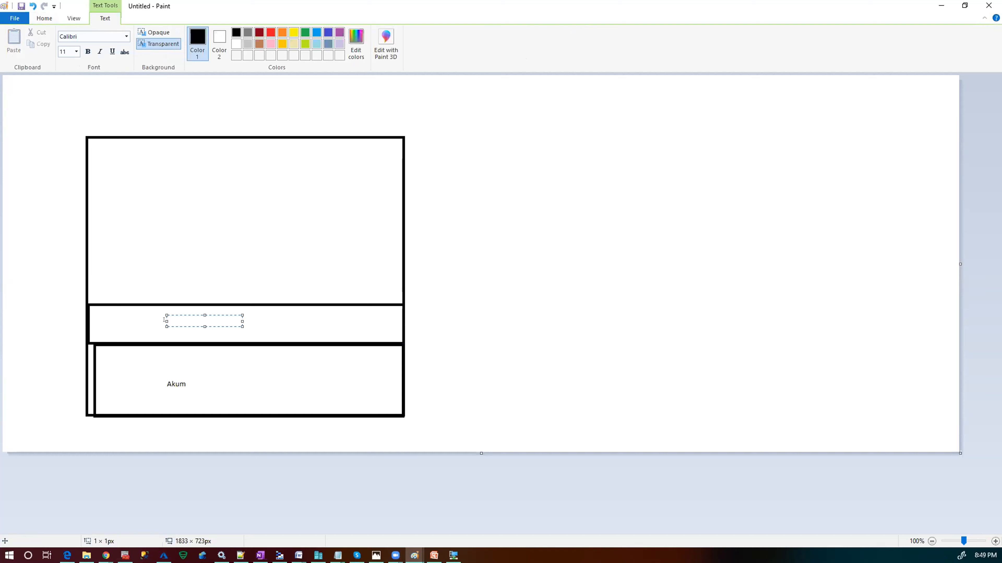
type("Hyper-V")
left_click(45, 19)
- Draw three small rectangles side by side above the Hyper-V band
left_click(231, 34)
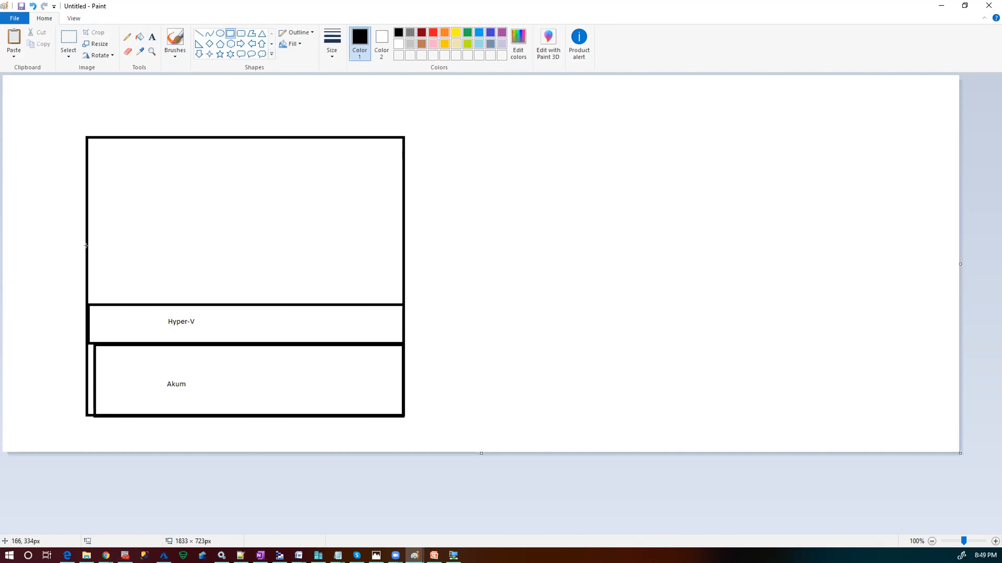
mouse_move(86, 245)
left_mouse_down()
mouse_move(157, 264)
mouse_move(186, 304)
mouse_move(193, 298)
left_mouse_up()
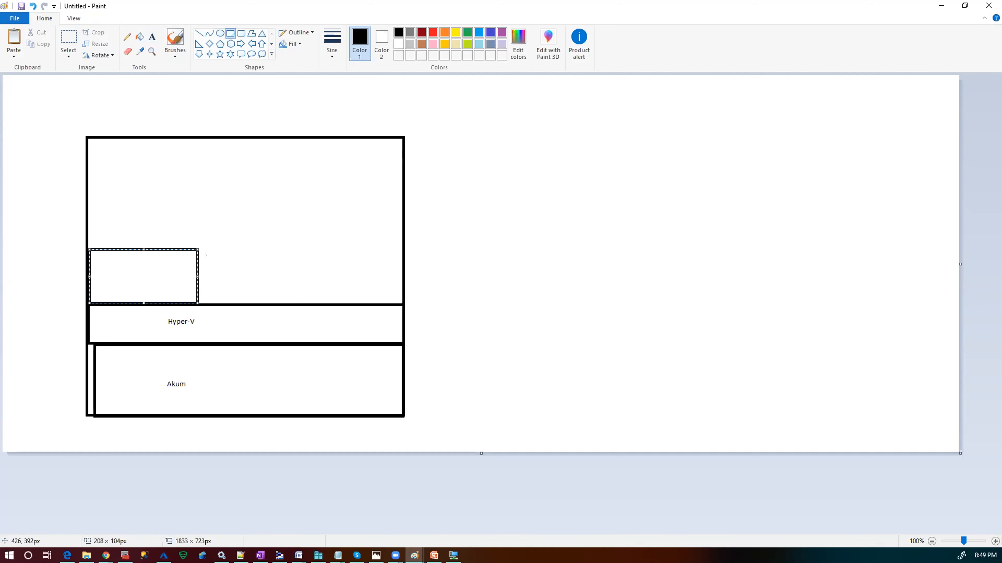
left_click_drag(208, 246, 301, 304)
left_click_drag(316, 245, 392, 296)
left_click(137, 270)
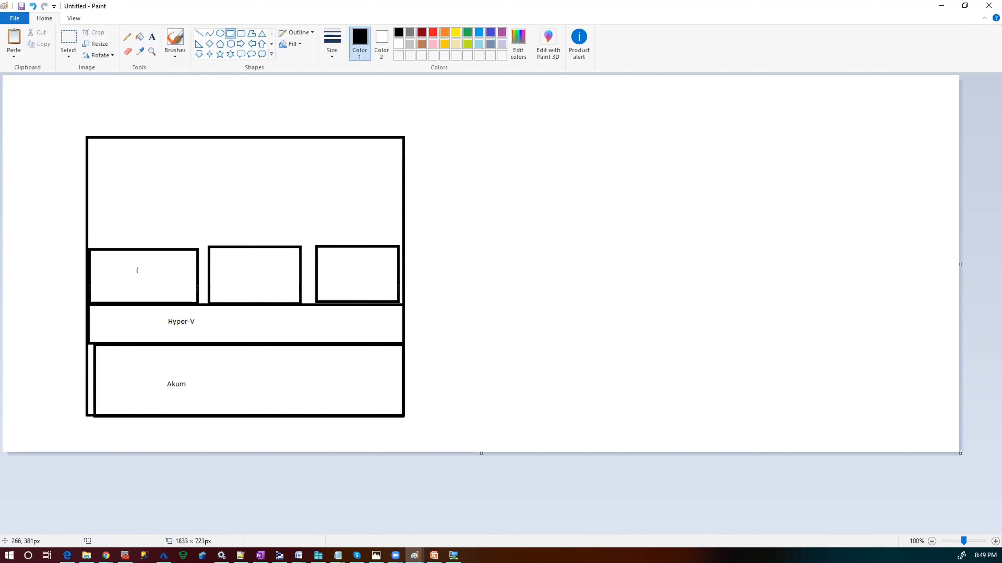
- Label the three small boxes 'DC', 'Prod' and 'DR' from left to right
left_click(152, 37)
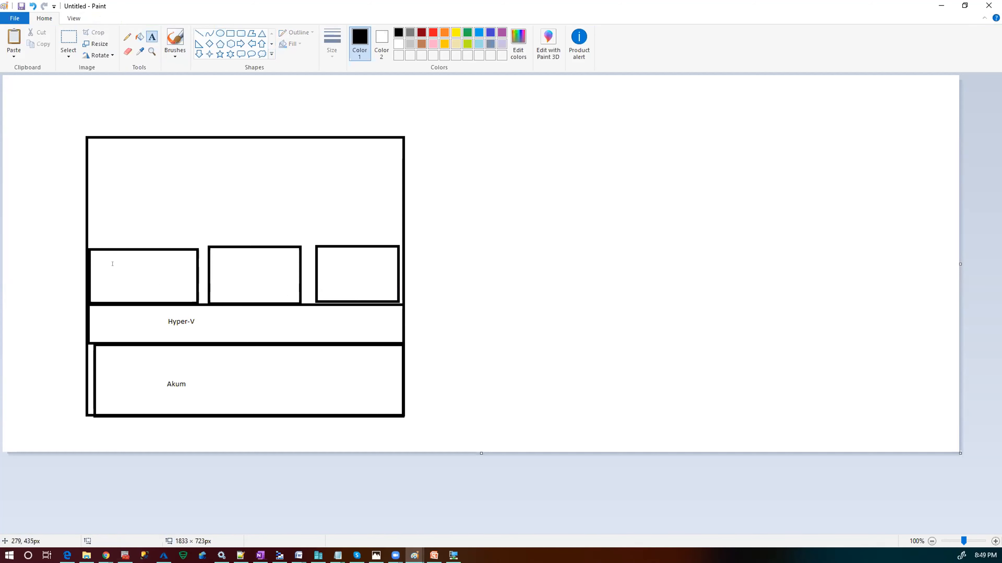
left_click(115, 263)
type("DC")
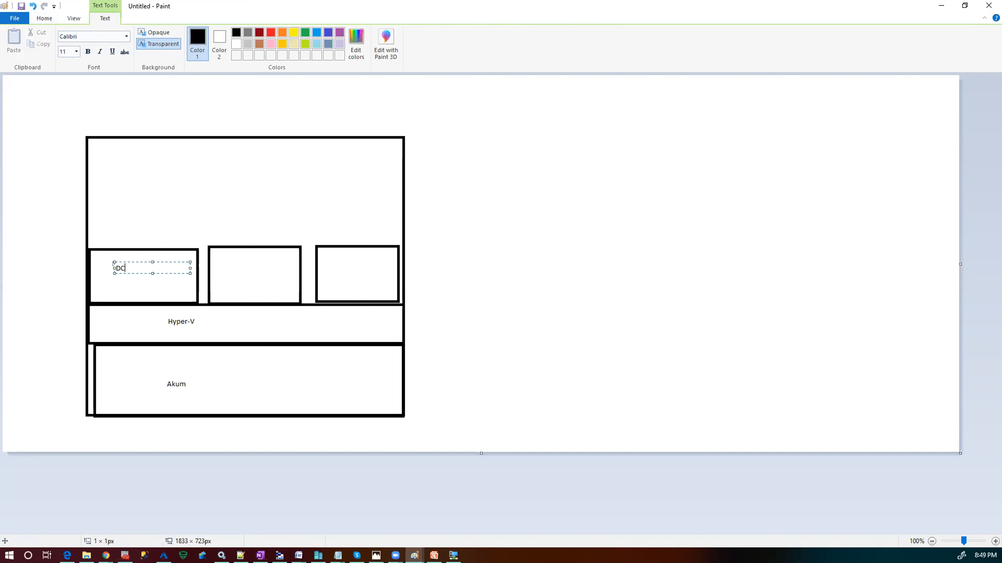
left_click(232, 258)
left_click(234, 260)
type("Prod")
left_click(344, 256)
left_click(345, 256)
type("DR")
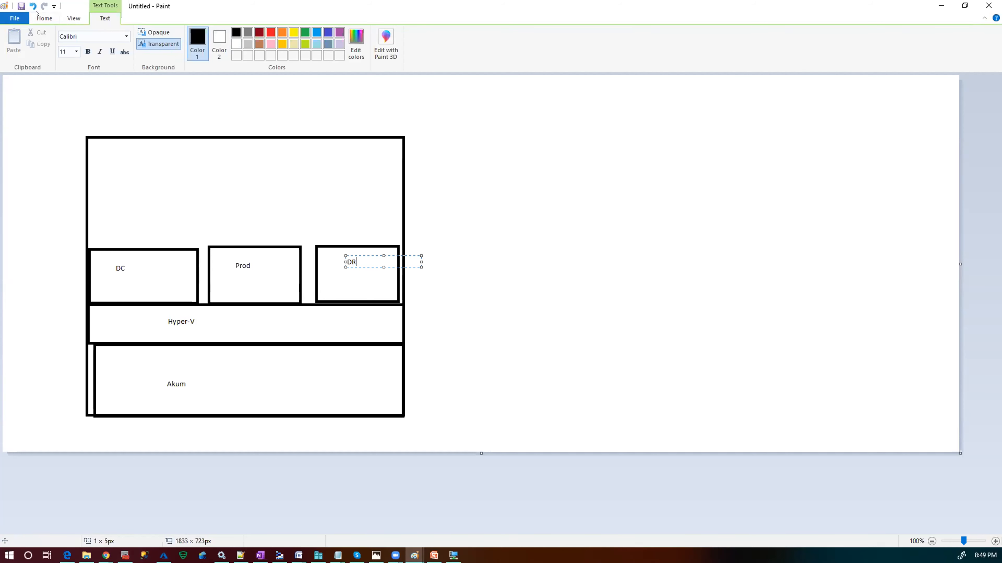
left_click(44, 18)
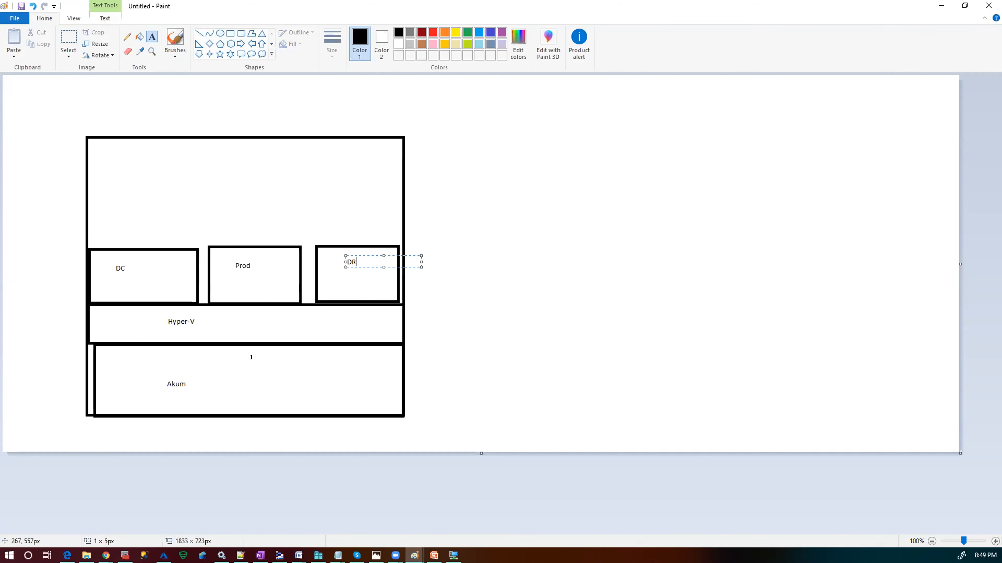
left_click(101, 279)
- Add the note 'ram,networkcard,memory' beneath the DC label
left_click(98, 287)
left_click(45, 20)
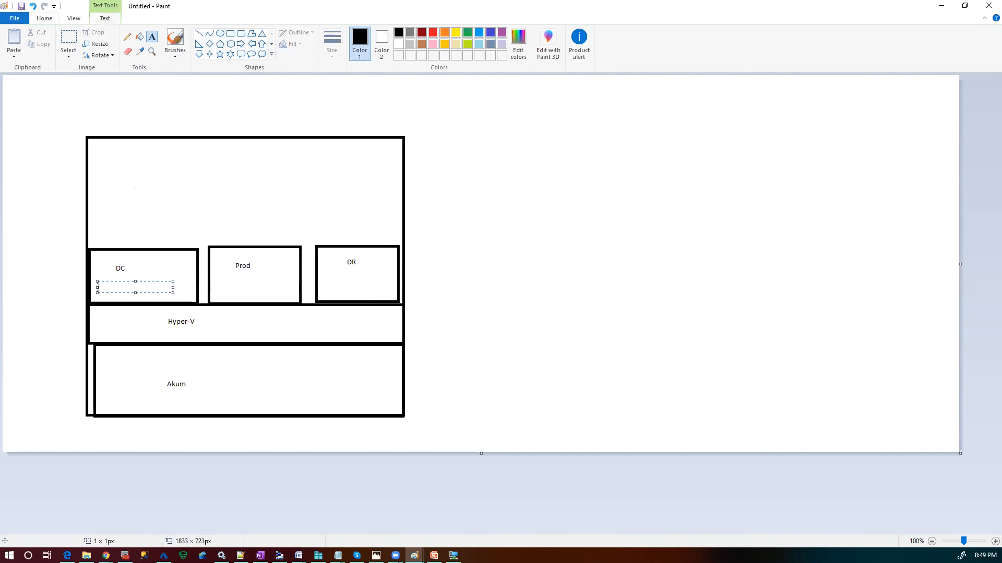
type("ram")
type(",networkca")
type("rd,mem")
type("e")
key("BackSpace")
type("ory")
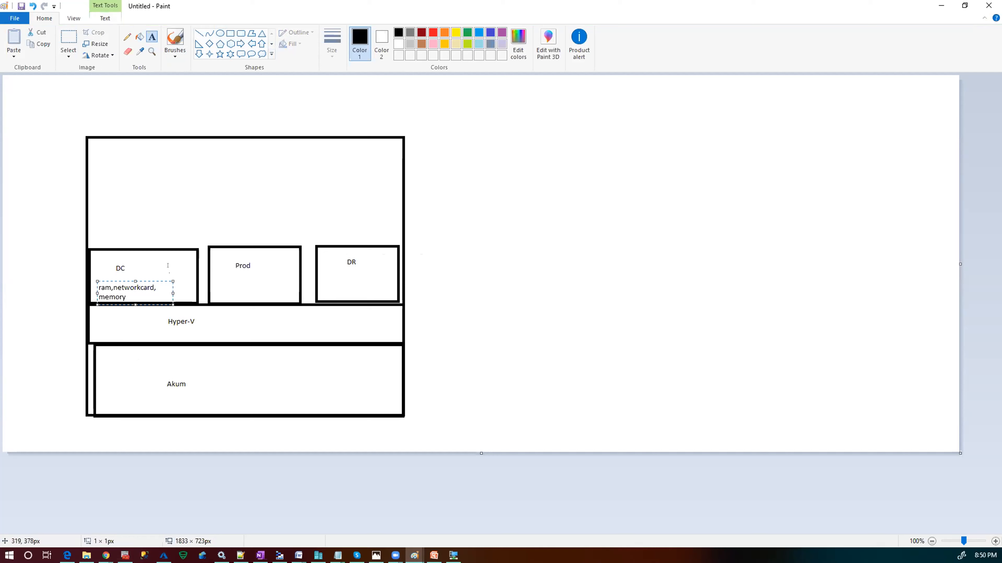
left_click(136, 278)
left_click(135, 283)
left_click(111, 212)
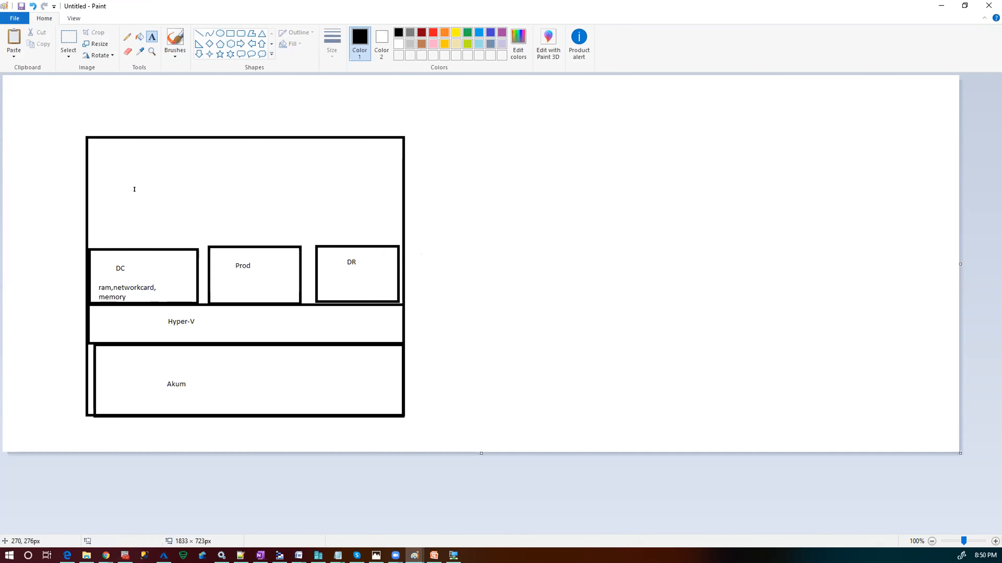
left_click(230, 33)
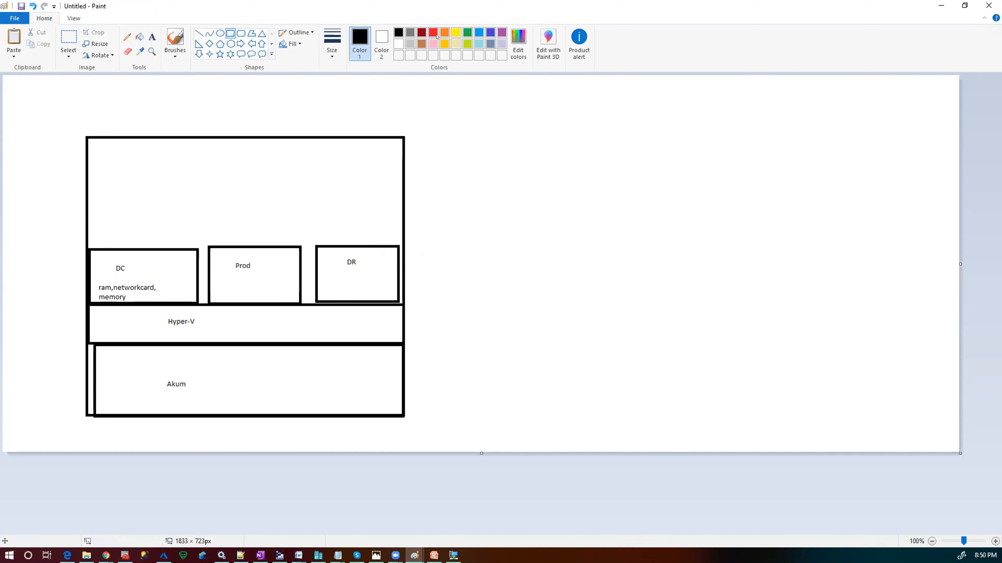
- Switch the colour to red and draw boxes above the DC and DR boxes
left_click(433, 32)
left_click_drag(85, 210, 296, 245)
left_click_drag(311, 206, 394, 239)
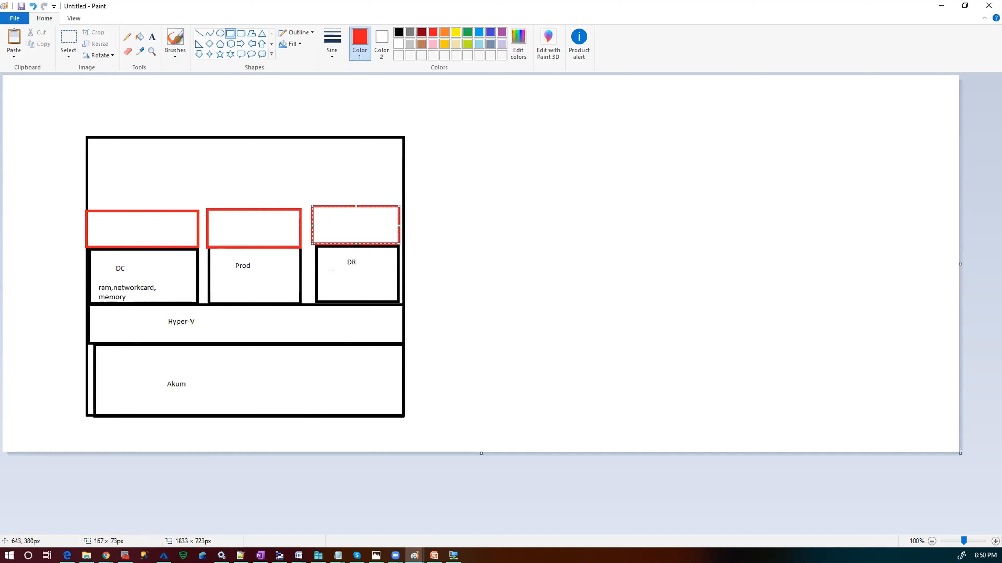
- Add the label 'External network' right of the diagram and draw a red cloud beside it
left_click(152, 37)
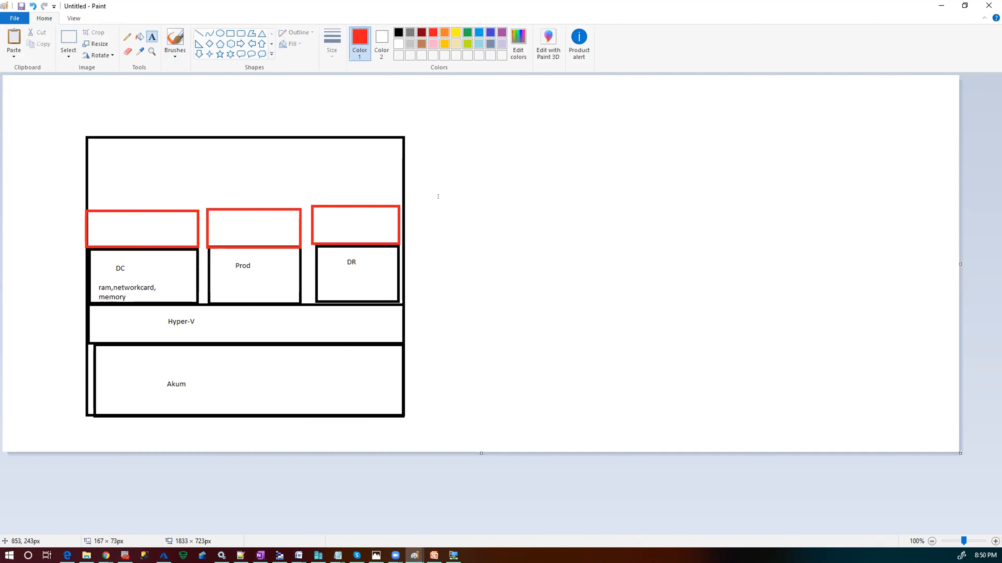
left_click(424, 220)
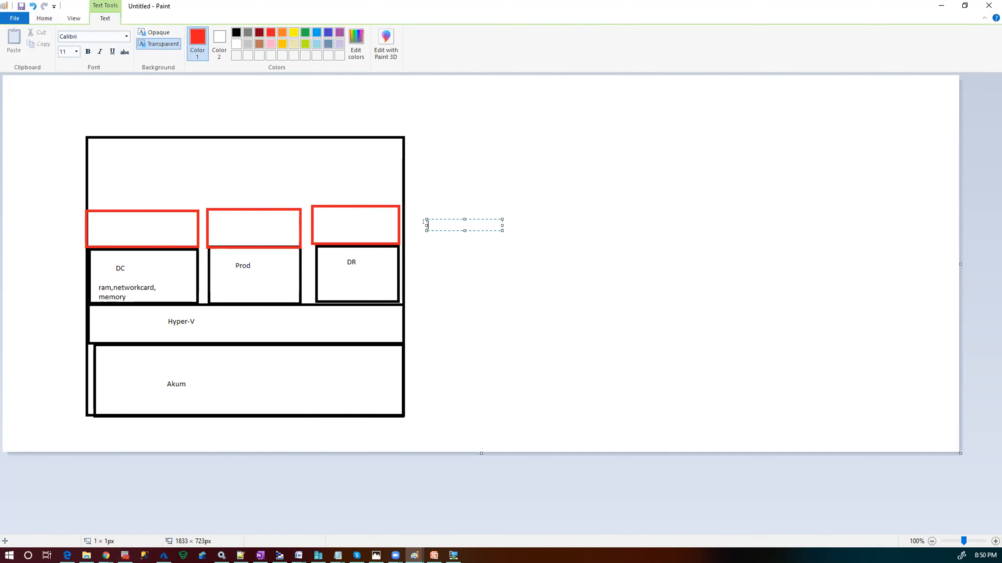
type("External network")
left_click(45, 16)
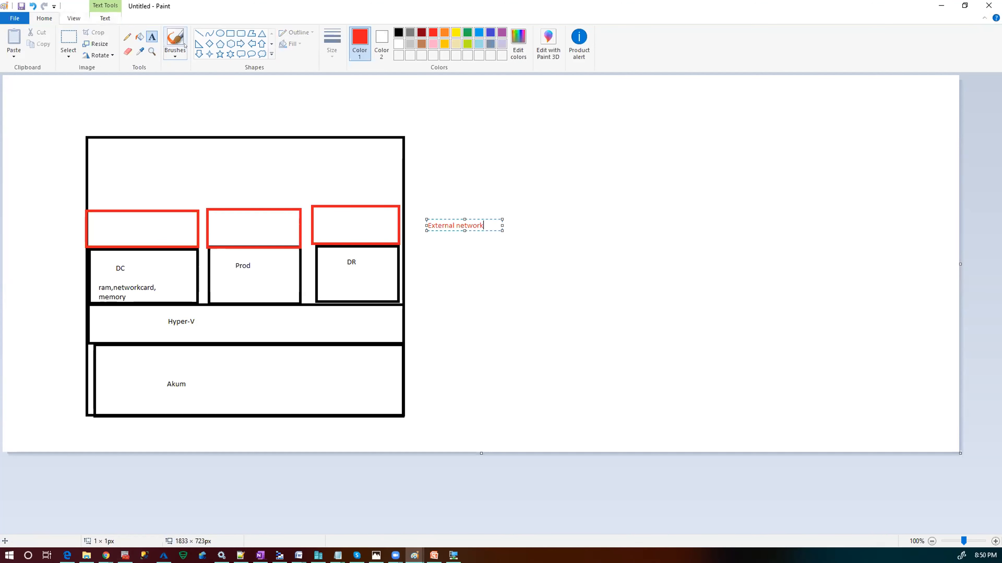
left_click(262, 54)
left_click_drag(517, 169, 836, 290)
- Draw red straight lines from the DR, Prod and DC boxes into the cloud
left_click(199, 33)
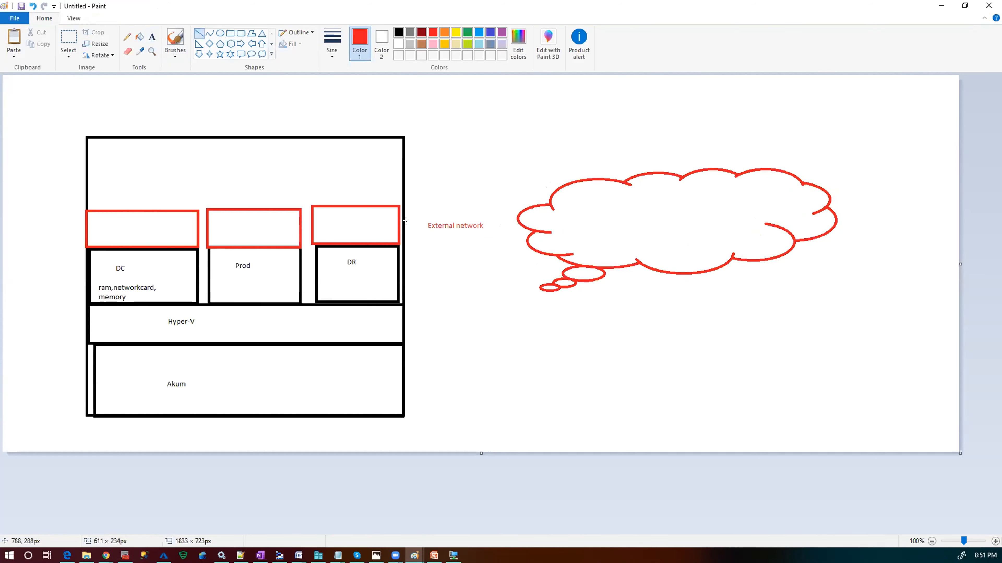
left_click_drag(390, 265, 584, 243)
left_click_drag(281, 271, 600, 225)
left_click(203, 263)
left_click_drag(175, 264, 610, 228)
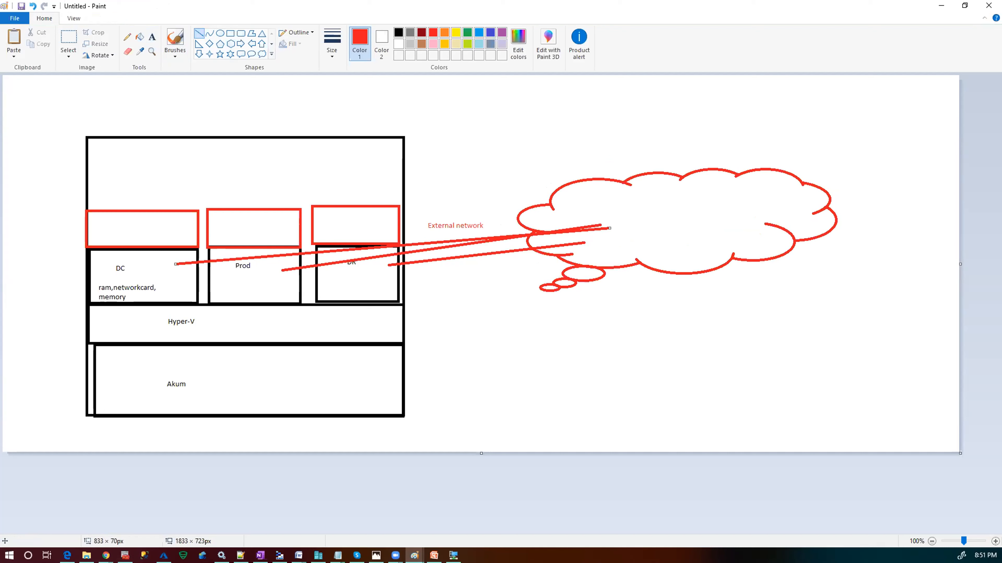
key("alt+Tab")
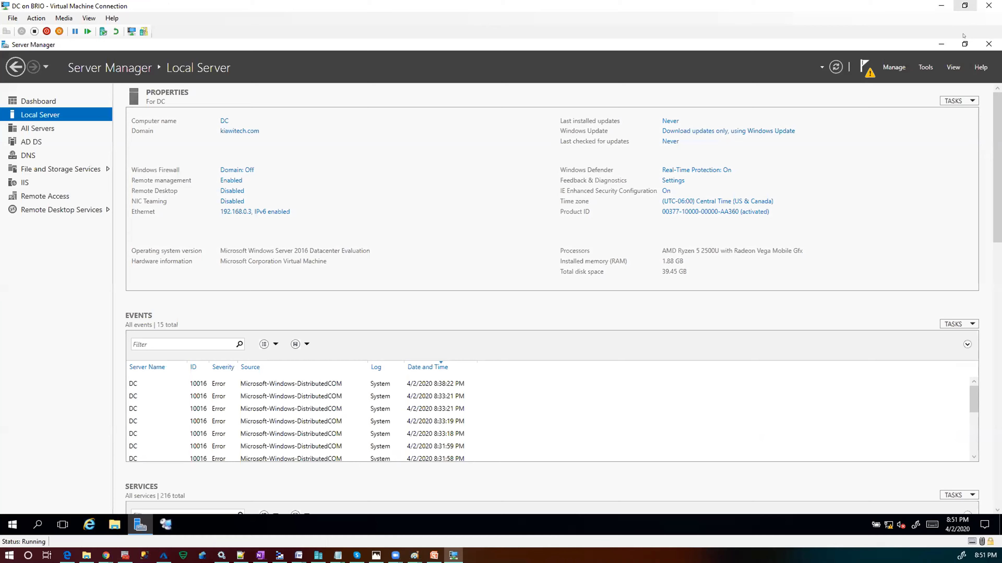
- Minimize Server Manager inside the DC VM, then minimize the VM window to return to Paint
left_click(940, 44)
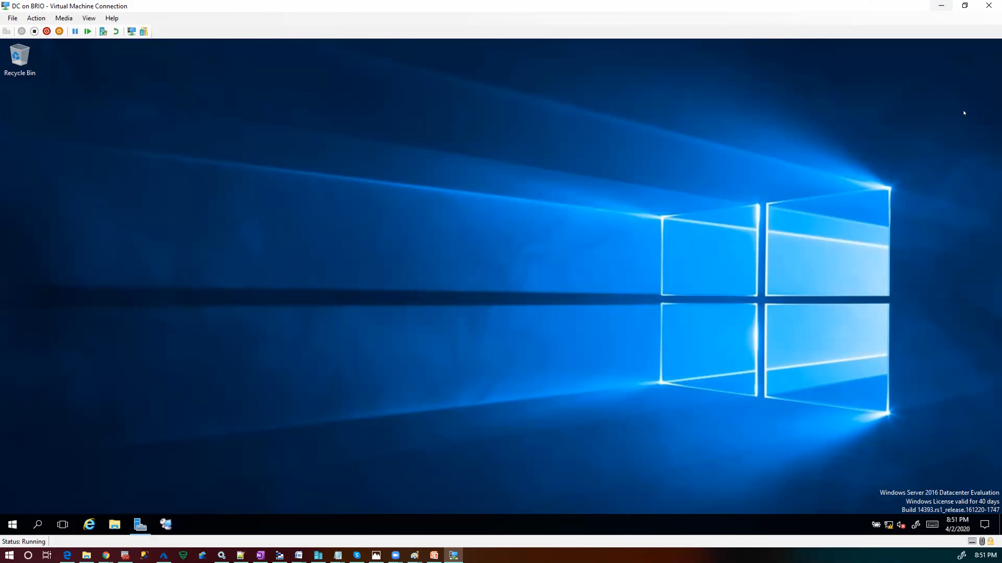
left_click(939, 5)
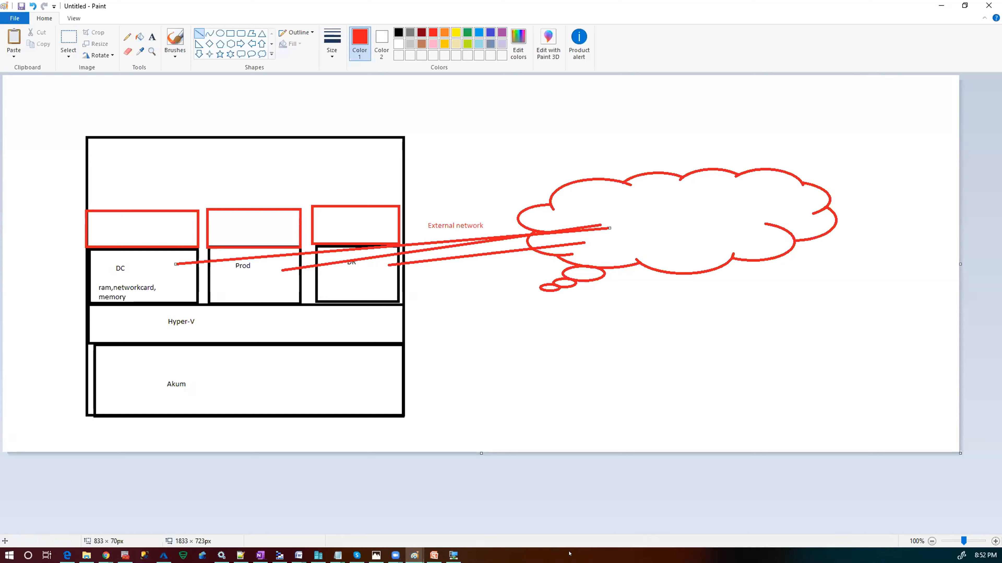
left_click(453, 555)
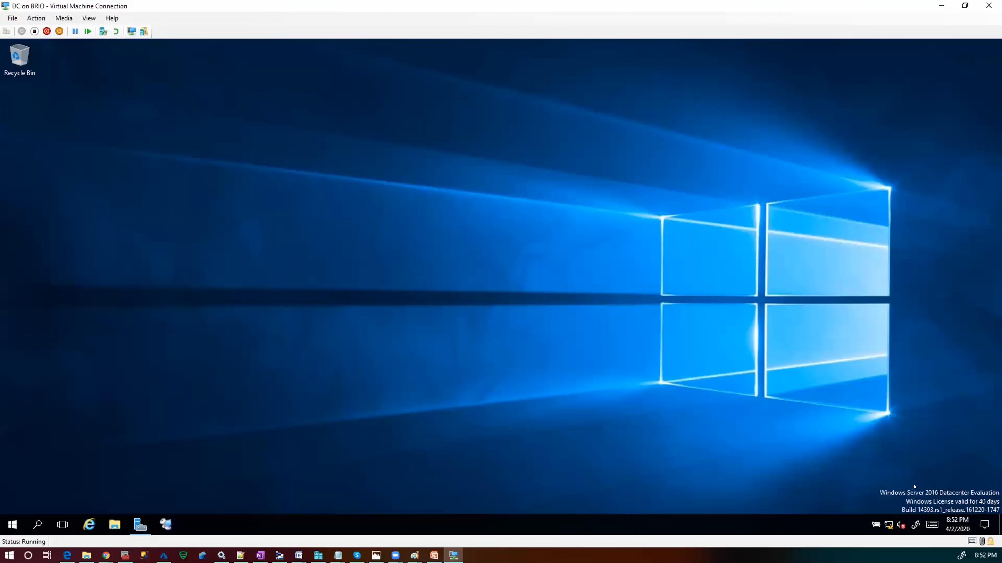
left_click(941, 6)
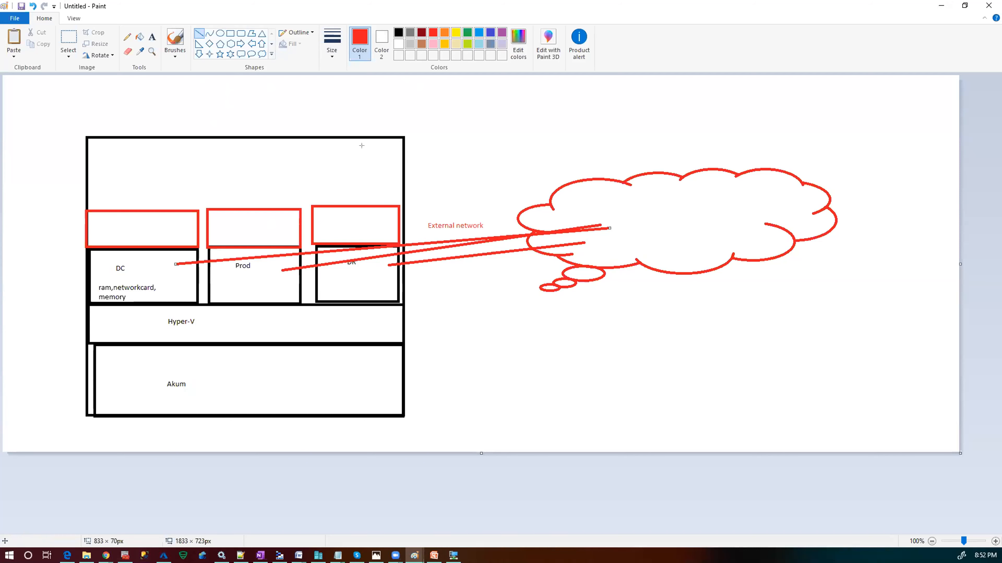
- Draw a large red rectangle below the cloud with a small rectangle in its upper-left corner
left_click(230, 34)
left_click_drag(507, 306, 790, 455)
left_click(664, 405)
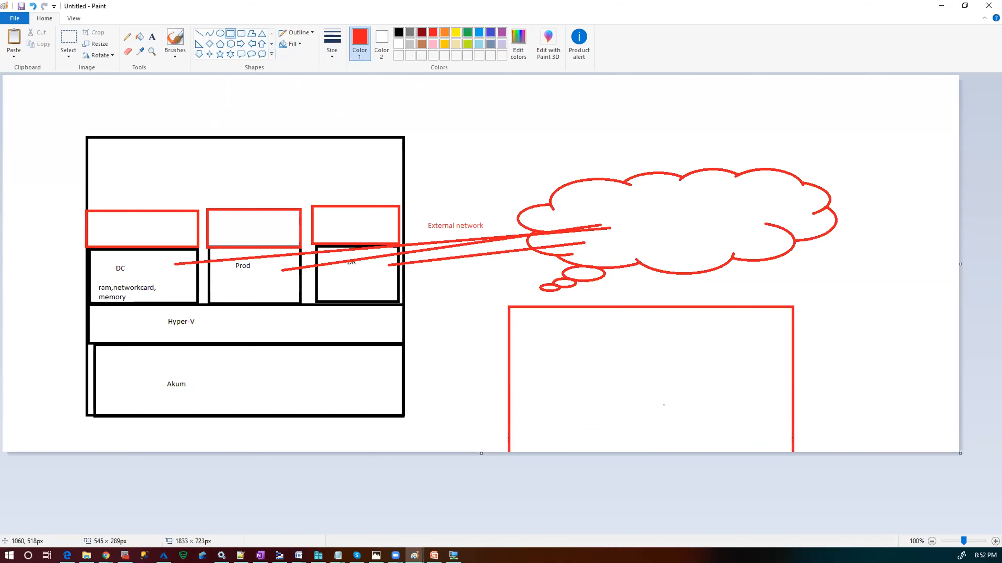
left_click_drag(532, 326, 600, 384)
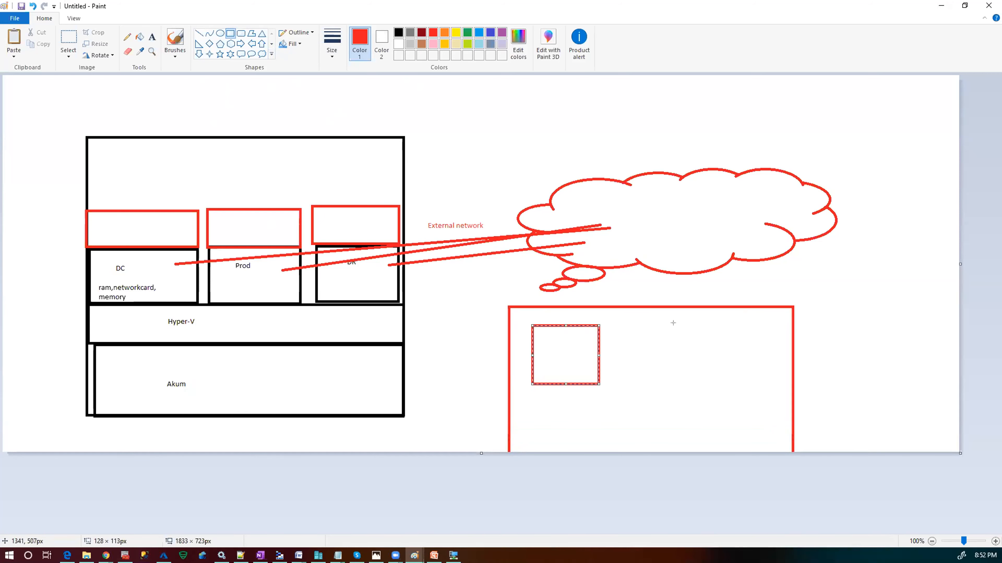
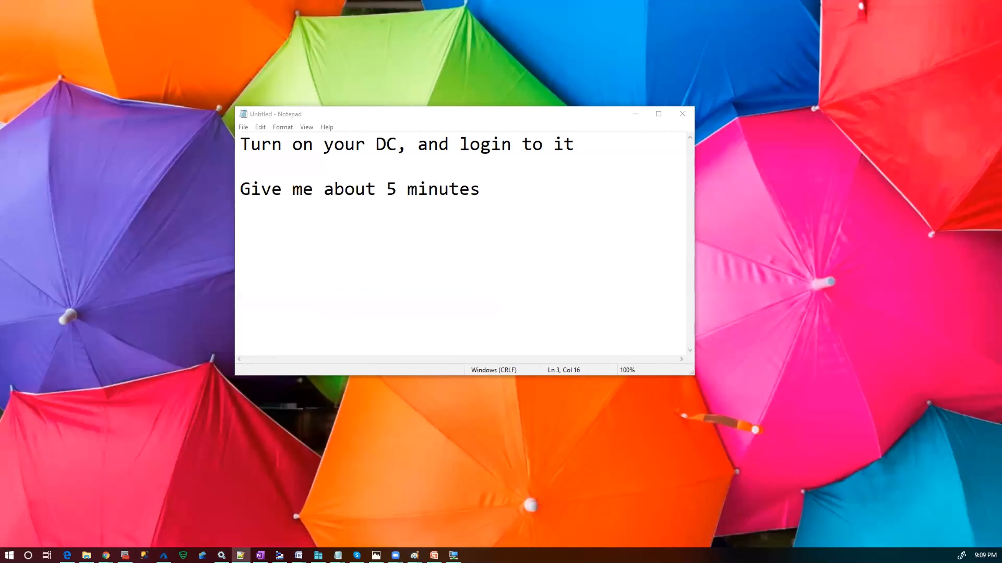
- Switch over to the Notes file in Notepad++
key("alt+Tab")
- Maximize Notes, select the DC, Prod and DR network settings on lines 19–33, then restore it
double_click(576, 110)
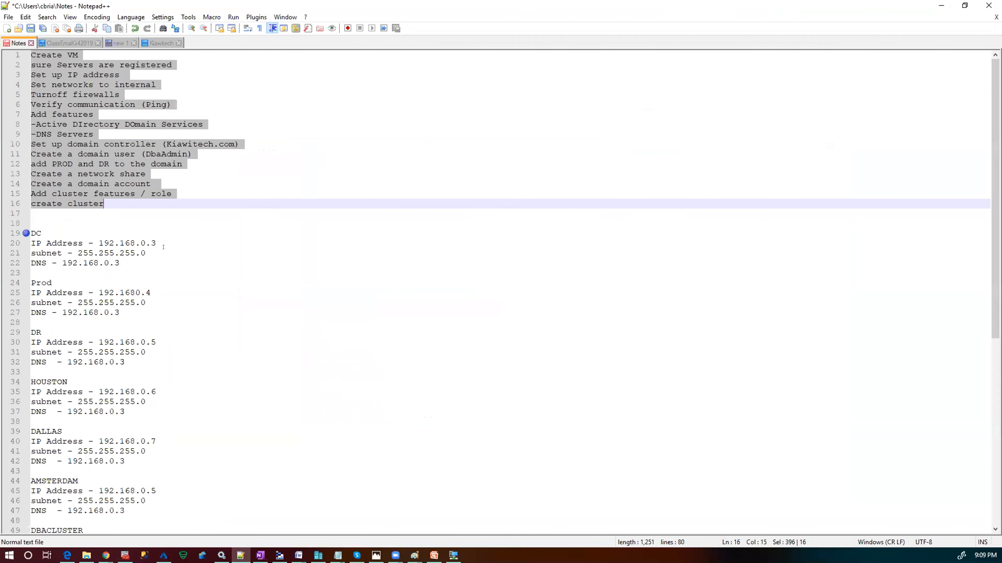
scroll(164, 247, "down", 1)
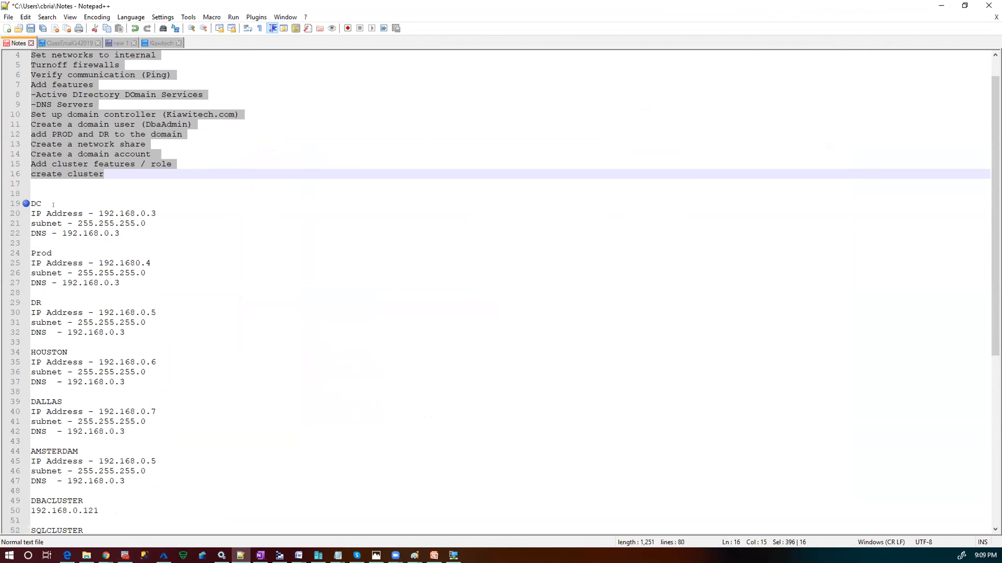
scroll(53, 204, "down", 1)
scroll(55, 188, "down", 1)
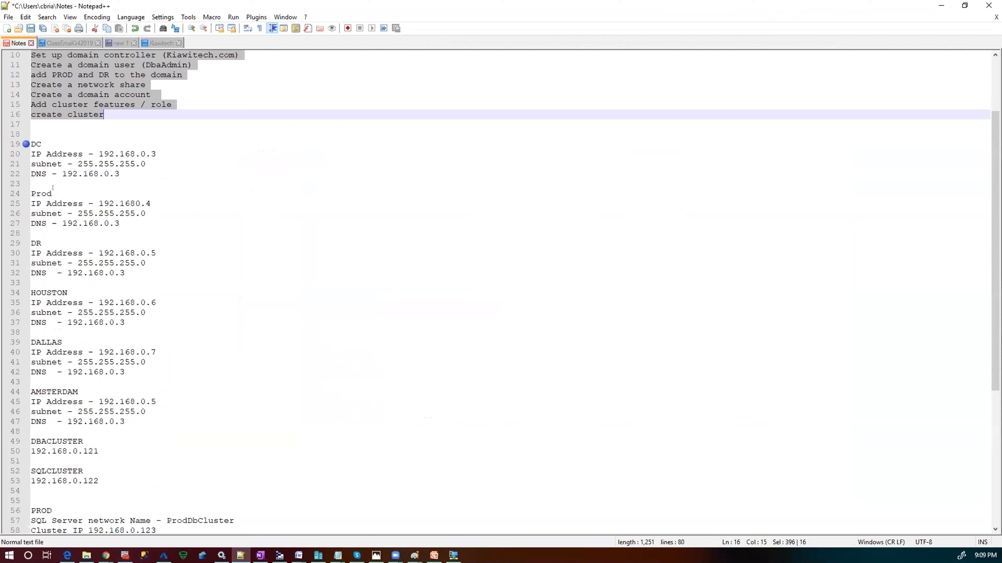
scroll(46, 148, "down", 1)
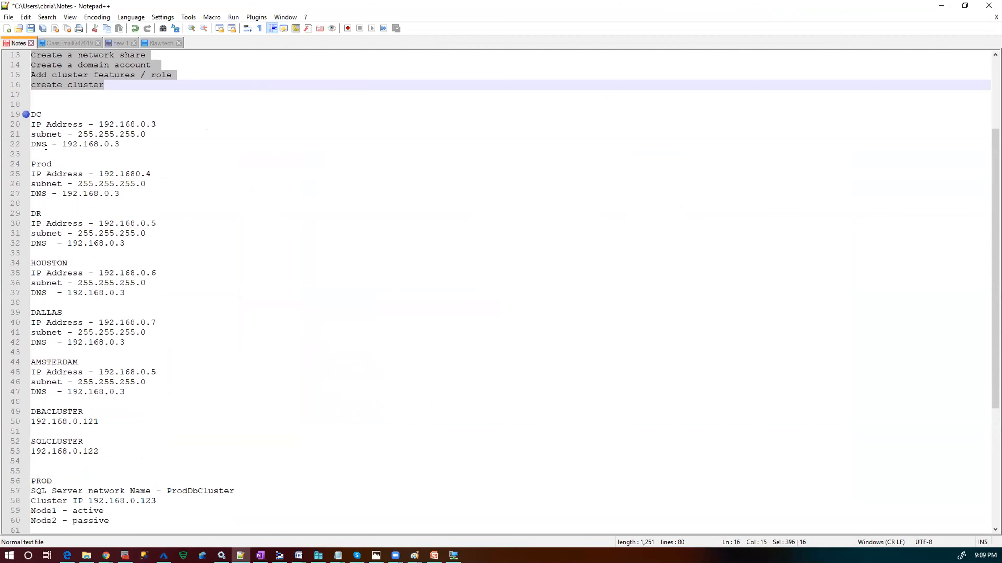
left_click_drag(29, 113, 170, 247)
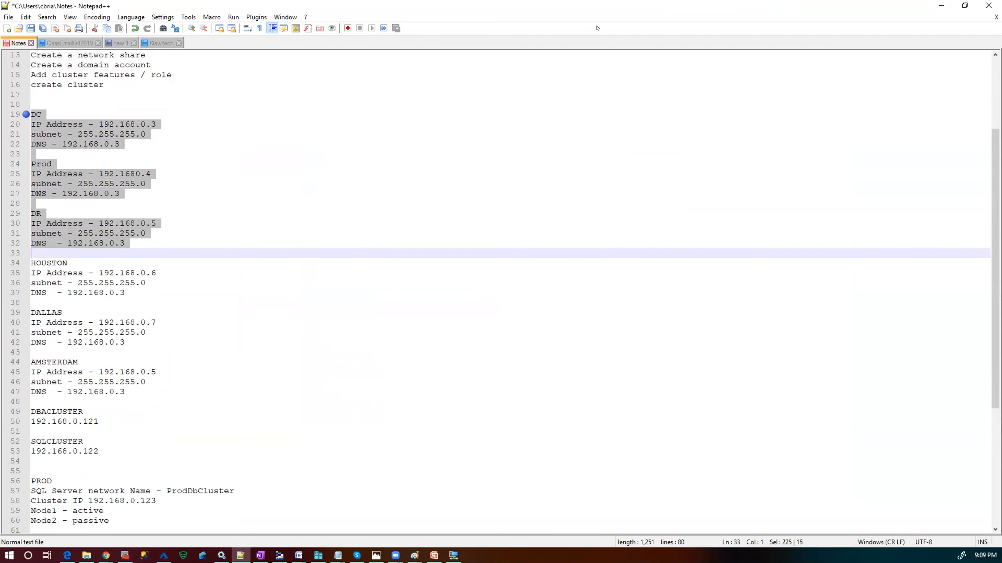
double_click(629, 8)
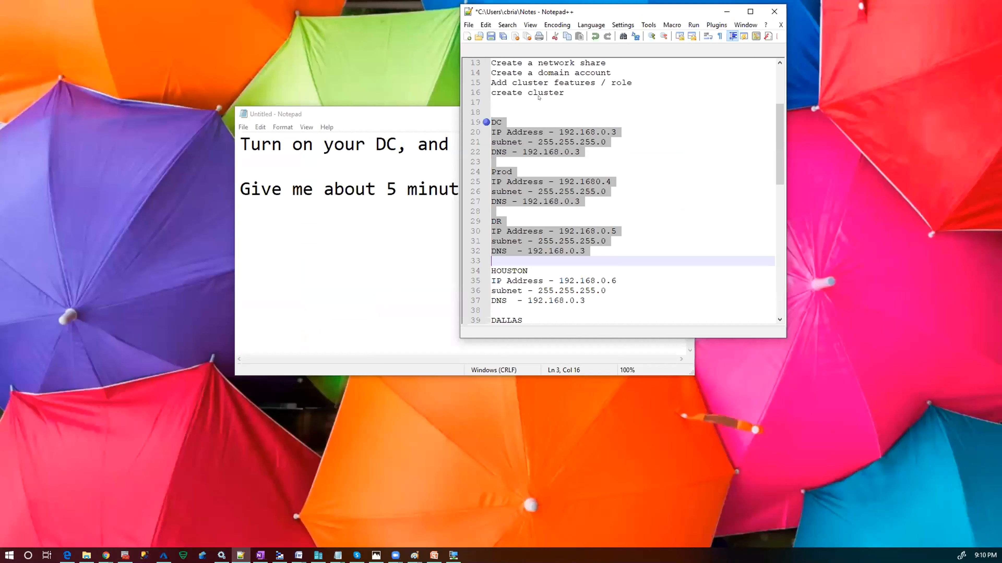
- Minimize the Notes file and close the untitled Notepad note
left_click(727, 11)
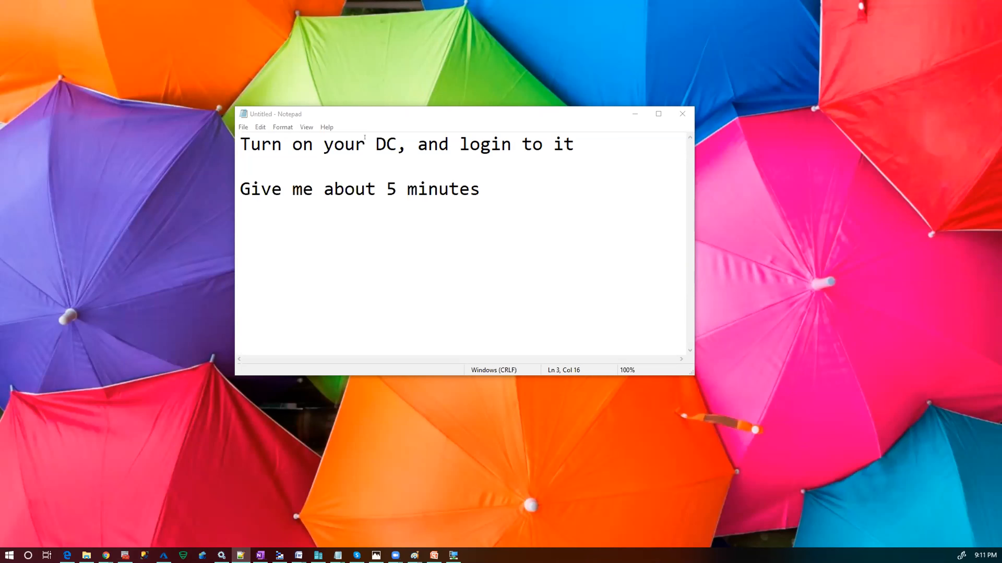
left_click(682, 114)
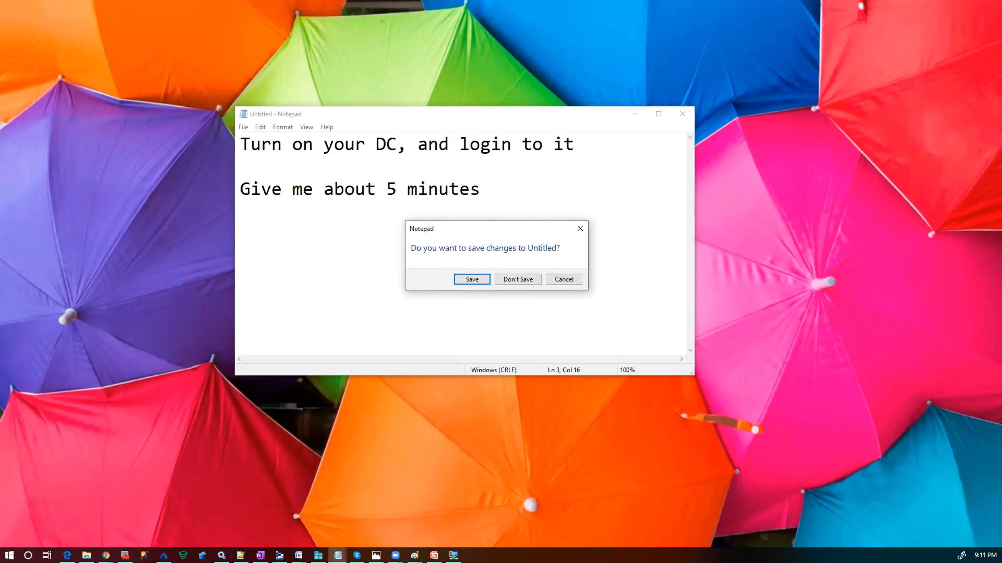
- Decline saving the untitled note so it closes without saving
key("n")
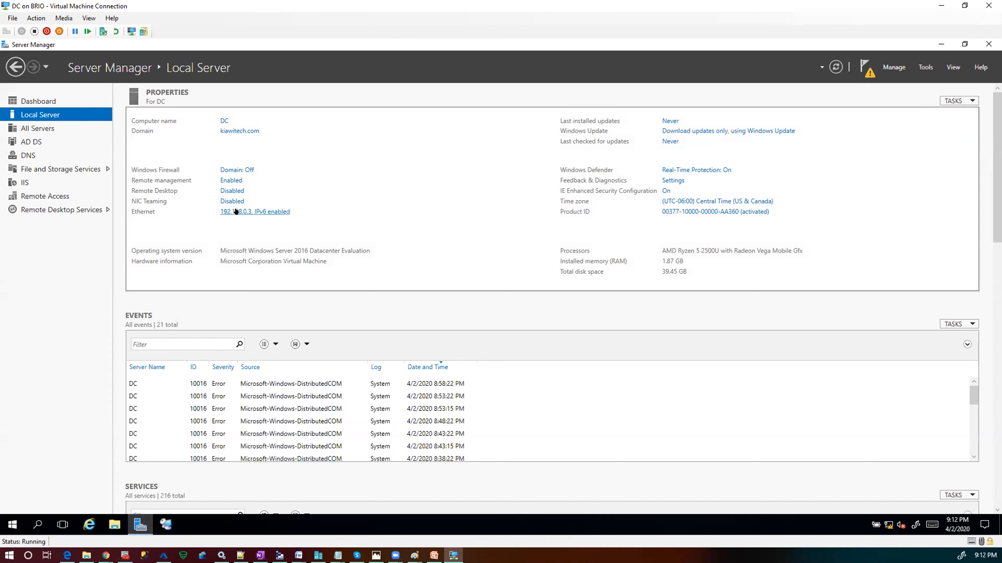
- Open Network Connections from the DC's Ethernet 192.168.0.3 link, close it, then reopen it
left_click(222, 213)
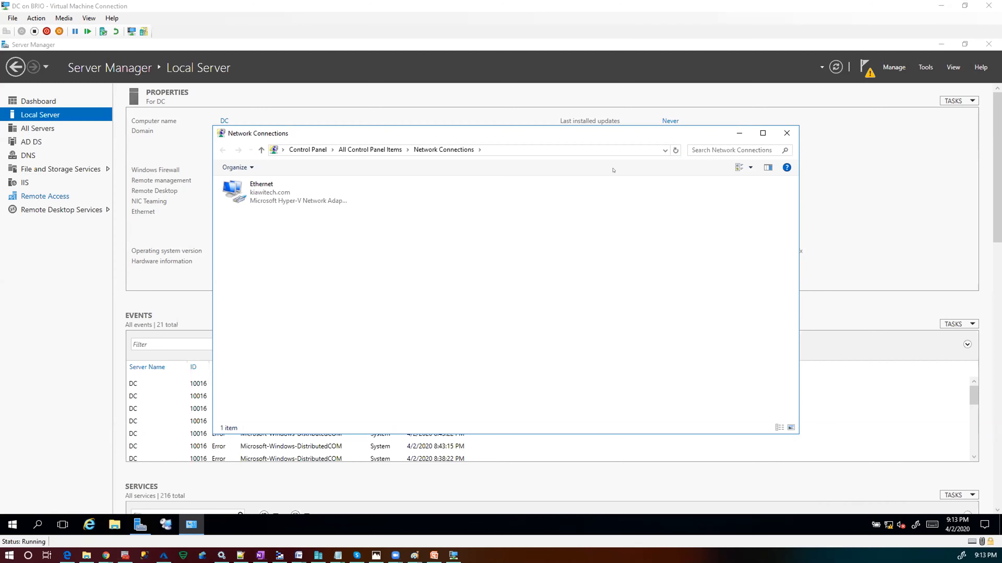
left_click(786, 133)
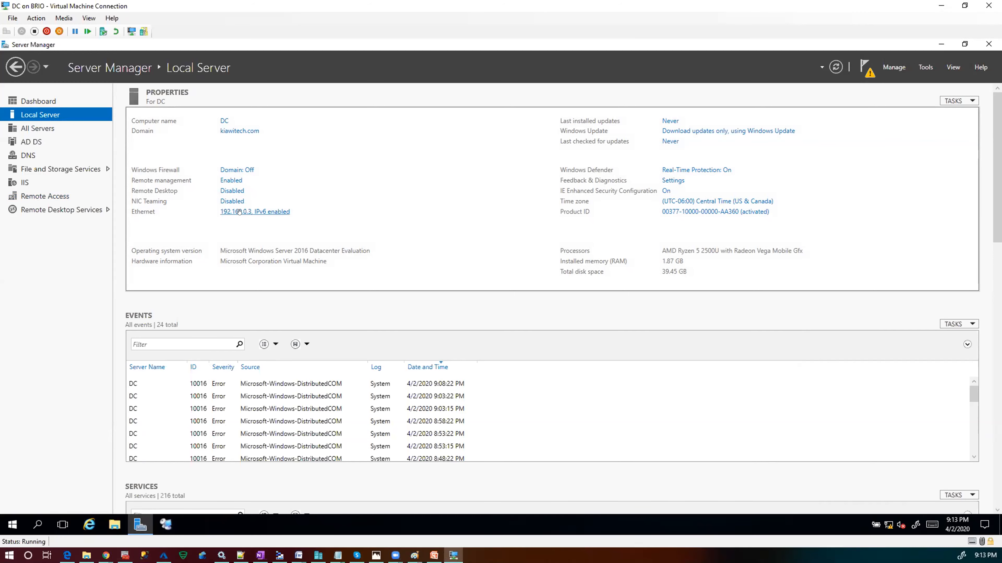
left_click(239, 212)
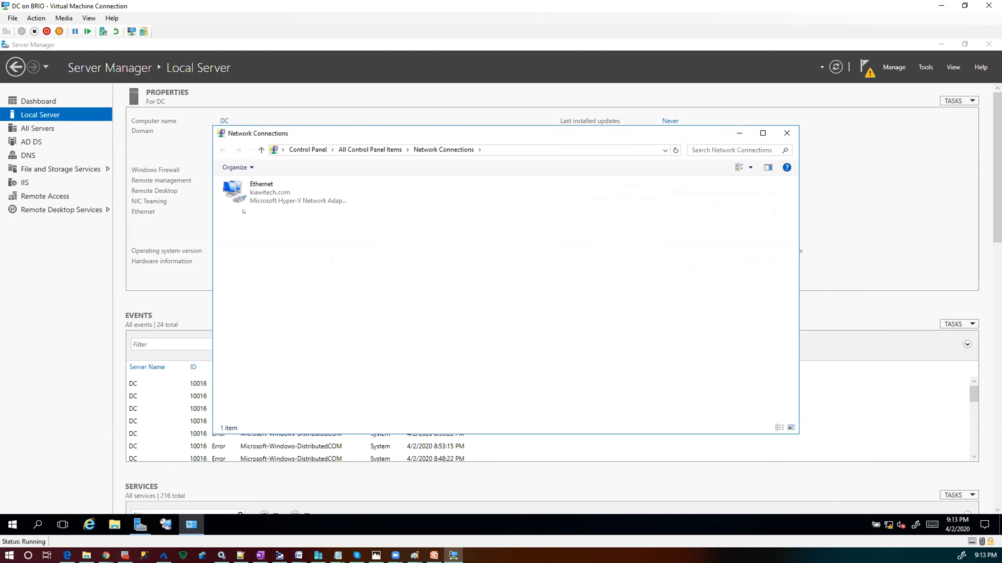
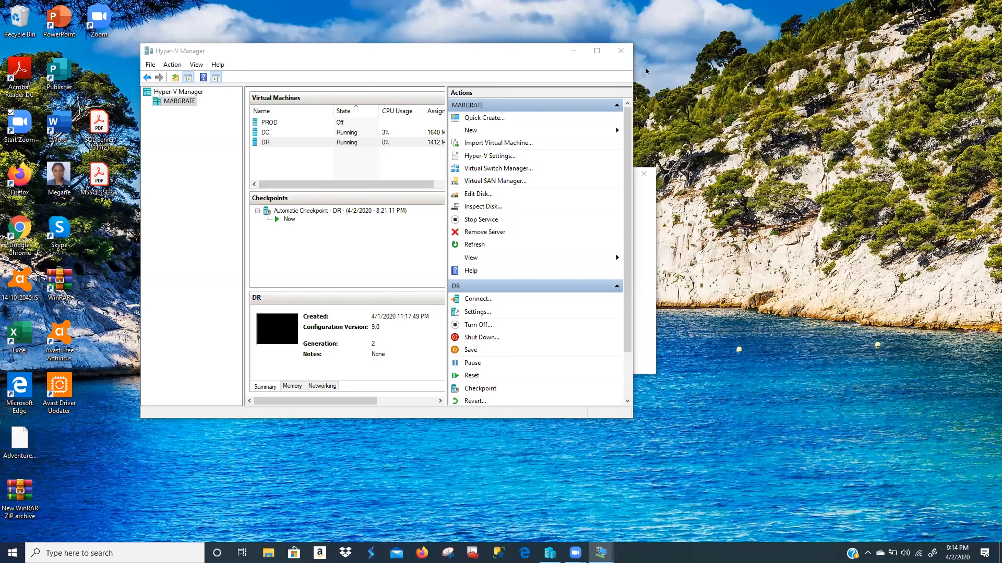
- Close the DC's Network Connections window and minimize the DC session to return to the host
left_click(575, 48)
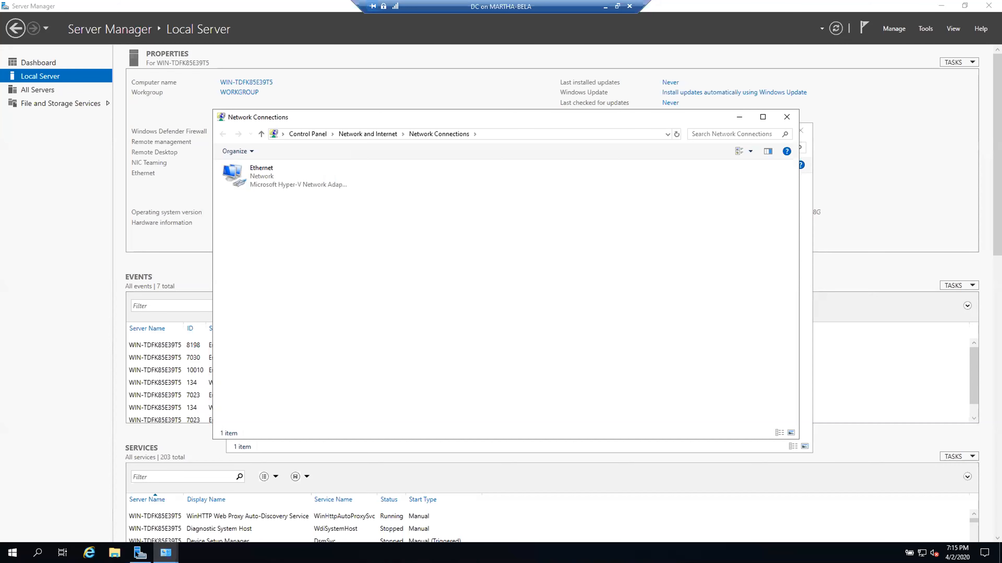
left_click(137, 553)
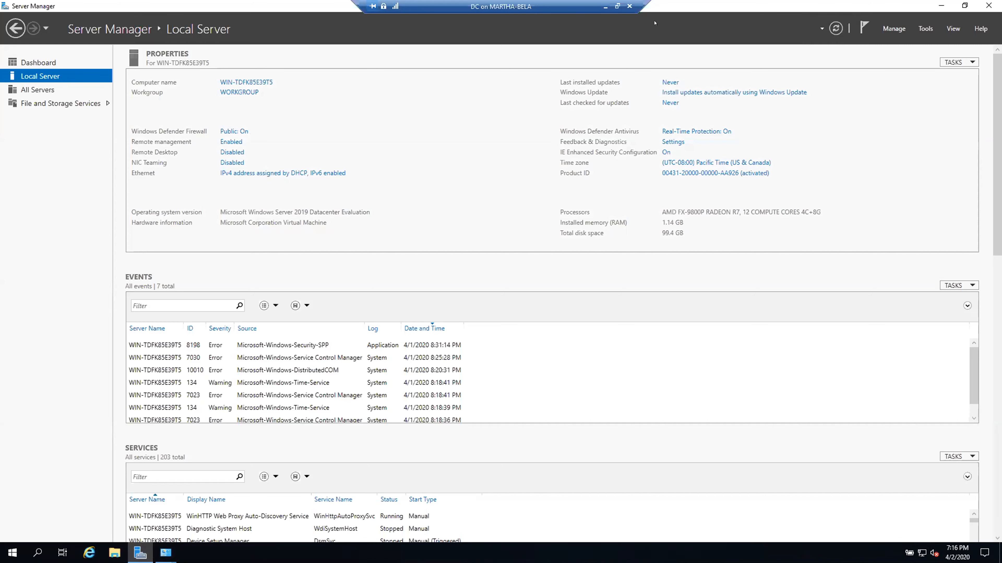
left_click(604, 6)
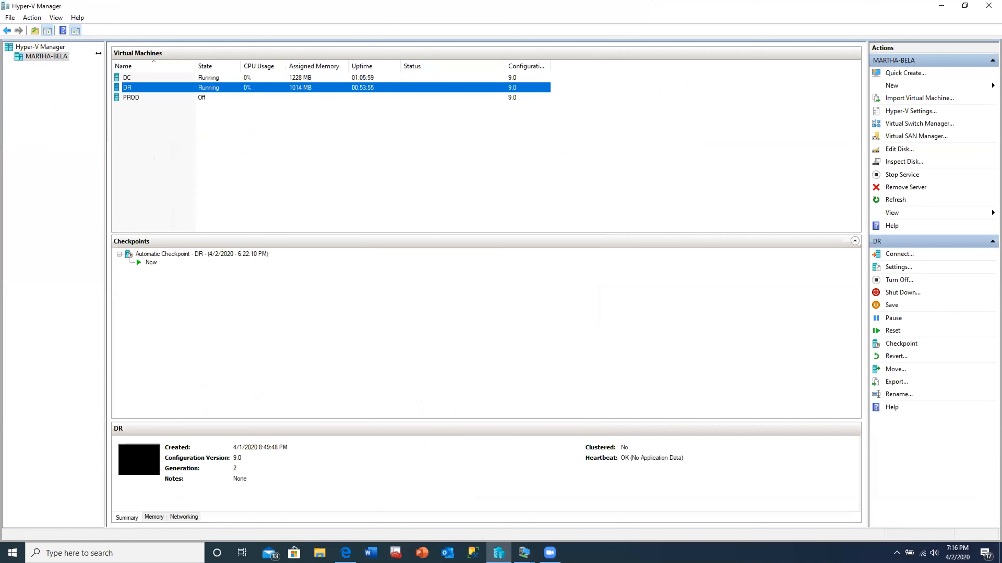
- Open Settings for the DC virtual machine from its right-click menu in the Virtual Machines list
left_click(151, 77)
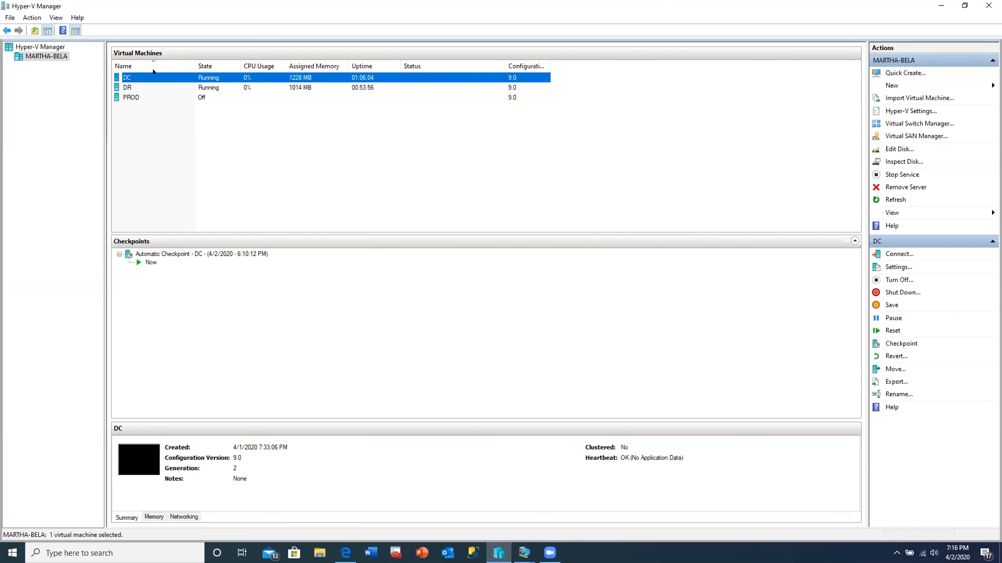
right_click(154, 75)
left_click(143, 78)
right_click(143, 77)
left_click(162, 98)
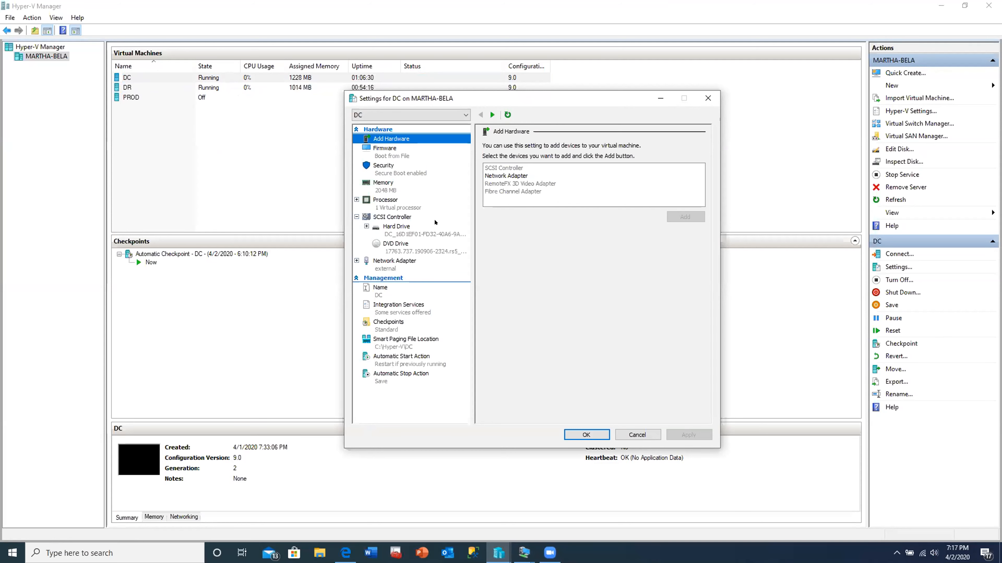
- Connect DC's network adapter to the Internal virtual switch, apply it, and close the settings with OK
left_click(378, 180)
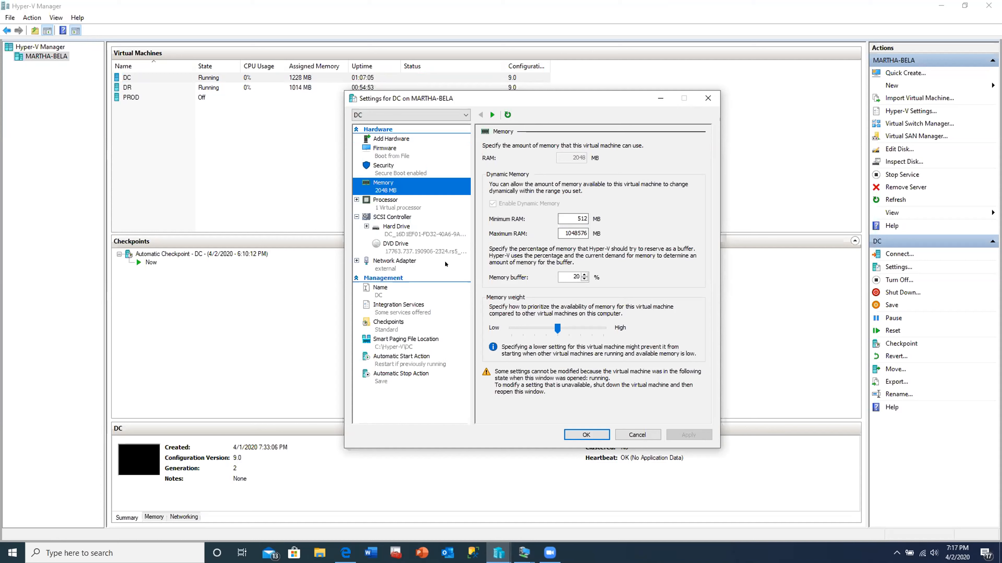
left_click(402, 261)
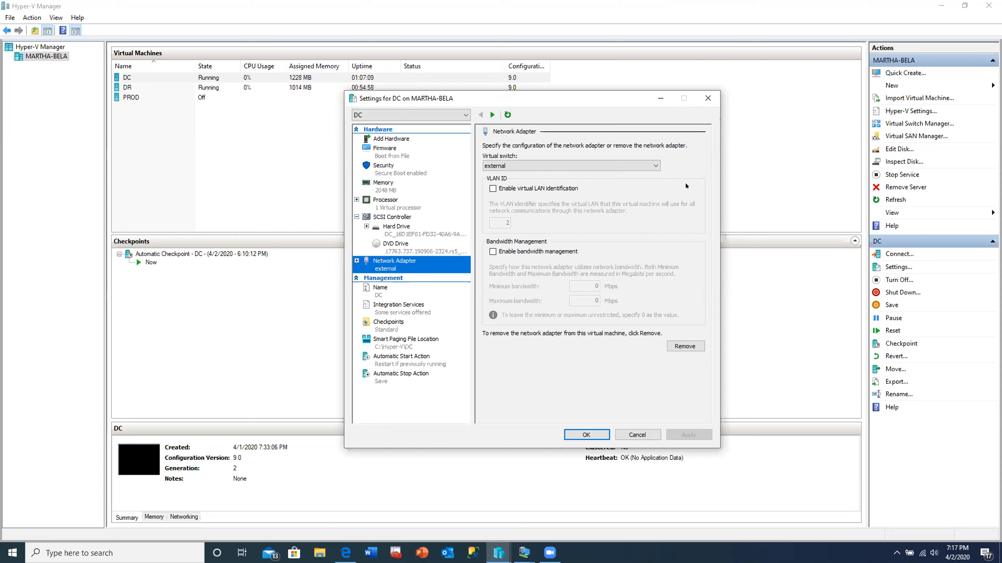
left_click(513, 166)
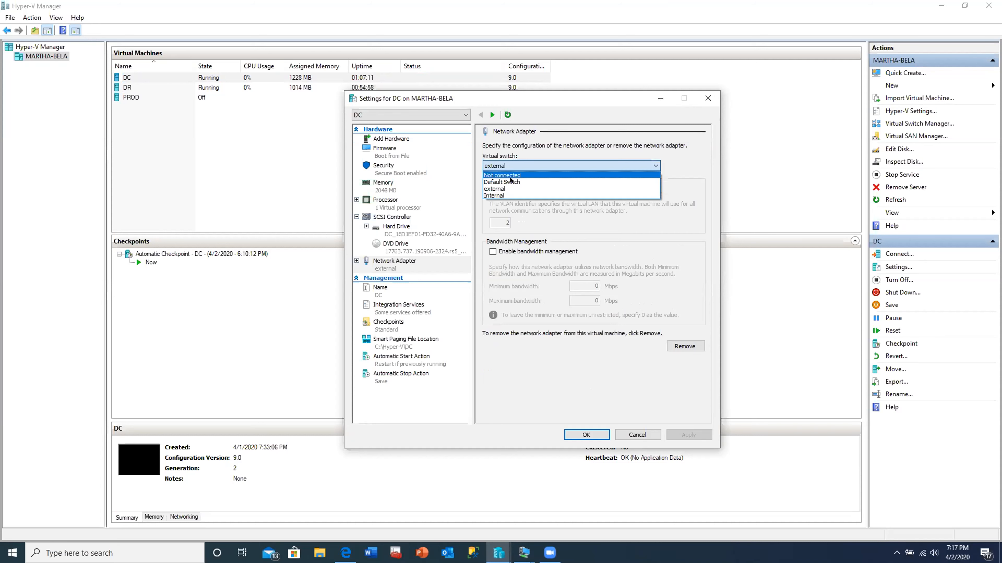
left_click(498, 196)
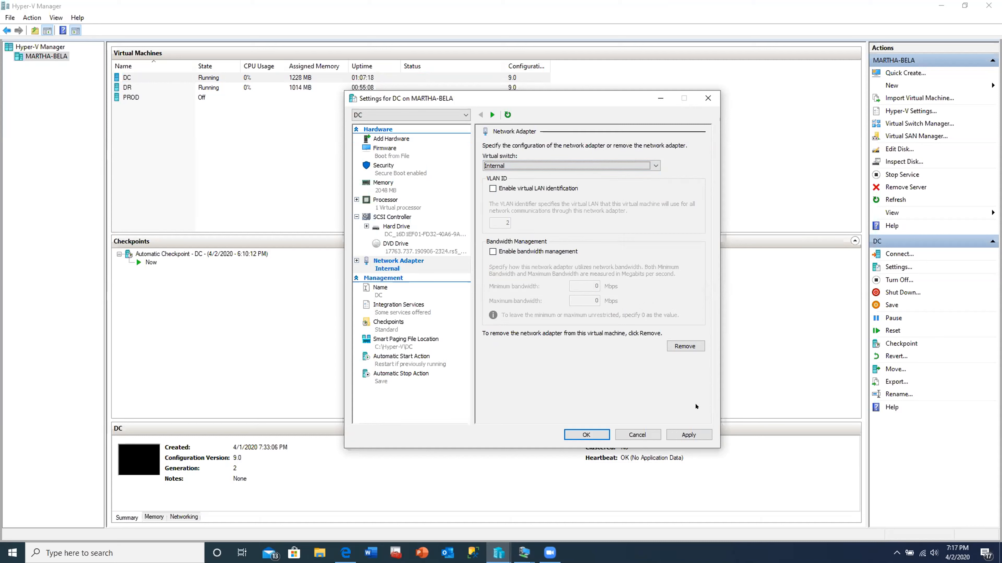
left_click(691, 435)
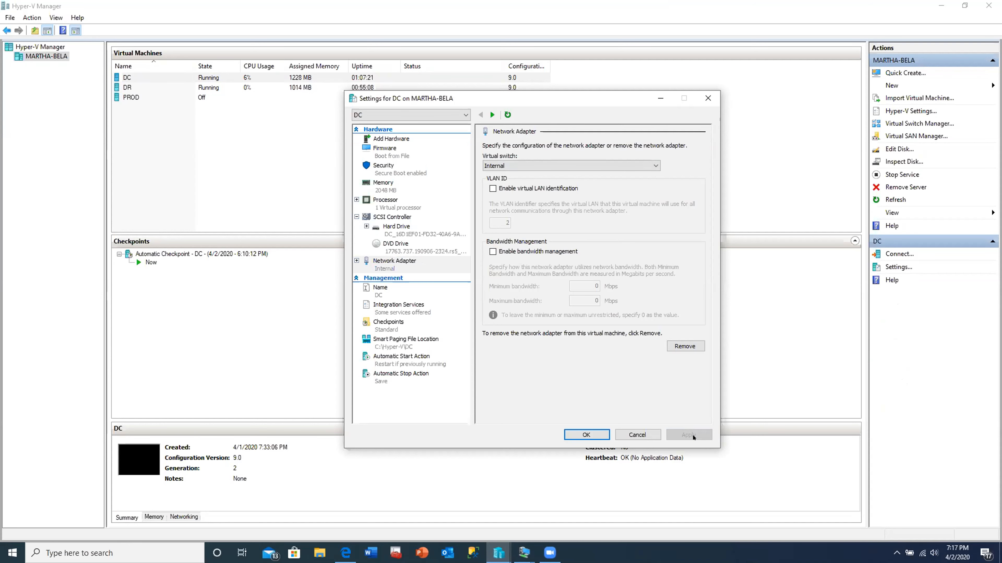
left_click(587, 435)
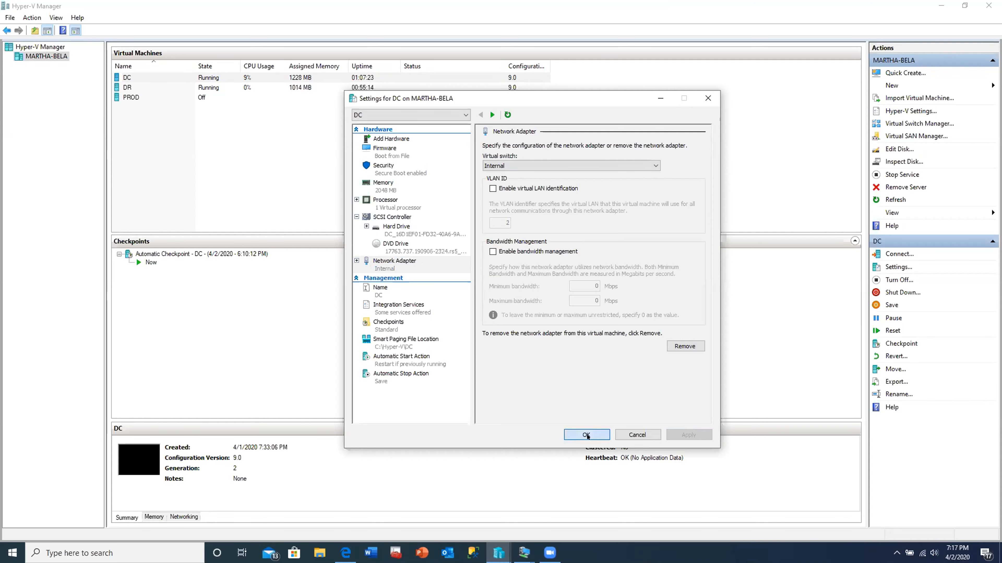
- Open Settings for the DR virtual machine from its right-click menu
left_click(127, 88)
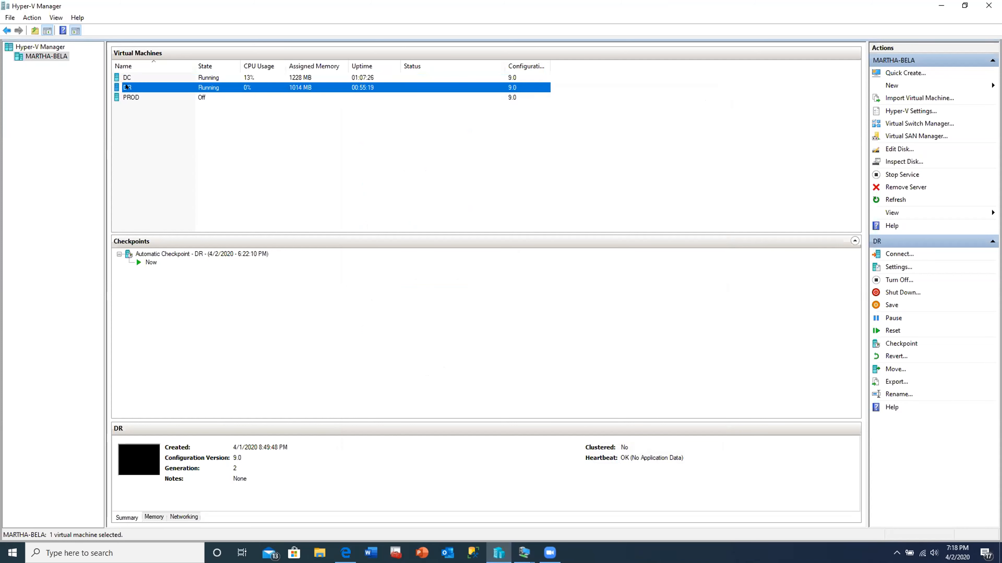
right_click(127, 87)
left_click(158, 107)
- Switch DR's network adapter from external to the Internal virtual switch and apply
left_click(394, 261)
left_click(570, 166)
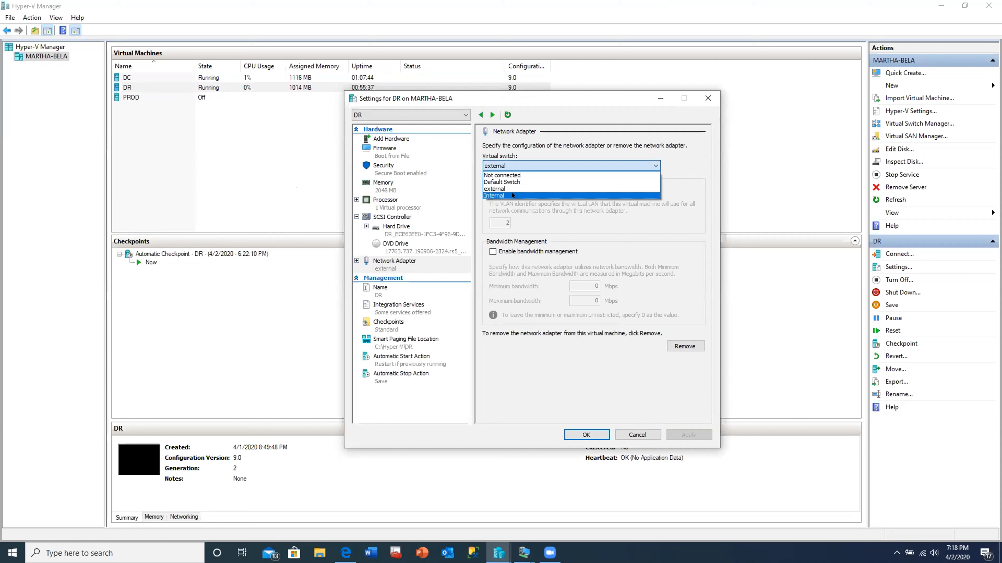
left_click(512, 195)
left_click(690, 434)
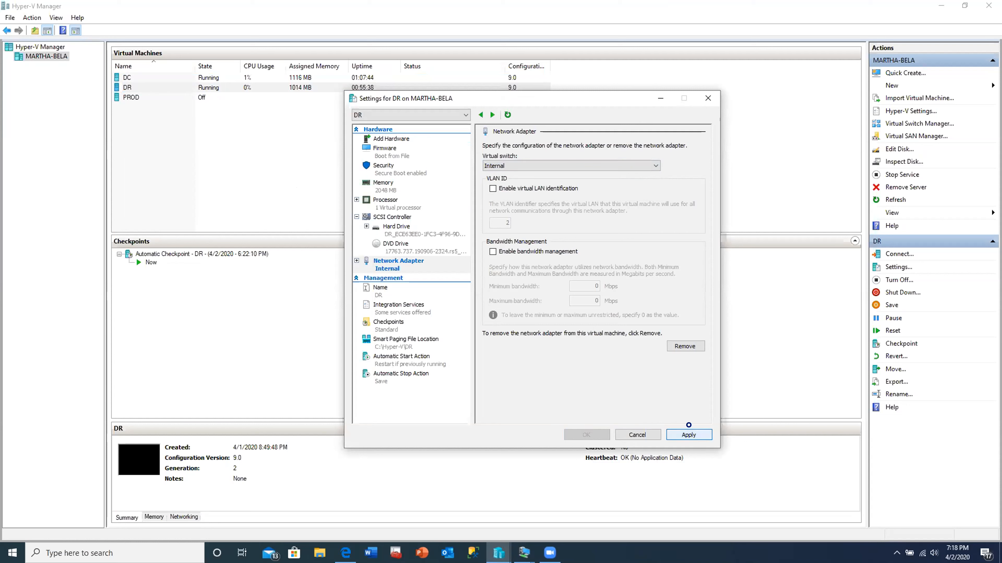
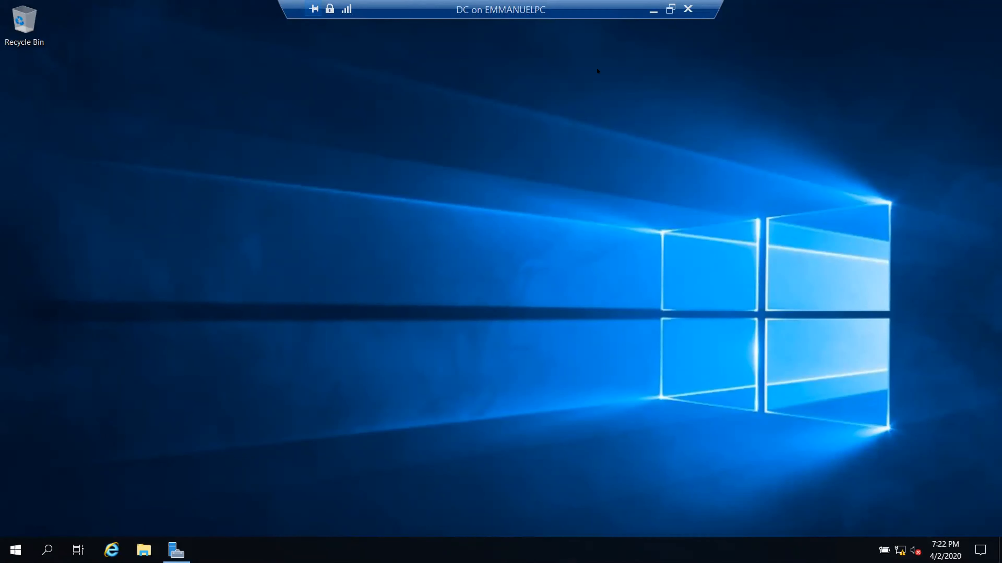
- Exit full screen in the DC virtual machine console with Ctrl+Alt+Break
key("ctrl+alt+Break")
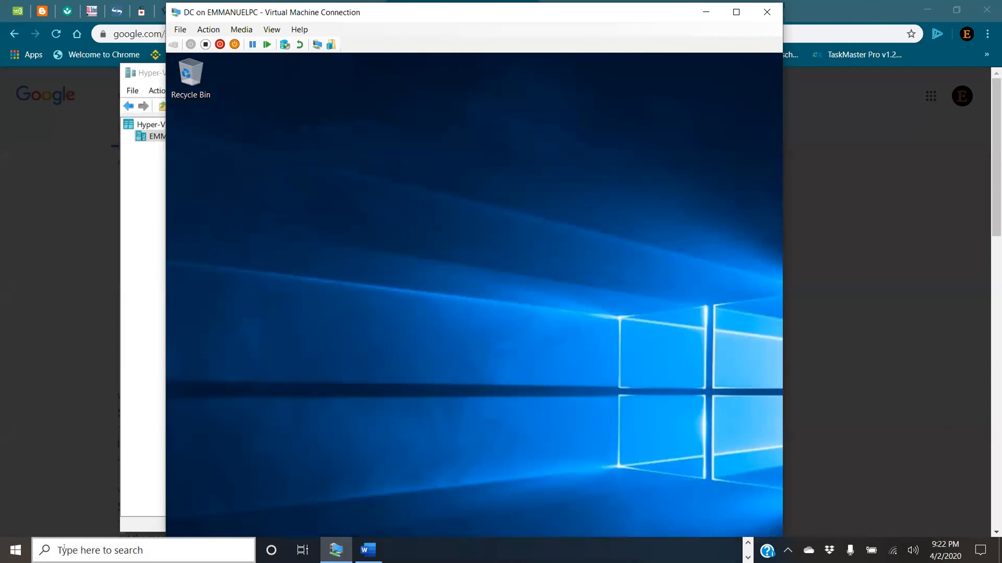
- Search the host for 'hyper' and launch Hyper-V Manager
left_click(63, 548)
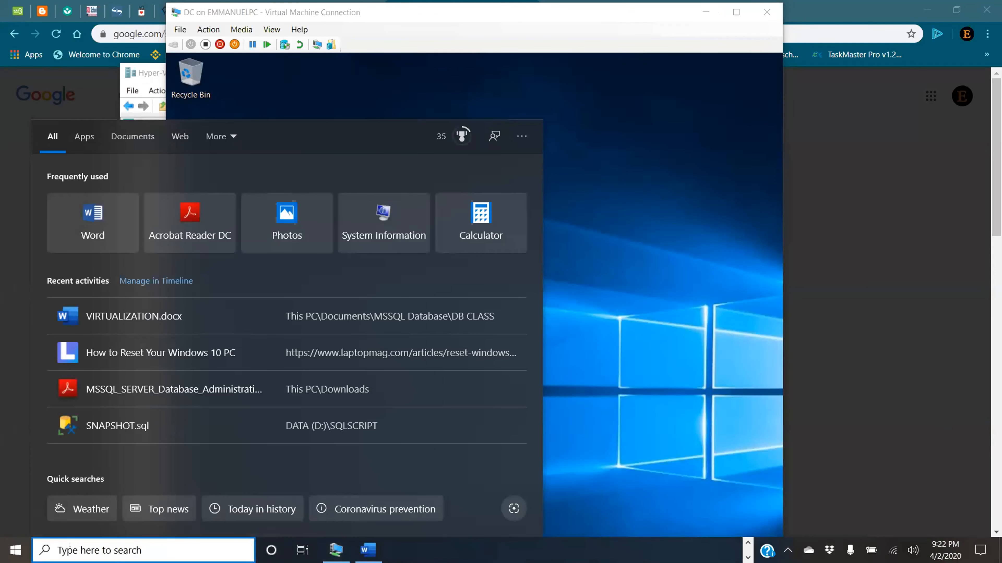
type("hy")
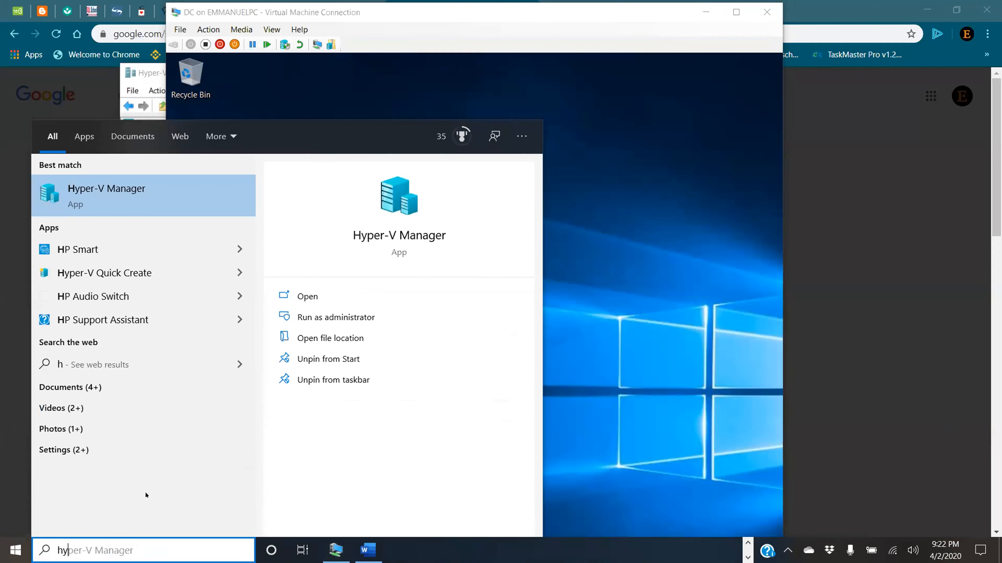
type("per")
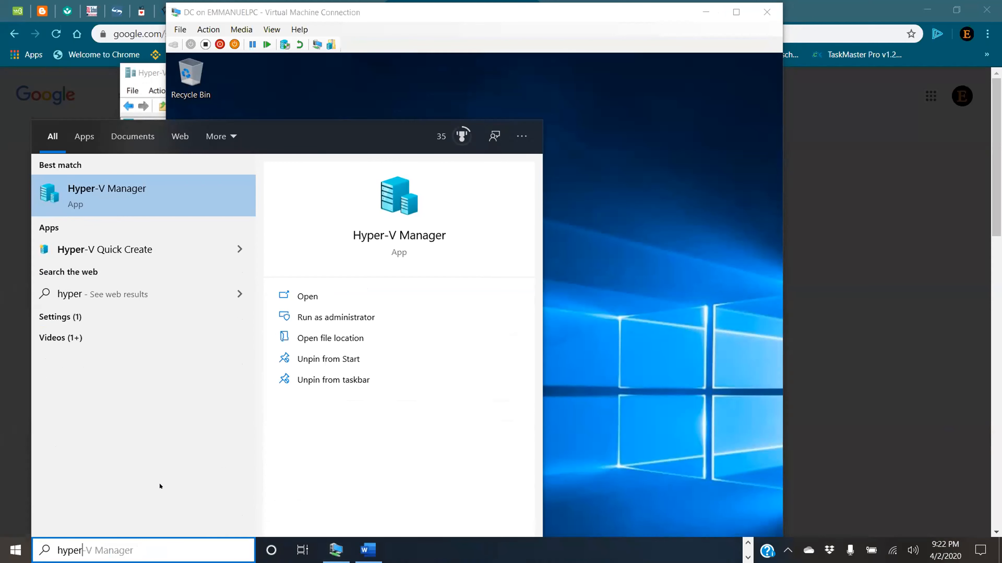
left_click(118, 196)
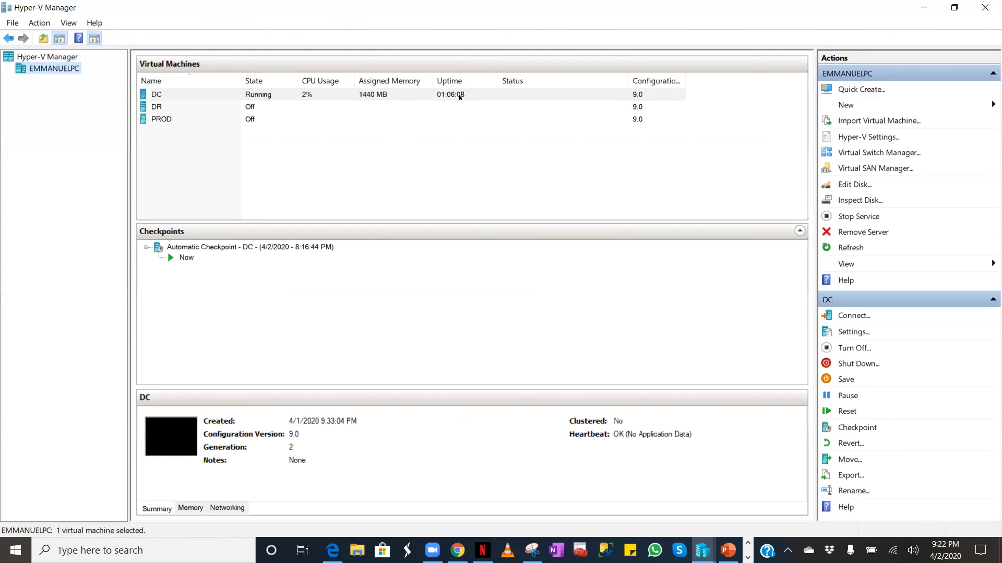
- Create and apply an external virtual switch named External on the Intel(R) Wireless-AC 9461 adapter
left_click(882, 153)
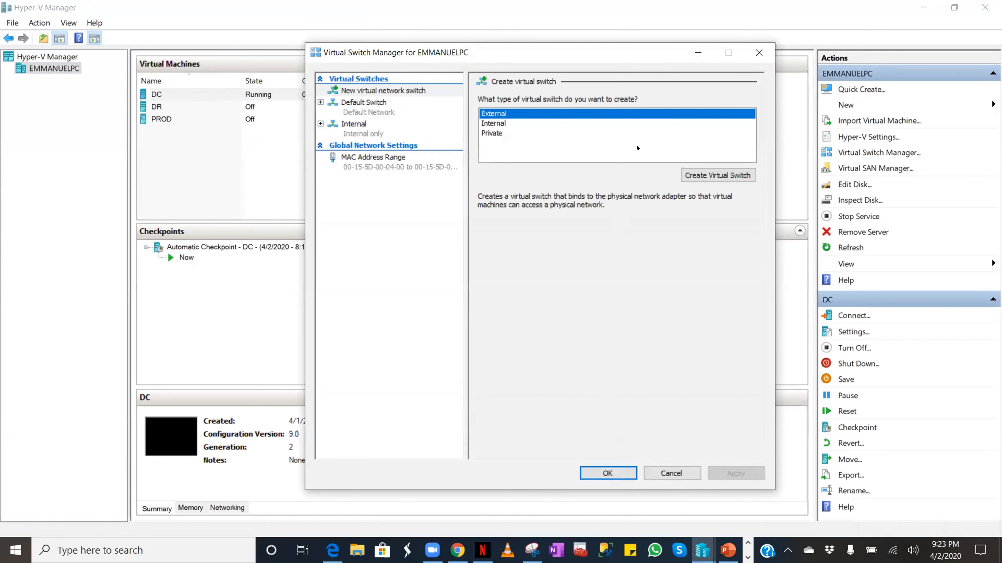
left_click(694, 175)
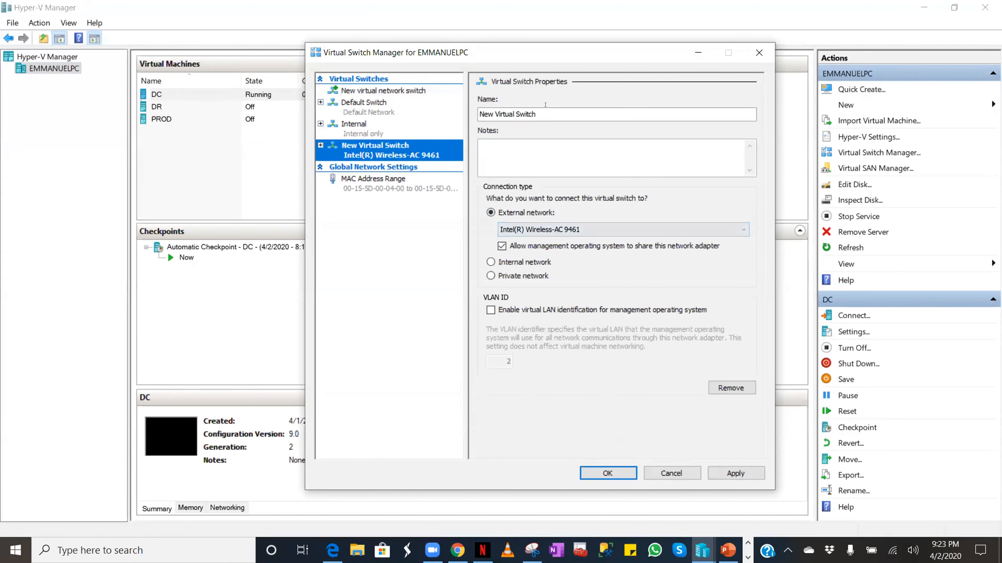
type("Ex")
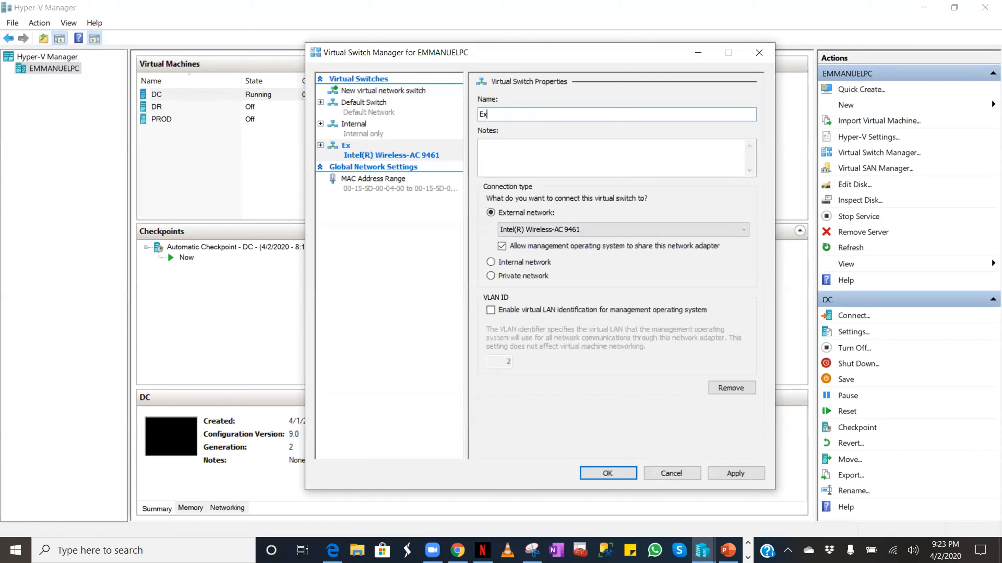
type("ternal")
left_click(736, 473)
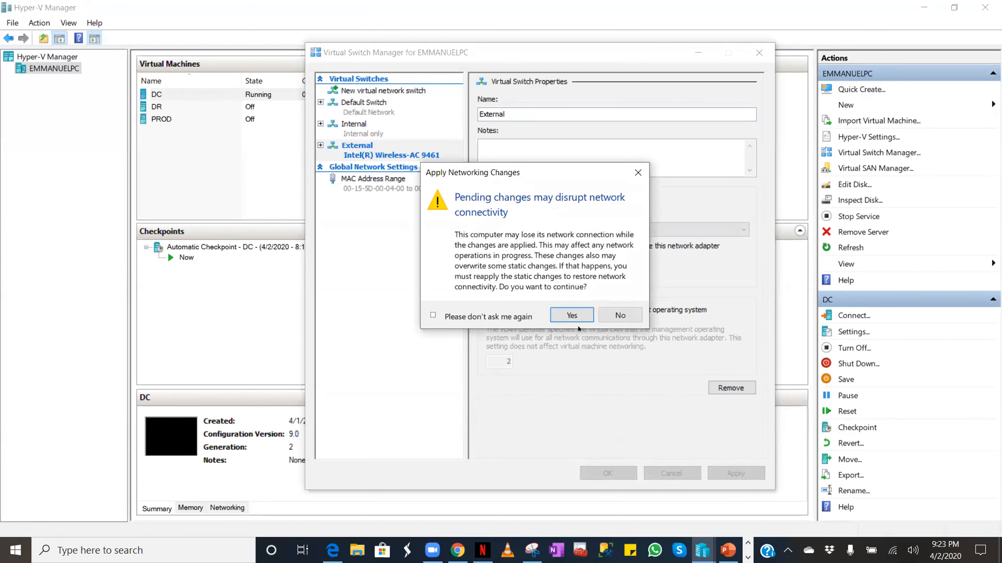
left_click(574, 317)
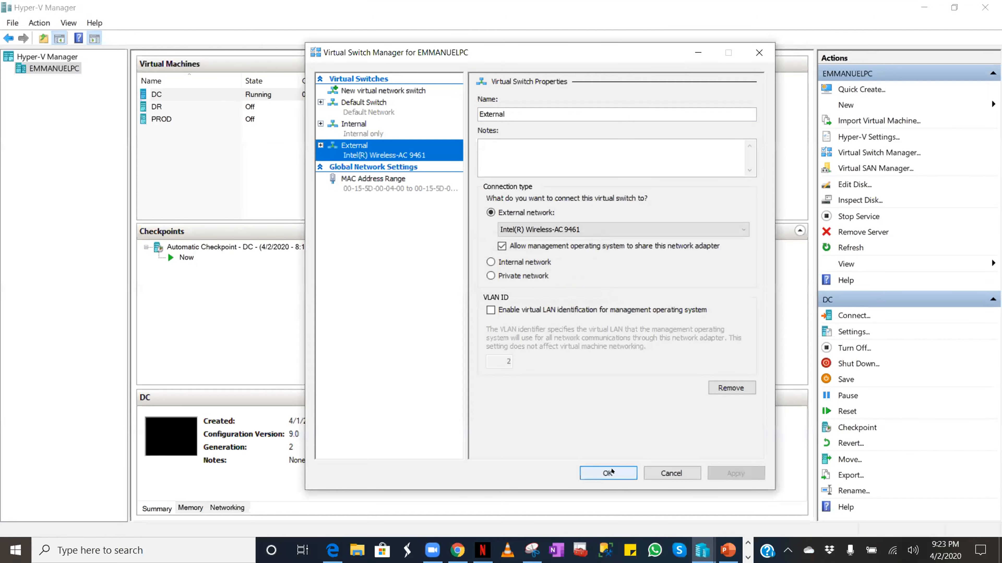
left_click(609, 473)
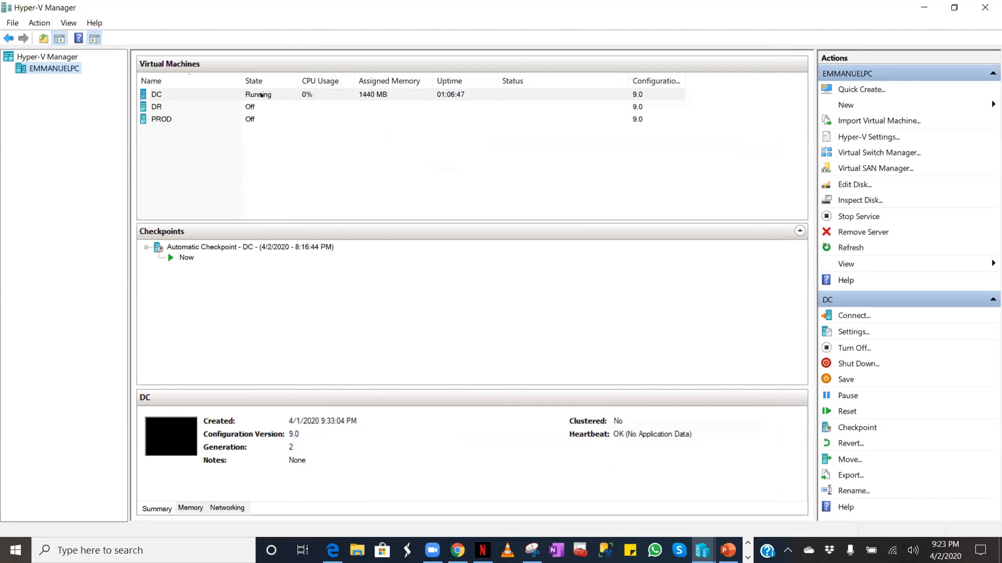
- Change DC's network adapter from the Internal to the External virtual switch and save
right_click(262, 95)
left_click(282, 122)
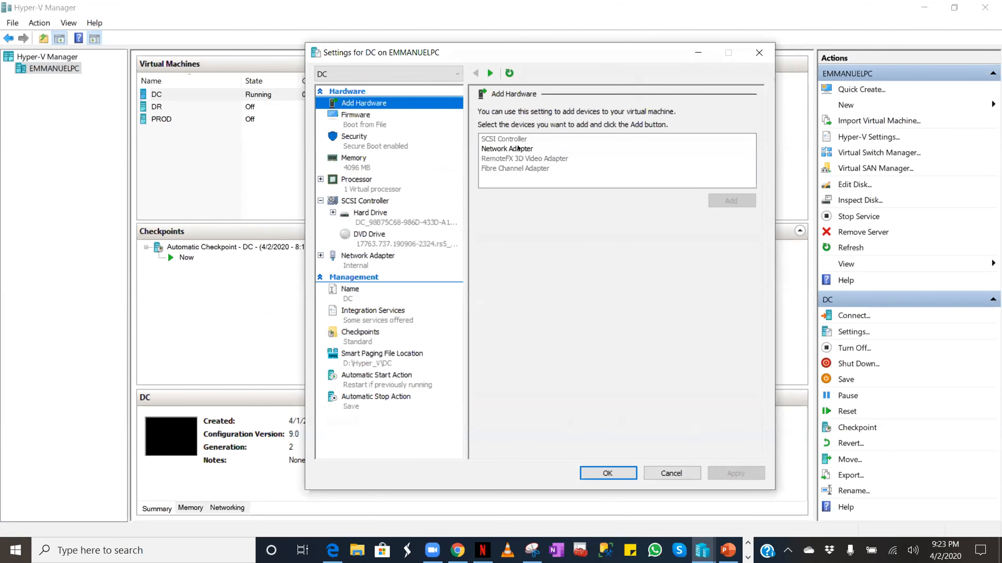
left_click(517, 148)
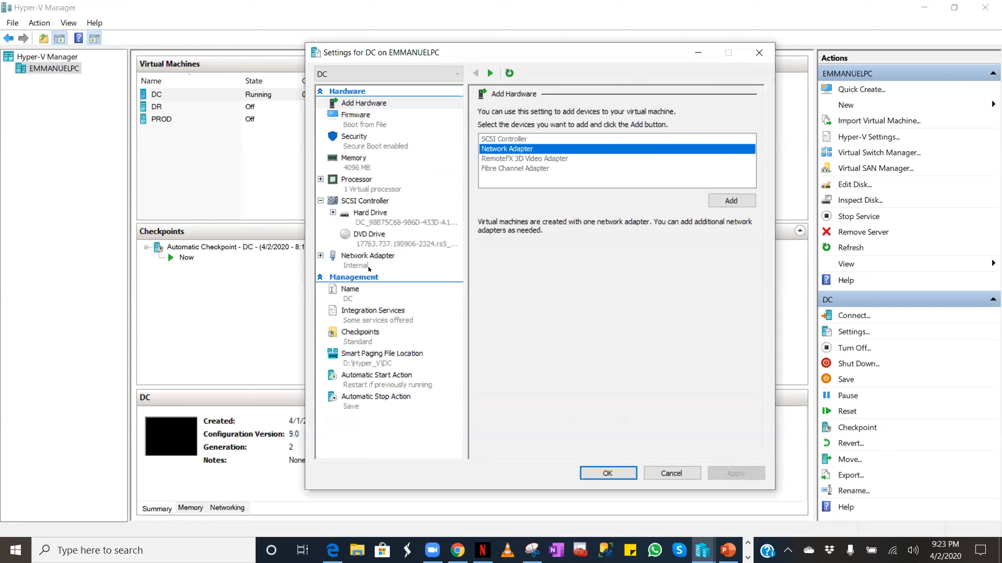
left_click(378, 259)
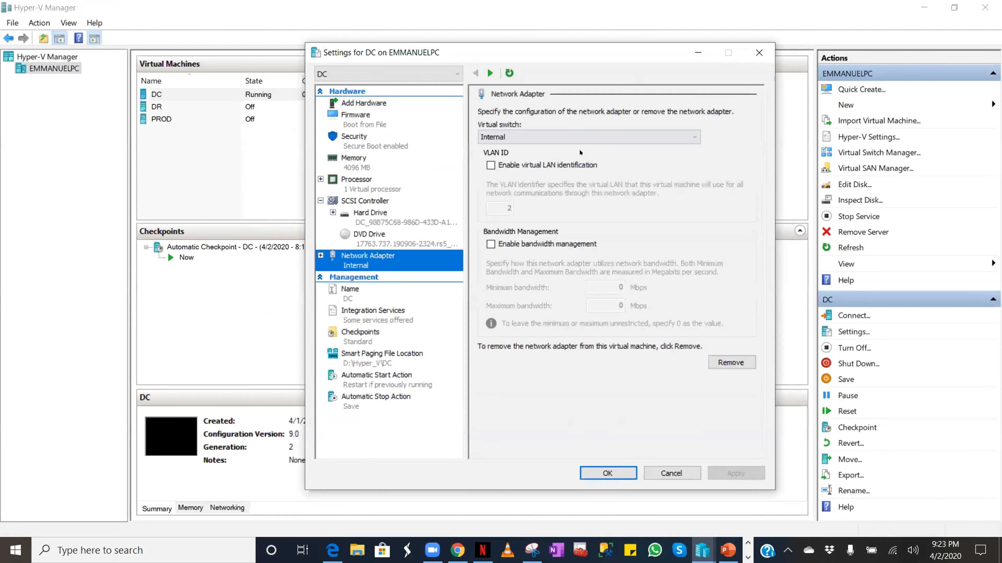
left_click(580, 137)
left_click(580, 174)
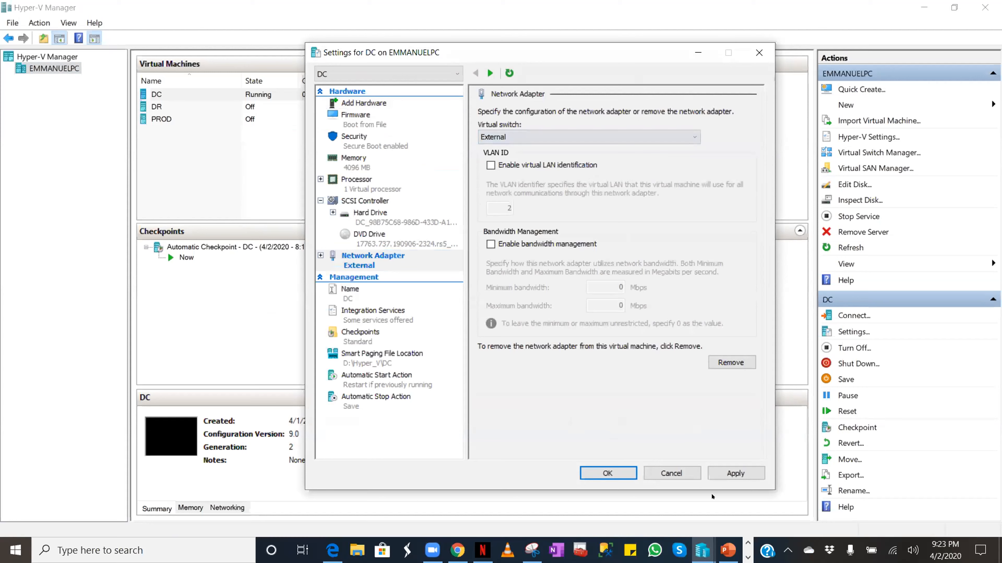
left_click(727, 473)
left_click(607, 474)
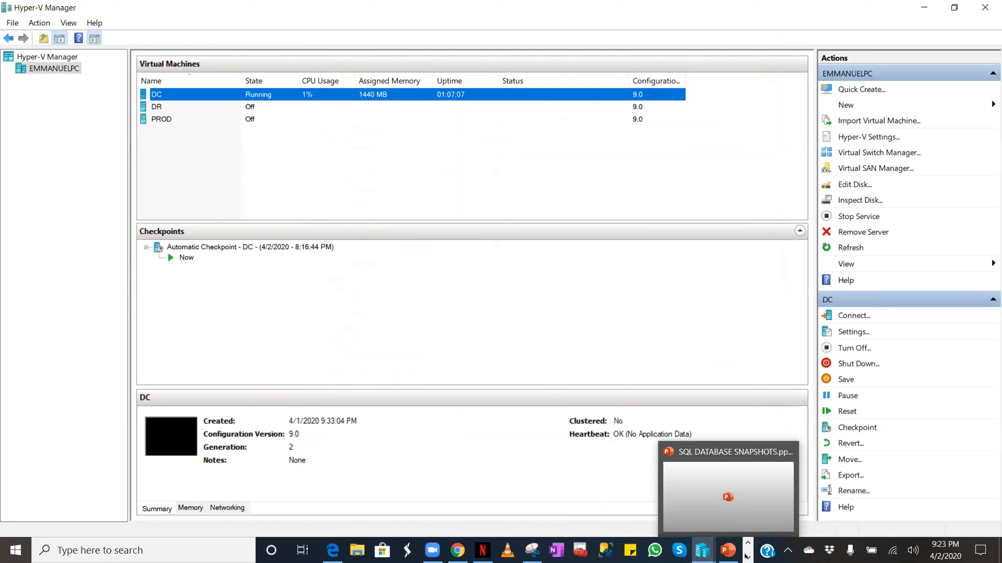
left_click(702, 551)
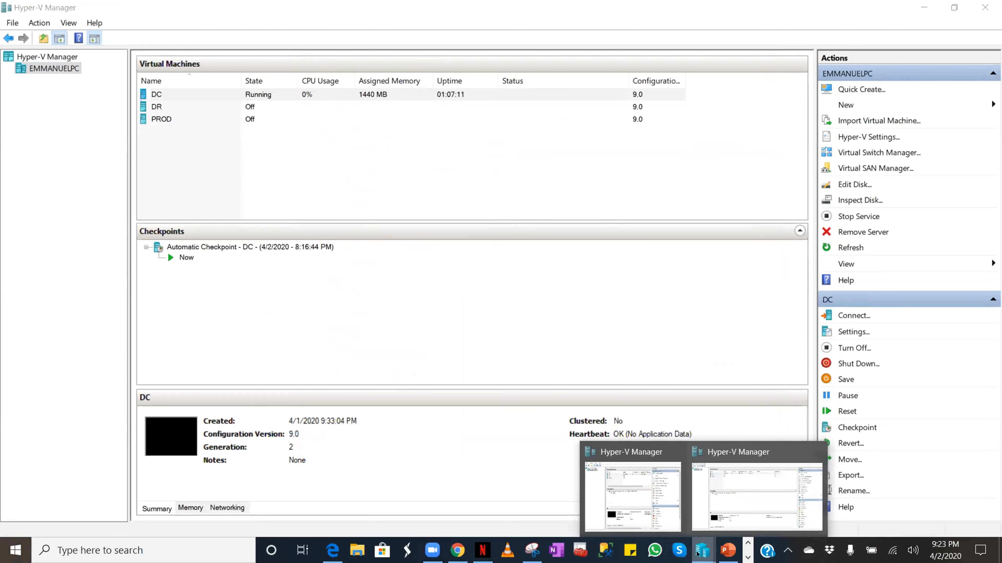
- Connect to the DC virtual machine's console and switch it to full screen
left_click(278, 96)
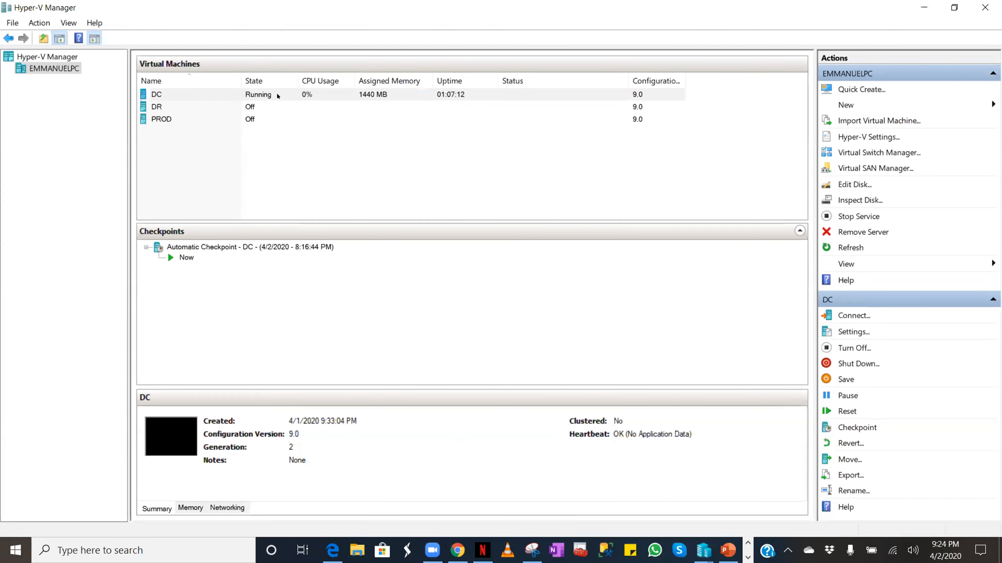
right_click(277, 96)
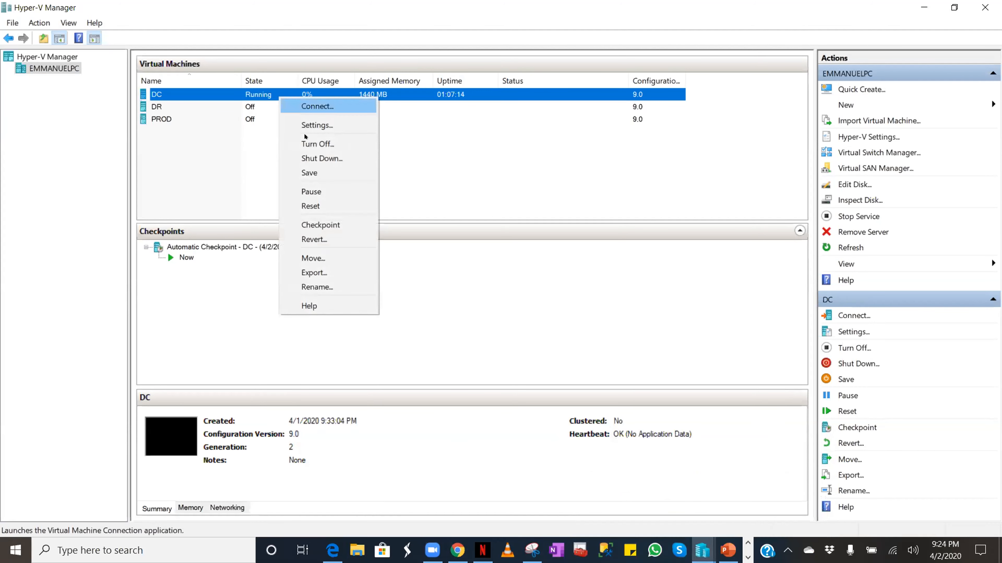
left_click(304, 110)
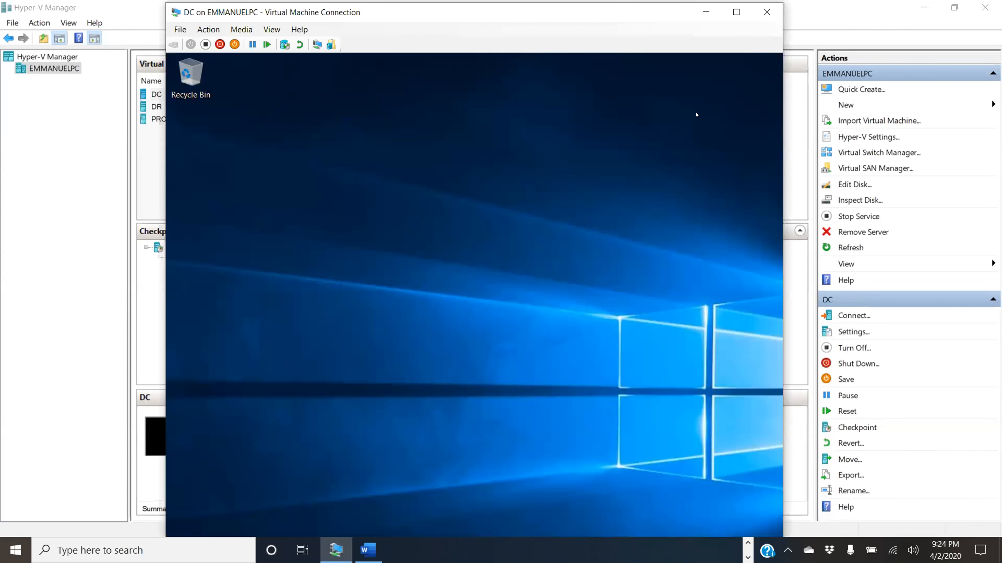
left_click(735, 12)
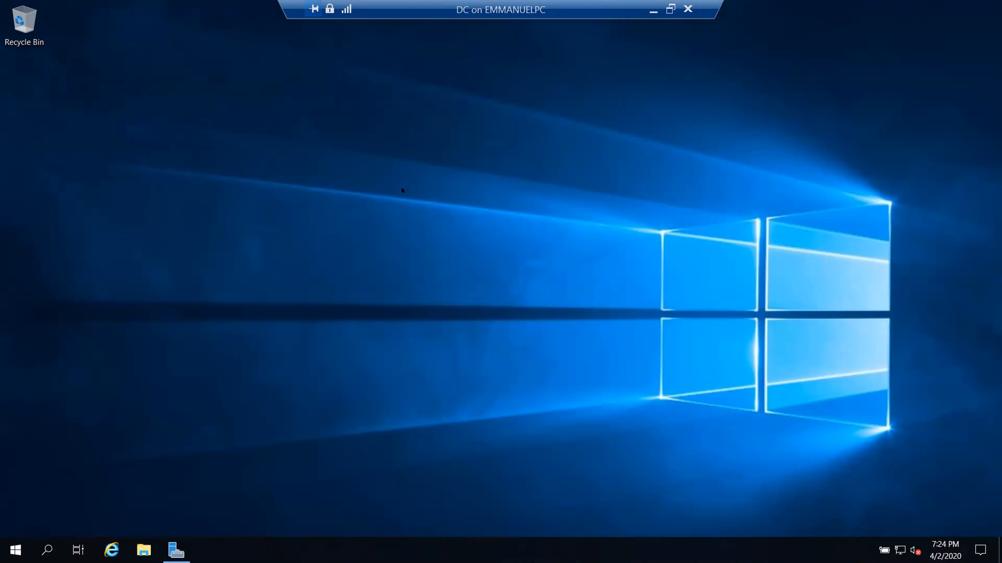
- Restart the DC guest from its Start menu with shutdown reason Other (Planned)
right_click(395, 170)
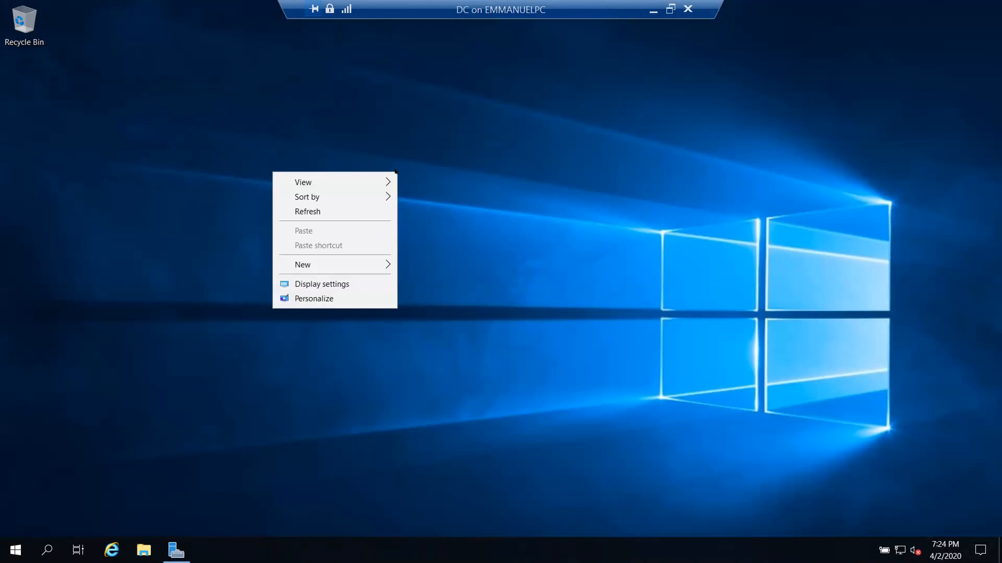
left_click(477, 189)
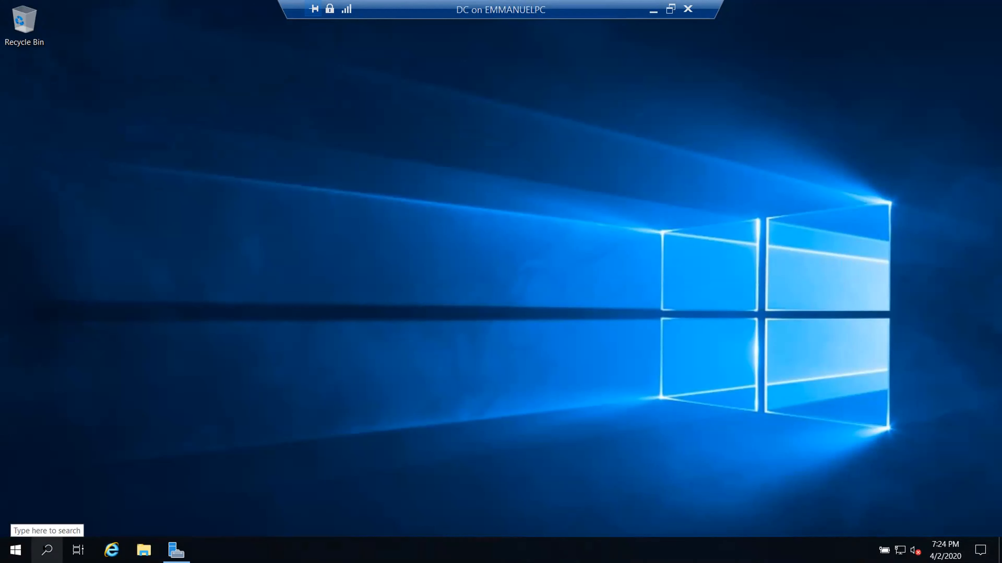
left_click(14, 550)
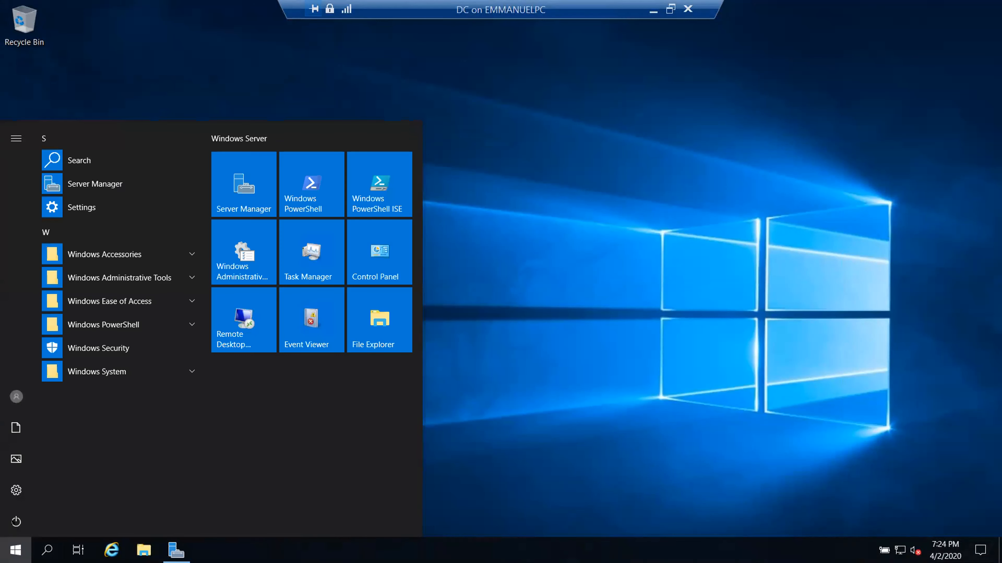
left_click(16, 522)
left_click(24, 484)
left_click(99, 455)
left_click(79, 371)
left_click(173, 488)
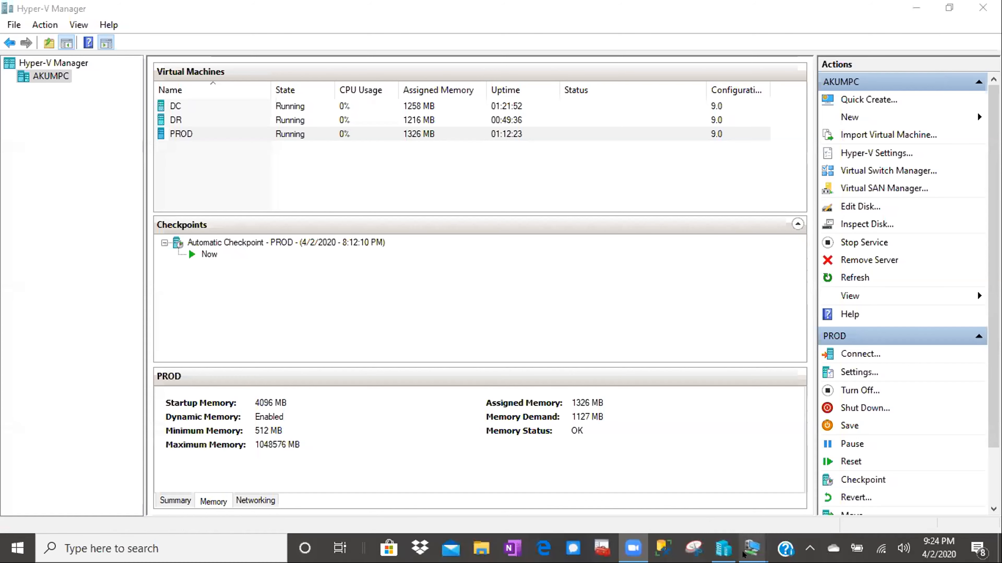
- Bring the DC console window back from its taskbar preview
mouse_move(745, 553)
left_click(634, 510)
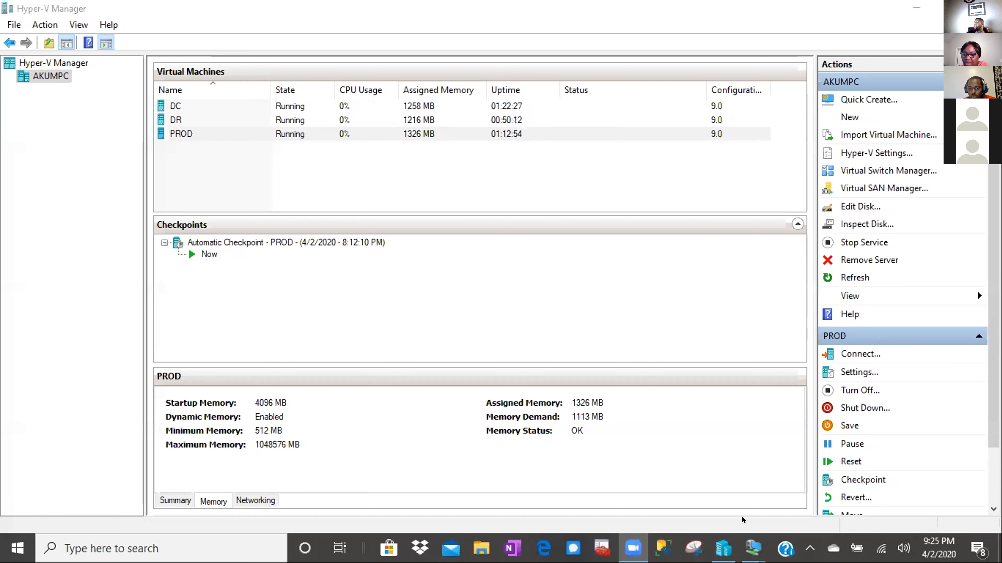
- Cycle through the DC, PROD and DR consoles, minimising DC and PROD along the way
mouse_move(752, 549)
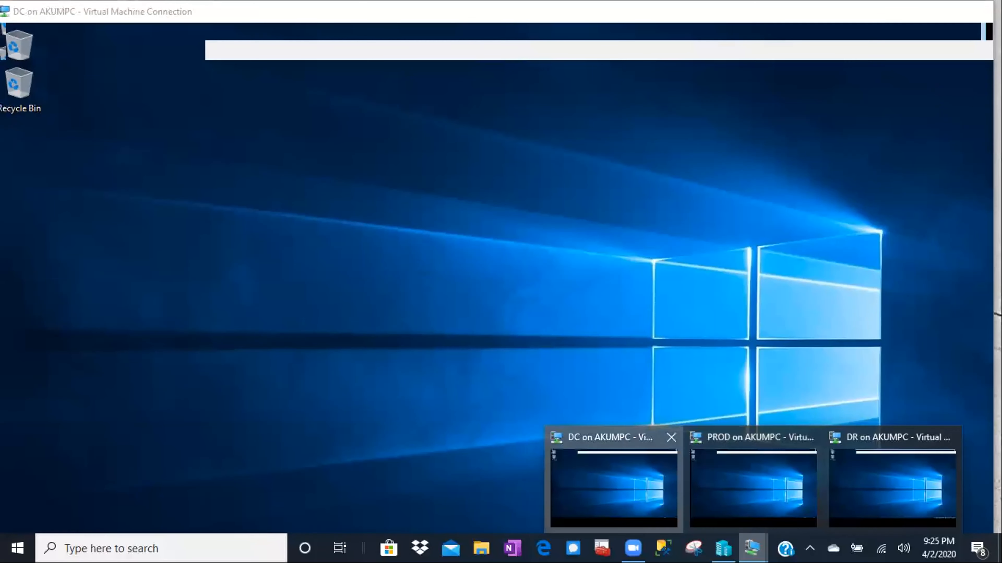
left_click(631, 485)
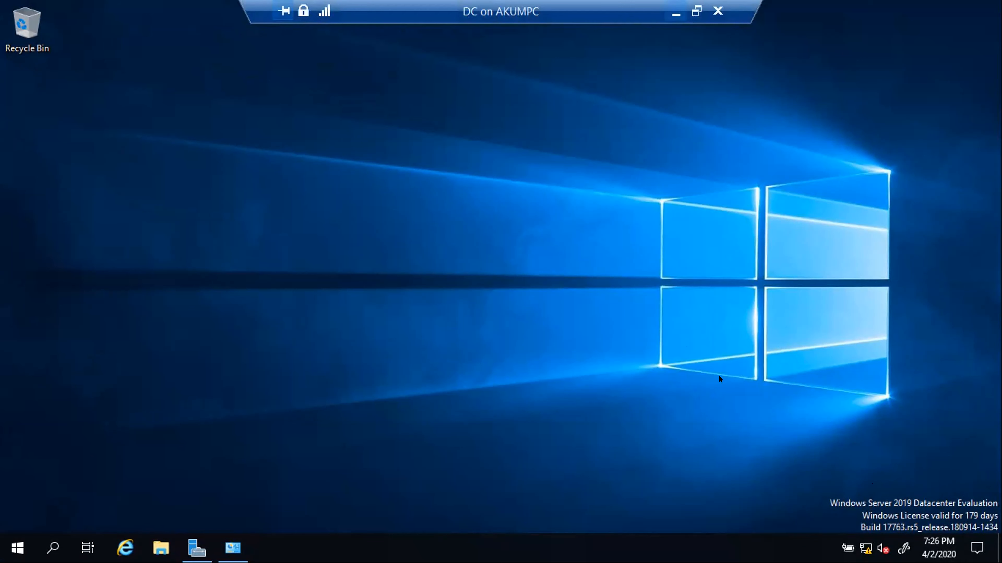
left_click(676, 13)
mouse_move(752, 548)
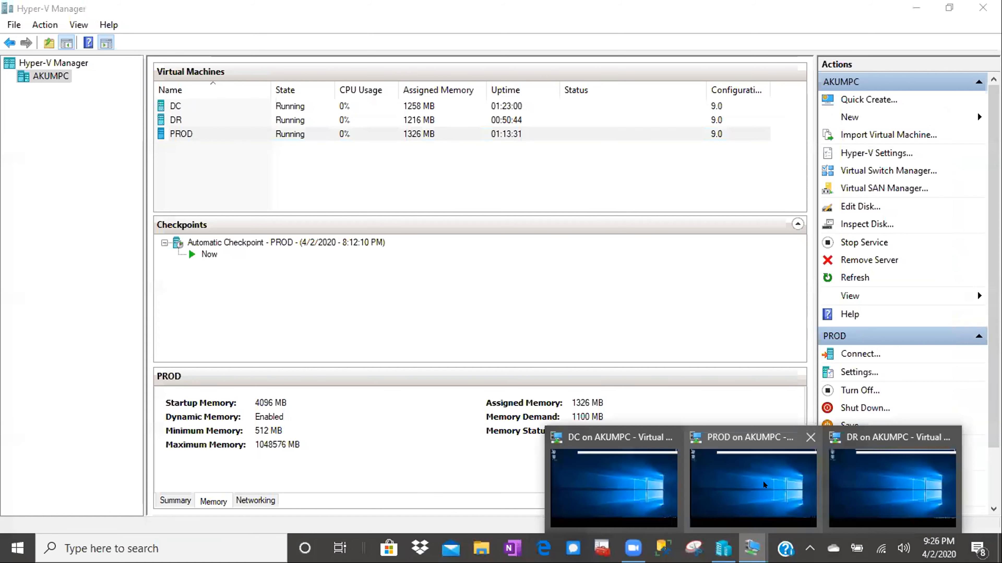
left_click(765, 485)
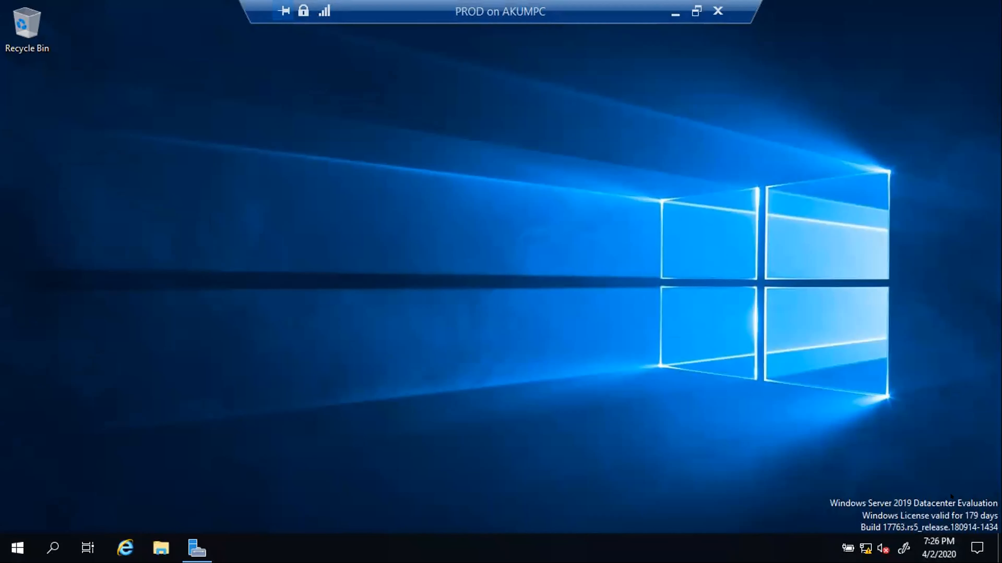
key("ctrl+alt+Pause")
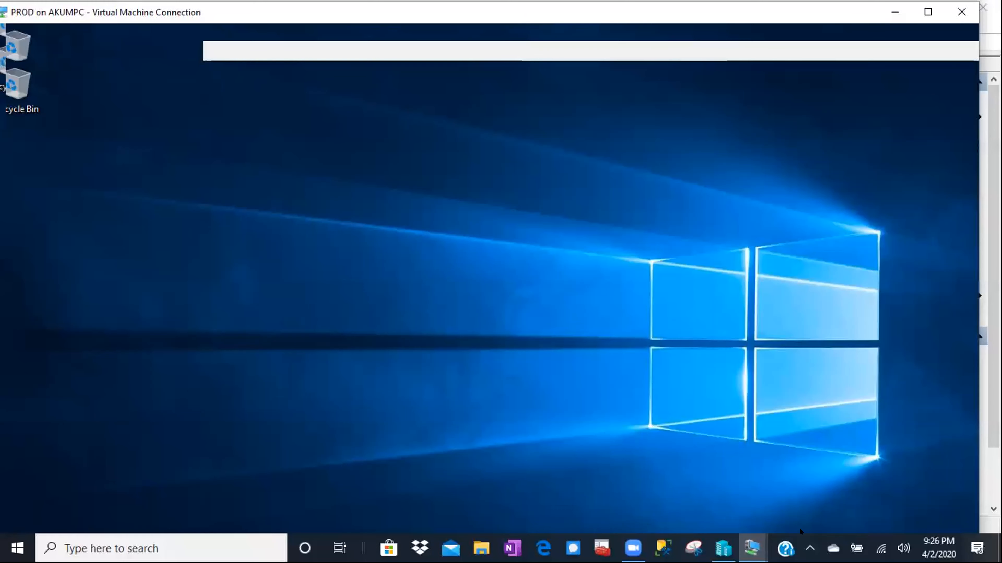
left_click(763, 544)
mouse_move(763, 544)
left_click(945, 493)
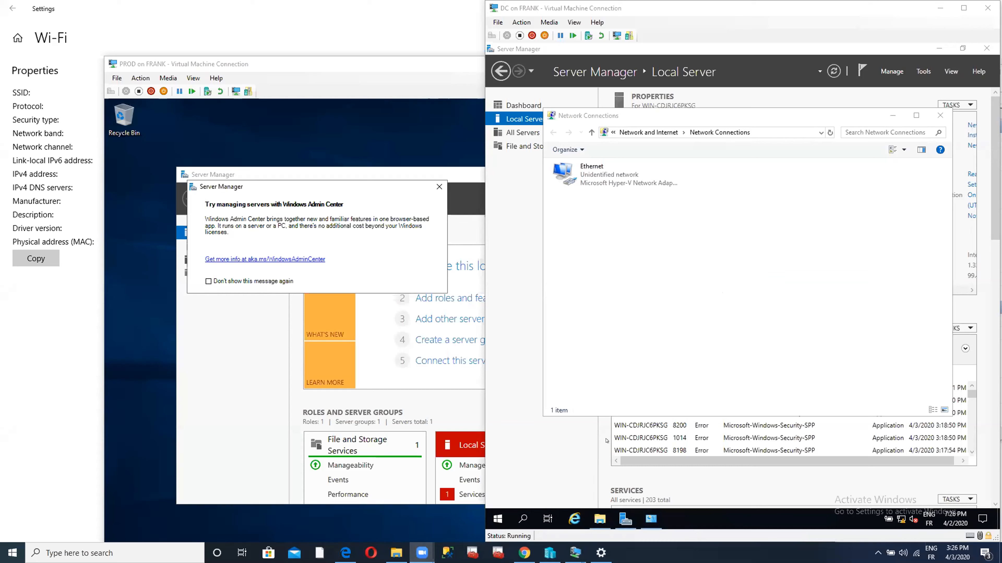
- Close the Windows Admin Center prompt and Server Manager in PROD, then show it full screen
mouse_move(570, 553)
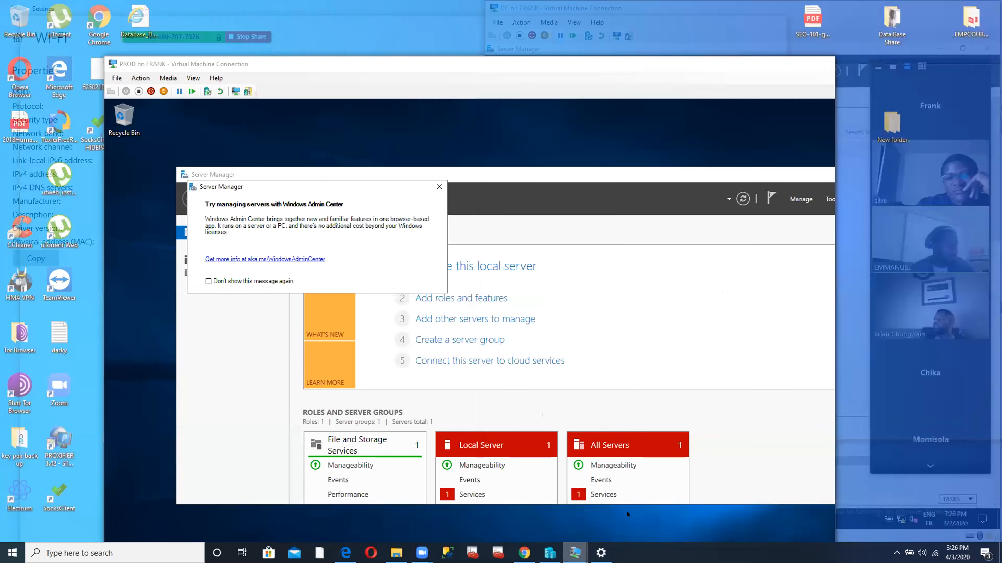
left_click(648, 509)
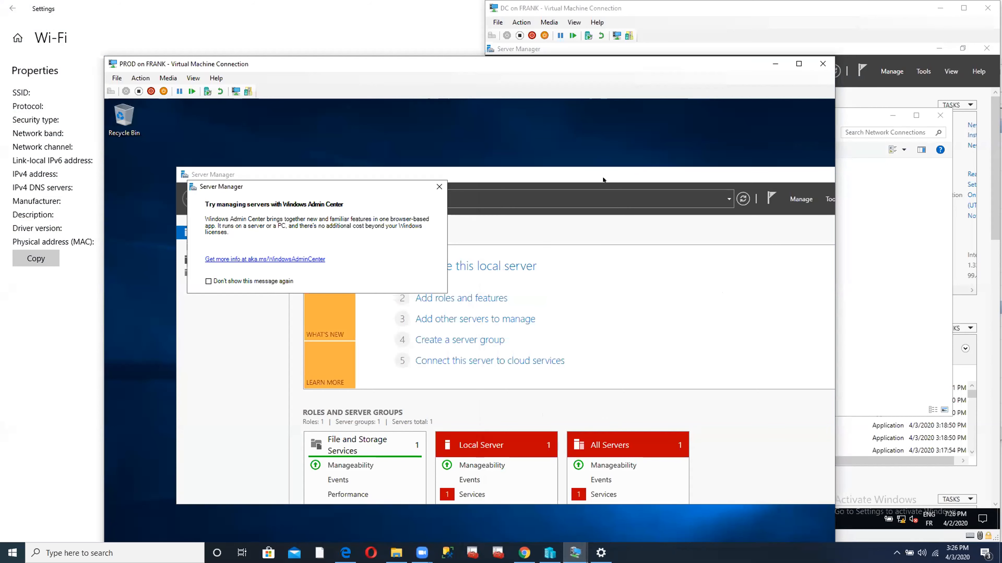
left_click(602, 169)
left_click(439, 187)
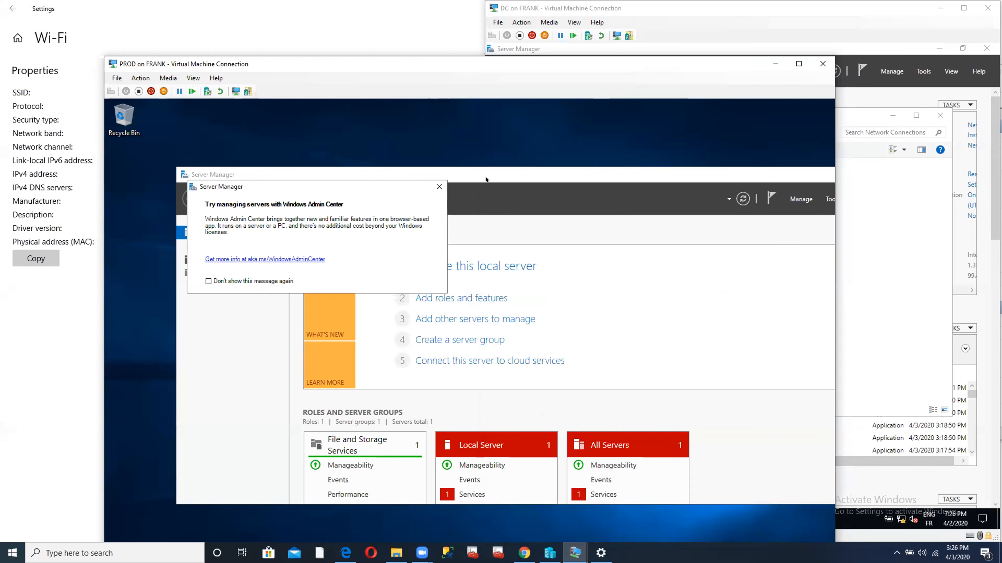
left_click_drag(538, 168, 450, 161)
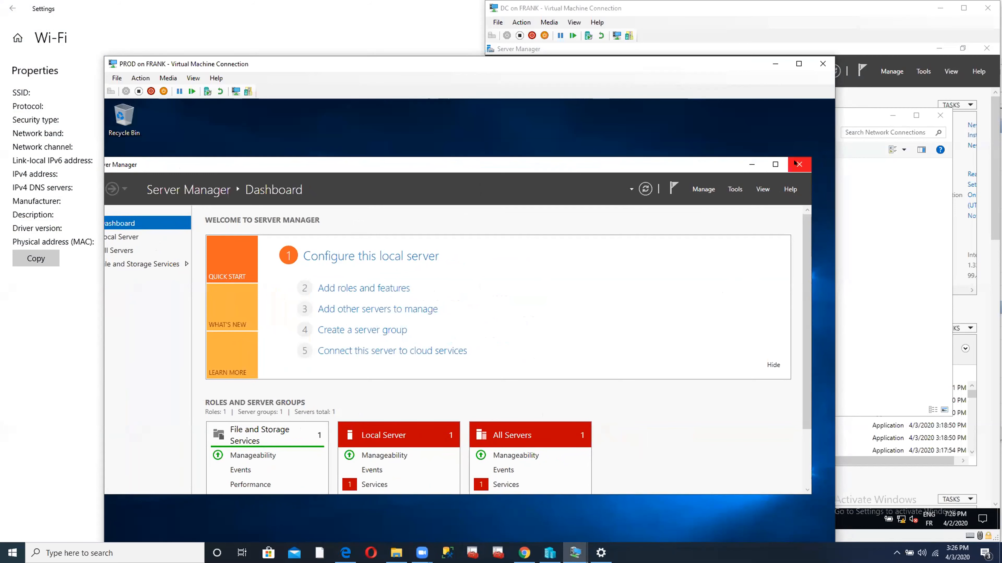
left_click(797, 169)
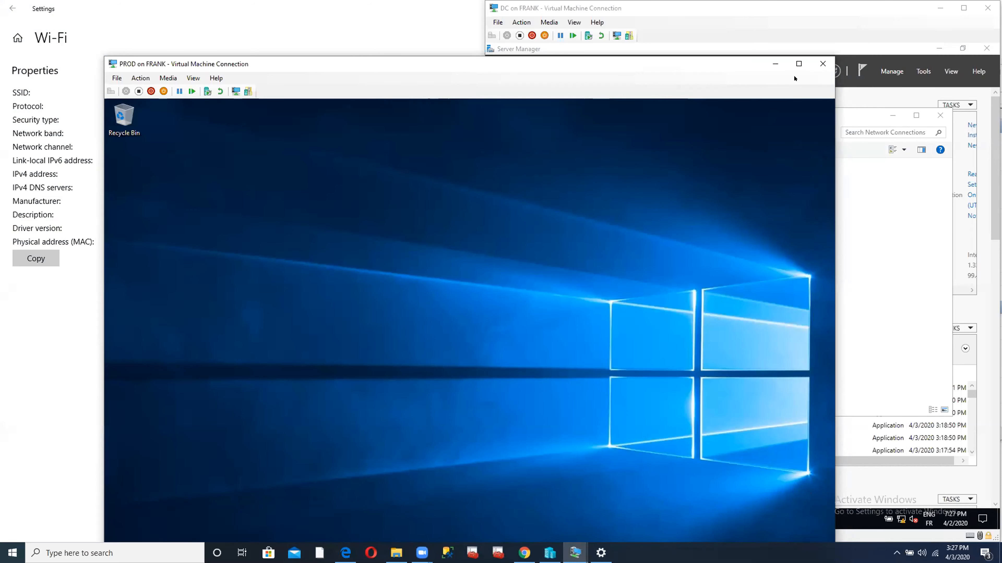
left_click(799, 64)
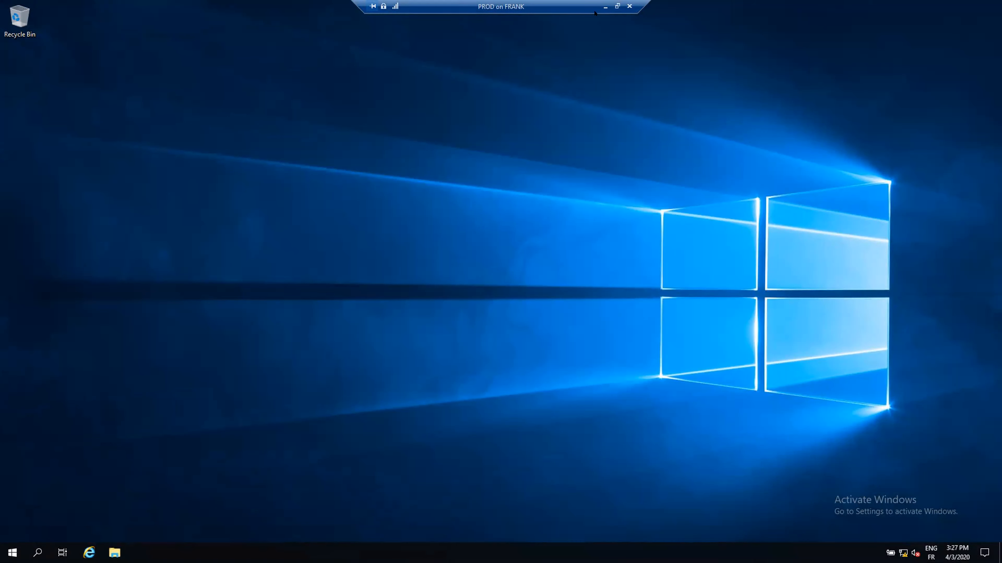
- Minimise the PROD session and close Network Connections inside the DC VM
left_click(604, 6)
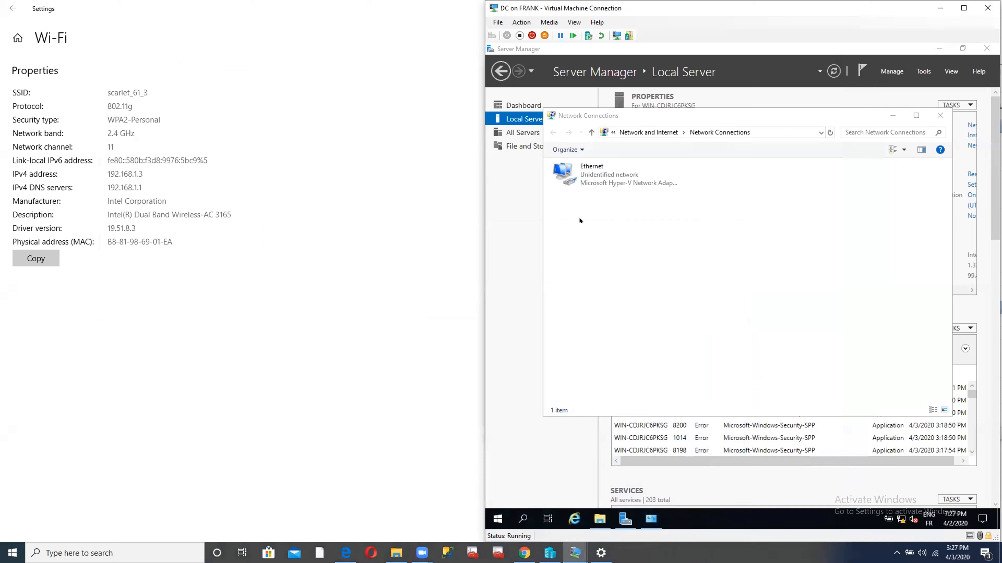
left_click(550, 554)
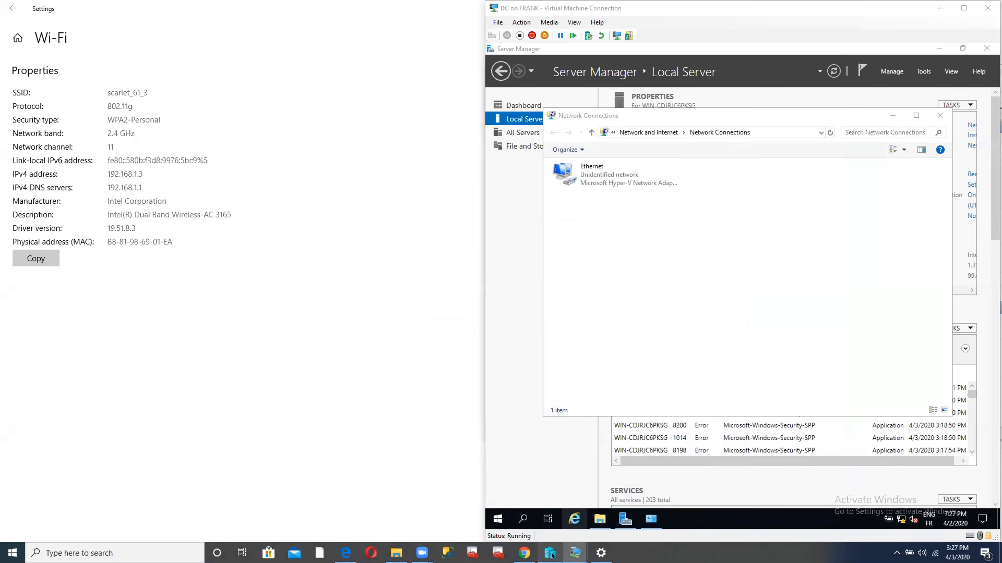
left_click(813, 186)
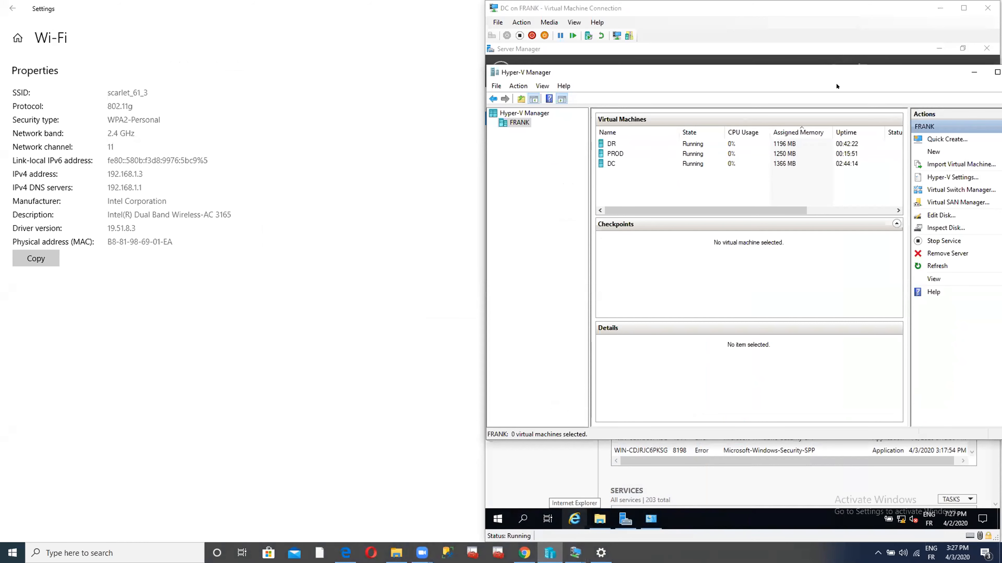
left_click(787, 5)
left_click_drag(786, 5, 583, 6)
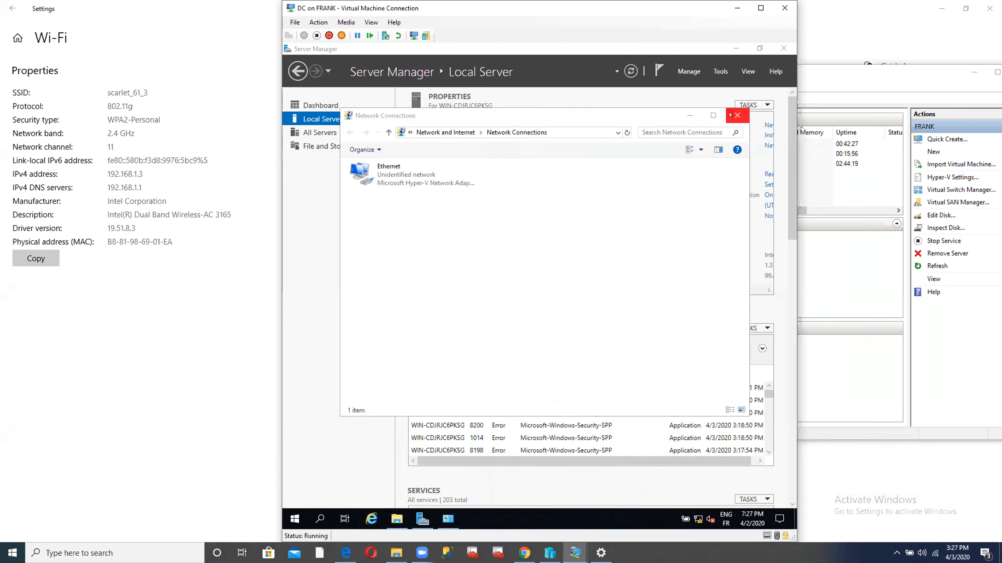
left_click(738, 115)
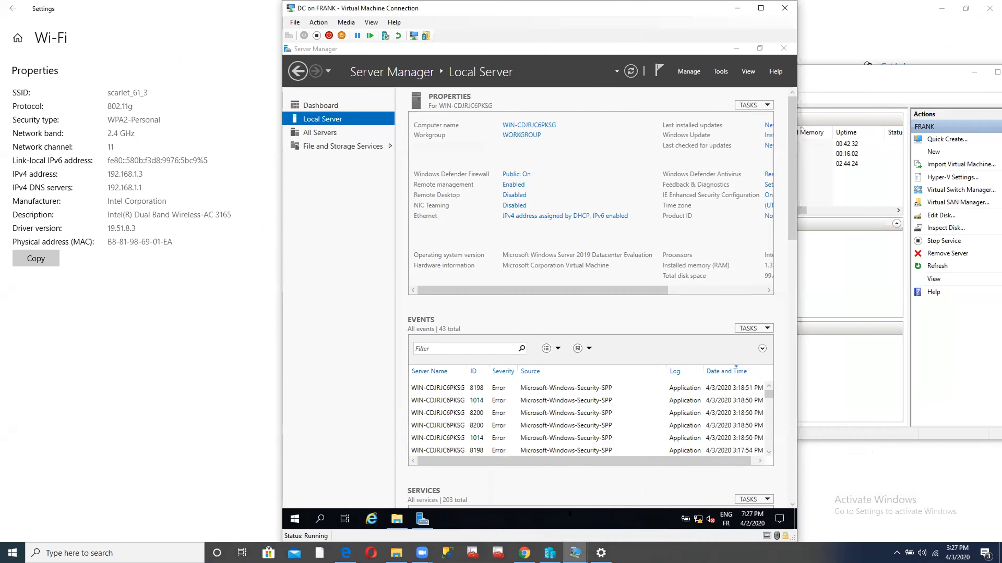
- Move Hyper-V Manager fully on screen and review Virtual Switch Manager without changes
left_click(551, 554)
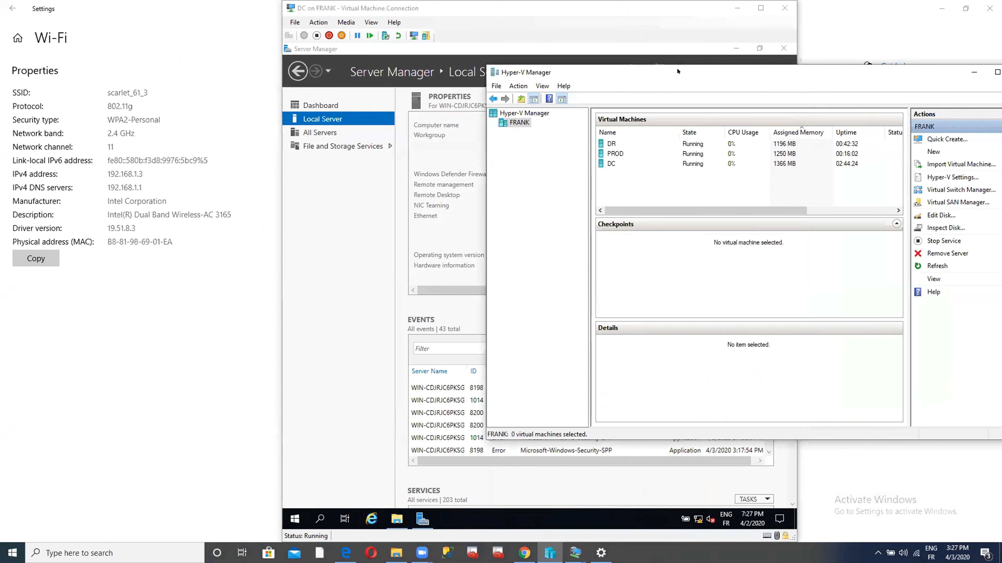
left_click_drag(677, 71, 458, 55)
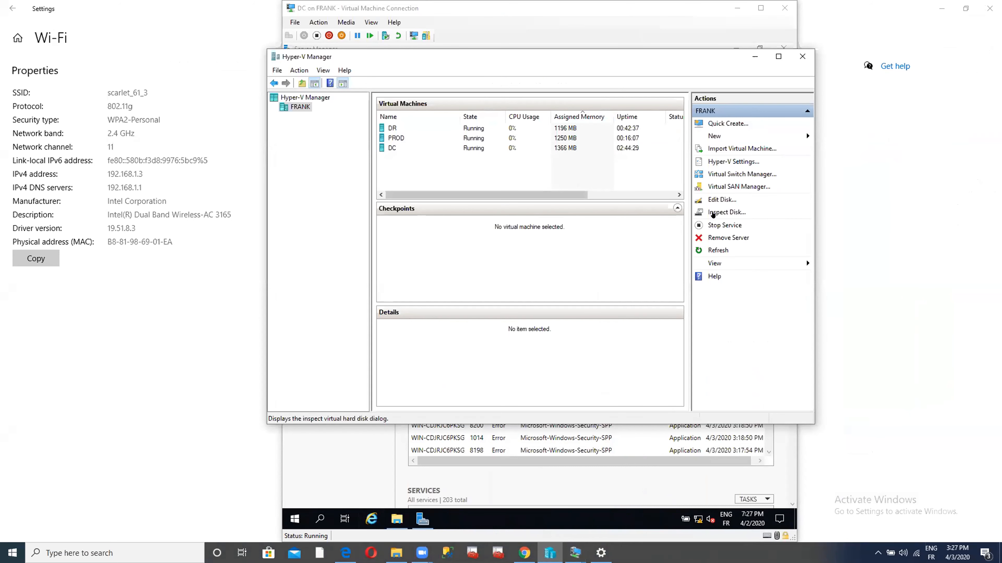
left_click(730, 173)
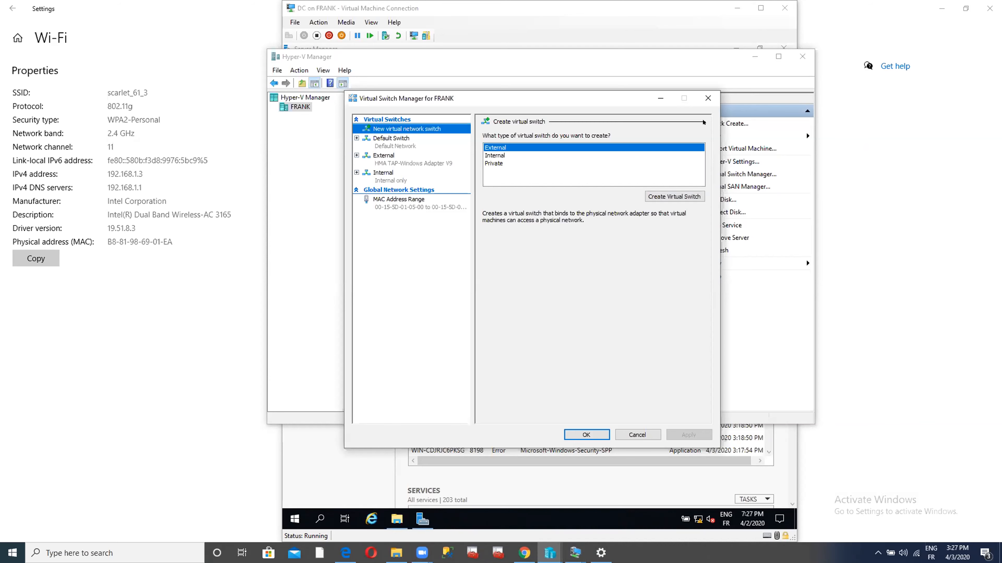
left_click(708, 98)
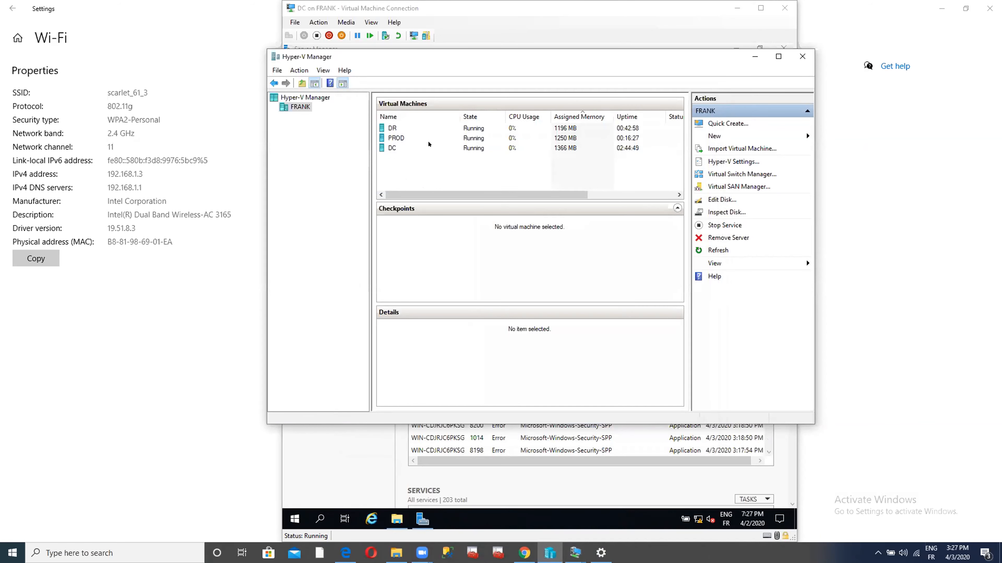
right_click(417, 148)
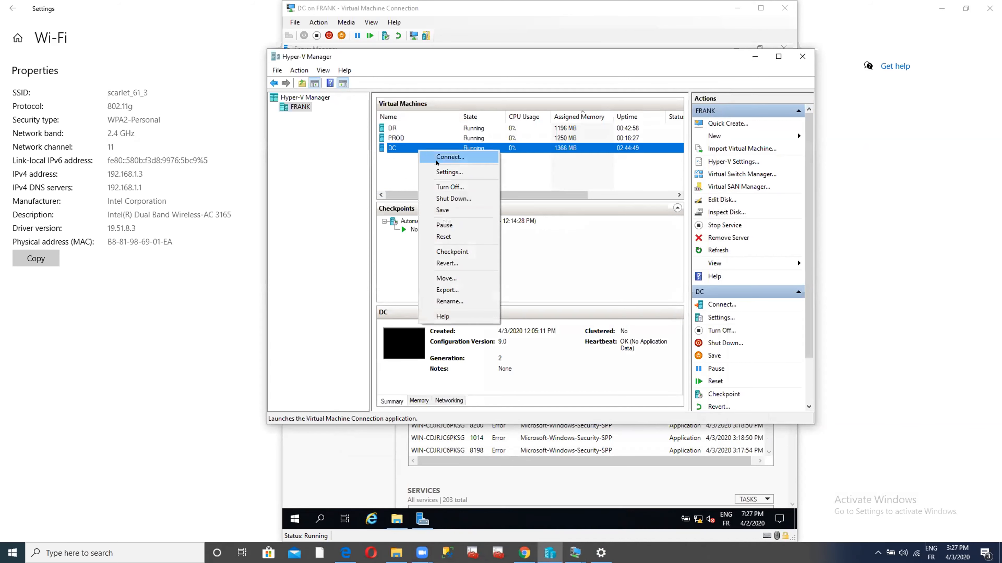
- Change DC's network adapter from the Internal to the External virtual switch and save it
left_click(443, 172)
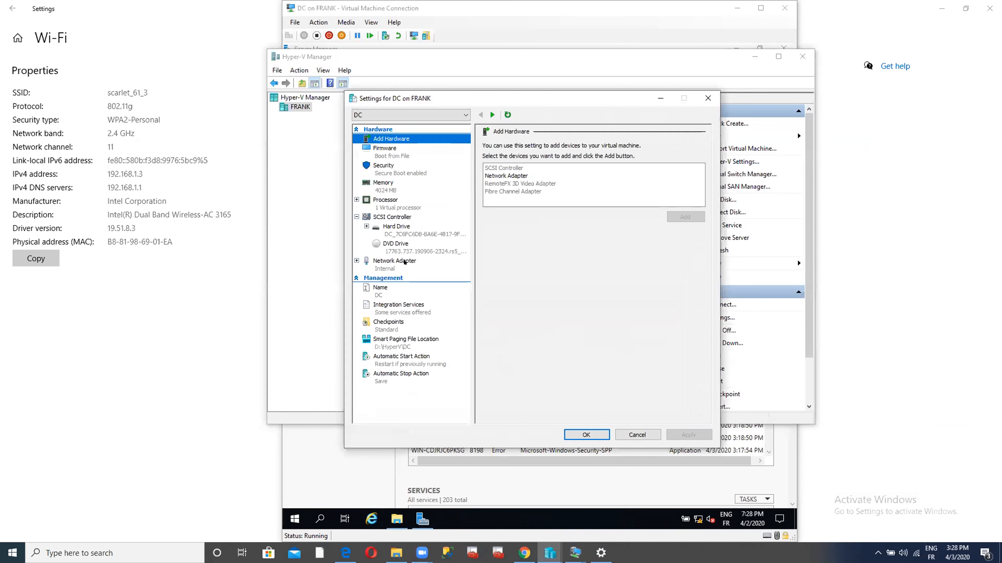
left_click(404, 262)
left_click(635, 166)
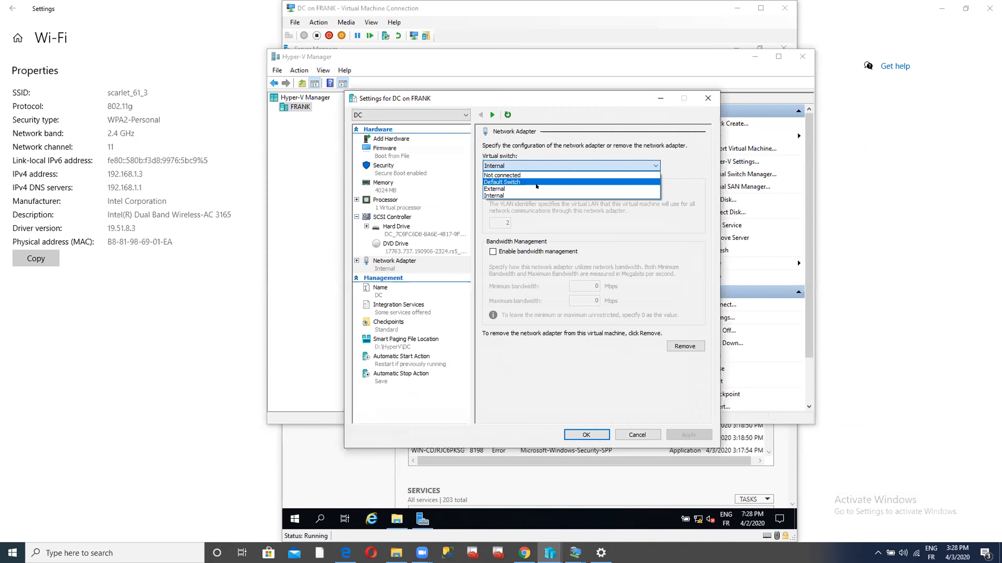
left_click(536, 189)
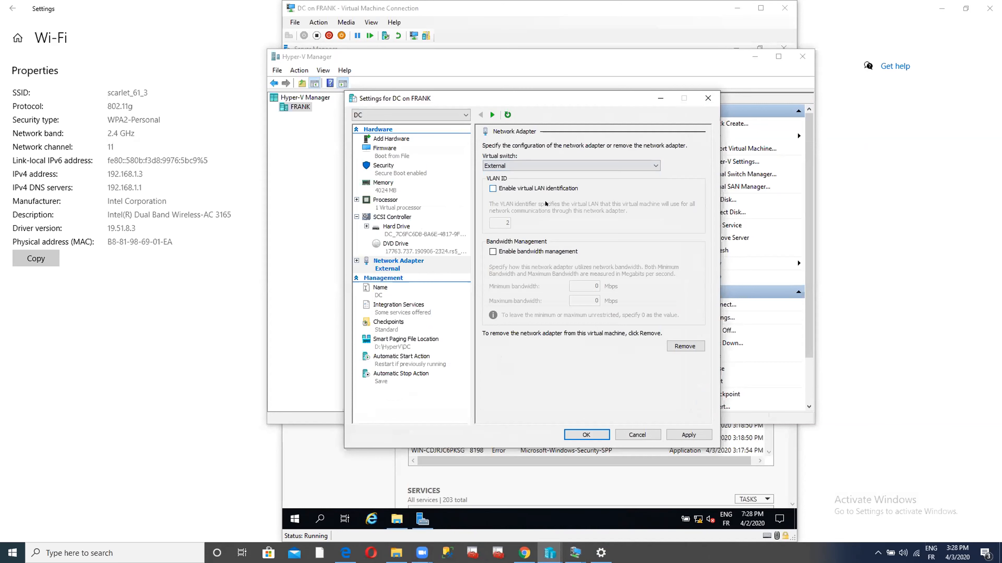
left_click(693, 431)
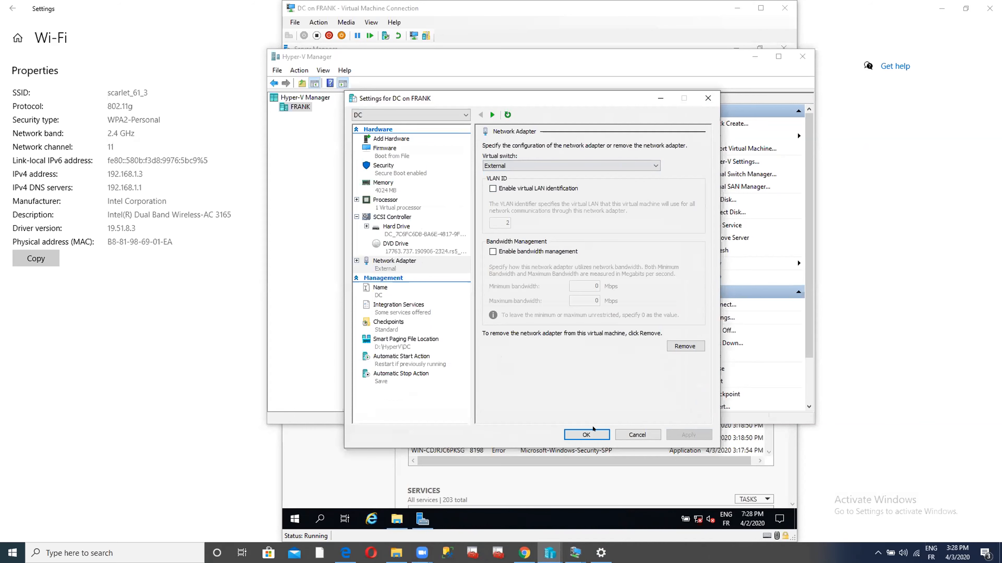
left_click(587, 434)
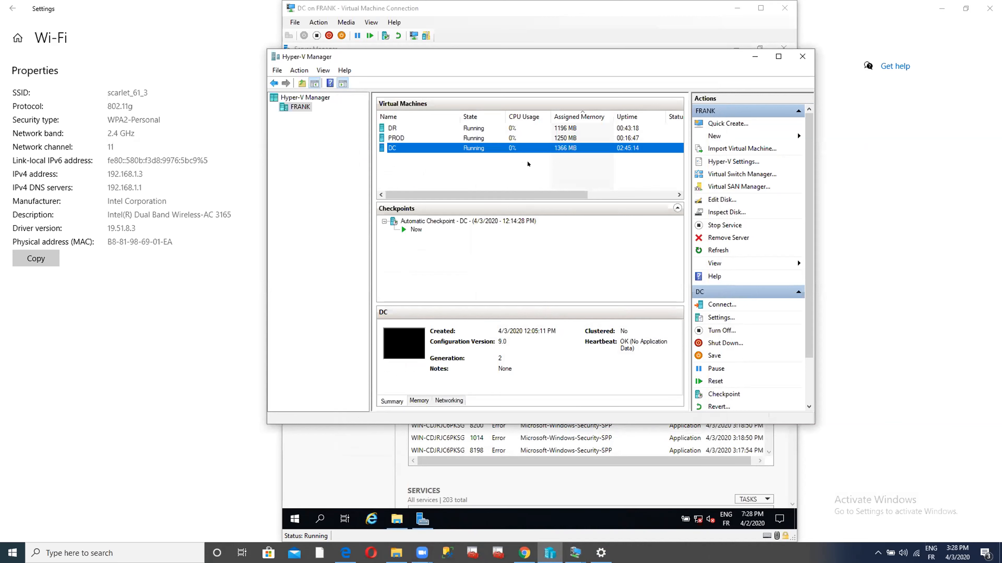
right_click(452, 147)
- Connect to the DC virtual machine's console and show it full screen
left_click(486, 154)
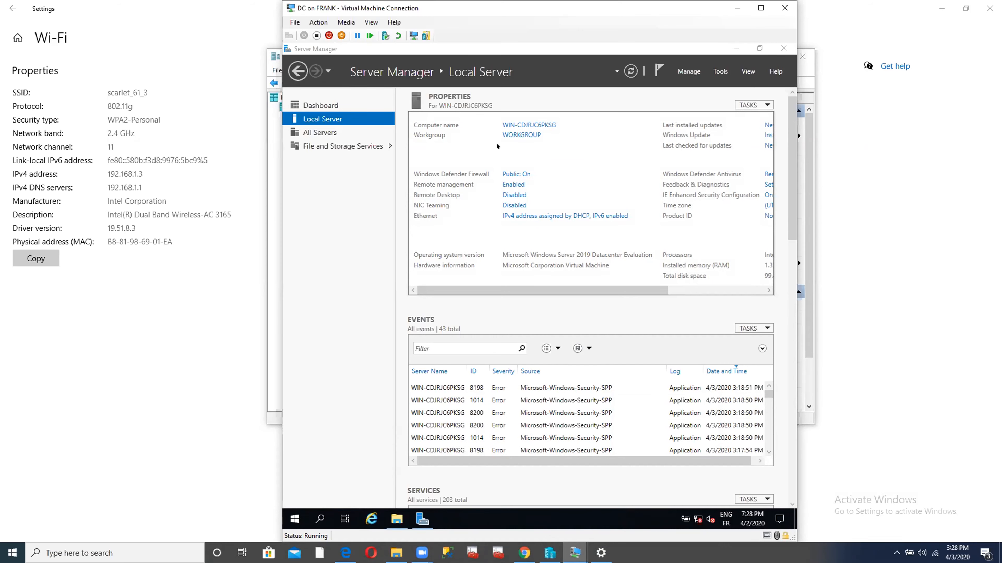
left_click(760, 8)
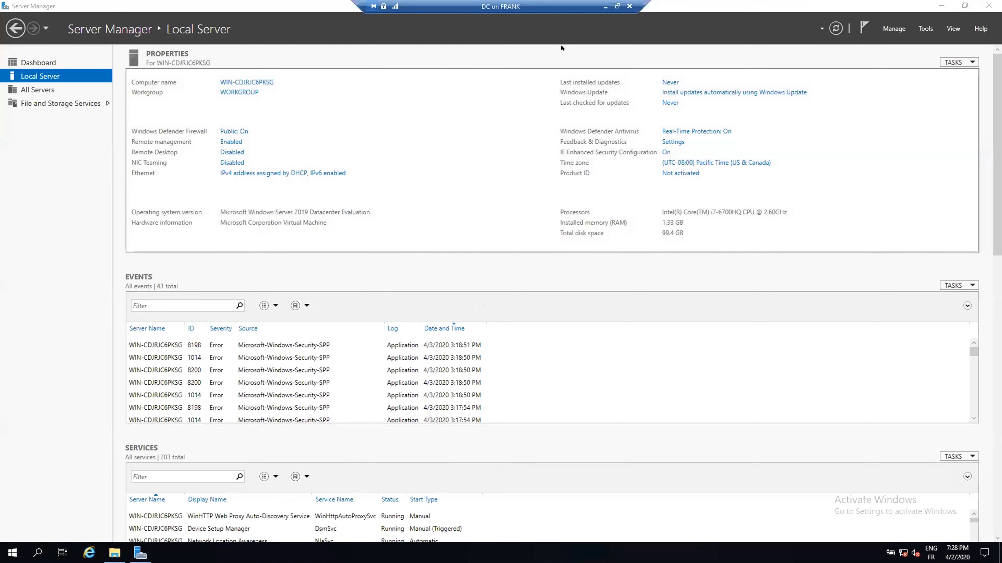
left_click(605, 7)
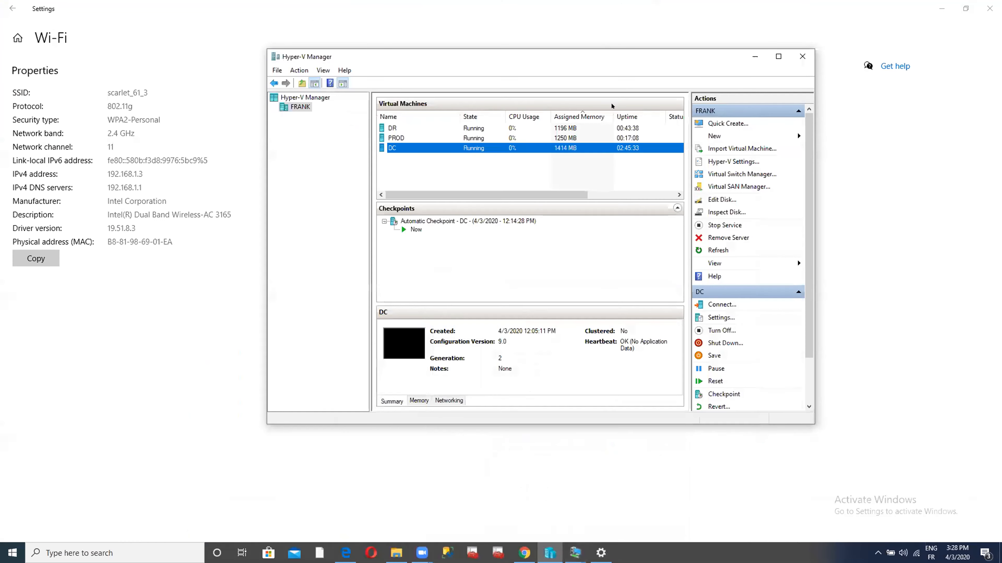
mouse_move(572, 553)
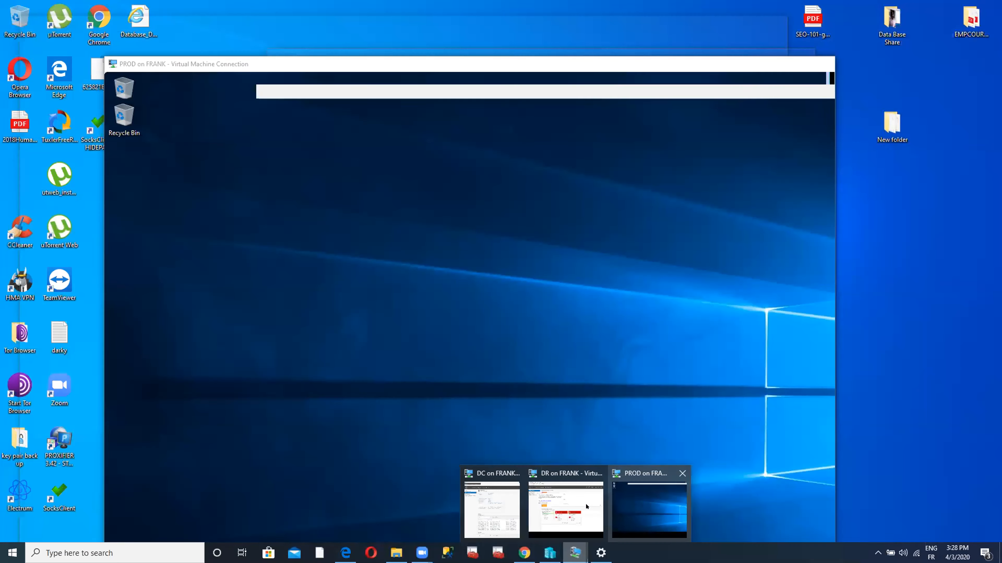
mouse_move(584, 507)
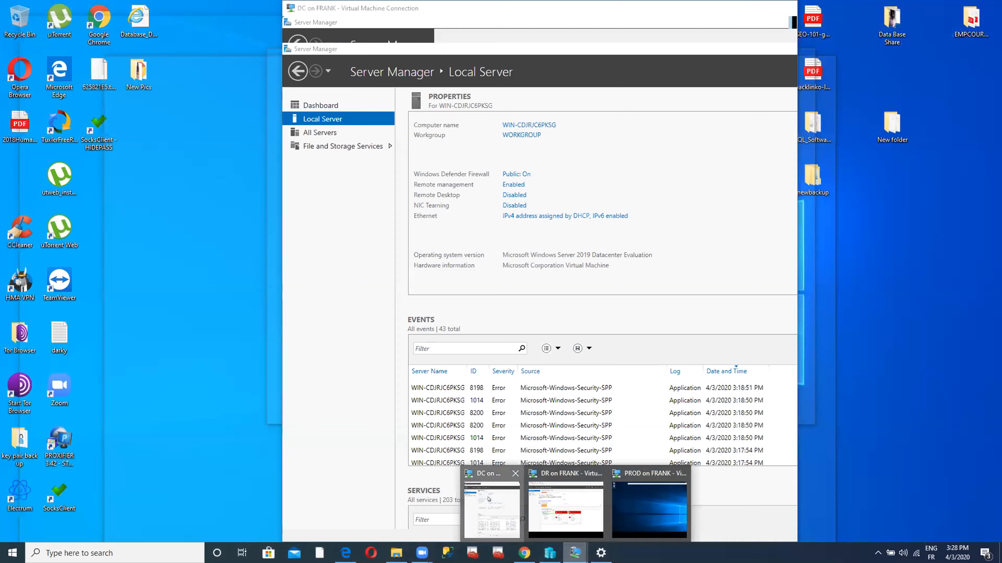
left_click(489, 504)
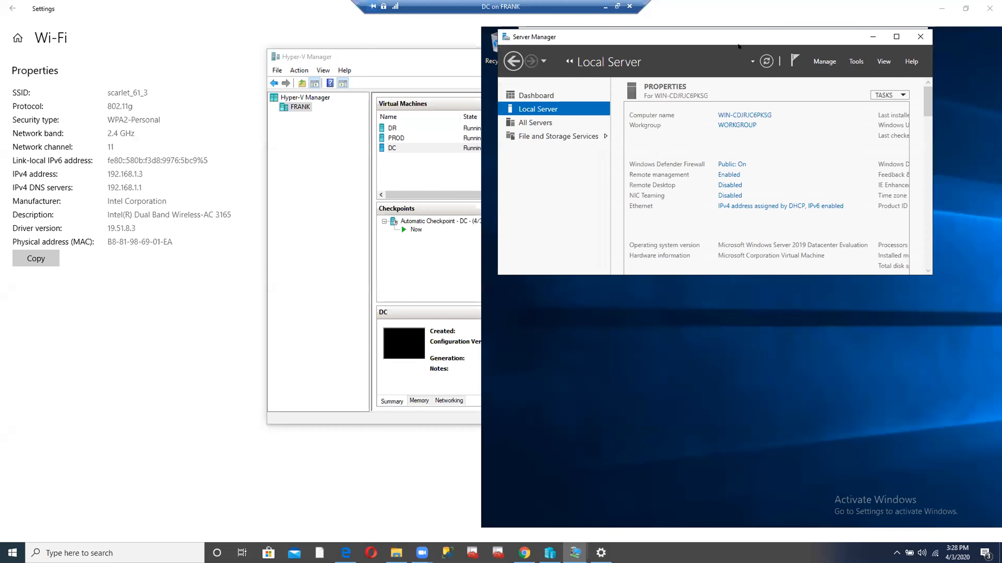
- Close Server Manager and File Explorer inside DC, then shrink the host Wi-Fi settings window
left_click(916, 36)
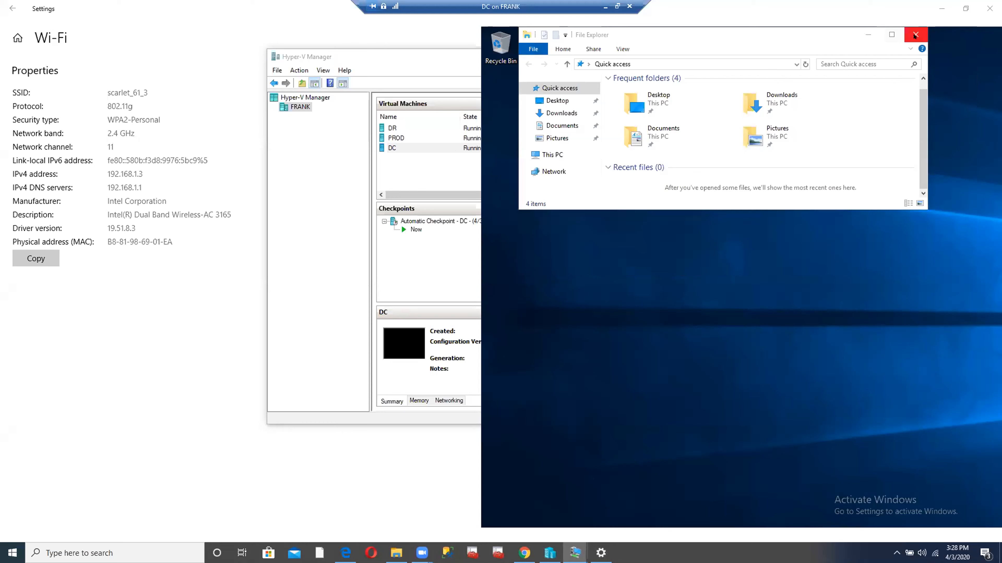
left_click(914, 36)
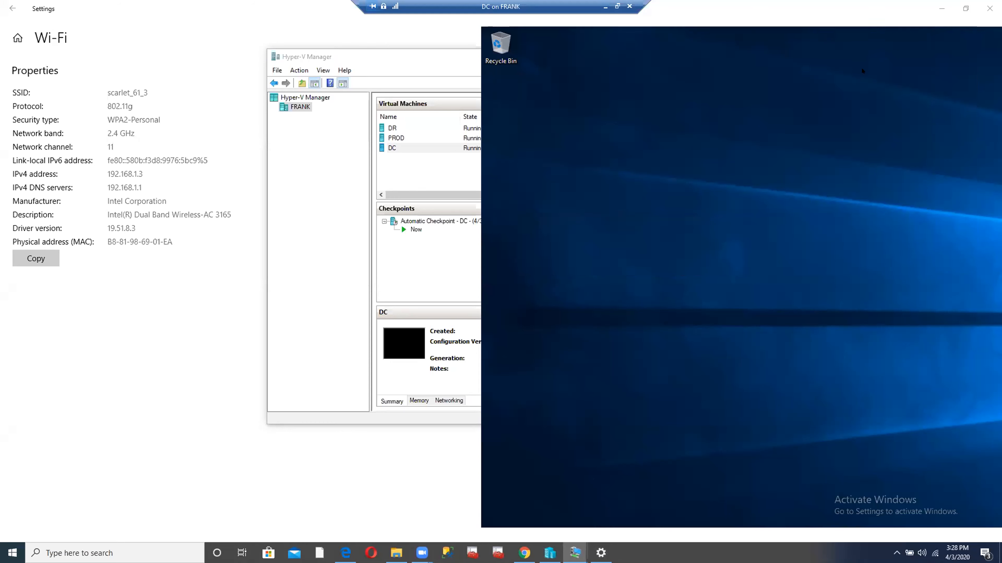
left_click(753, 11)
double_click(713, 21)
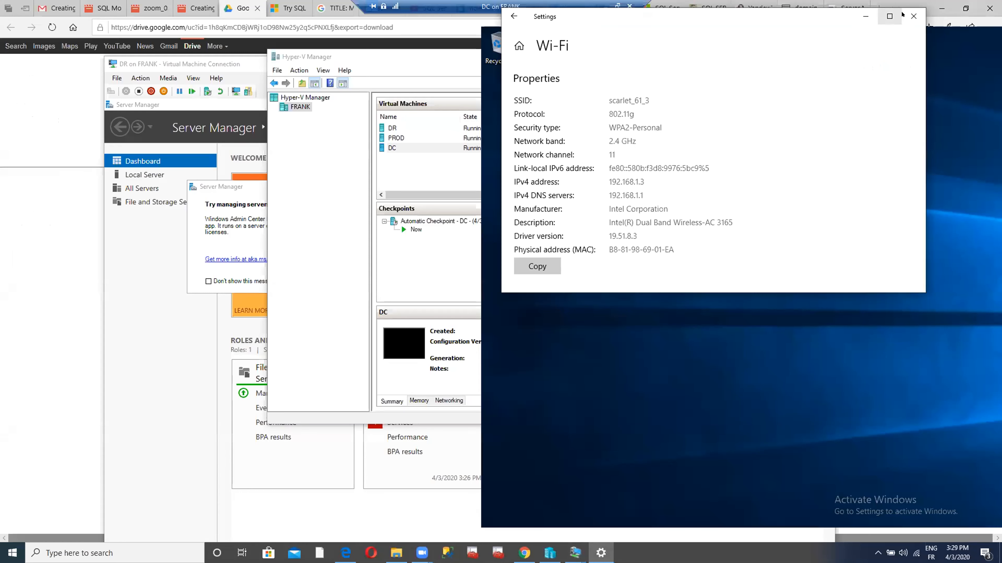
- Close the host Wi-Fi settings window, then close Edge with all its tabs
left_click(912, 16)
left_click_drag(777, 65, 677, 81)
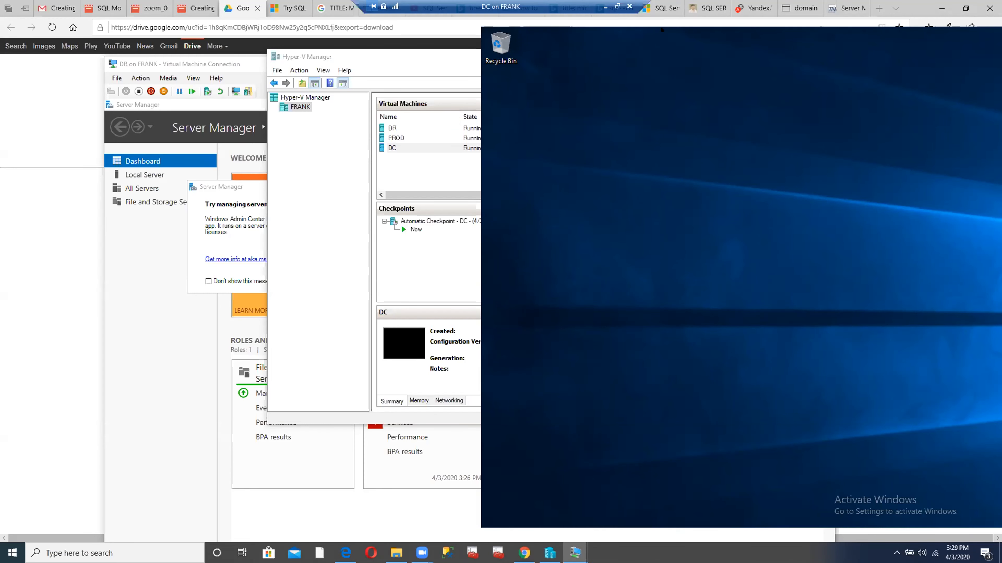
left_click(657, 21)
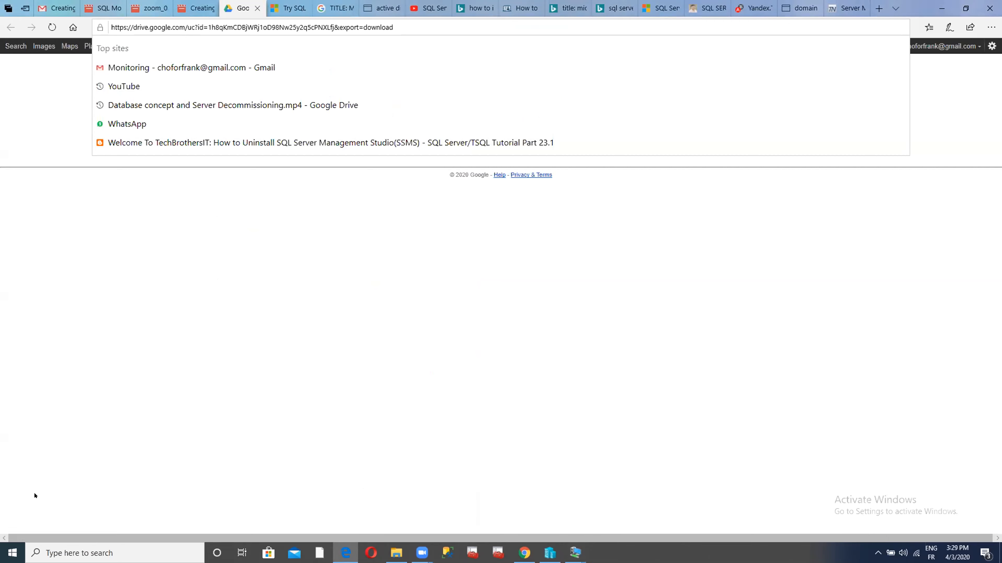
left_click(981, 5)
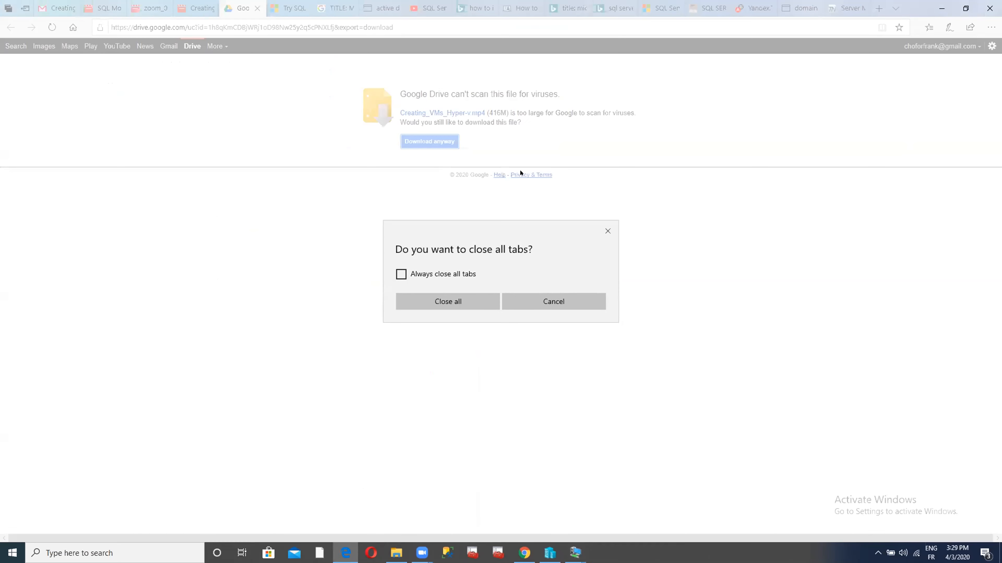
left_click(436, 303)
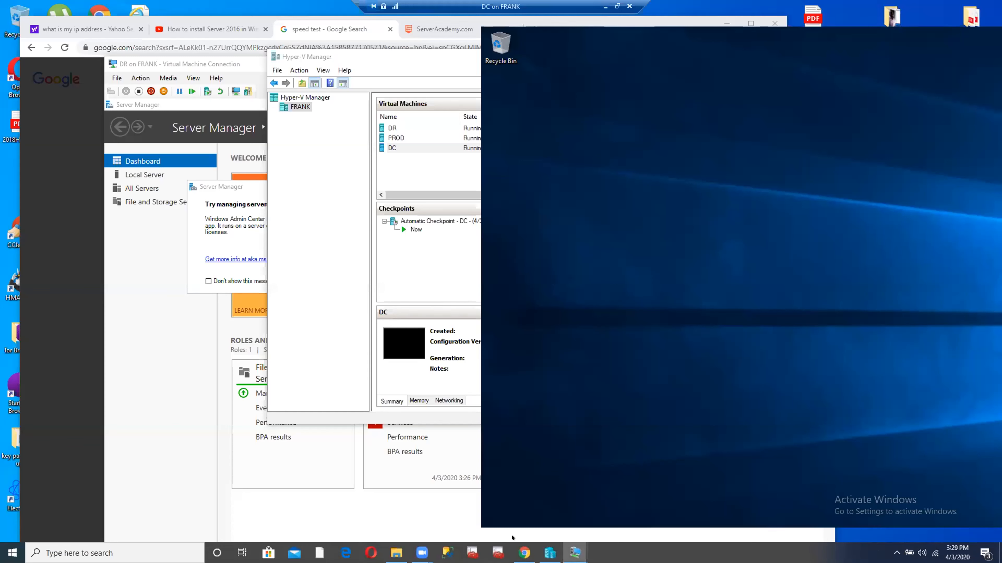
- Close the Chrome window and take the DC console out of full screen
left_click(519, 546)
right_click(519, 546)
left_click(508, 525)
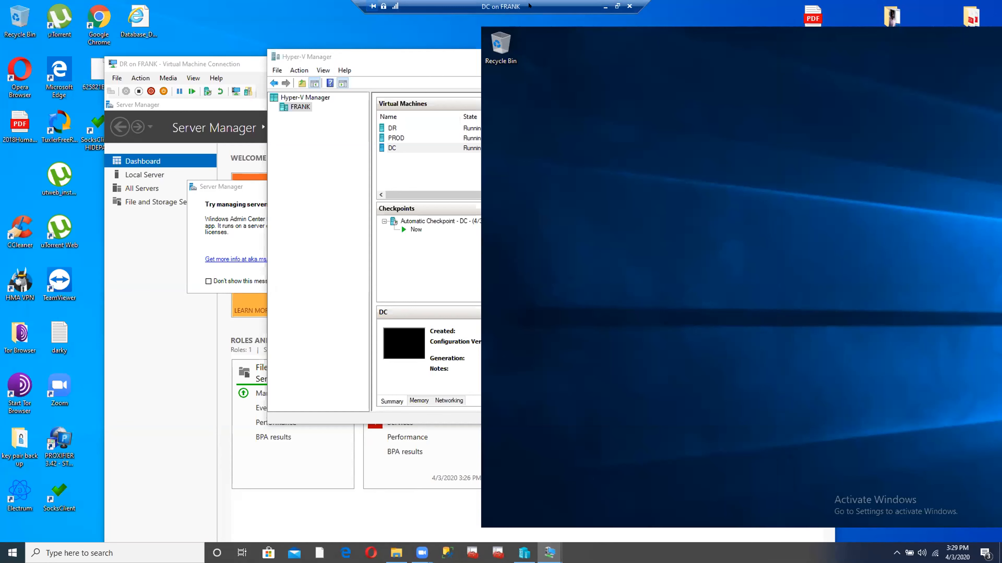
left_click(617, 6)
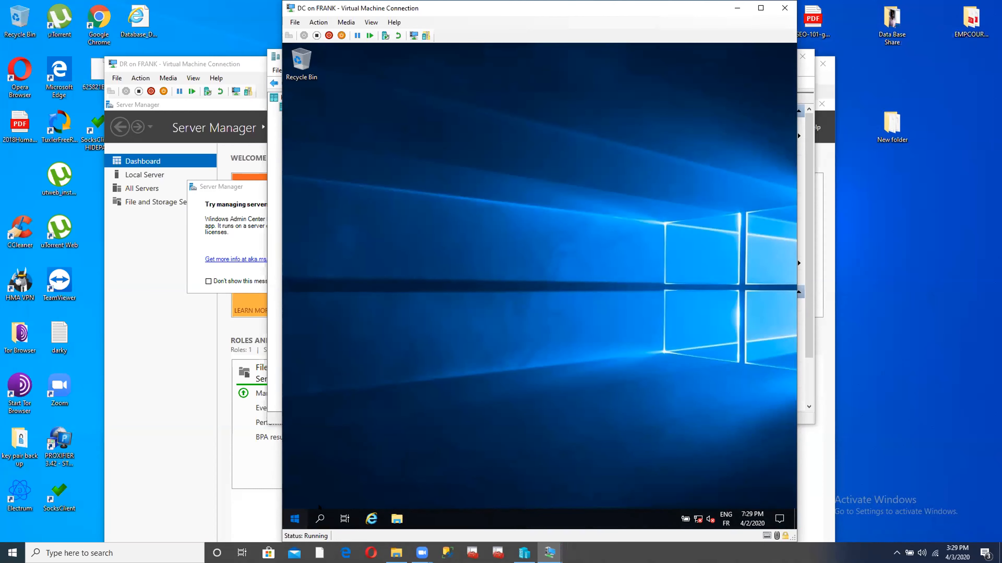
- Restart DC's Windows Server with the unplanned reason, then bring Hyper-V Manager forward
key("super")
left_click(704, 127)
left_click(287, 514)
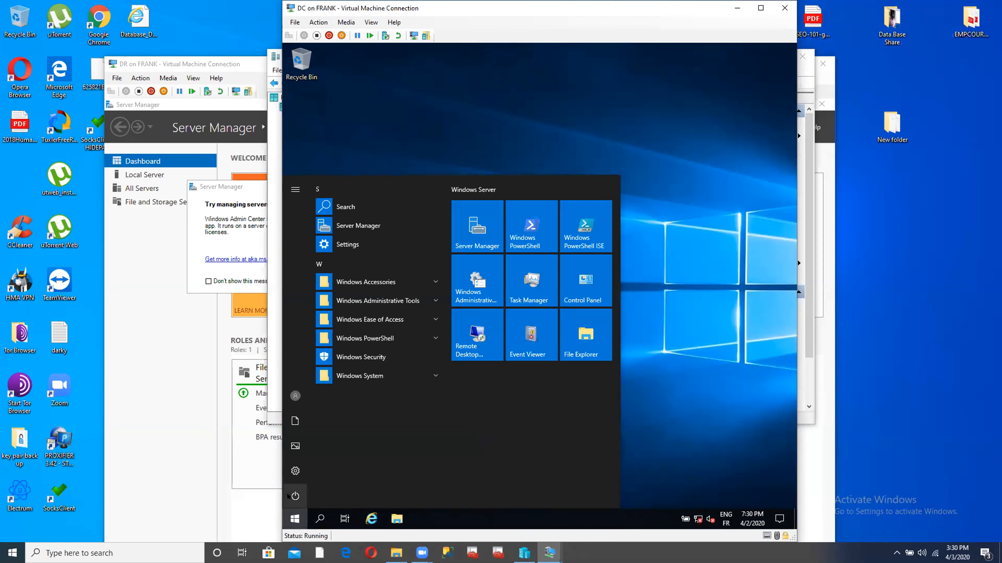
left_click(288, 496)
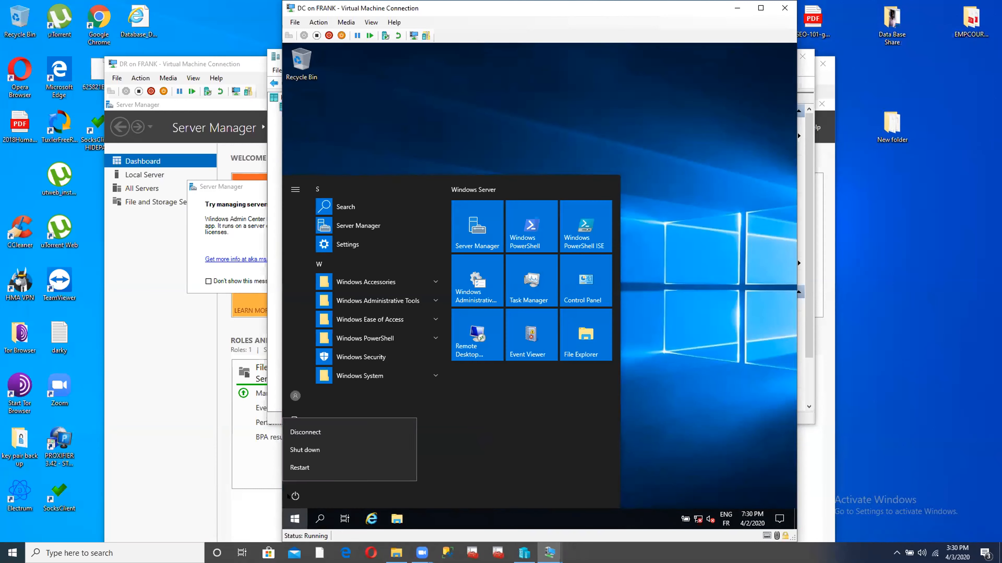
left_click(296, 467)
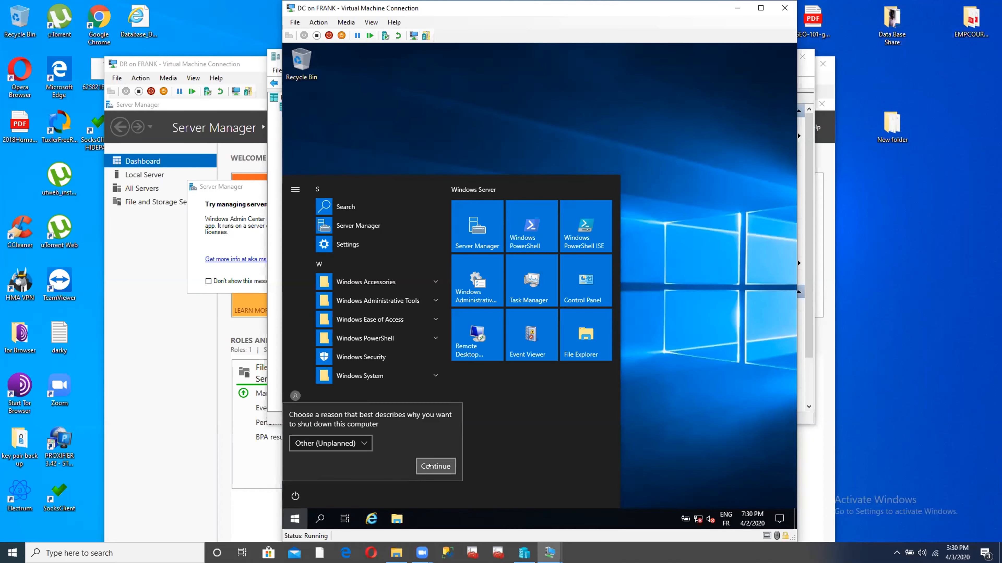
left_click(430, 466)
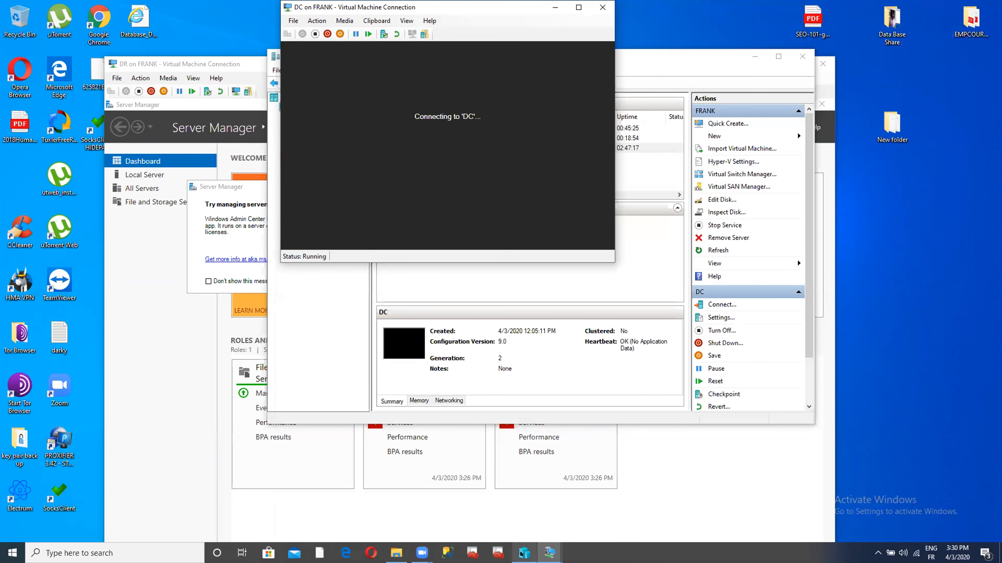
mouse_move(520, 554)
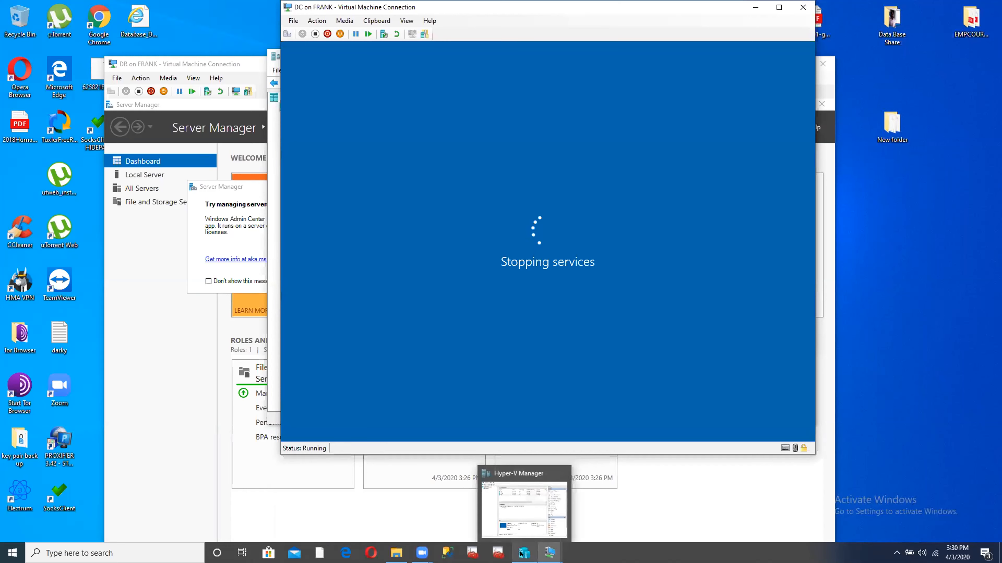
left_click(521, 554)
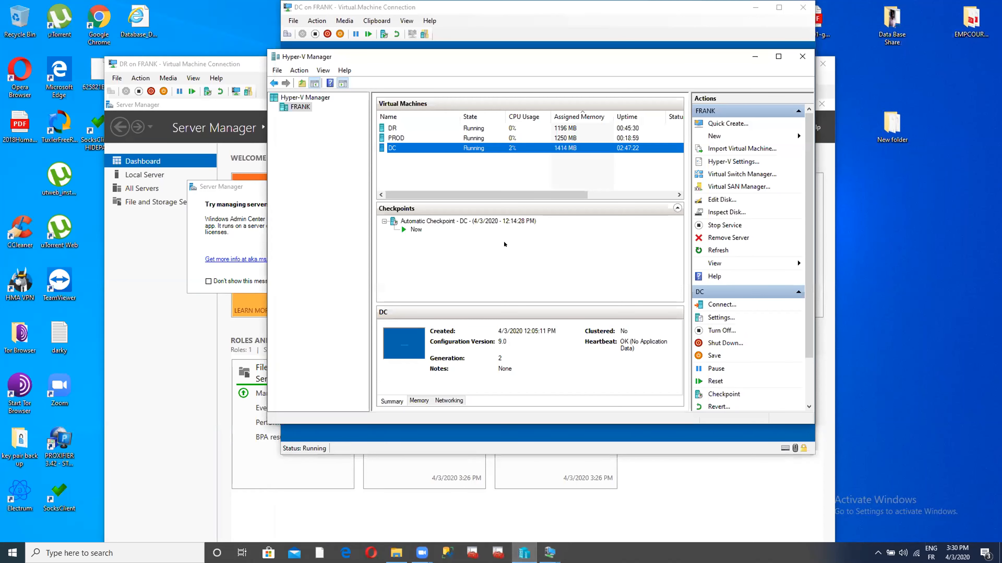
- Switch PROD's network adapter to the External virtual switch and save its settings
right_click(429, 138)
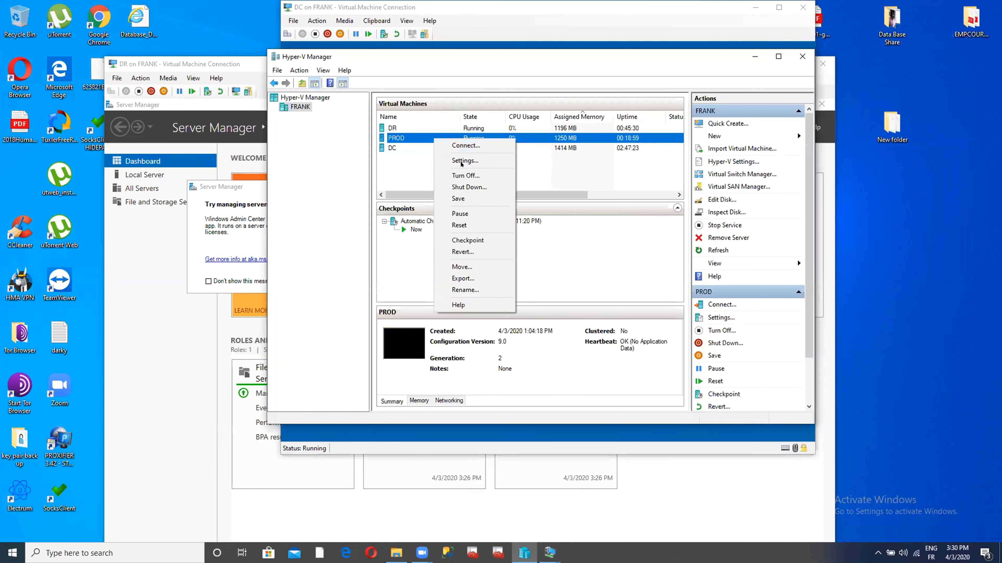
left_click(462, 161)
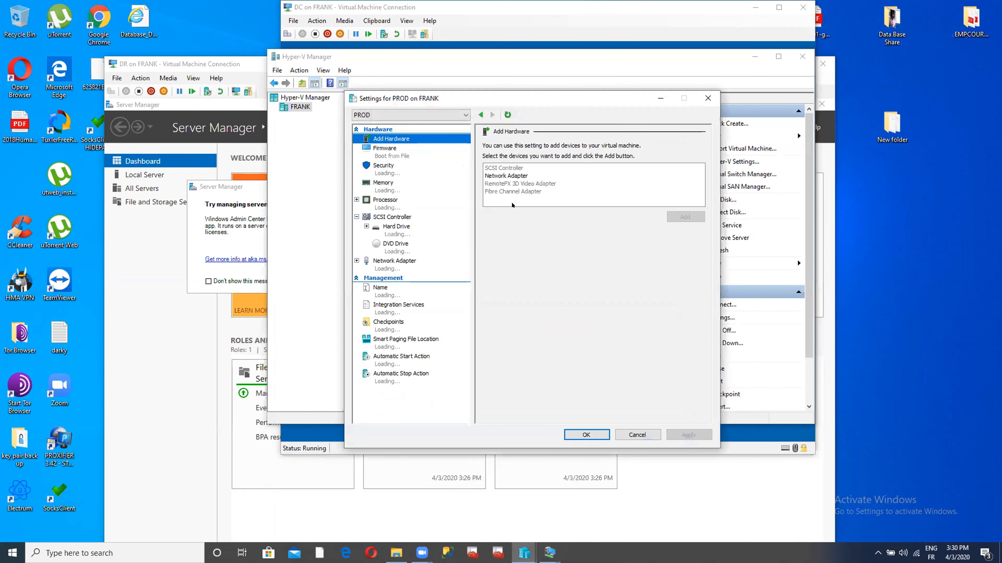
left_click(389, 262)
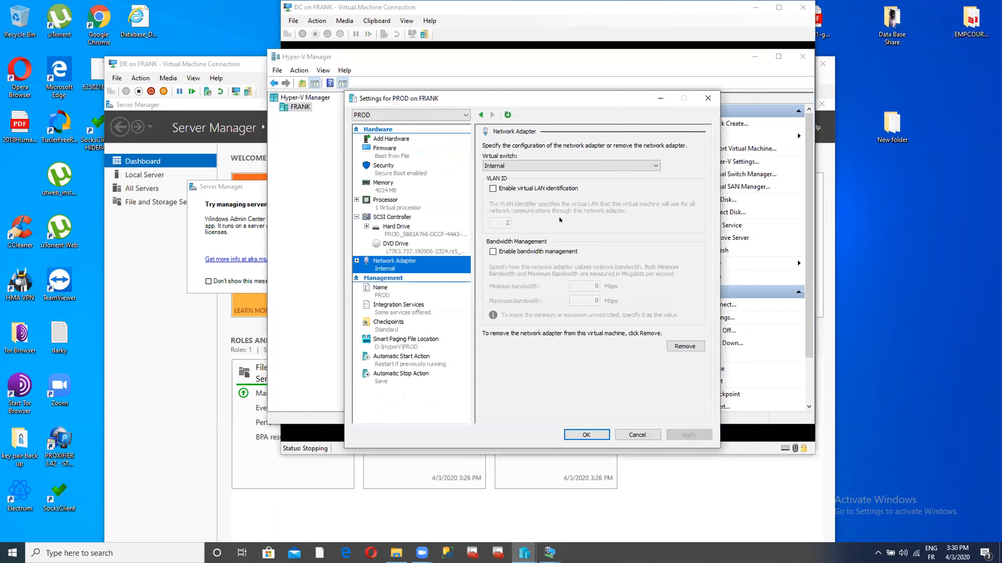
left_click(591, 165)
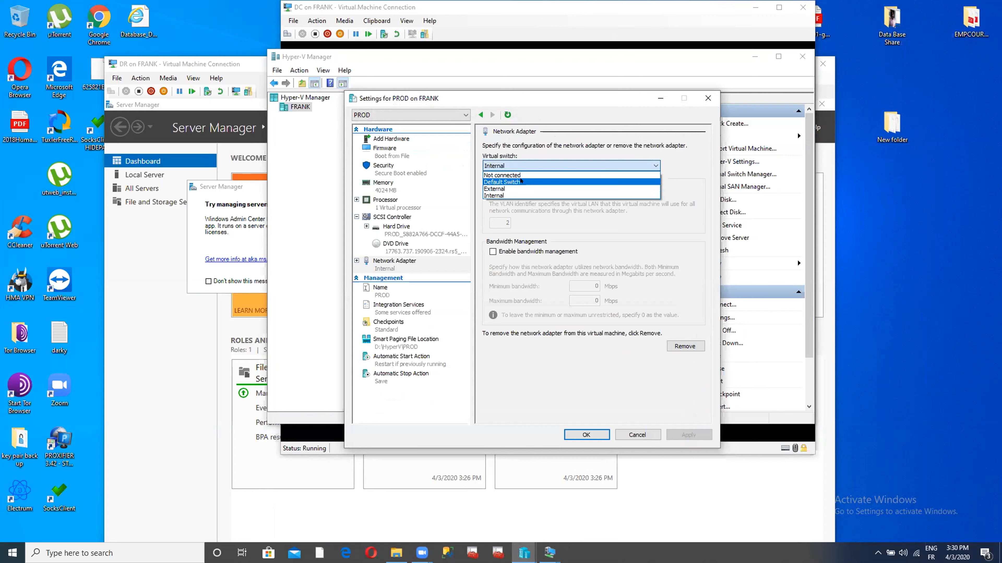
left_click(524, 188)
left_click(688, 434)
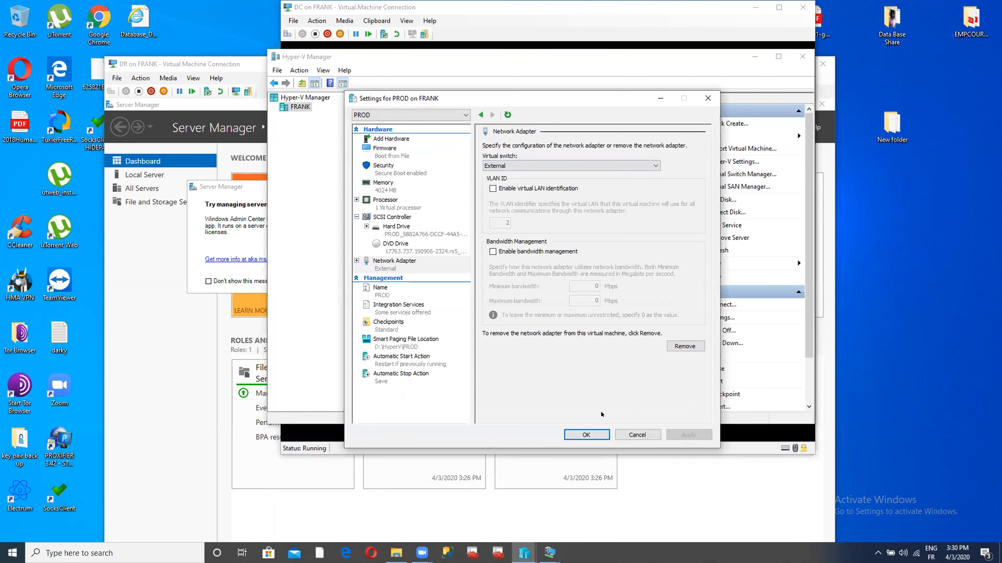
left_click(586, 435)
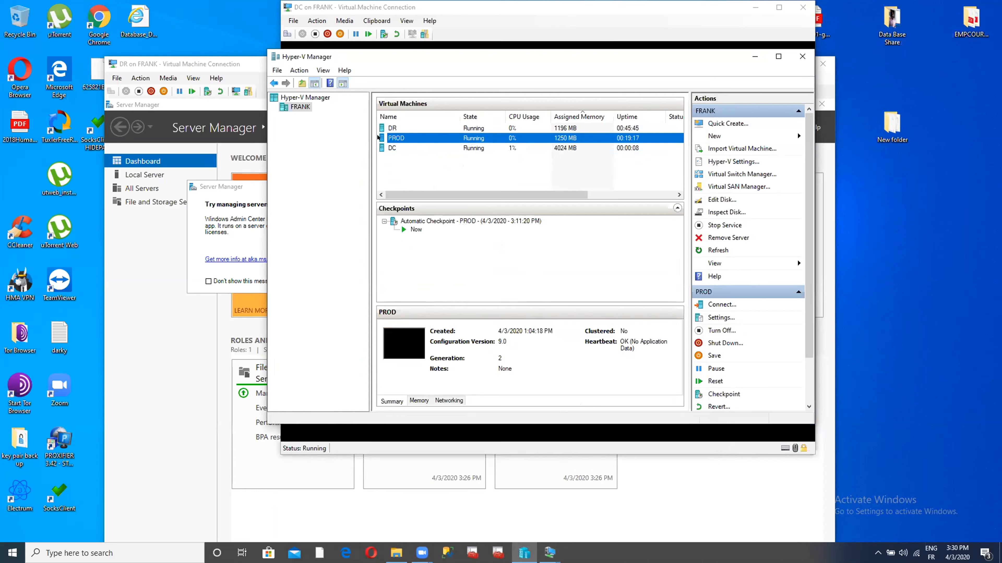
- Switch DR's network adapter to the External virtual switch and save its settings
right_click(410, 127)
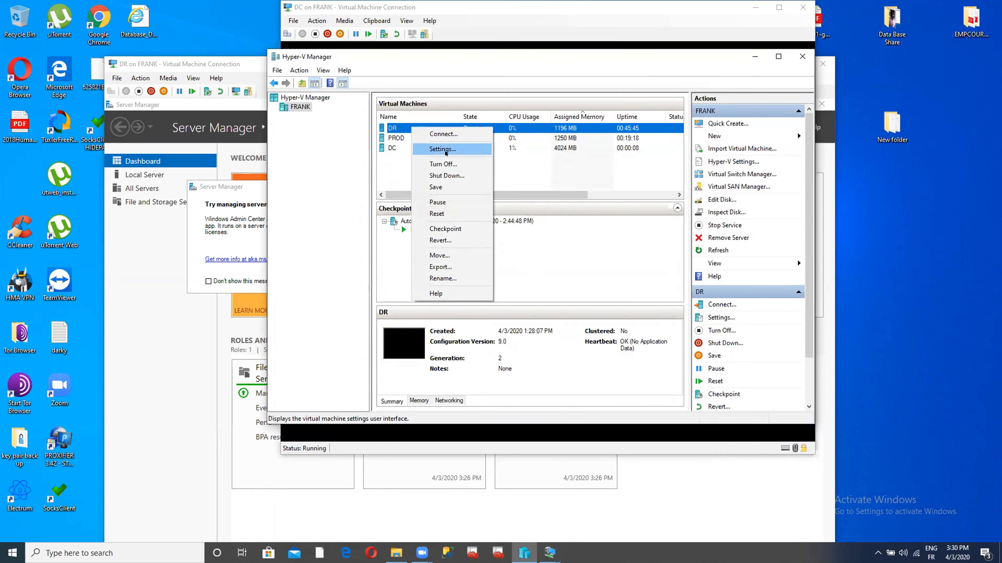
left_click(442, 151)
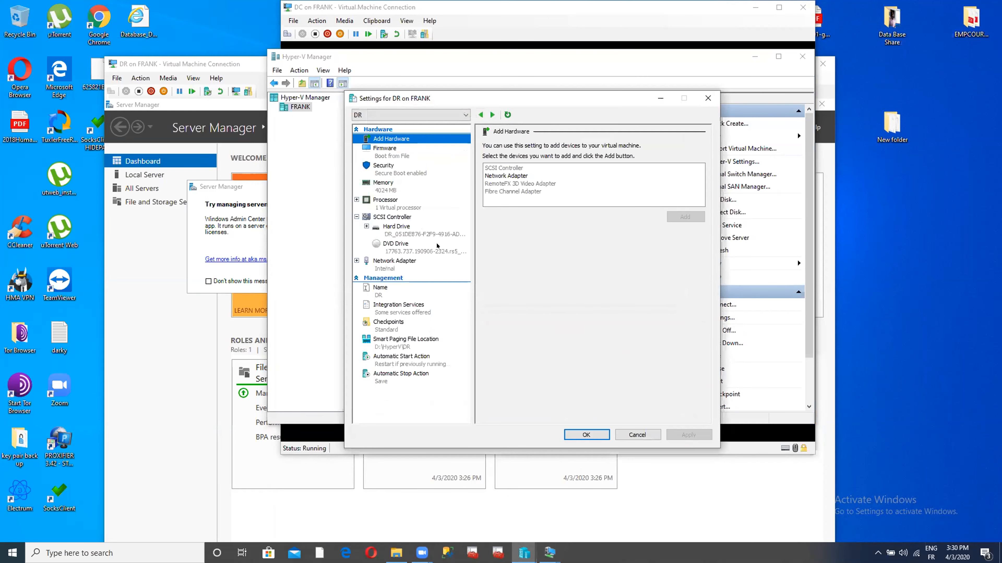
left_click(402, 261)
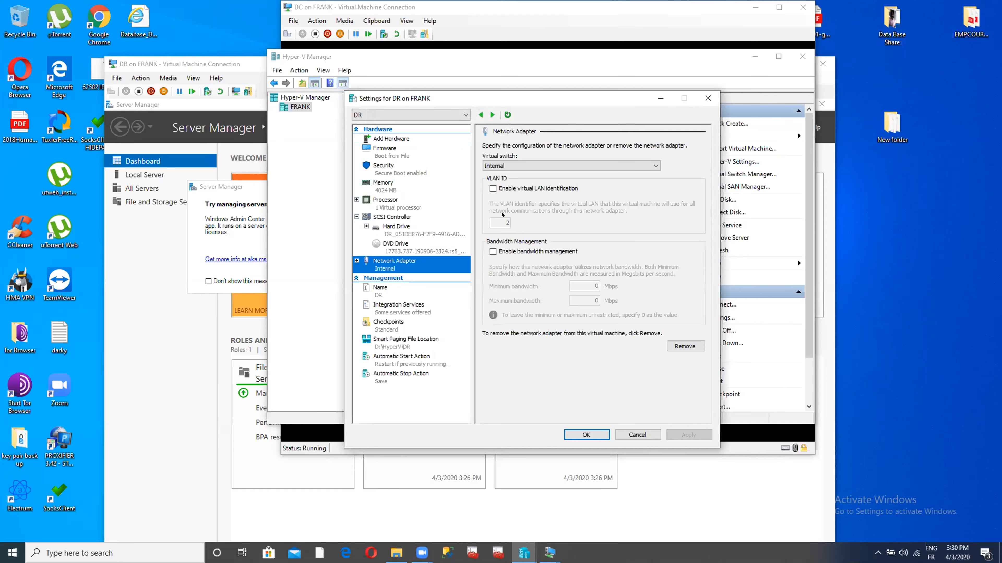
left_click(617, 166)
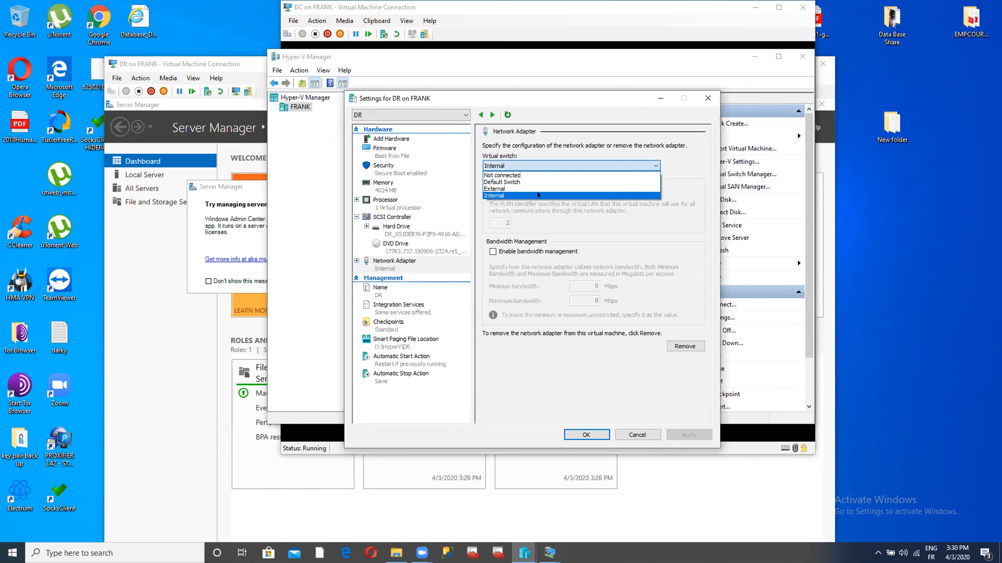
left_click(536, 188)
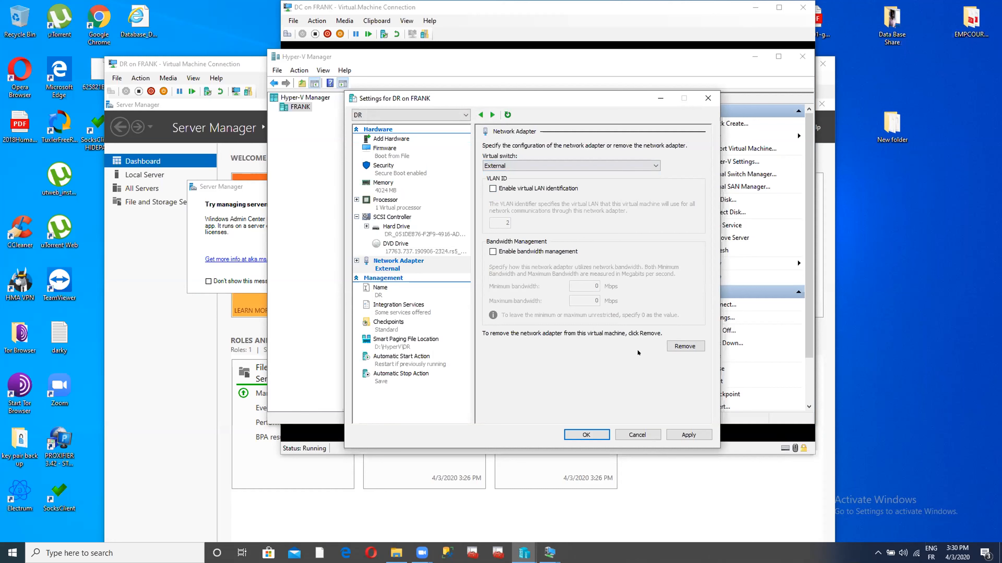
left_click(687, 435)
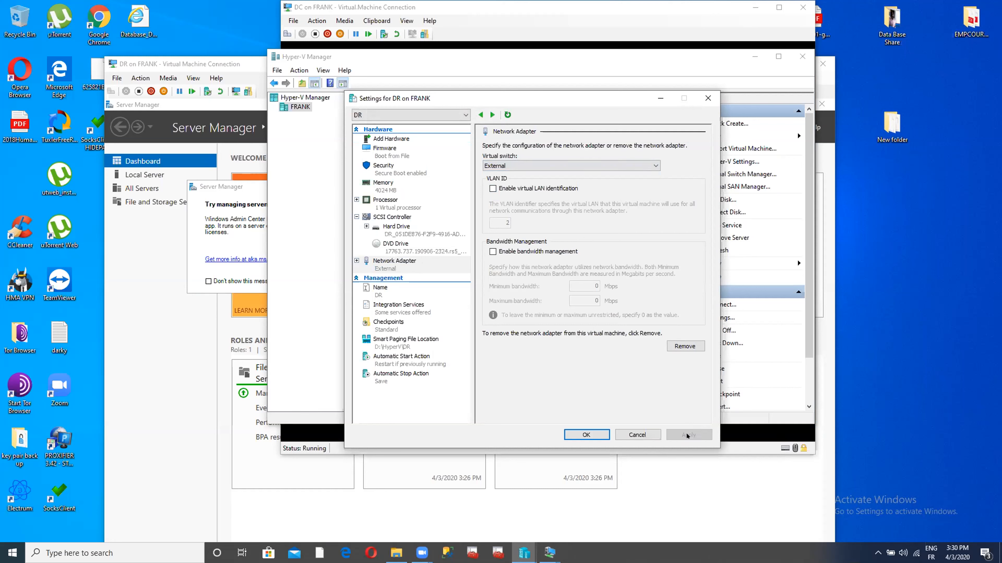
left_click(580, 436)
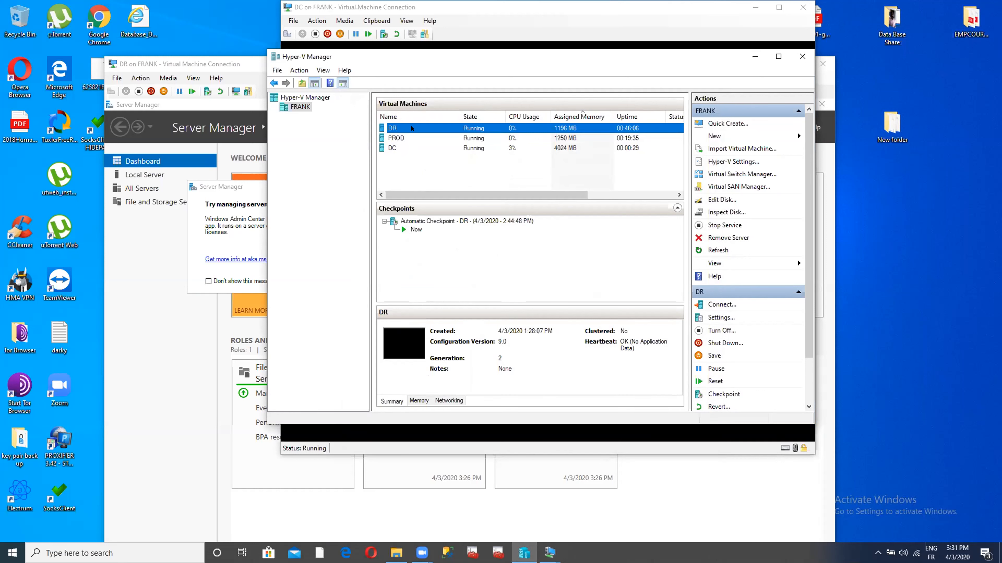
right_click(412, 138)
- Open PROD's console full screen, restart its Windows Server, then restore the window
left_click(435, 146)
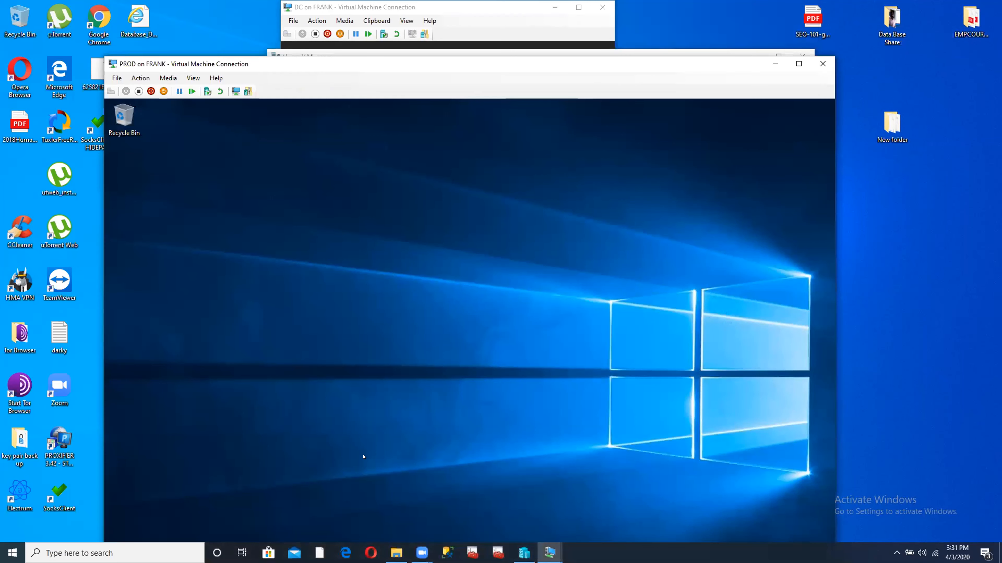
left_click(799, 63)
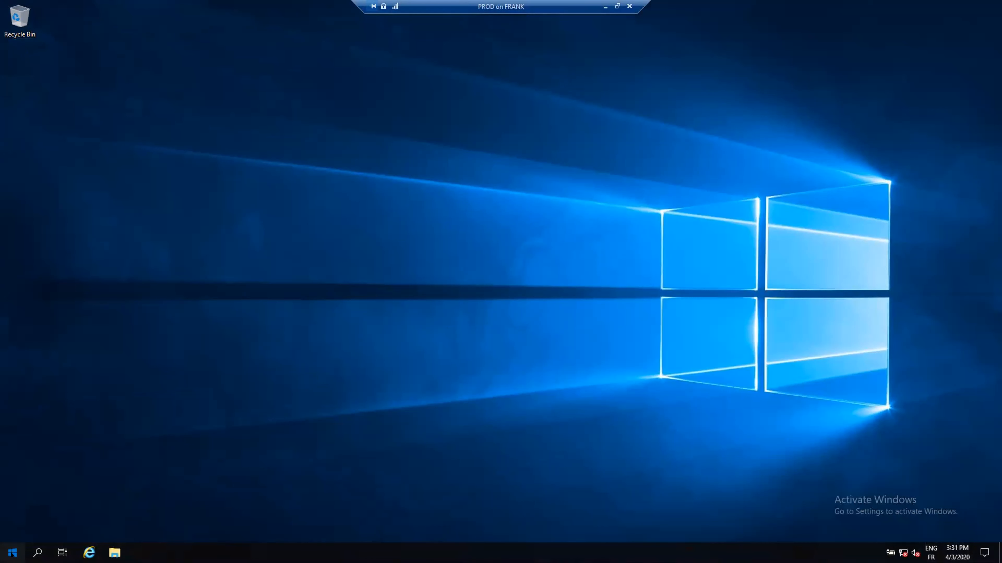
left_click(12, 553)
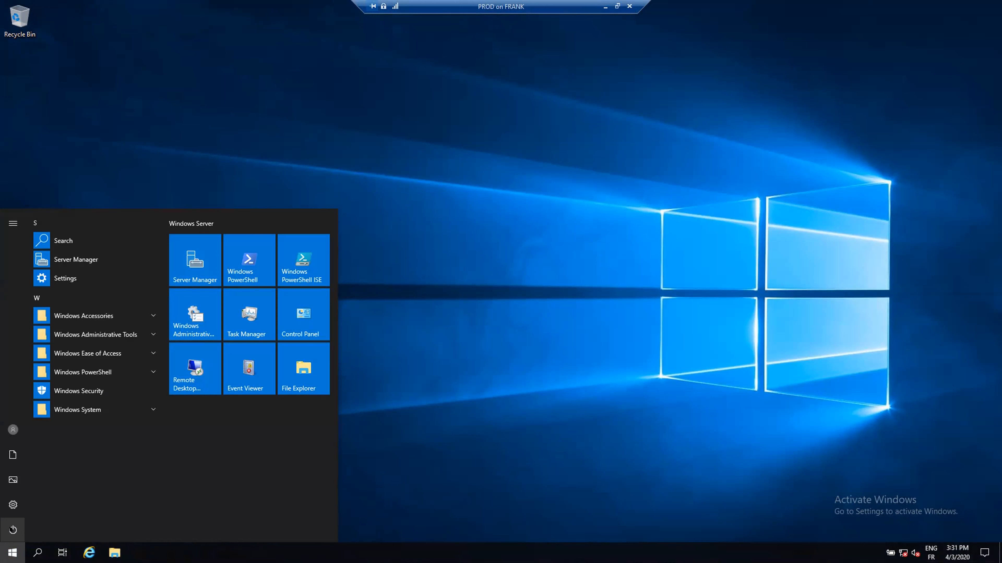
left_click(13, 530)
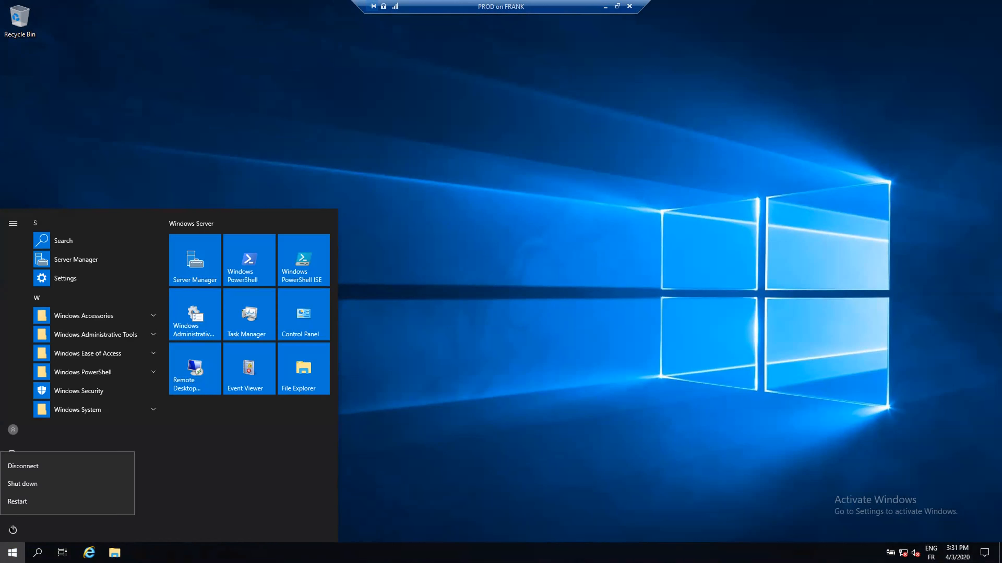
left_click(20, 499)
left_click(153, 498)
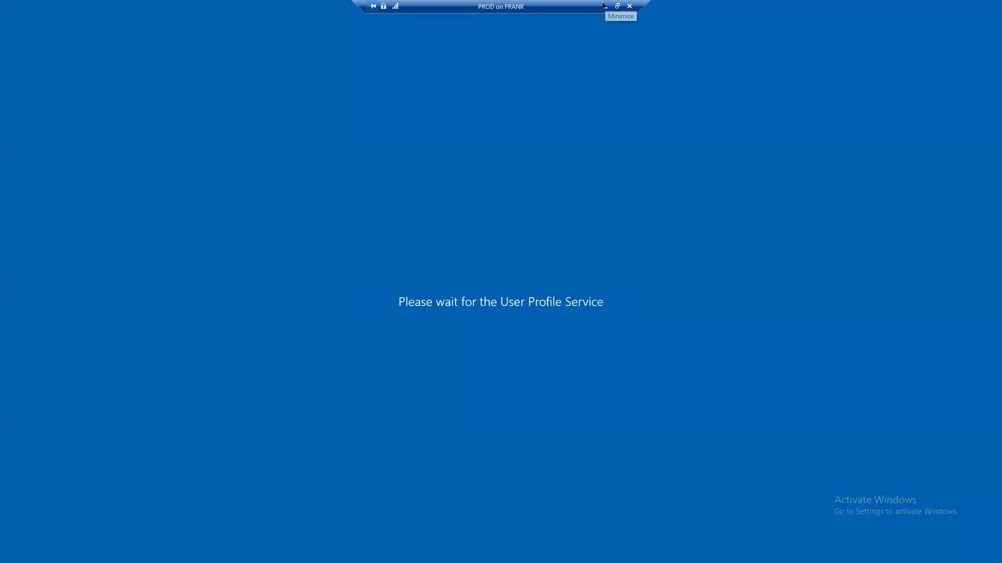
left_click(617, 6)
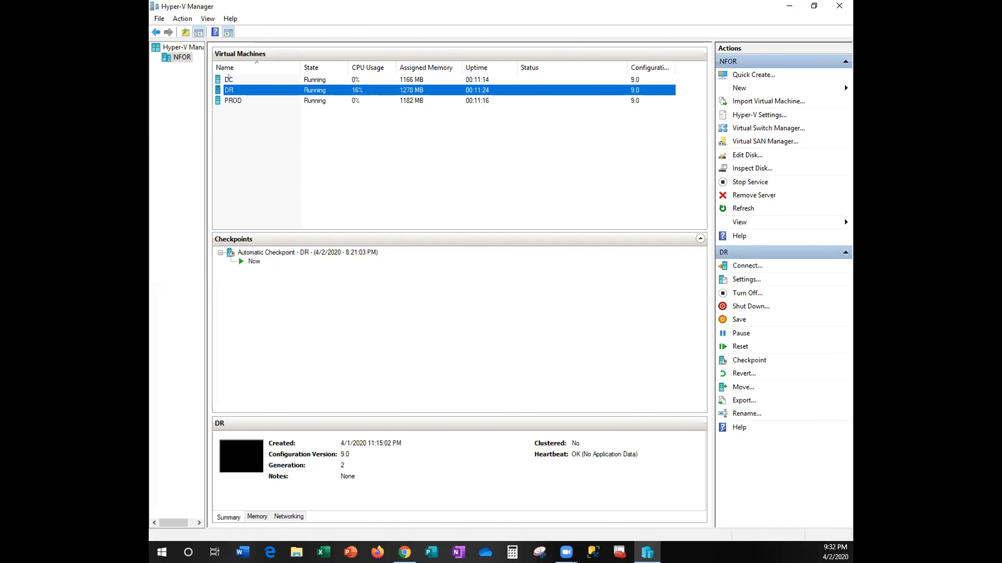
- Select DC in the Virtual Machines list and choose Settings from its menu
left_click(228, 78)
right_click(229, 78)
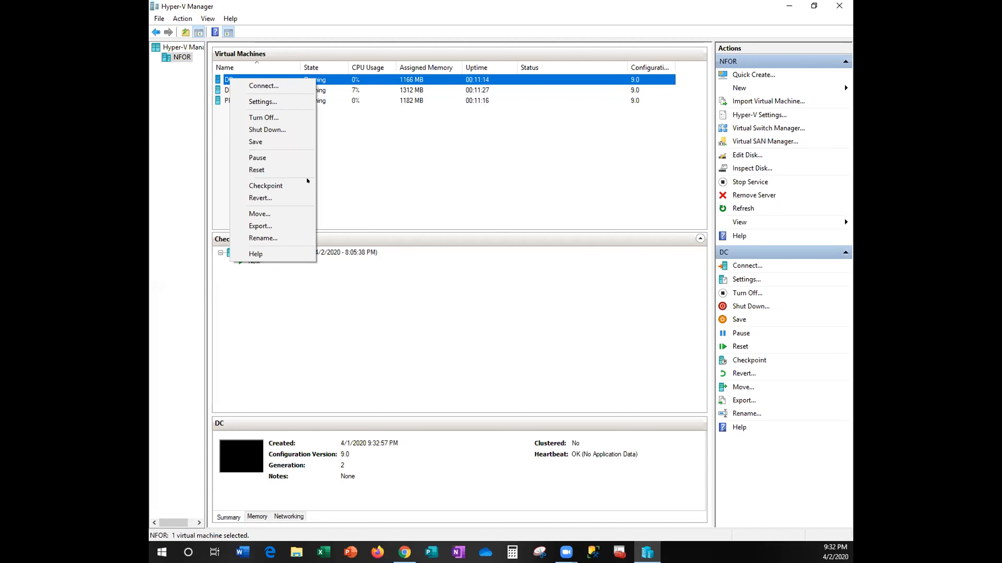
left_click(262, 102)
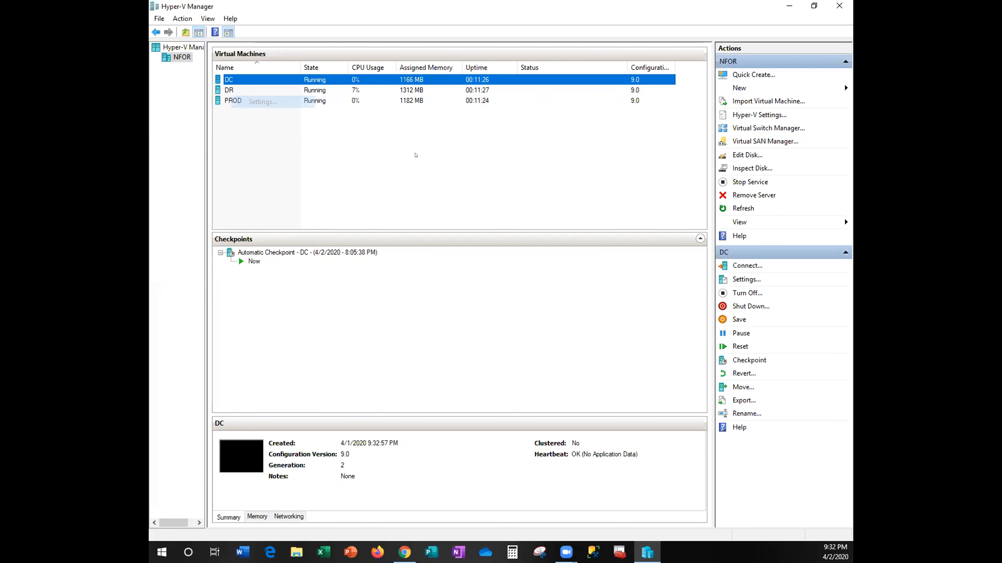
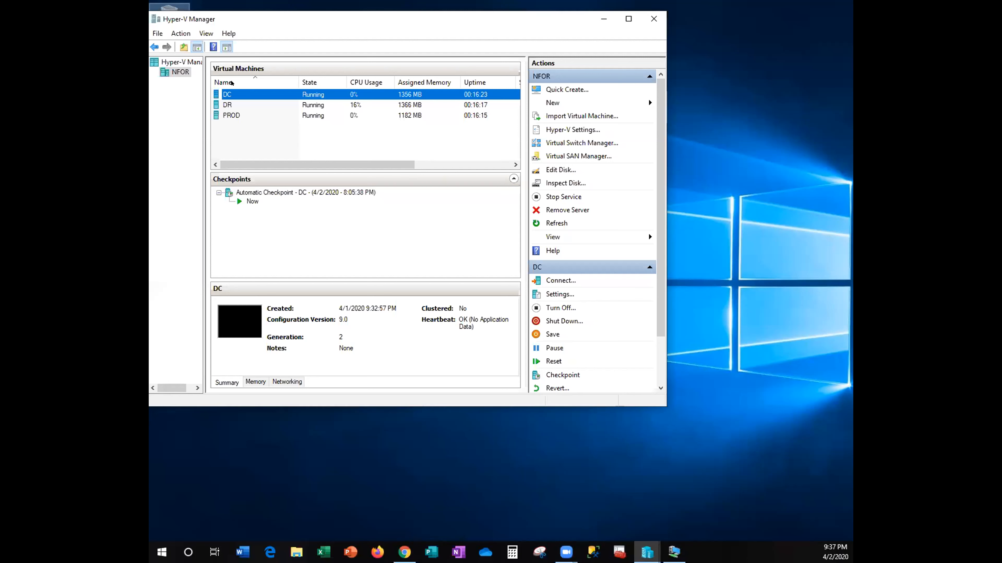
- Bring up DC's Settings window from its action menu
key("shift+F10")
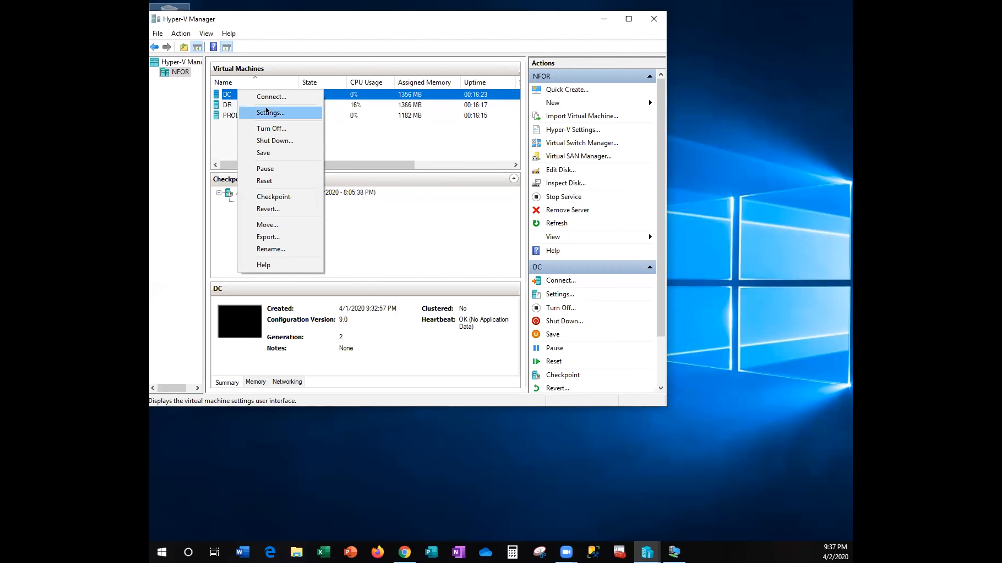
left_click(272, 110)
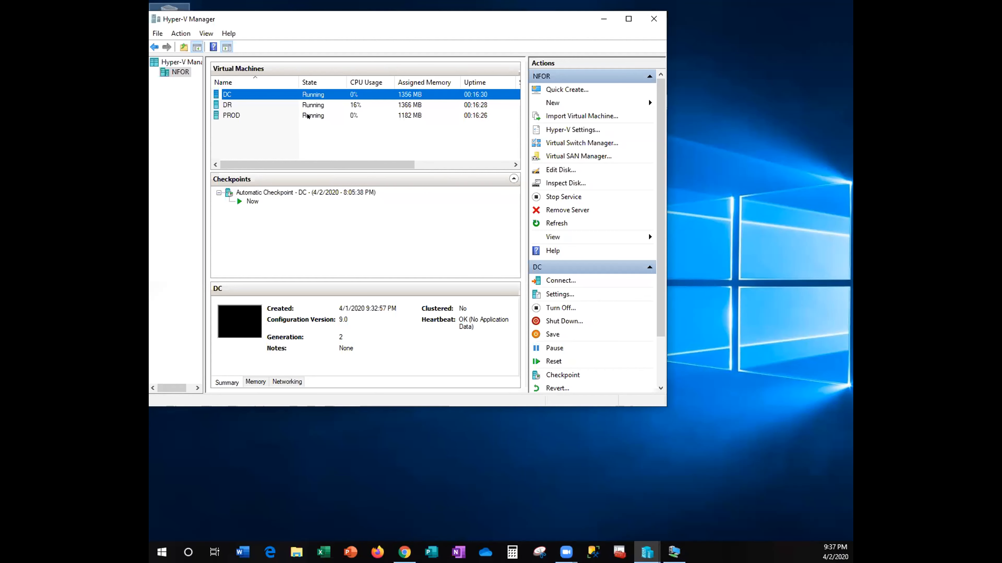
left_click(560, 294)
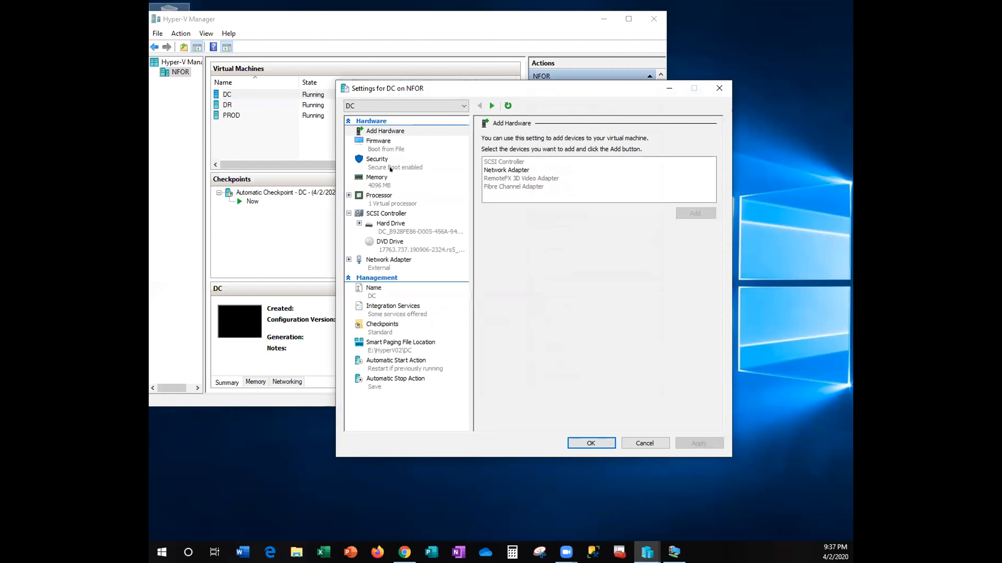
- Switch DC's network adapter from External to Default Switch and close its settings
left_click(375, 260)
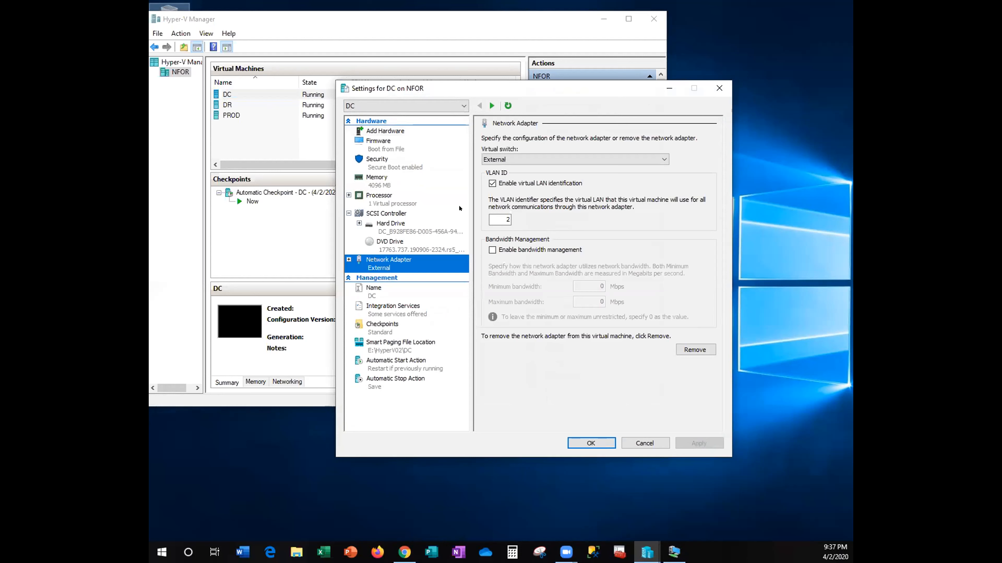
left_click(662, 160)
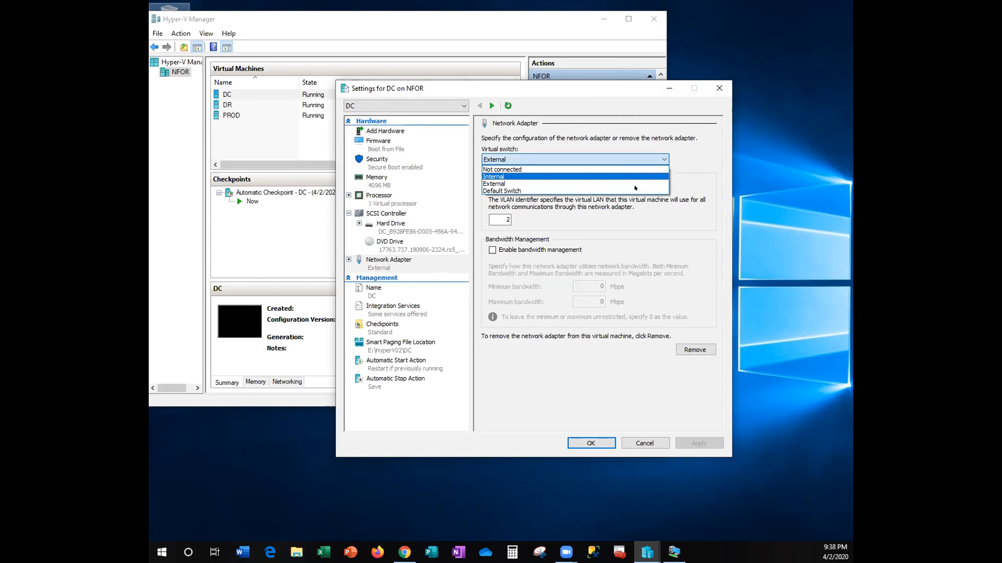
left_click(539, 411)
left_click(590, 443)
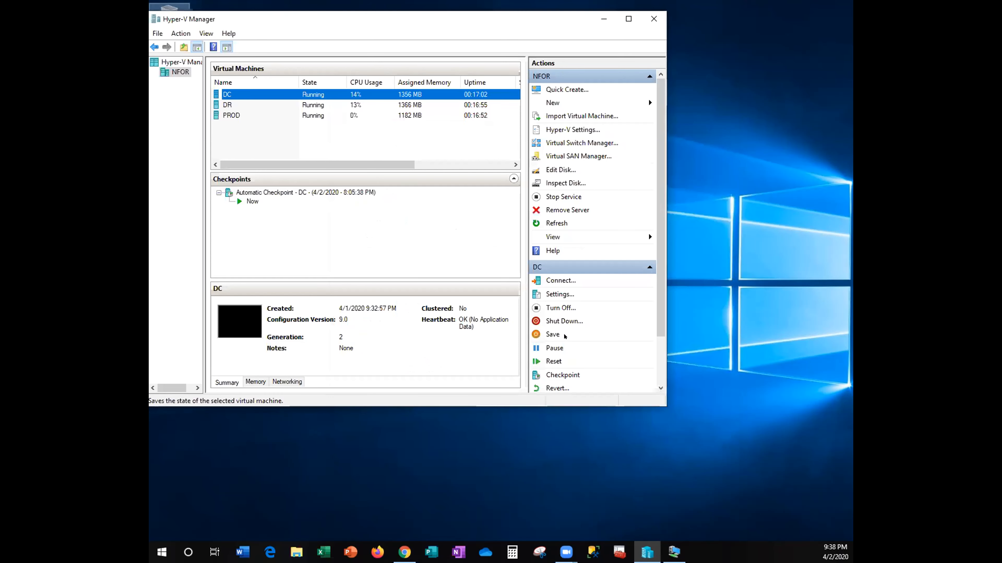
- Select DR in the Virtual Machines list and bring up its Settings window
left_click(553, 334)
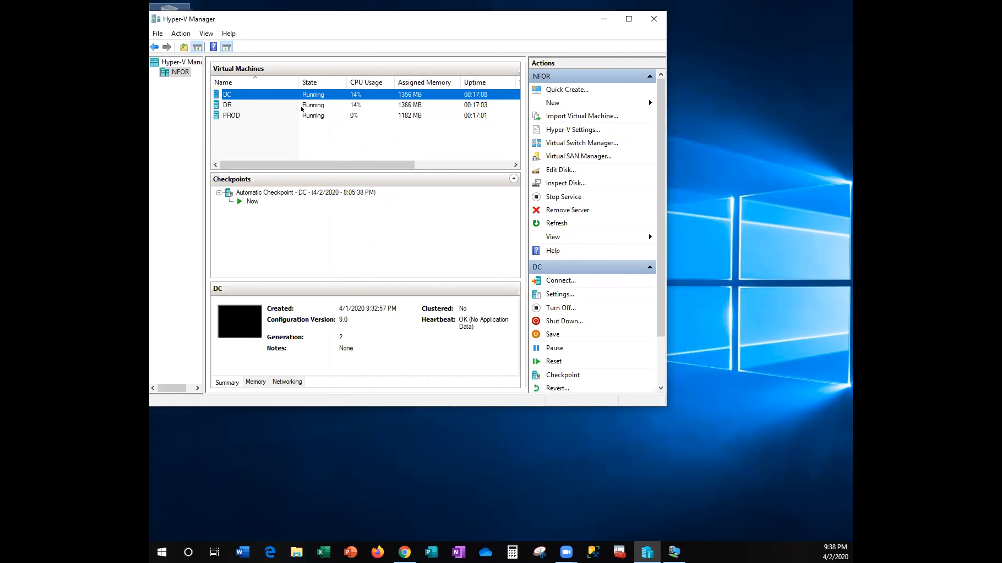
left_click(240, 104)
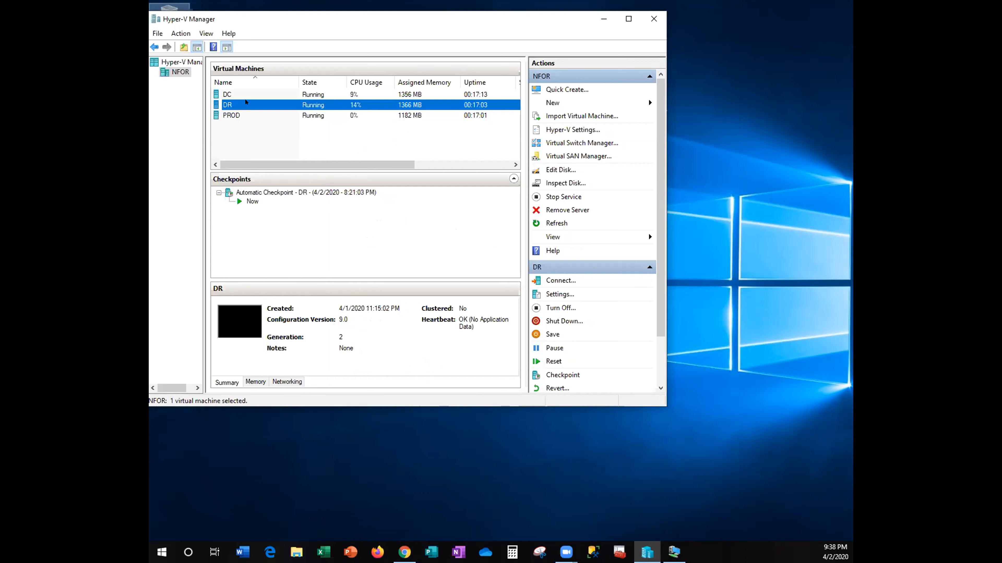
right_click(245, 102)
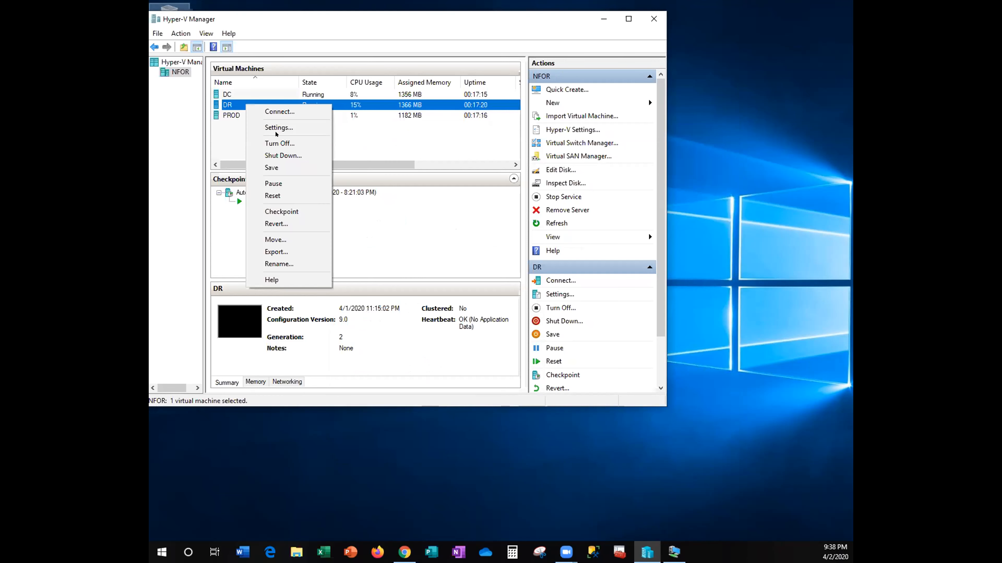
key("Return")
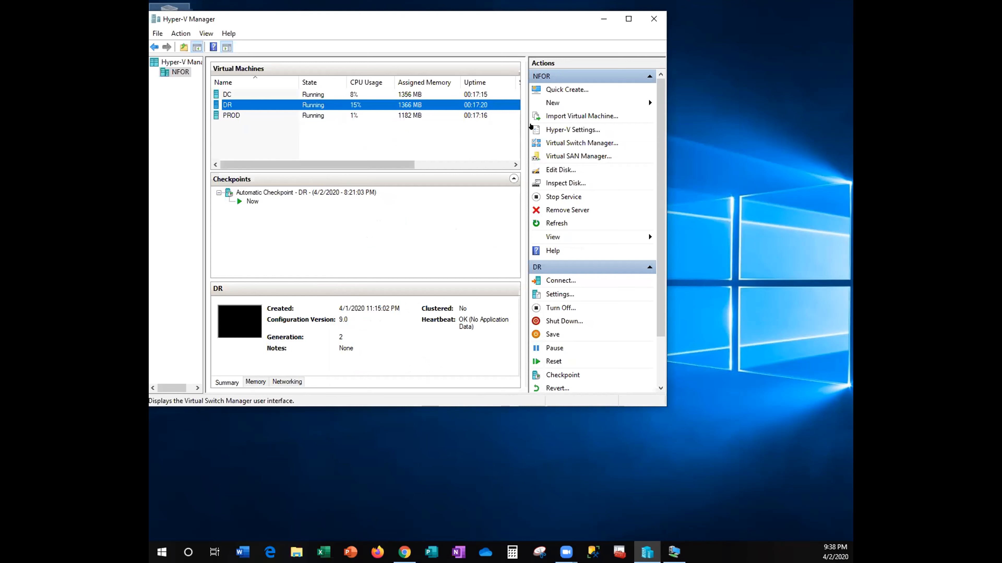
double_click(469, 103)
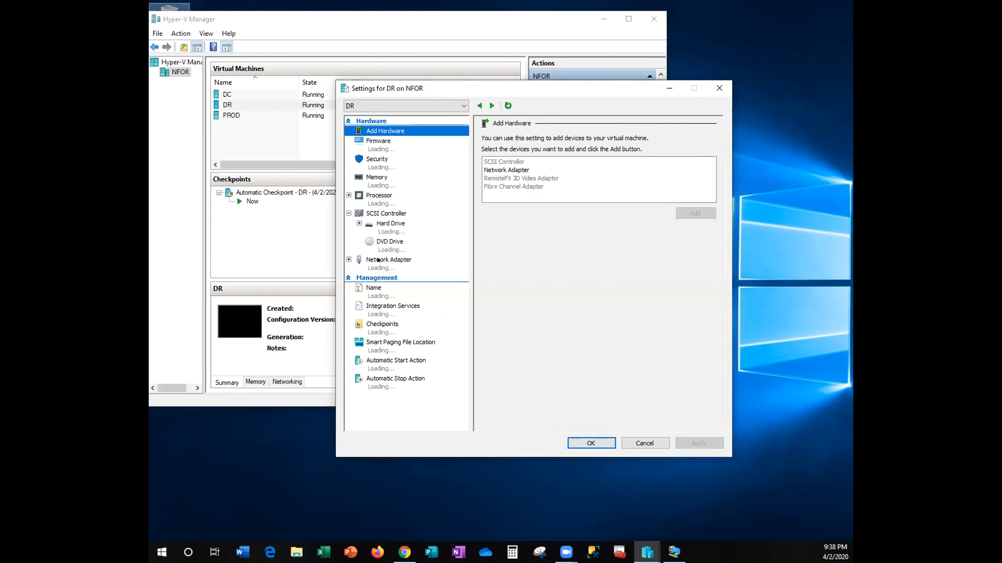
- Set DR's network adapter virtual switch to Default Switch, apply, and close settings
left_click(377, 260)
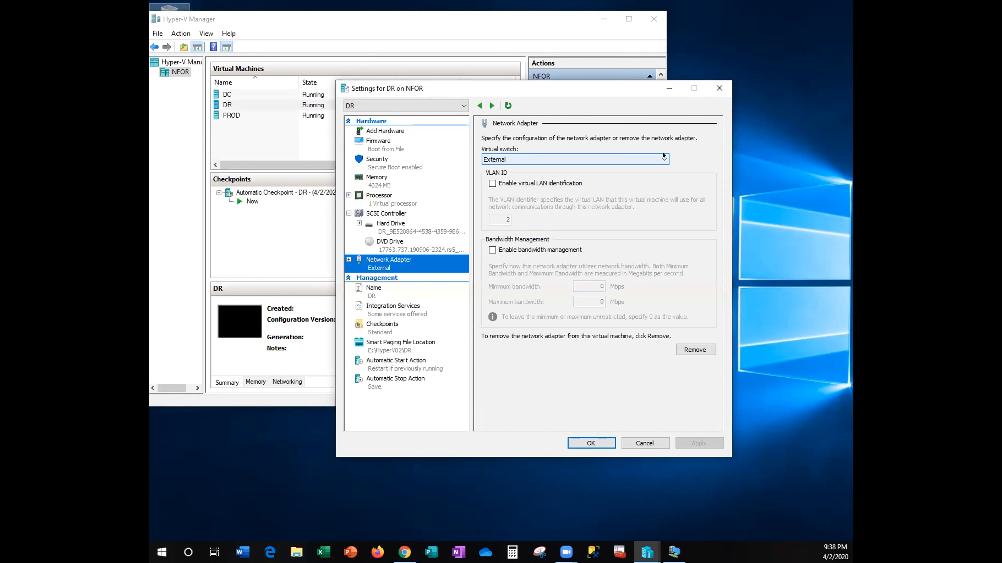
left_click(662, 155)
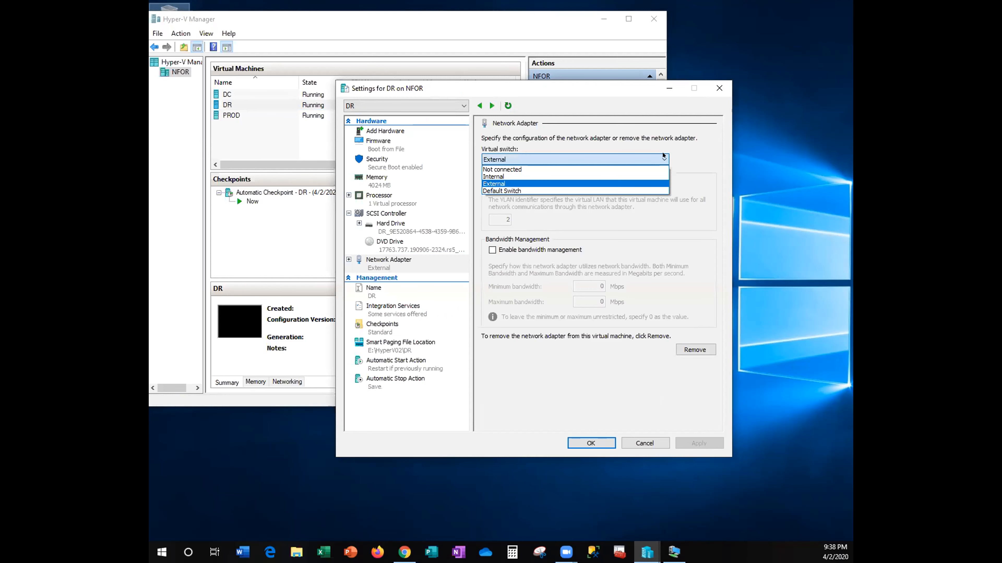
left_click(618, 190)
left_click(675, 441)
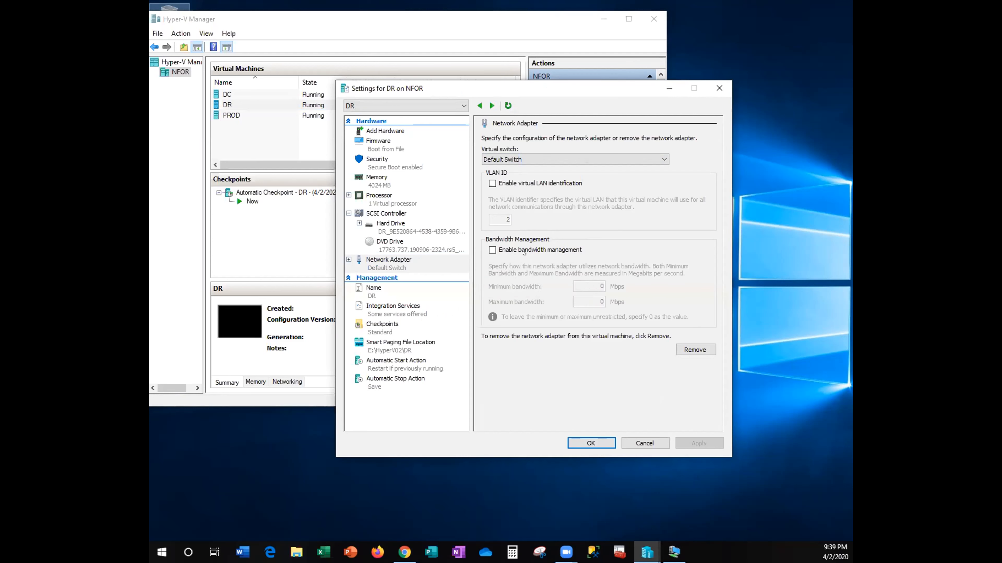
left_click(590, 444)
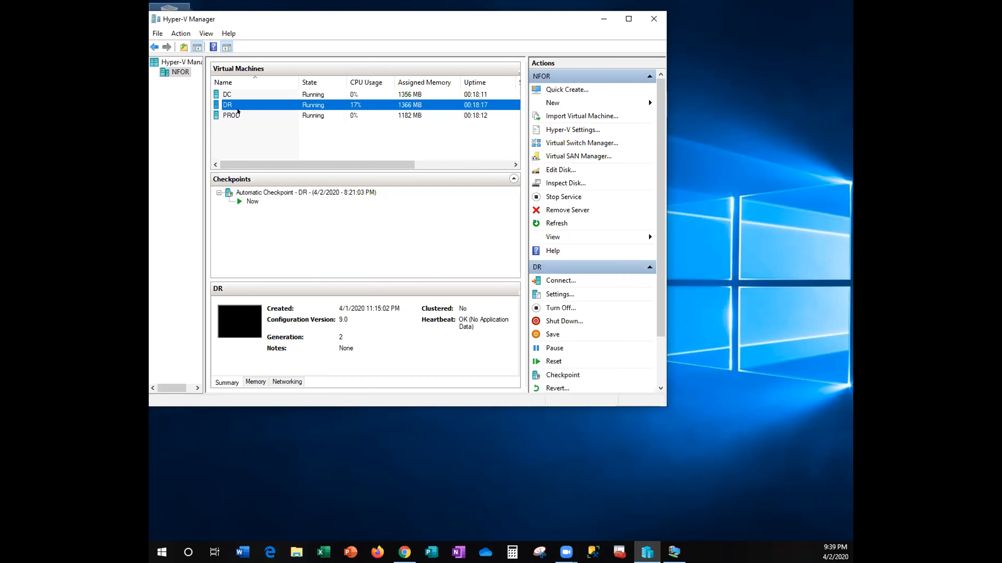
- Open PROD's Settings and show its Network Adapter configuration
left_click(238, 113)
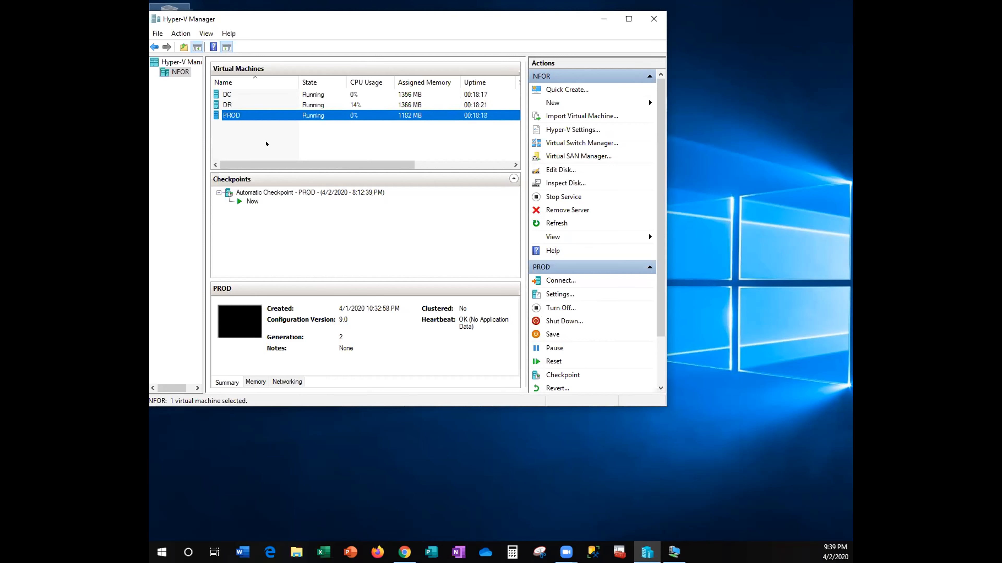
key("shift+F10")
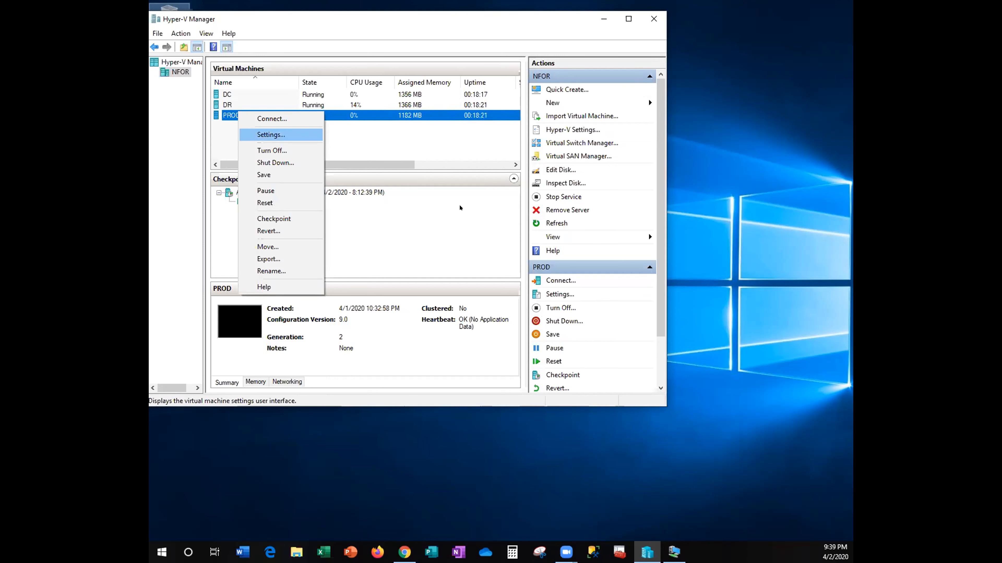
key("Return")
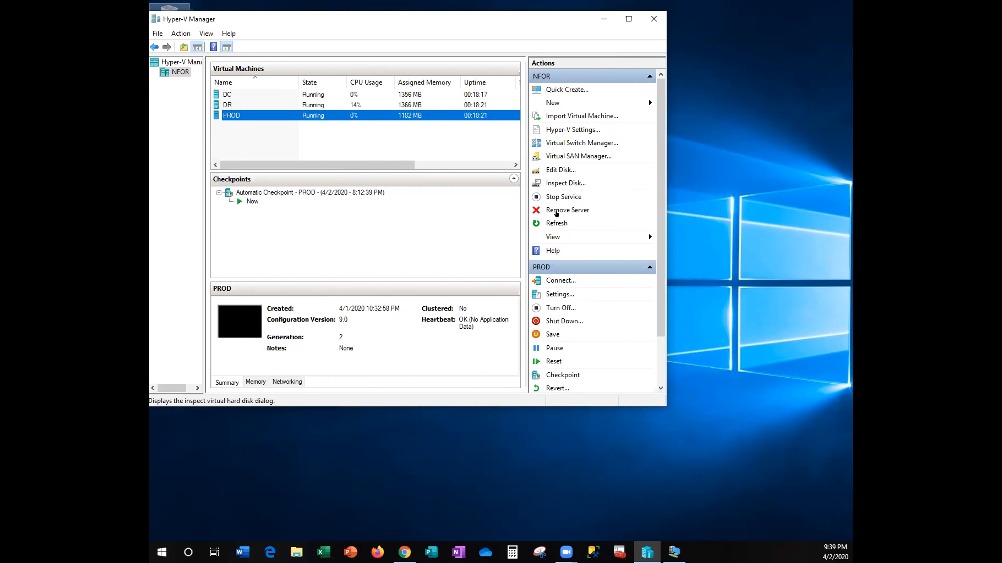
left_click(542, 198)
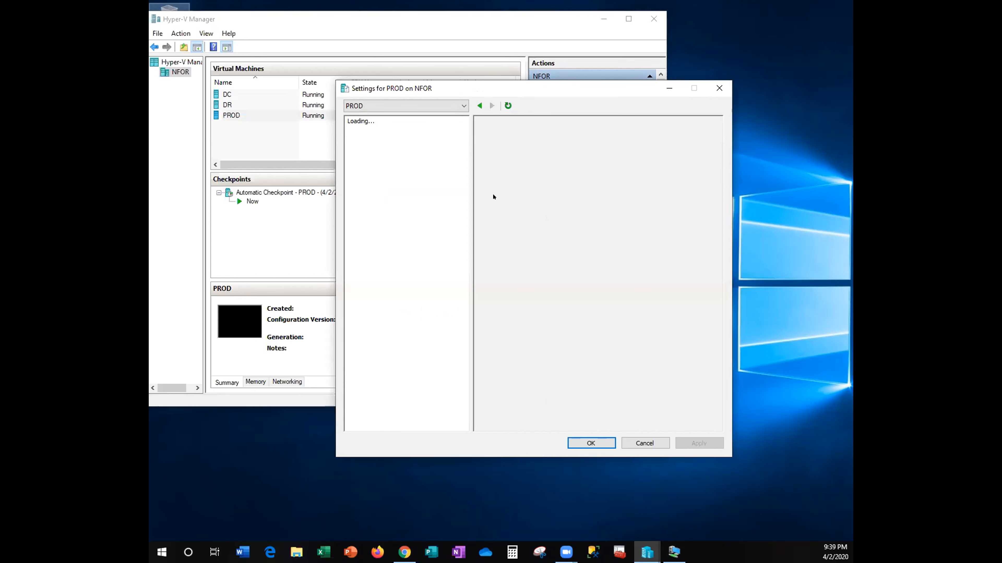
left_click(389, 259)
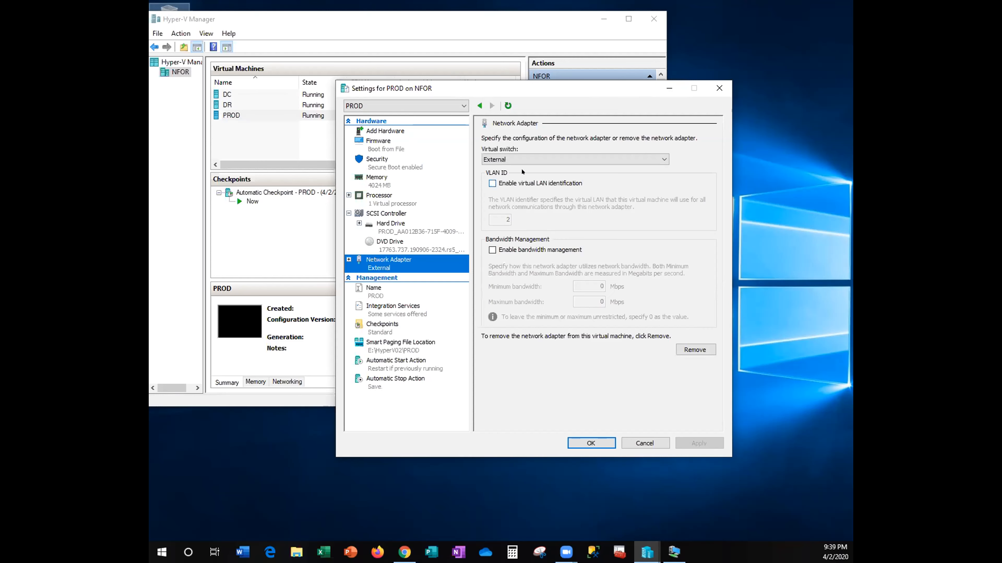
- Choose Default Switch for PROD's adapter, apply, and close the settings
left_click(662, 160)
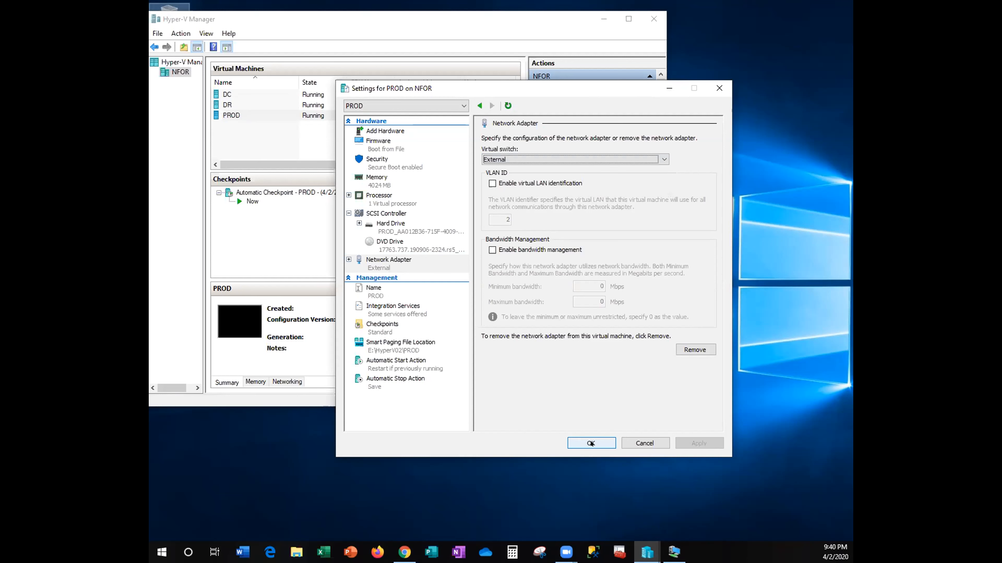
left_click(661, 162)
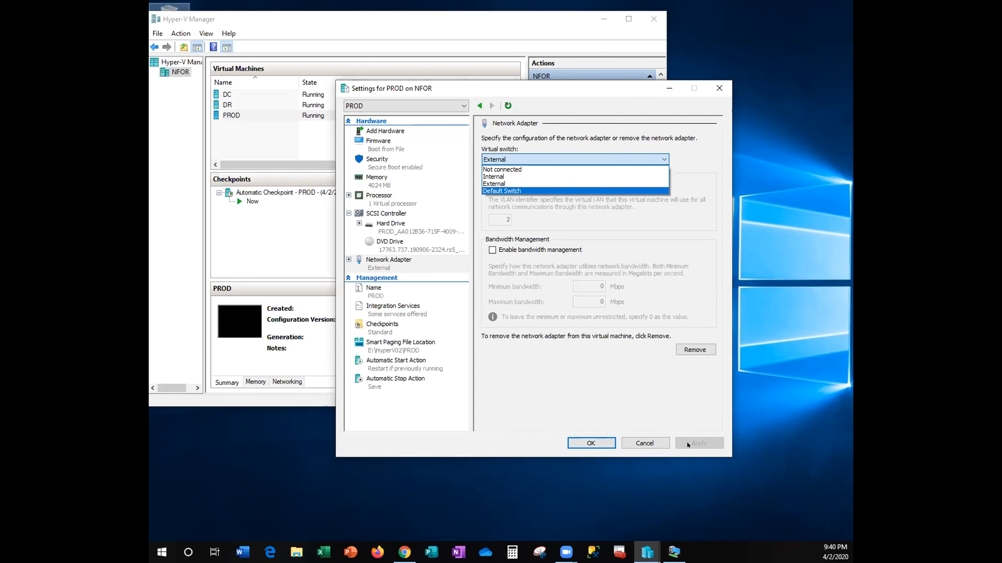
key("Return")
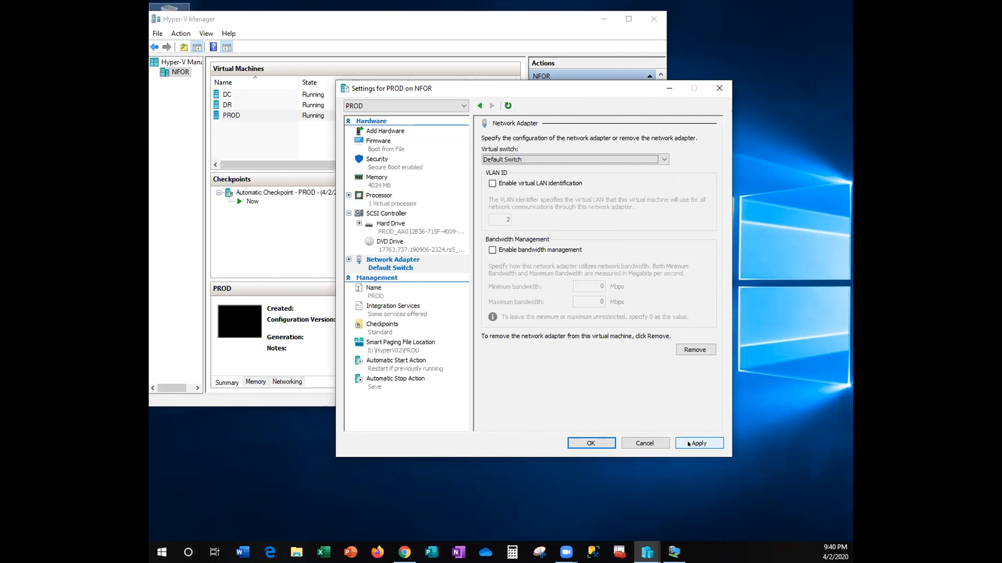
left_click(688, 444)
left_click(591, 444)
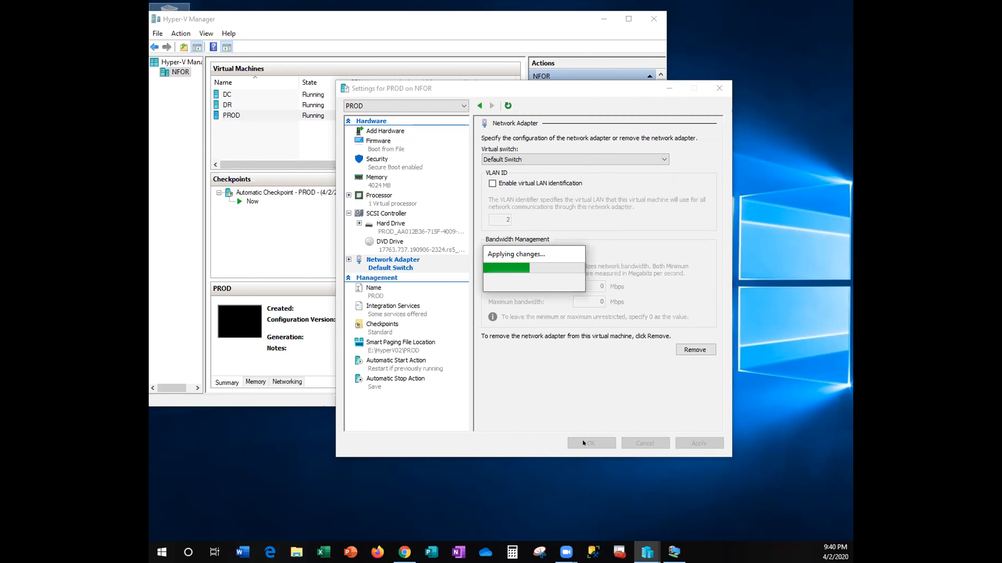
left_click(583, 444)
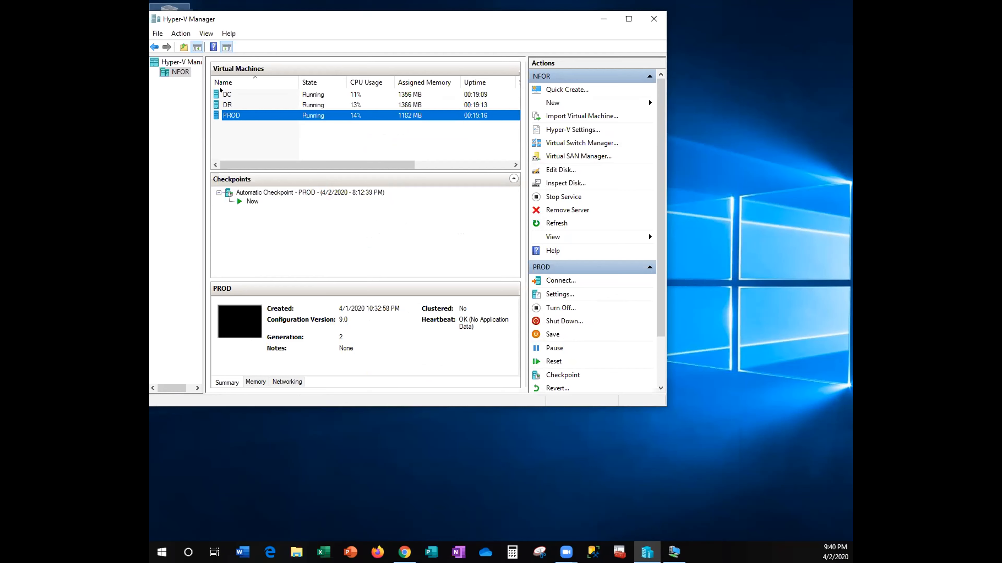
- Connect to the DC virtual machine's desktop from its context menu
right_click(221, 94)
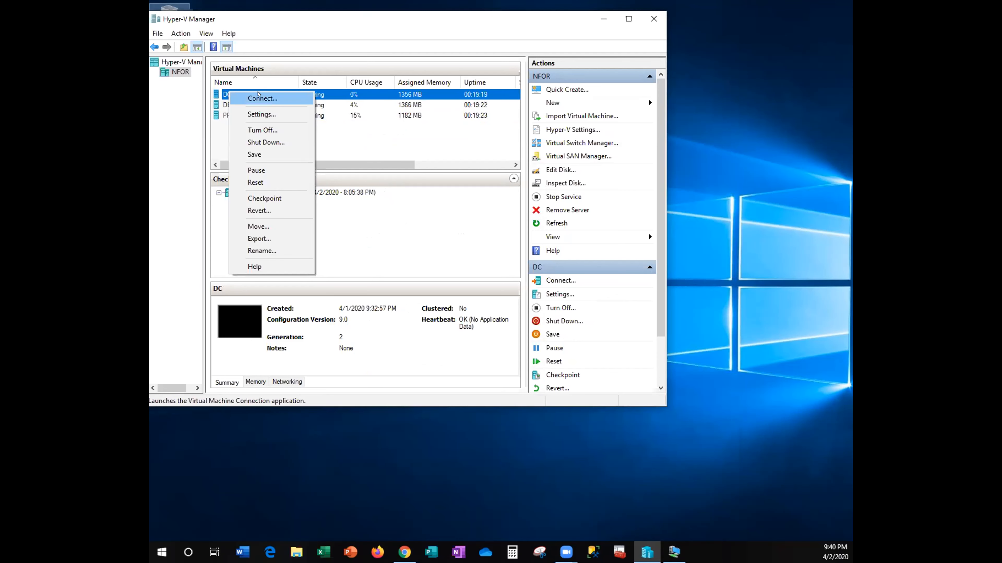
left_click(259, 98)
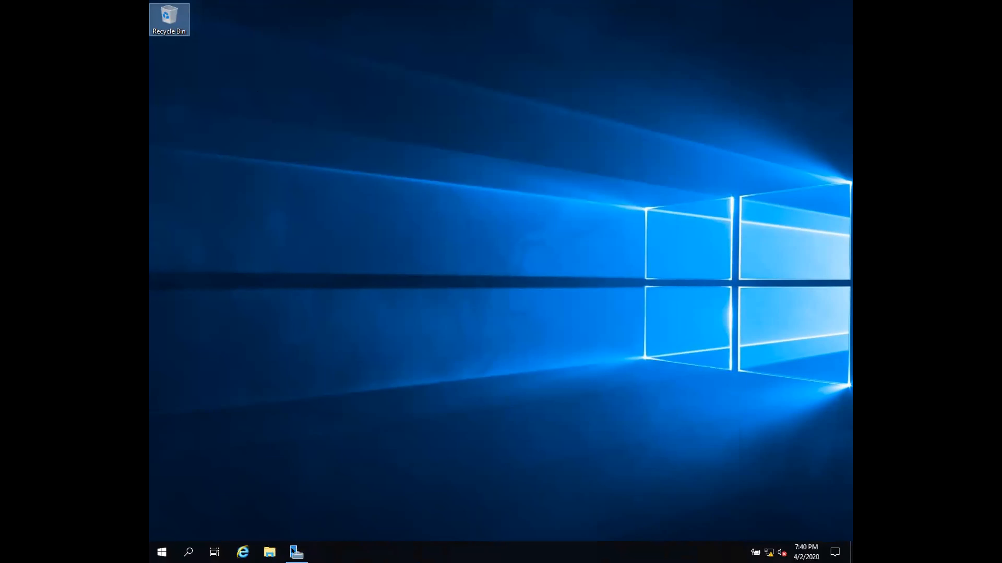
- Restore Server Manager and bring up the IE Enhanced Security Configuration dialog for Local Server
mouse_move(293, 544)
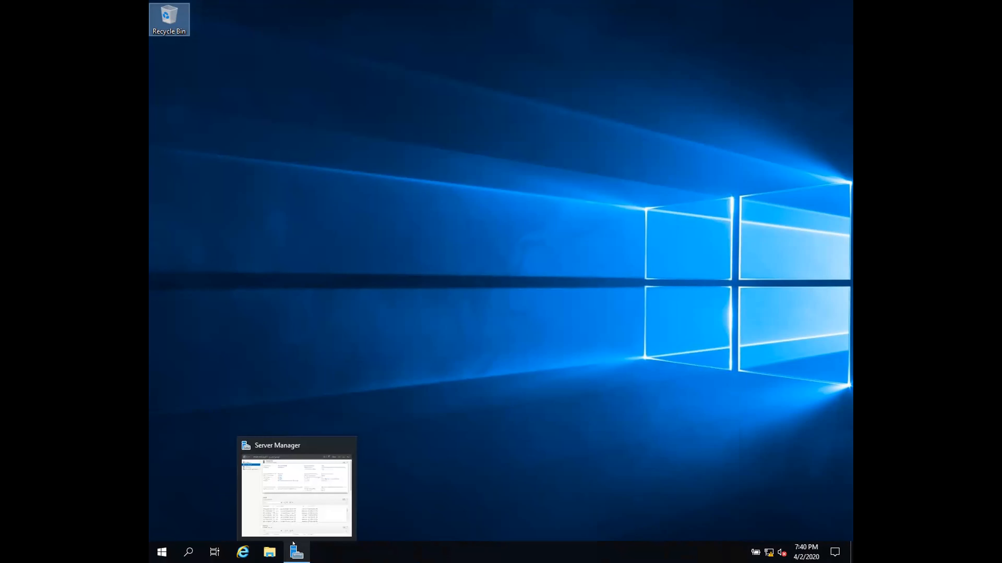
left_click(441, 314)
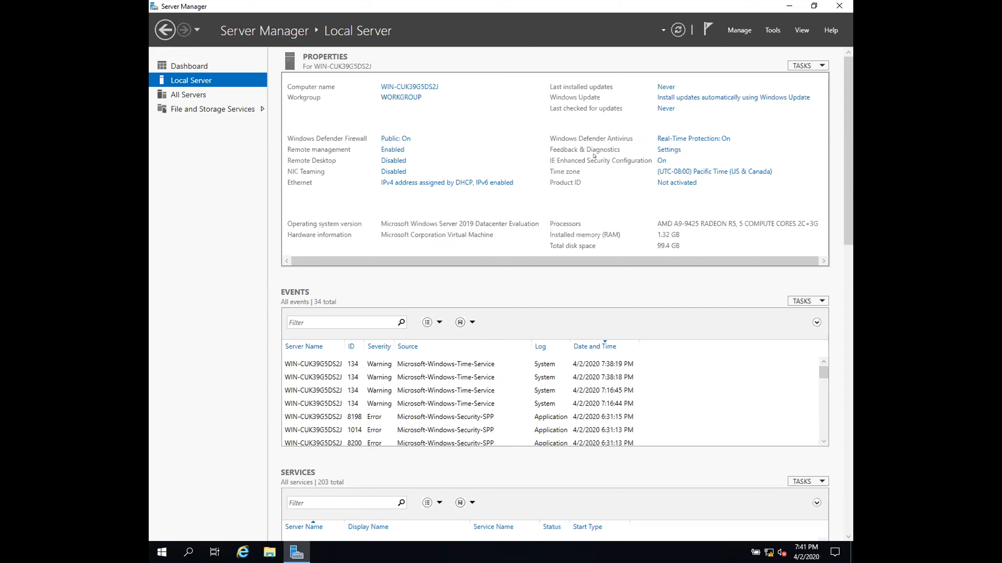
left_click(657, 158)
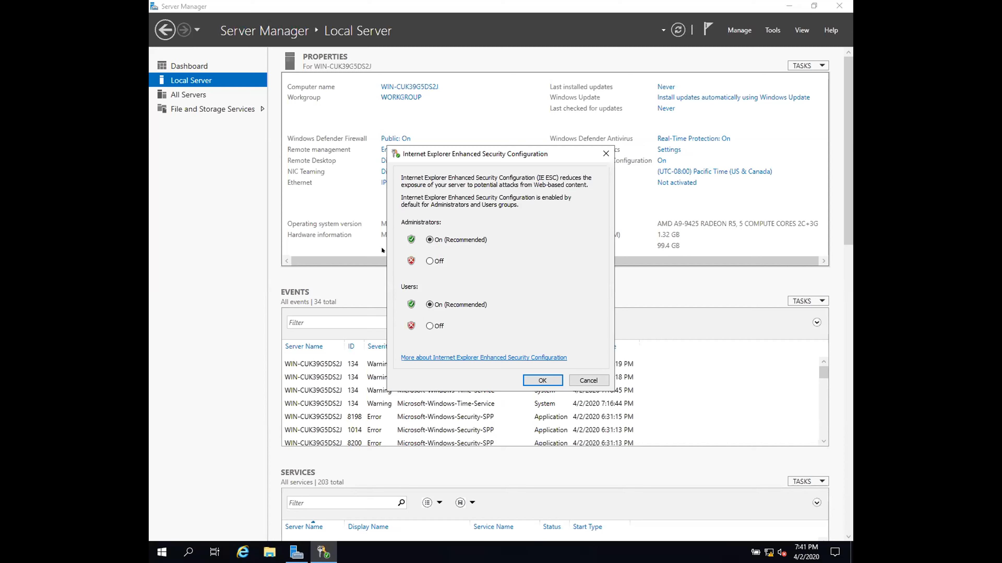
- Set IE Enhanced Security Configuration to Off for Administrators and confirm
left_click(429, 261)
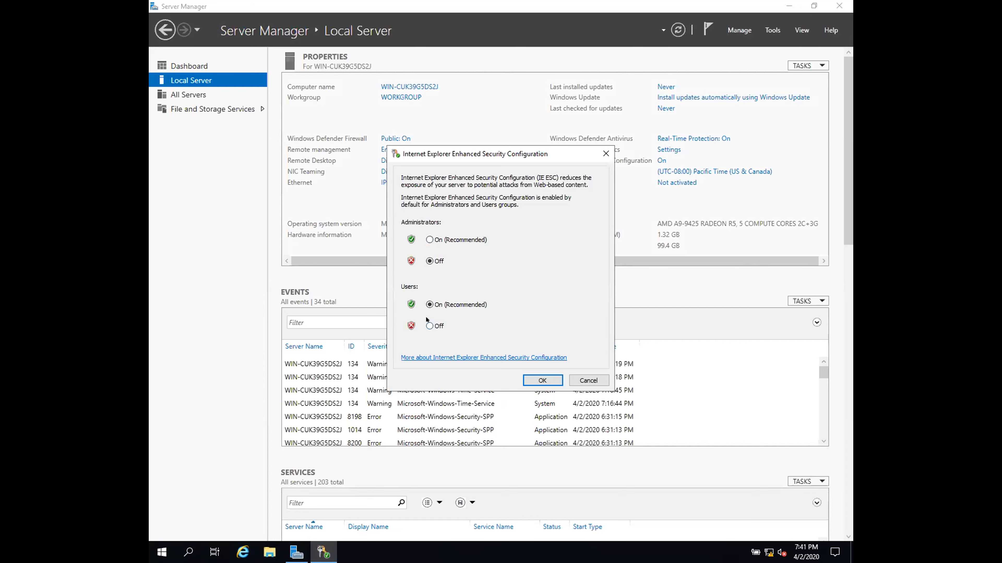
left_click(548, 381)
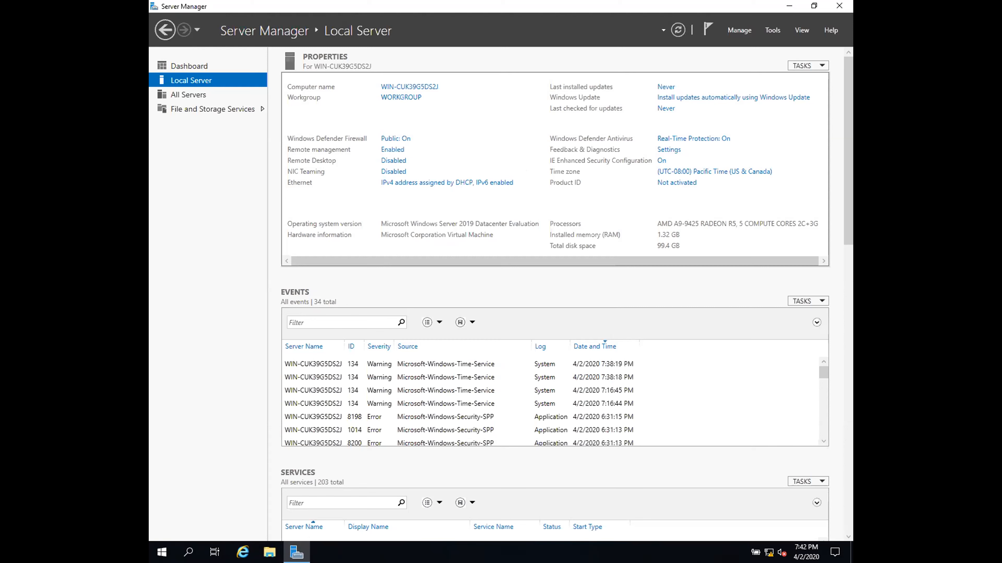
- Minimize Server Manager and bring up the Start menu
left_click(789, 5)
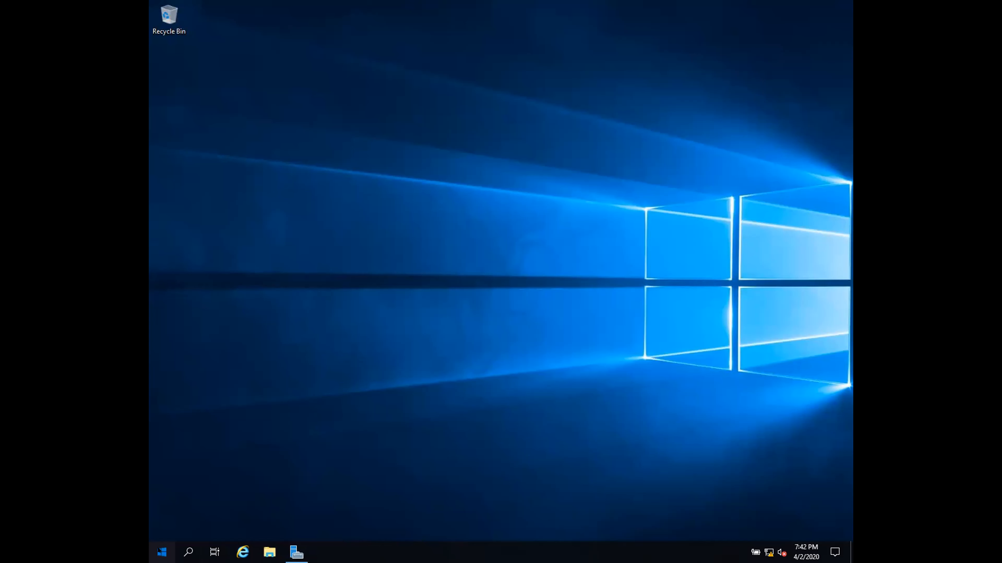
left_click(160, 551)
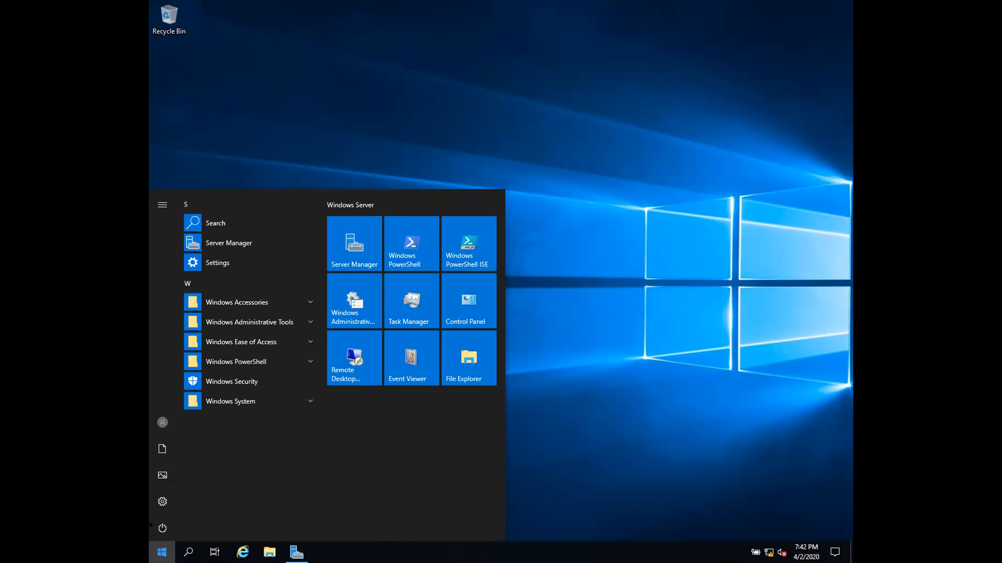
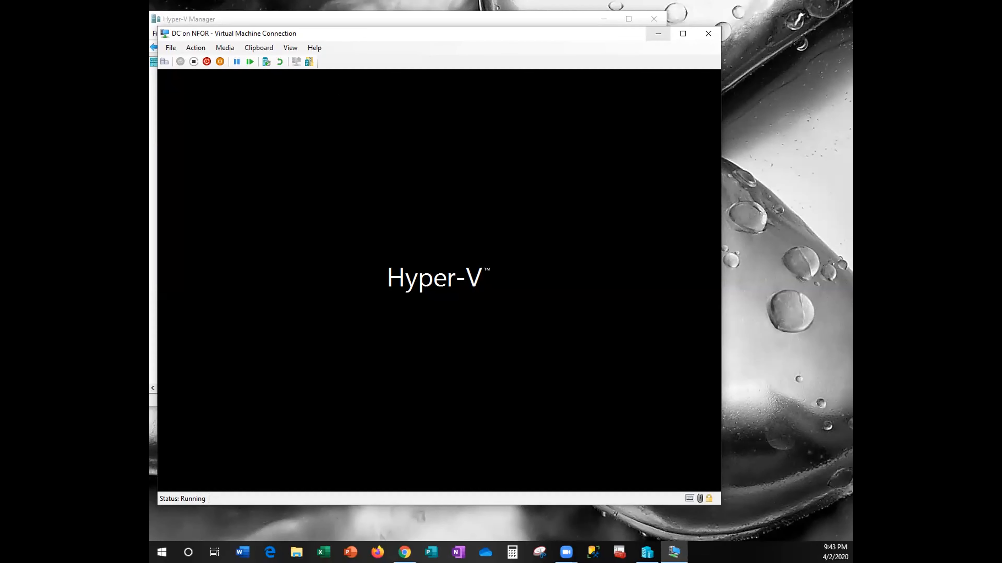
- Minimize the 'DC on NFOR' connection window to return to Hyper-V Manager
left_click(658, 34)
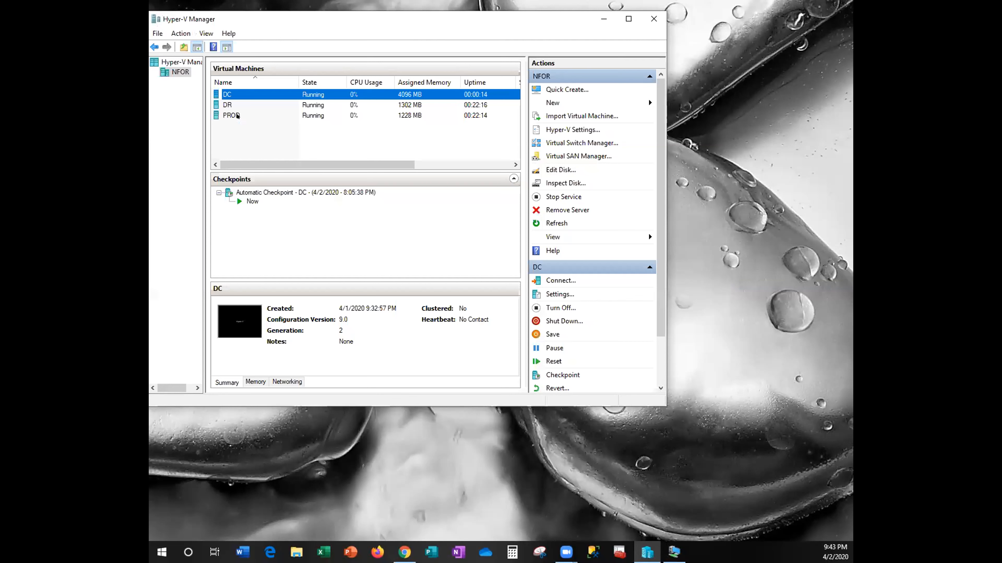
- Connect to the PROD virtual machine at a 1280 by 800 display size
left_click(236, 115)
right_click(238, 115)
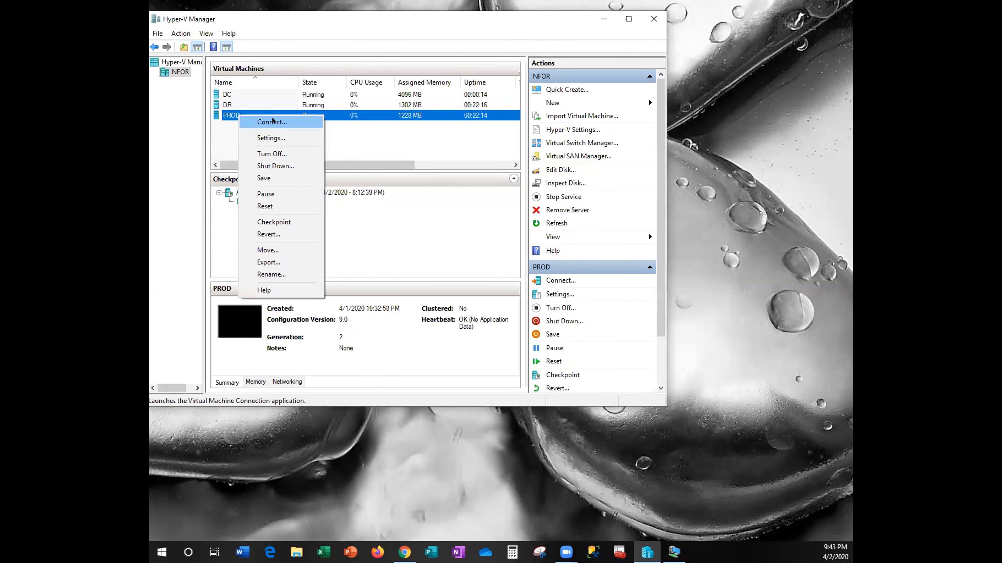
left_click(291, 122)
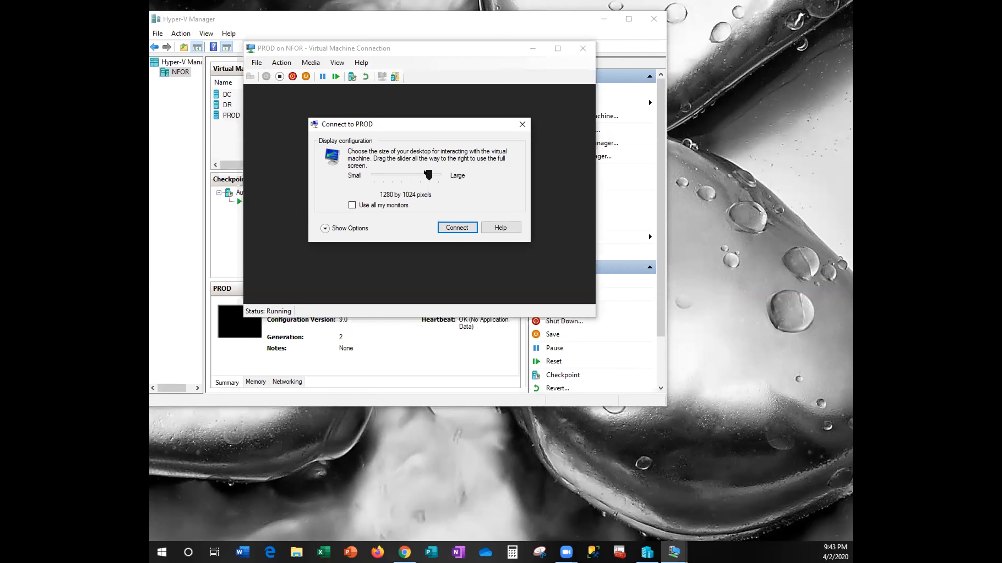
left_click(417, 174)
left_click(449, 225)
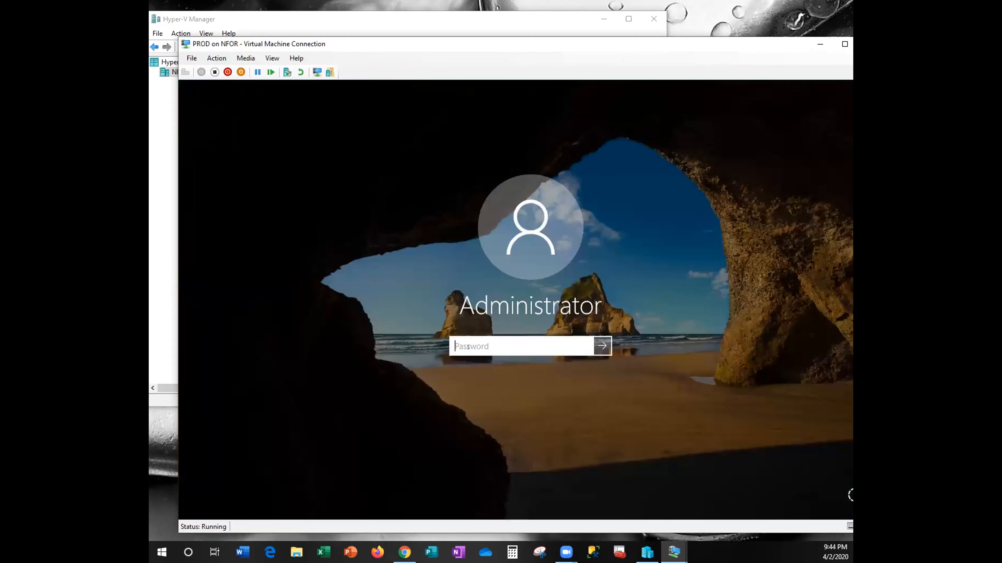
- Sign in to PROD with the Administrator password and bring up Server Manager
type("Pa$$w0rd!")
key("Return")
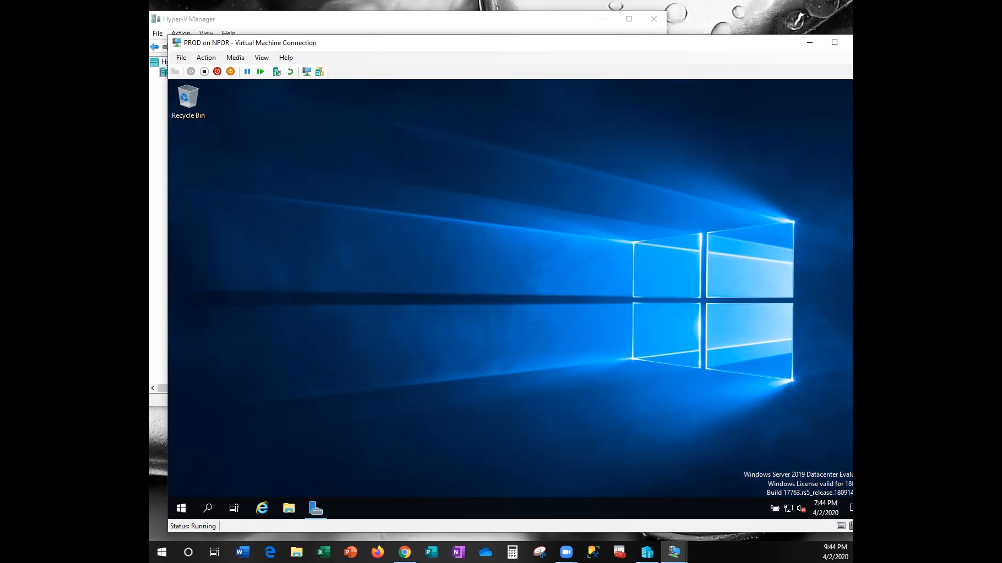
mouse_move(338, 469)
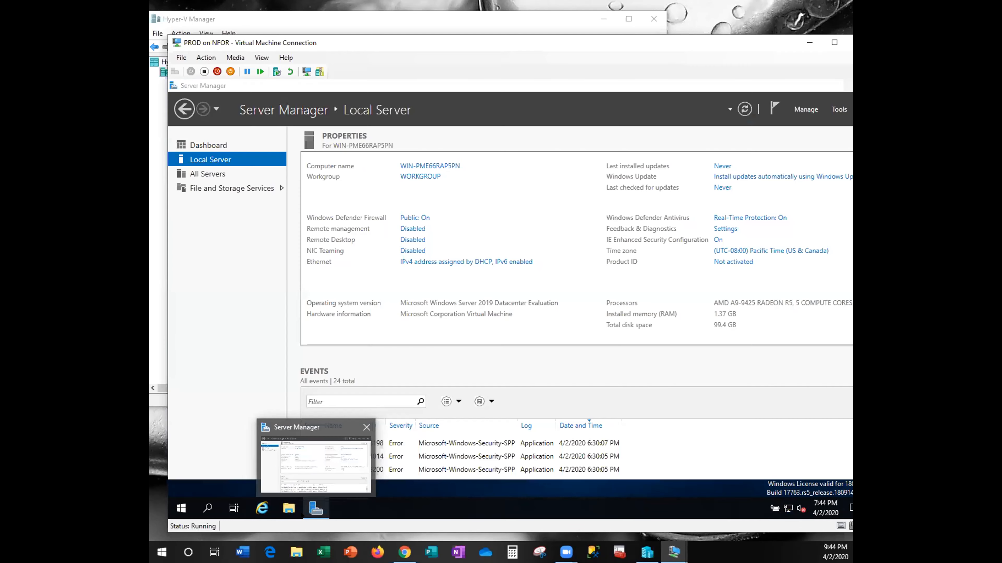
left_click(337, 454)
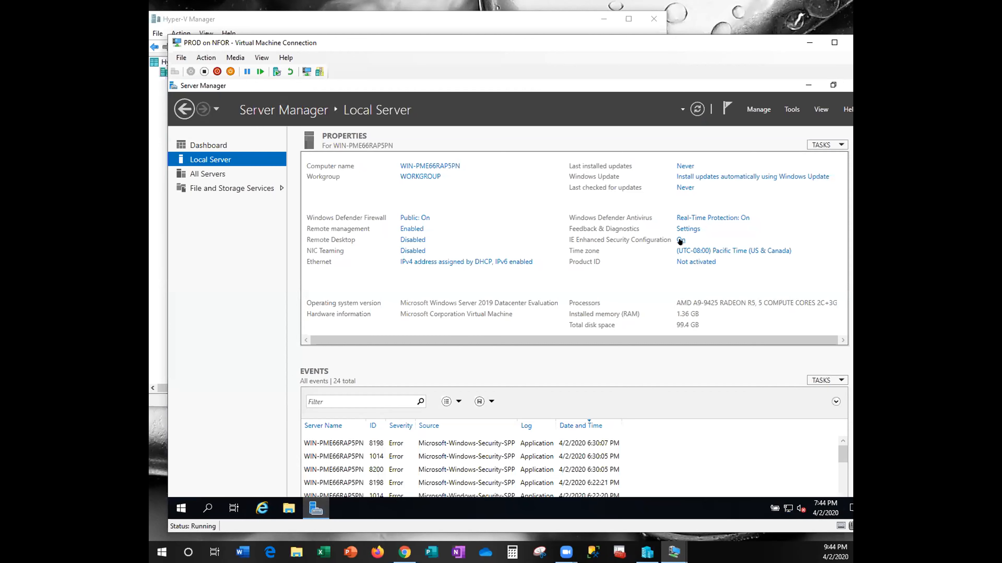
left_click(680, 240)
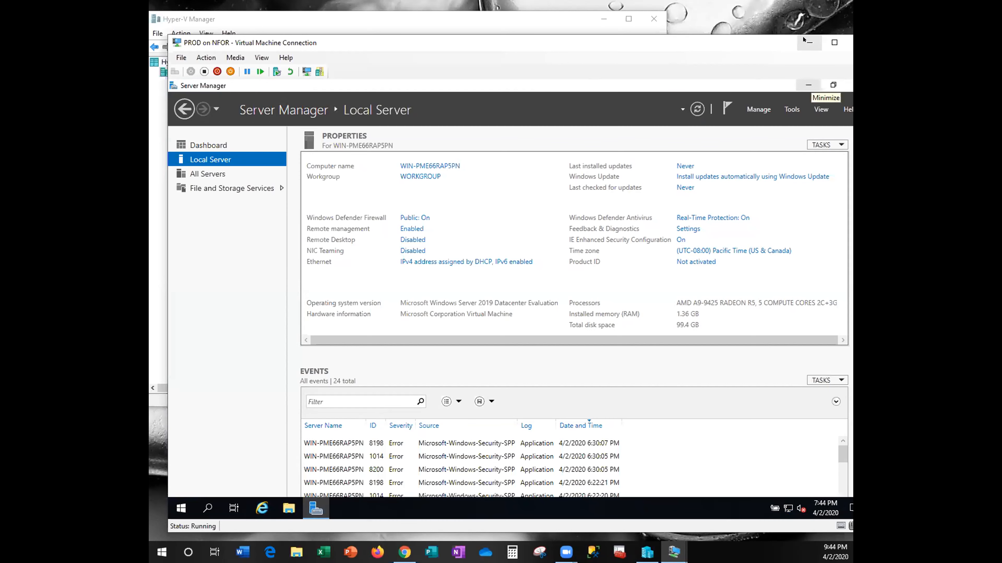
left_click(809, 43)
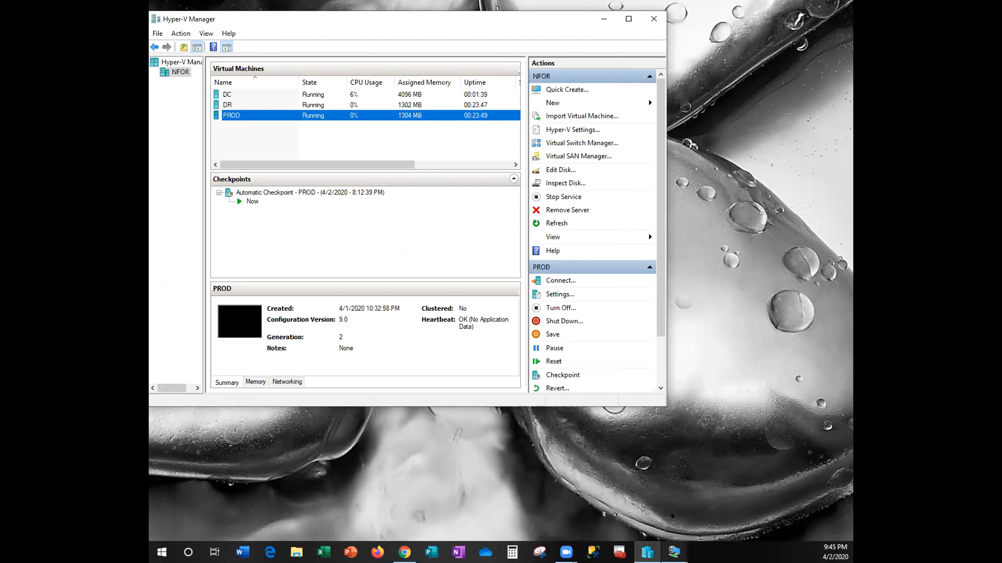
left_click(674, 552)
mouse_move(667, 498)
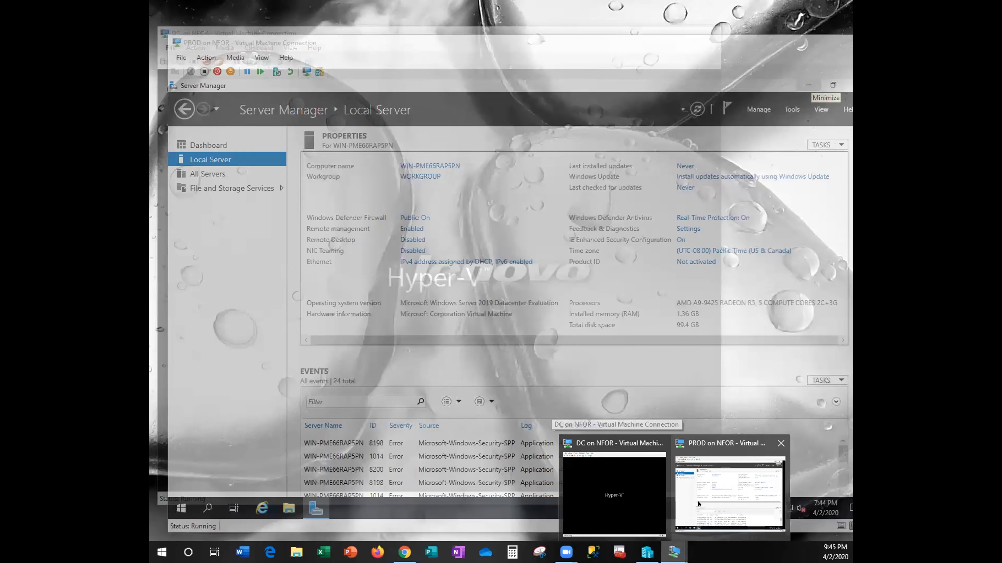
left_click(698, 504)
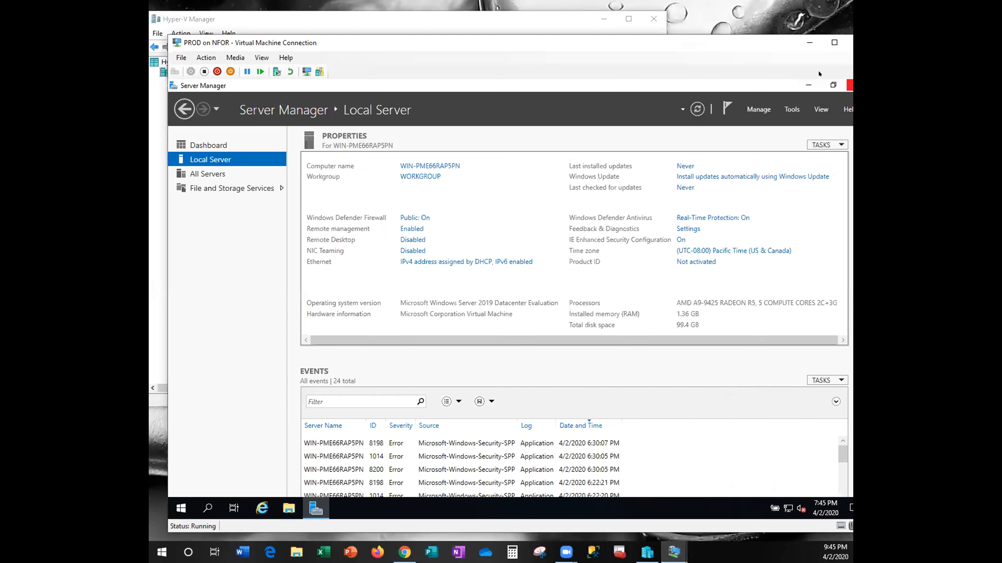
left_click(805, 84)
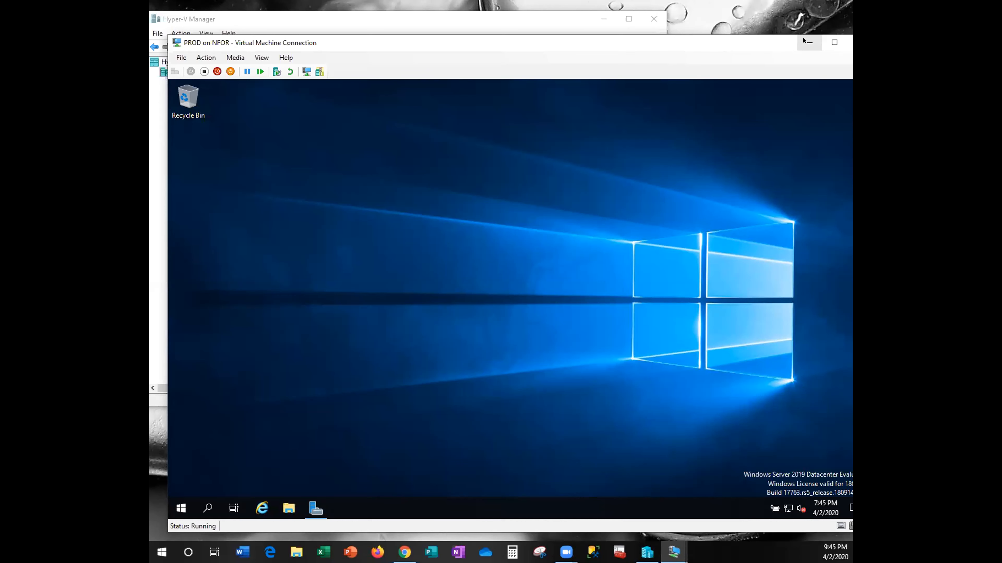
- Minimize the PROD window and connect to the DR virtual machine at 1280 by 800
left_click(809, 42)
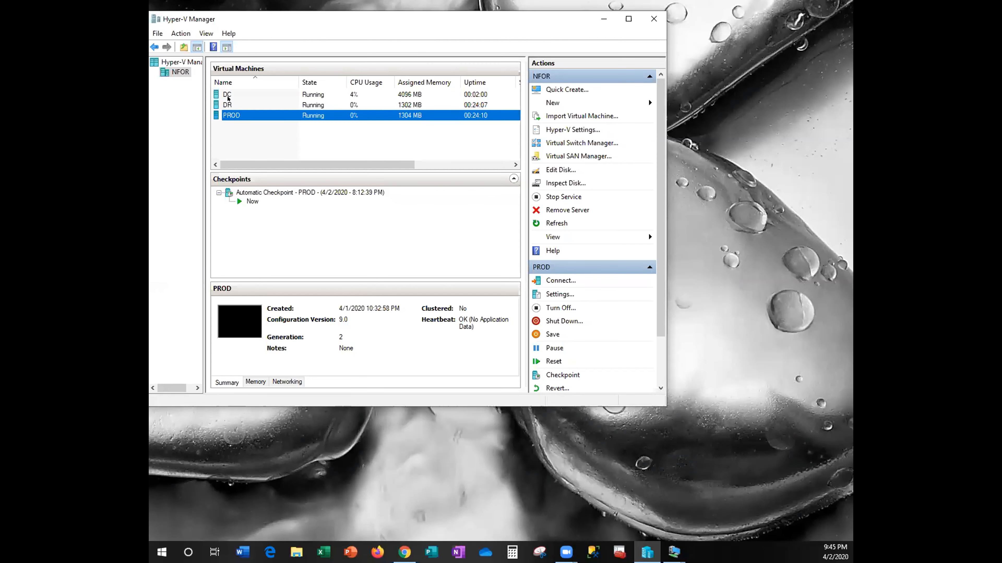
right_click(227, 101)
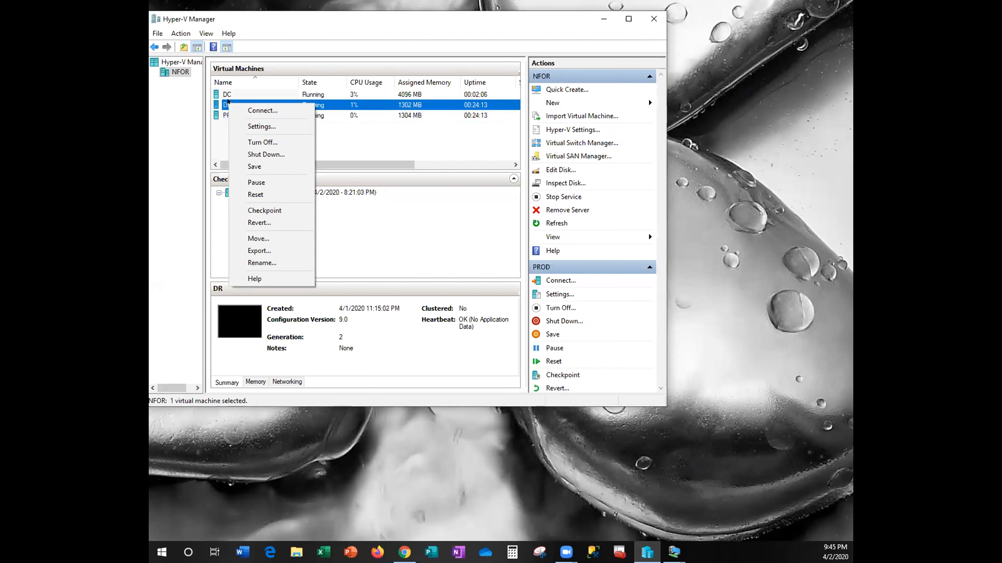
left_click(291, 110)
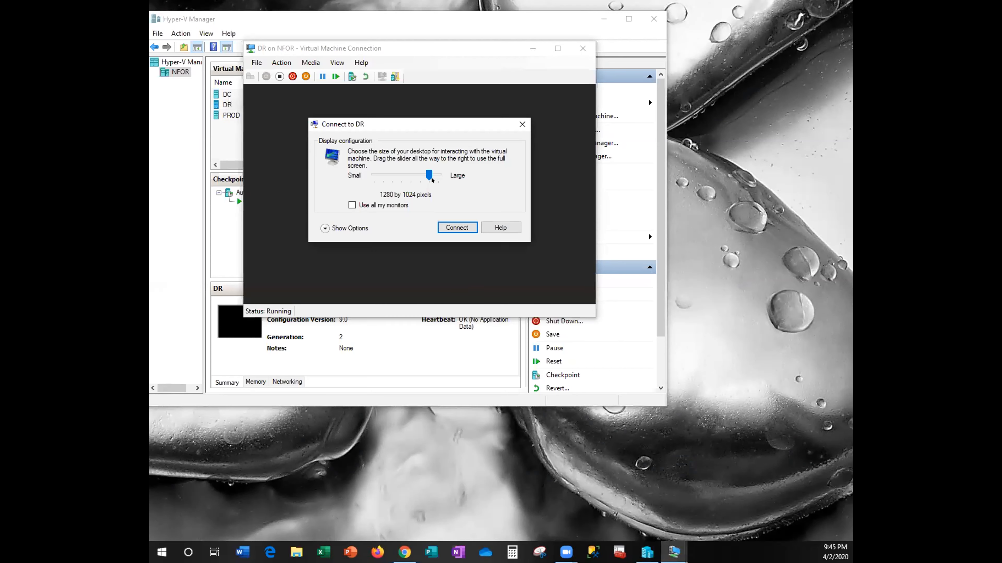
left_click_drag(430, 170, 423, 170)
left_click(448, 229)
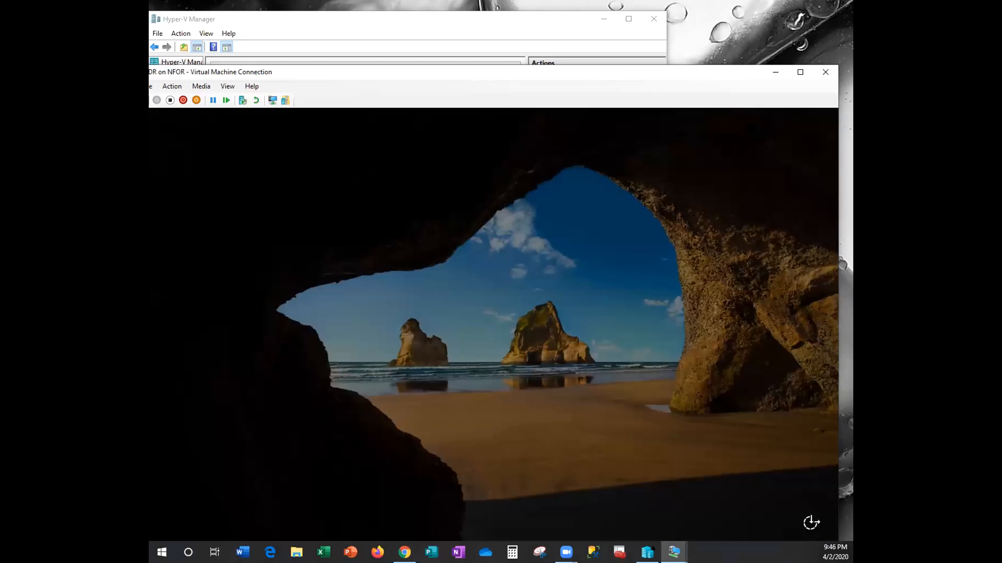
- Bring the DC guest window to the front from the taskbar previews
left_click(674, 552)
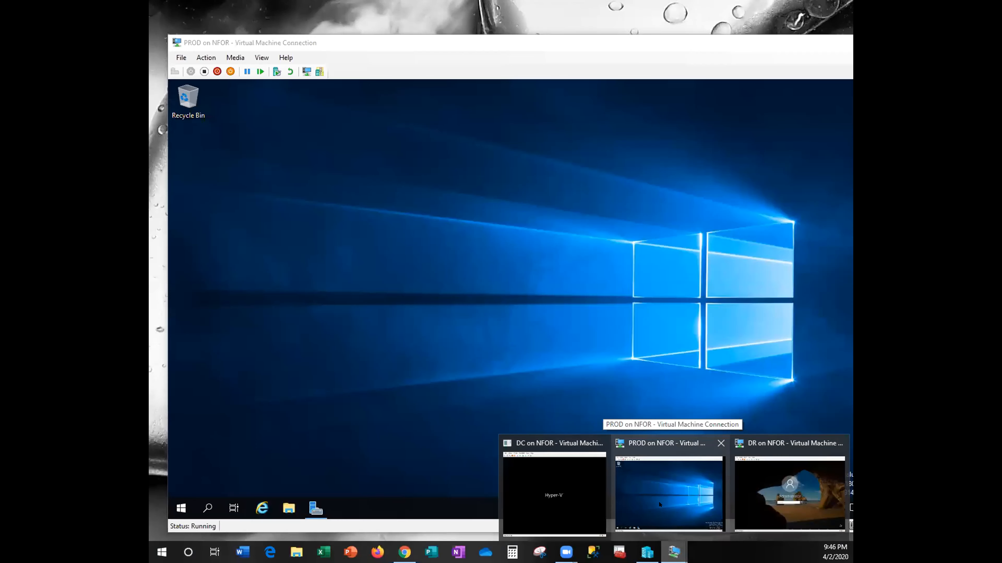
mouse_move(554, 493)
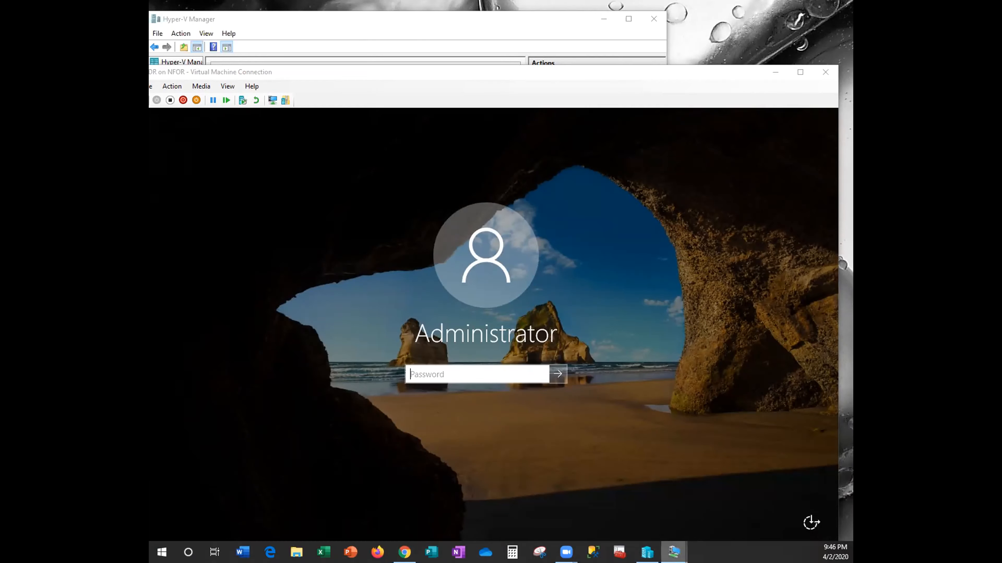
mouse_move(674, 552)
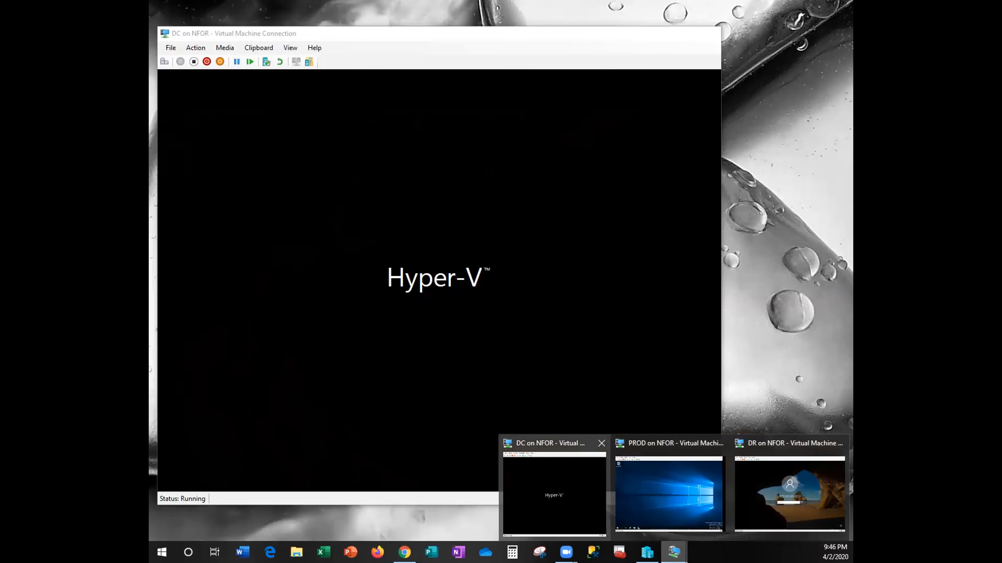
left_click(554, 494)
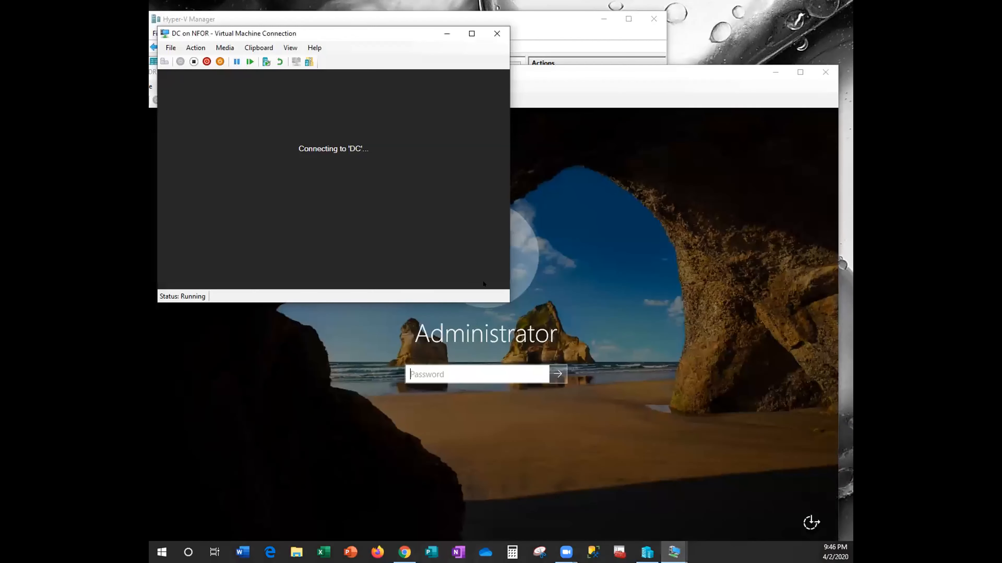
- Return to the DR guest and sign in with the Administrator password
left_click(409, 367)
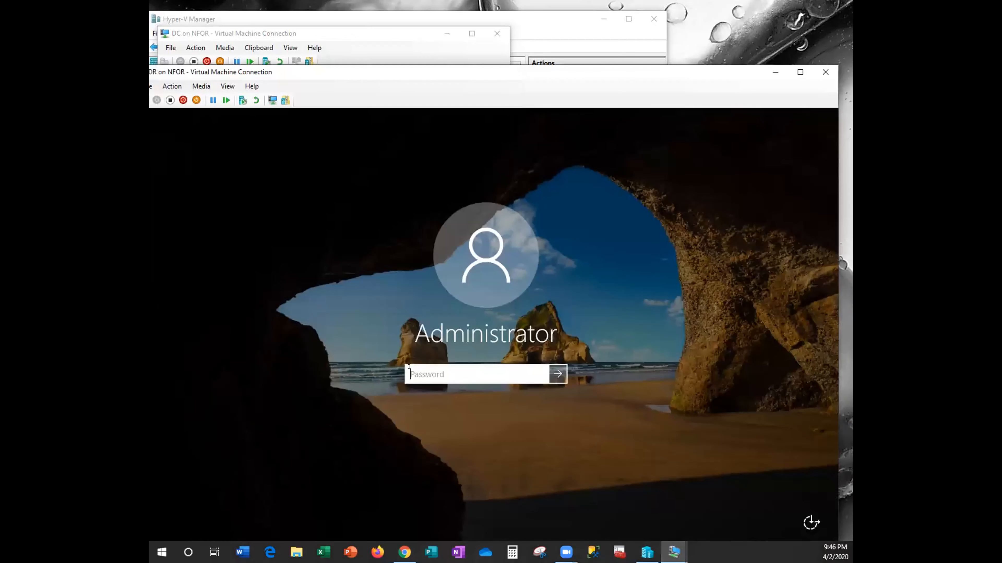
type("•••")
key("BackSpace")
key("BackSpace")
key("BackSpace")
type("•••••")
type("••••")
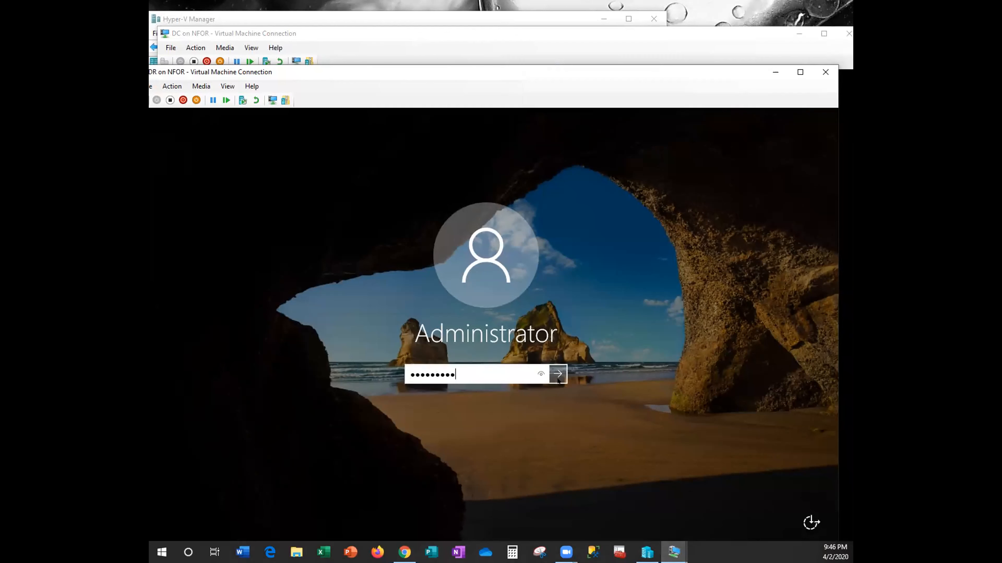
left_click(557, 378)
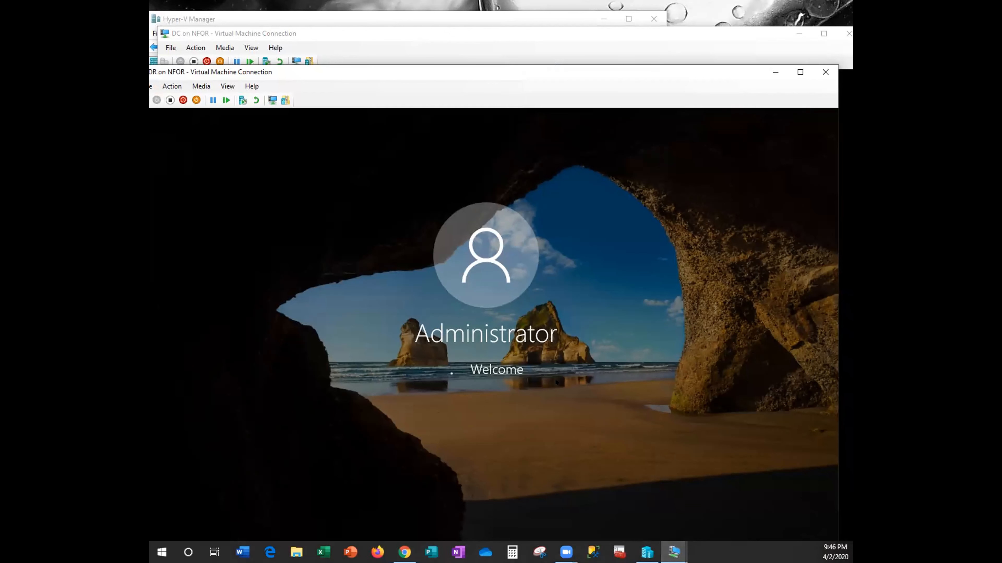
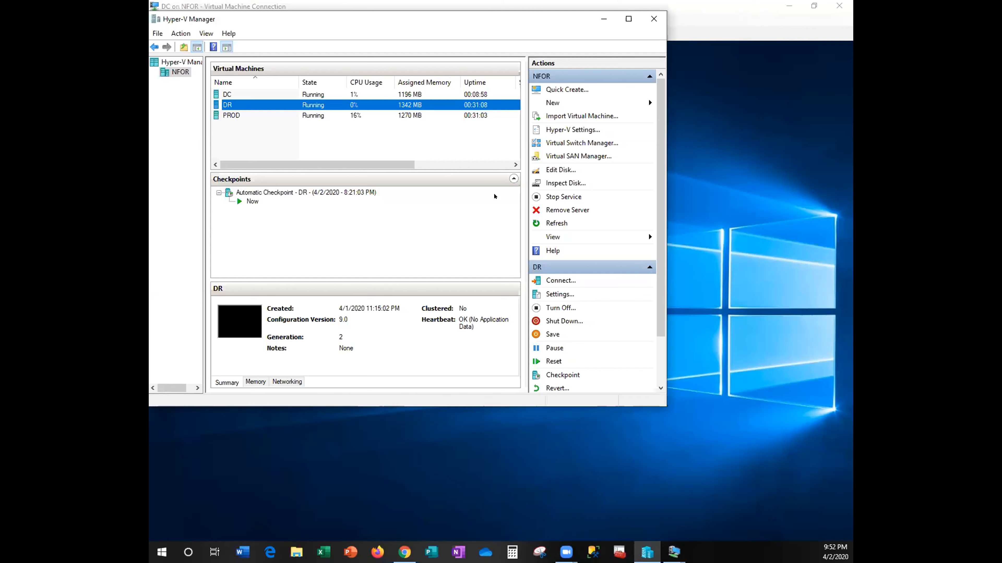
- Uncheck Enable virtual LAN identification on DC's network adapter and save with Apply and OK
right_click(317, 93)
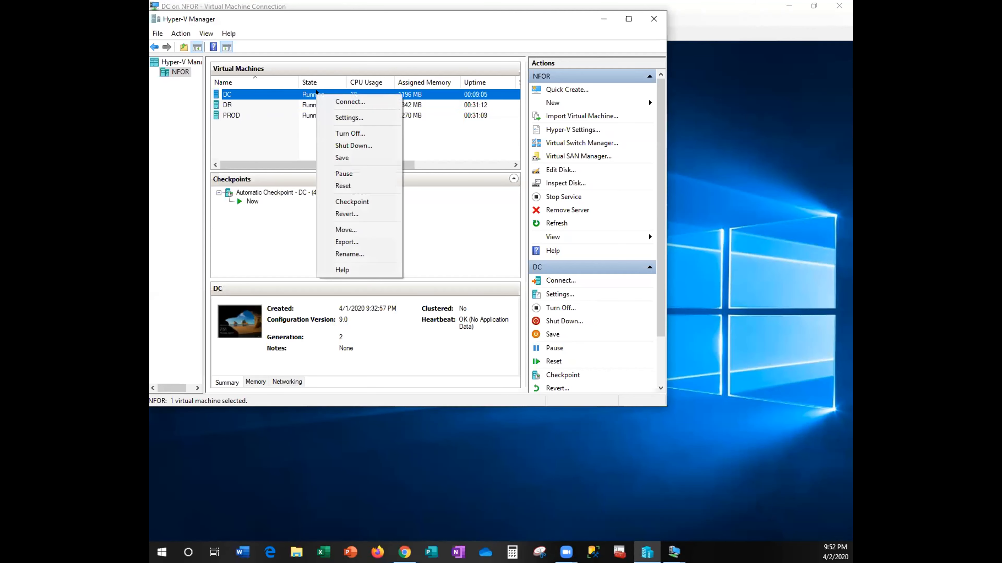
left_click(360, 118)
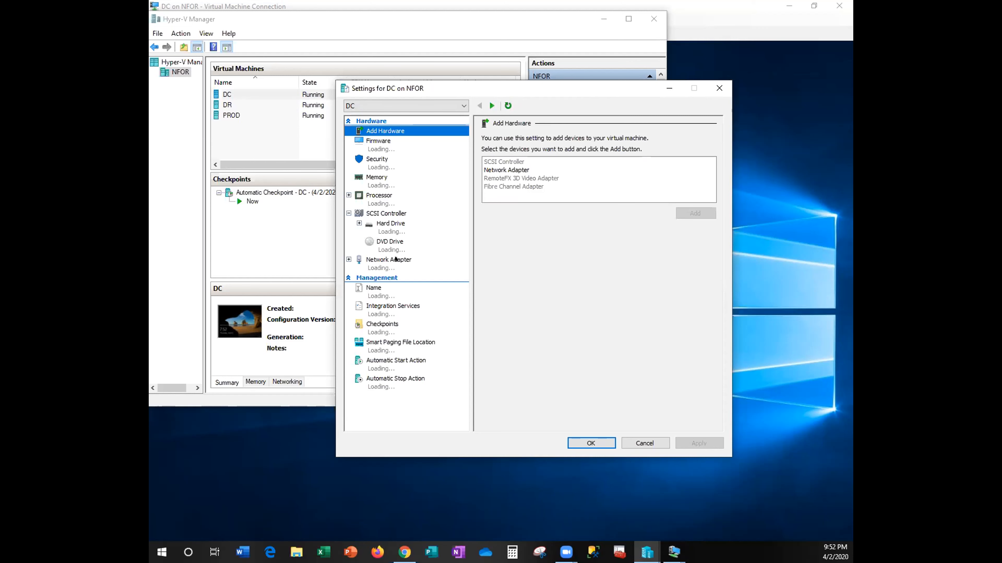
left_click(396, 259)
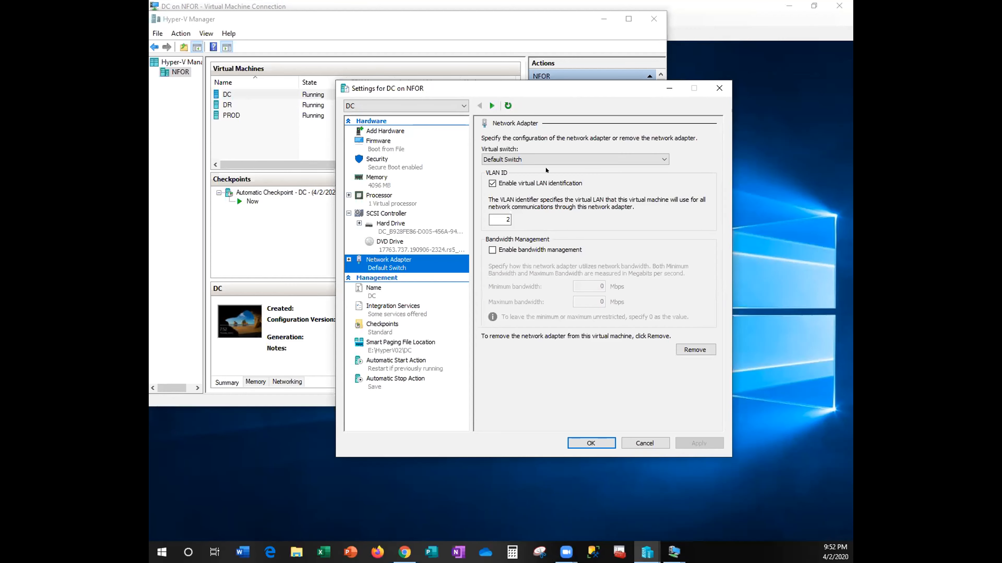
left_click(492, 183)
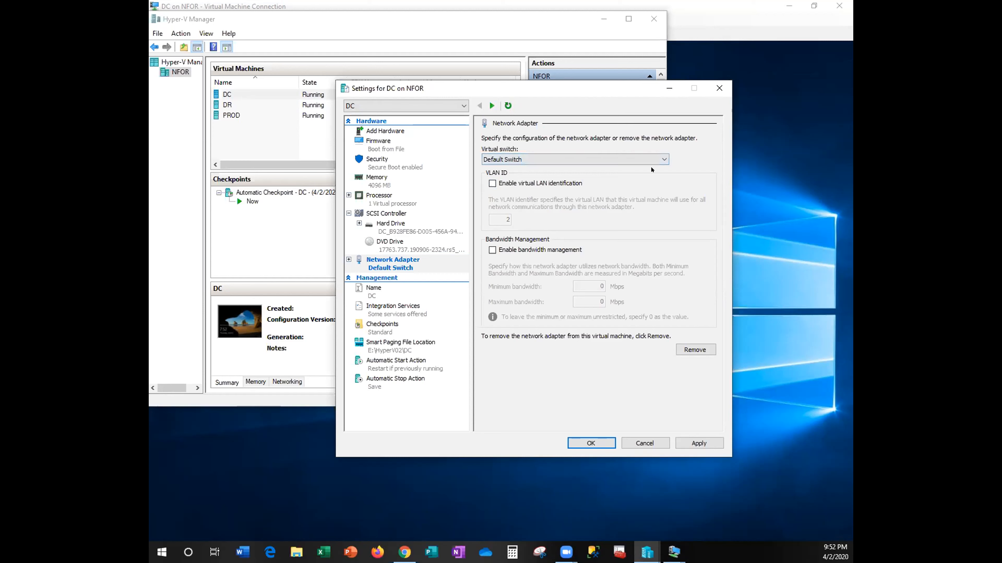
left_click(691, 440)
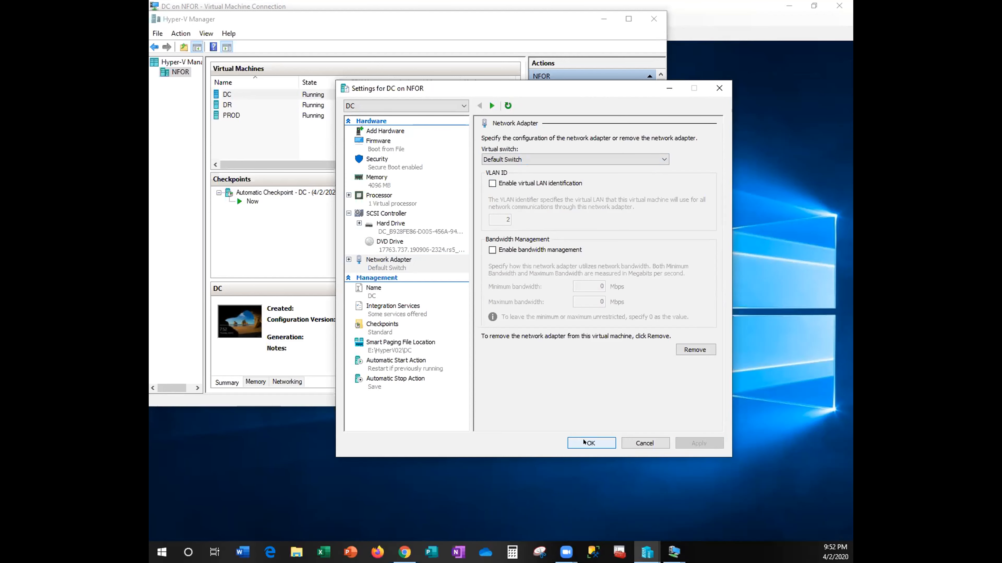
left_click(584, 437)
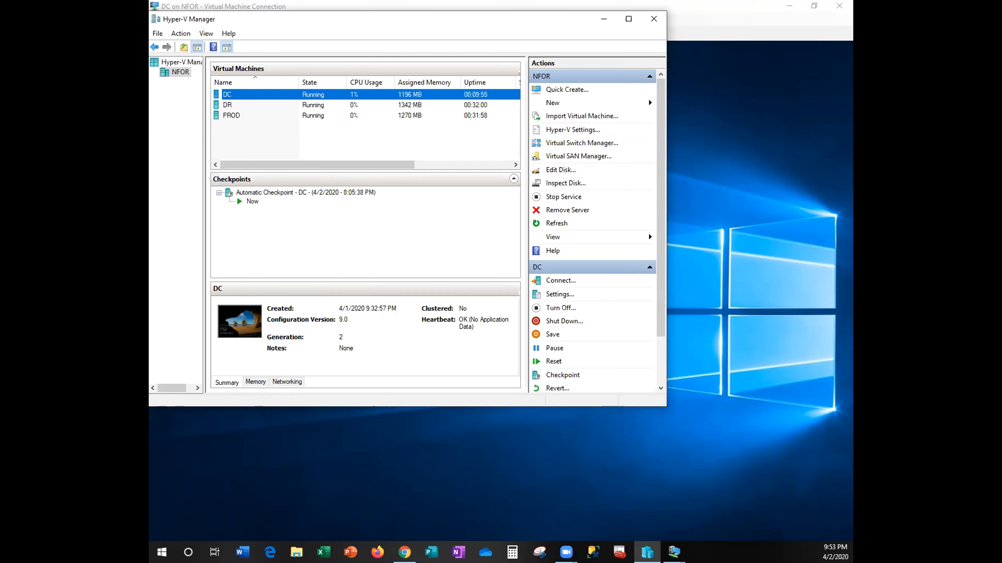
- Bring the DC connection window forward and restore it to a smaller size
key("alt+Tab")
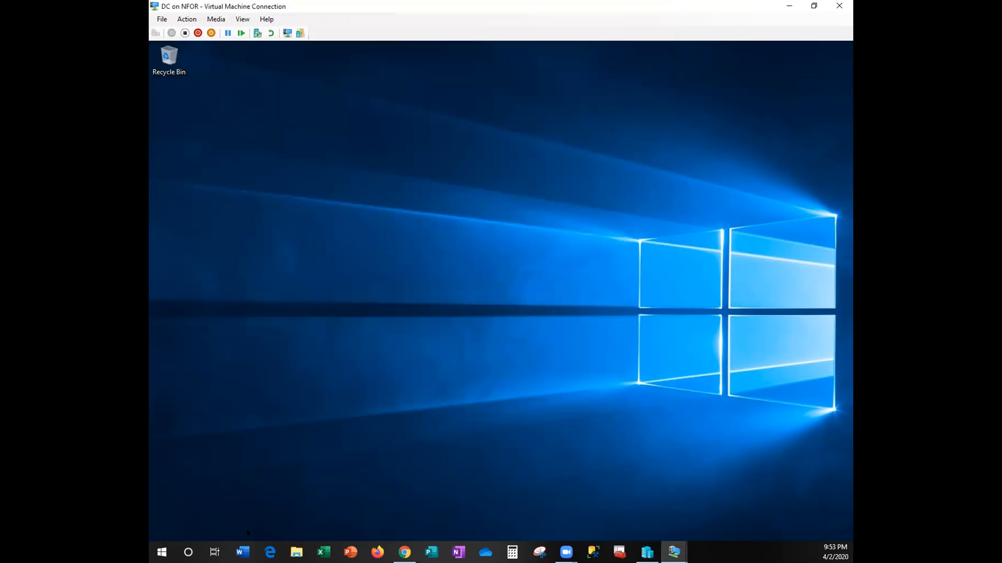
left_click(159, 548)
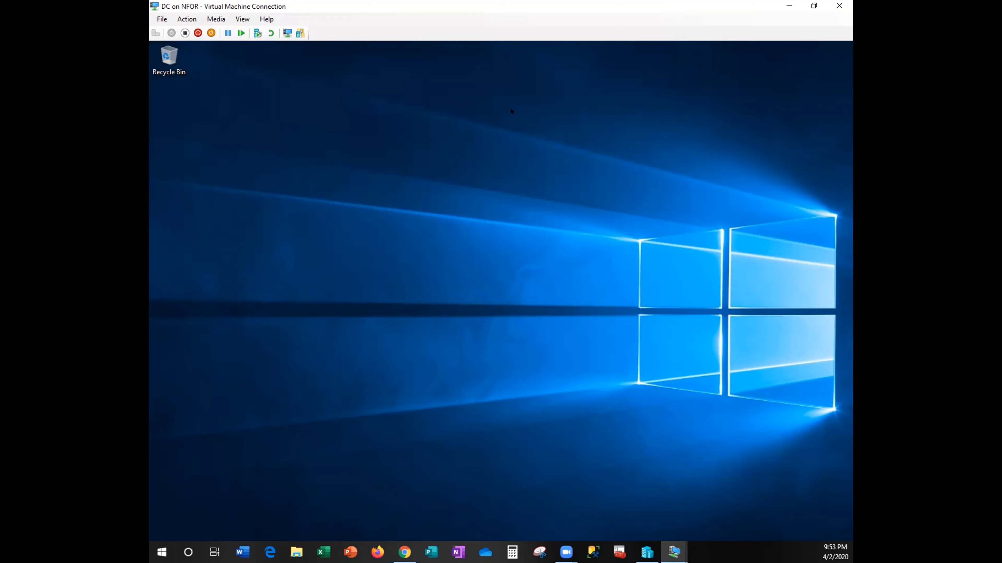
double_click(715, 2)
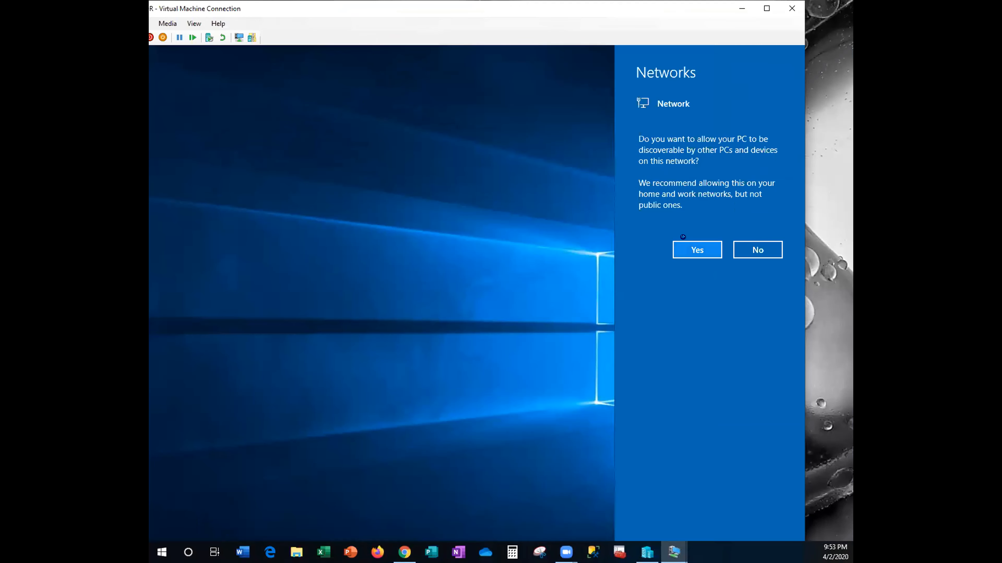
- Answer Yes to make DC discoverable on the network, then show its console maximized full screen
left_click(677, 245)
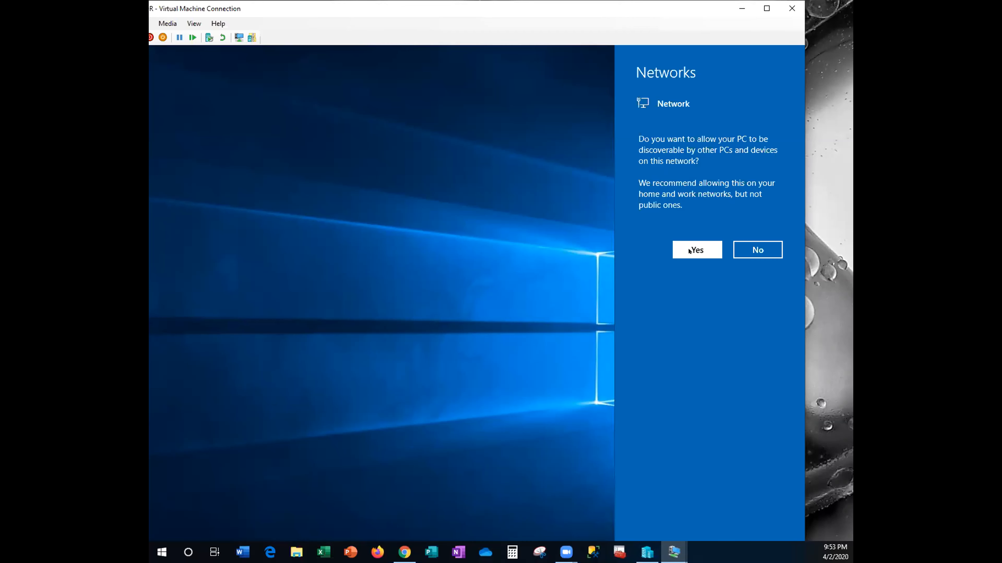
left_click(689, 251)
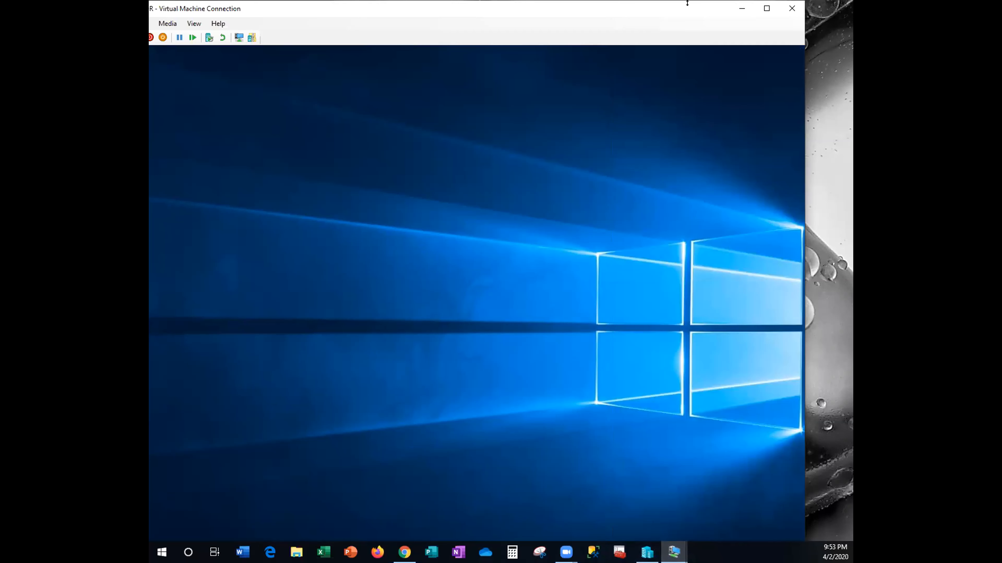
left_click(766, 8)
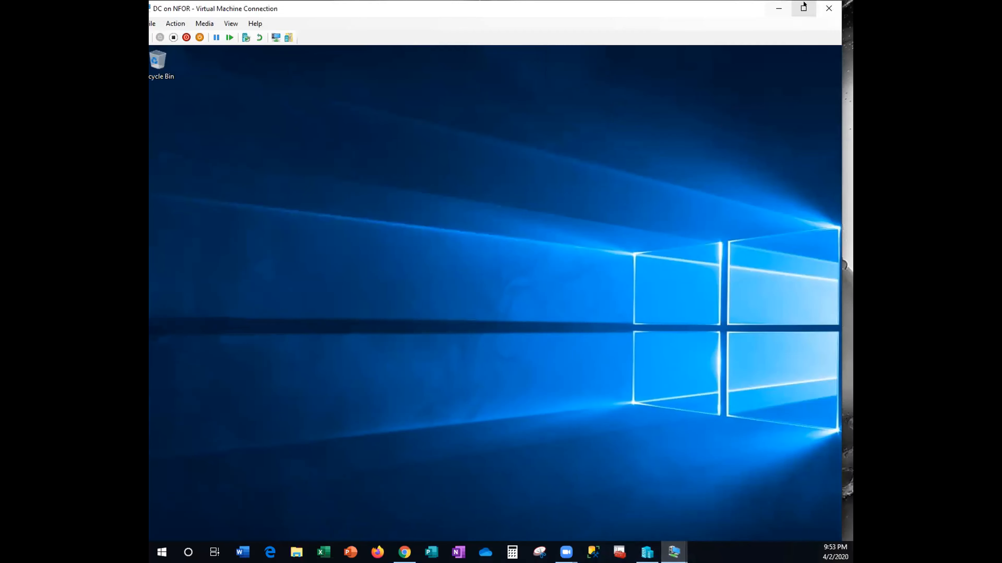
left_click(803, 7)
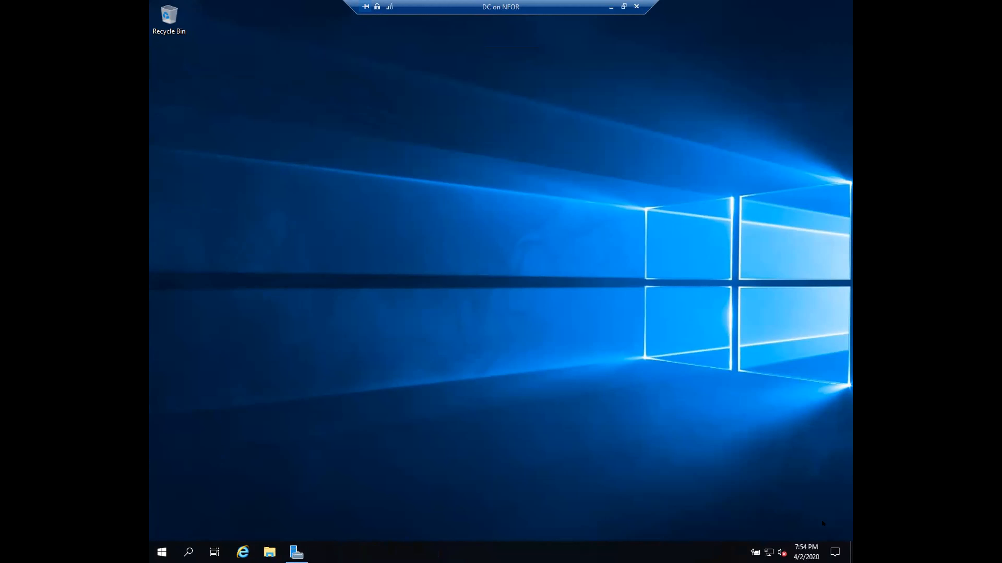
- Shut down the DC server from its Start menu, keeping Other (Unplanned) as the reason
left_click(153, 543)
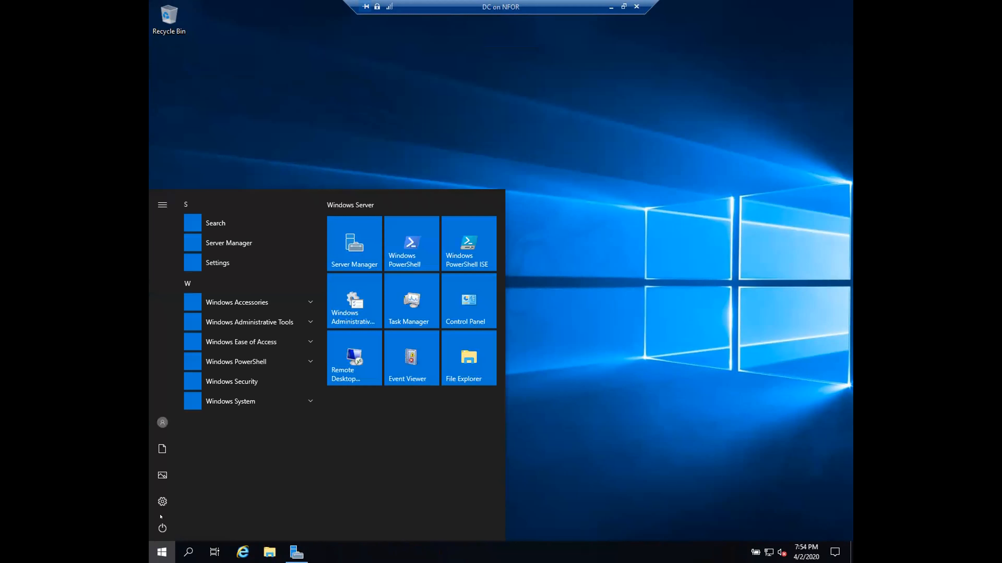
left_click(161, 524)
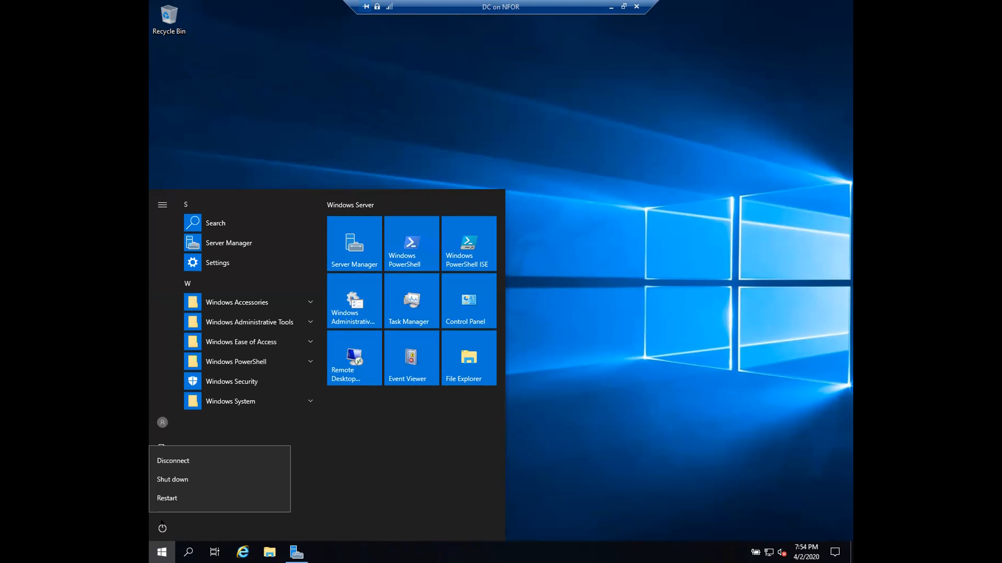
left_click(186, 497)
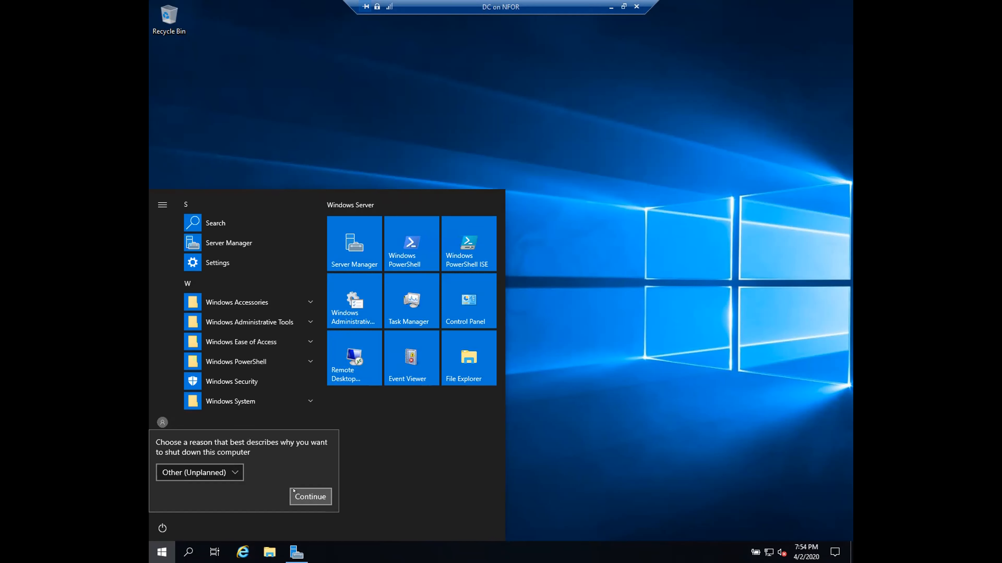
left_click(295, 493)
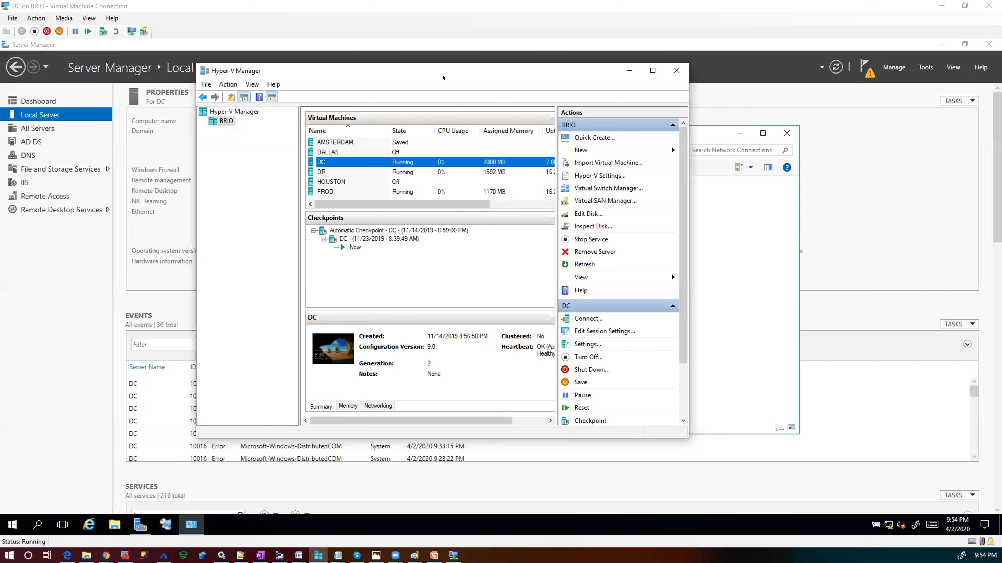
- Maximize Hyper-V Manager, then bring the Notes file with the IP addresses forward
left_click(644, 80)
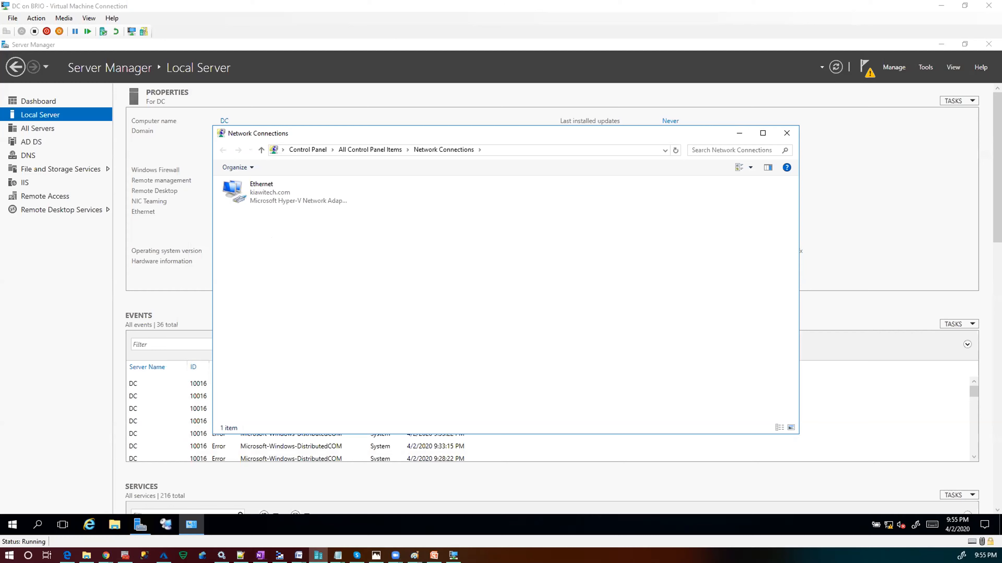
left_click(241, 555)
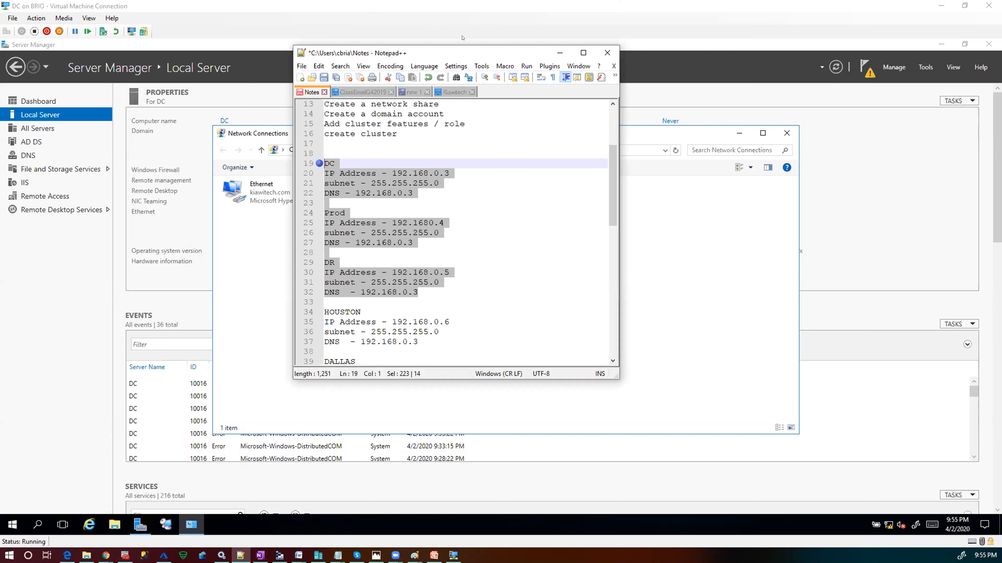
left_click(345, 139)
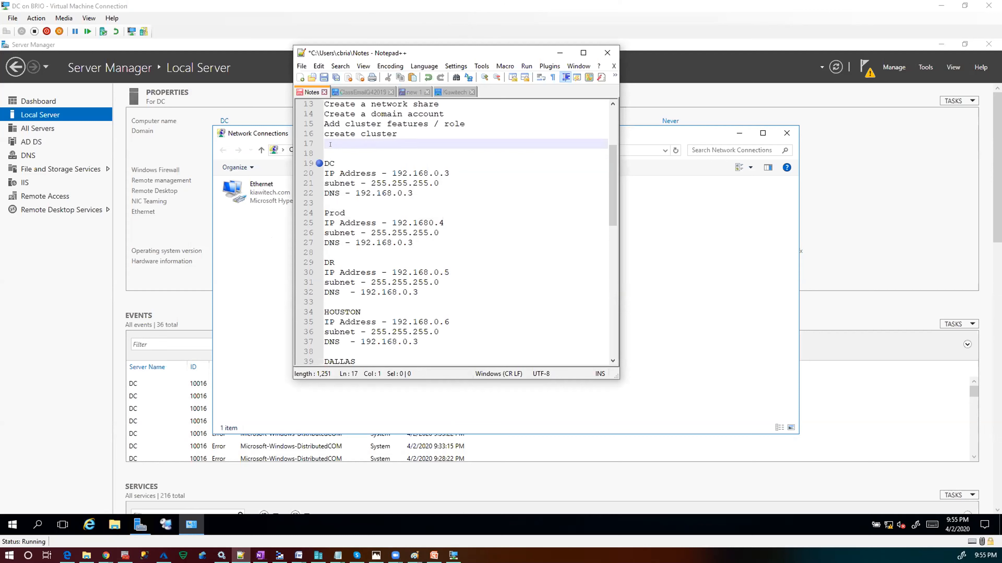
- Add to-do lines 'change nw to inter/ext', 'go to hyp' and 'right cli', then minimize Notepad++
type("change mn")
key("BackSpace")
key("BackSpace")
type("n")
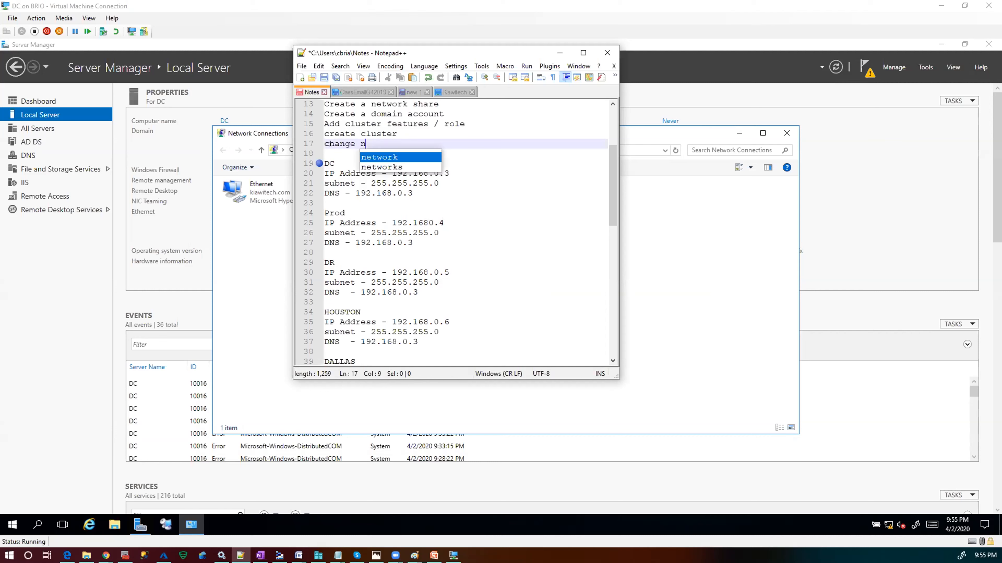
type("w to int")
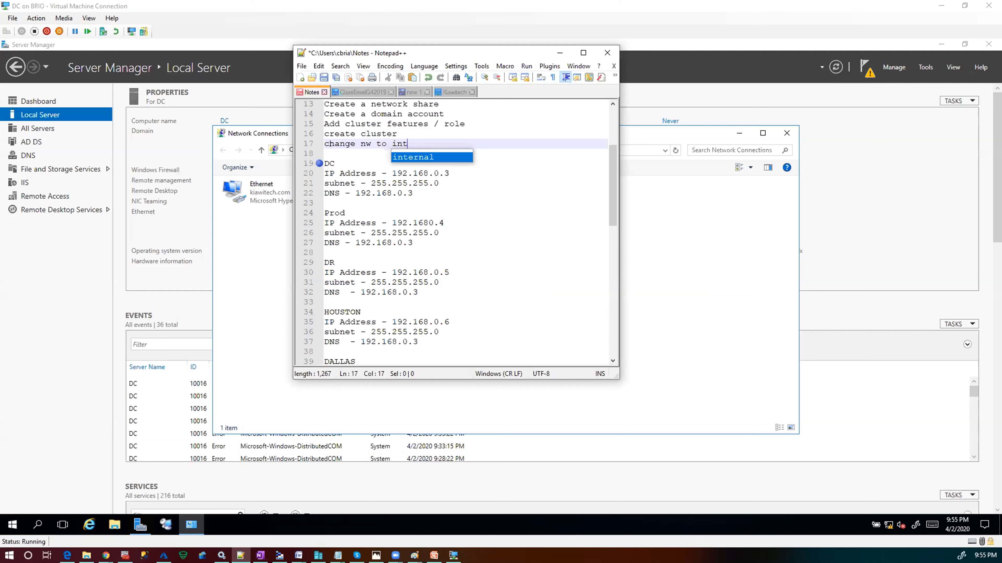
type("er/ext")
key("Return")
type("go to ")
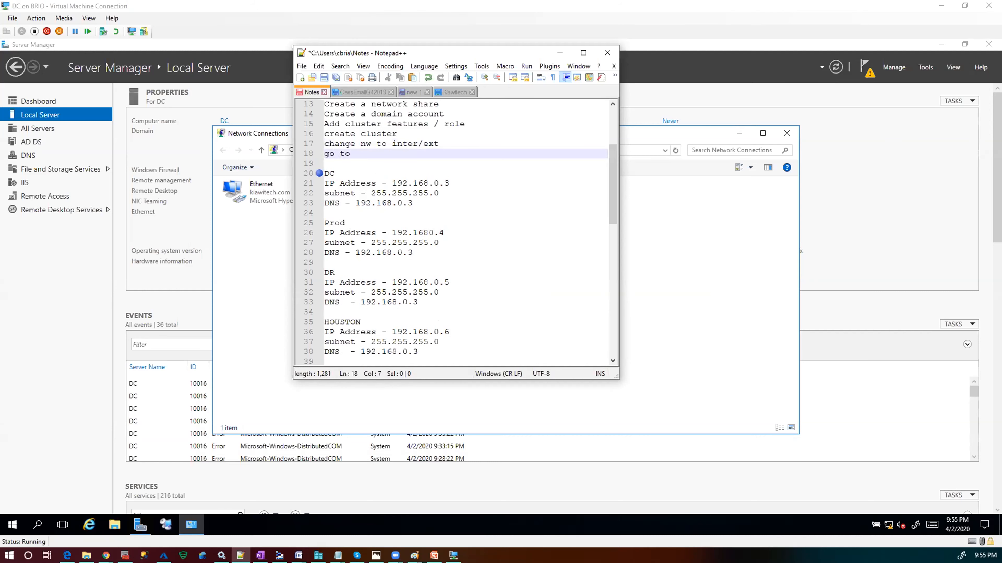
type("hyp")
key("Return")
type("righ")
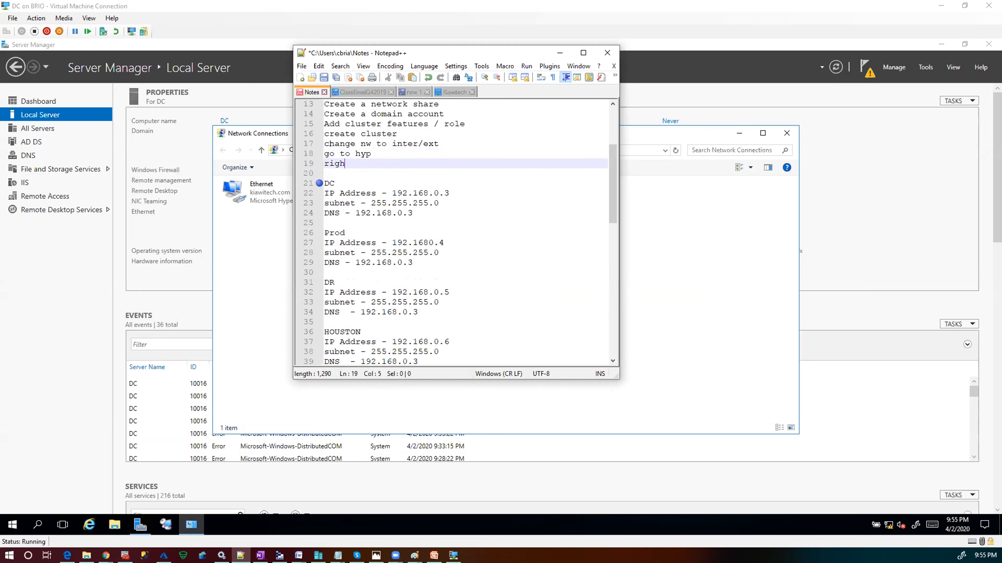
type("t cli")
key("Return")
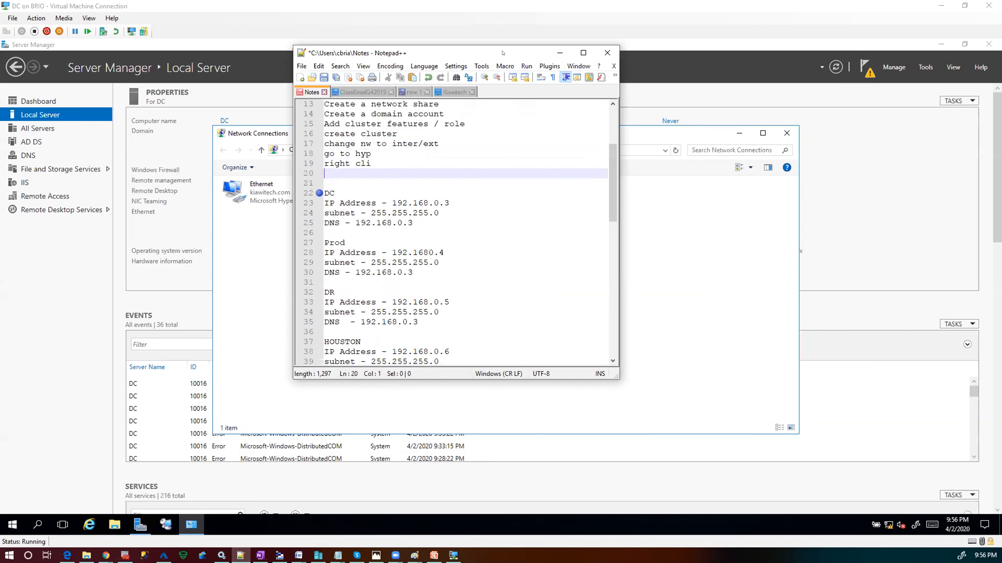
left_click(559, 52)
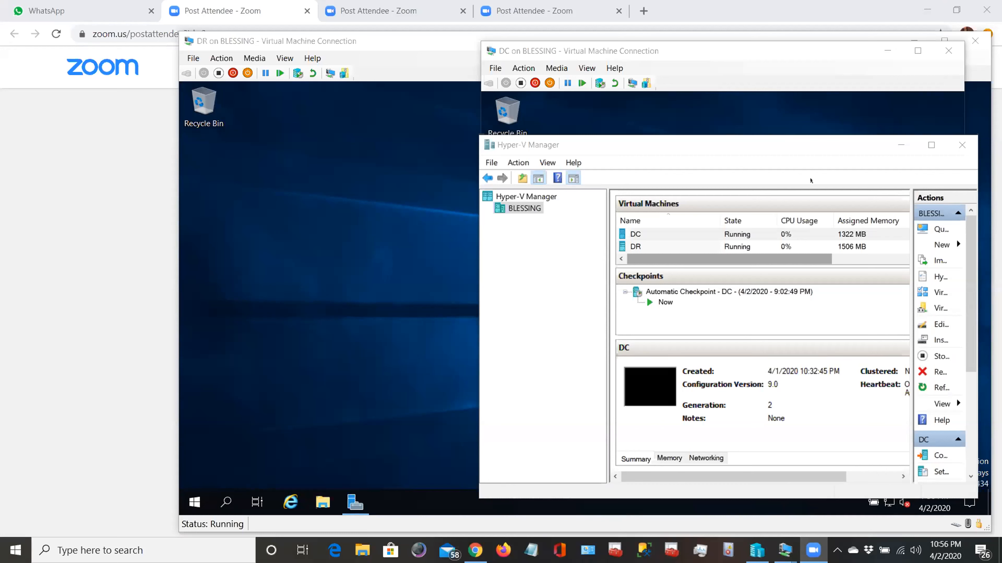
- Maximize Hyper-V Manager and switch DC's network adapter from EXTERNAL to the INTERNAL virtual switch
left_click(810, 179)
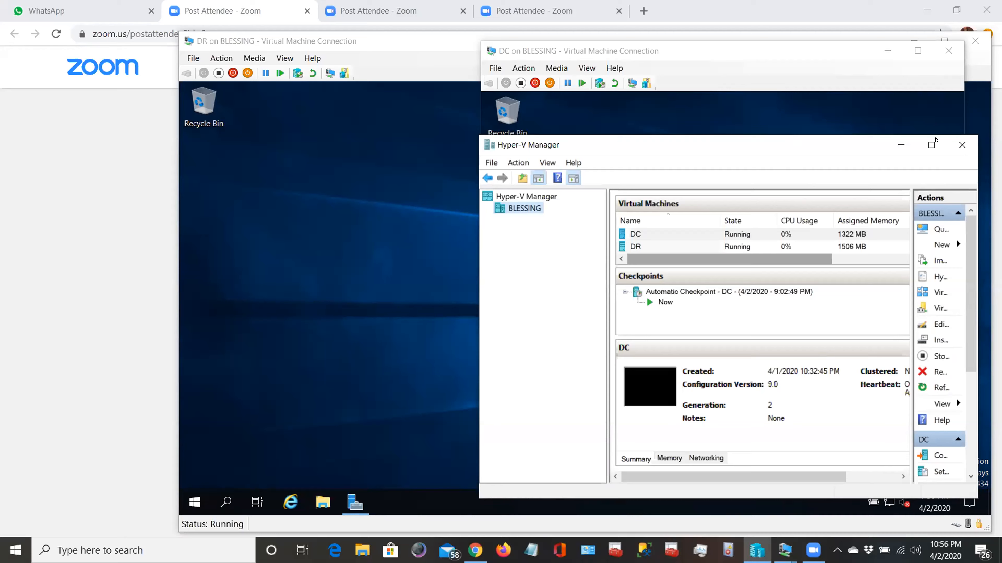
left_click(931, 145)
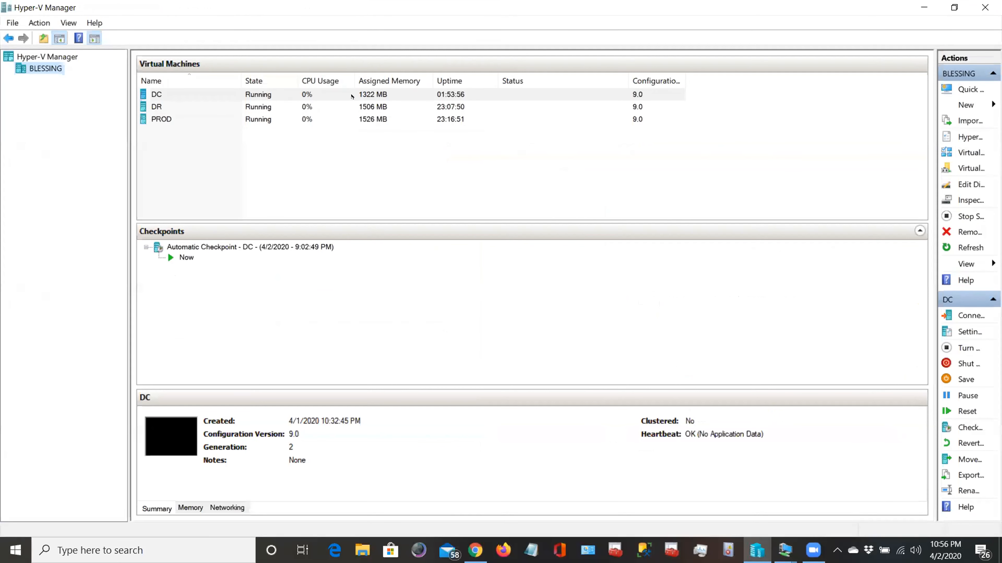
left_click(337, 94)
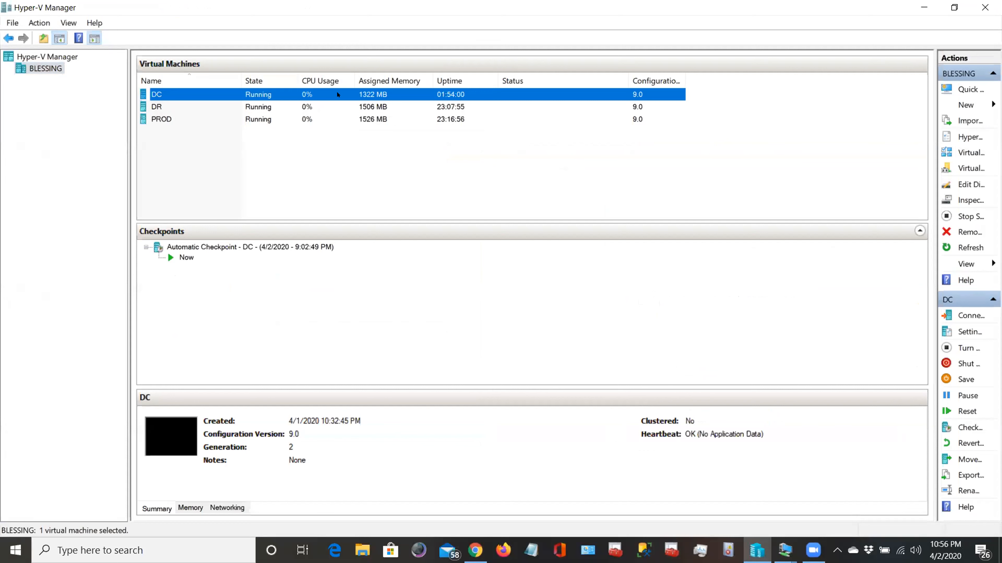
right_click(353, 96)
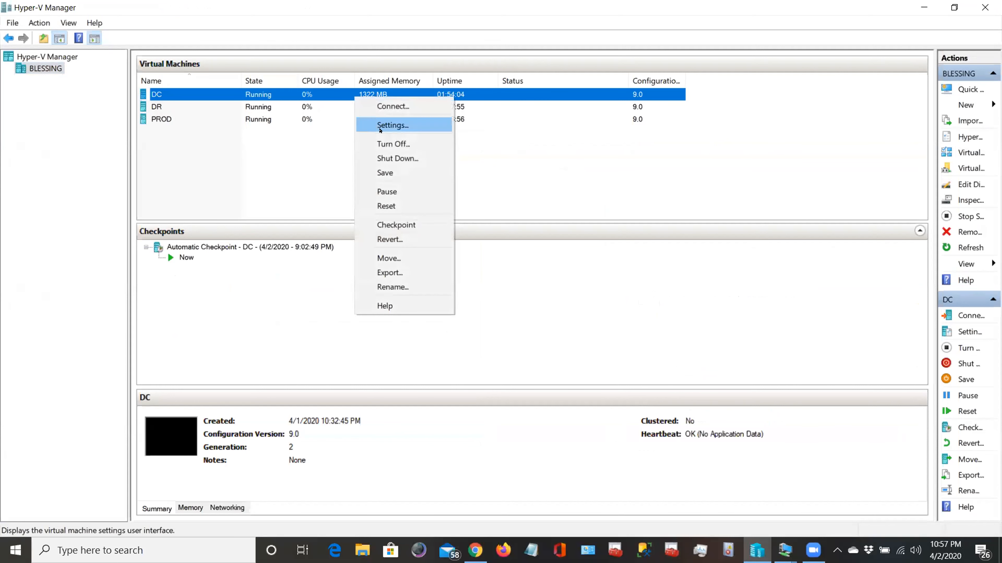
left_click(385, 121)
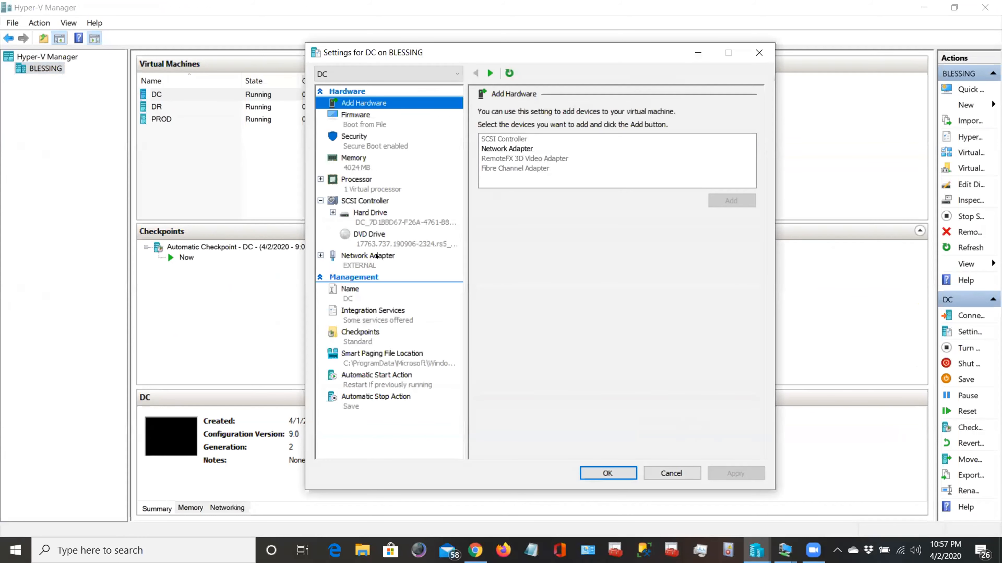
left_click(376, 256)
left_click(695, 136)
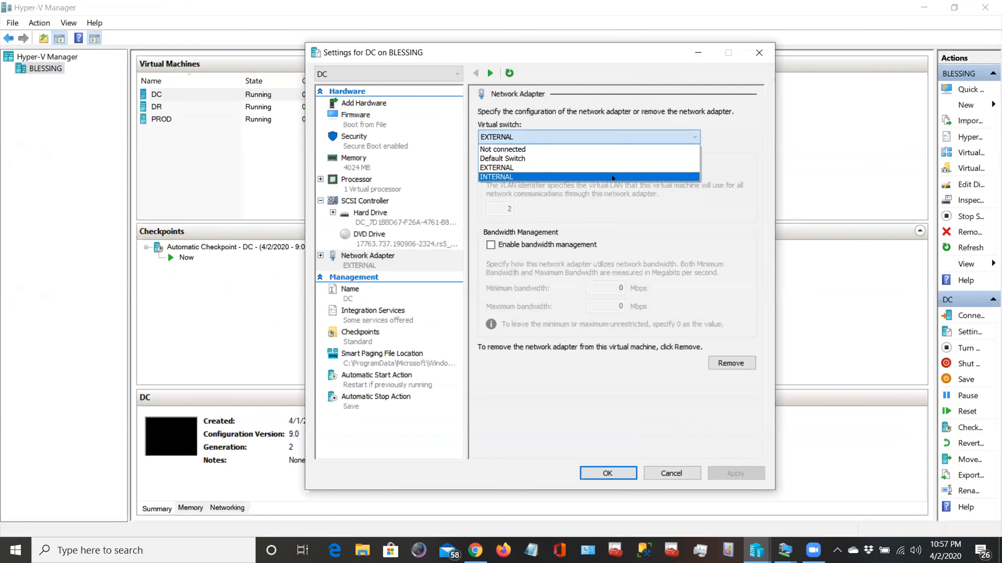
left_click(613, 176)
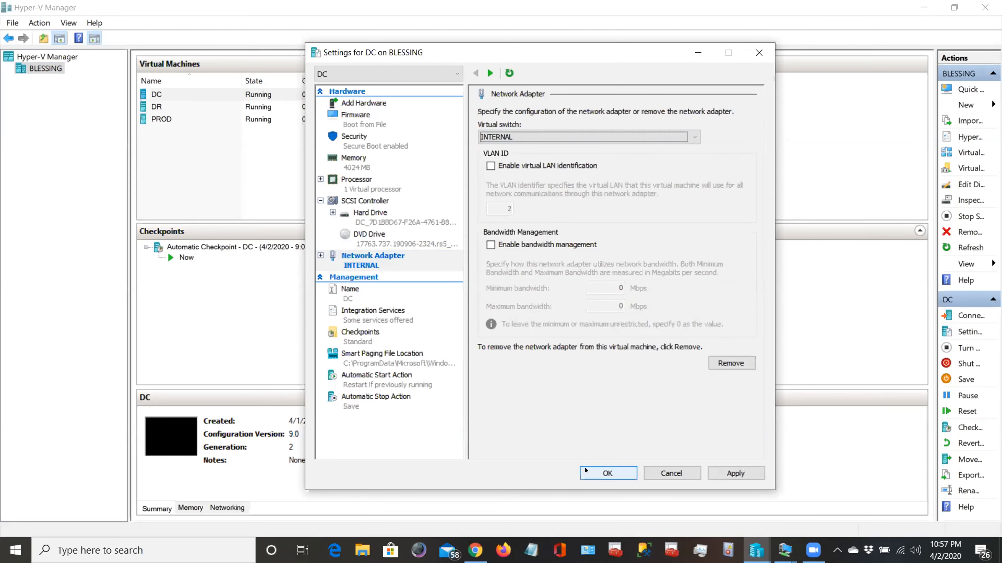
left_click(581, 473)
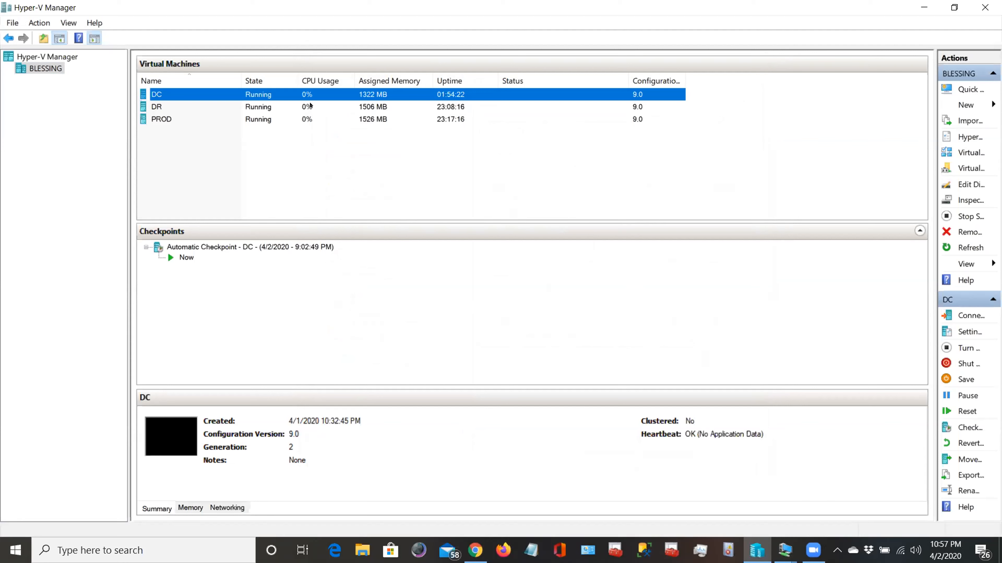
- Point DR's network adapter at the INTERNAL virtual switch, applying and closing its settings
right_click(310, 105)
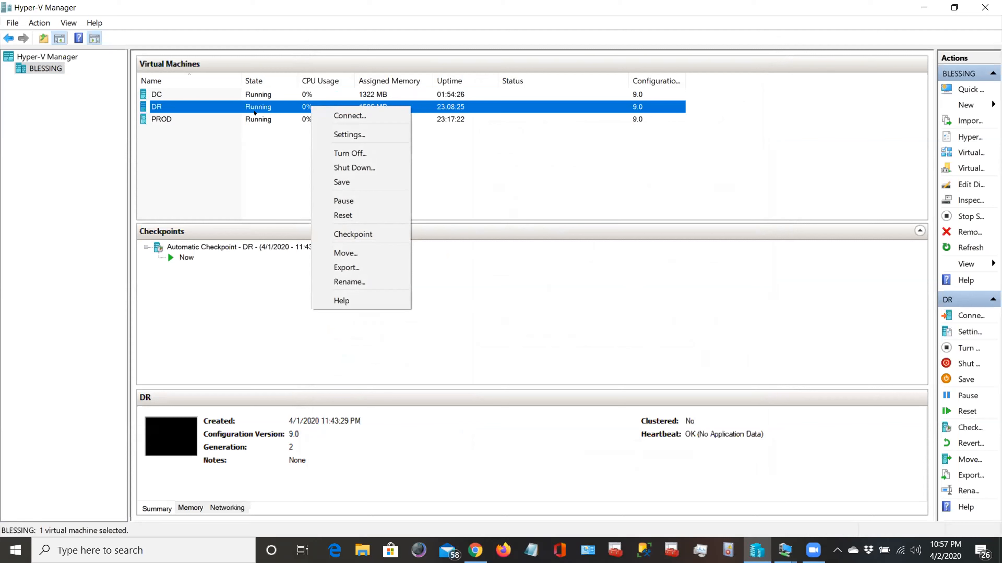
left_click(253, 111)
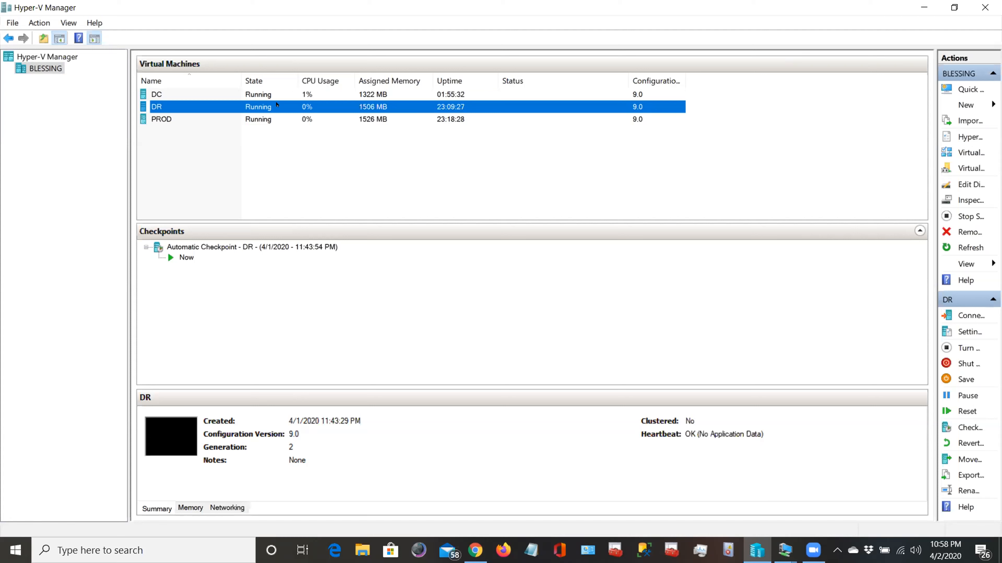
right_click(278, 104)
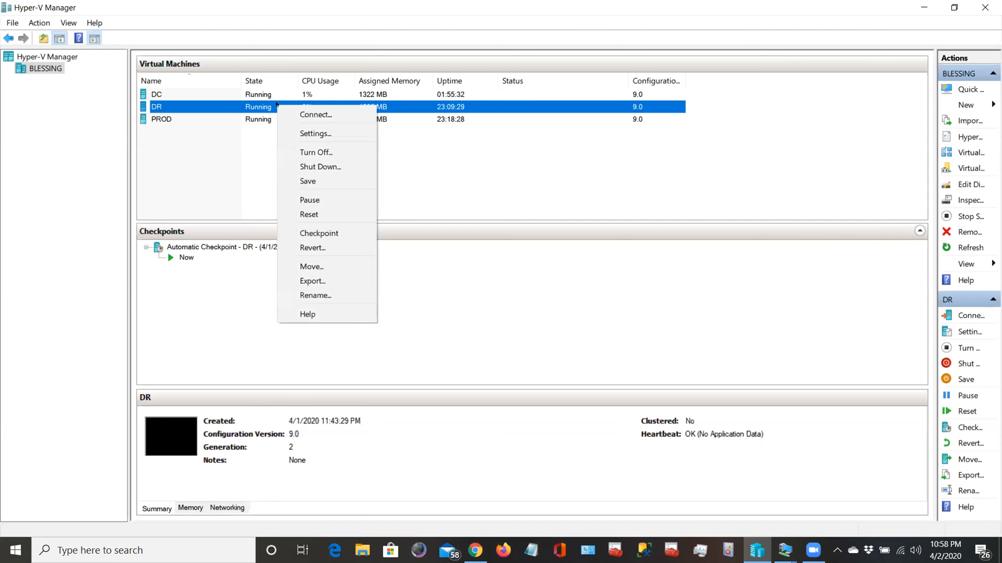
left_click(327, 134)
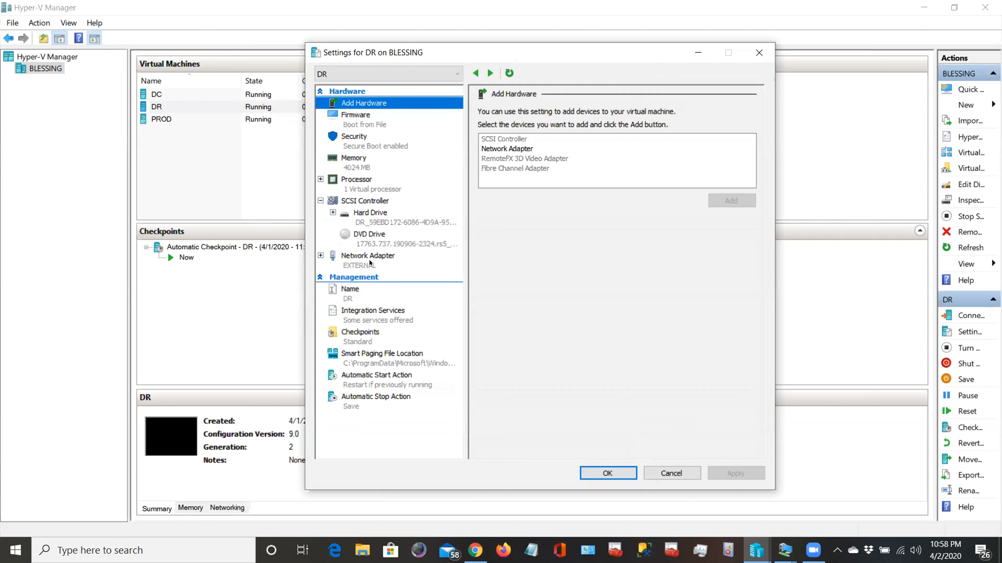
left_click(370, 263)
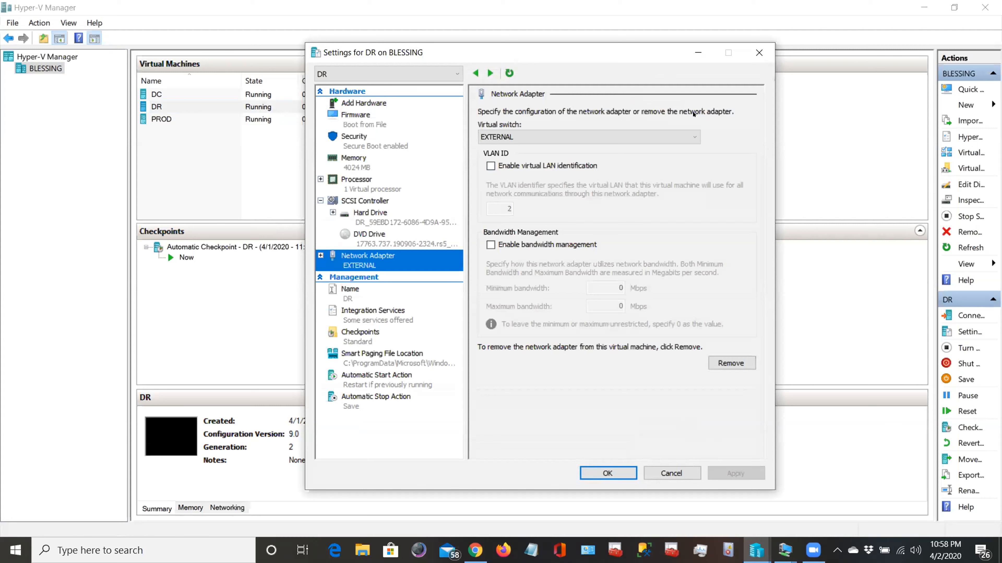
left_click(694, 137)
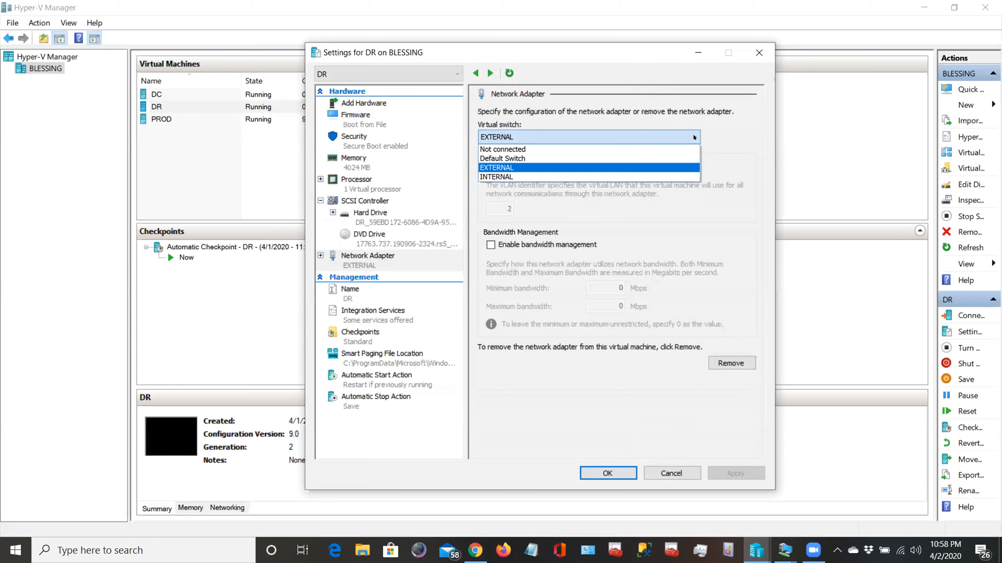
left_click(644, 177)
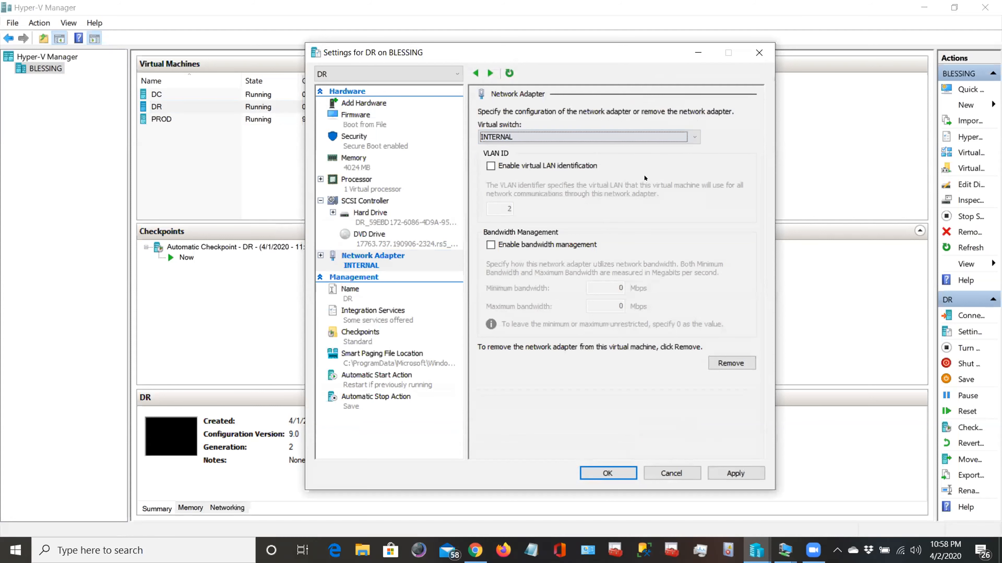
left_click(730, 473)
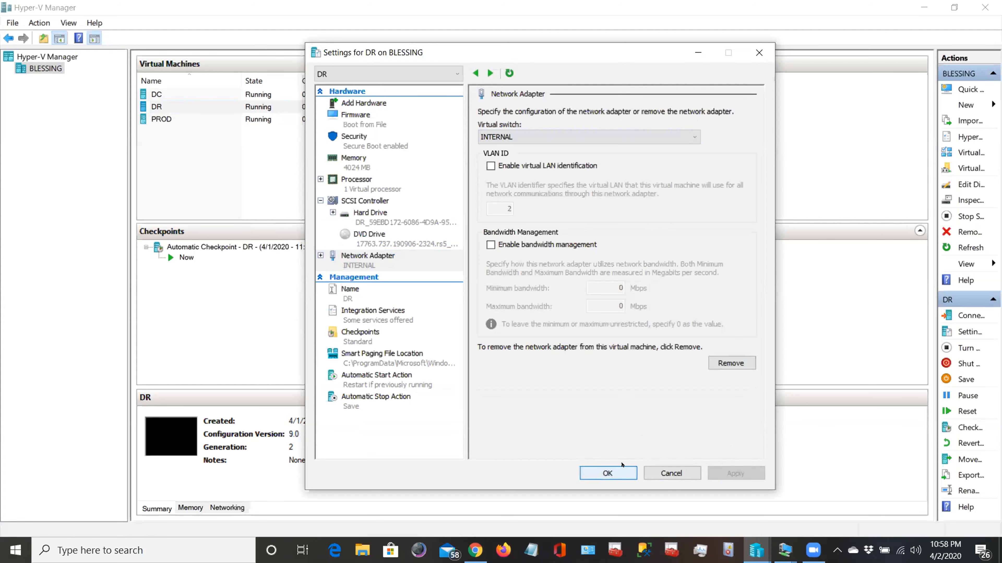
left_click(621, 469)
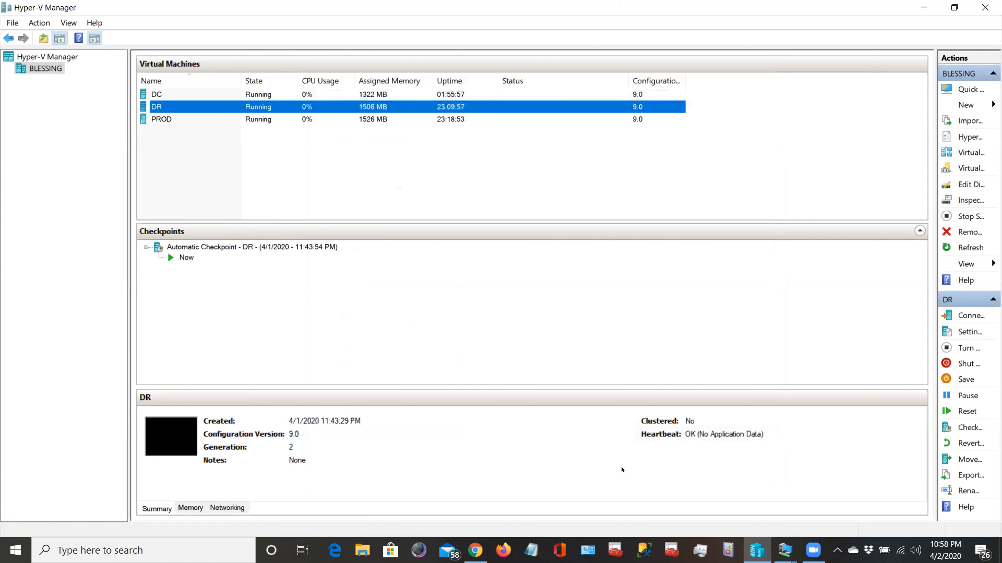
- Choose INTERNAL as the virtual switch for PROD's network adapter and apply it
right_click(302, 120)
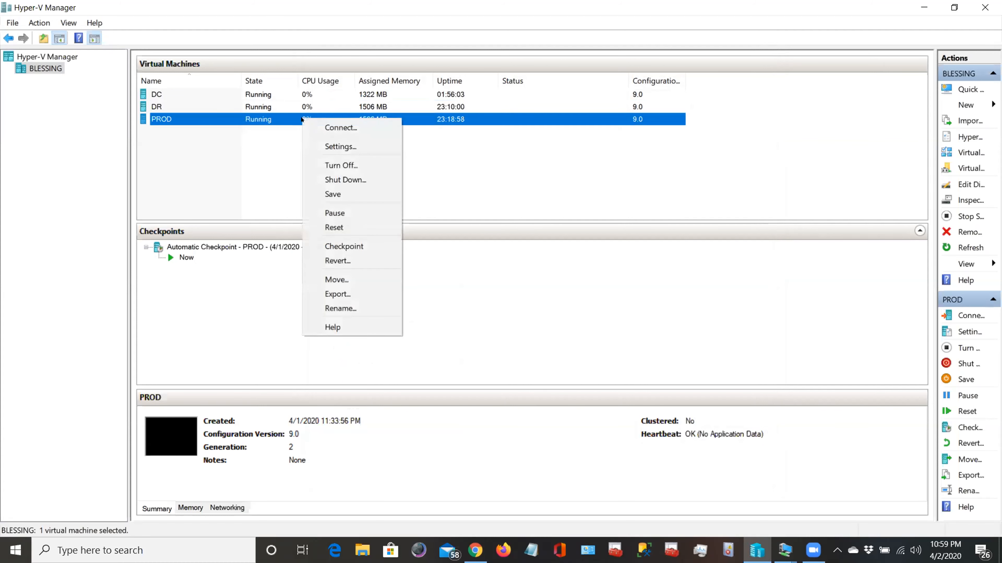
left_click(328, 146)
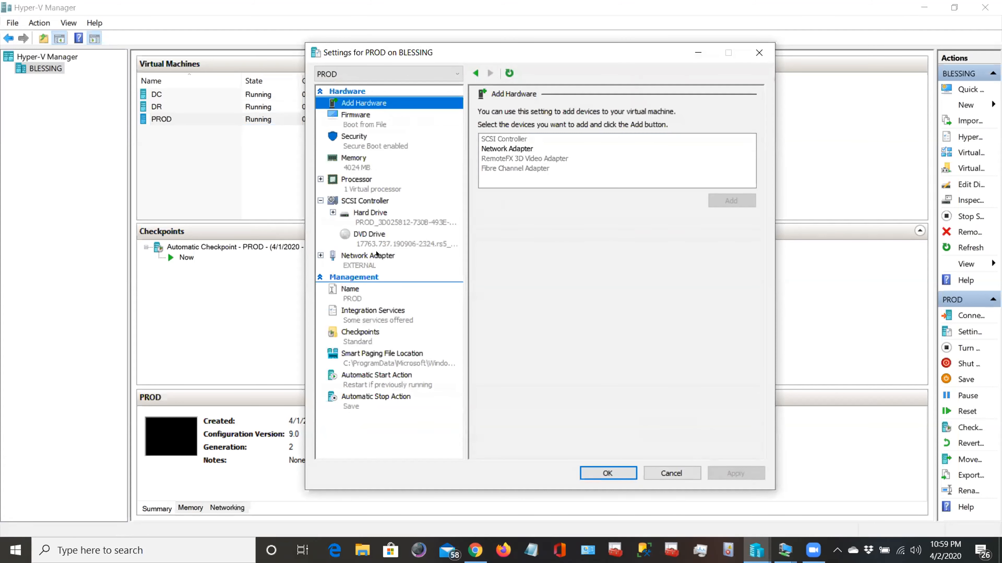
left_click(377, 256)
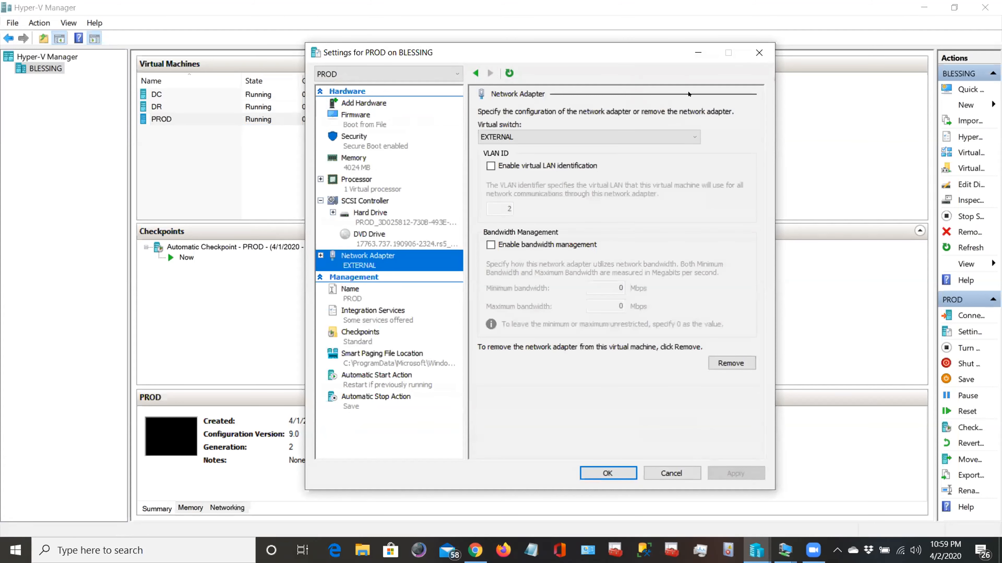
left_click(688, 137)
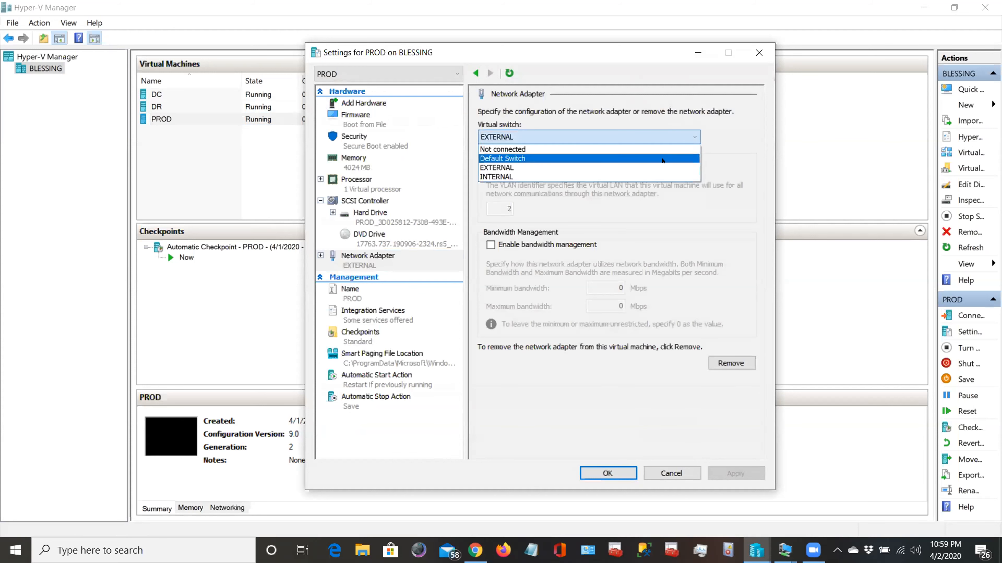
left_click(652, 177)
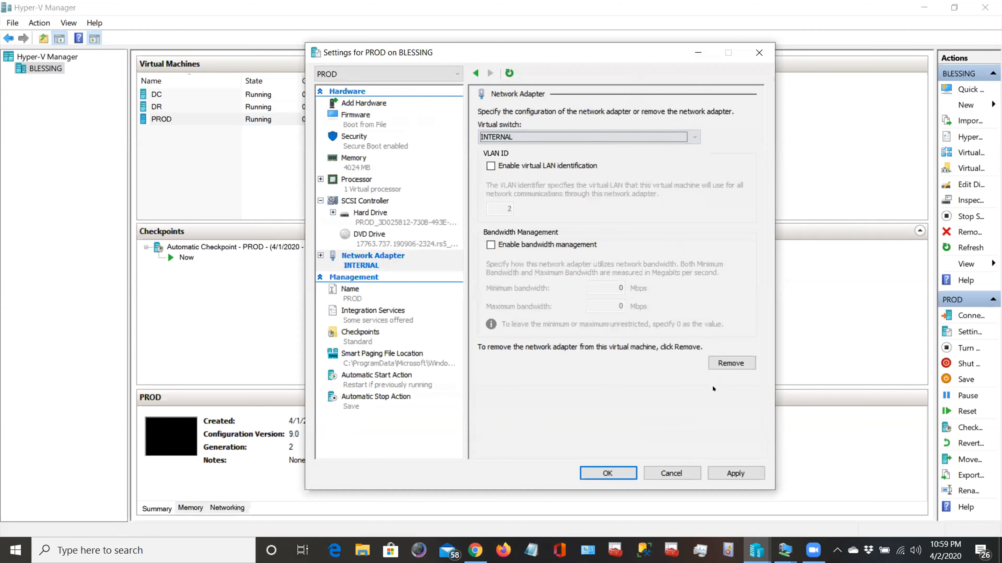
left_click(712, 473)
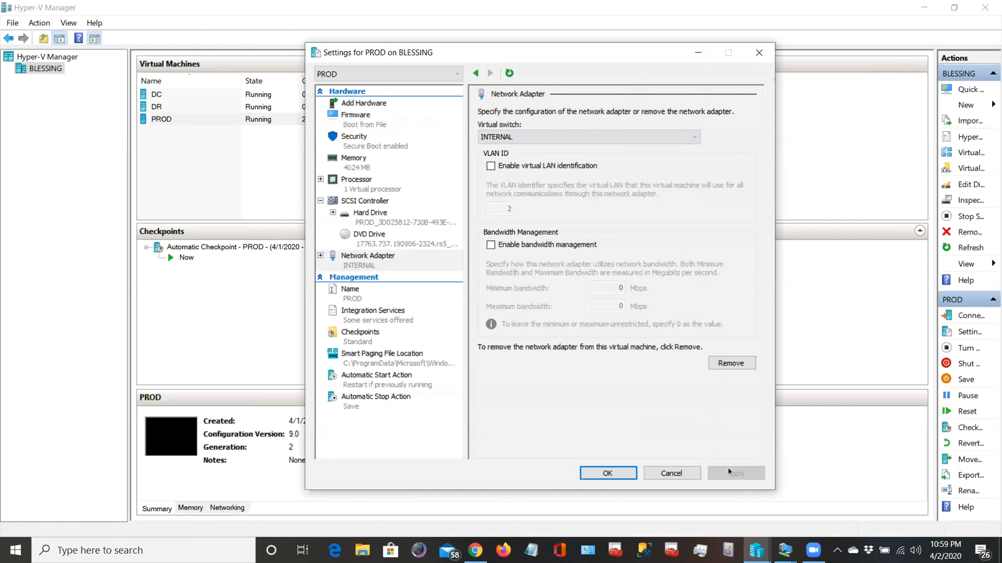
- Close PROD's settings with OK
left_click(610, 472)
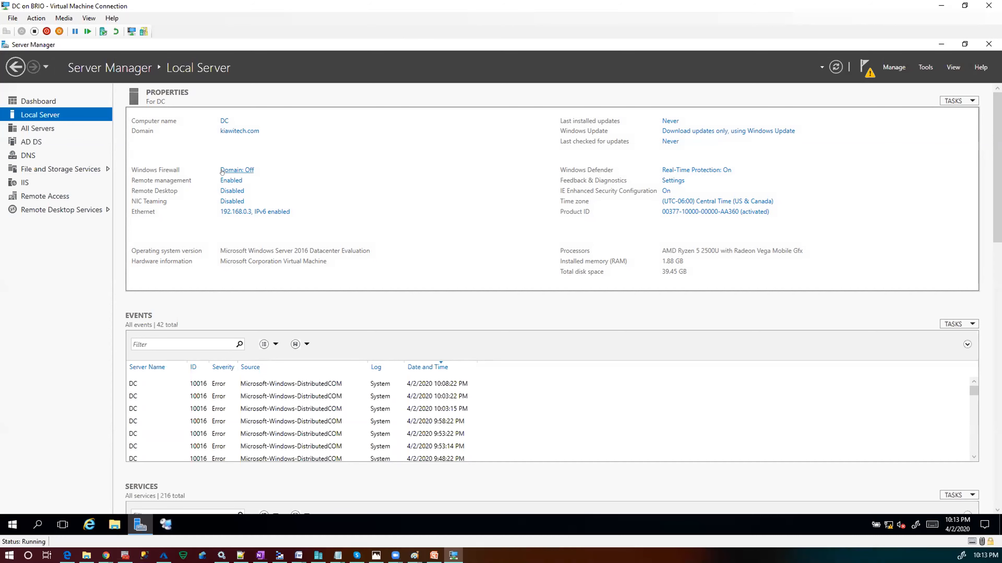
- Follow the Windows Firewall 'Domain: Off' link in DC's Local Server properties
left_click(236, 171)
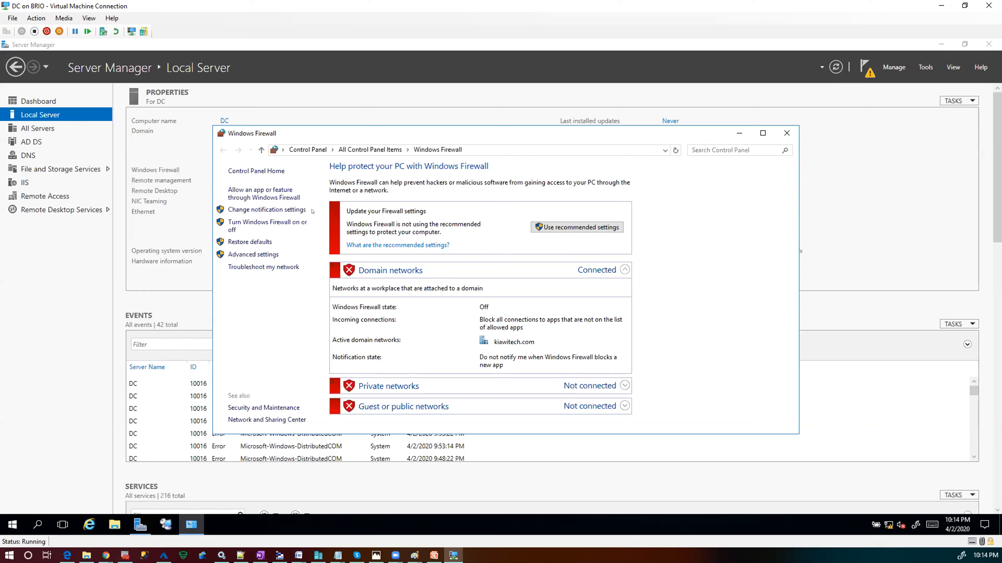
- Review the Domain networks section, where the Windows Firewall state is Off
left_click(234, 210)
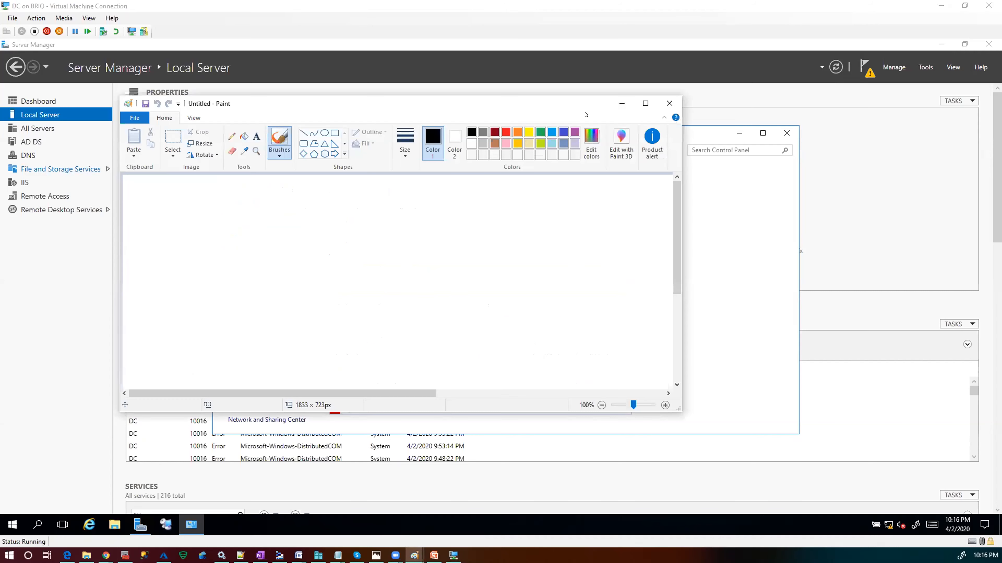
- Maximize Paint and draw three rectangles: upper left, upper right, and bottom centre
left_click(646, 103)
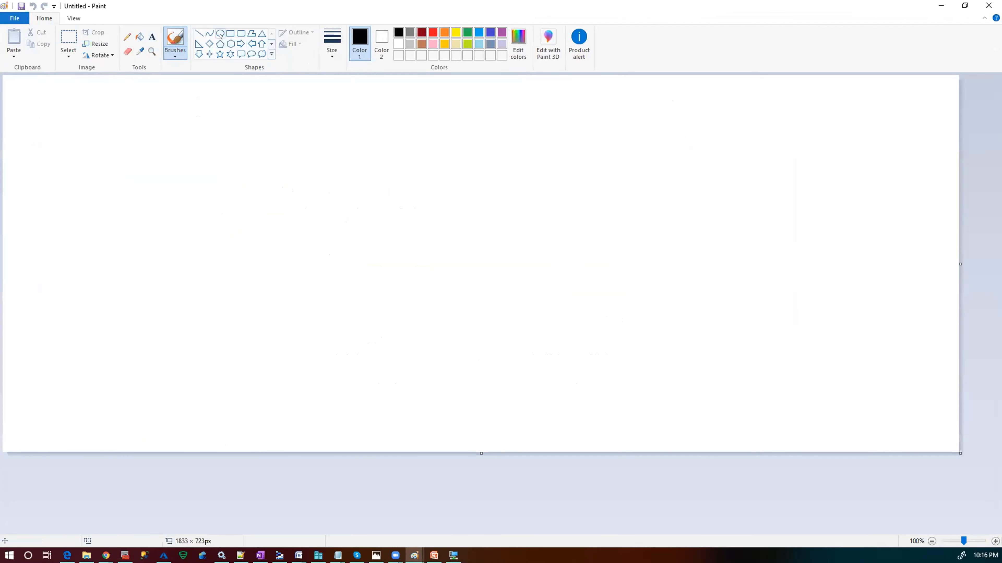
left_click(229, 35)
mouse_move(124, 151)
left_mouse_down()
mouse_move(220, 220)
mouse_move(239, 256)
left_mouse_up()
left_click_drag(441, 153, 555, 252)
left_click_drag(269, 306, 408, 413)
- Draw a short diagonal connector line at a corner of each of the three boxes
left_click(199, 33)
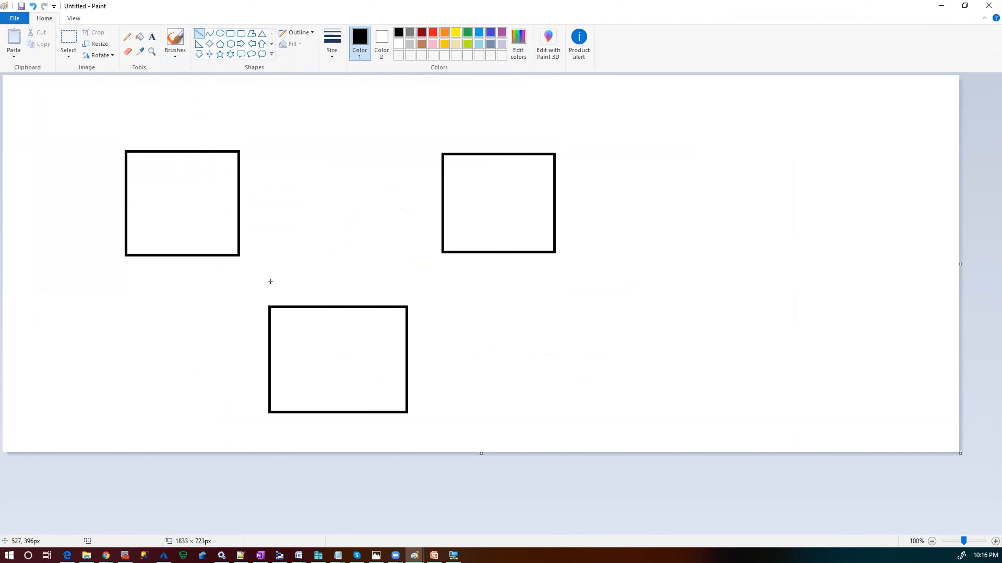
left_click_drag(261, 232, 213, 282)
left_click_drag(285, 293, 255, 316)
left_click_drag(420, 241, 463, 269)
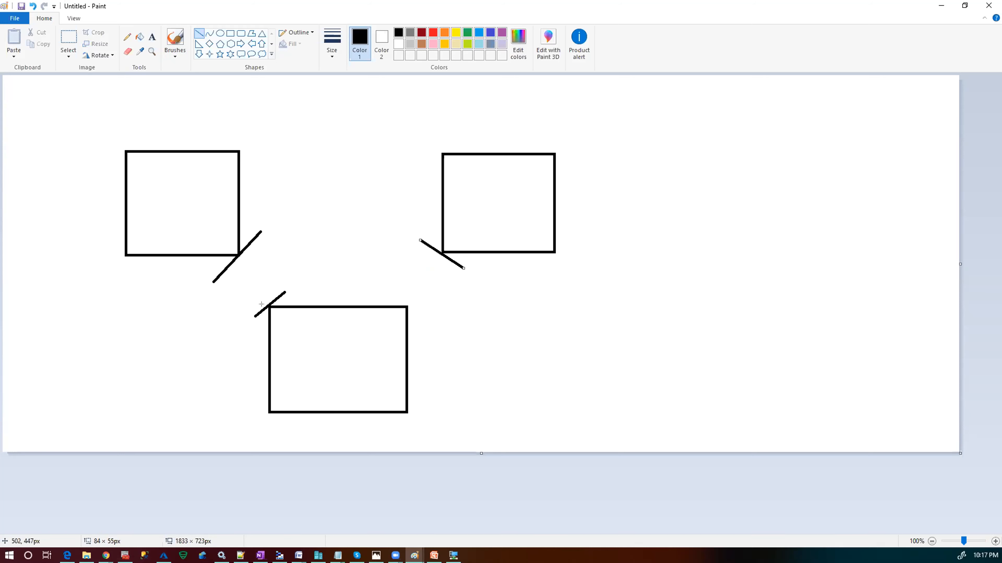
- Type the labels dc, dr and prod in the left, right and bottom boxes
left_click(305, 348)
left_click(153, 37)
left_click(157, 165)
type("dd")
left_click(454, 171)
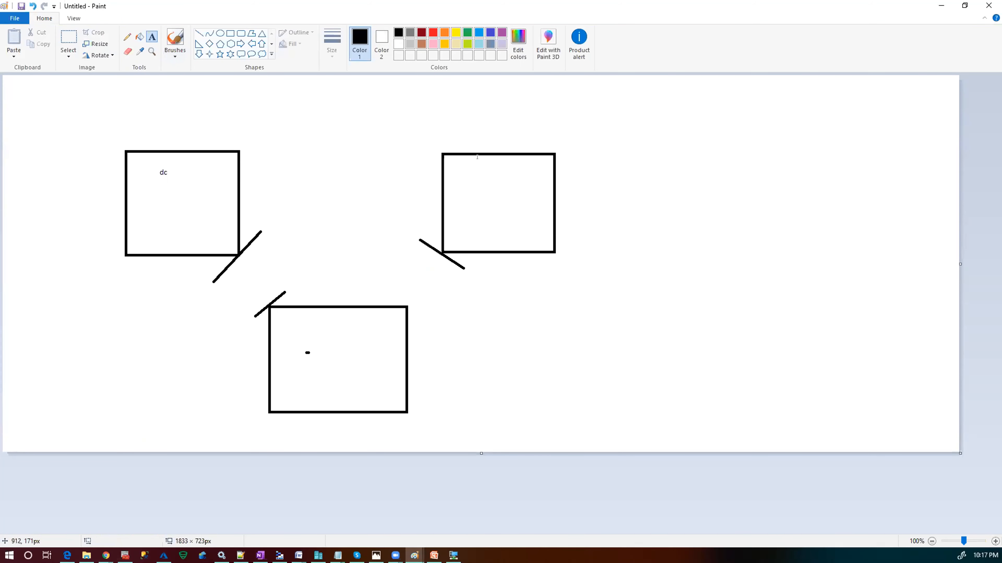
left_click(498, 181)
type("dr")
left_click(345, 342)
left_click(353, 341)
type("prod")
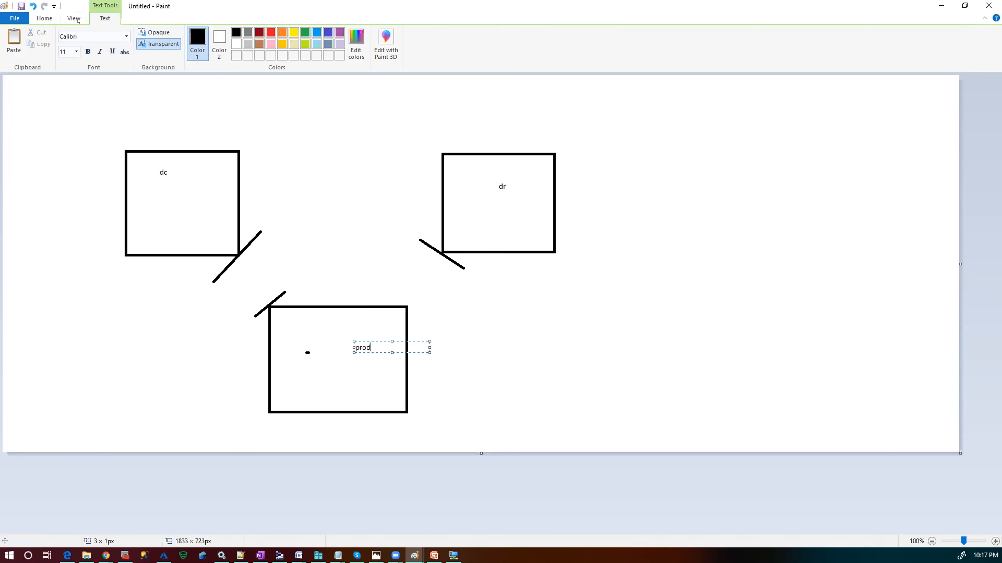
left_click(50, 18)
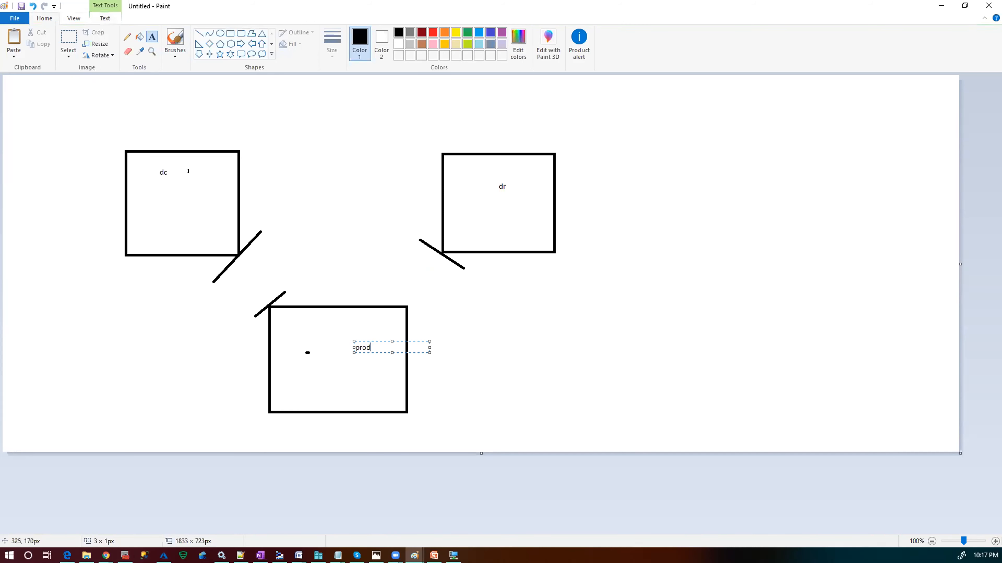
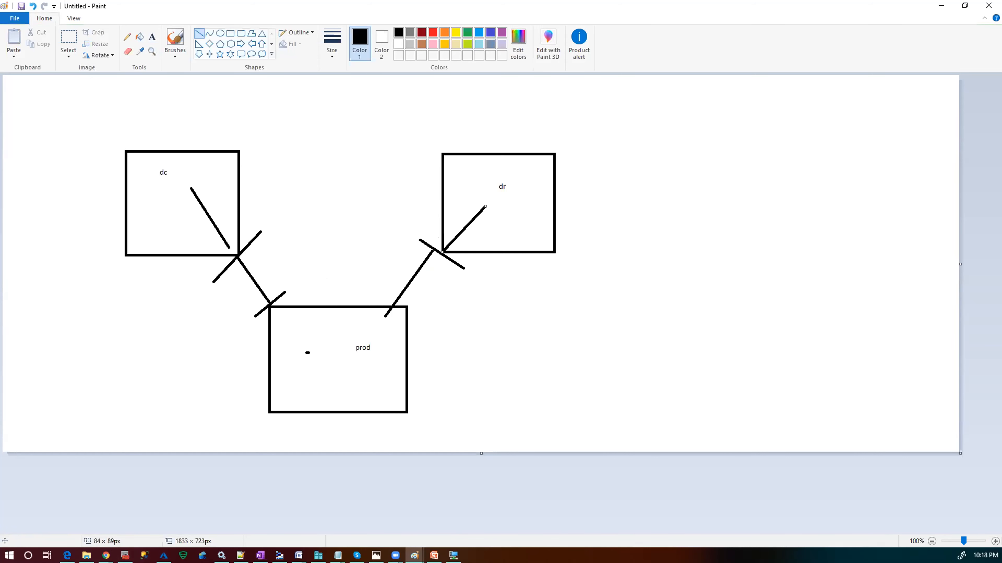
- Glance at the IP addressing slide, then return to the dc/dr/prod network sketch in Paint
key("alt+Tab")
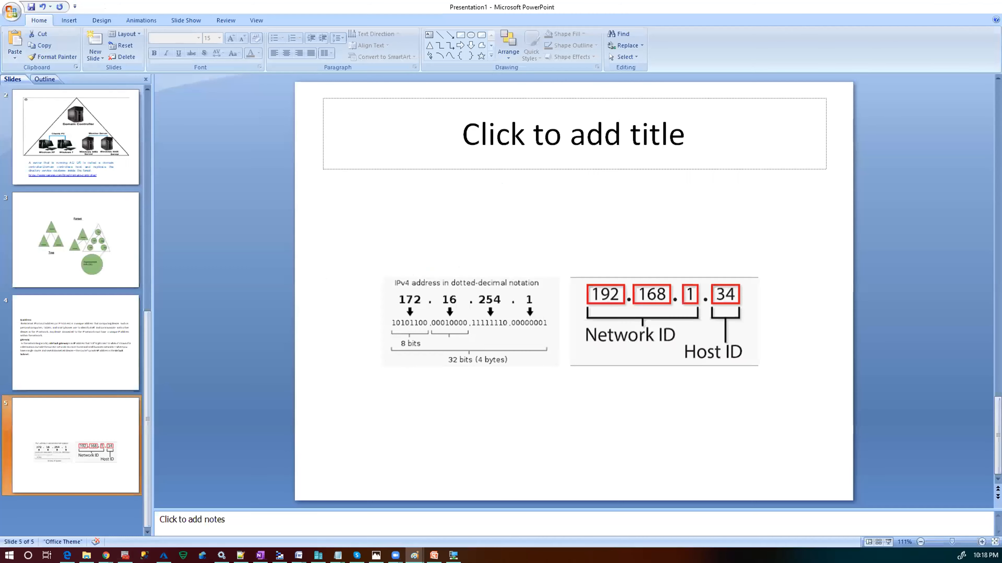
key("alt+Tab")
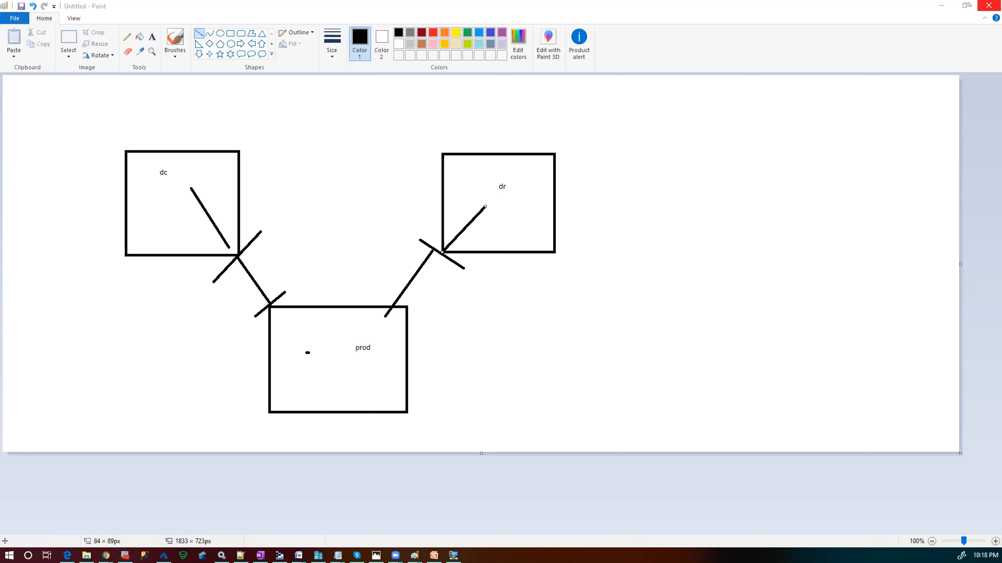
- Bring the DC on BRIO virtual machine window to the front
left_click(941, 6)
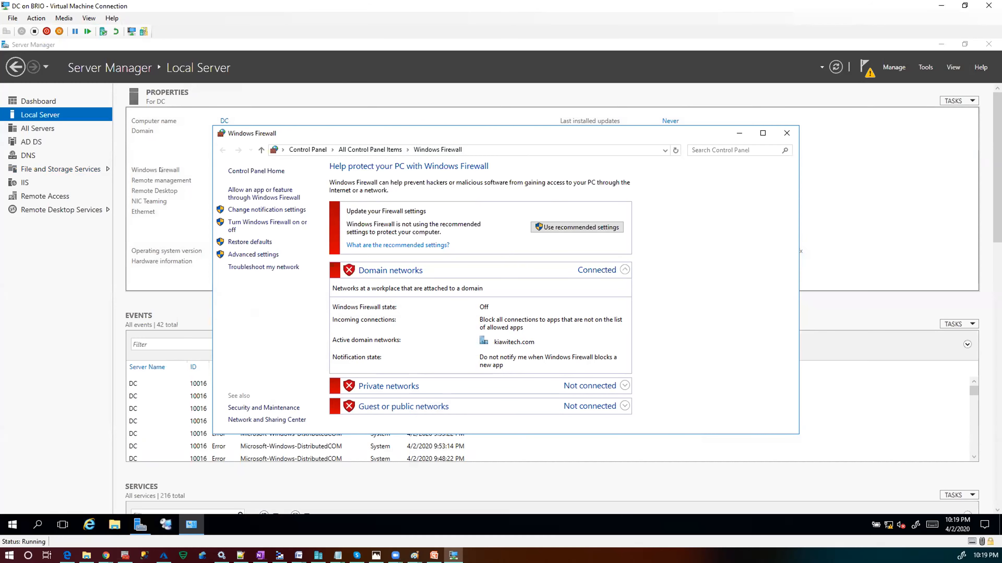
- Close the old Windows Firewall window and set Turn off for the DC's domain, private and public networks
left_click(787, 134)
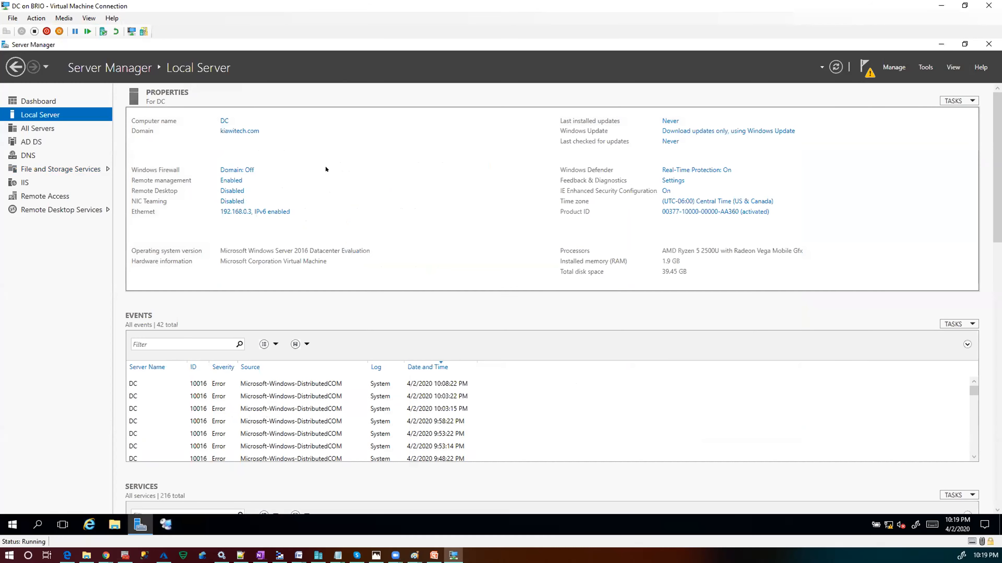
left_click(228, 170)
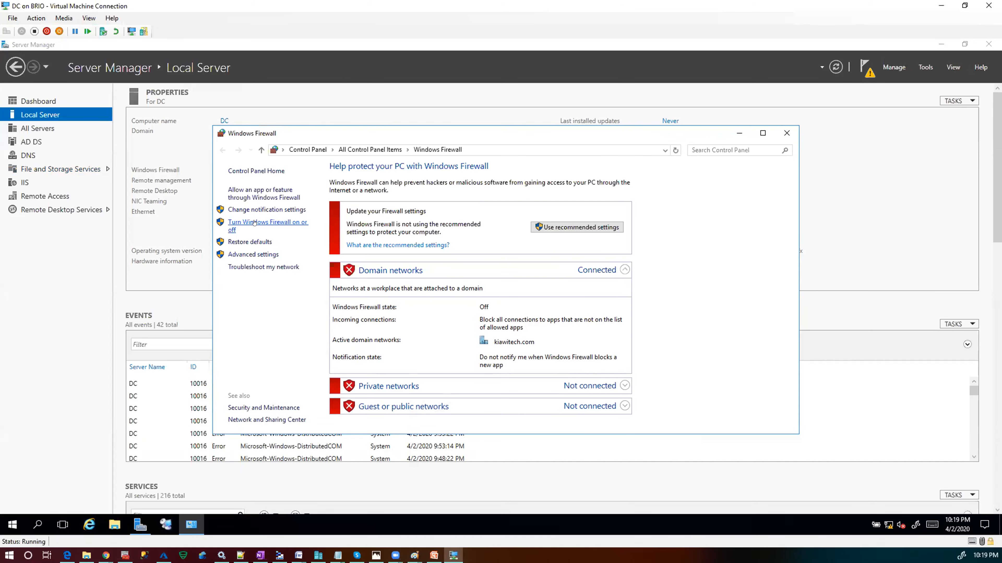
left_click(261, 228)
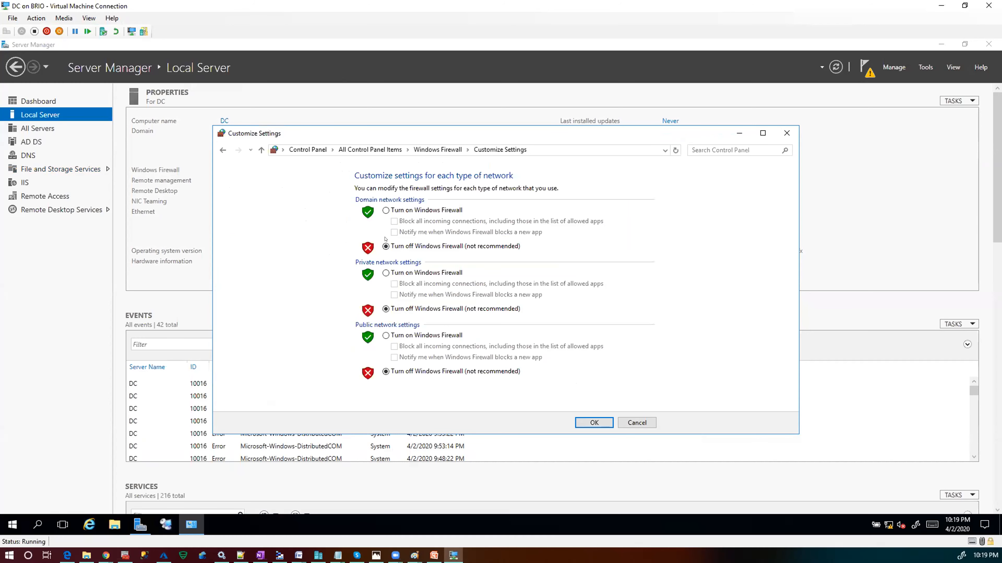
left_click(386, 371)
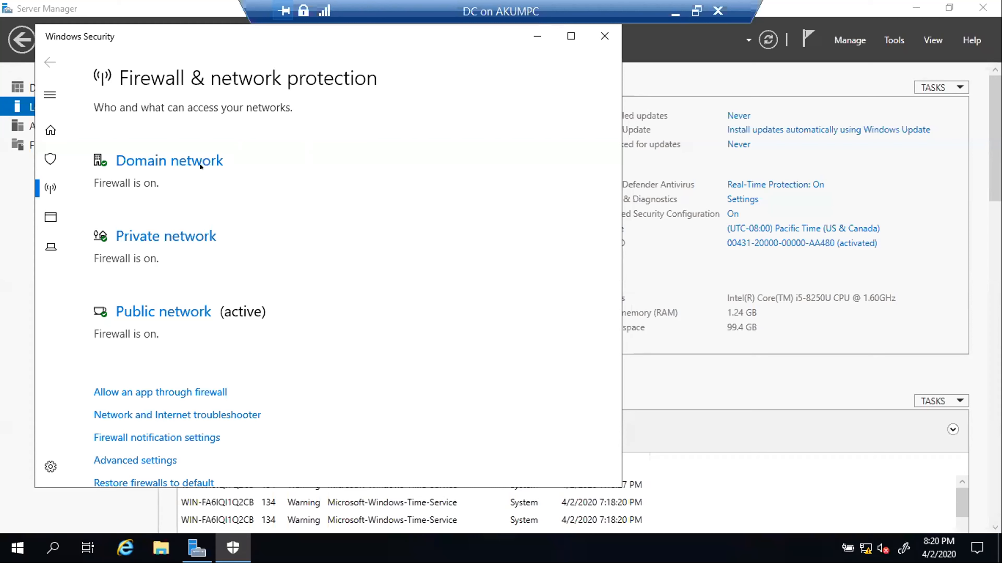
- Switch the domain and private network firewall toggles to Off in Windows Security
left_click(189, 157)
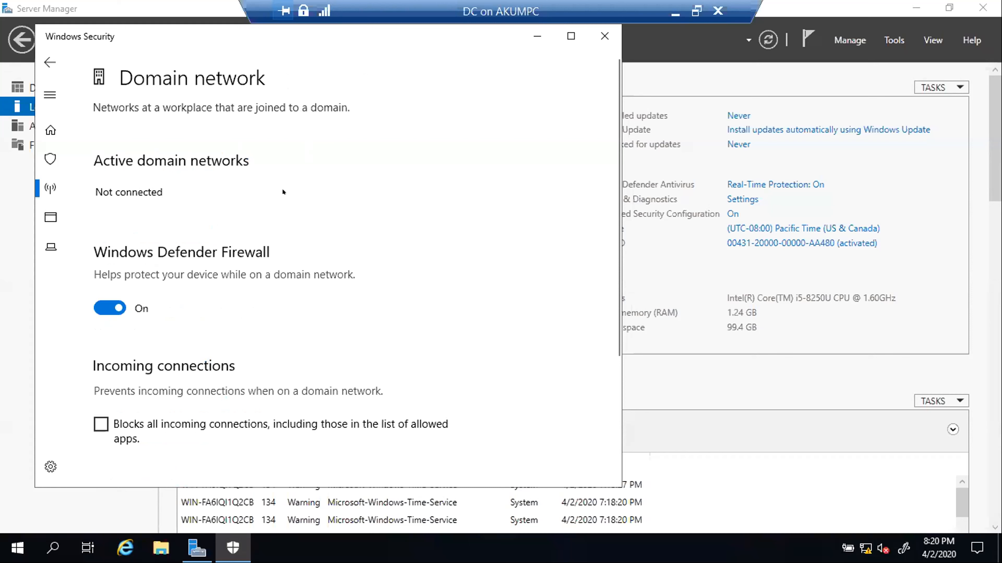
left_click(118, 308)
scroll(343, 320, "down", 3)
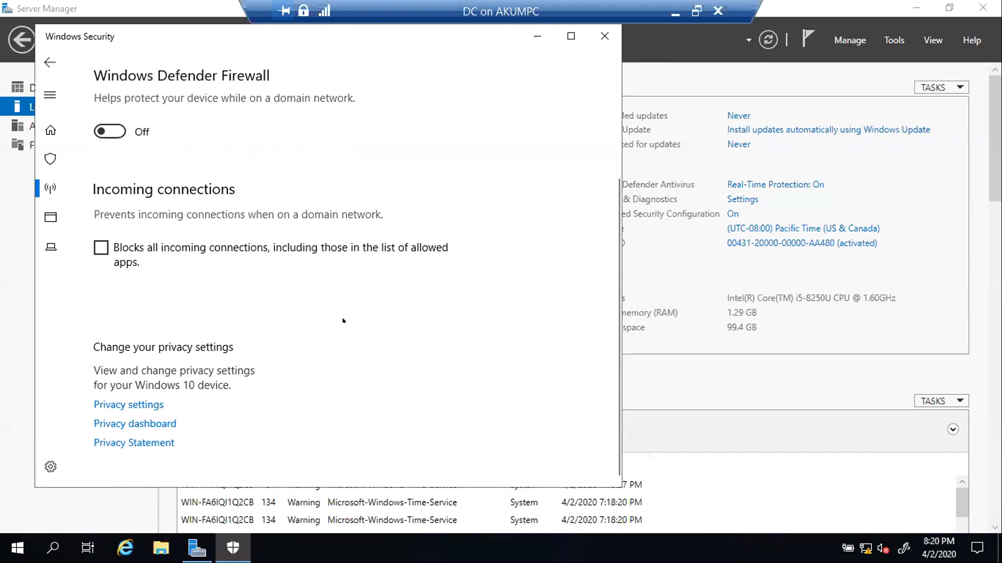
scroll(343, 321, "up", 2)
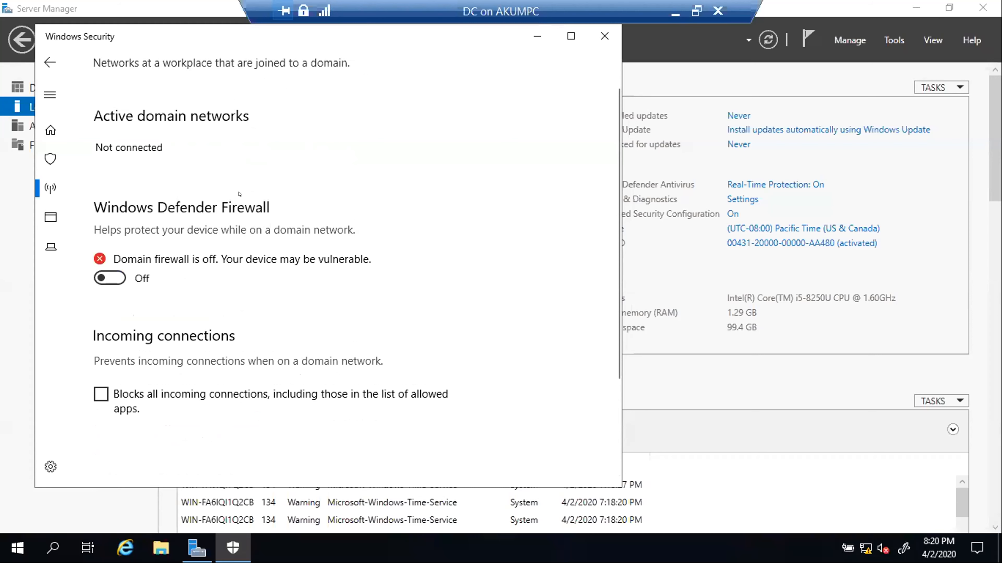
left_click(48, 63)
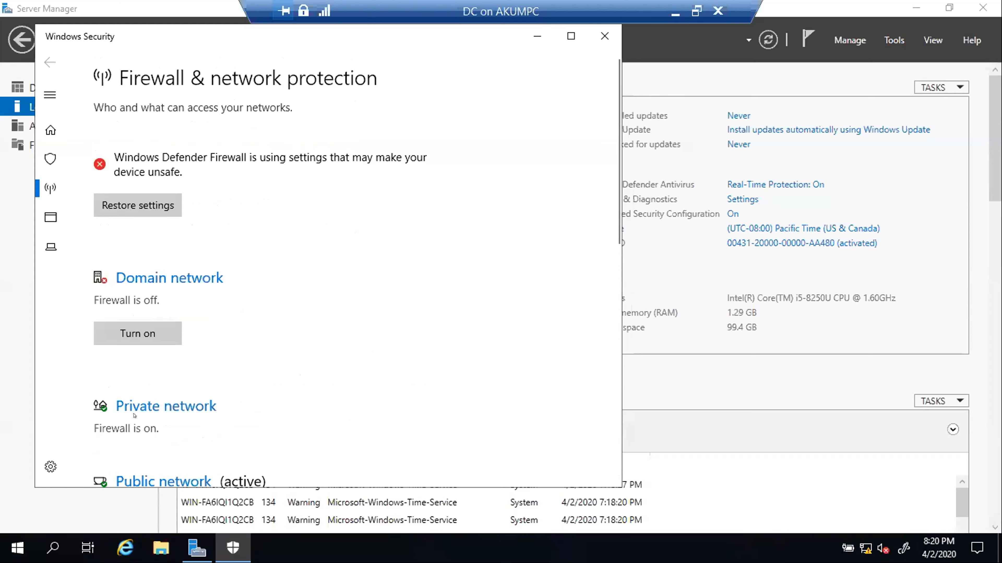
left_click(166, 406)
left_click(110, 323)
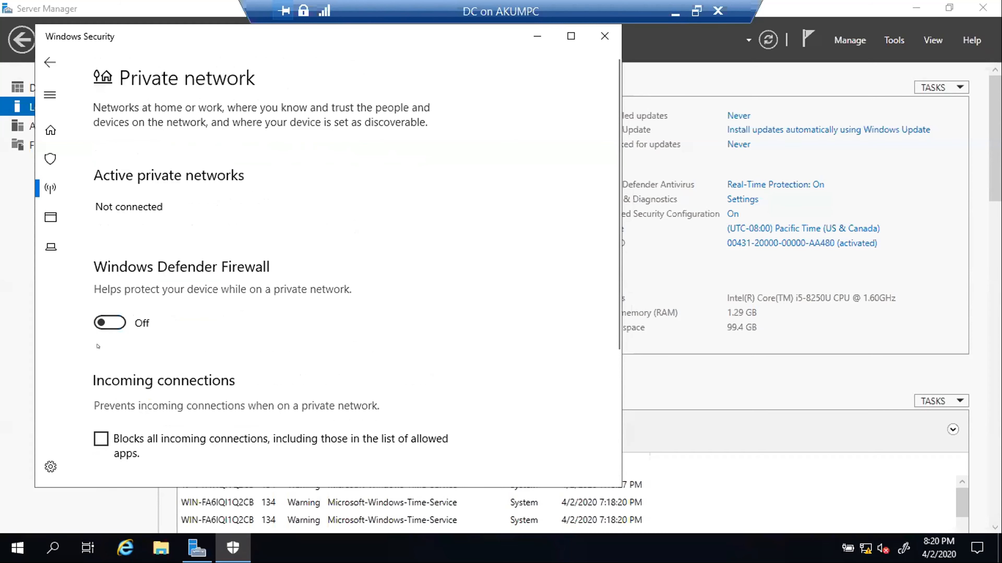
left_click(49, 62)
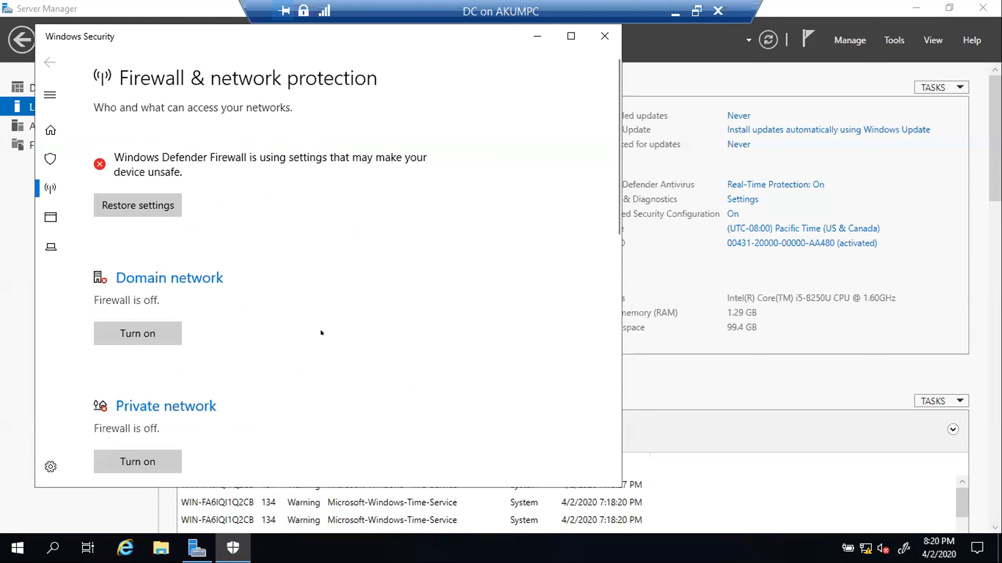
- Switch the public network firewall to Off, then close Windows Security
scroll(321, 332, "down", 5)
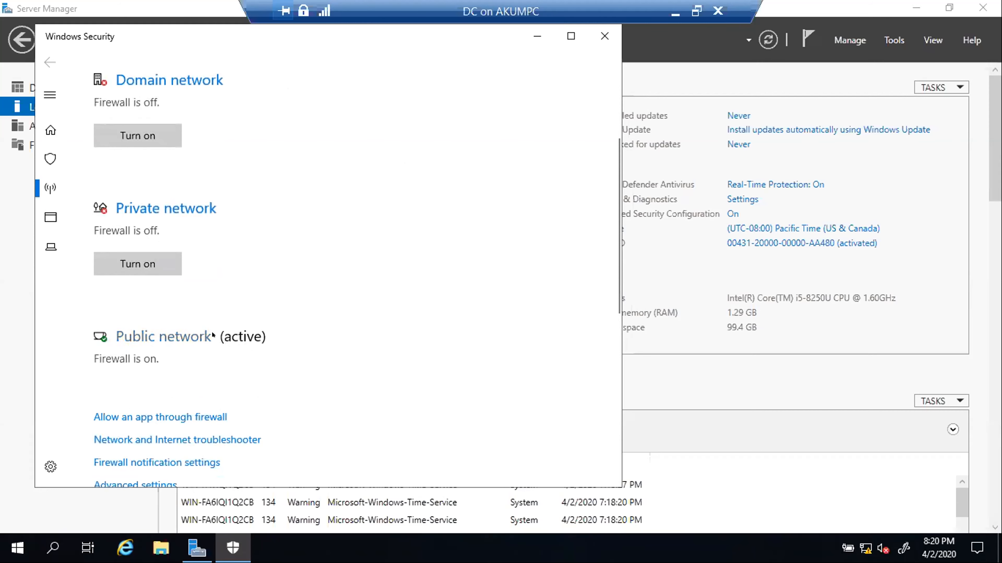
left_click(192, 334)
left_click(110, 323)
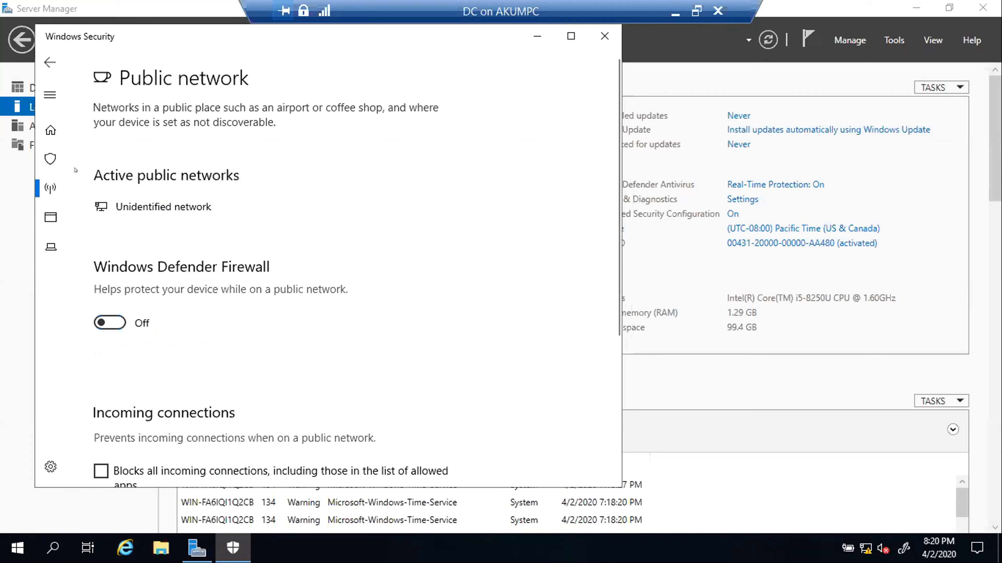
left_click(49, 62)
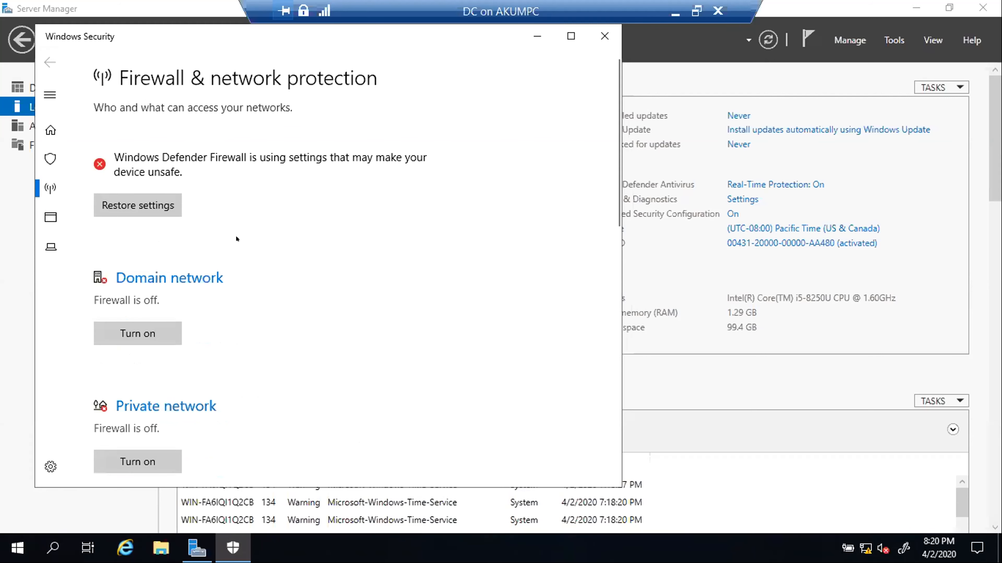
scroll(271, 299, "down", 8)
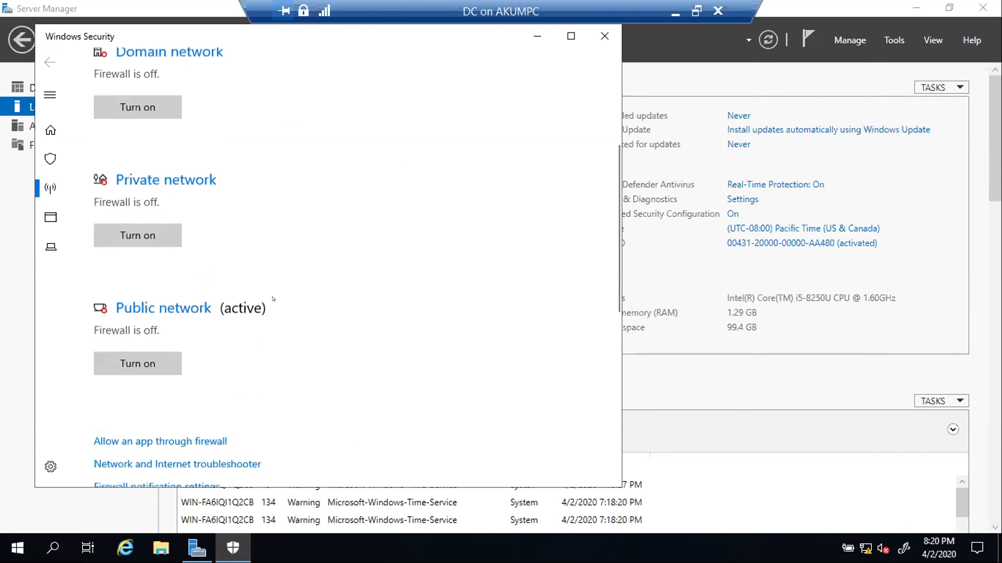
scroll(273, 298, "down", 2)
scroll(272, 299, "up", 10)
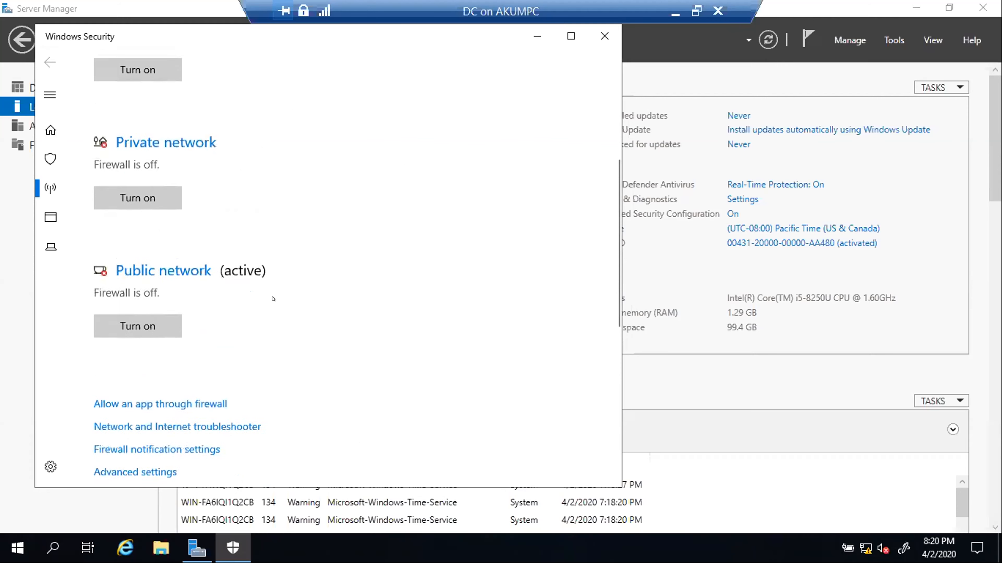
scroll(274, 298, "down", 10)
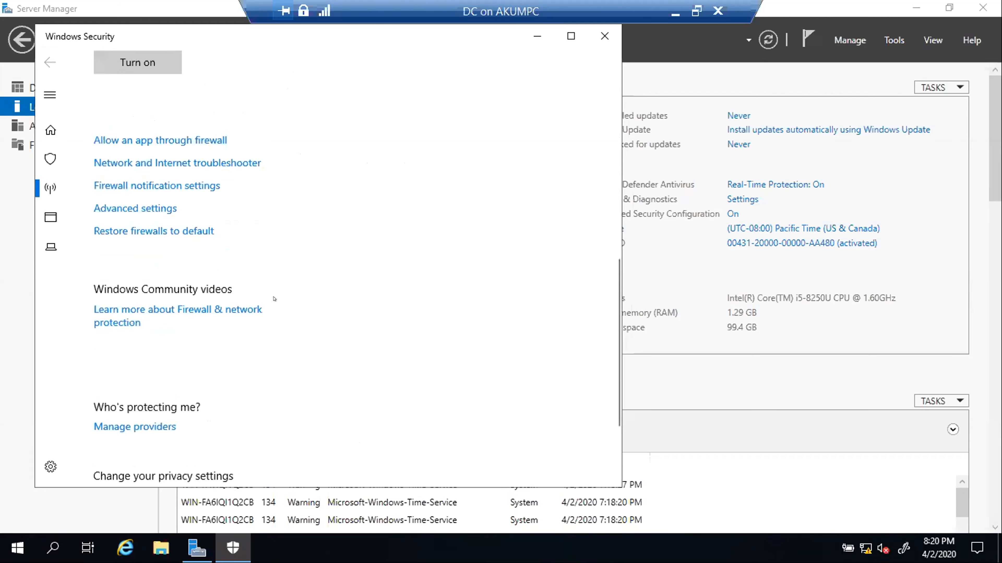
scroll(480, 179, "up", 10)
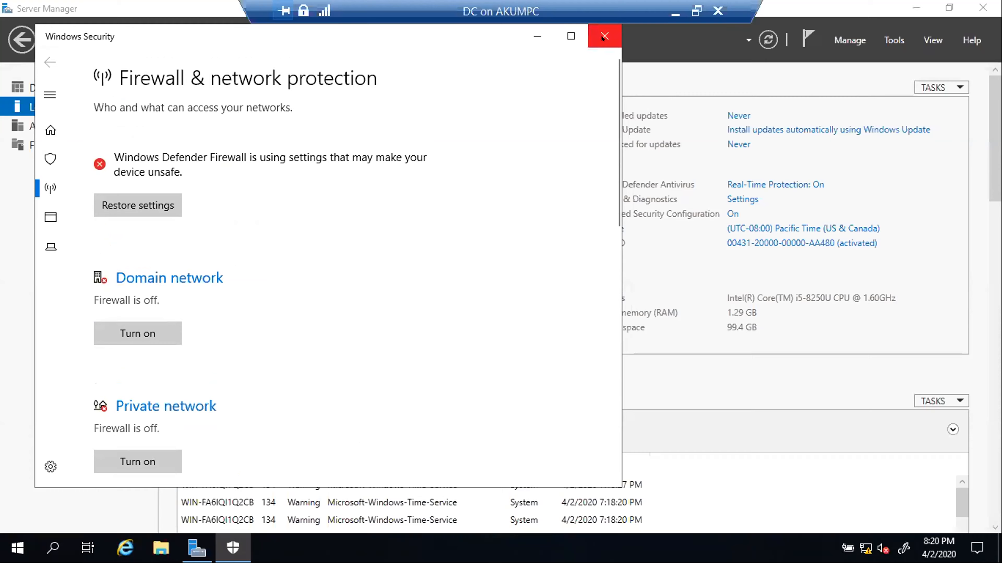
left_click(605, 36)
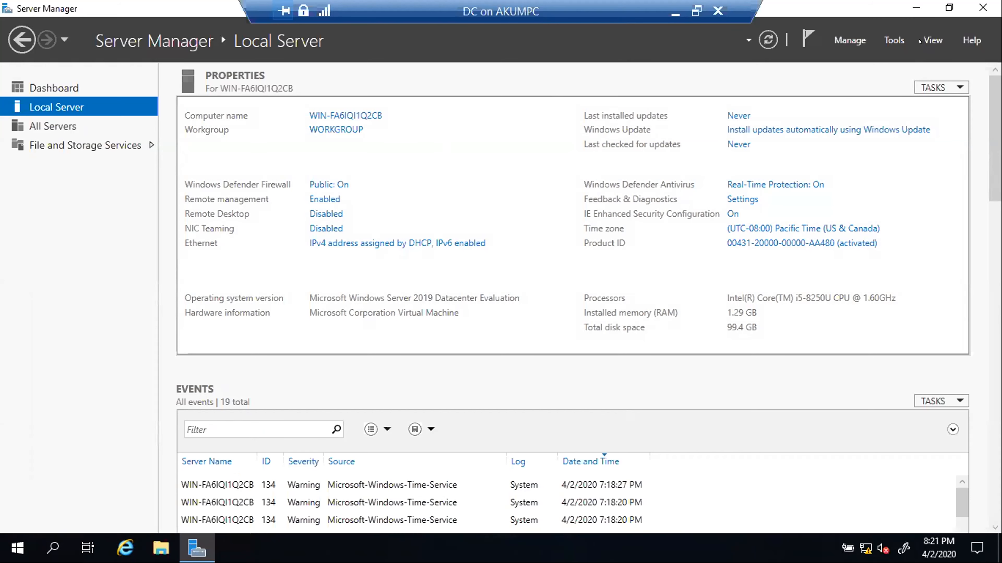
- Refresh the DC's Local Server properties and confirm the firewall shows Public: Off
left_click(767, 39)
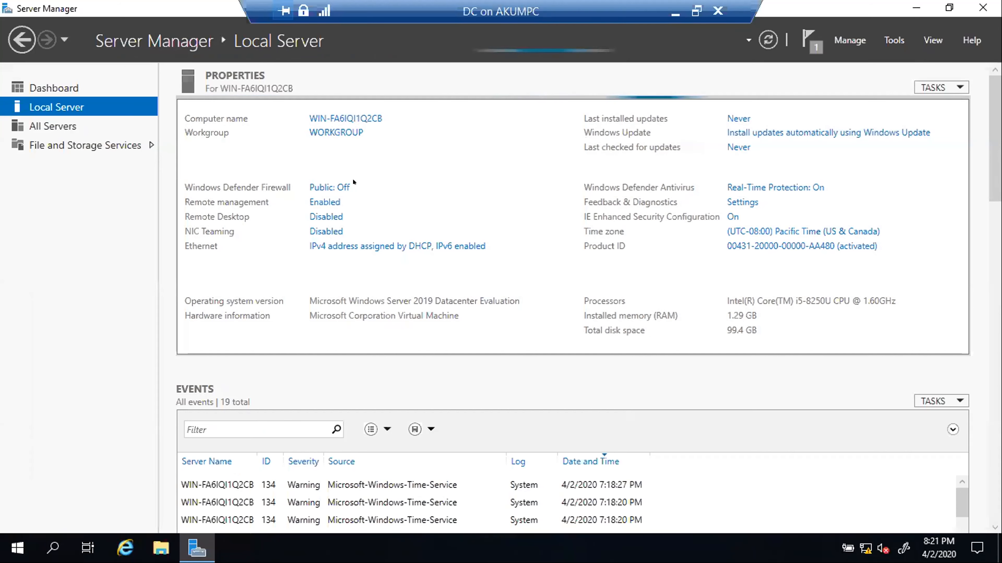
left_click(331, 183)
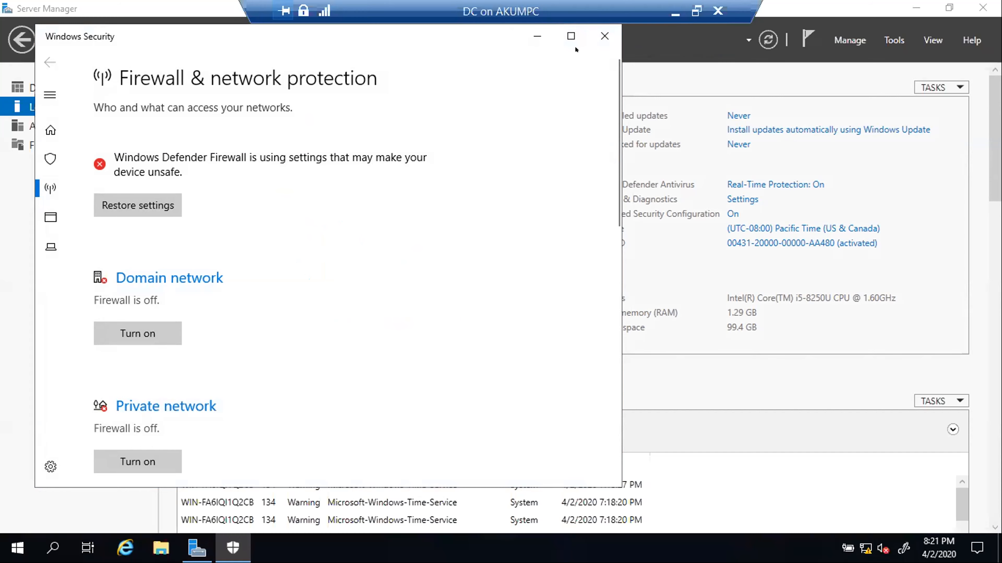
left_click(601, 37)
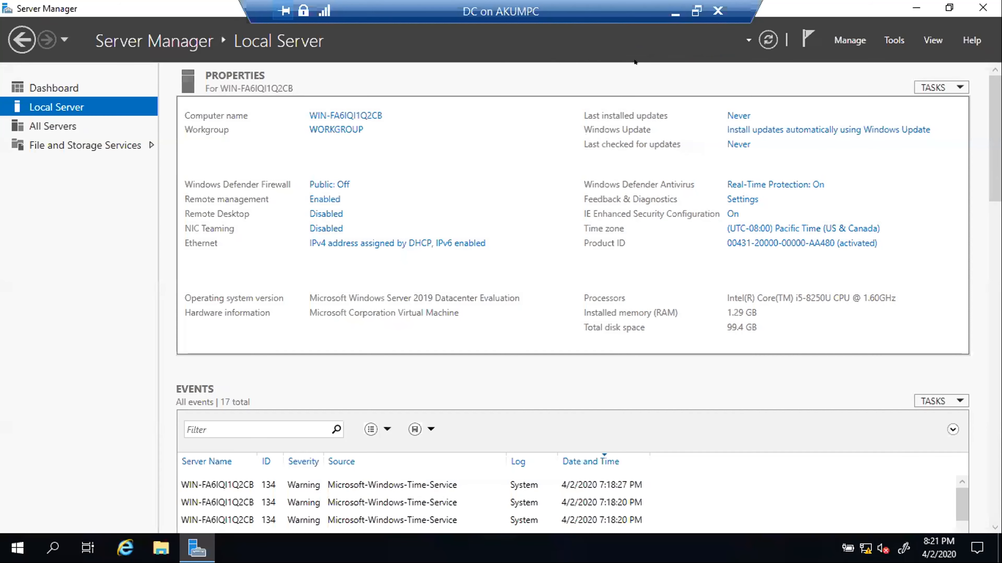
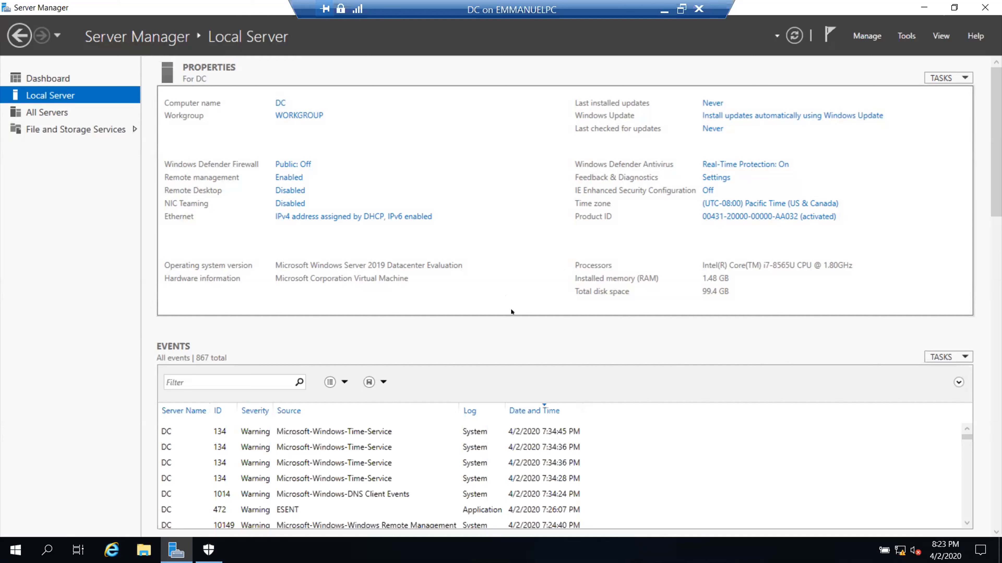
- Open Ethernet Properties for the DC's Hyper-V Network Adapter from Network Connections
left_click(320, 217)
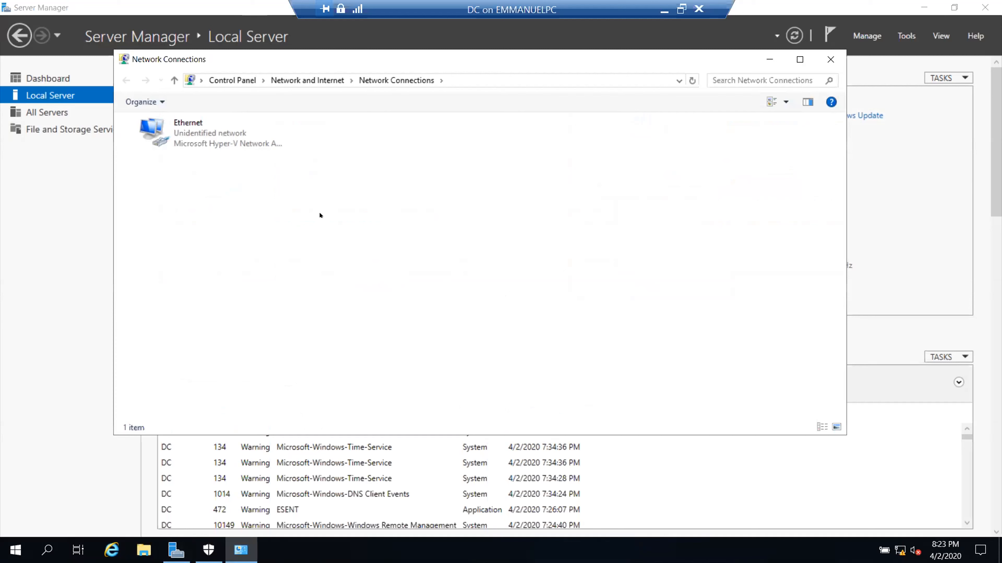
left_click(196, 136)
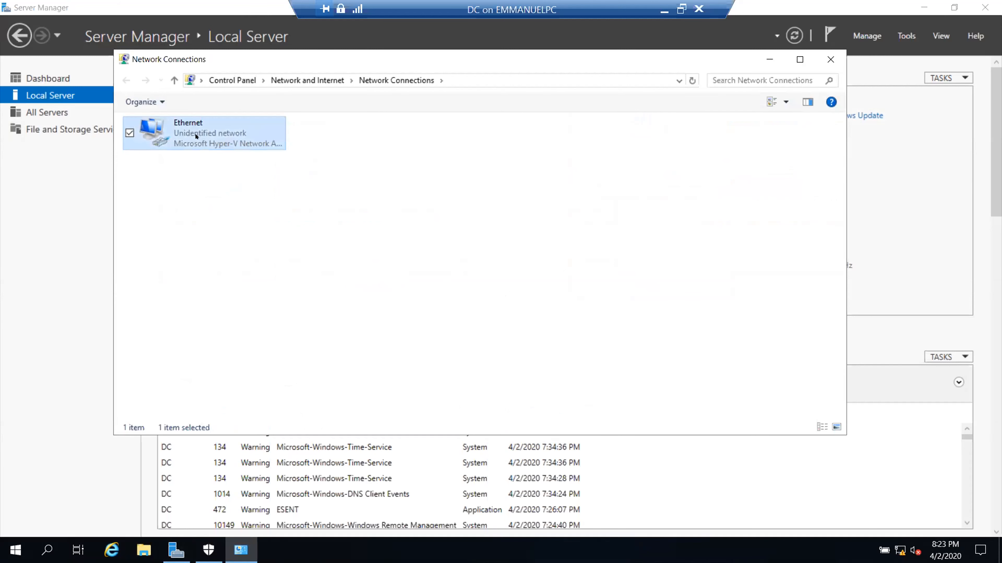
right_click(196, 136)
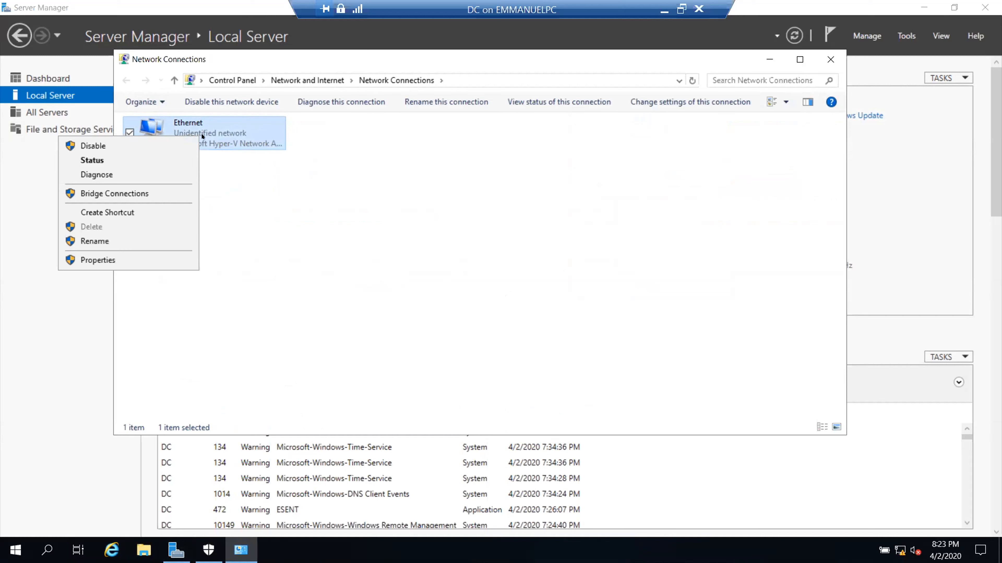
left_click(277, 205)
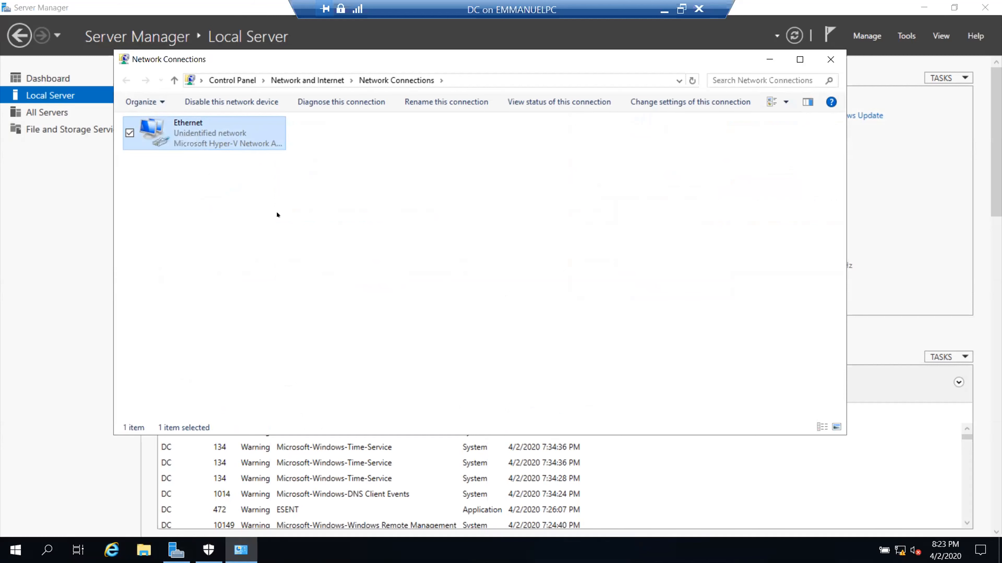
left_click(276, 212)
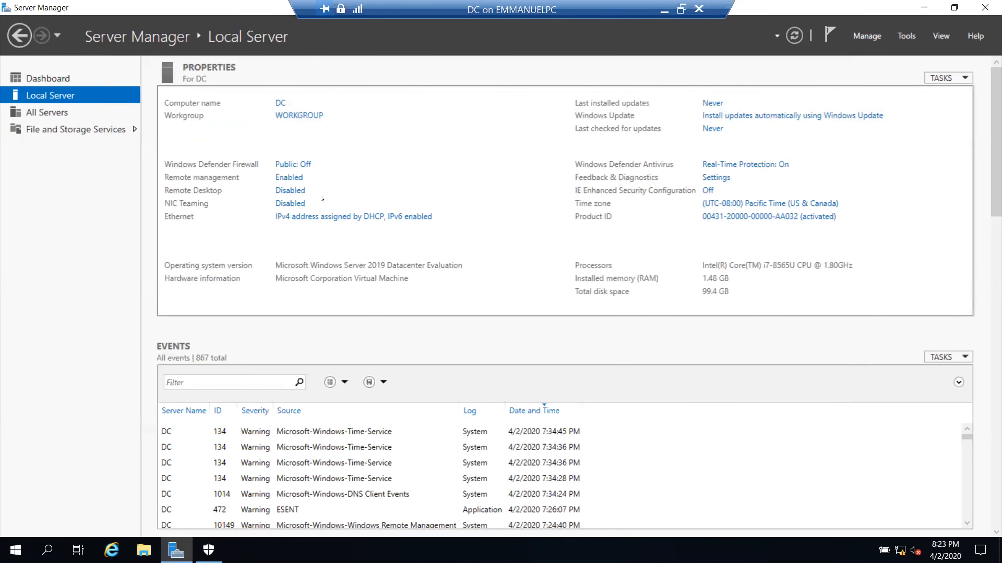
left_click(288, 219)
right_click(197, 132)
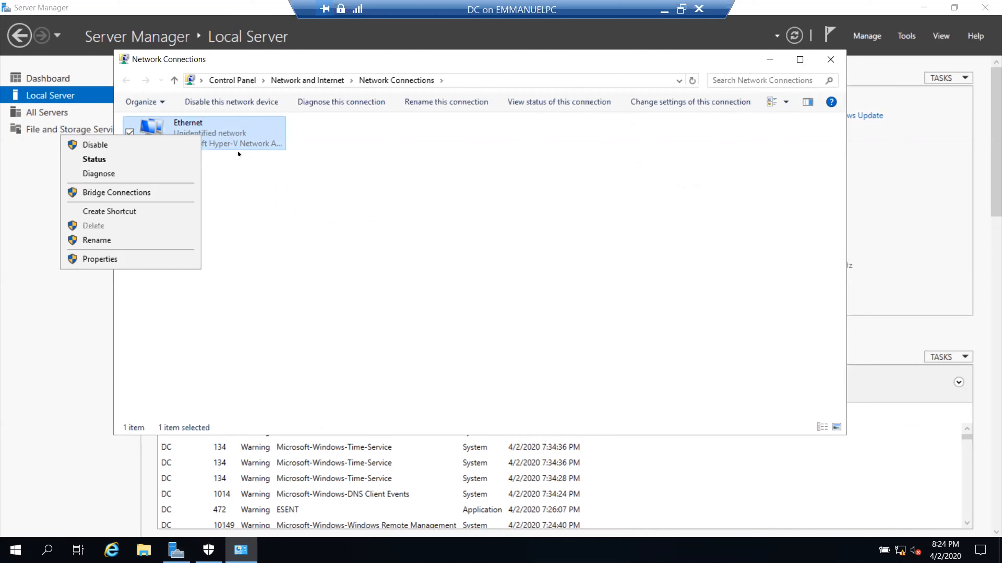
left_click(128, 259)
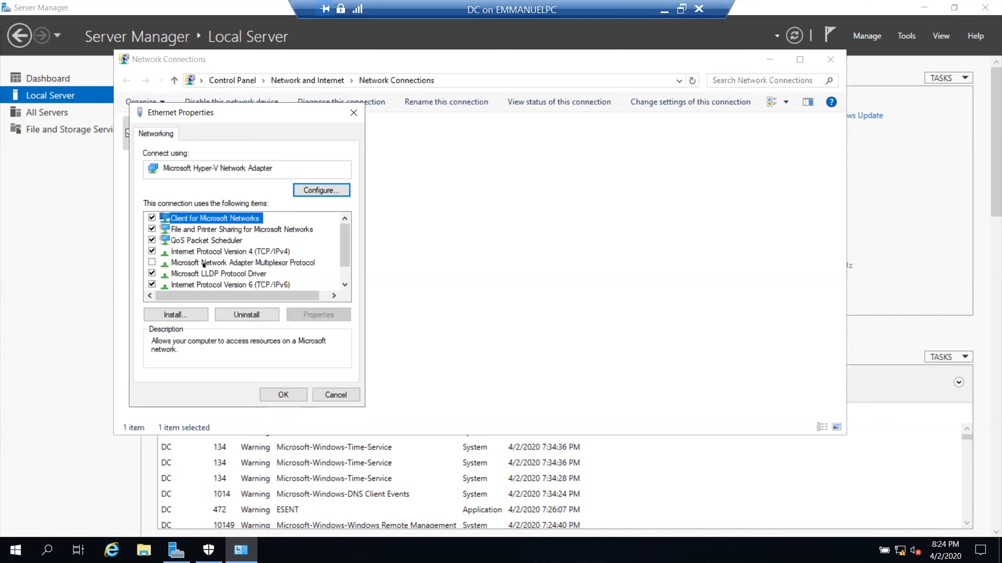
- Open the Internet Protocol Version 4 (TCP/IPv4) Properties, currently set to obtain addresses automatically
left_click(204, 252)
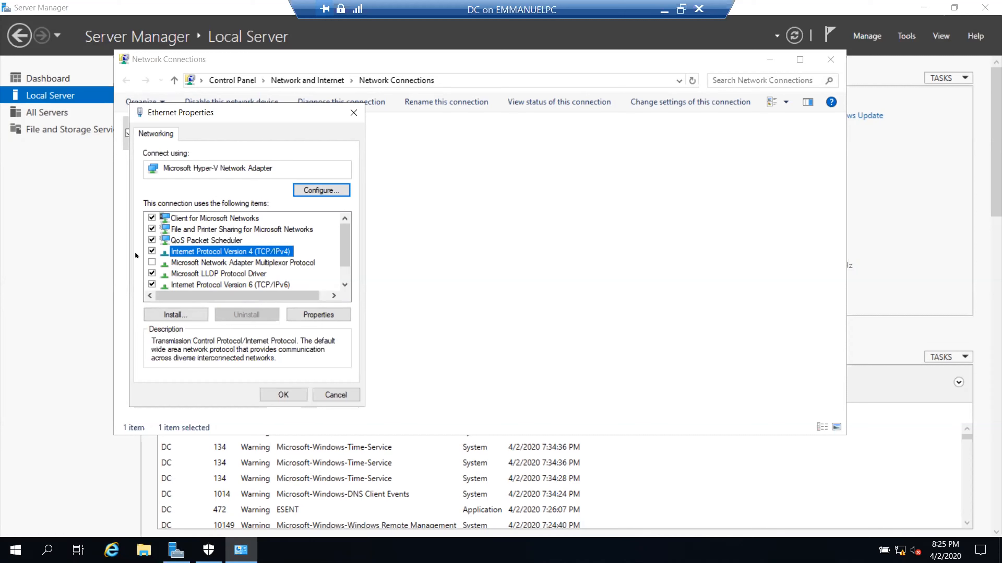
left_click(315, 314)
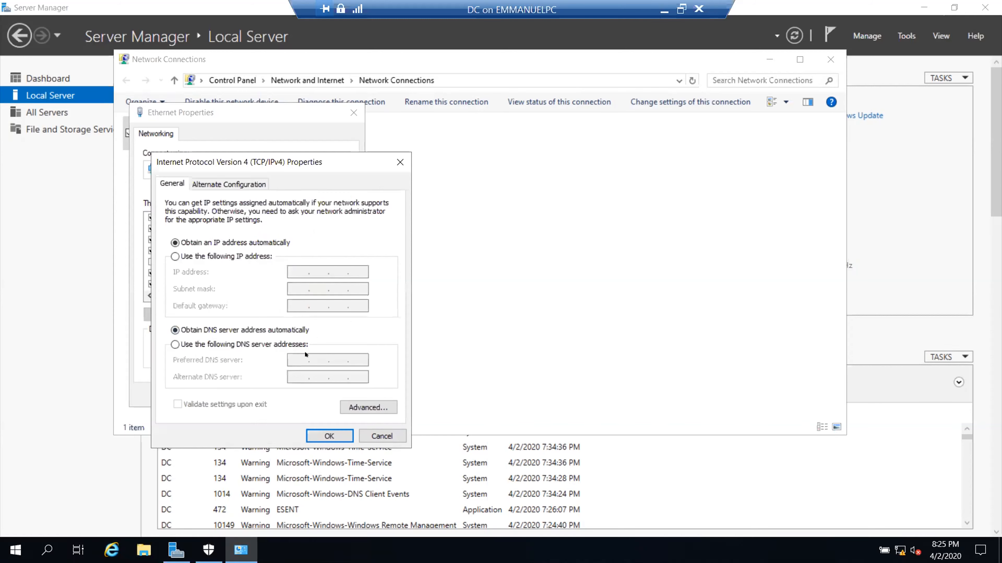
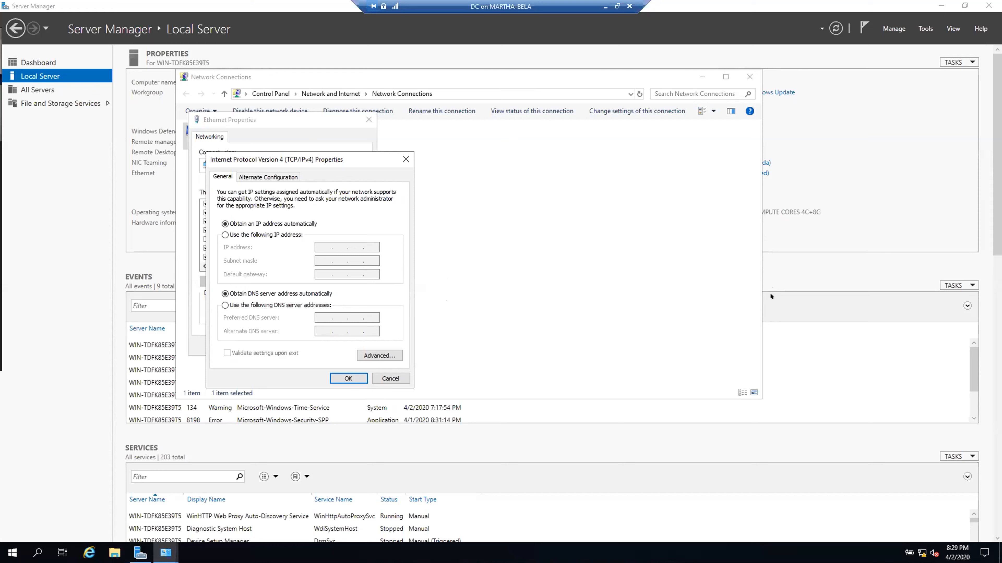
- Switch the DC's IPv4 settings to a manually entered IP address and DNS servers
left_click(225, 234)
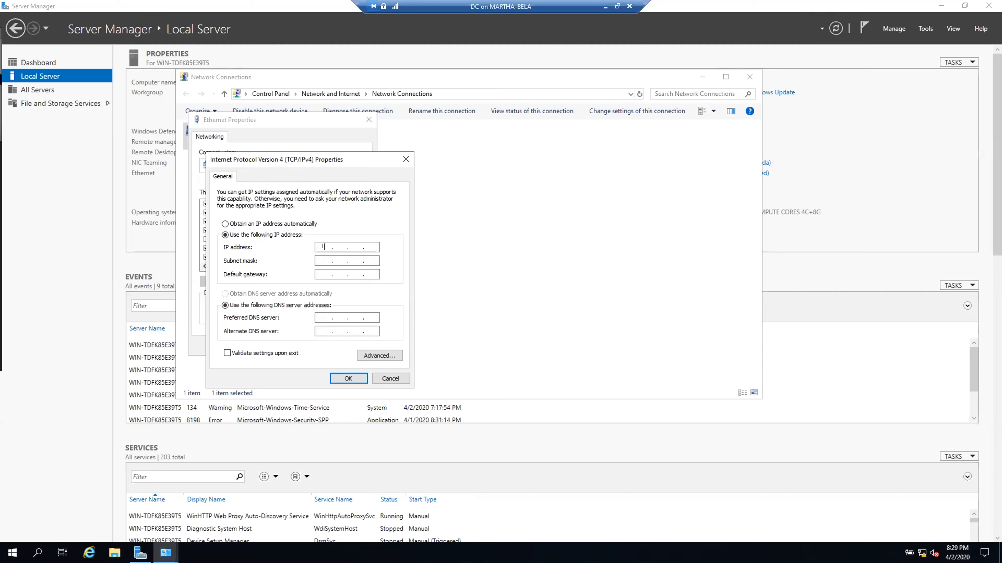
- Enter static IP 192.168.0.3, subnet mask 255.255.255.0 and preferred DNS server 192.168.0.3
type("92 . 168 . 0 .")
type("3")
left_click(321, 256)
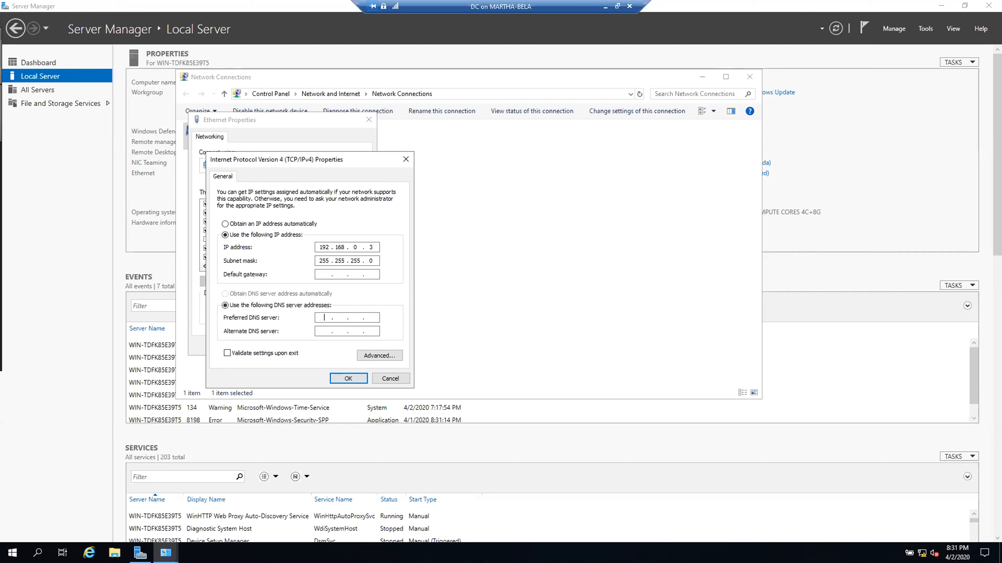
type("92 . ")
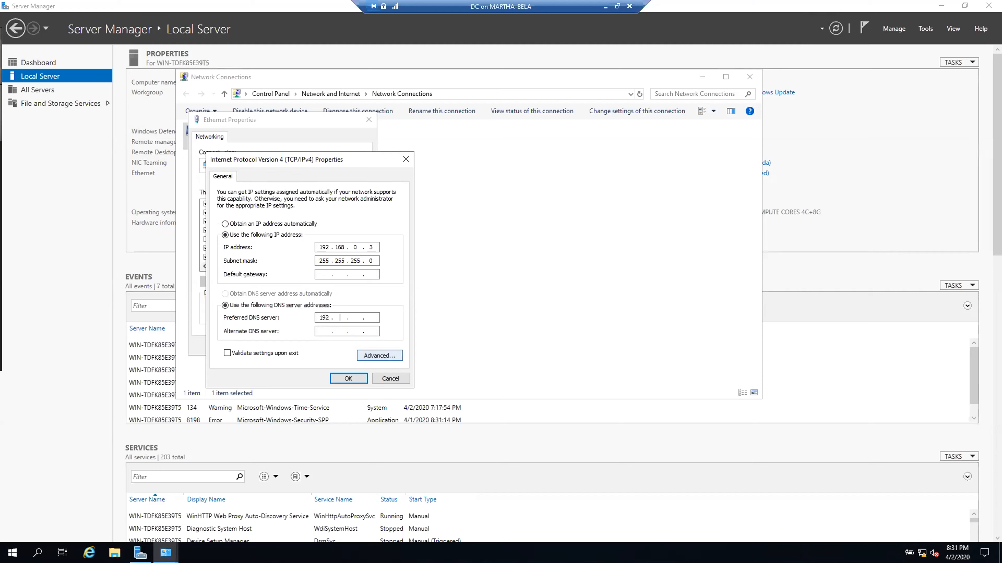
type("168")
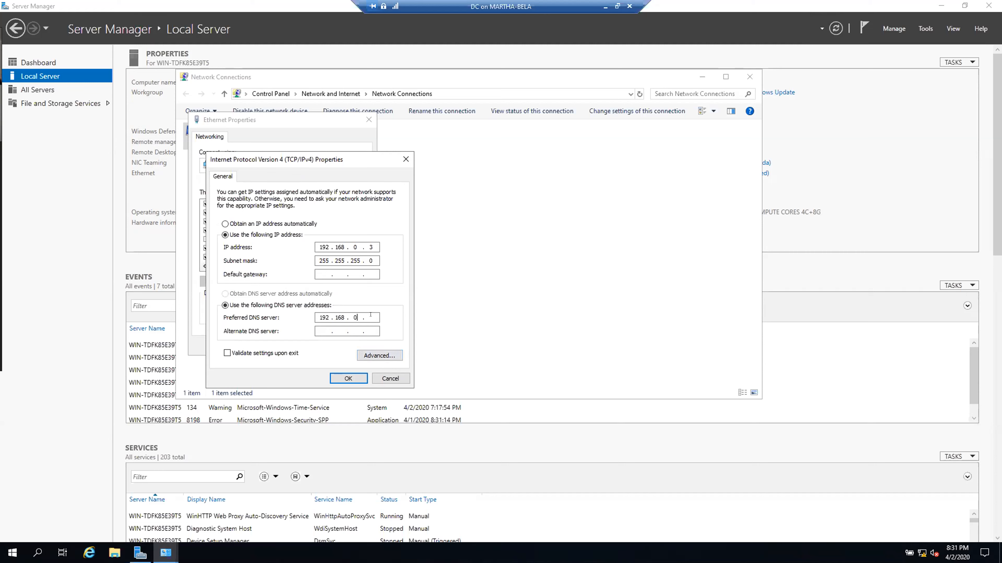
type("3")
- Confirm the IPv4 settings, close the adapter and Network Connections windows, and refresh Server Manager
left_click(349, 379)
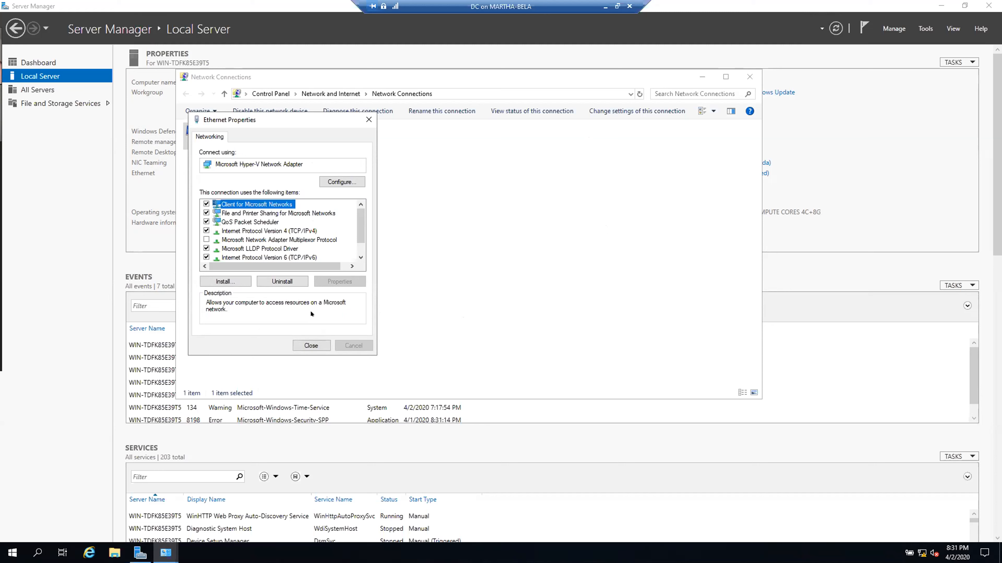
left_click(314, 343)
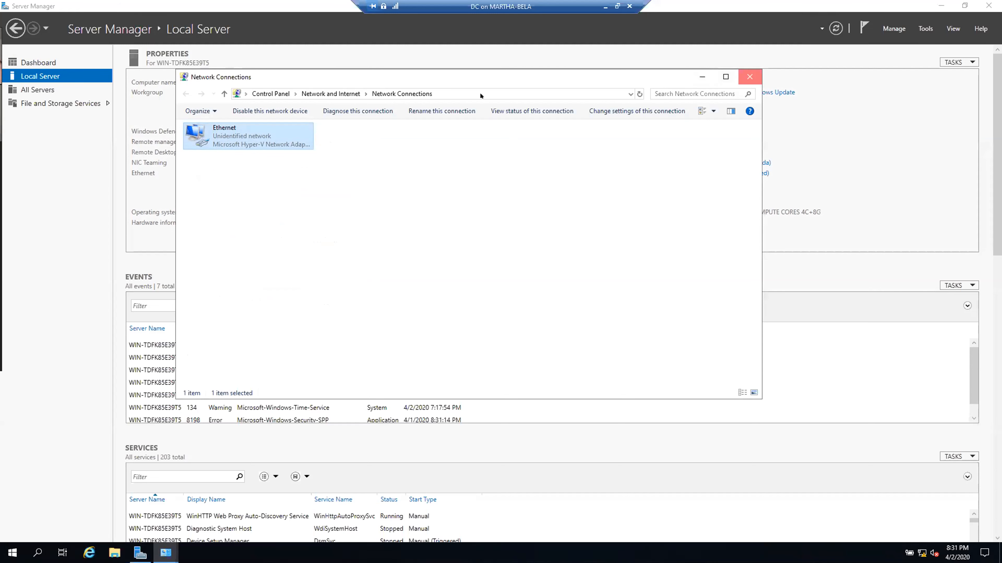
key("alt+F4")
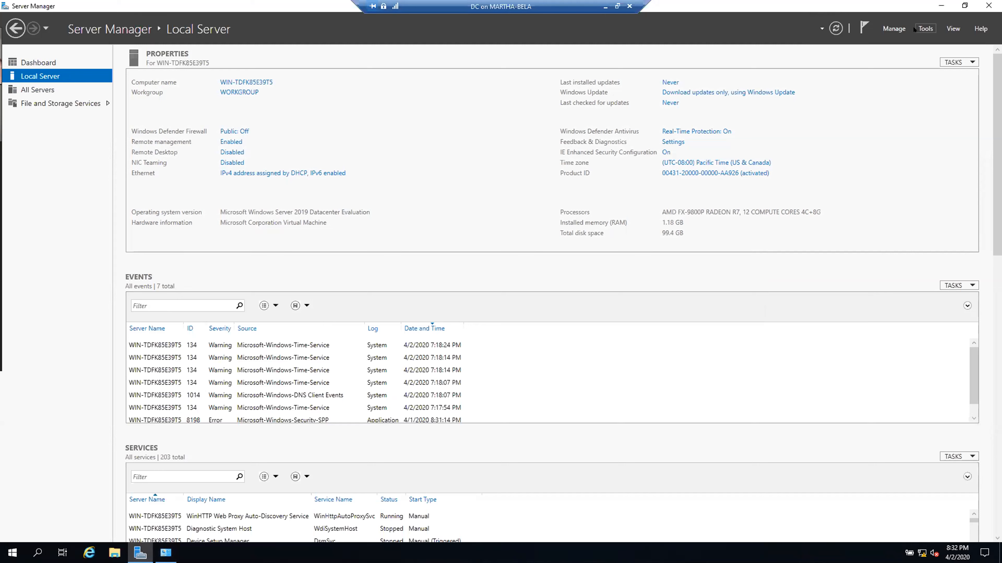
left_click(831, 24)
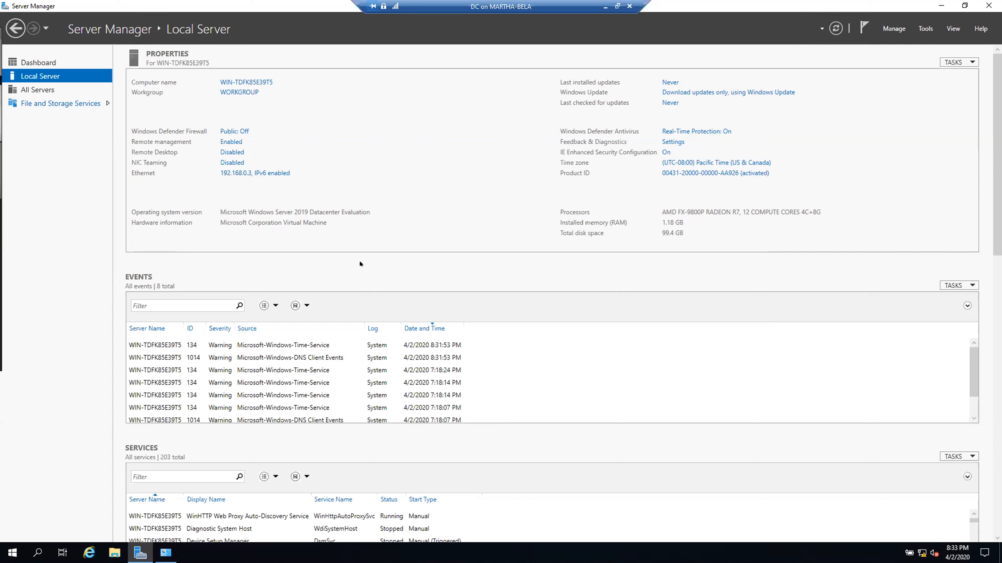
- Minimize Server Manager to reveal the Windows Server 2019 desktop
left_click(940, 5)
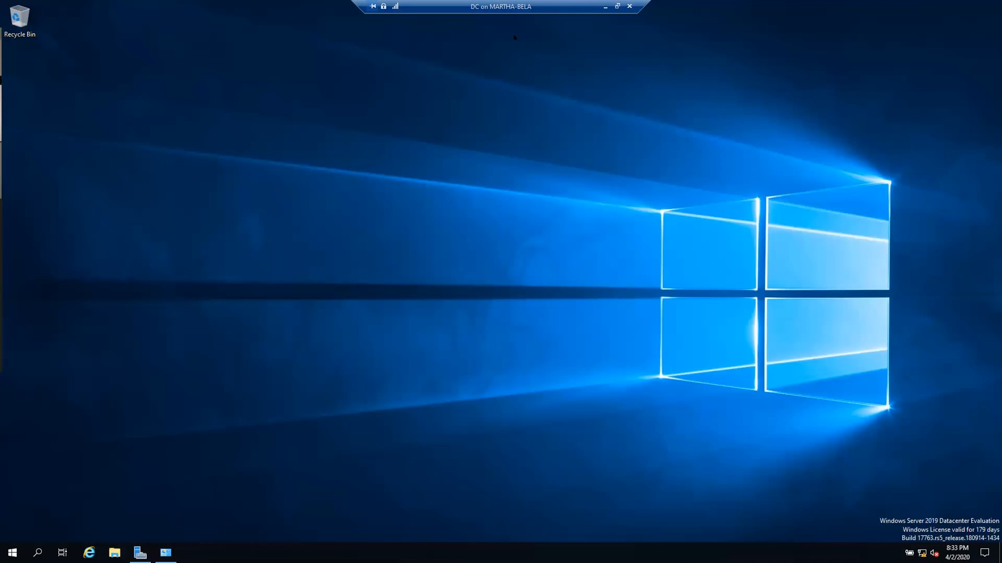
- Restart the DC server with Other (Planned) as the shutdown reason
left_click(5, 553)
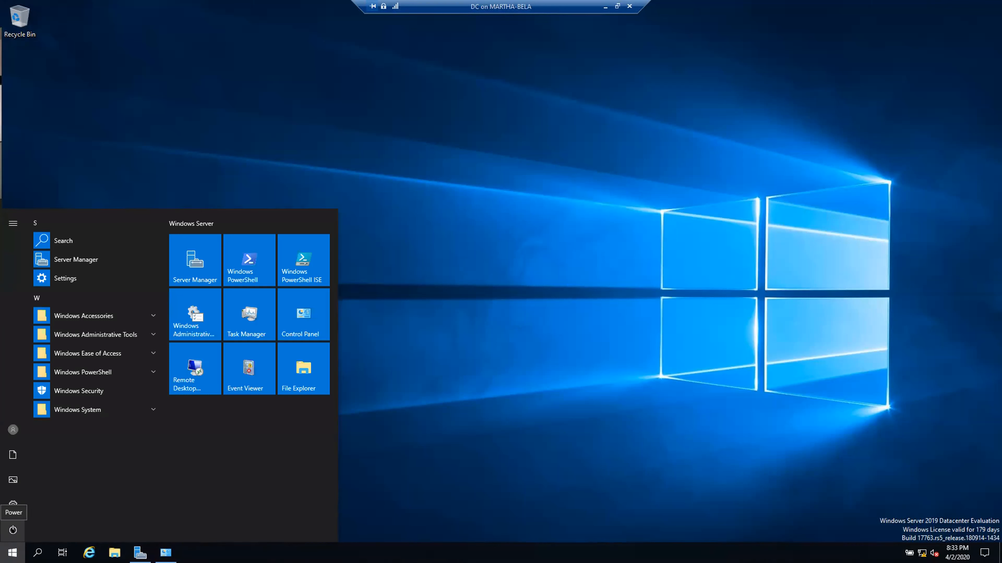
left_click(12, 531)
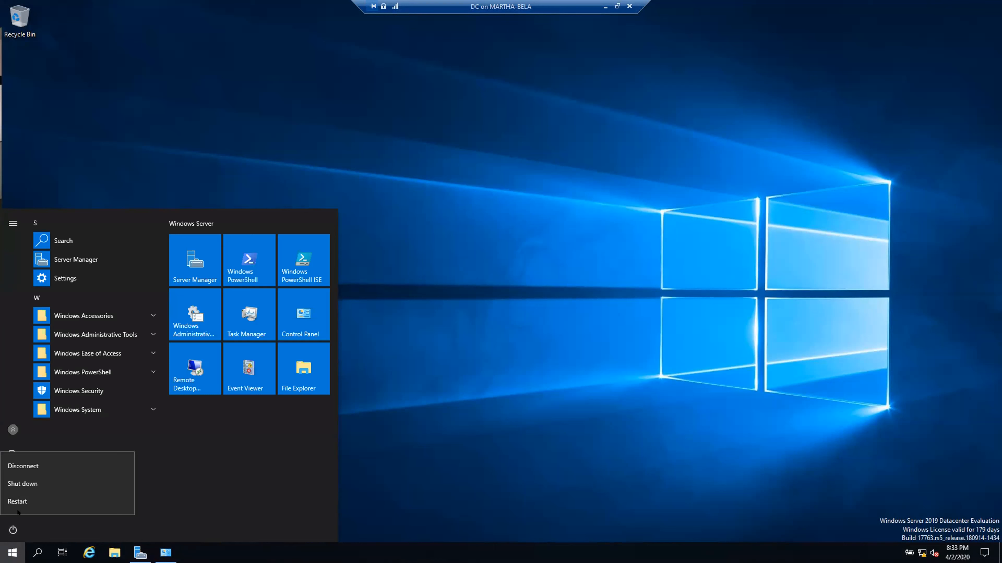
left_click(19, 502)
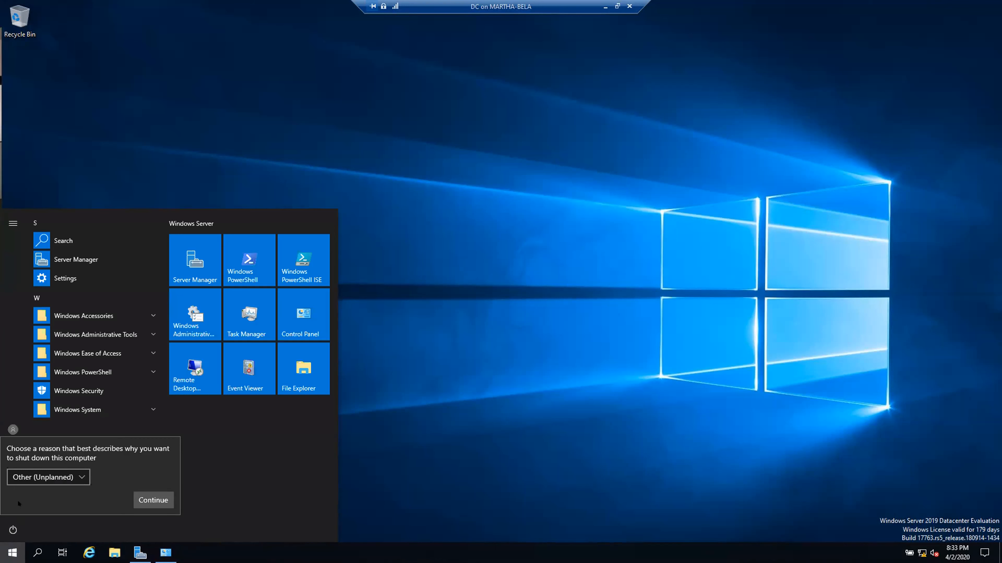
left_click(80, 478)
left_click(60, 411)
left_click(146, 499)
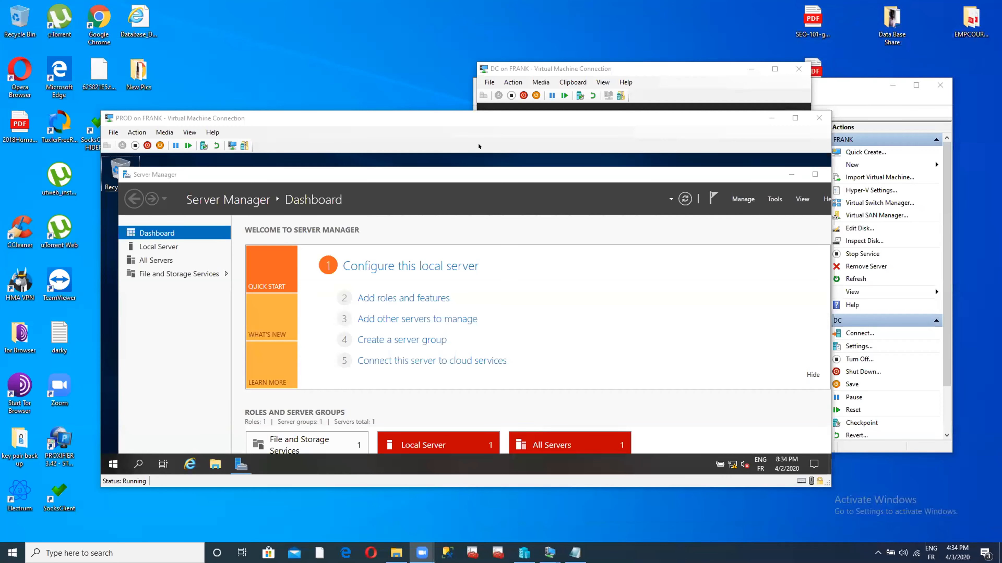
- Bring the PROD VM connection window forward, maximize it, and open the Local Server page
left_click(479, 146)
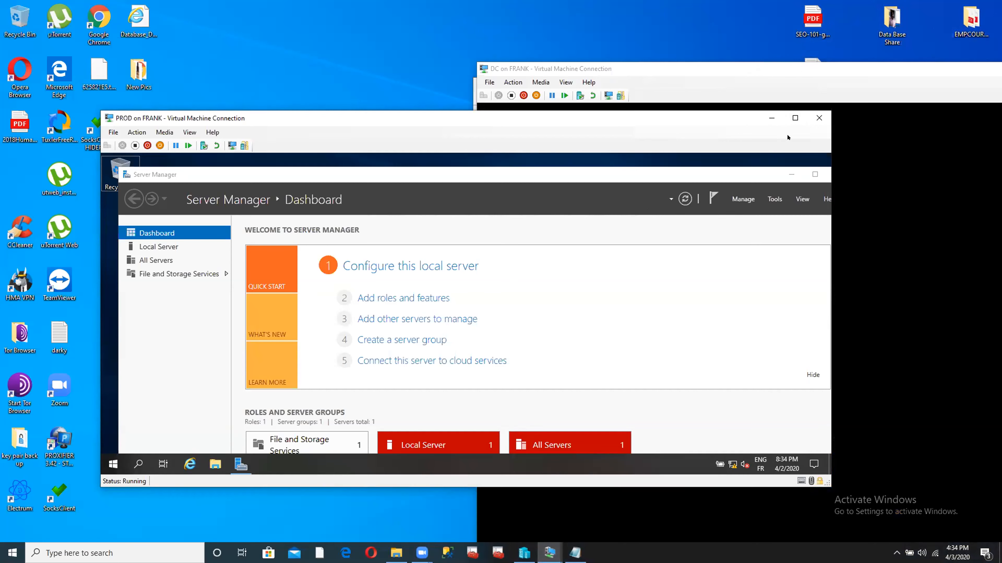
left_click(795, 118)
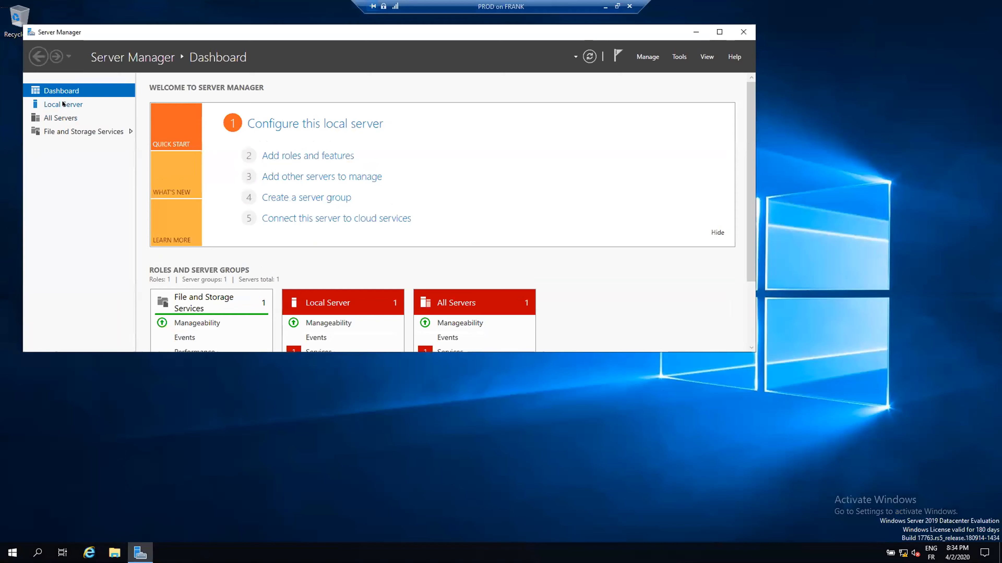
left_click(64, 104)
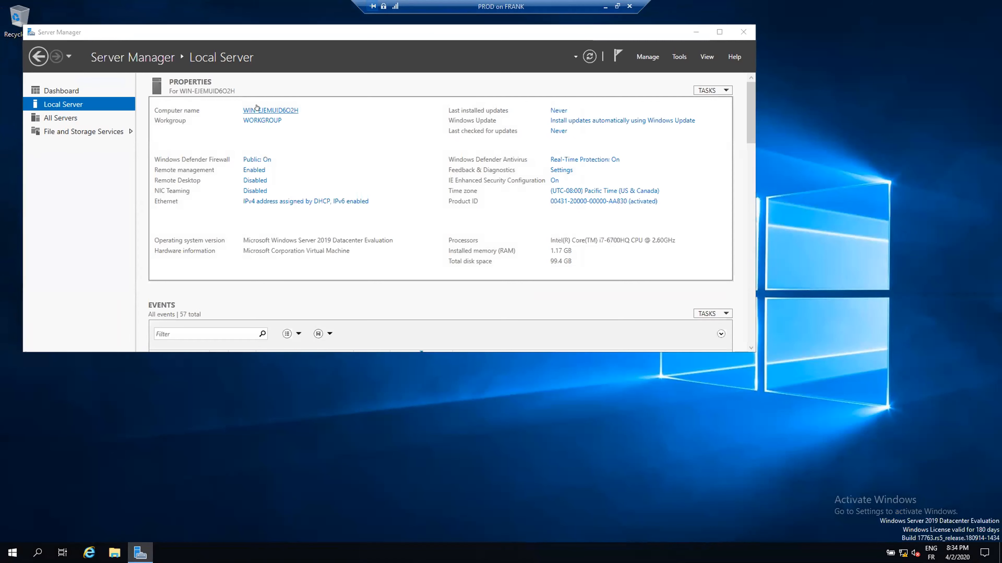
- Rename the computer to PROD, choose Restart Later, and open the Windows Defender Firewall settings
left_click(257, 109)
left_click(236, 181)
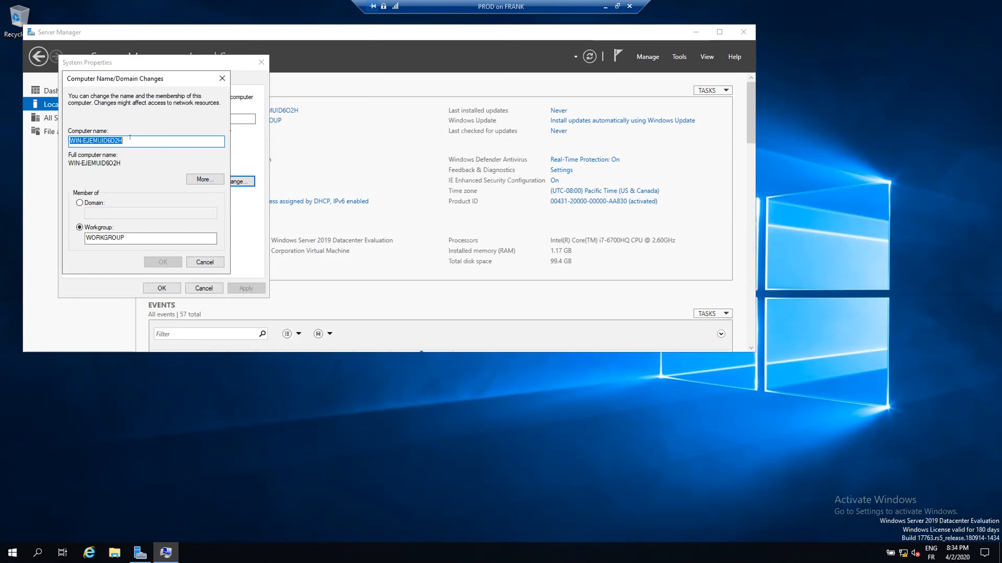
type("PROD")
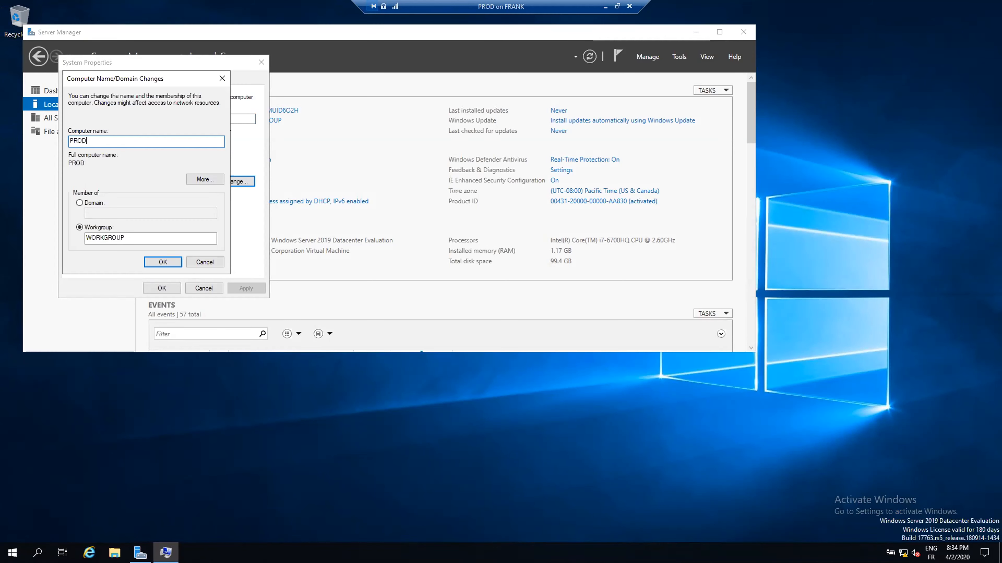
left_click(147, 259)
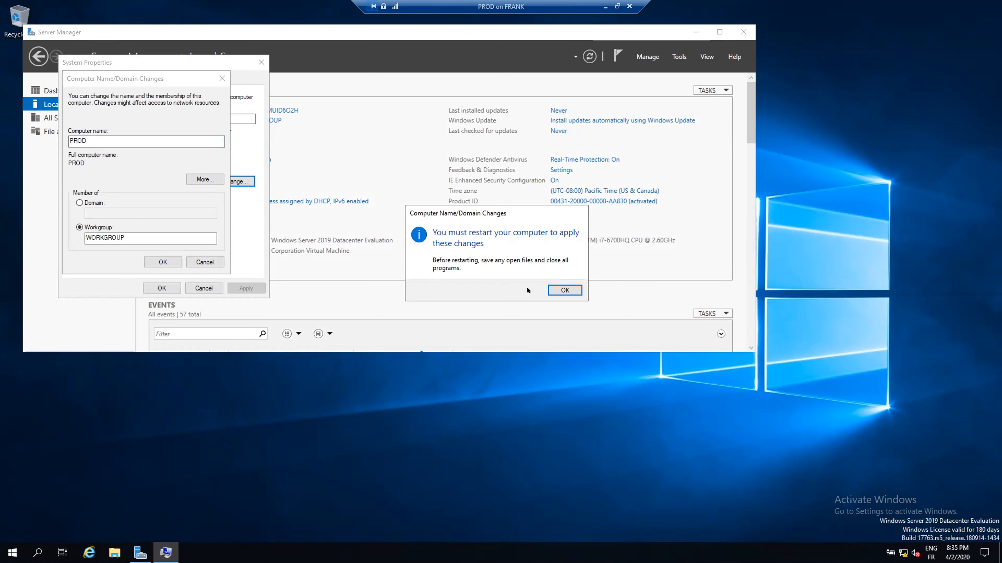
left_click(556, 288)
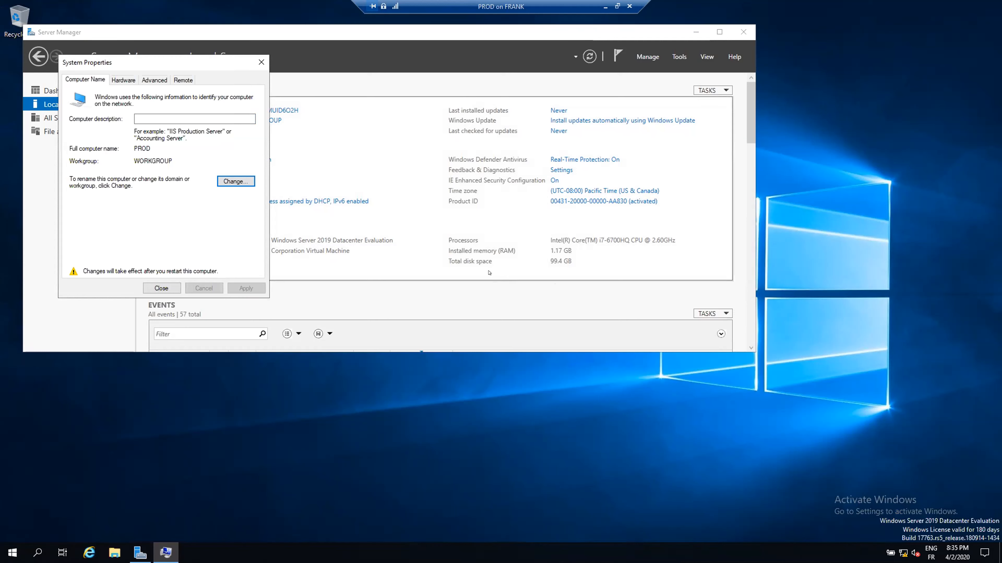
left_click(161, 288)
left_click(556, 286)
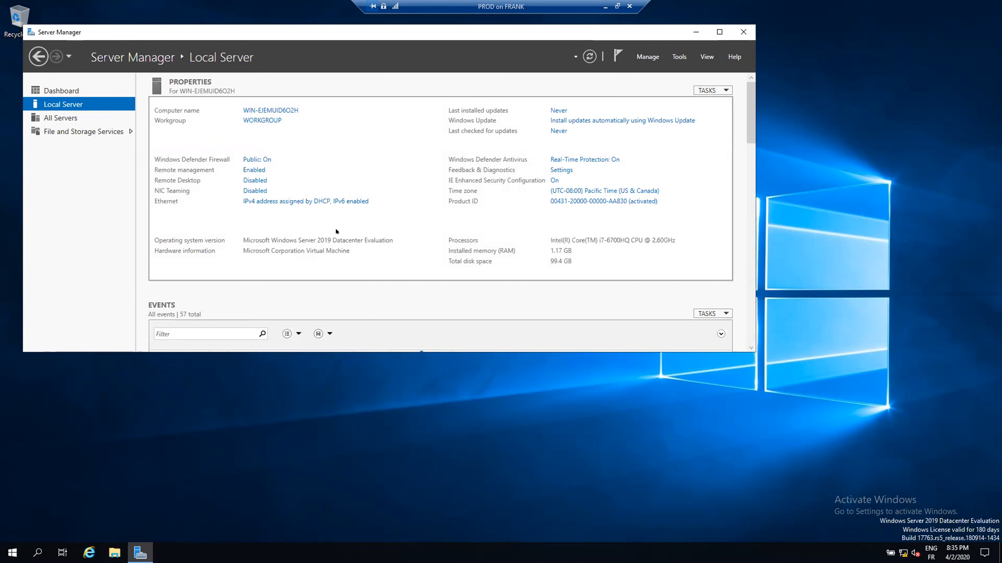
left_click(248, 157)
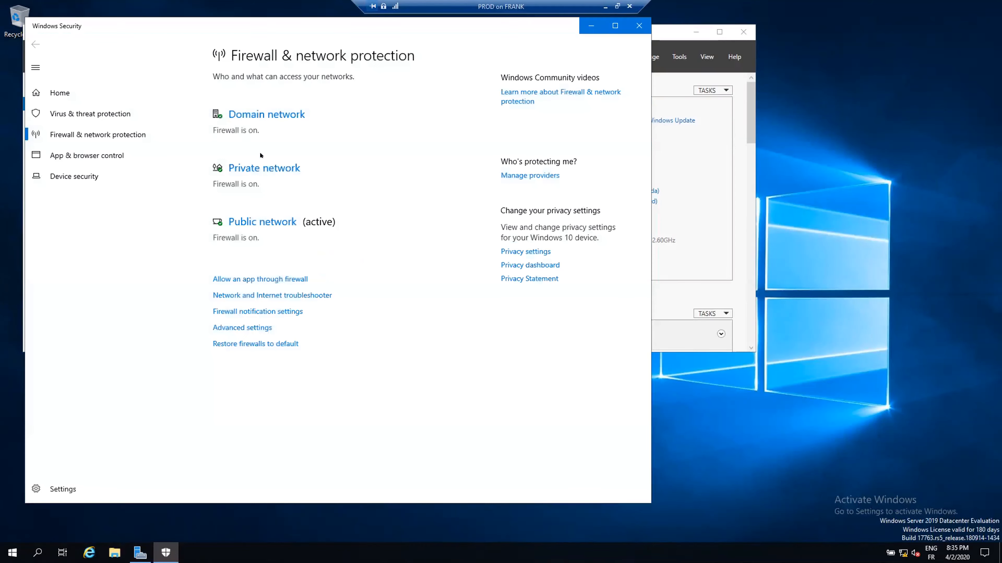
- Turn off the firewall for the Domain, Private and Public networks, then close Windows Security
left_click(261, 115)
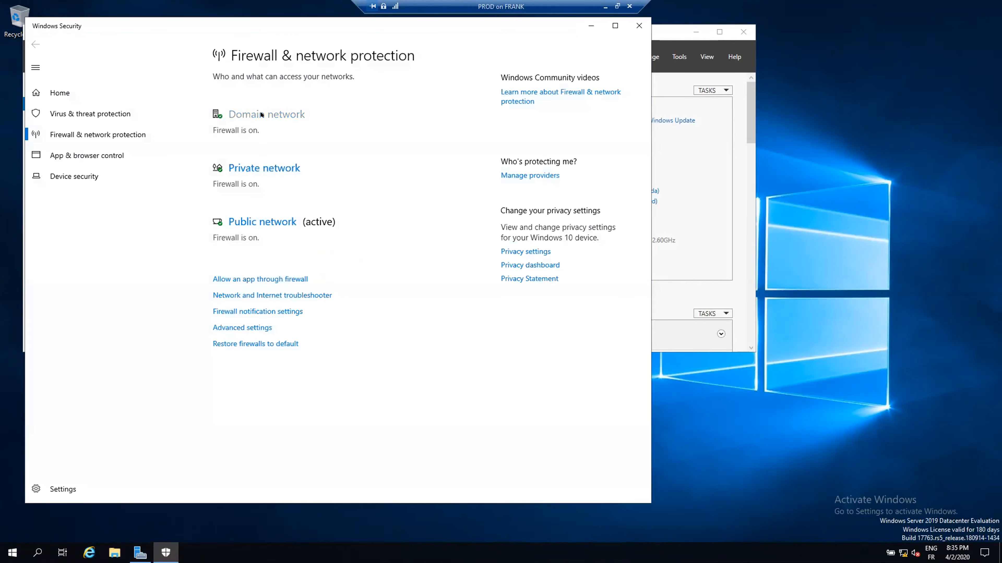
left_click(224, 219)
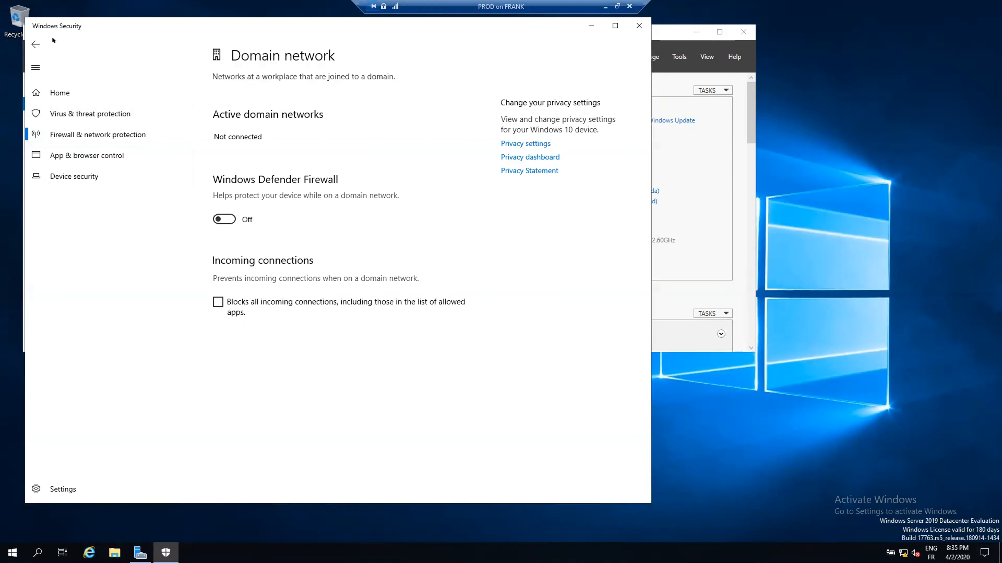
left_click(36, 44)
left_click(256, 289)
left_click(220, 230)
left_click(35, 44)
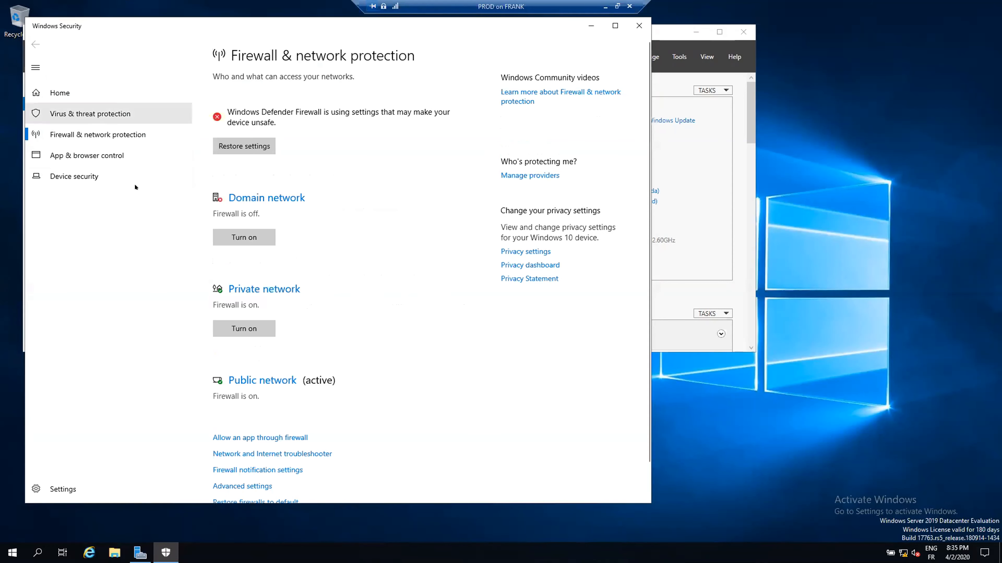
left_click(265, 380)
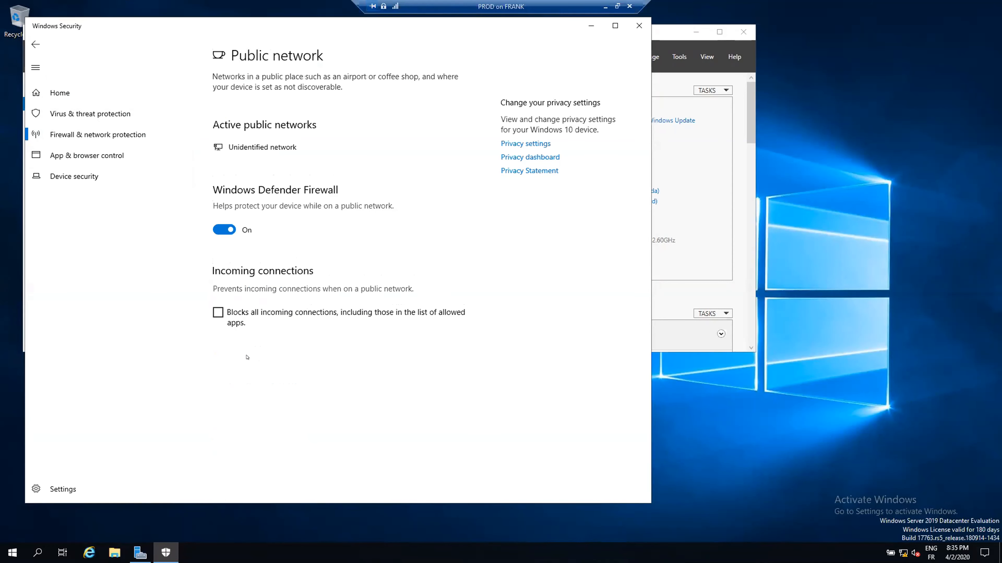
left_click(220, 231)
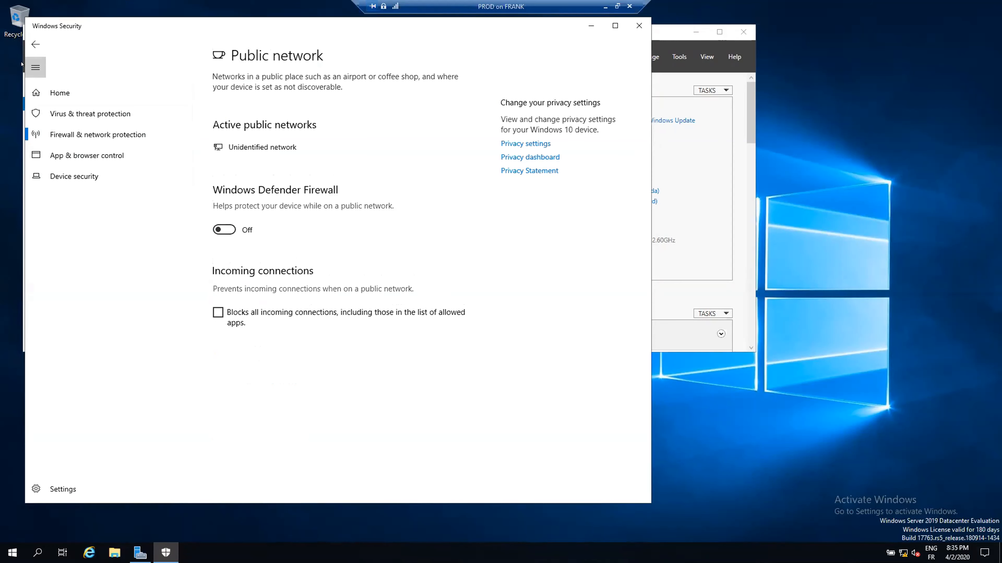
left_click(35, 43)
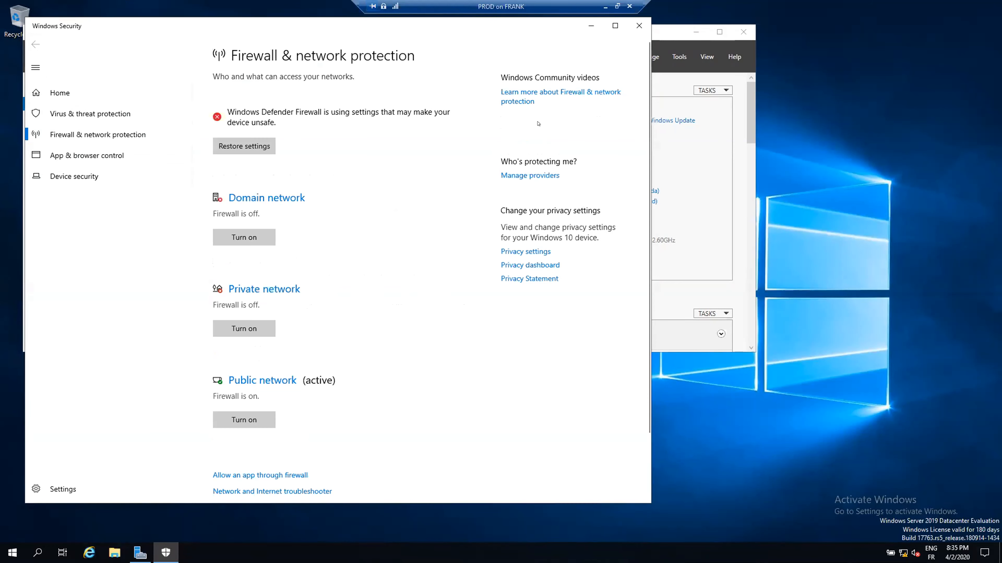
scroll(419, 339, "down", 3)
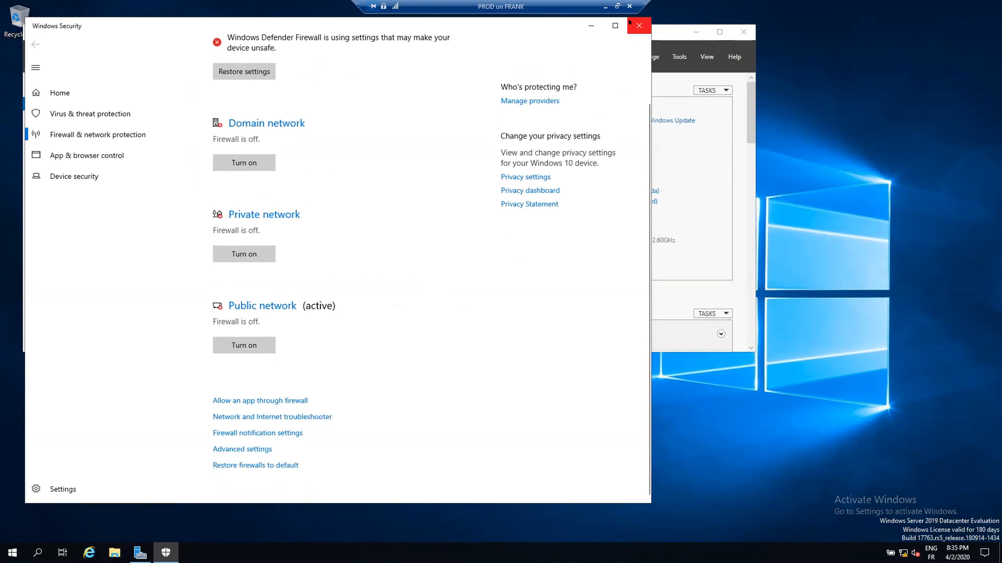
left_click(638, 26)
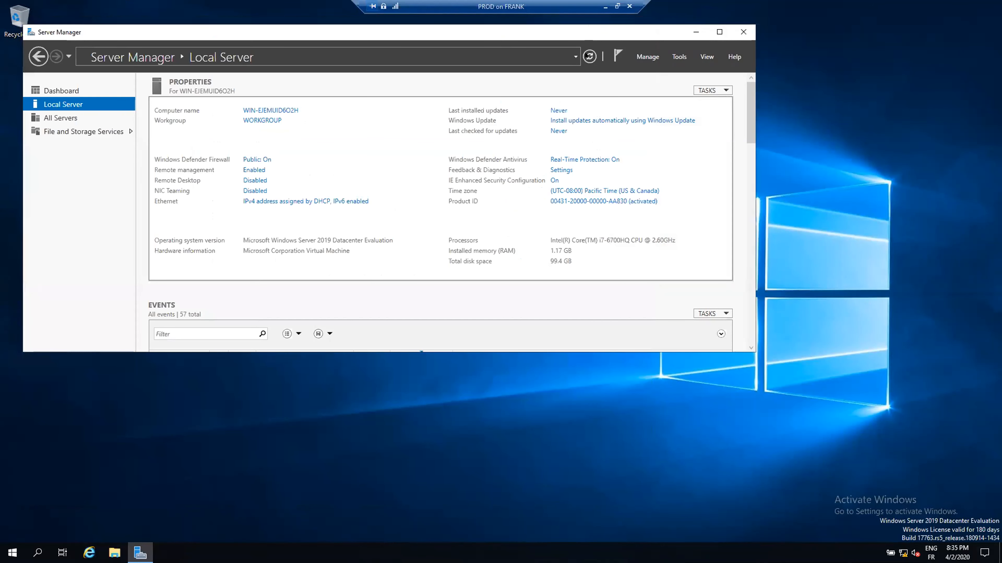
- Refresh Local Server so the firewall reads Public: Off, and open the Ethernet connections
left_click(588, 61)
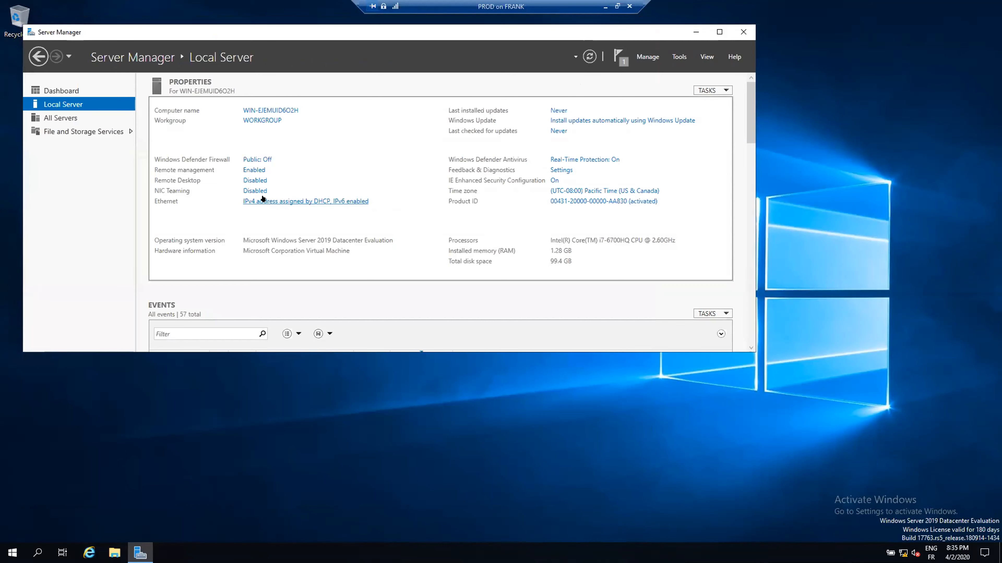
left_click(263, 199)
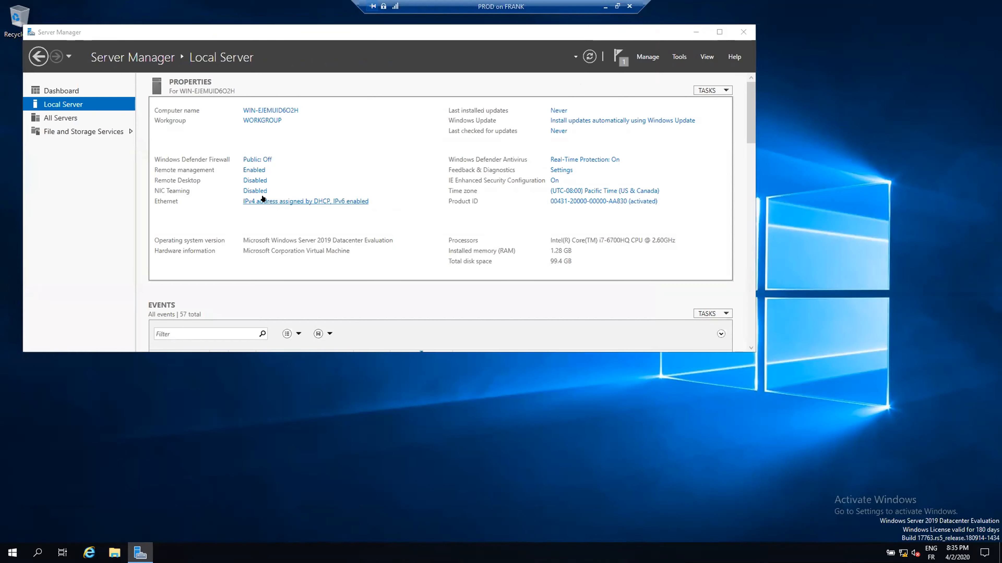
- Open the PROD Ethernet adapter's IPv4 properties and switch to manually entered addresses
right_click(278, 176)
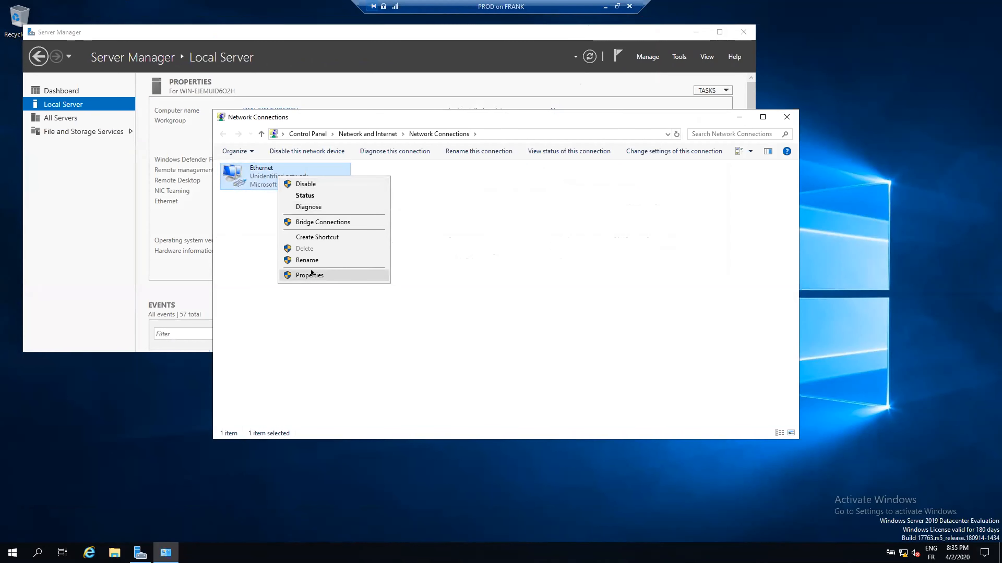
left_click(312, 275)
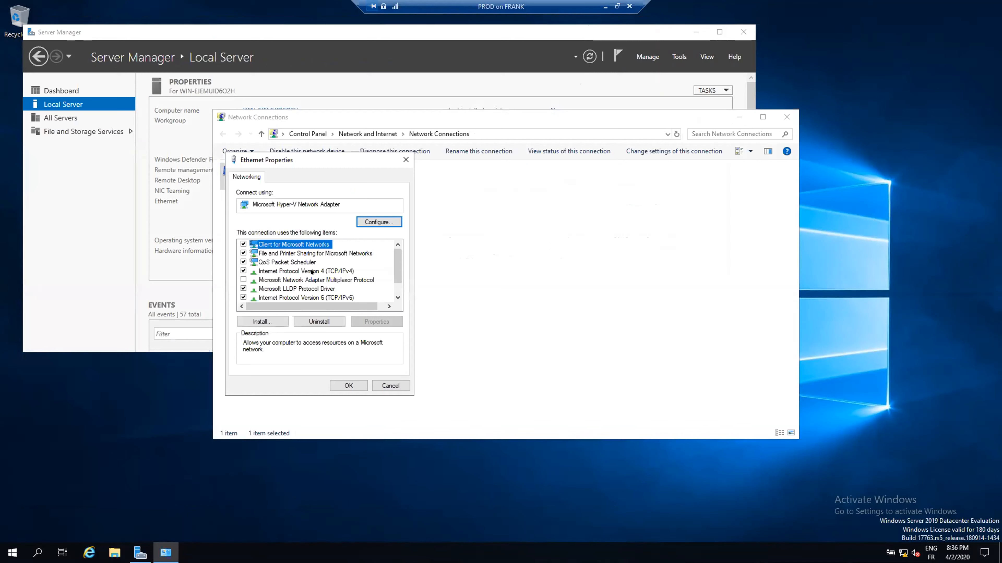
left_click(312, 271)
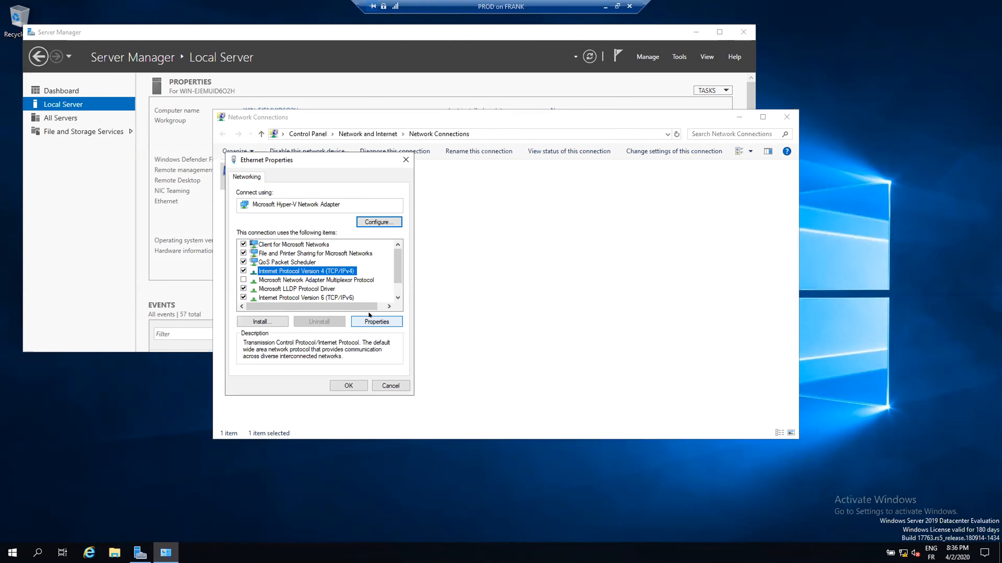
left_click(370, 321)
left_click(262, 275)
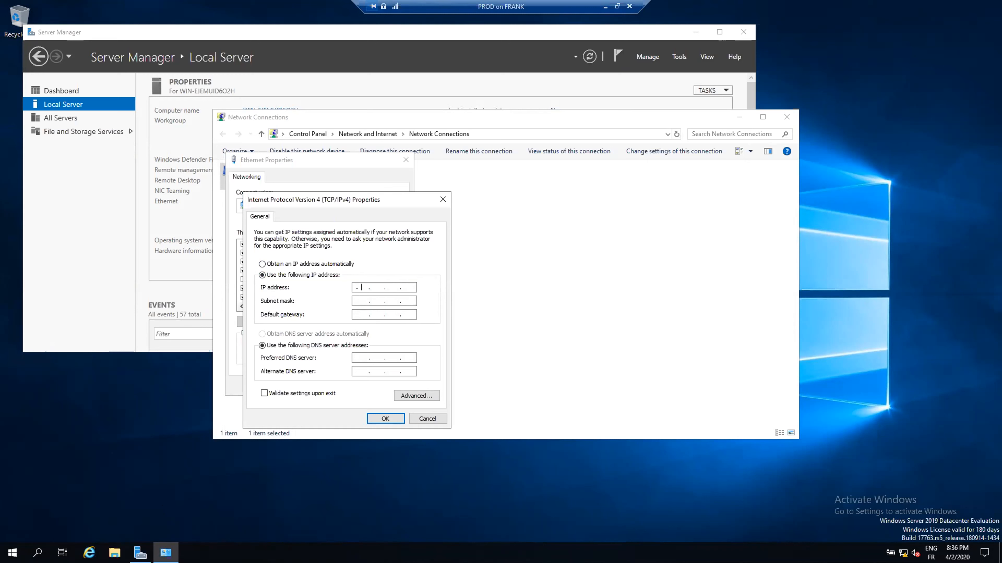
- Enter IP 192.168.0.4, mask 255.255.255.0 and a preferred DNS server, then save and close
type("192 . 168 . 0 . 4")
left_click(355, 298)
type("192 . 168")
left_click(376, 414)
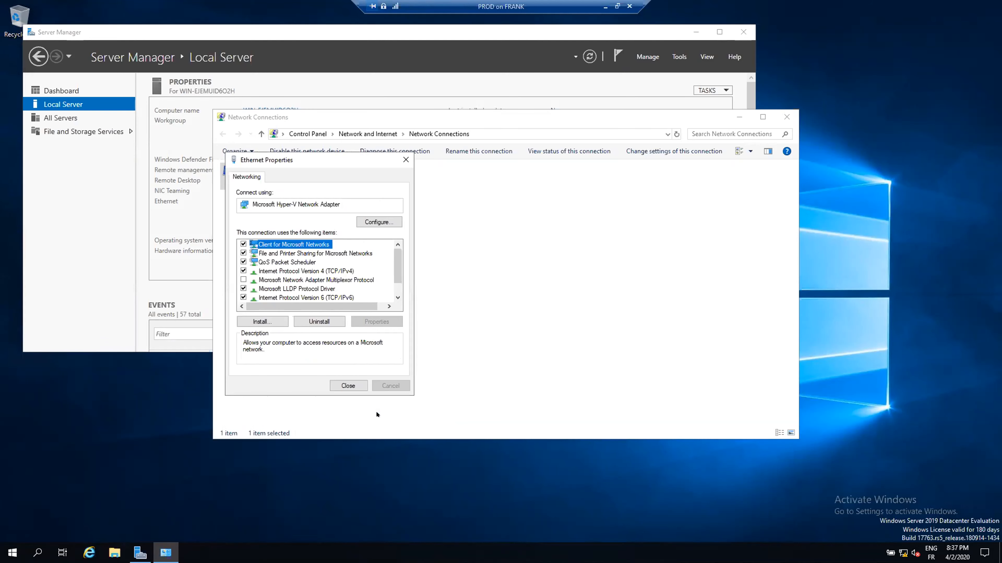
left_click(344, 386)
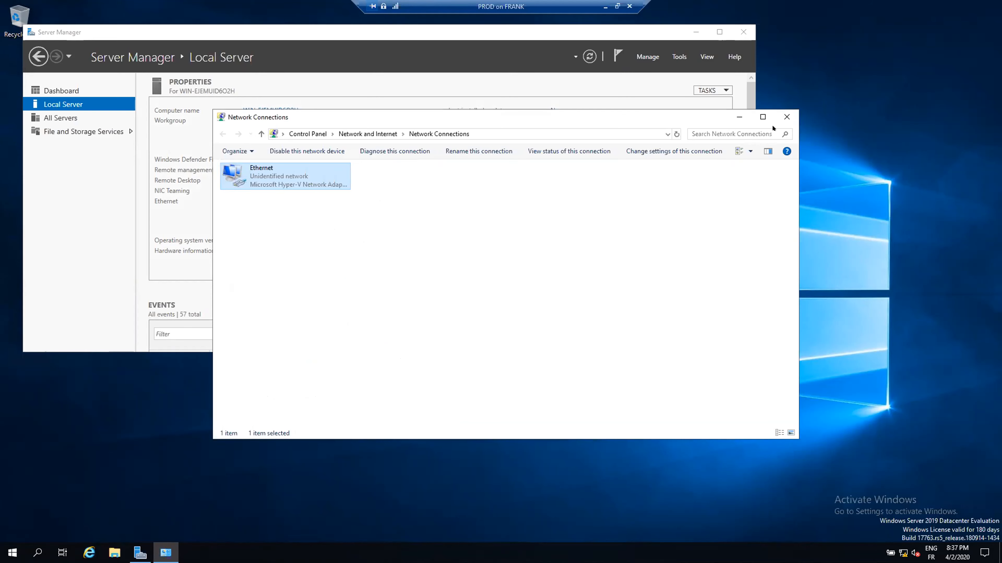
left_click(786, 117)
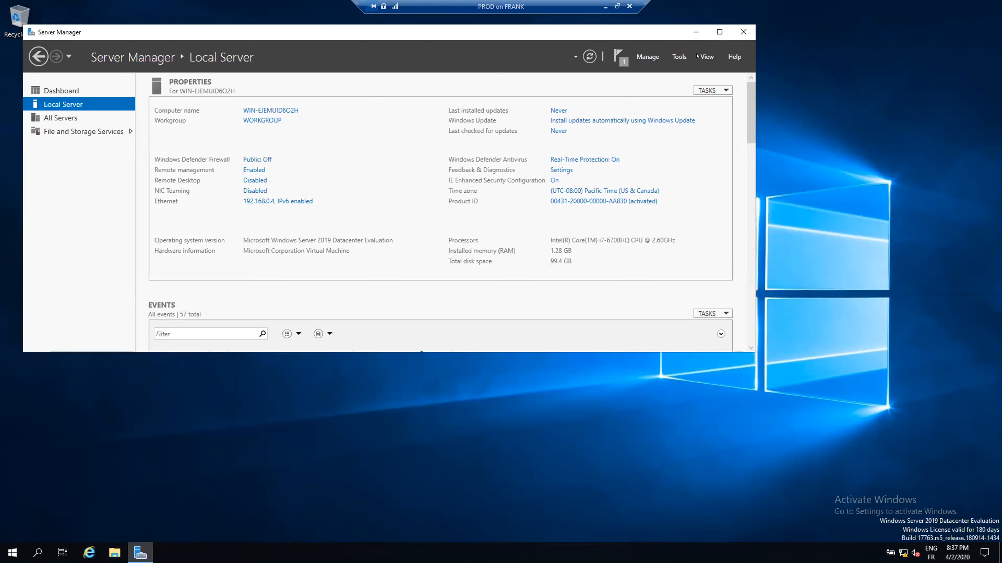
- Close Server Manager and restart the PROD VM, accepting the Other (Unplanned) shutdown reason
left_click(743, 32)
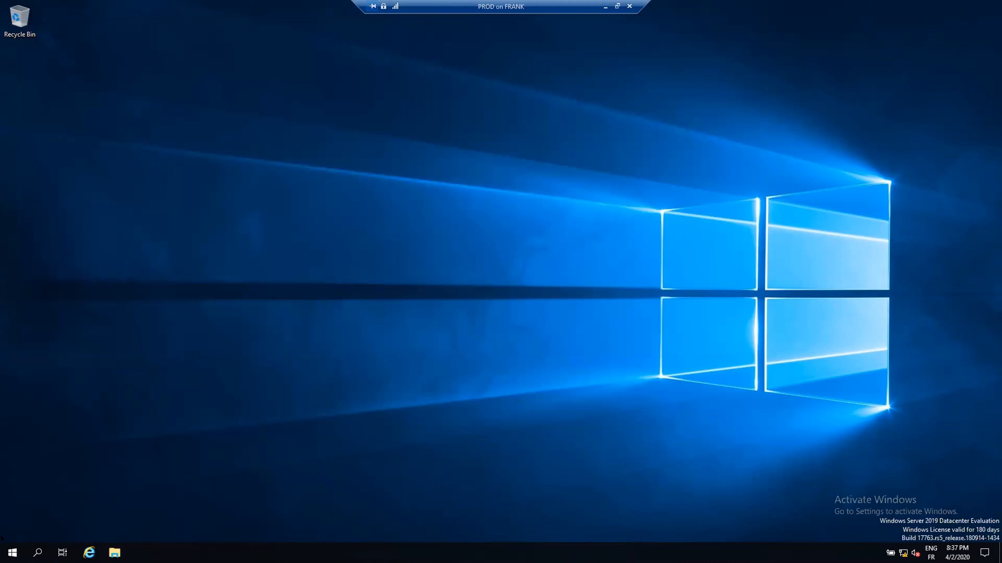
left_click(3, 551)
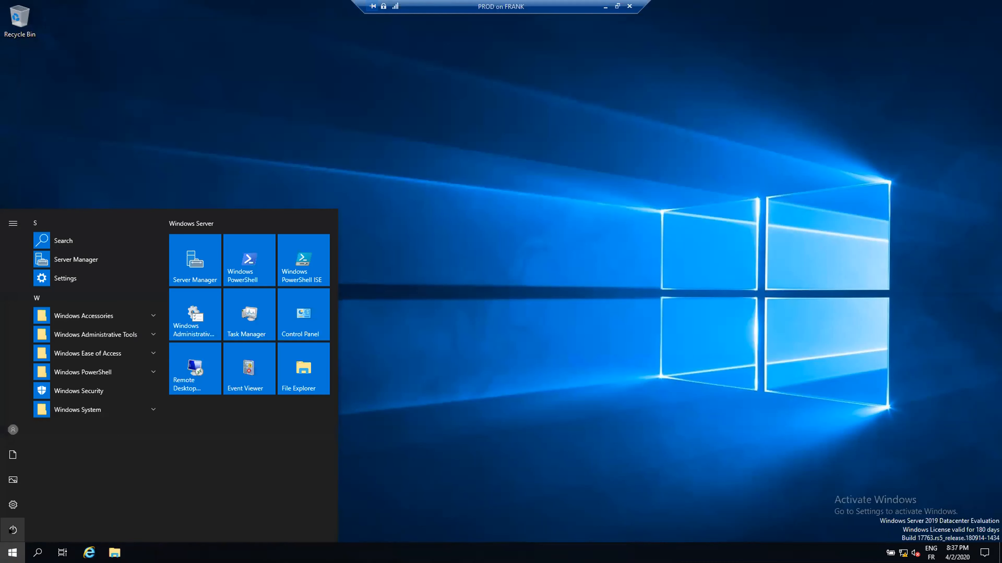
left_click(10, 530)
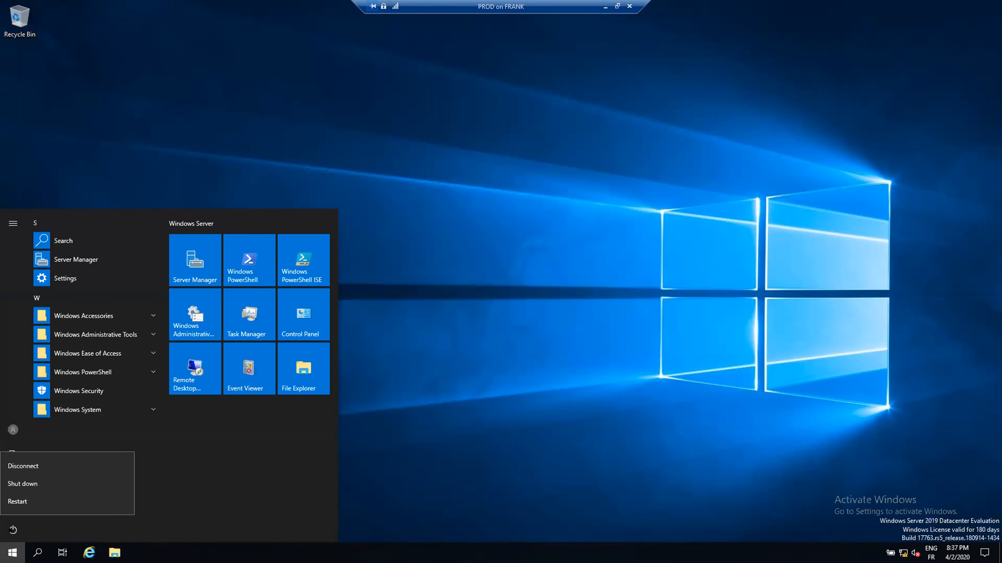
left_click(19, 498)
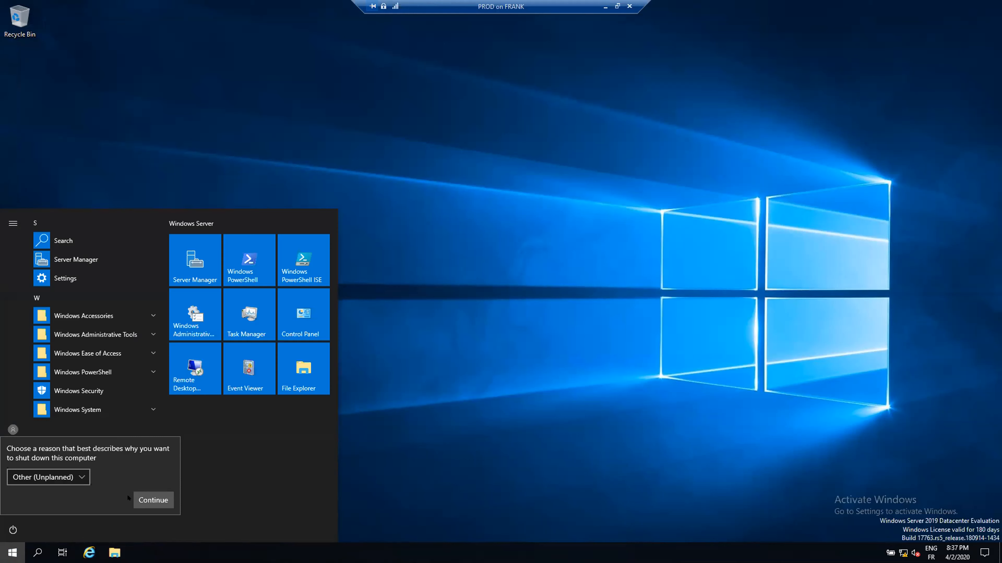
left_click(153, 499)
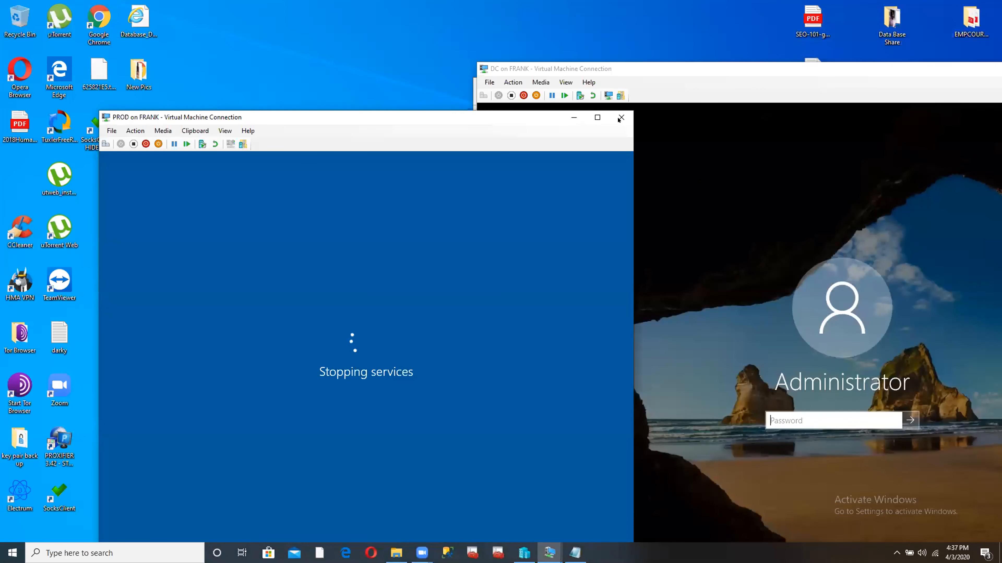
- Switch to the DR VM's window, minimise its Network Connections, and leave full-screen view
left_click(550, 554)
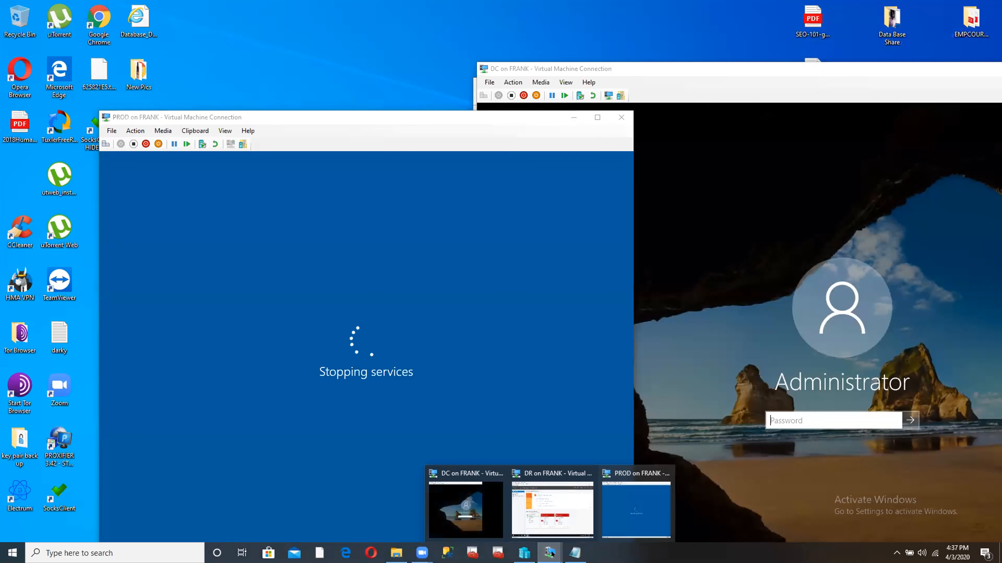
left_click(551, 513)
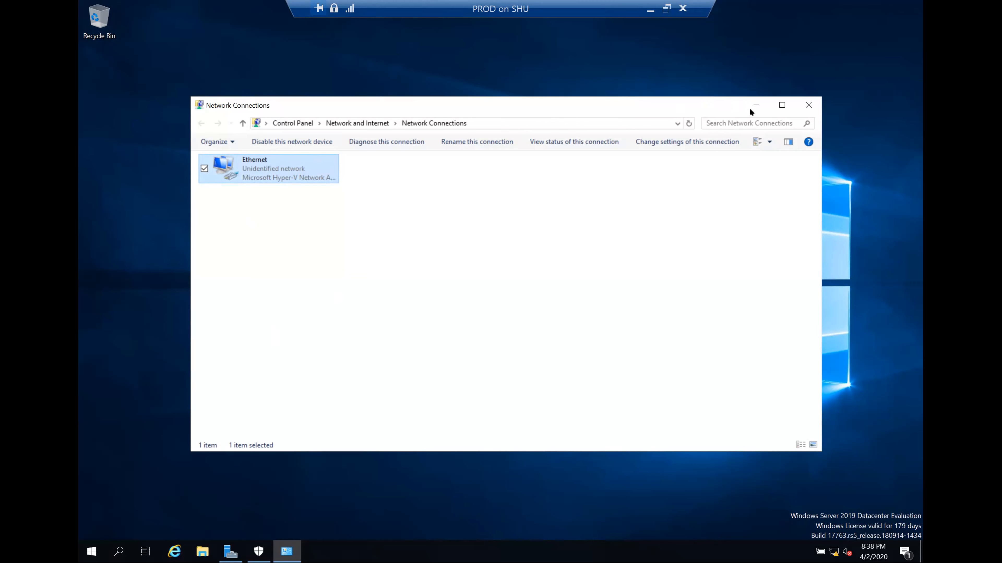
left_click(751, 109)
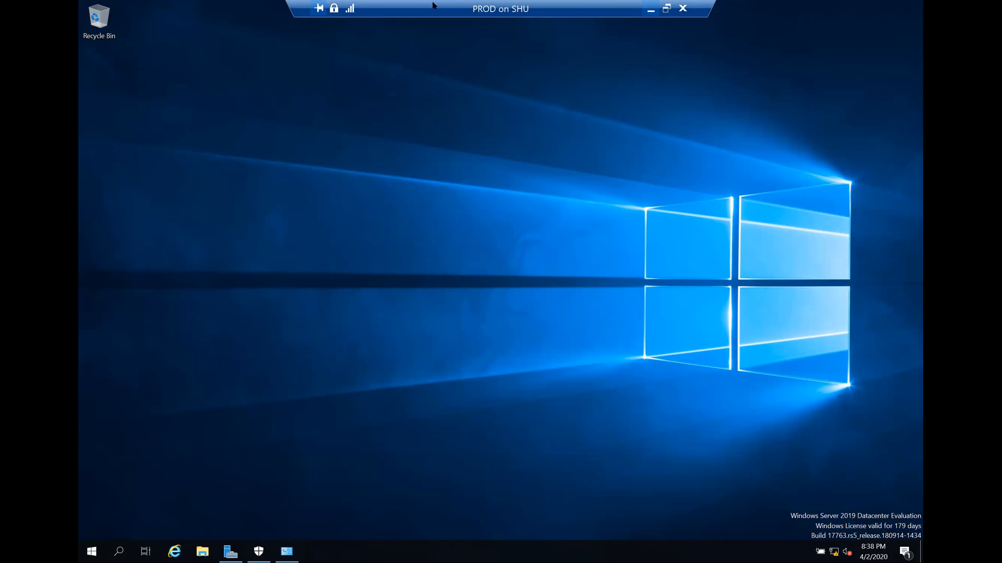
key("ctrl+alt+Break")
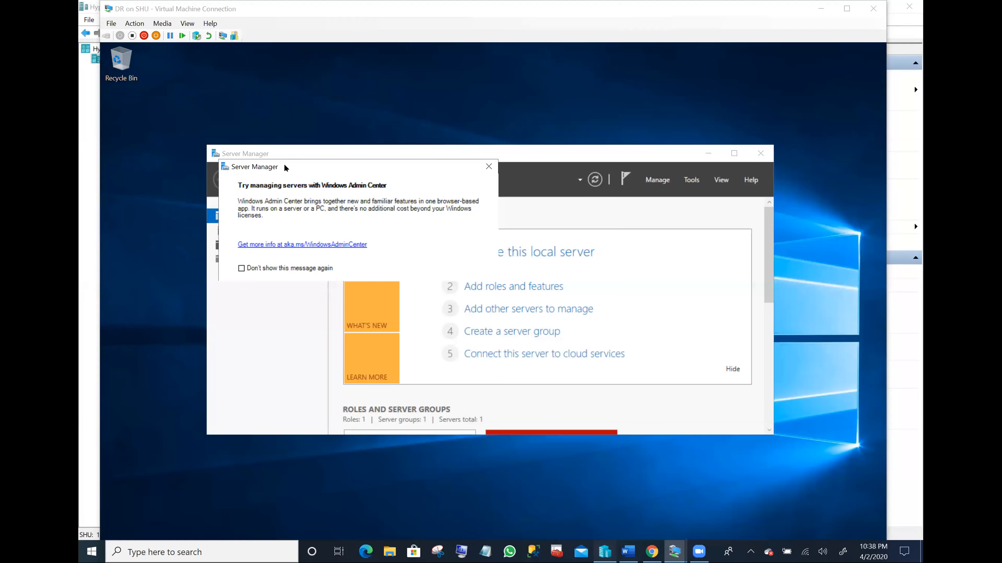
- Restart the PROD VM from its connection window, then minimise it back to Hyper-V Manager
left_click(605, 551)
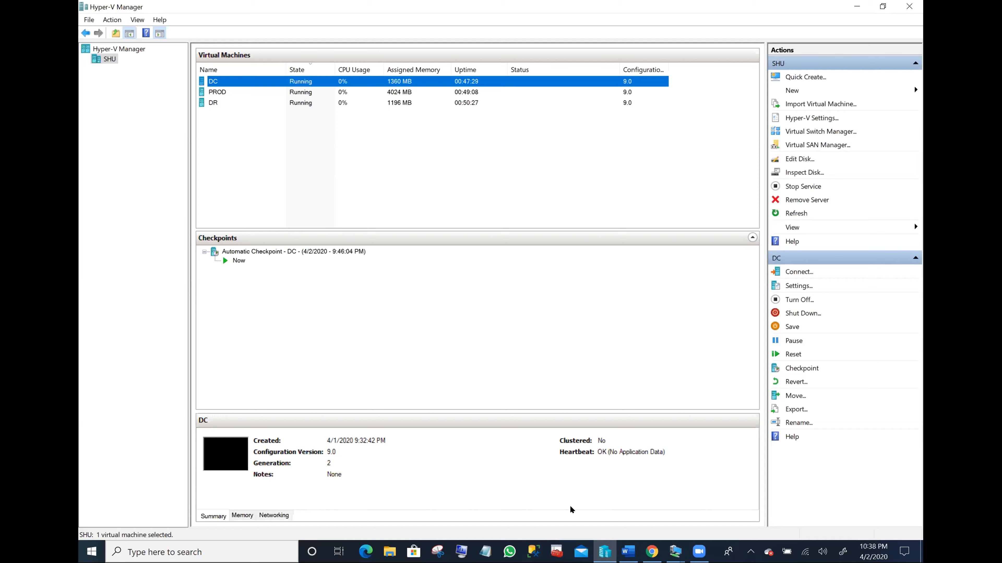
left_click(675, 551)
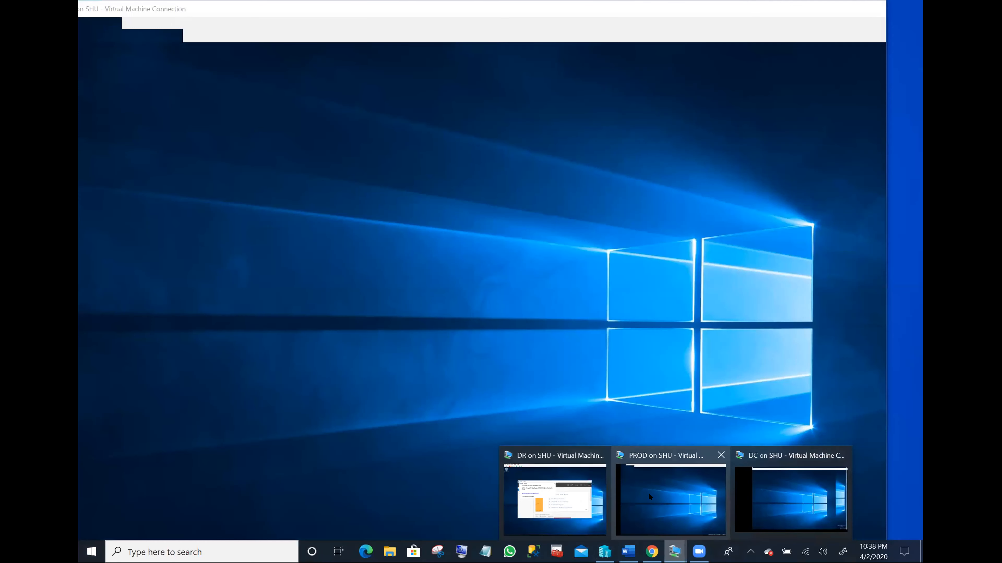
left_click(648, 494)
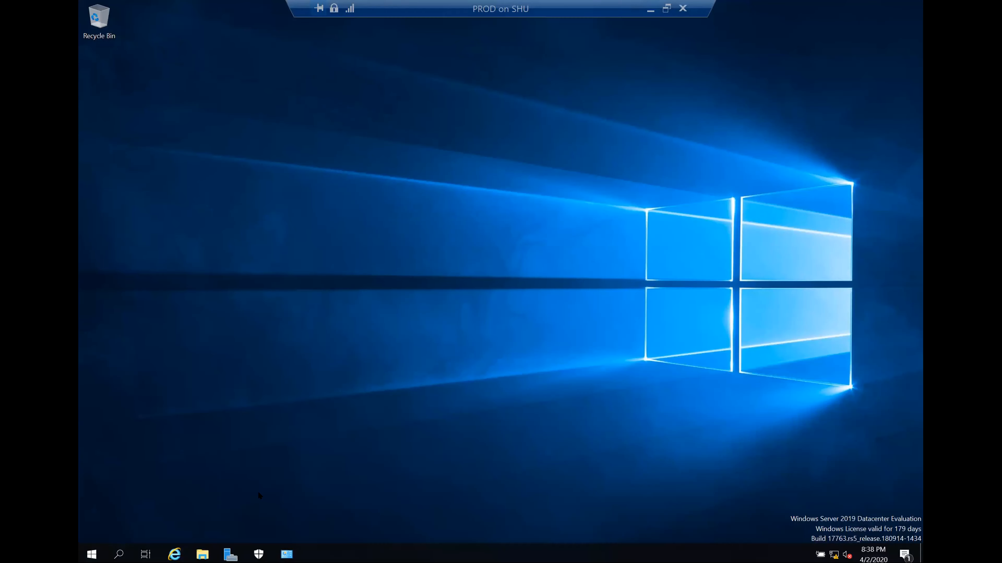
left_click(91, 553)
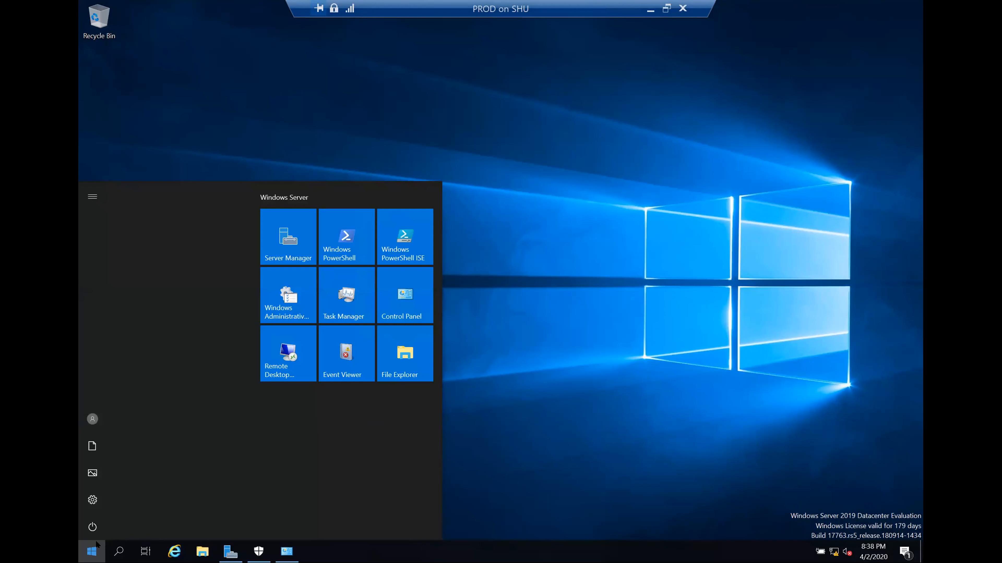
left_click(97, 522)
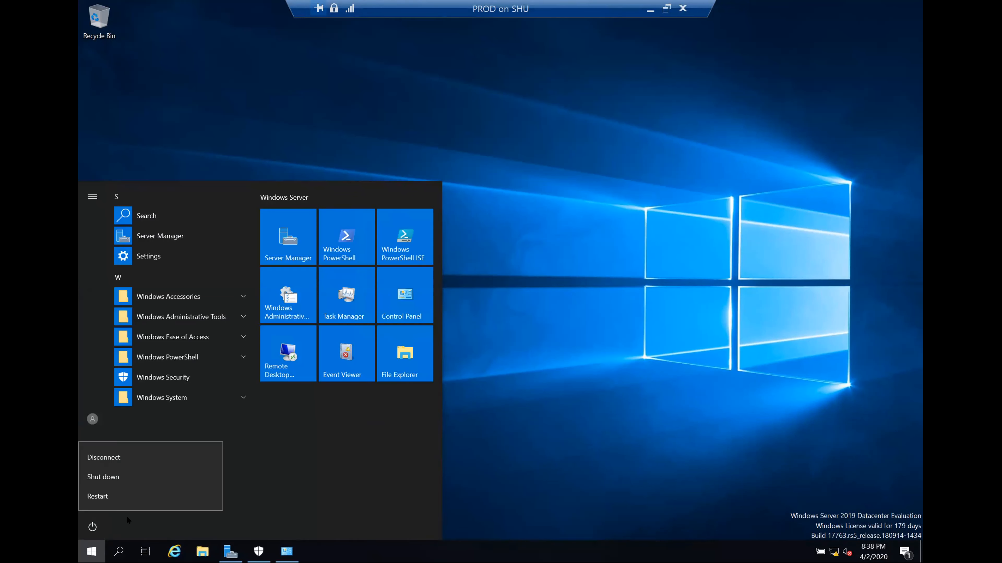
left_click(144, 476)
left_click(241, 492)
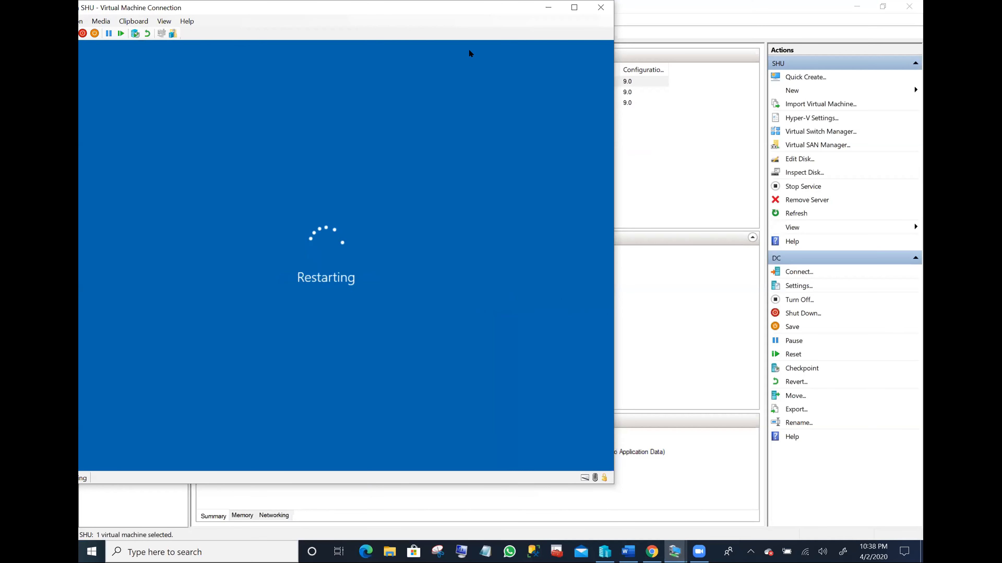
left_click(548, 7)
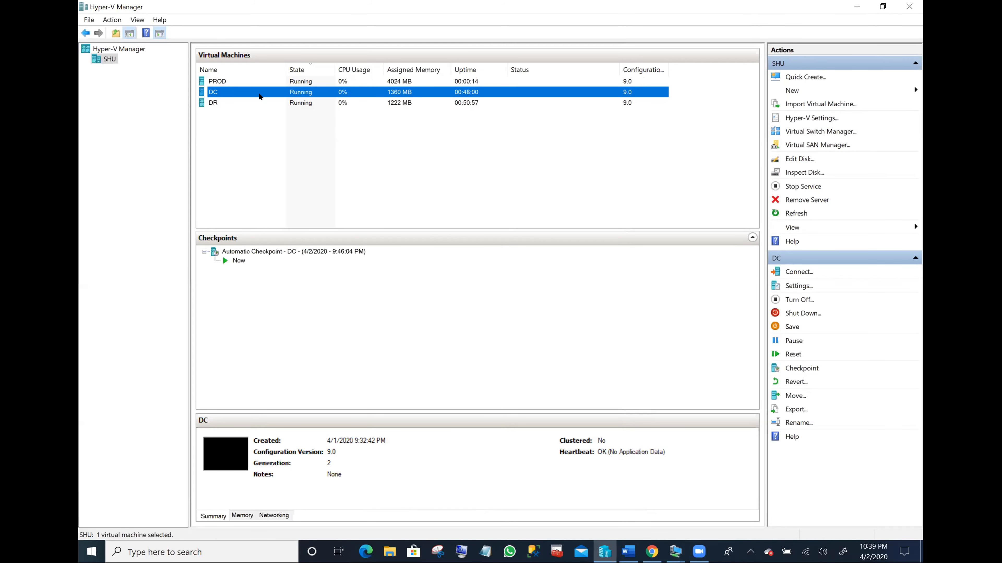
- On the DR VM, maximise Server Manager, hide the welcome panel, dismiss Admin Center, and show Local Server
left_click(248, 102)
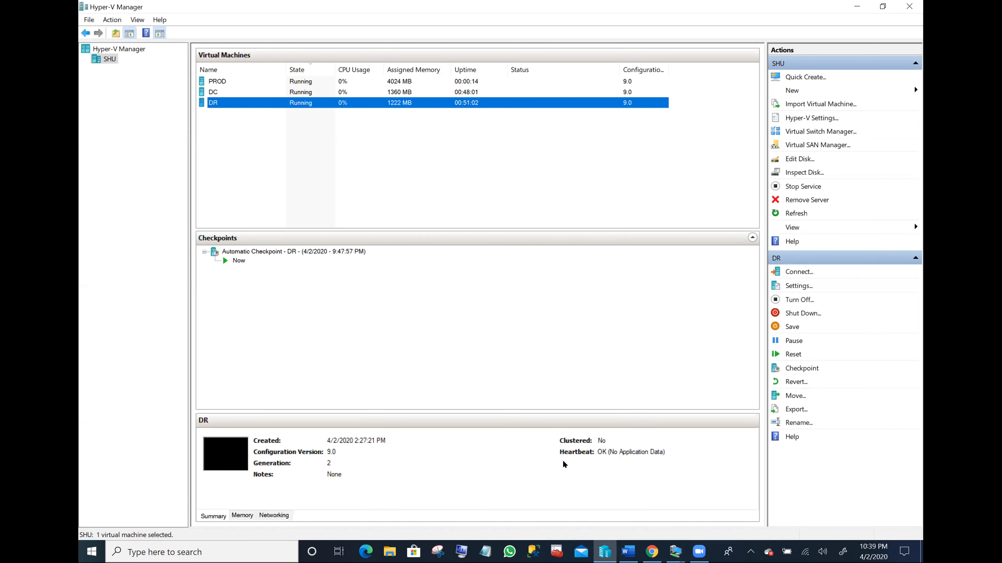
left_click(675, 551)
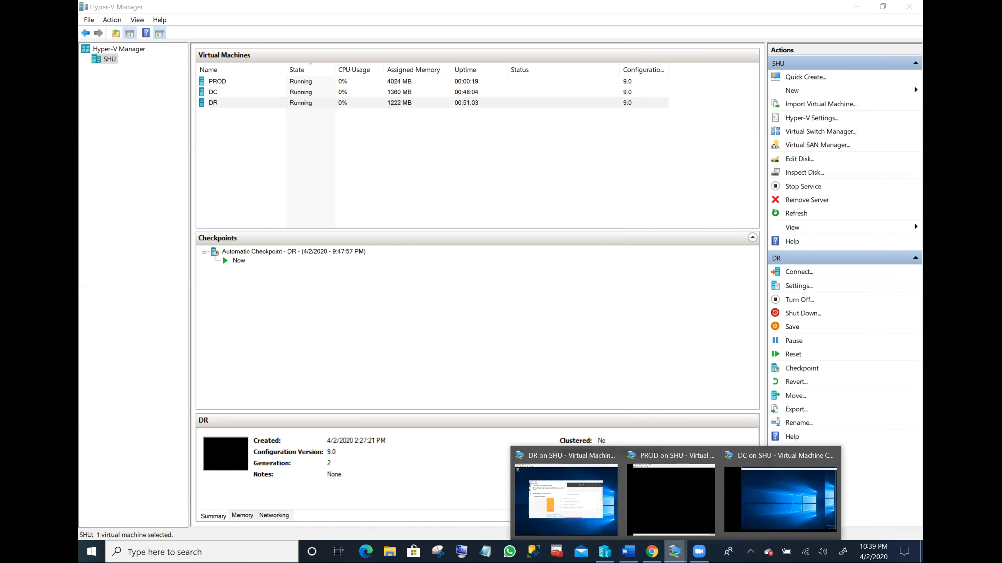
mouse_move(670, 498)
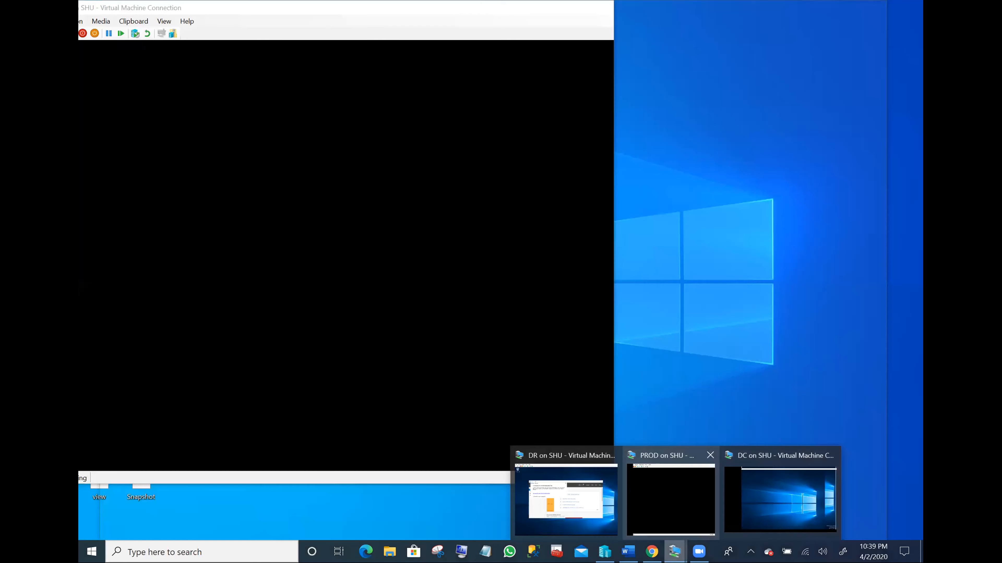
left_click(582, 491)
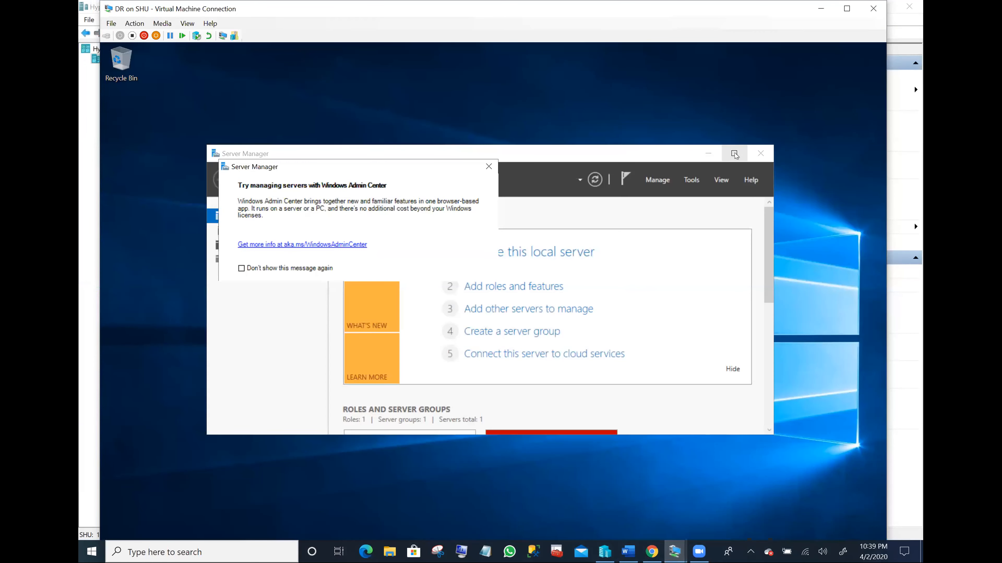
left_click(734, 153)
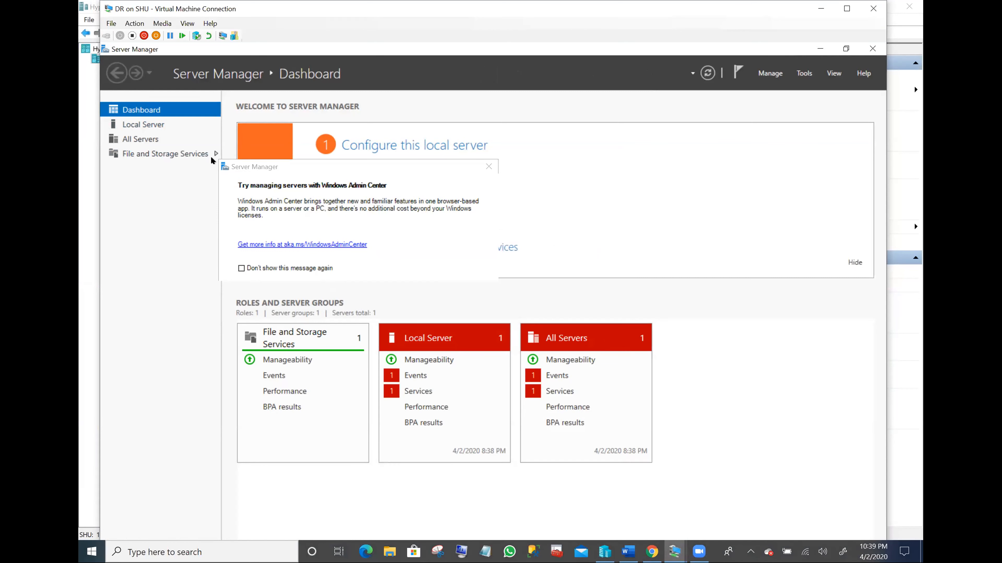
left_click(850, 263)
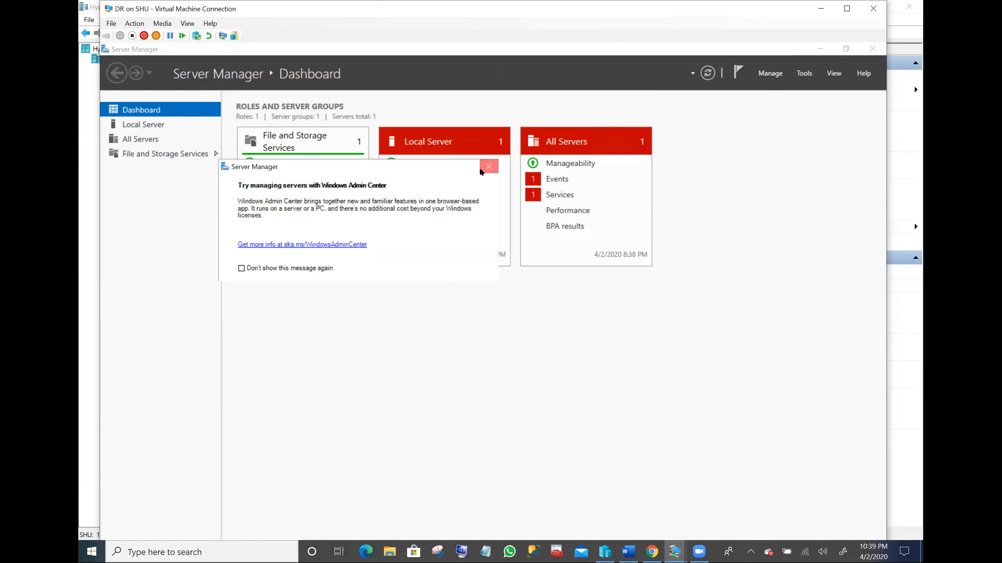
left_click(489, 167)
left_click(158, 125)
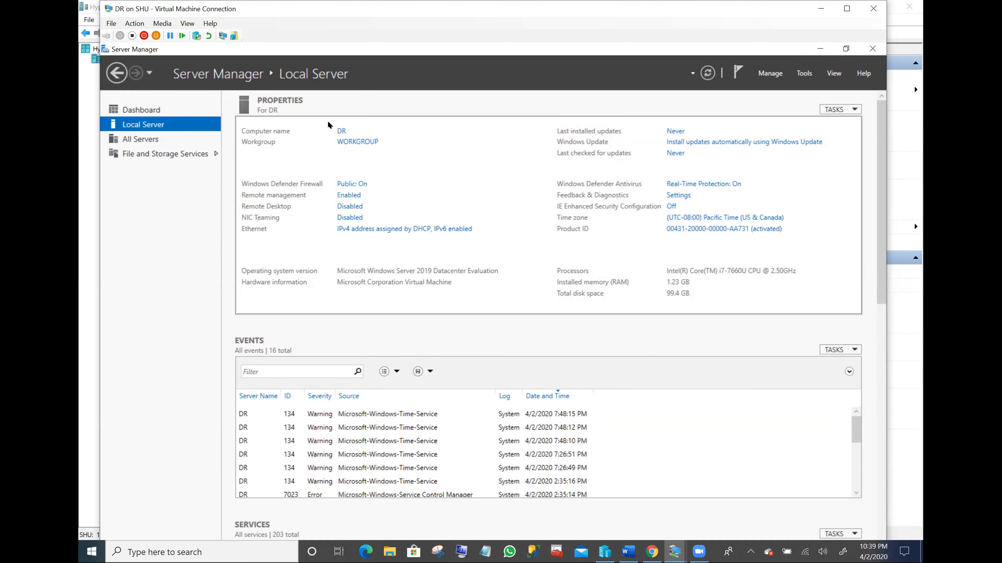
left_click(336, 133)
left_click(321, 207)
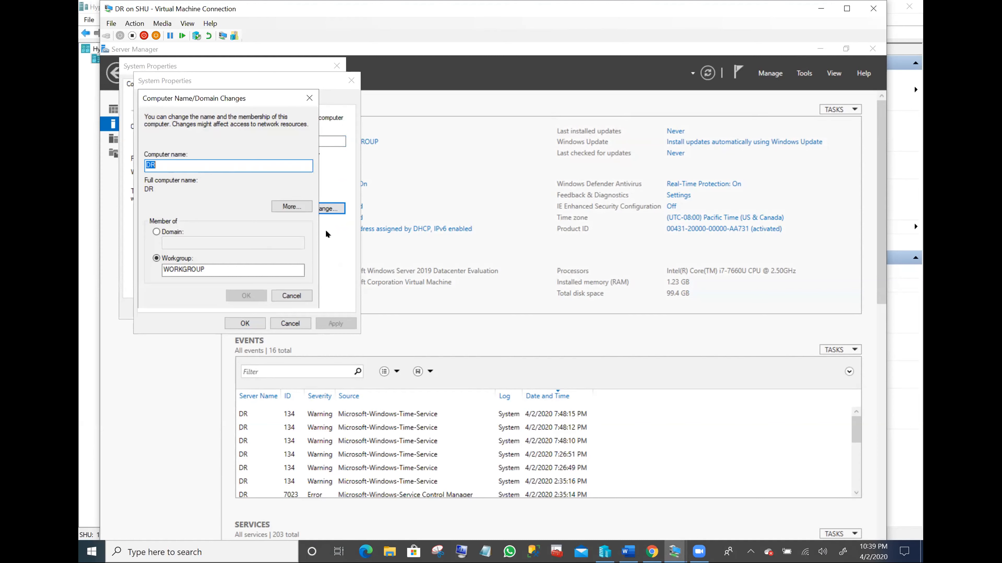
left_click(309, 97)
left_click(351, 82)
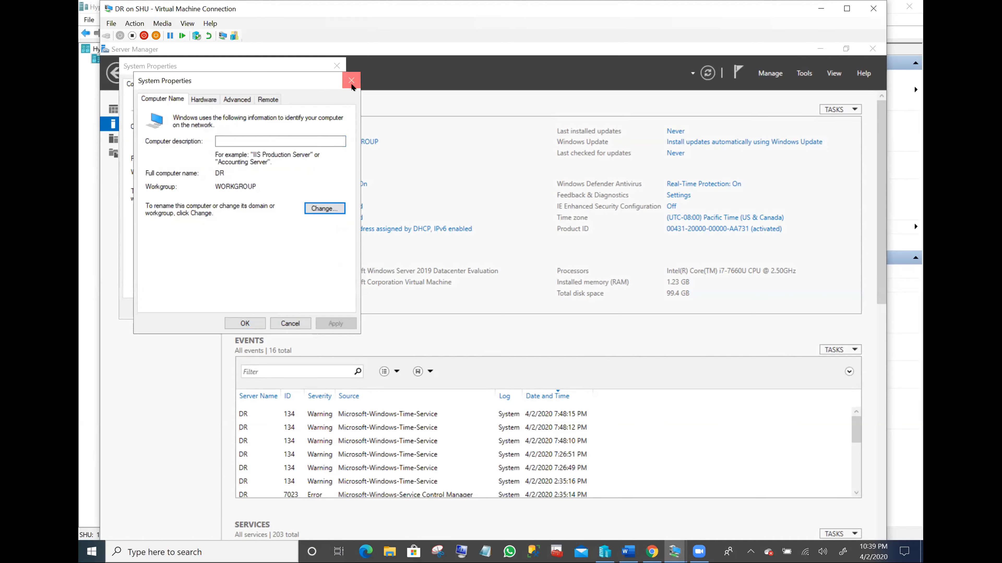
left_click(336, 67)
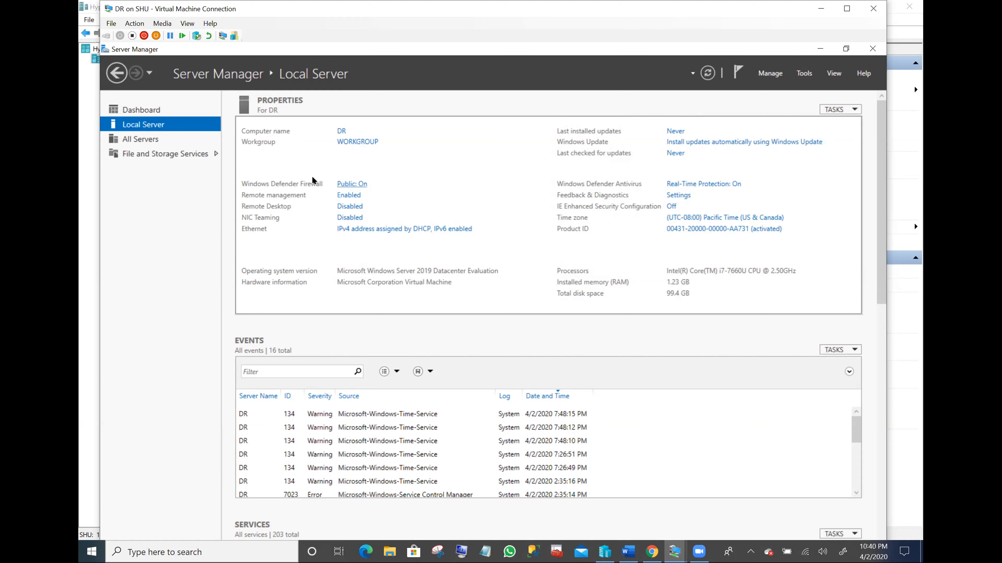
- Turn off the Domain, Private and Public network firewalls on DR, then close the window
left_click(352, 184)
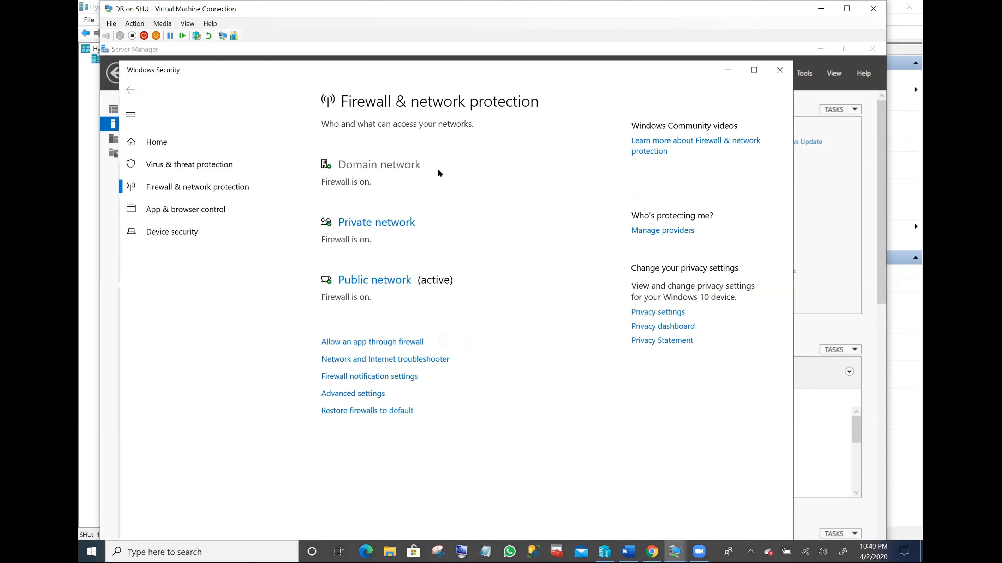
left_click(385, 162)
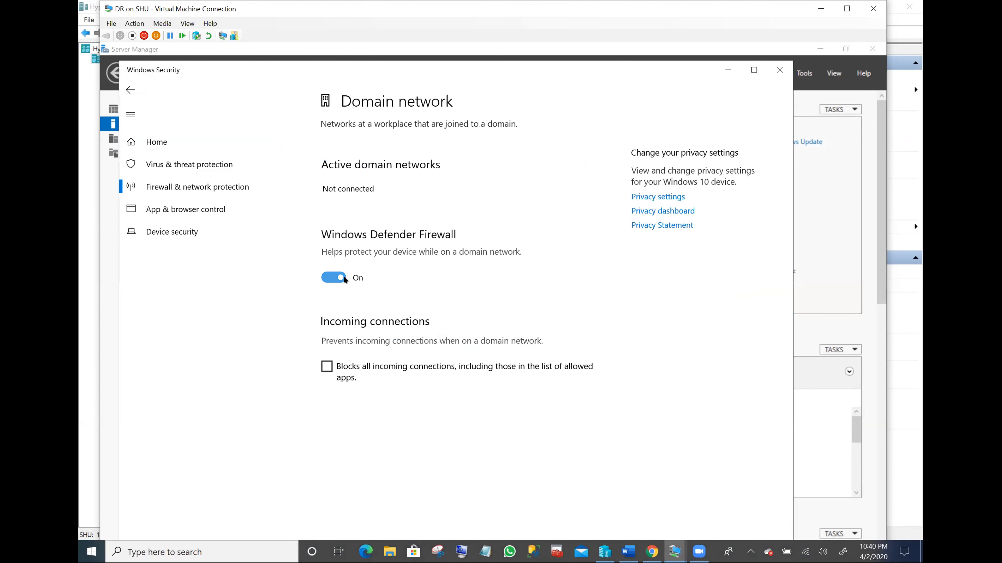
left_click(337, 278)
left_click(131, 90)
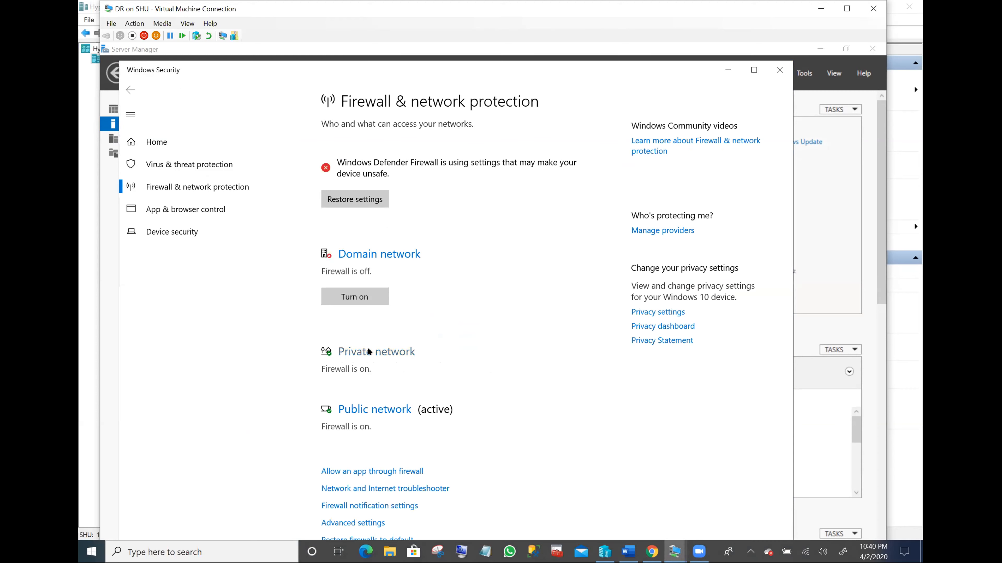
left_click(367, 351)
left_click(333, 289)
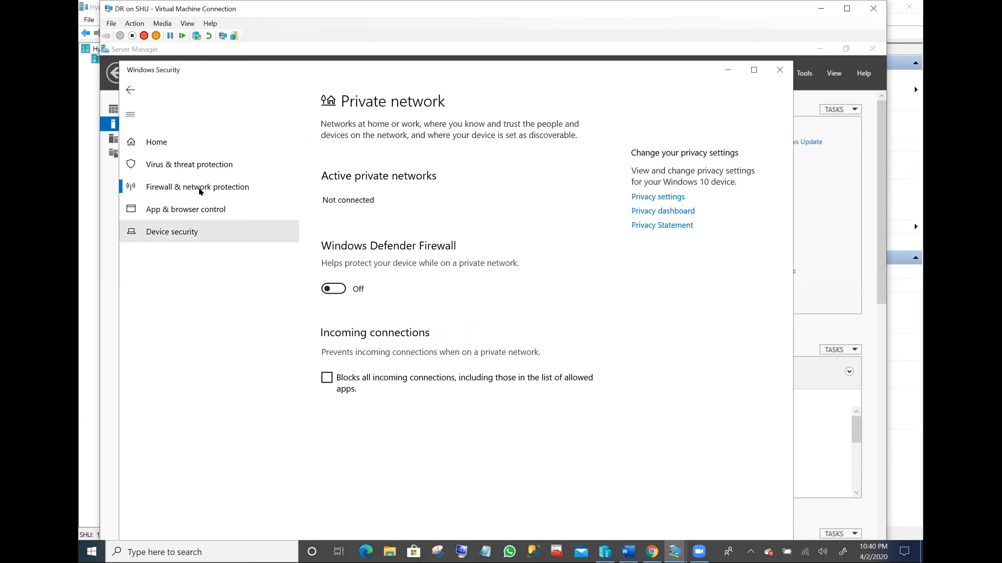
left_click(130, 90)
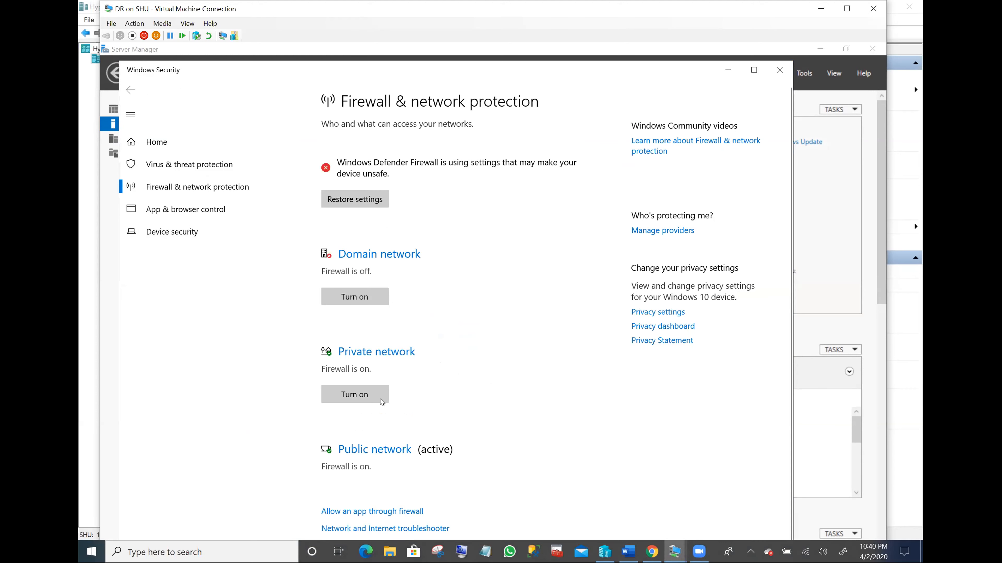
scroll(375, 438, "down", 1)
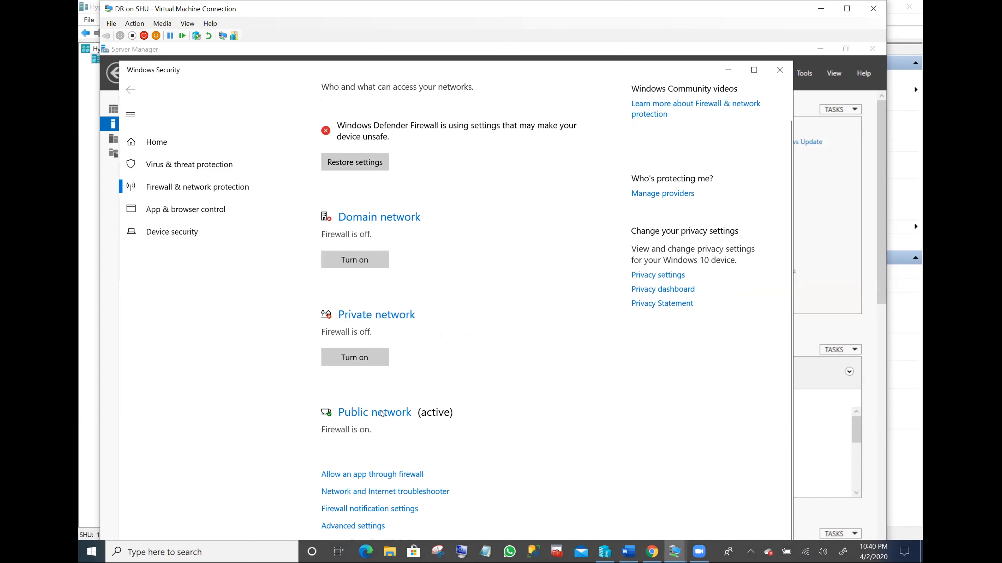
left_click(379, 413)
left_click(328, 293)
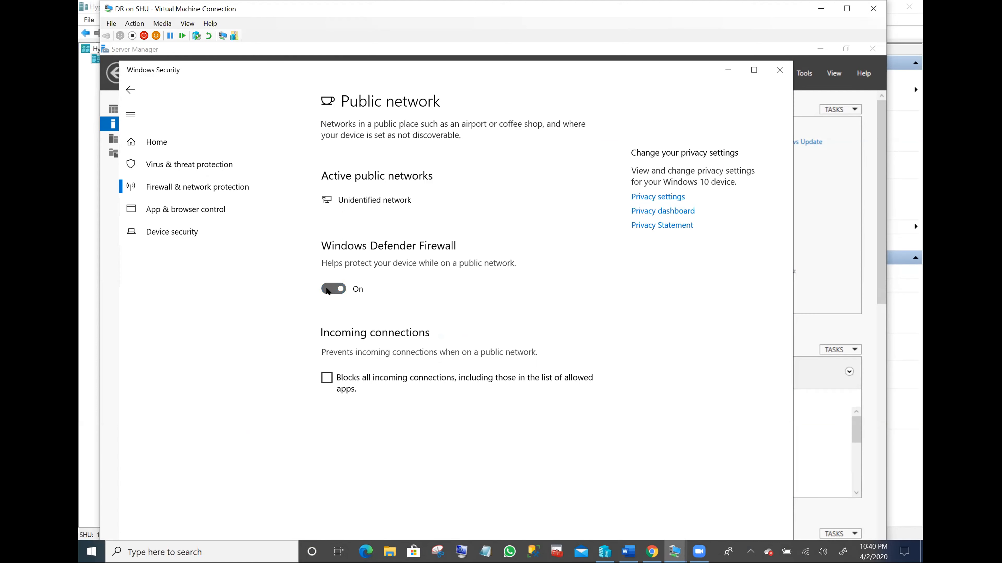
left_click(130, 91)
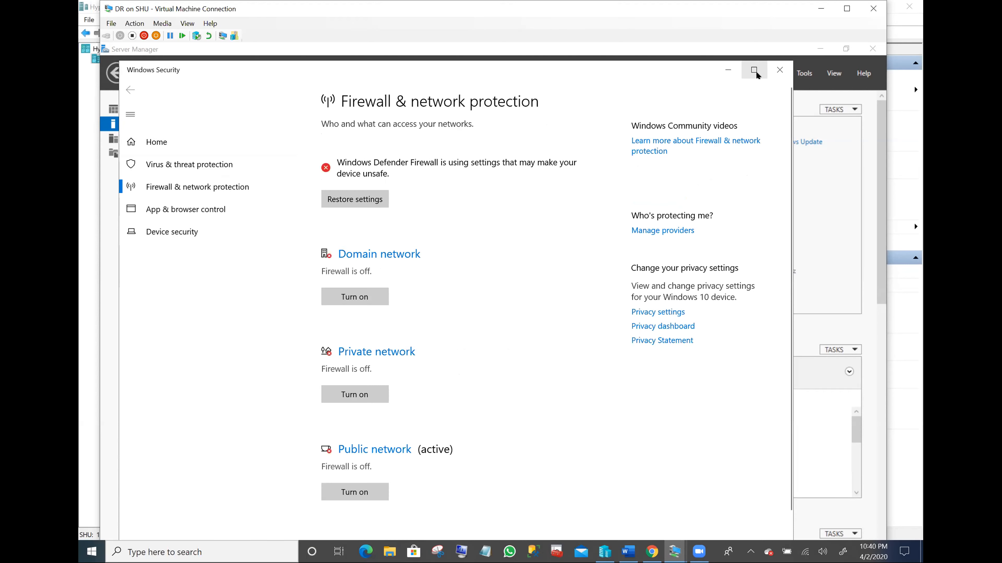
left_click(779, 70)
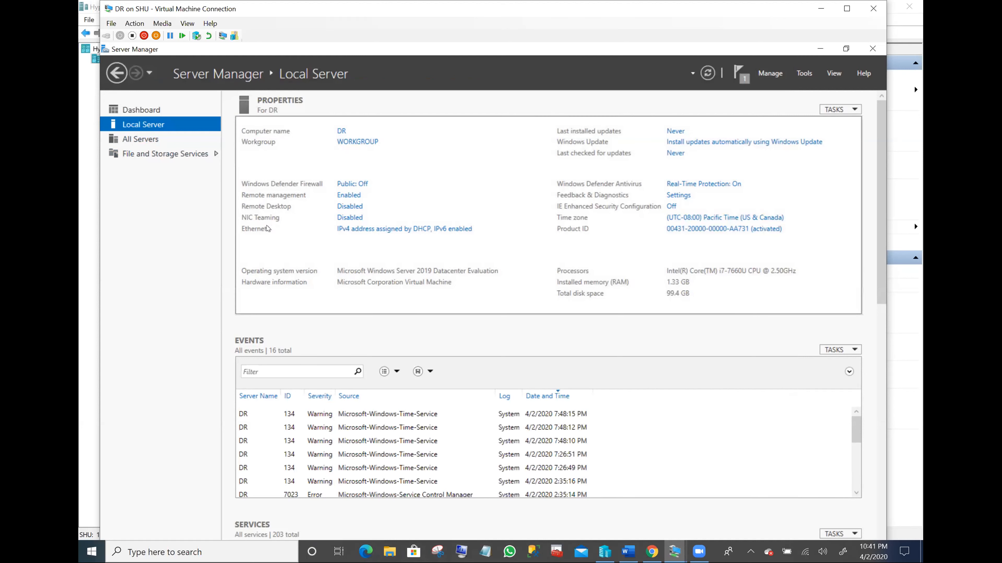
- Open the IPv4 properties of the DR VM's Ethernet adapter
left_click(381, 231)
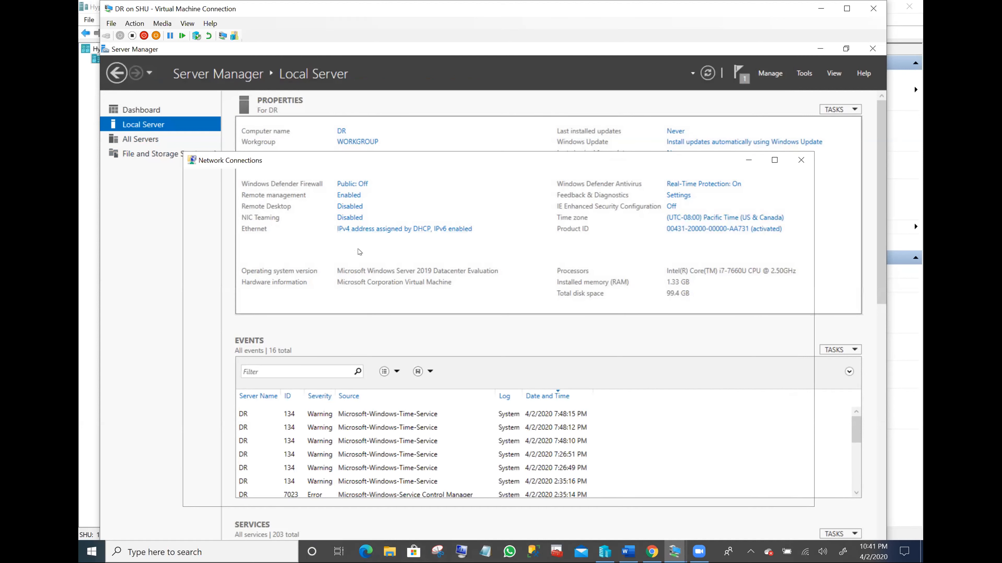
right_click(240, 220)
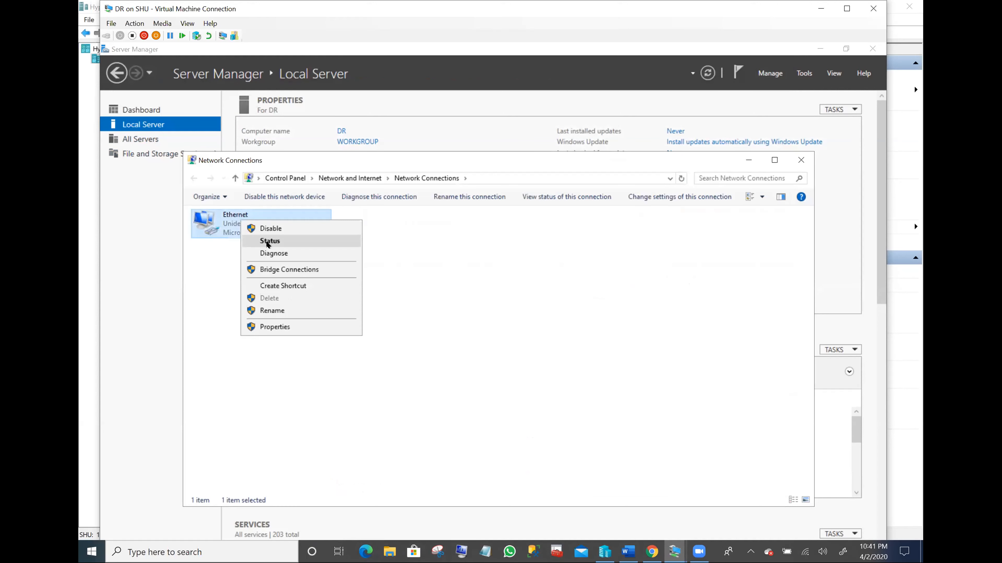
left_click(285, 326)
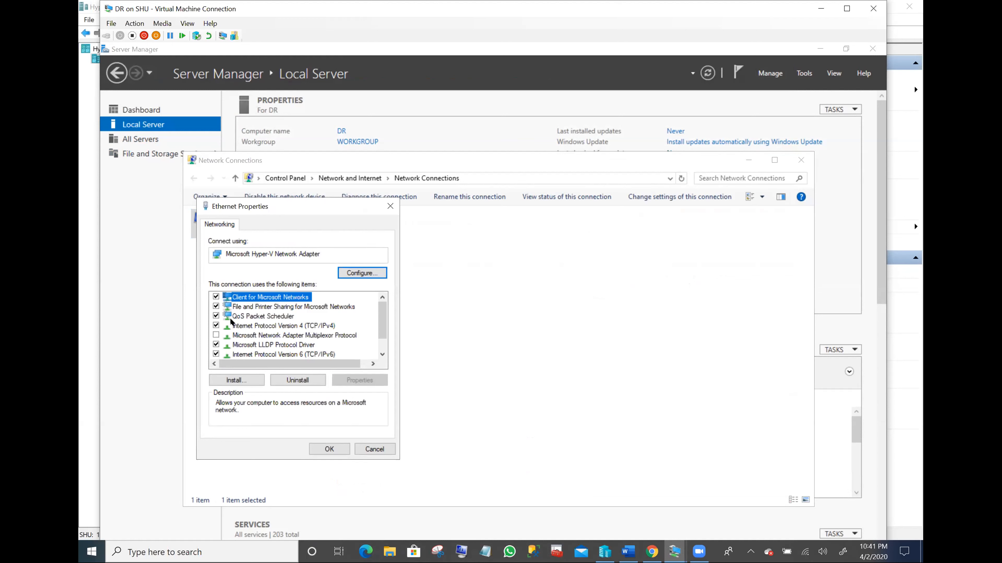
left_click(285, 326)
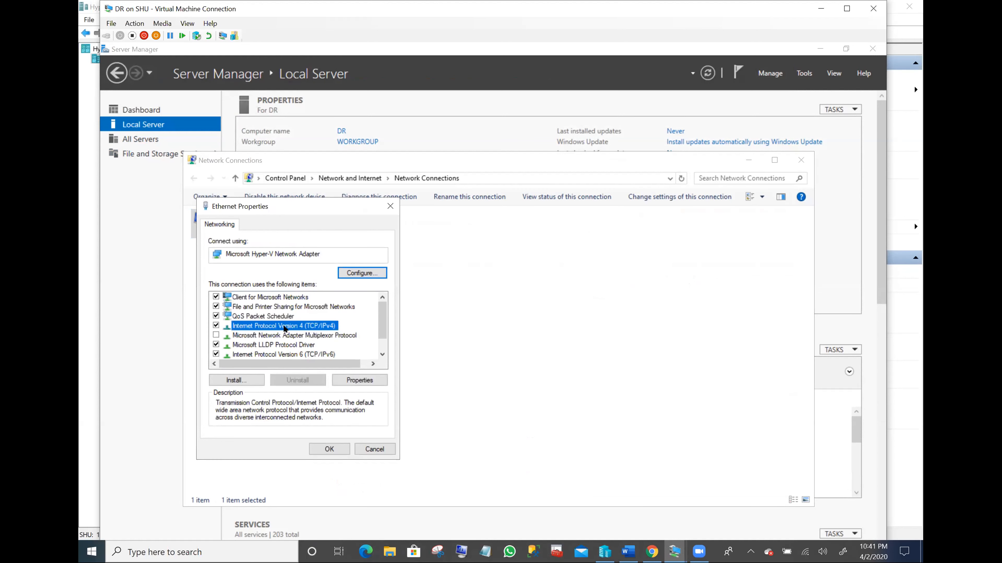
left_click(358, 379)
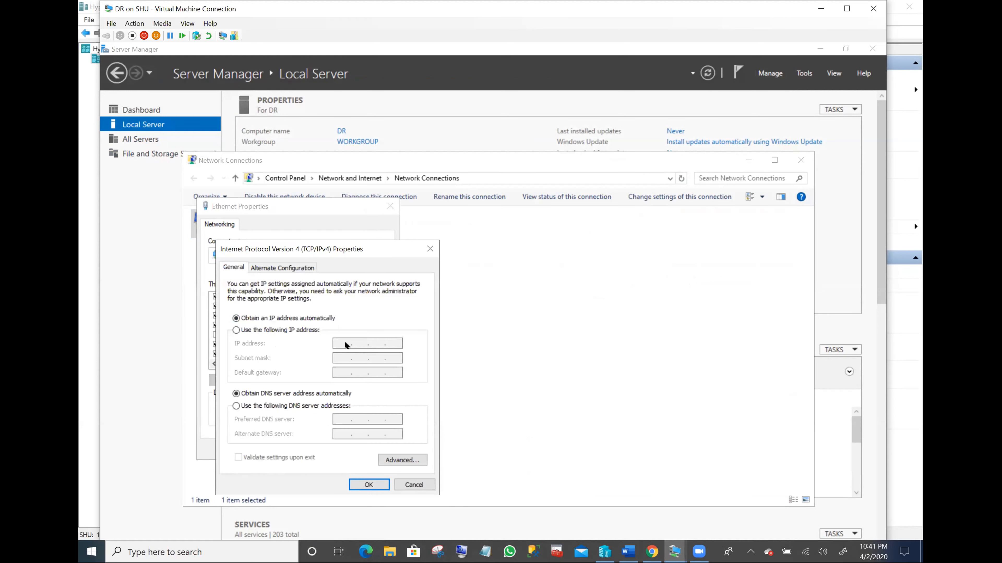
- Assign static IP 192.168.0.5, mask 255.255.255.0 and DNS 192.168.0.3, and save
left_click(251, 330)
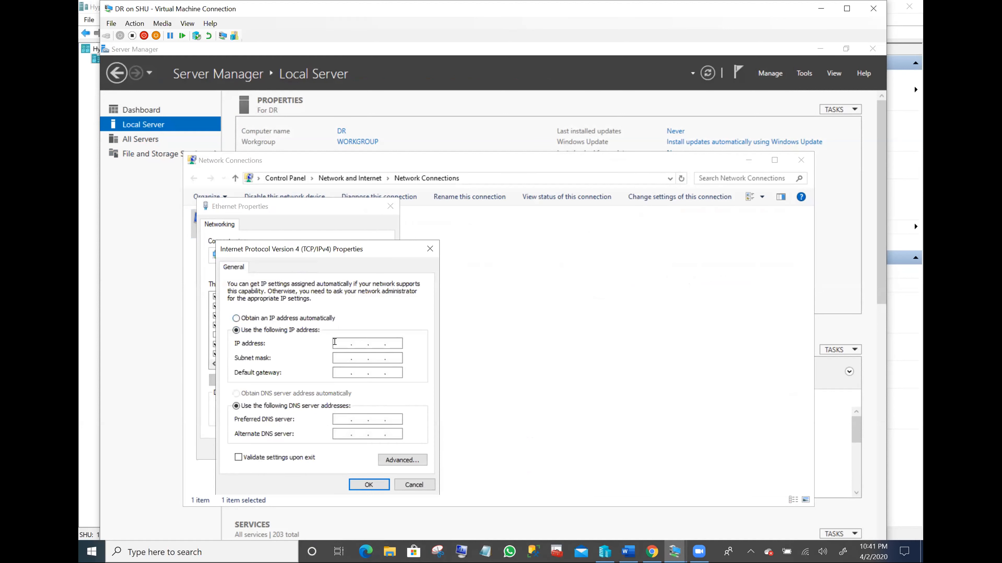
left_click(342, 343)
type("192 . 168 . 0 . 5")
left_click(359, 358)
left_click(351, 418)
type("191680.3")
key("BackSpace")
type("3")
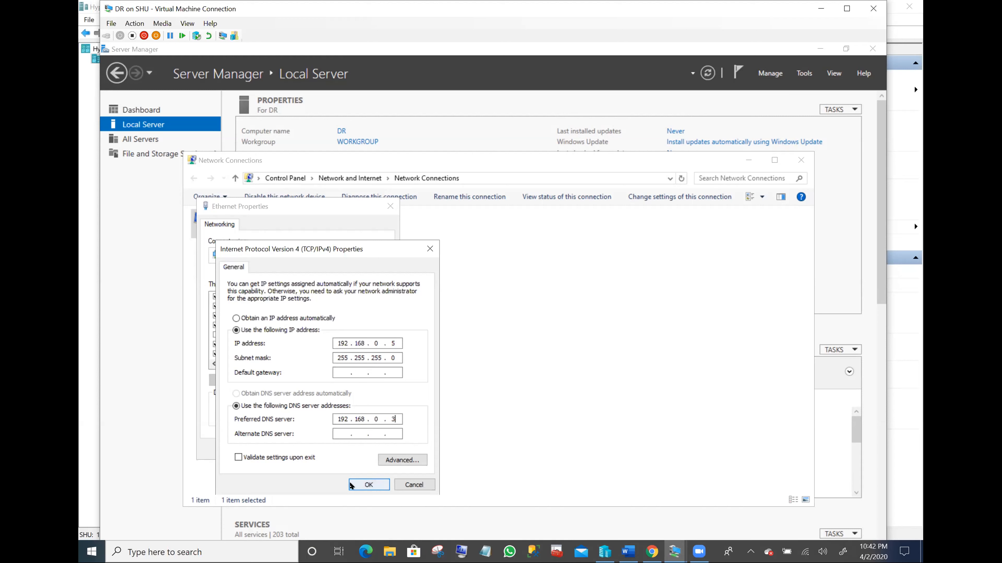
left_click(369, 484)
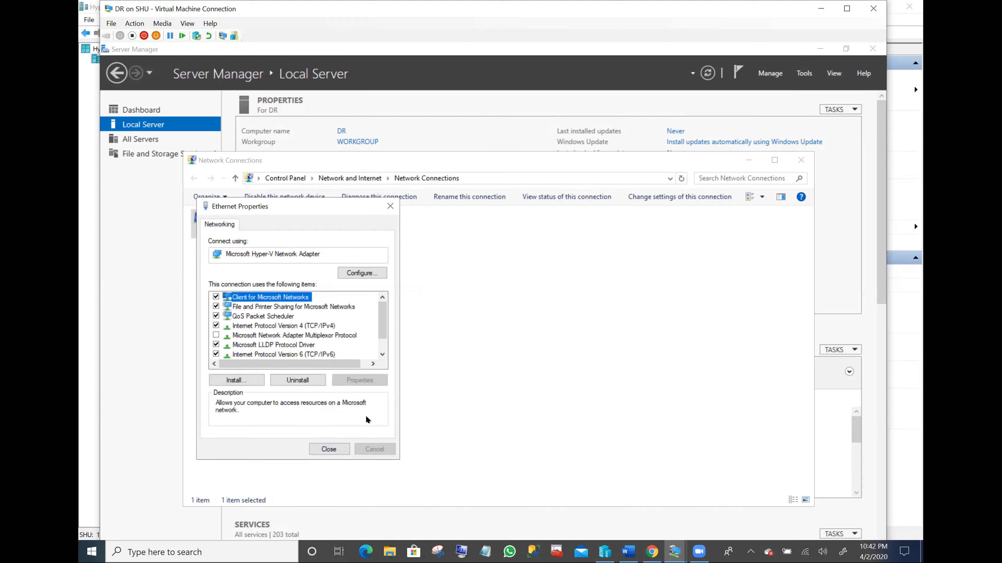
- Close Ethernet properties, Server Manager and Network Connections on the DR VM
left_click(331, 449)
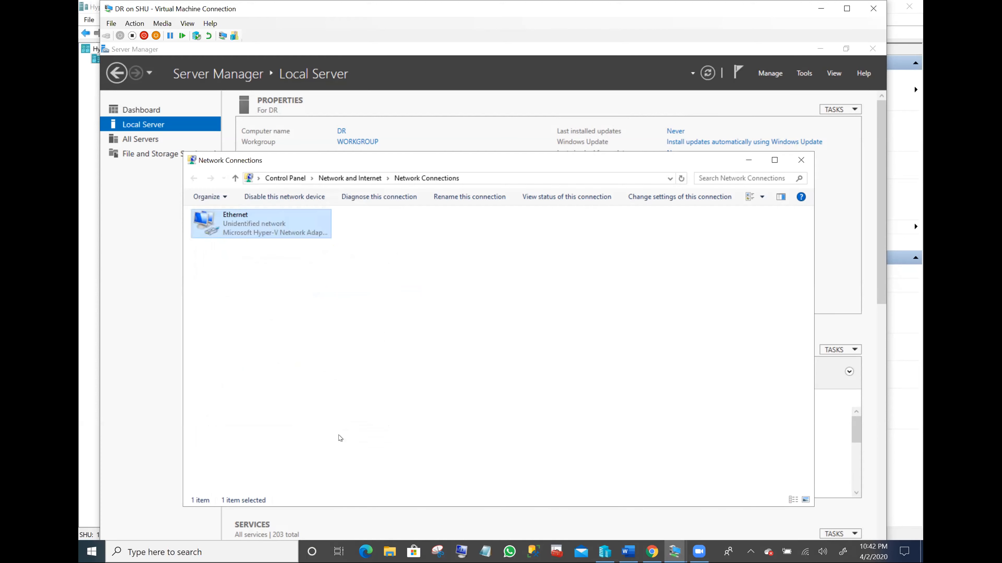
left_click(129, 112)
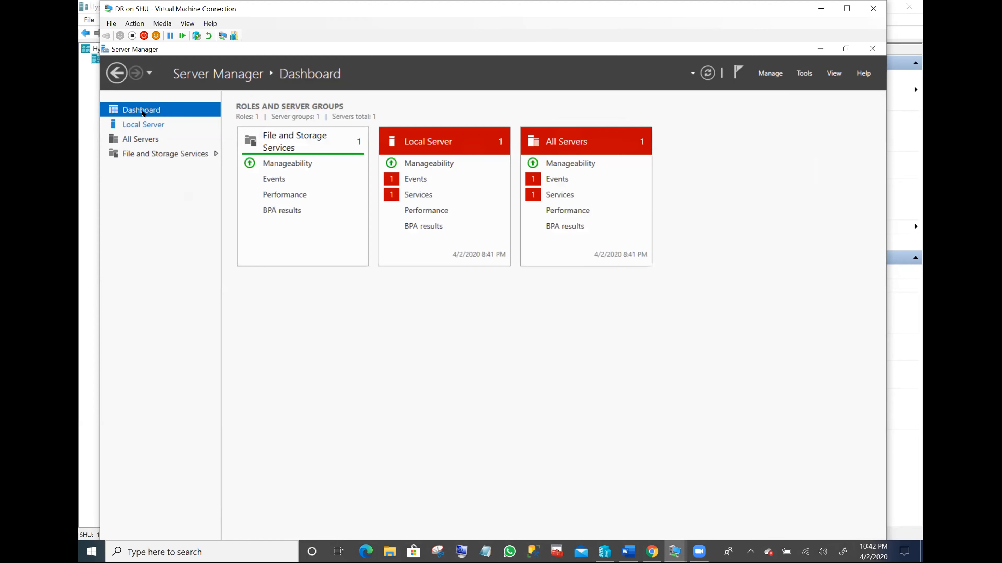
left_click(870, 50)
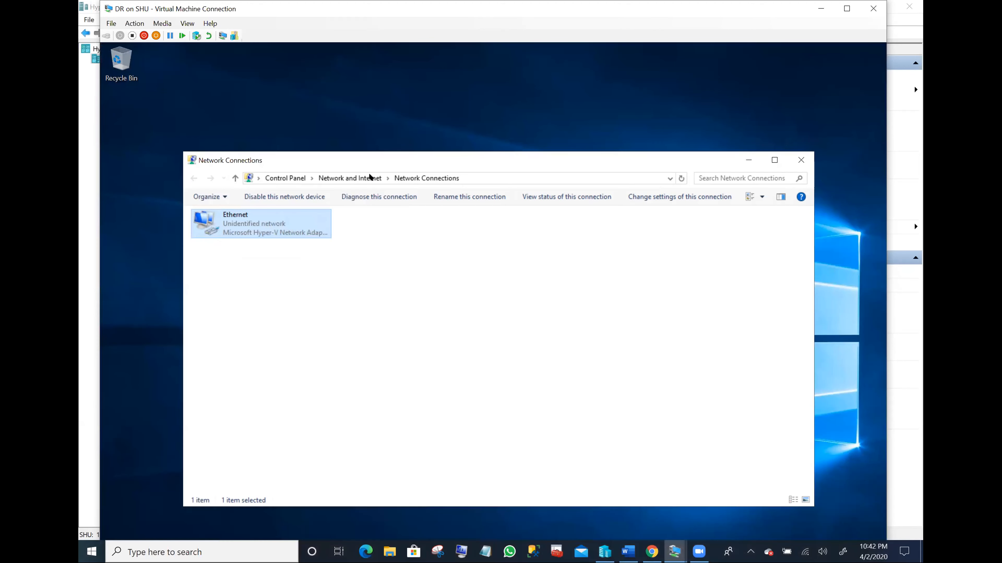
left_click(800, 160)
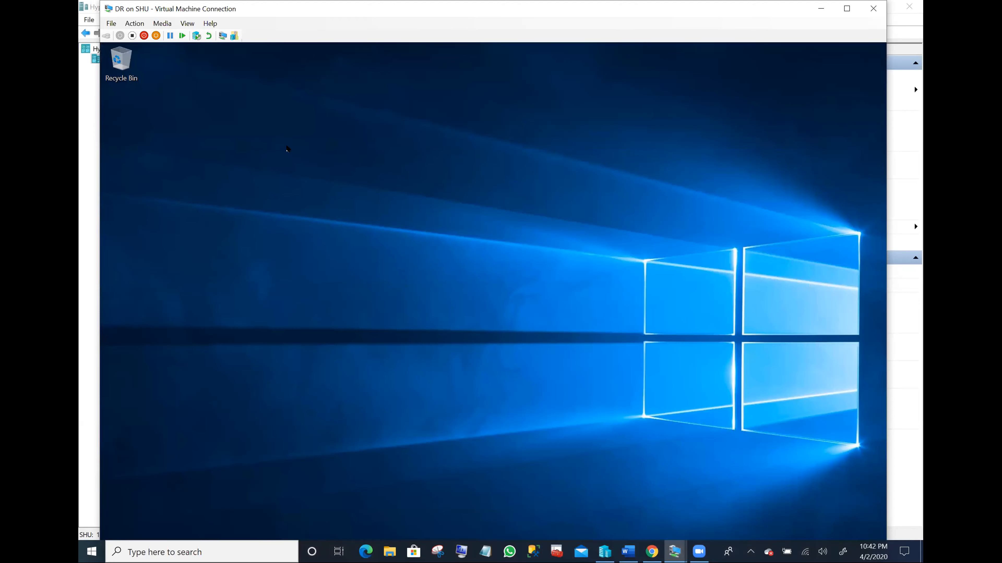
left_click(681, 550)
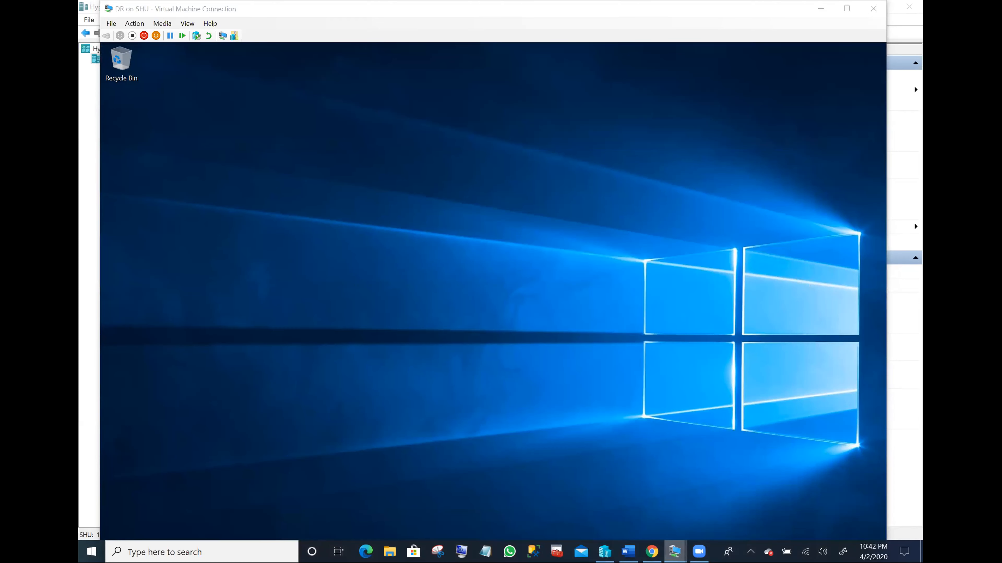
left_click(573, 311)
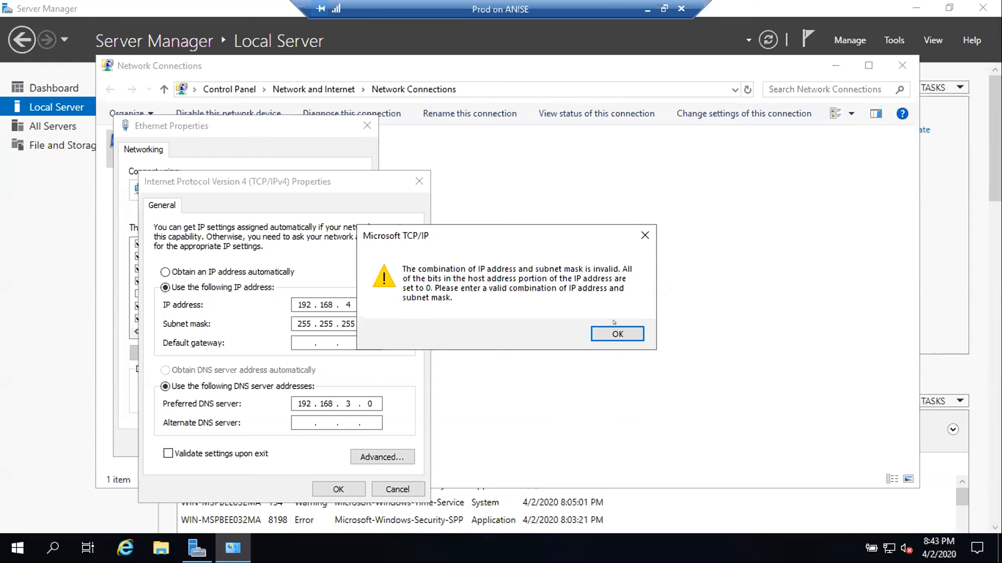
- Dismiss the invalid-address warning and correct the PROD IP address to 192.168.0.4
key("Return")
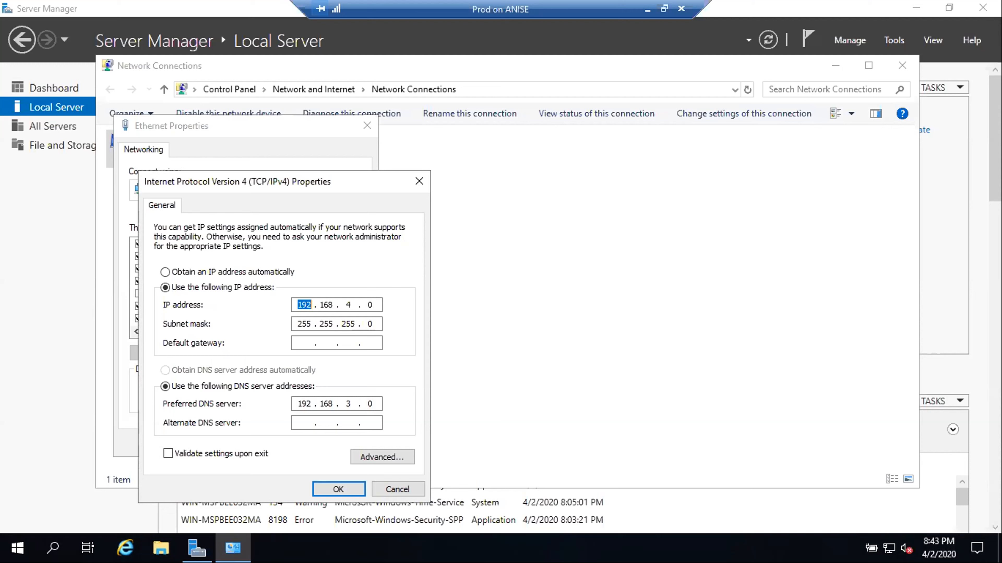
left_click(369, 305)
key("BackSpace")
key("BackSpace")
key("BackSpace")
type("04")
key("BackSpace")
type(".4")
- Correct the preferred DNS to 192.168.0.3, save, and close Ethernet properties
left_click(344, 392)
key("BackSpace")
type("0")
key("period")
key("BackSpace")
type("3")
left_click(338, 489)
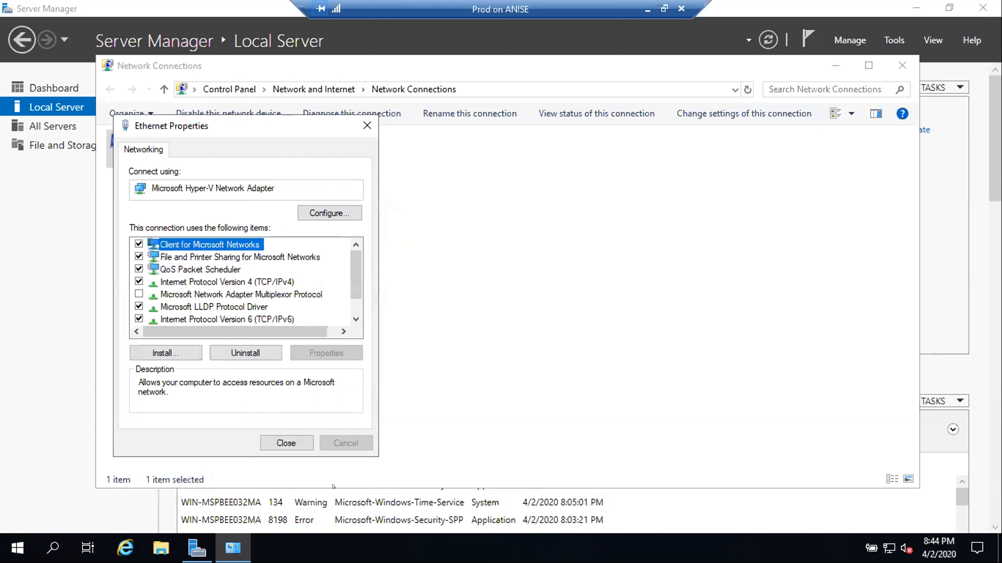
left_click(286, 442)
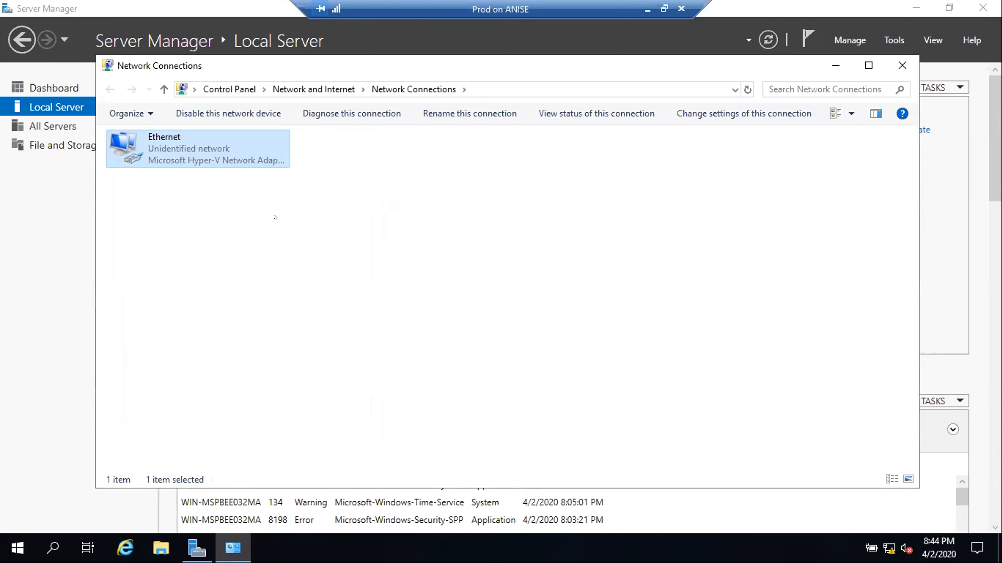
- Close Network Connections and restart the PROD VM with the default Other (Unplanned) reason
left_click(893, 60)
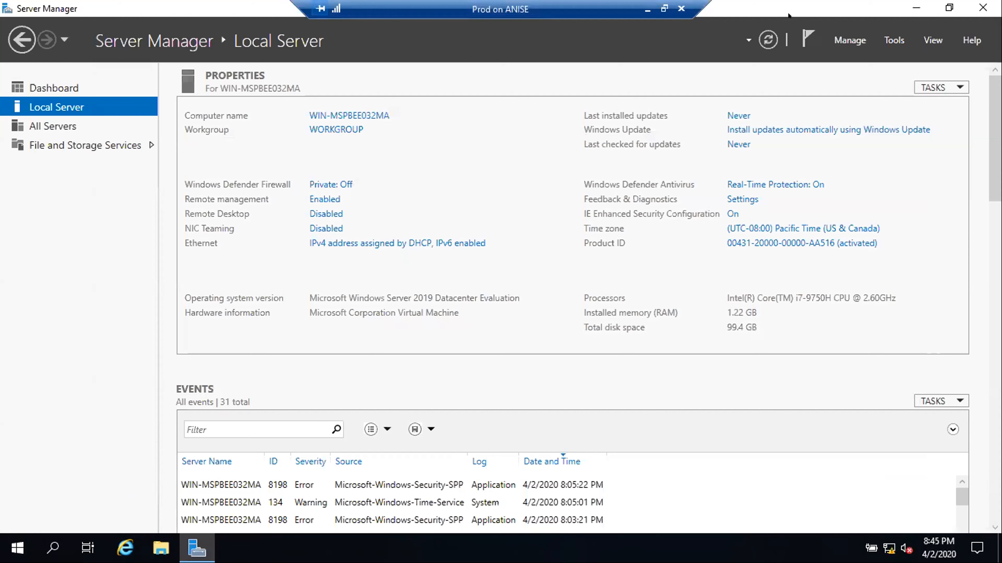
left_click(18, 548)
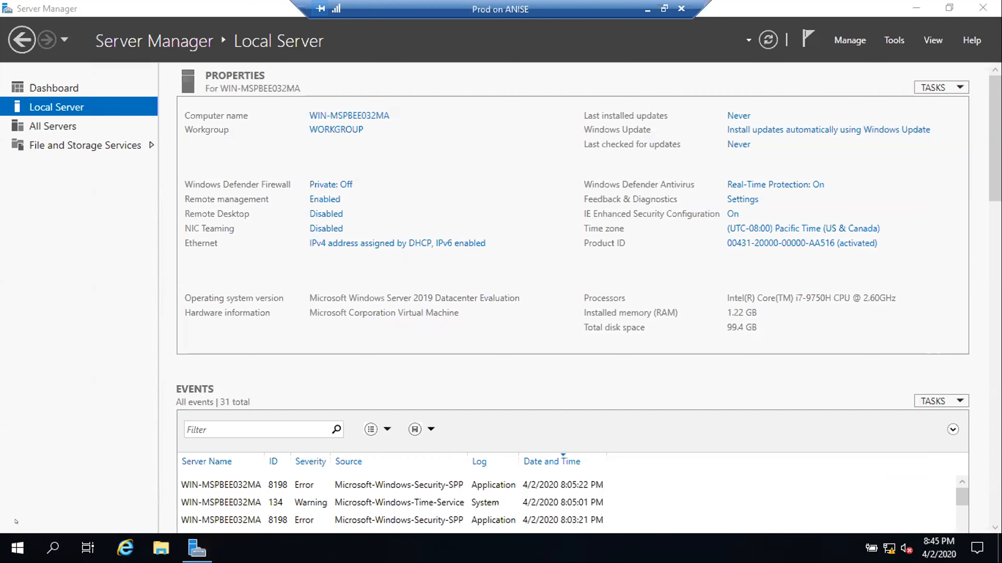
left_click(12, 542)
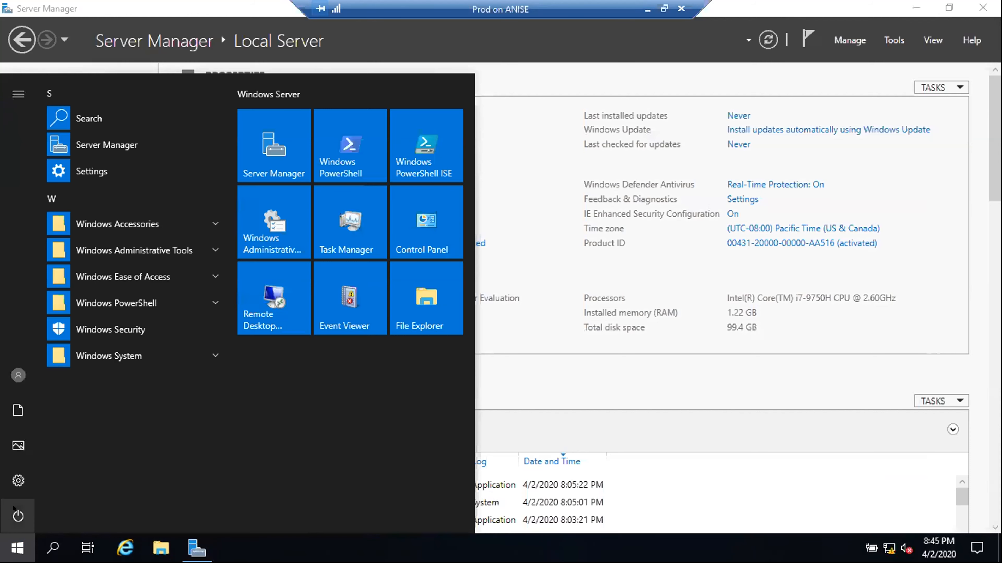
left_click(18, 516)
left_click(25, 476)
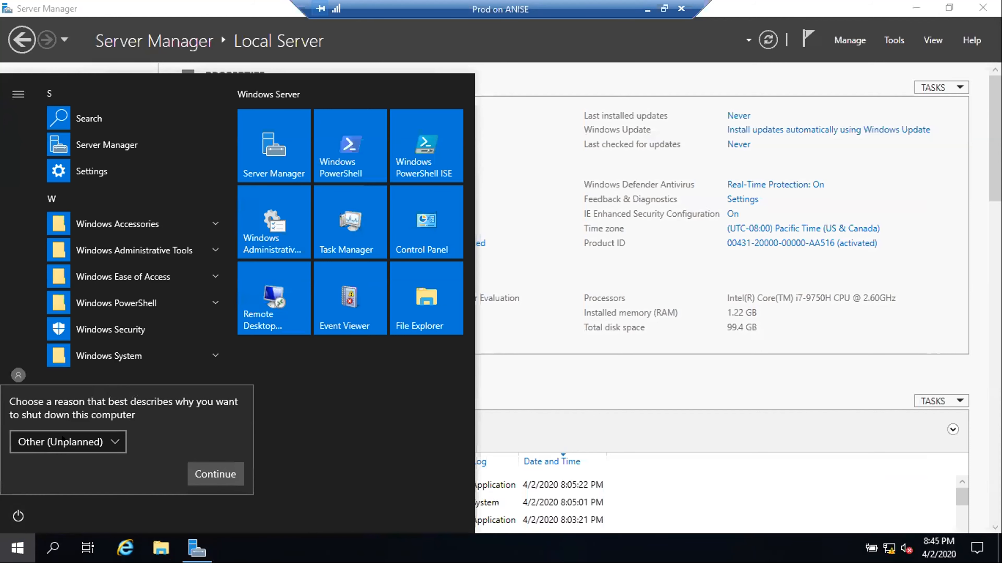
left_click(225, 464)
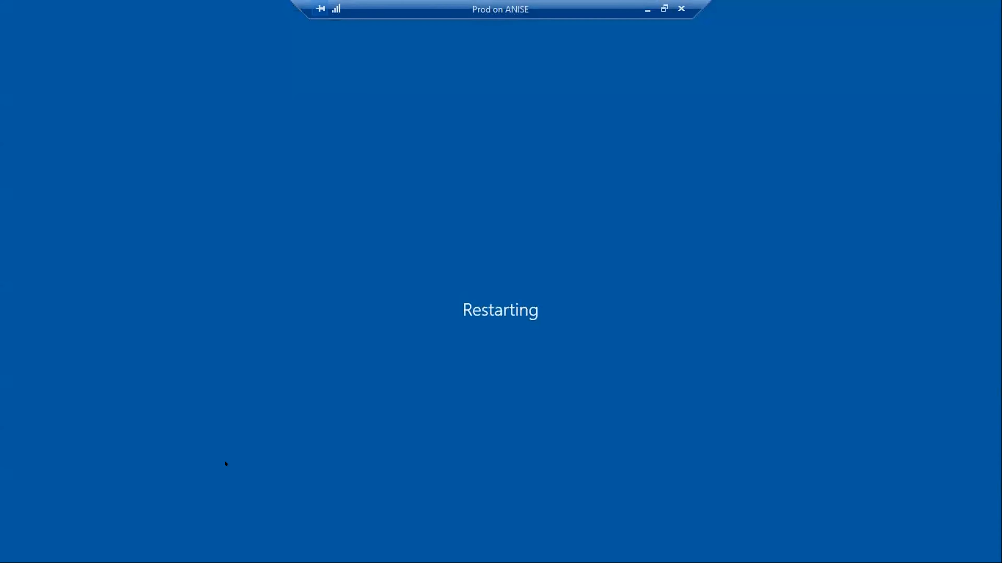
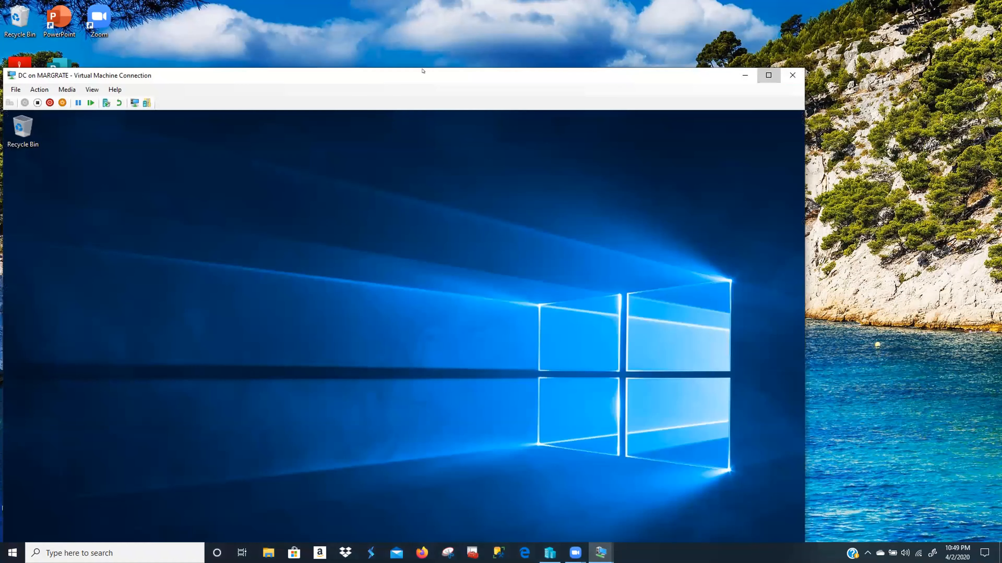
- Open the DC on MARGRATE VM connection from the taskbar to show its full-screen desktop
left_click(764, 78)
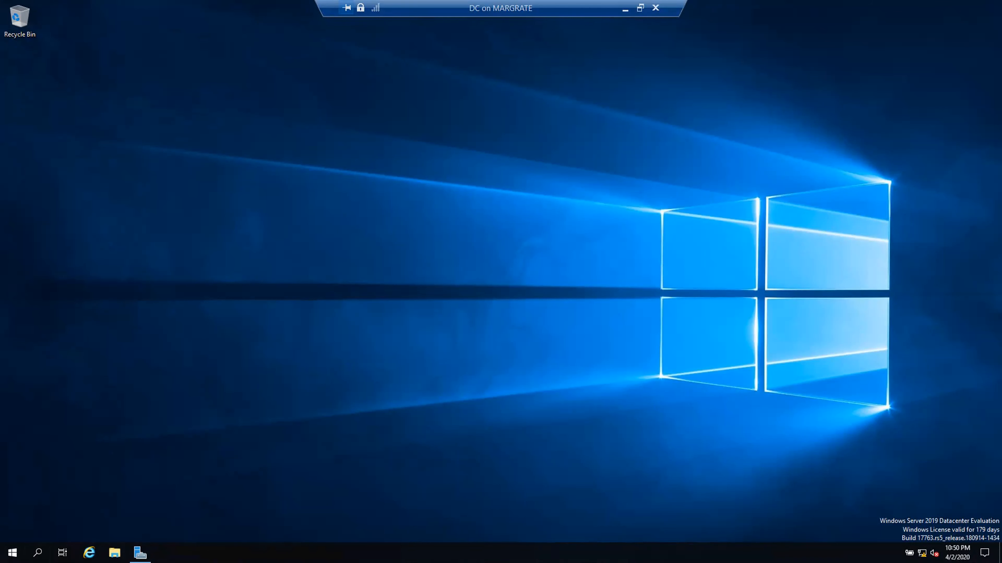
left_click(37, 552)
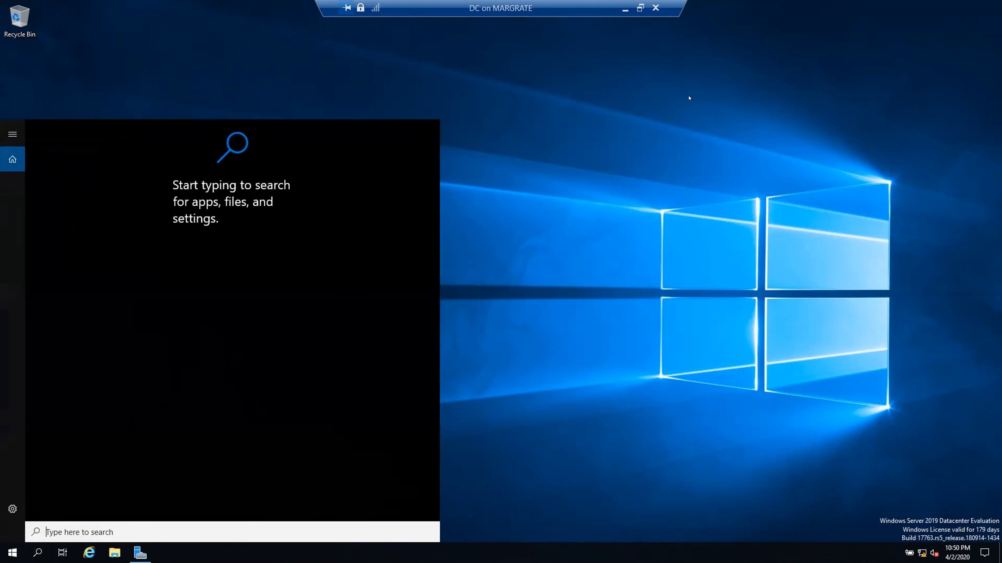
left_click(502, 262)
mouse_move(137, 554)
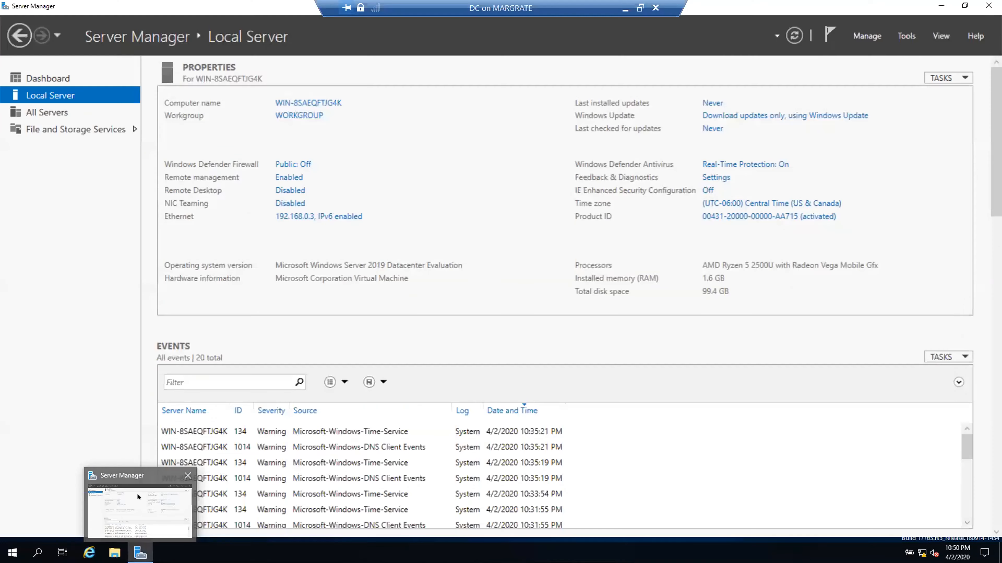
left_click(137, 497)
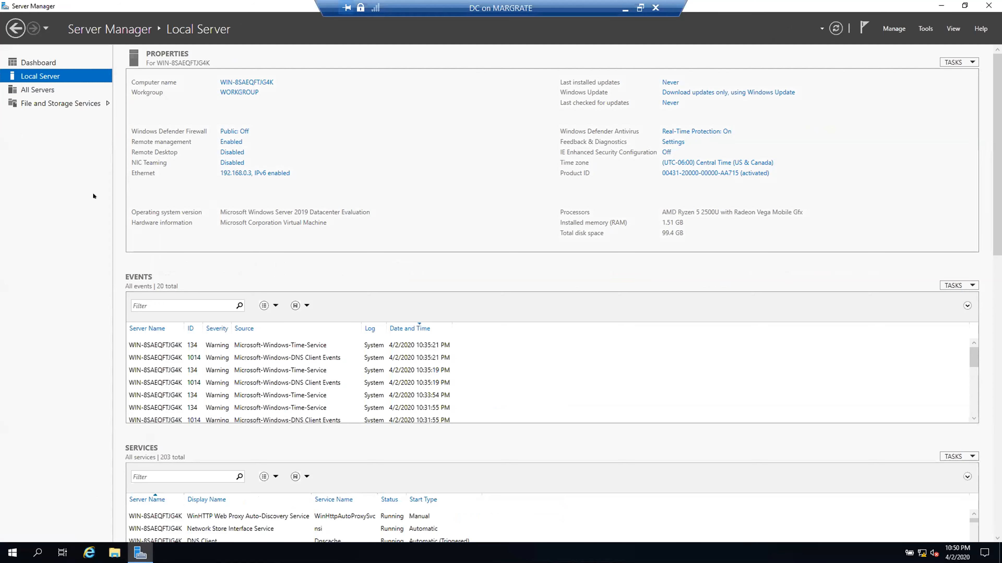
left_click(241, 81)
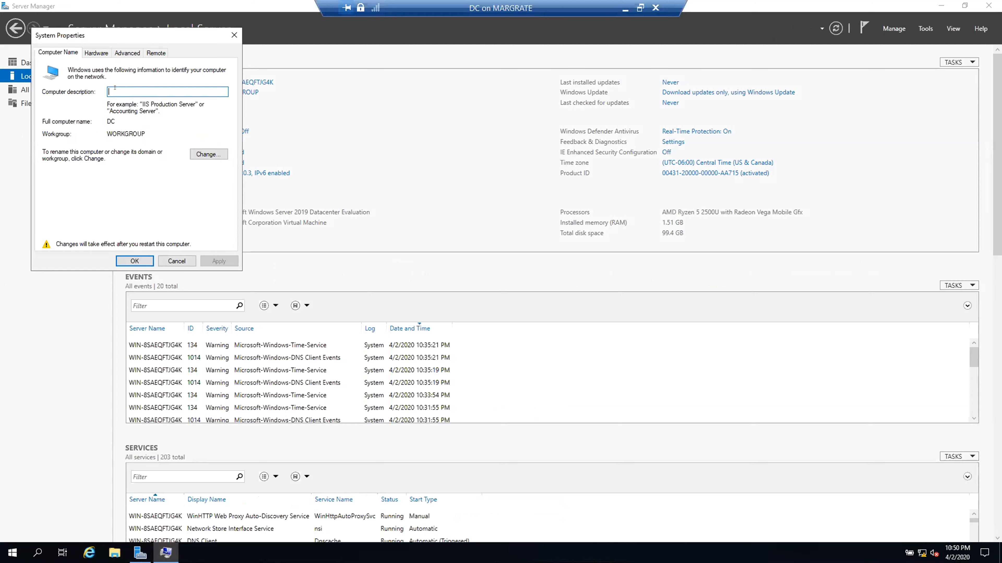
type("DC")
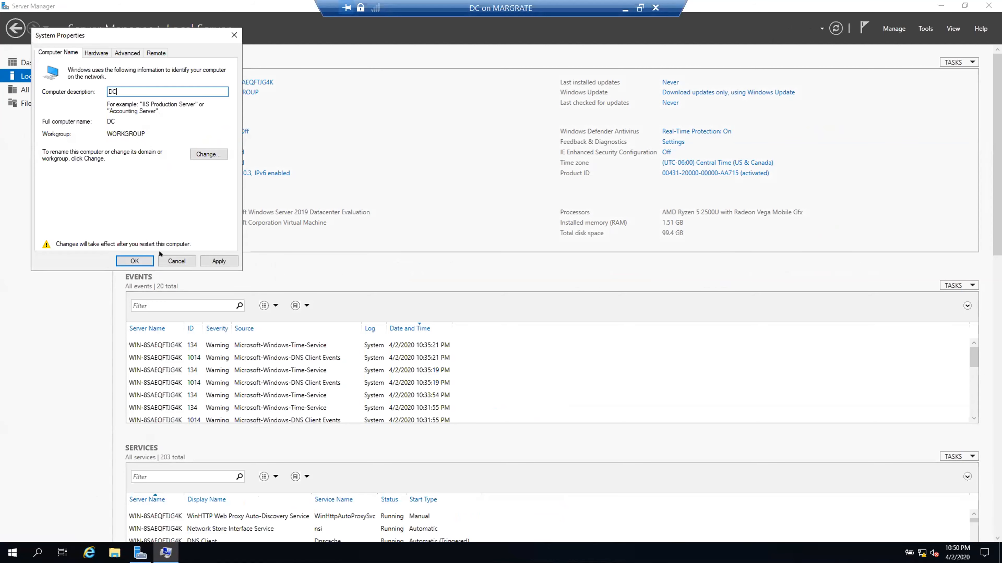
left_click(170, 259)
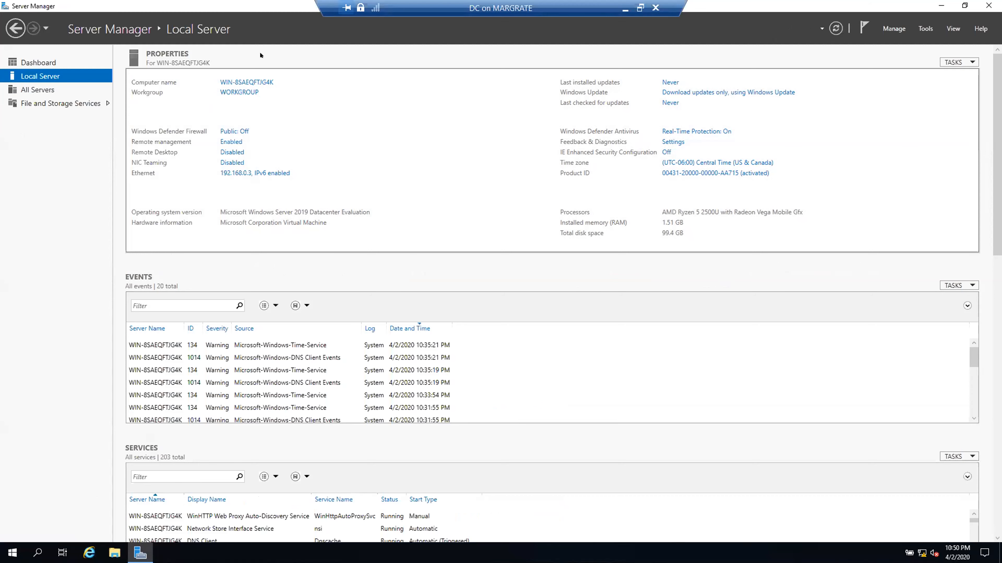
left_click(940, 5)
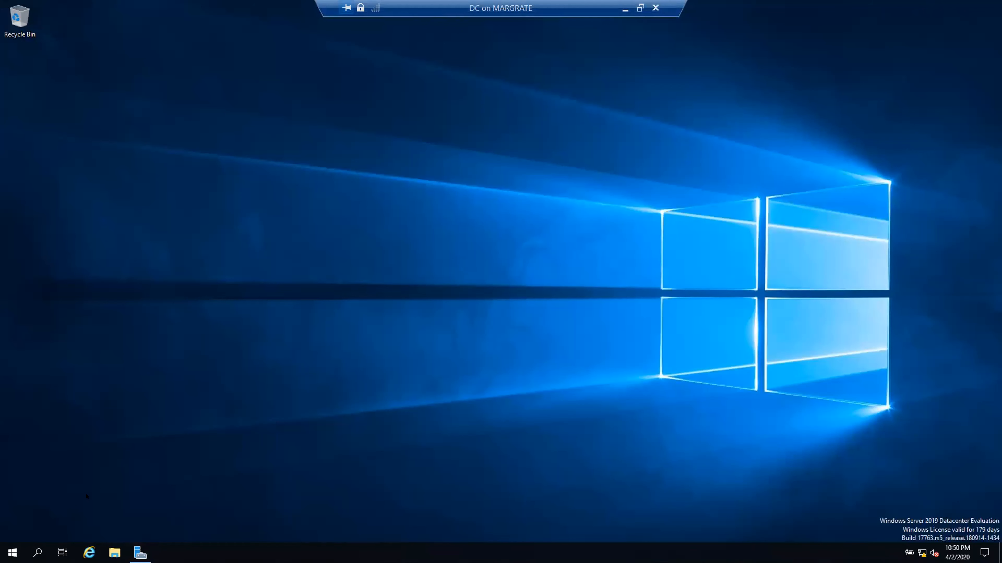
- Restart the DC VM from Start > Power, confirm the shutdown reason, and maximize its window
left_click(12, 552)
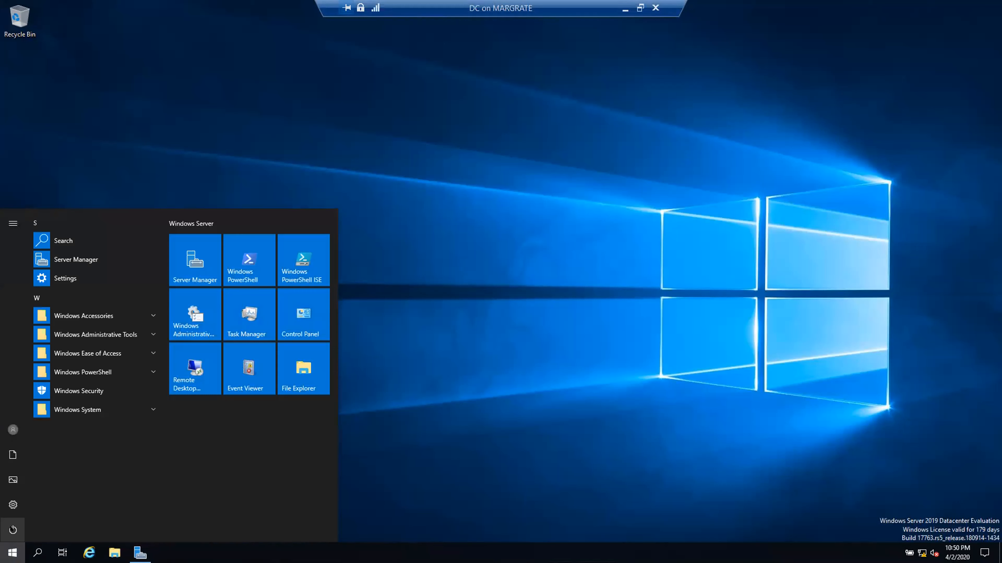
left_click(10, 529)
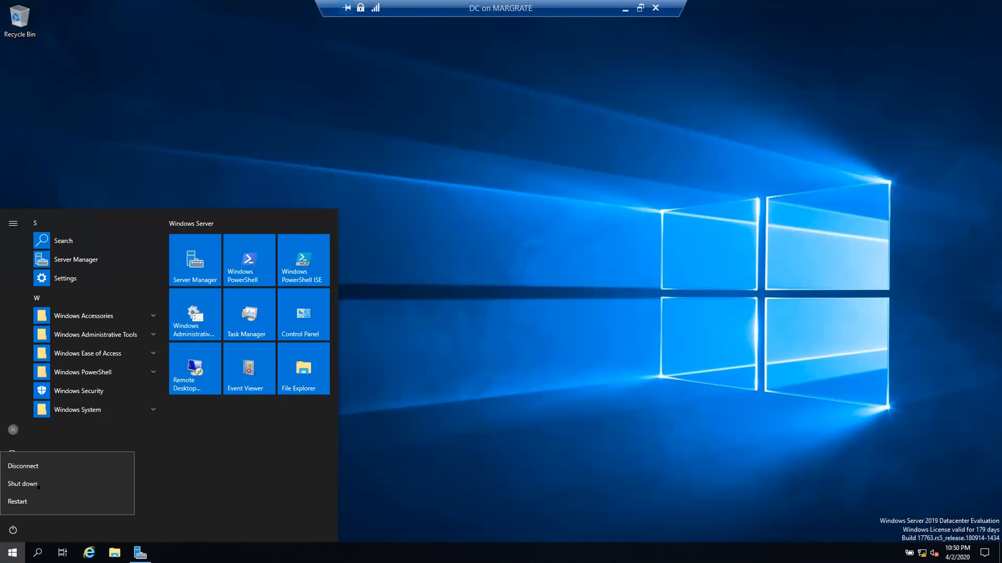
left_click(20, 504)
left_click(152, 499)
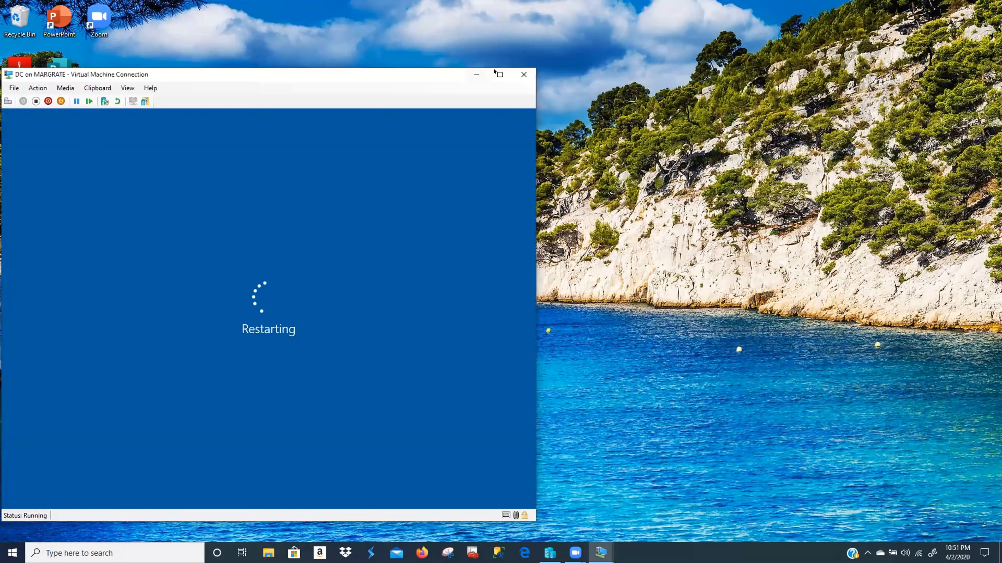
left_click(500, 74)
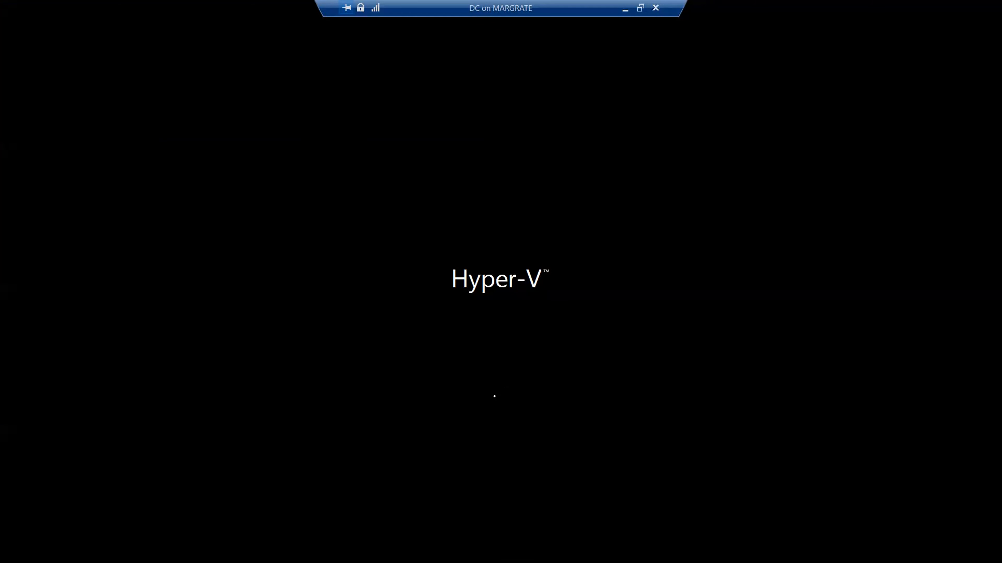
- Switch from the DC window to the PROD VM, close its Admin Center notice, and go full screen
left_click(640, 8)
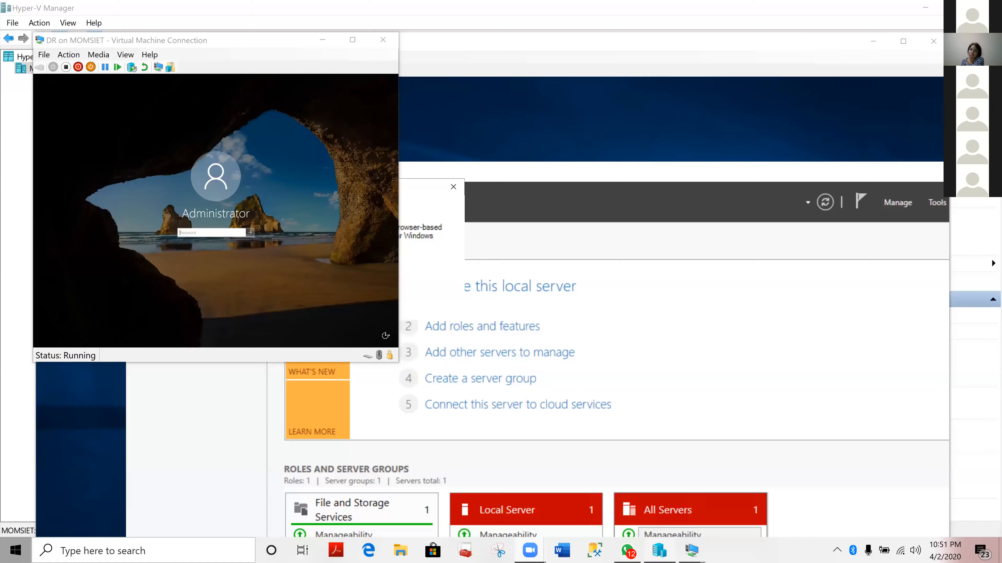
mouse_move(691, 548)
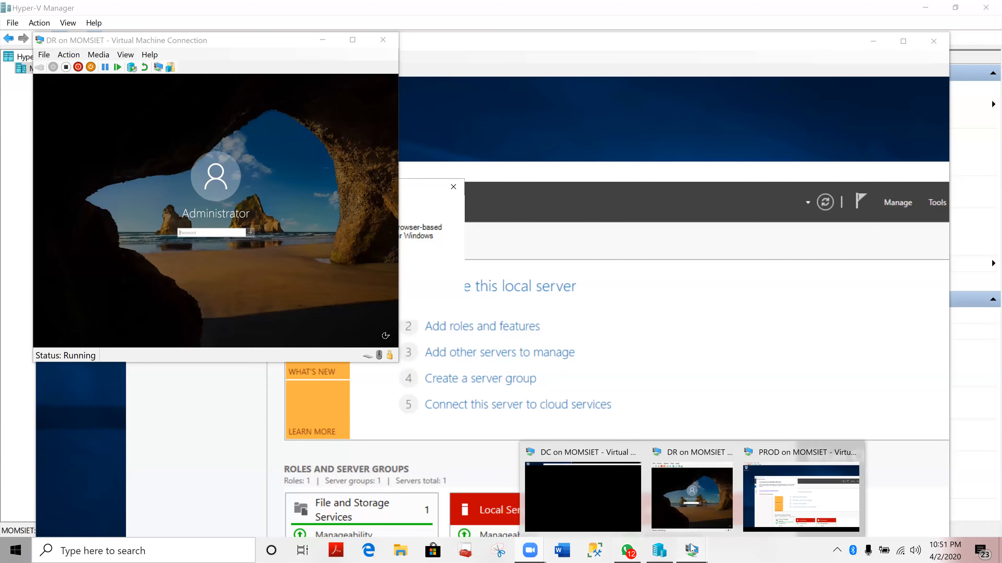
left_click(757, 522)
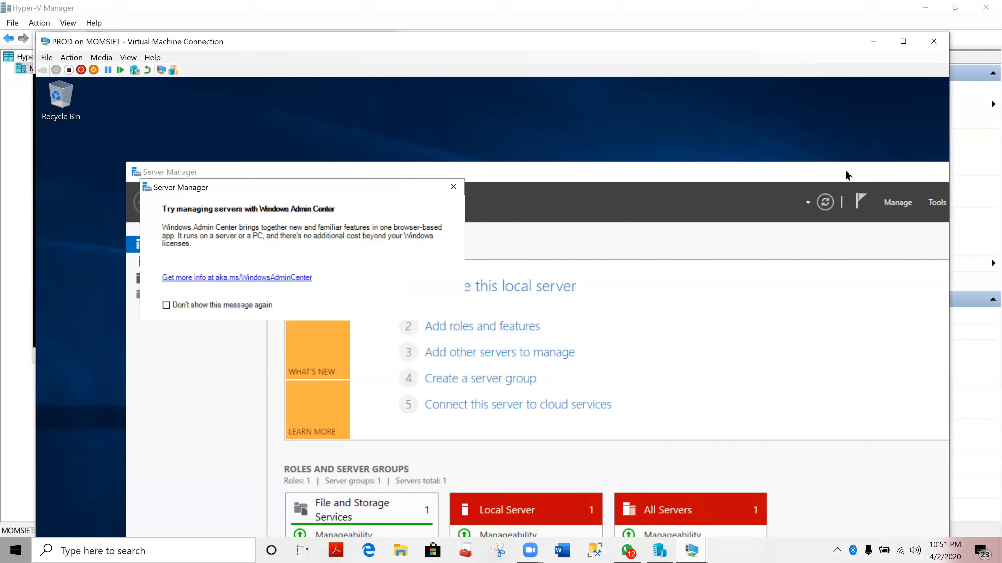
left_click(458, 191)
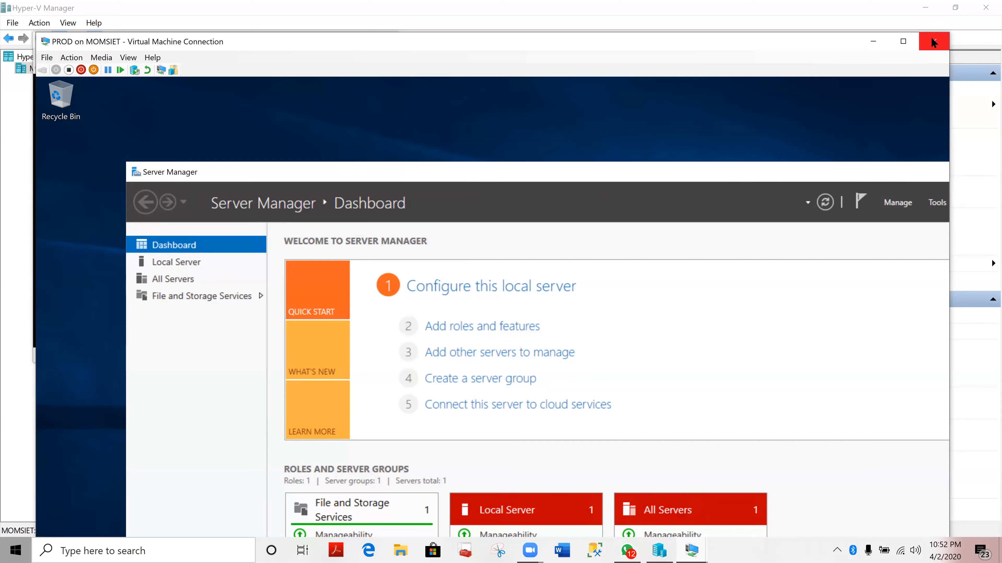
left_click(706, 108)
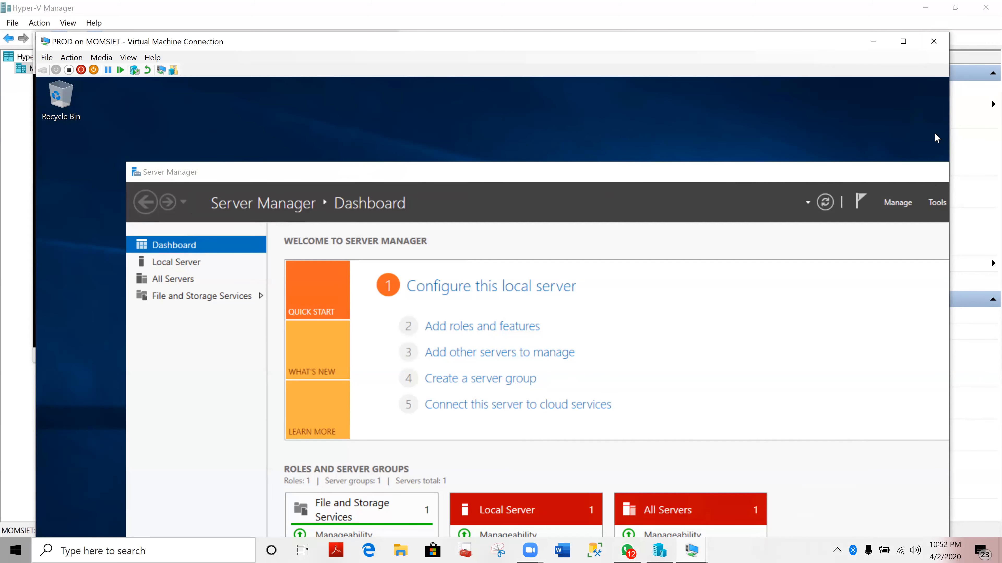
left_click(903, 41)
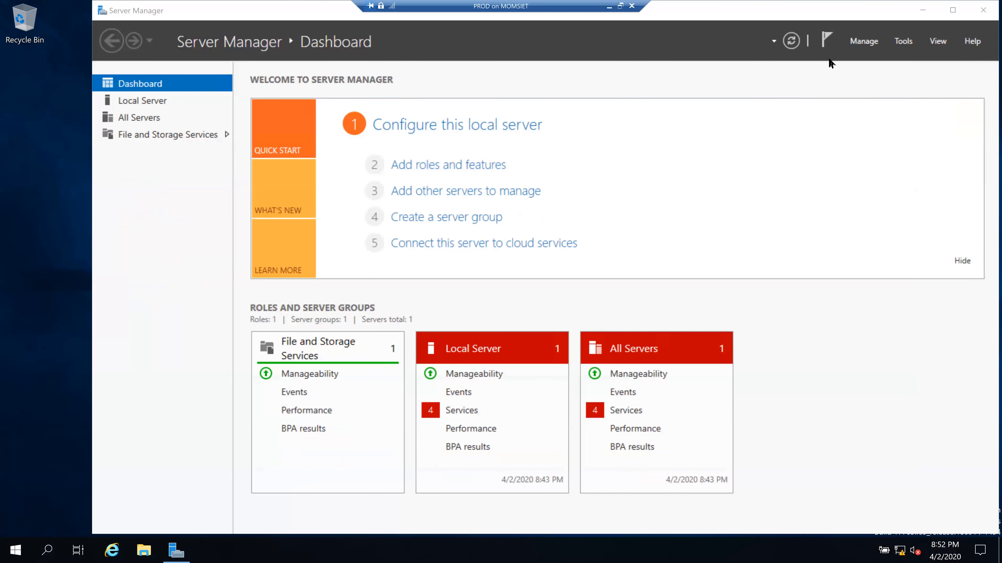
- Search for 'server manager' on PROD, open it, and show the Local Server properties
left_click(920, 11)
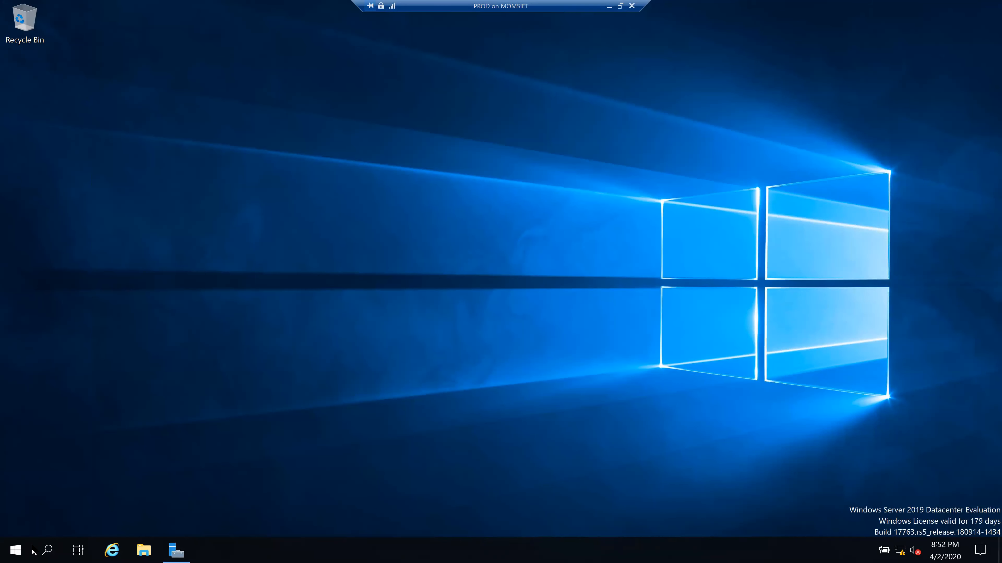
left_click(46, 551)
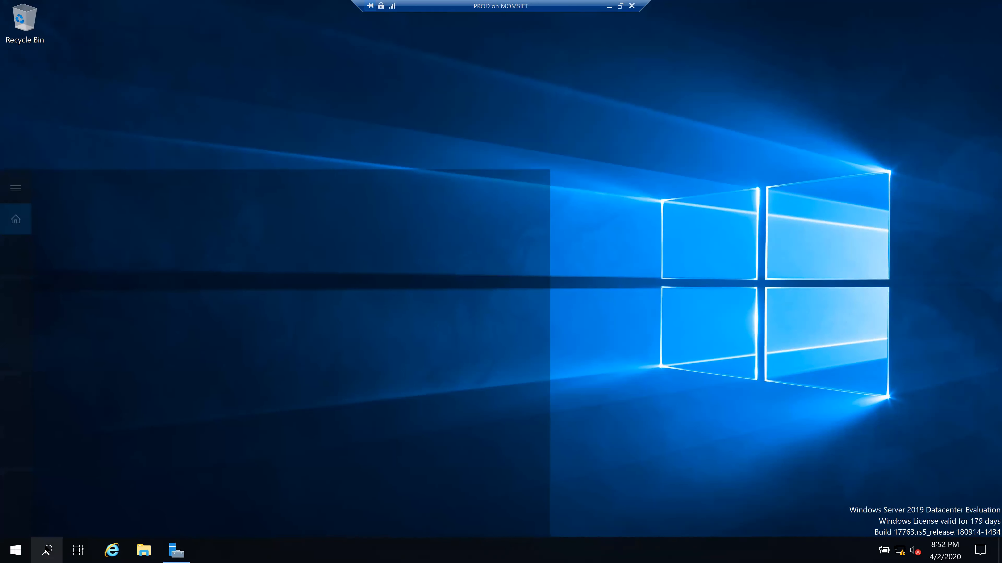
type("s")
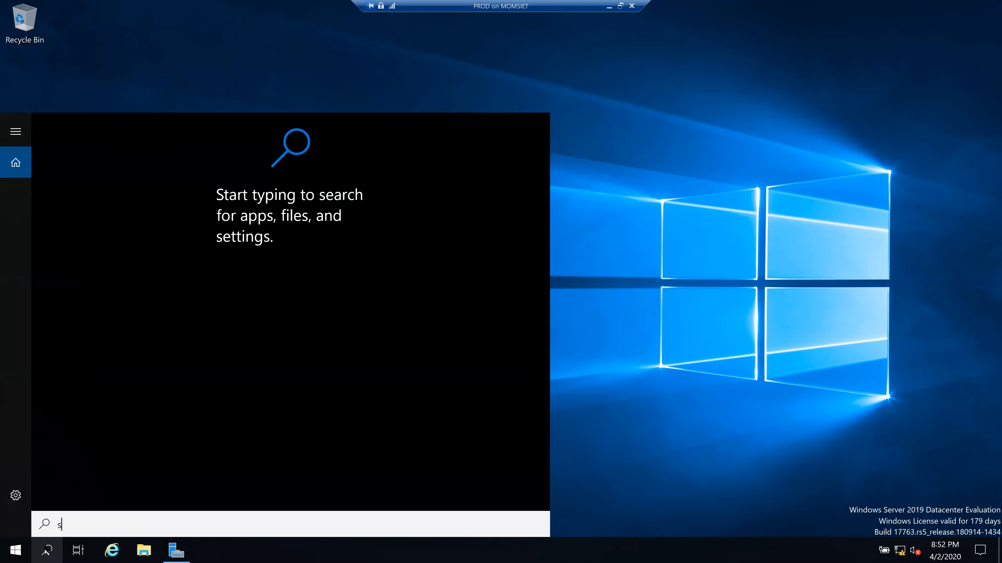
type("erver manager")
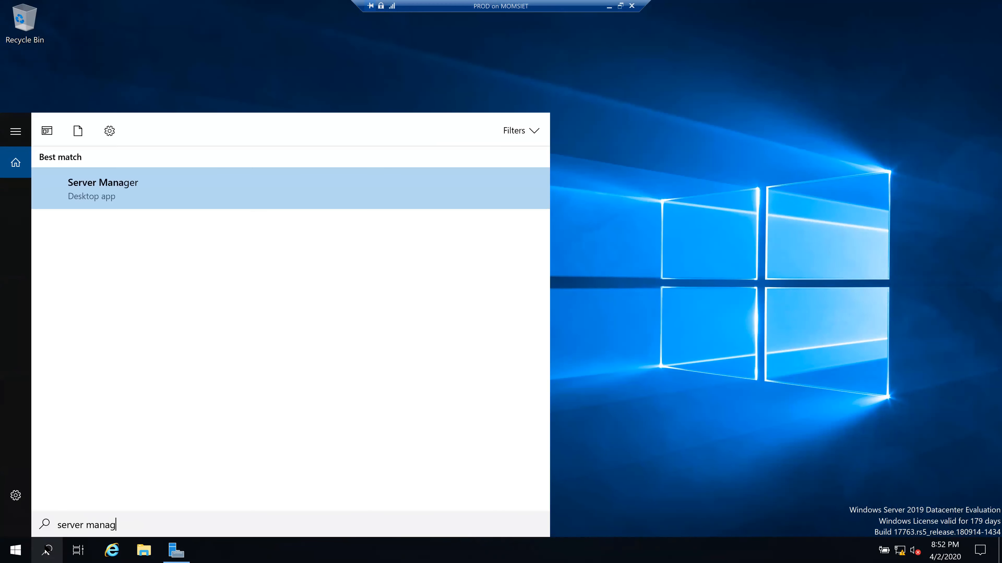
left_click(163, 204)
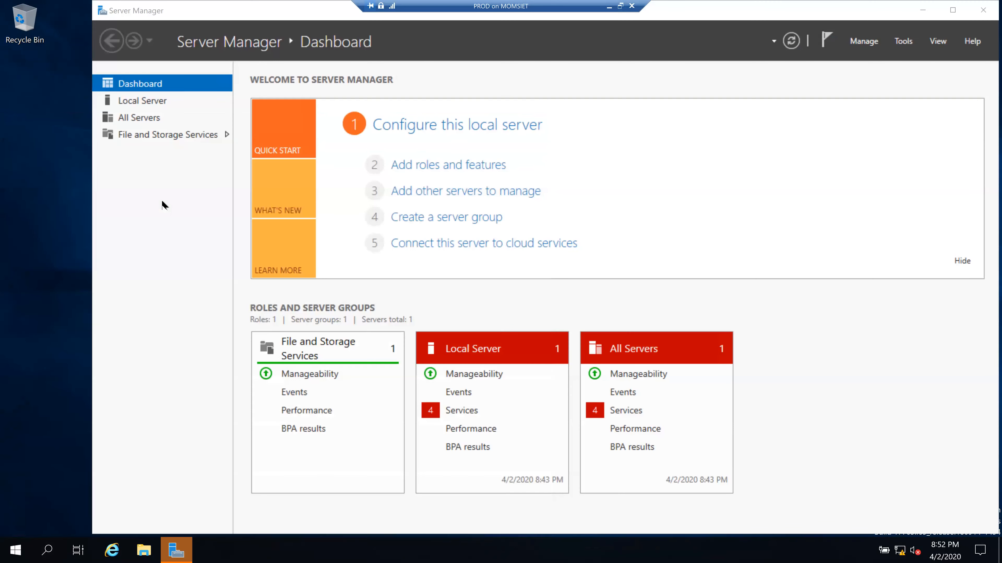
left_click(157, 103)
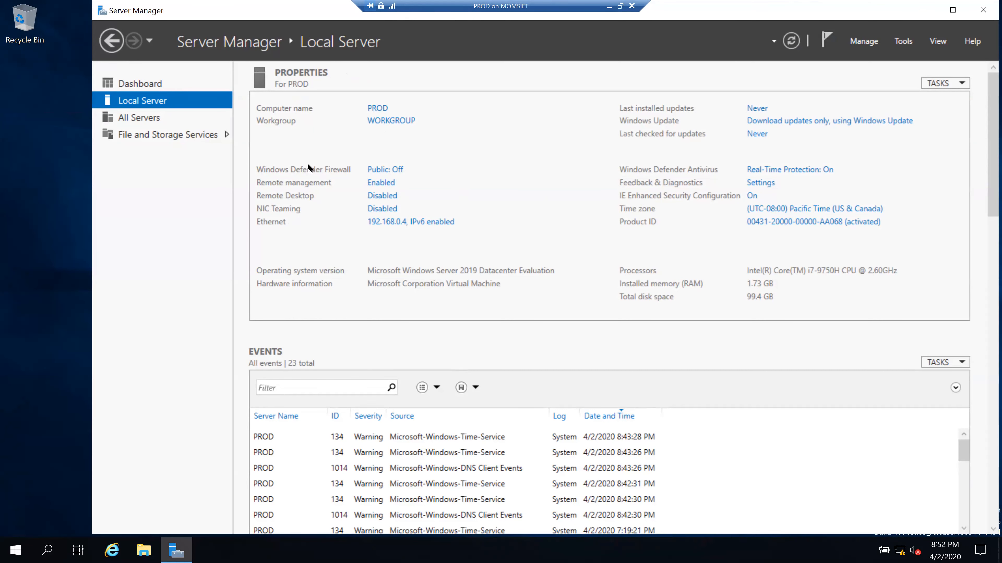
- Open PROD's Ethernet network settings, then close both Network Connections windows
left_click(378, 222)
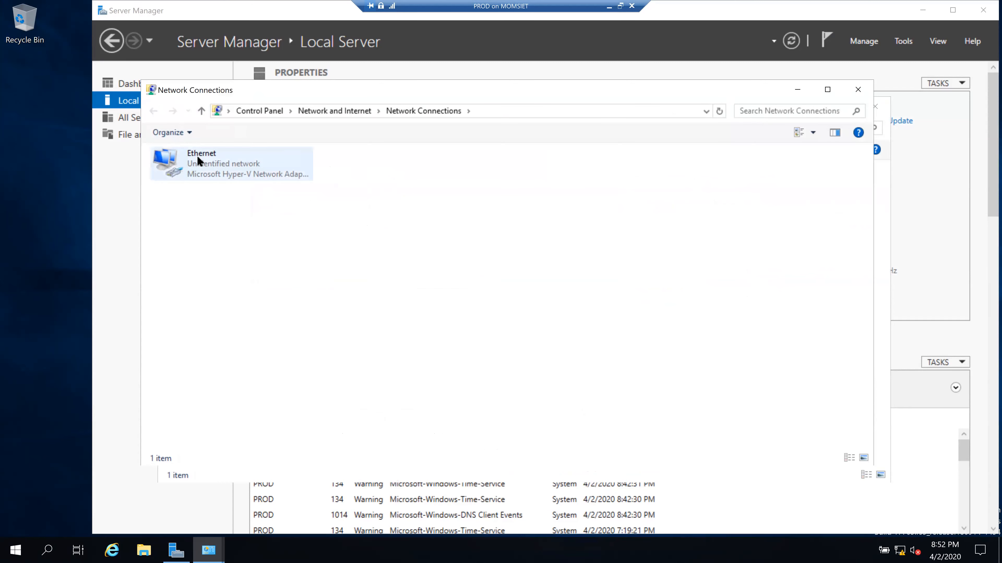
left_click(857, 90)
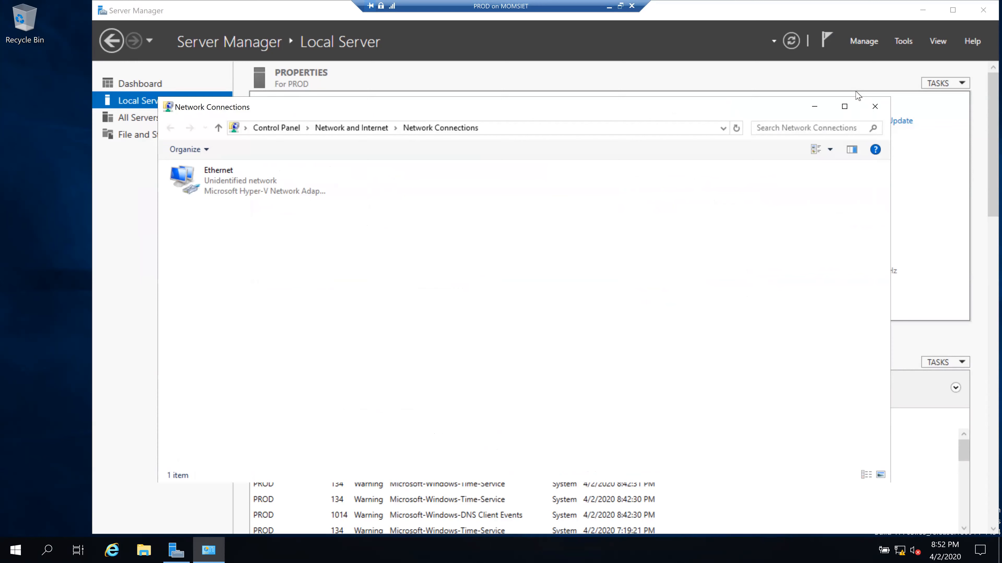
left_click(875, 107)
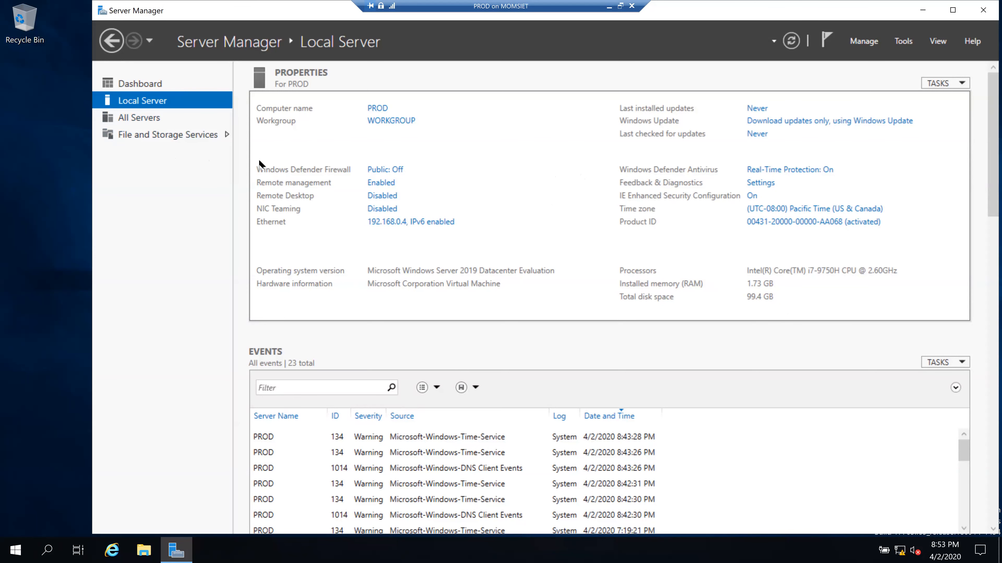
- Open the IPv4 (TCP/IPv4) properties of PROD's Ethernet adapter
left_click(383, 223)
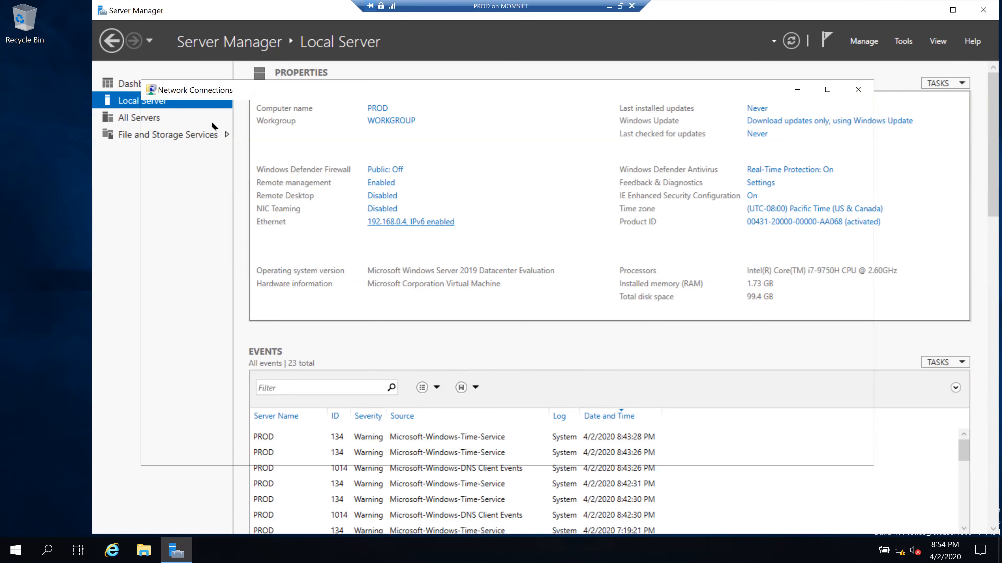
left_click(214, 165)
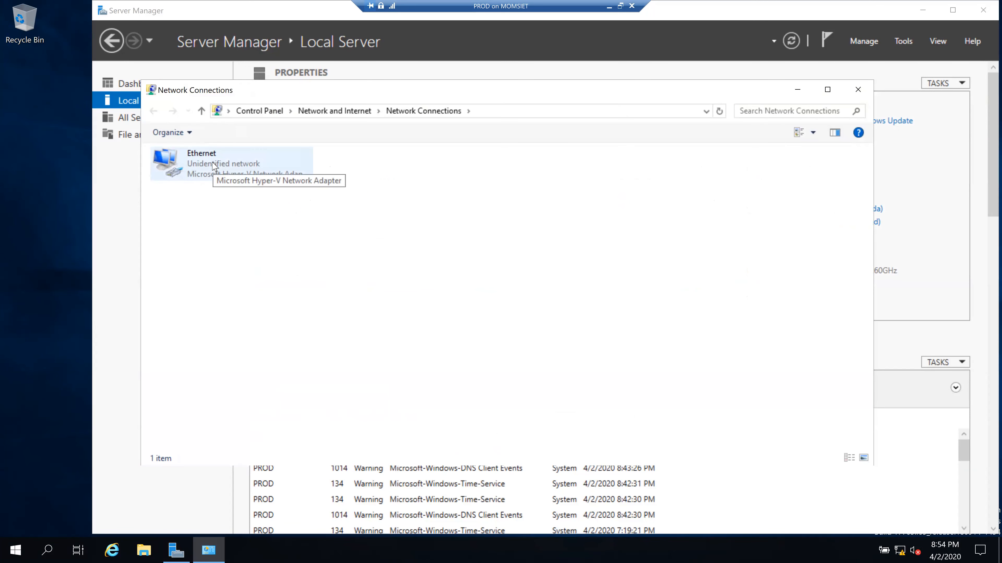
double_click(214, 166)
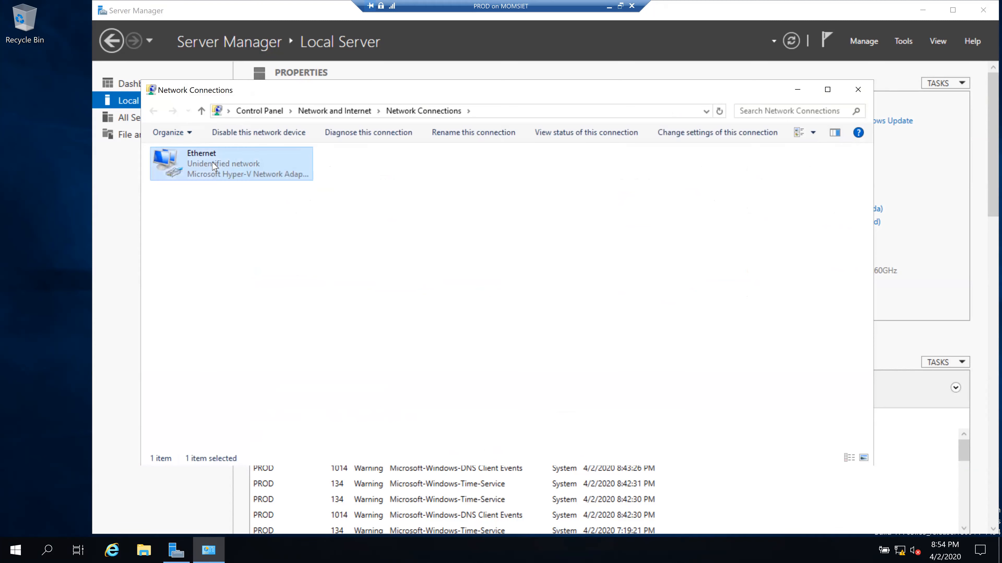
key("shift+Tab")
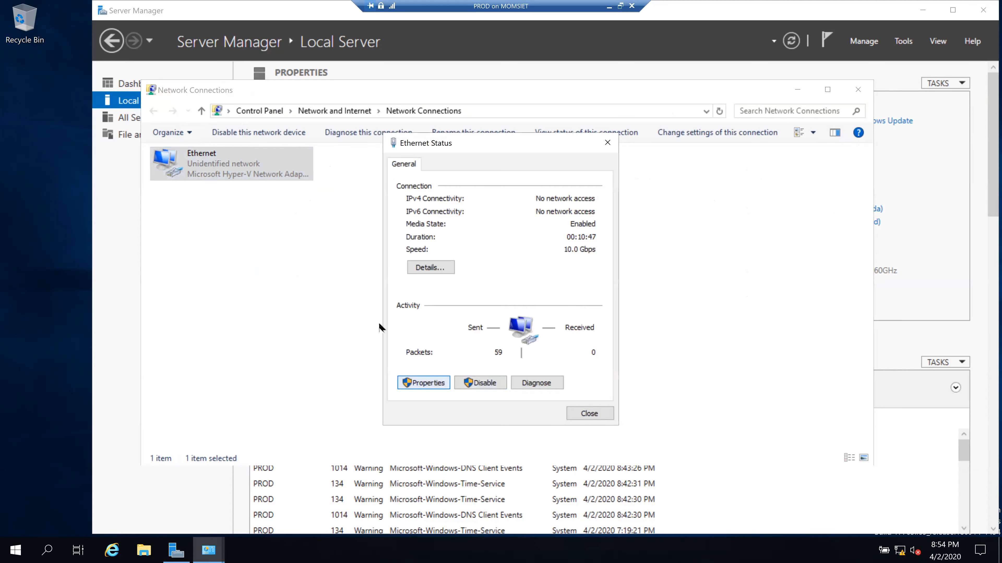
key("space")
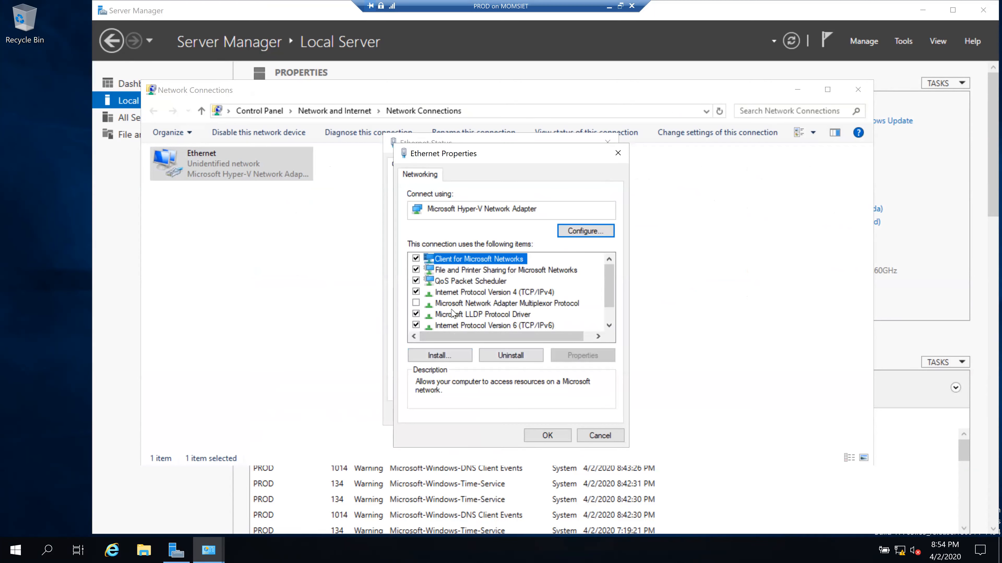
left_click(451, 292)
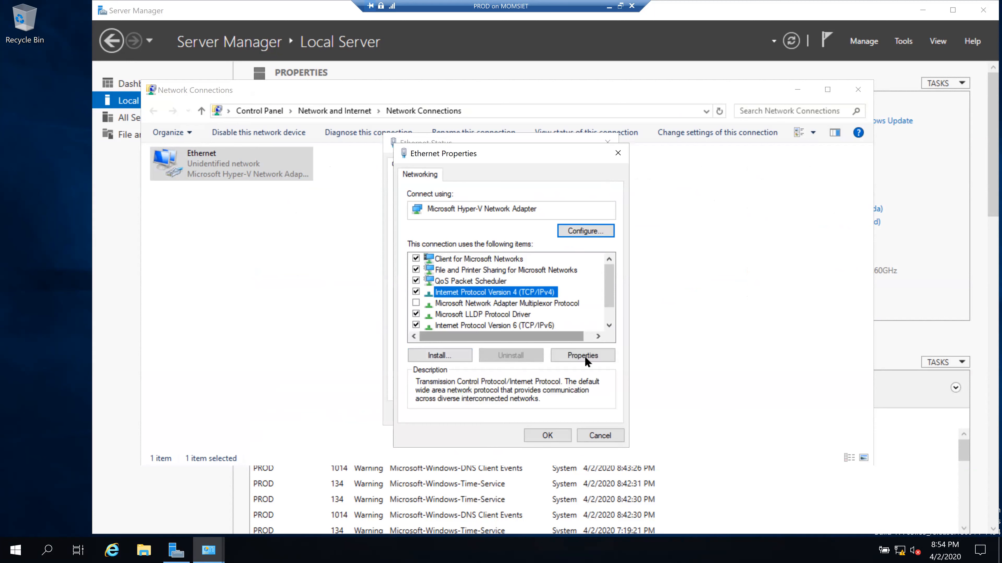
left_click(591, 358)
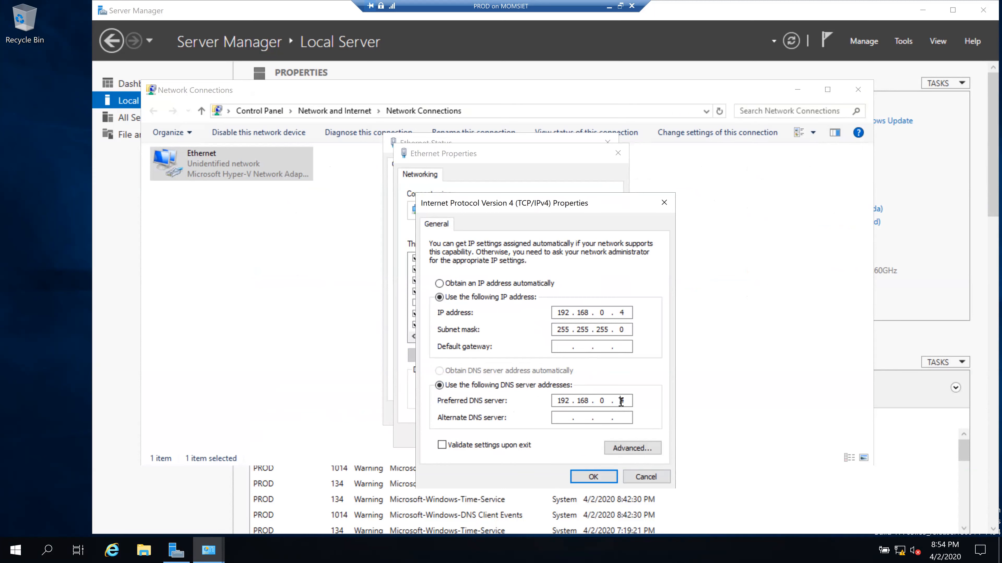
- Change PROD's preferred DNS server to 192.168.0.3, save, and close all network windows
key("BackSpace")
key("BackSpace")
type("0.3")
left_click(591, 478)
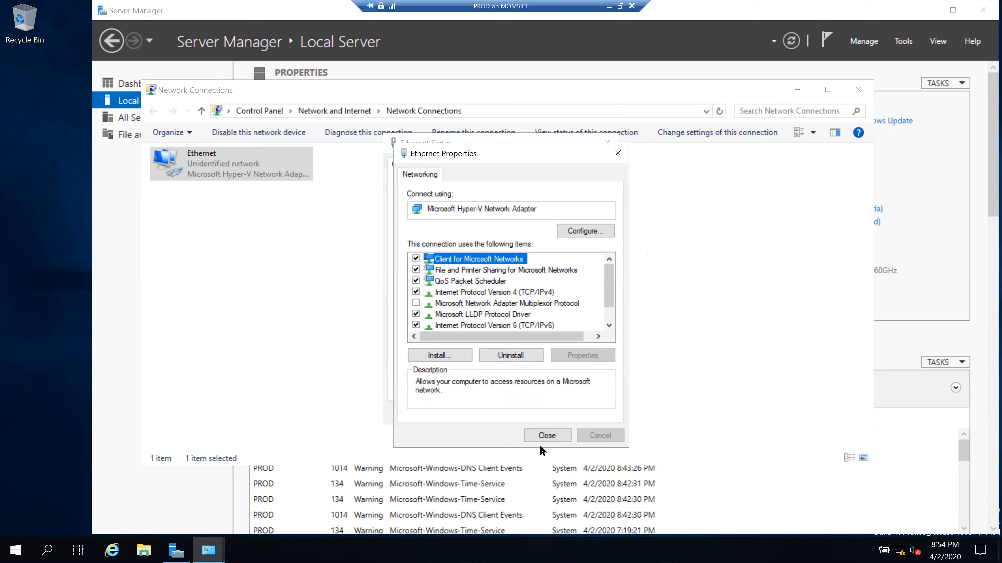
left_click(545, 438)
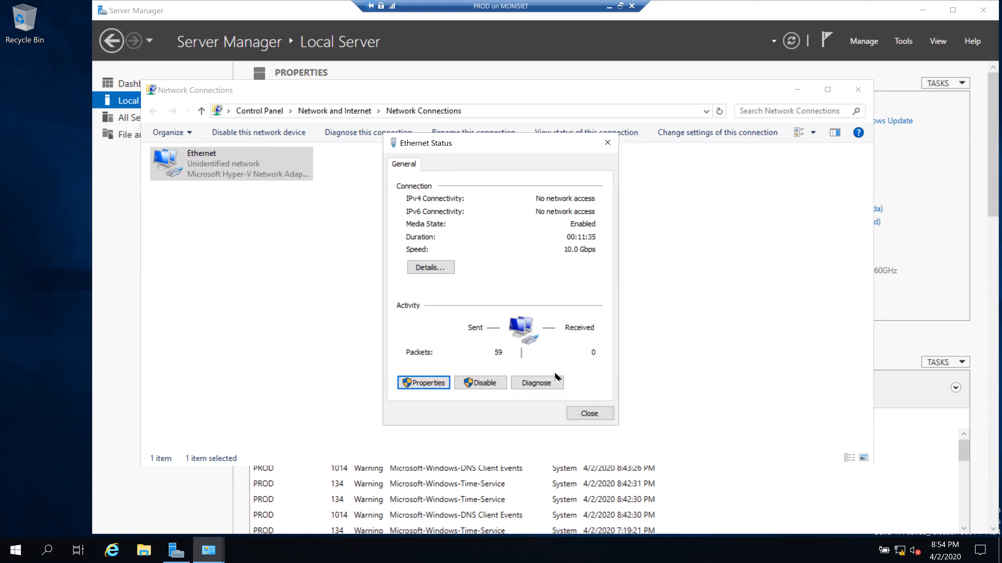
left_click(610, 146)
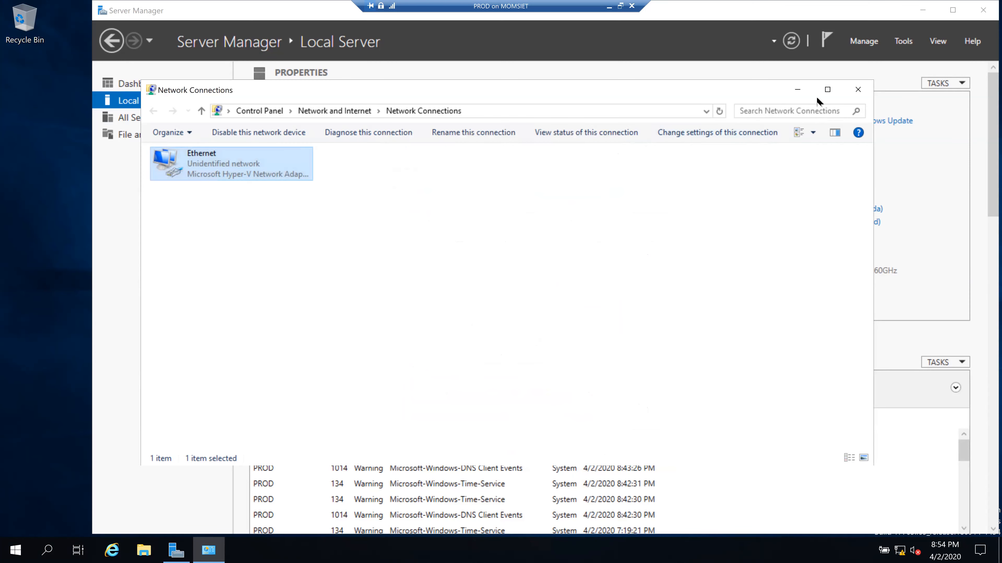
left_click(858, 94)
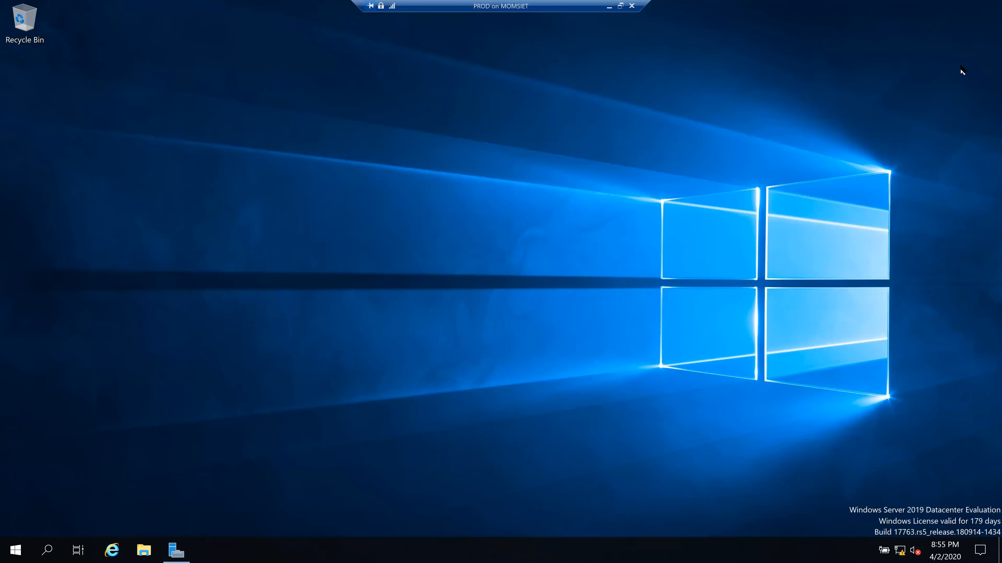
- Leave PROD full screen, switch to the DR VM, and sign in with the account password
left_click(609, 7)
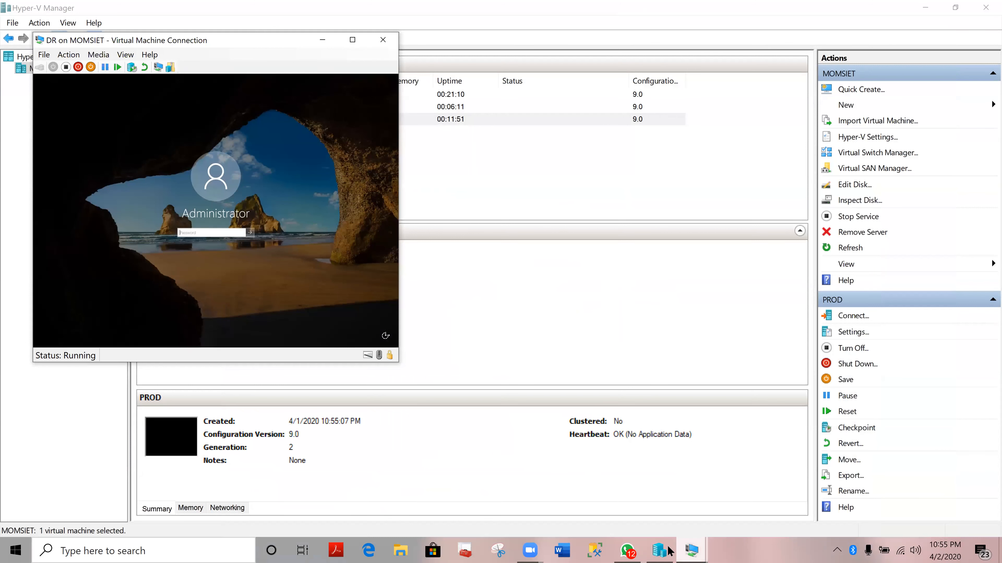
mouse_move(678, 551)
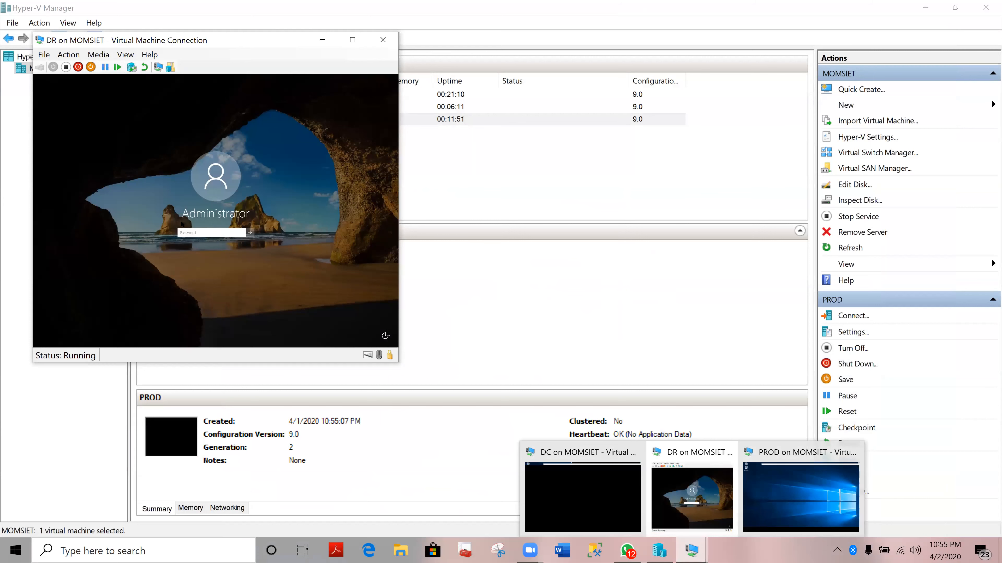
left_click(692, 497)
type("••")
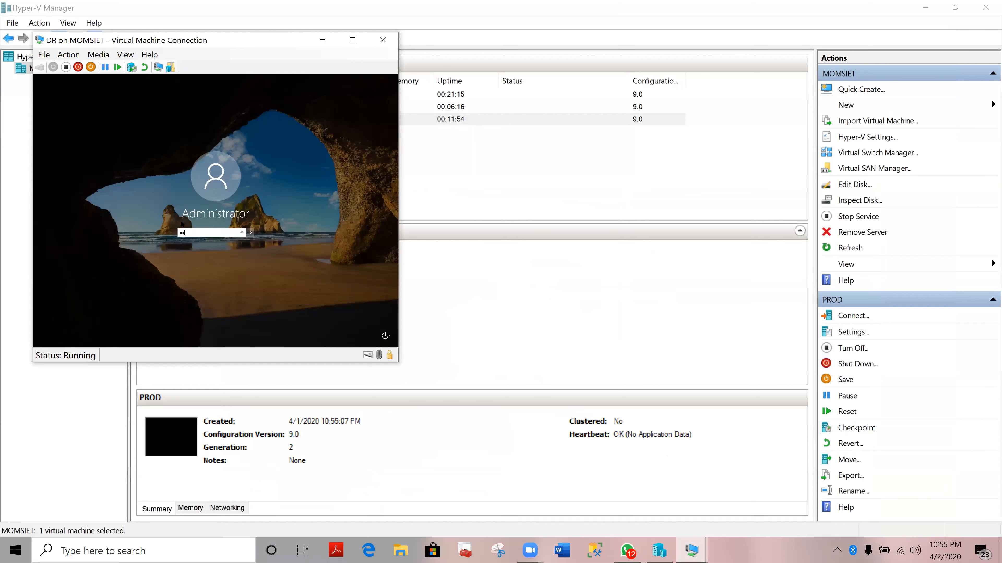
type("•••")
key("Return")
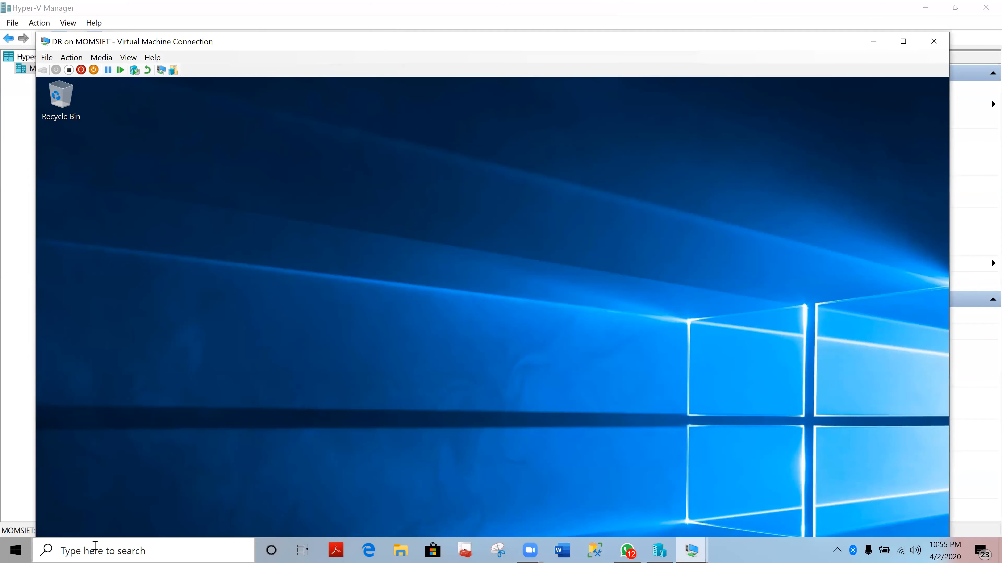
- Dismiss the search panel and maximize the DR VM window to full screen
left_click(94, 546)
type("s")
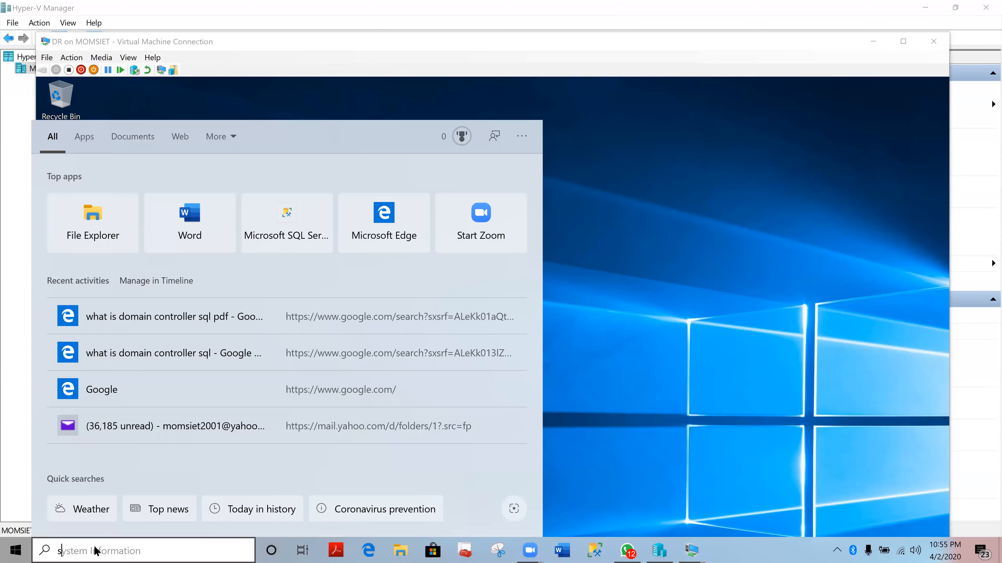
type("erver")
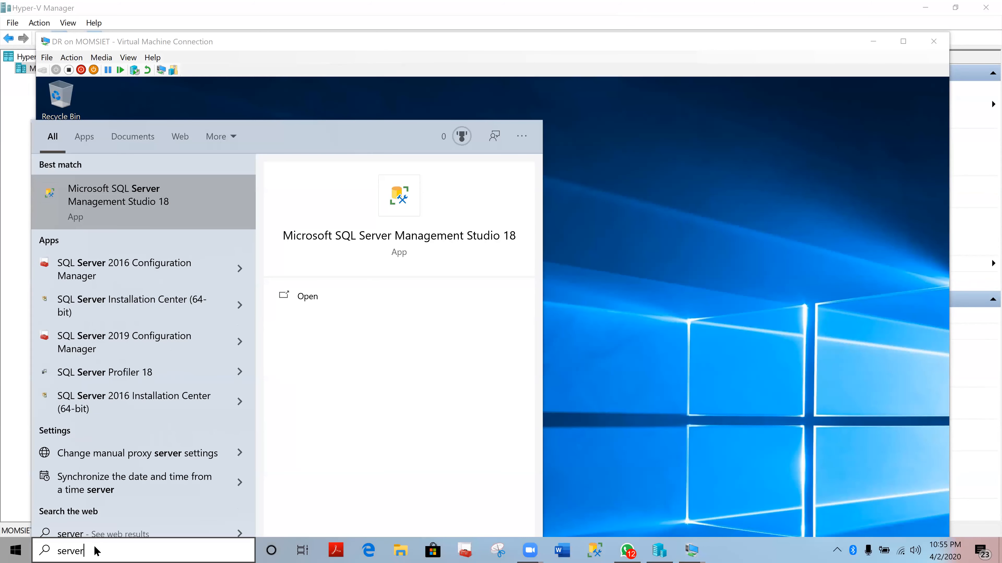
type(" m")
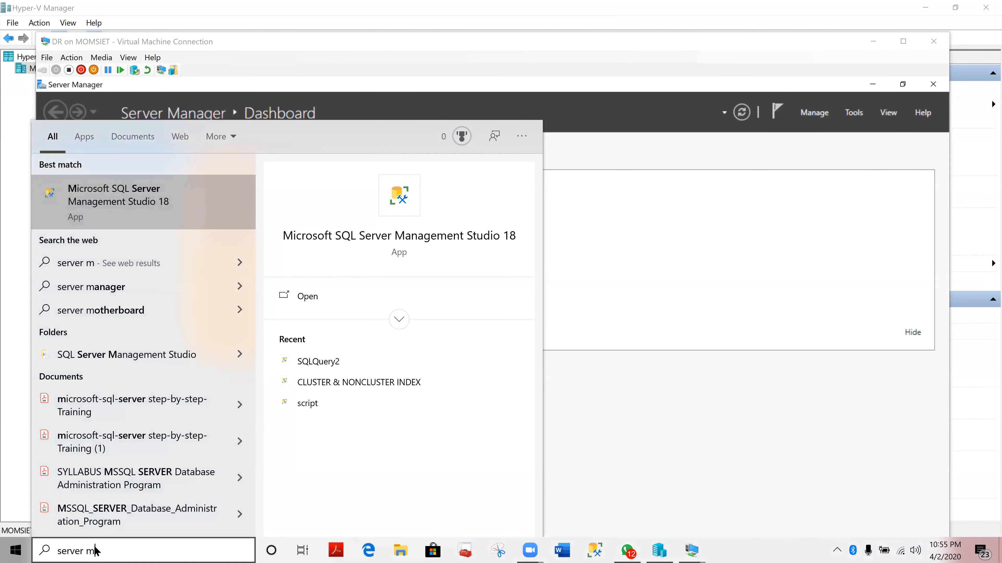
key("BackSpace")
key("BackSpace")
key("BackSpace")
key("BackSpace")
key("BackSpace")
key("BackSpace")
key("BackSpace")
key("BackSpace")
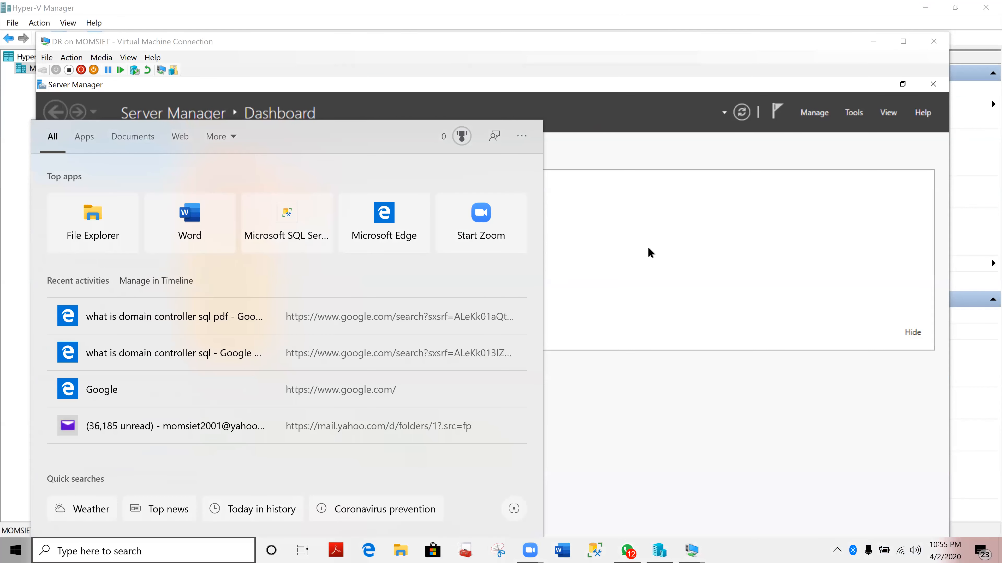
left_click(647, 247)
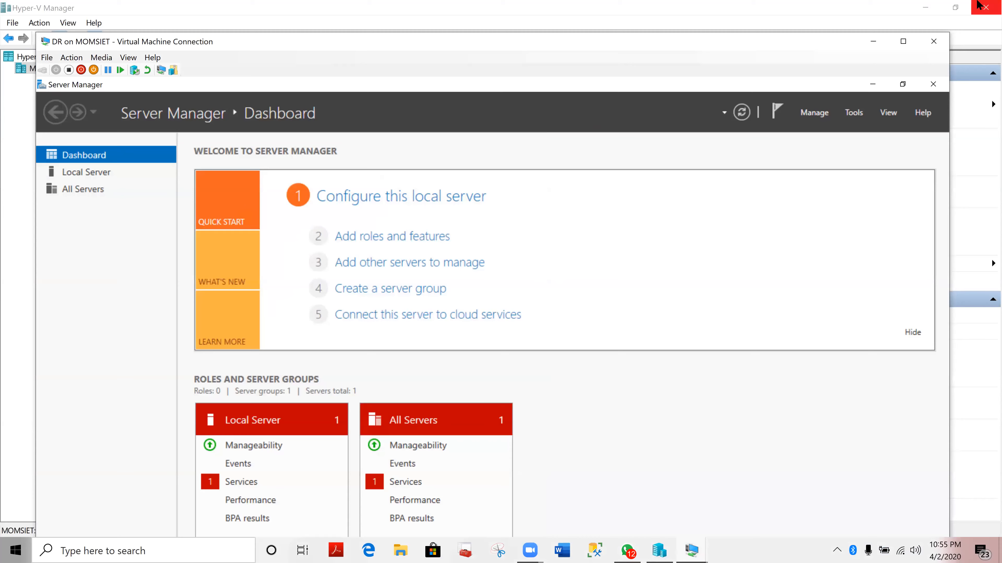
left_click(902, 41)
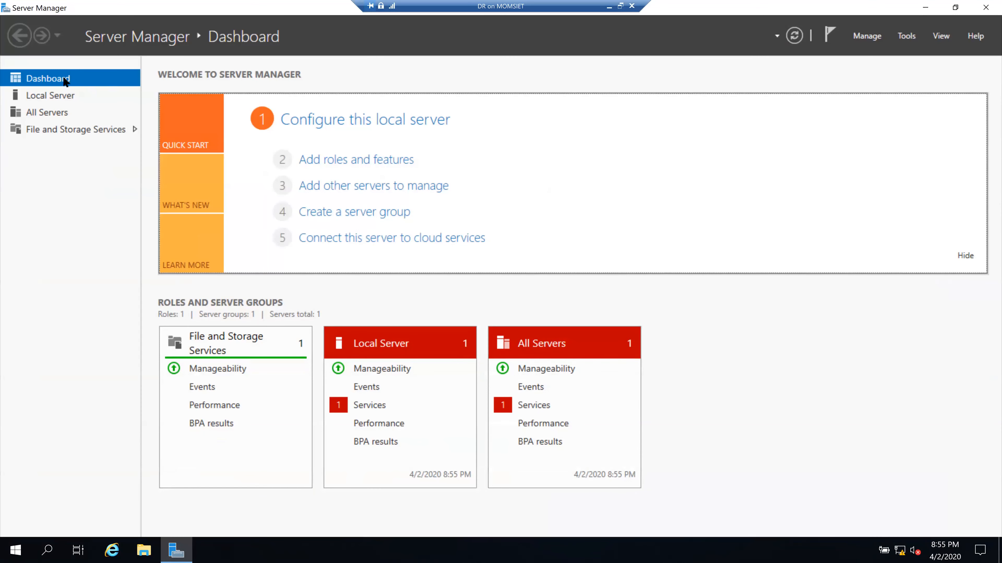
- Open the IPv4 (TCP/IPv4) properties of DR's Ethernet adapter from Local Server
left_click(60, 99)
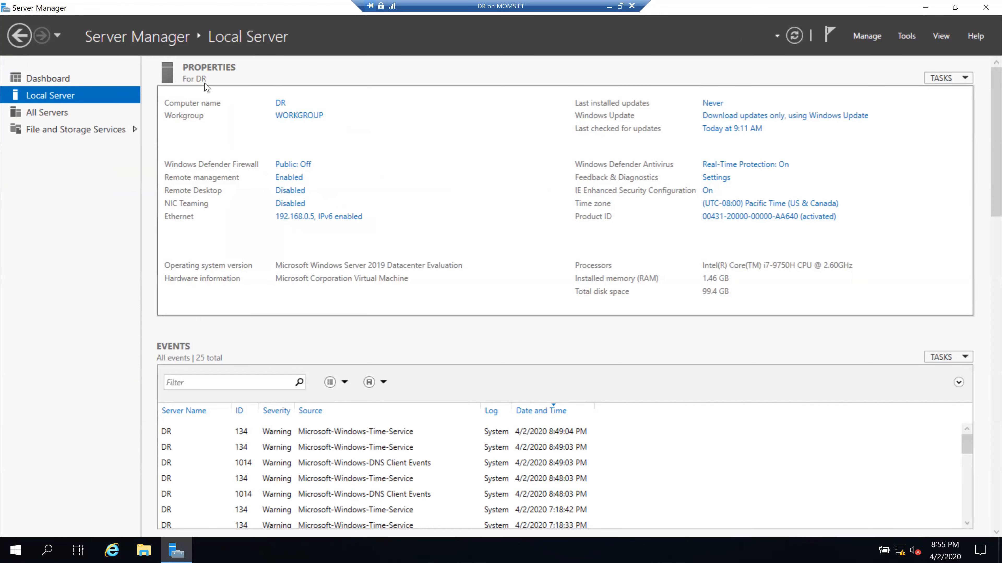
left_click(289, 218)
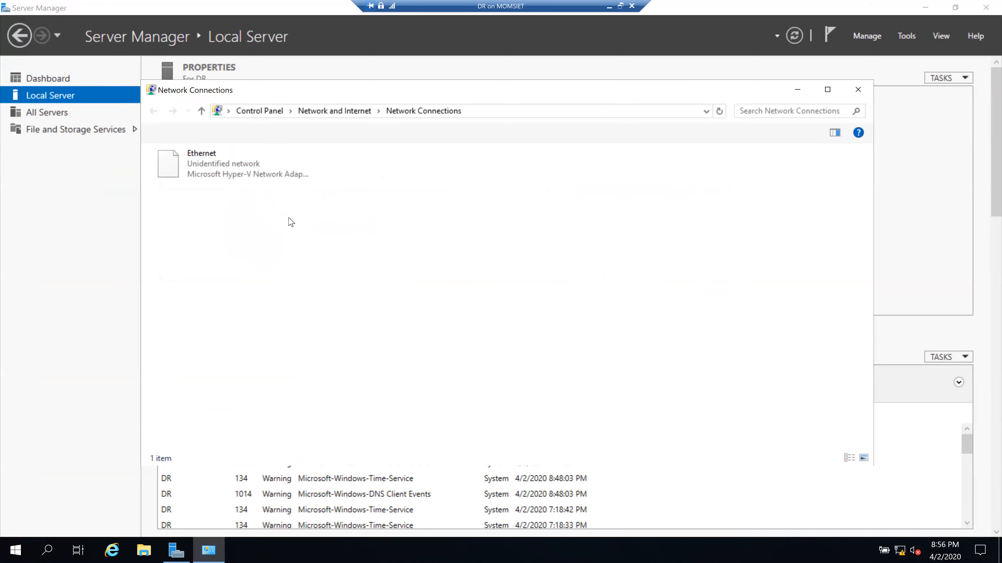
left_click(228, 164)
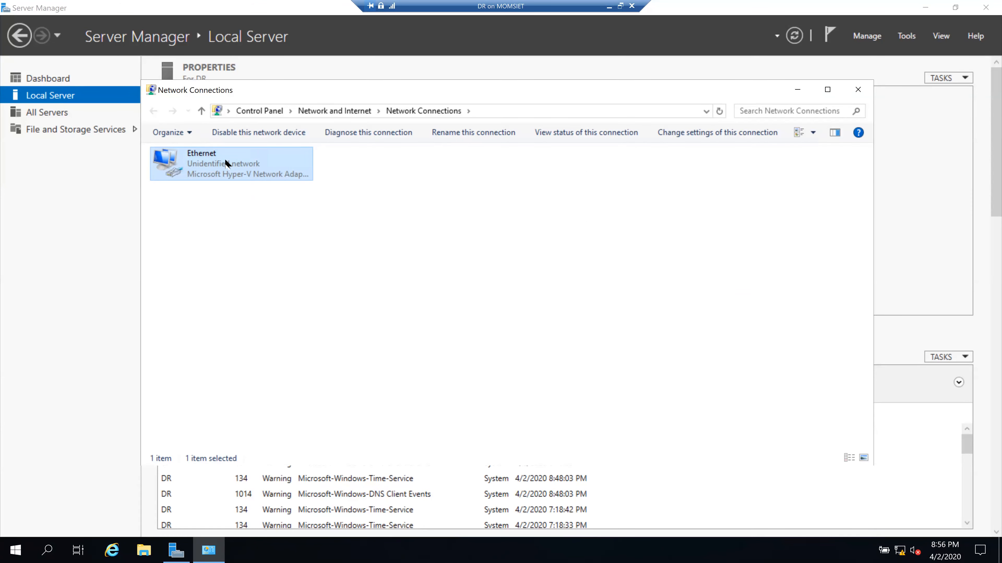
double_click(226, 164)
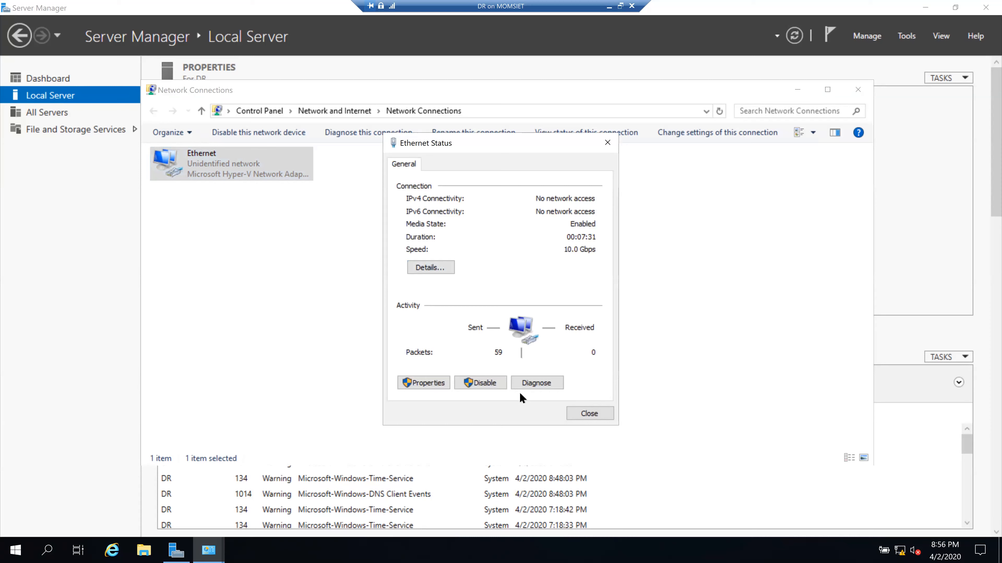
key("alt+p")
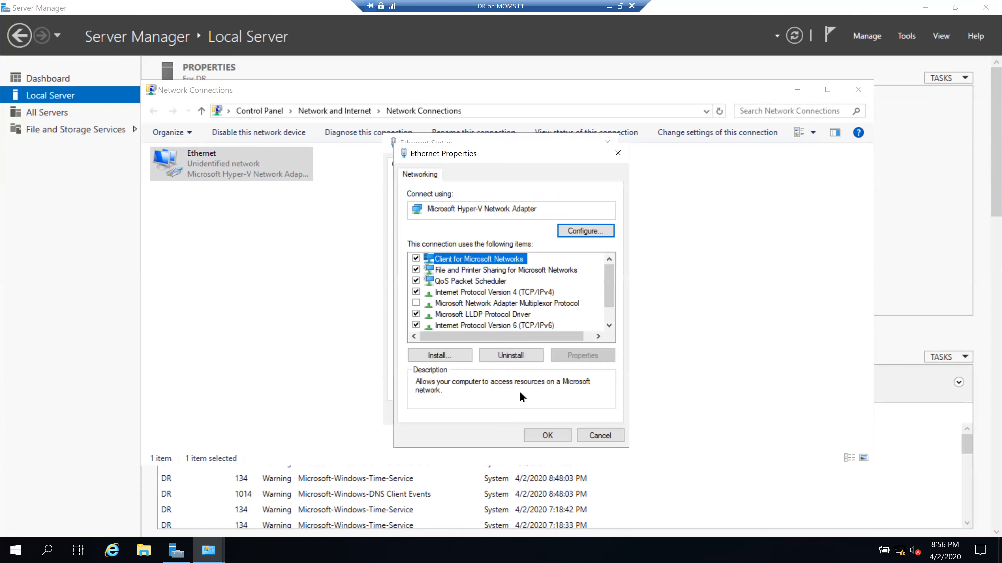
left_click(452, 293)
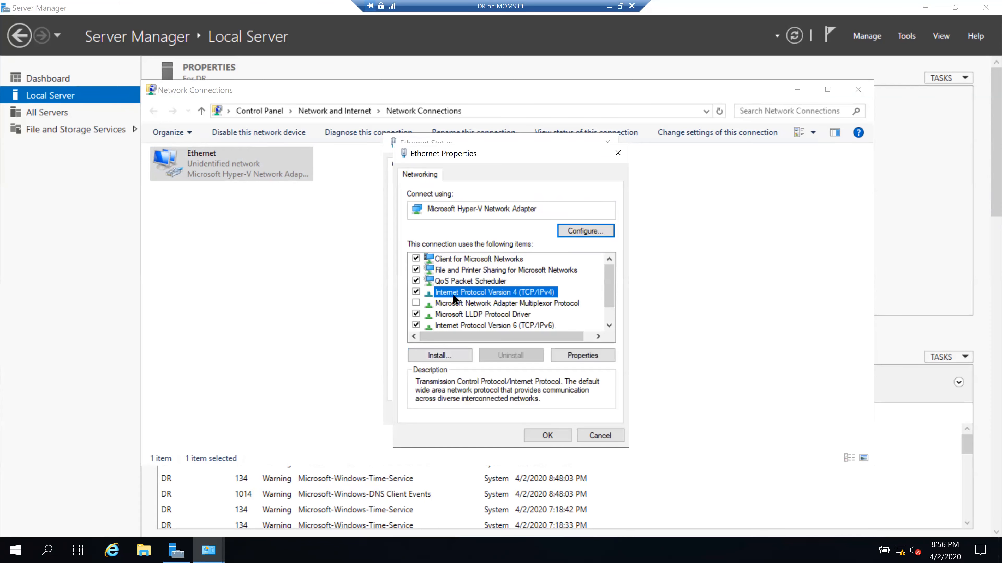
left_click(574, 357)
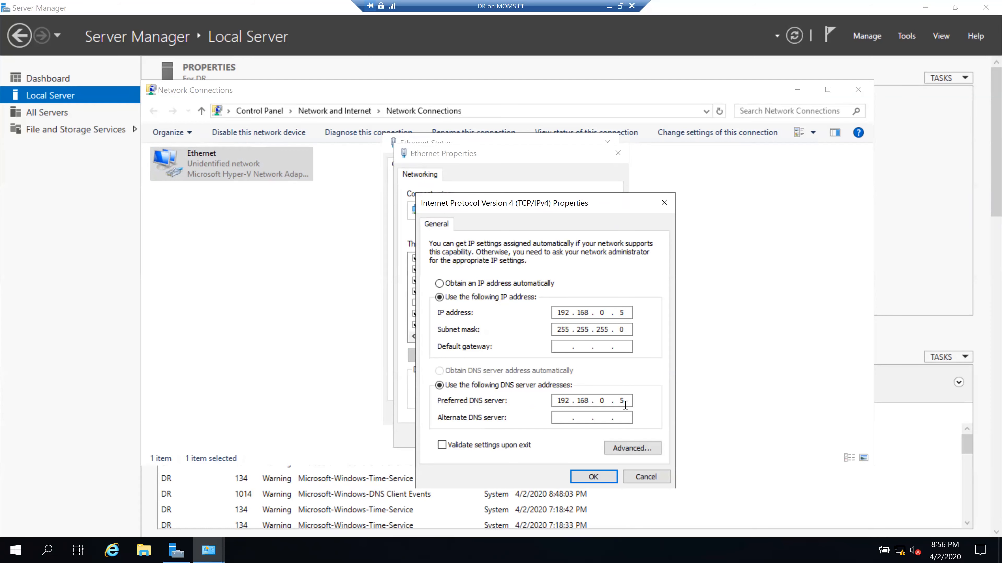
- Set DR's preferred DNS server to 192.168.0.3, save, and close all network windows
key("BackSpace")
type("3")
left_click(585, 476)
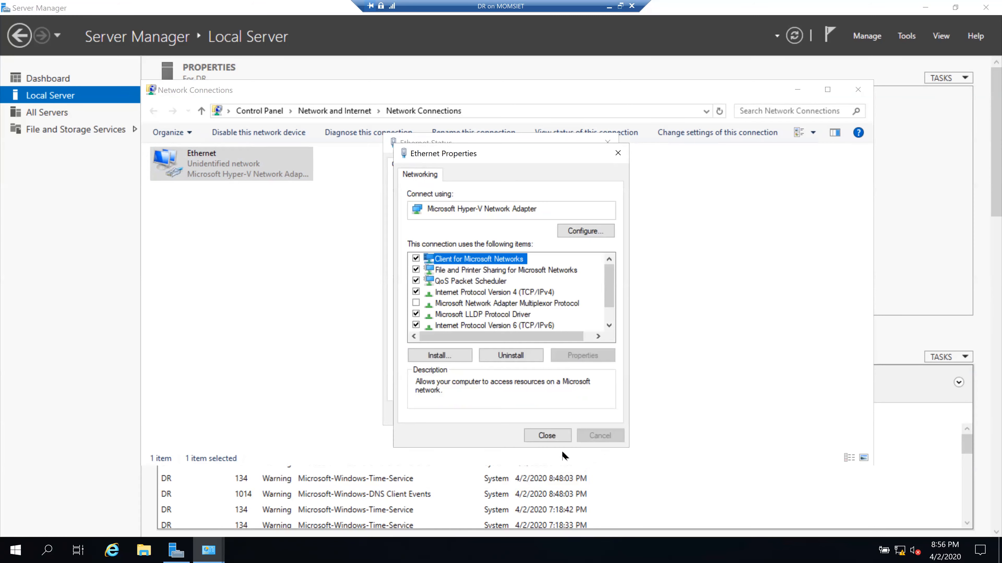
left_click(540, 437)
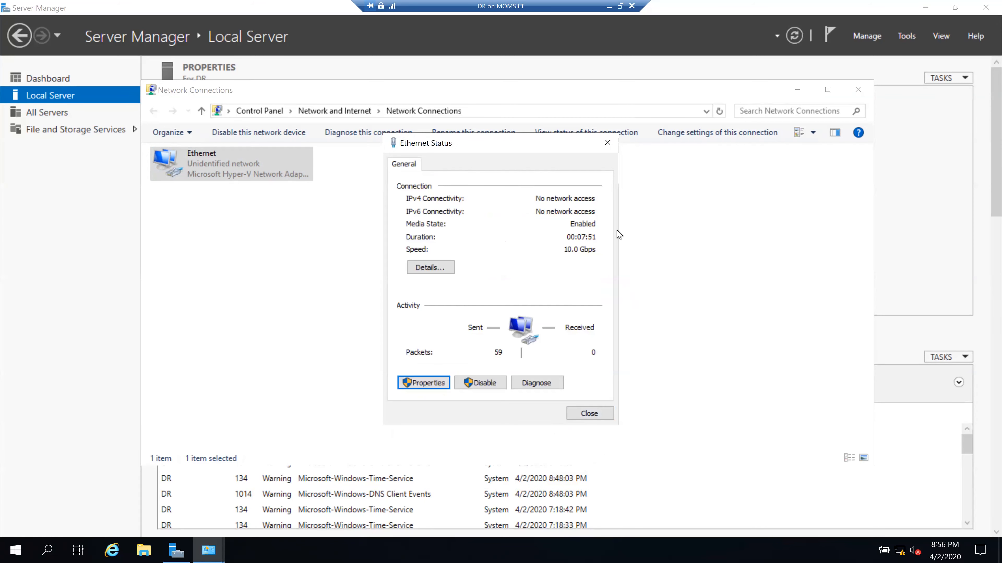
left_click(610, 140)
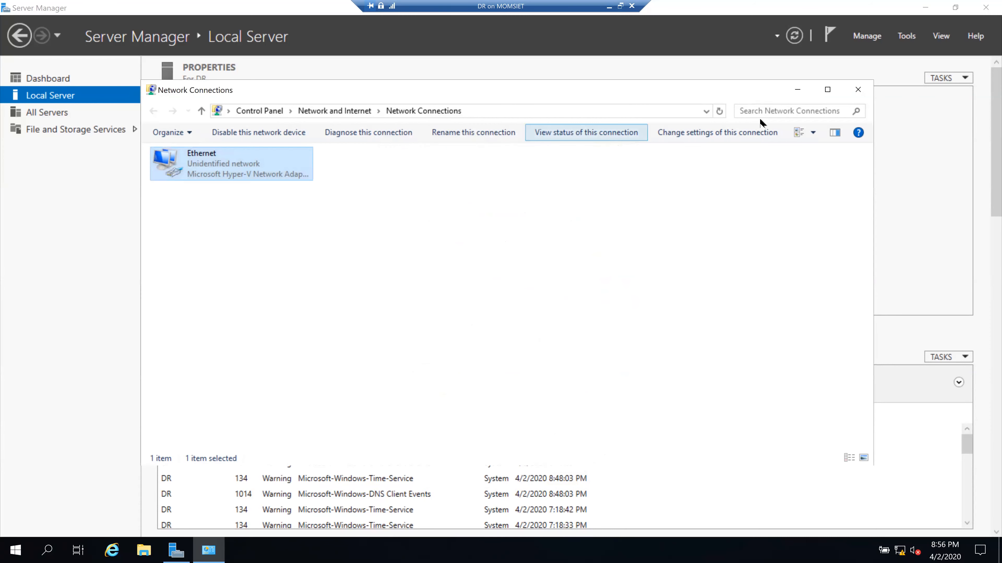
left_click(869, 86)
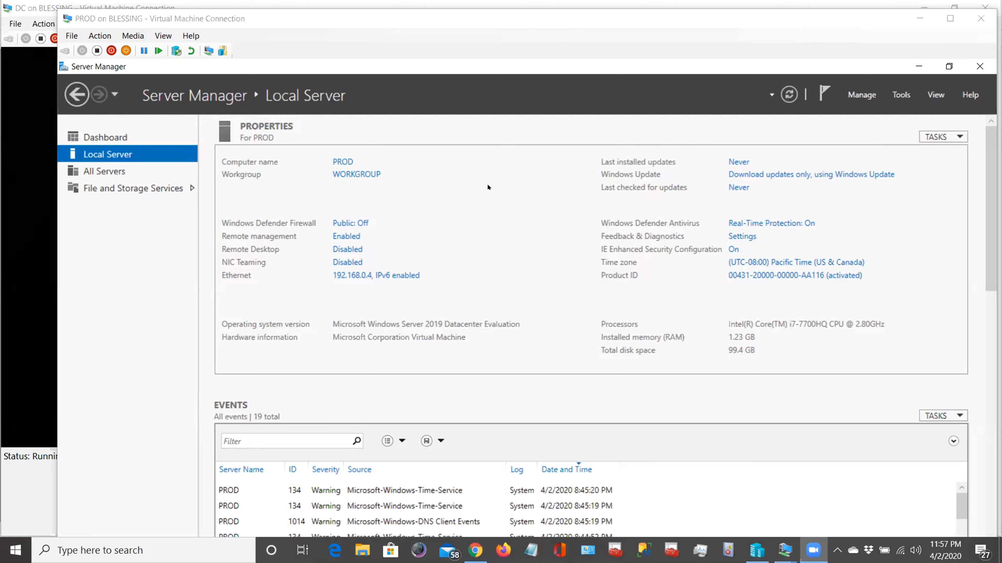
- Switch to the DC on BLESSING VM window from the taskbar thumbnails
mouse_move(779, 554)
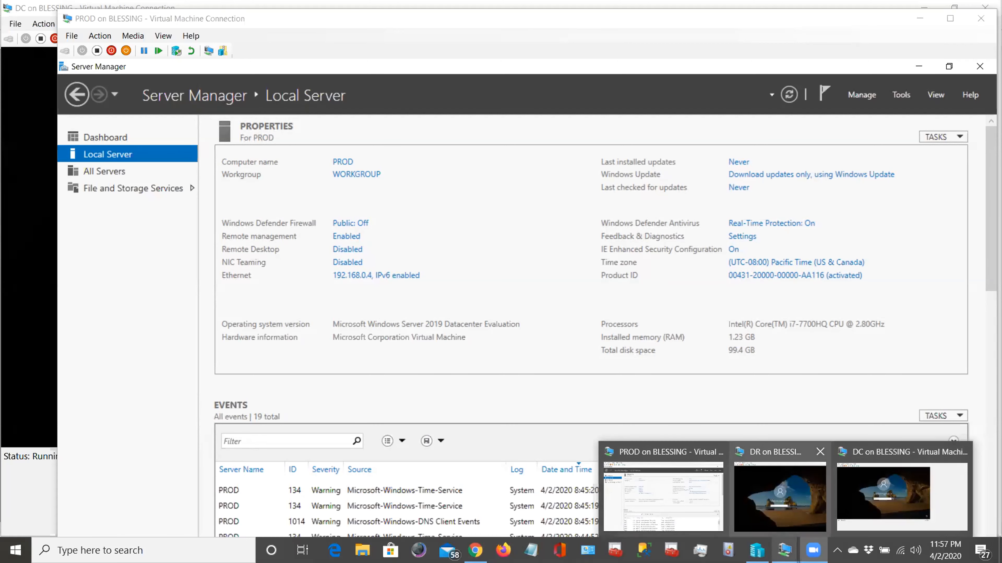
left_click(883, 495)
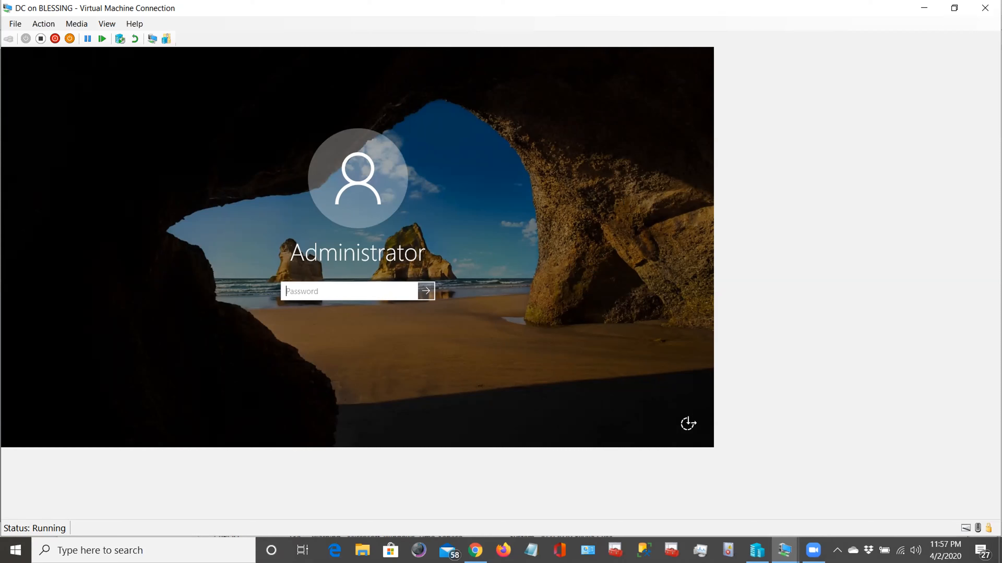
- Sign in to the DC as Administrator, retrying after a wrong password, and dismiss the Admin Center notice
type("••••••••")
key("Return")
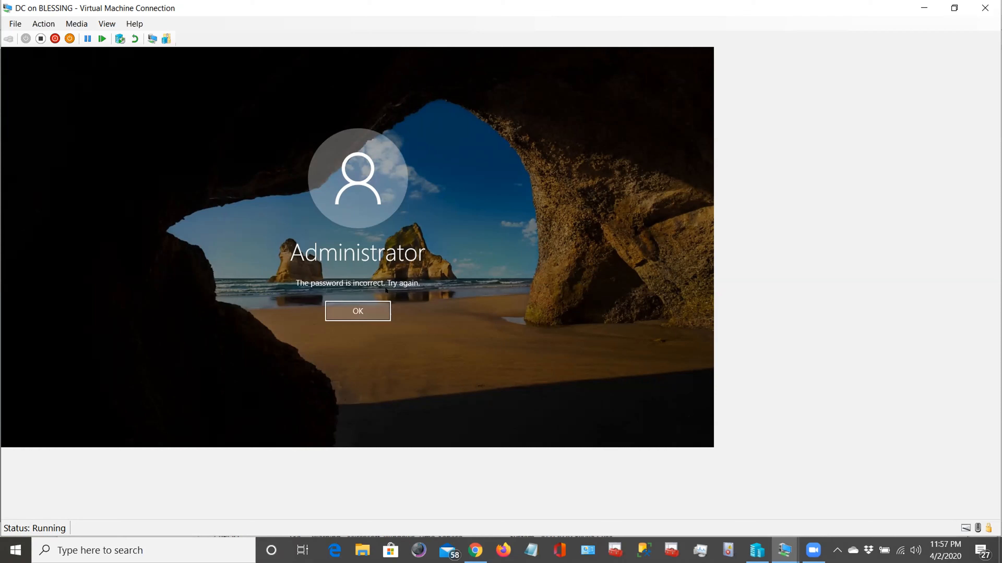
left_click(361, 312)
type("••••••")
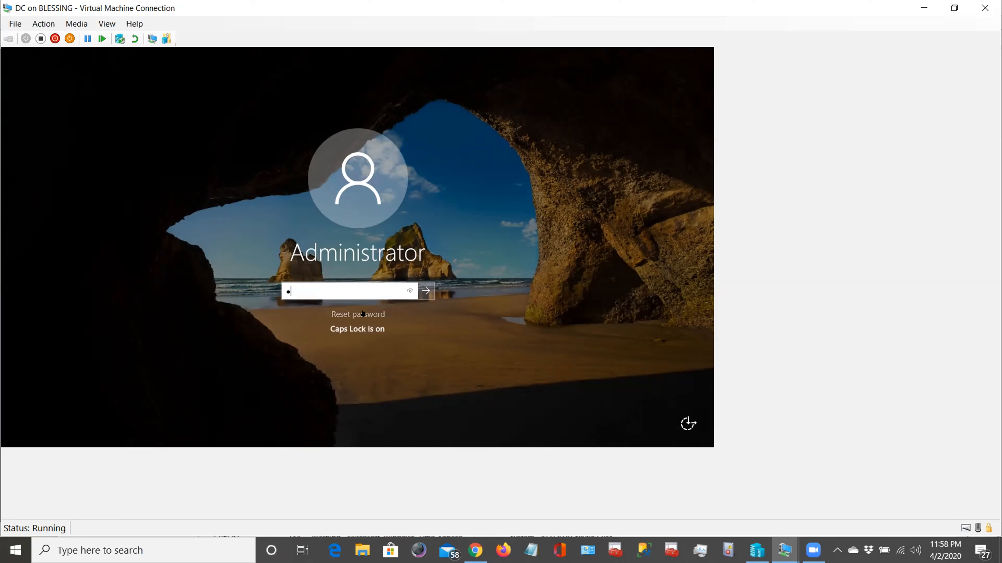
type("•••")
key("Return")
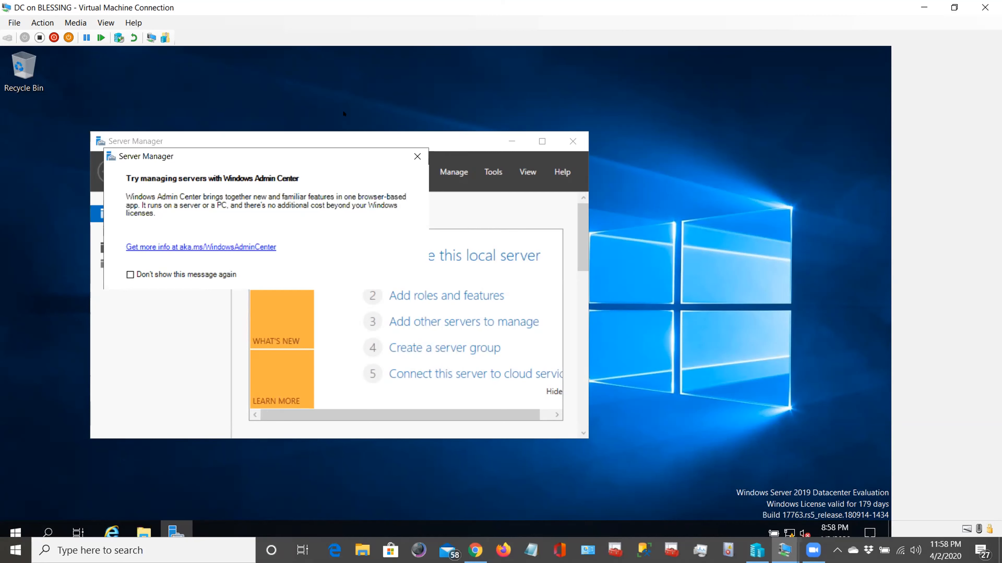
left_click(416, 157)
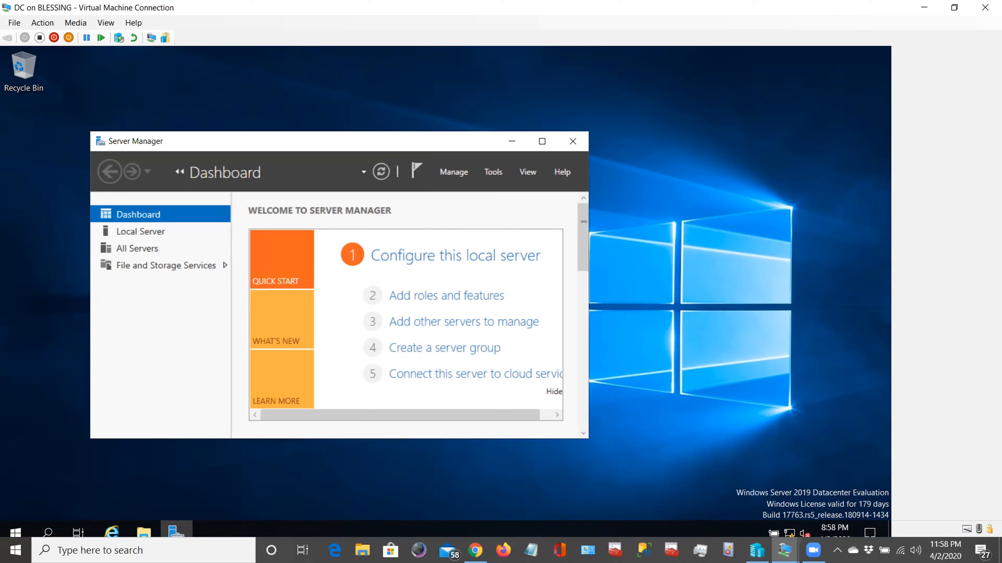
- Widen and lengthen the DC's Server Manager window until Roles and Server Groups appears
left_click_drag(588, 222, 747, 229)
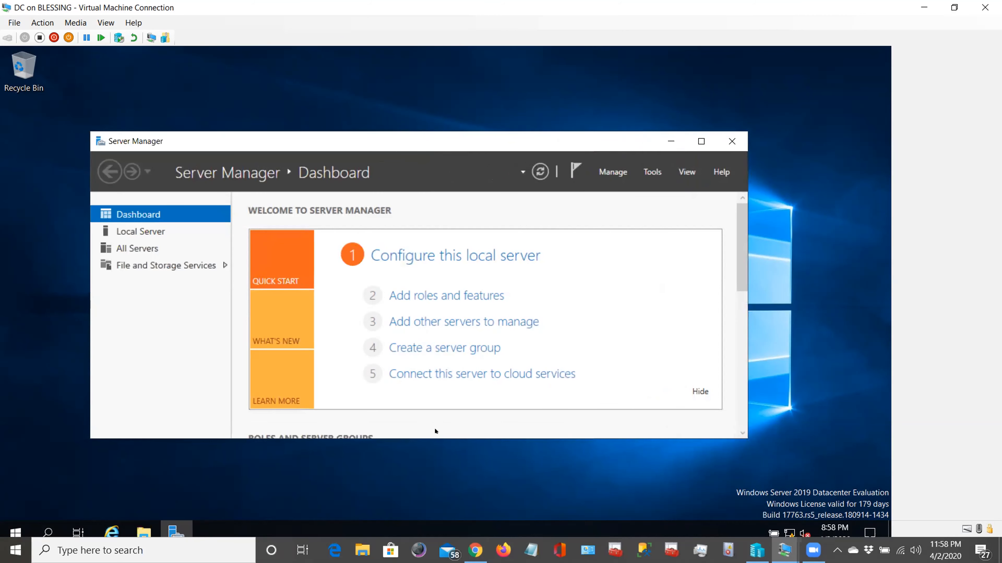
left_click_drag(437, 432, 440, 475)
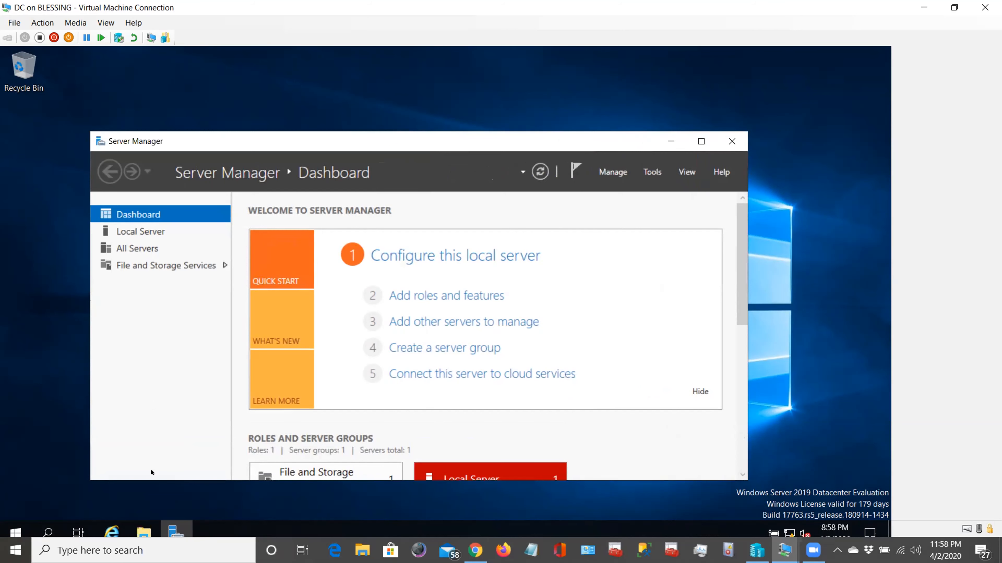
- Launch Command Prompt on the DC via search for cmd and begin typing the ipconfig command
left_click(47, 533)
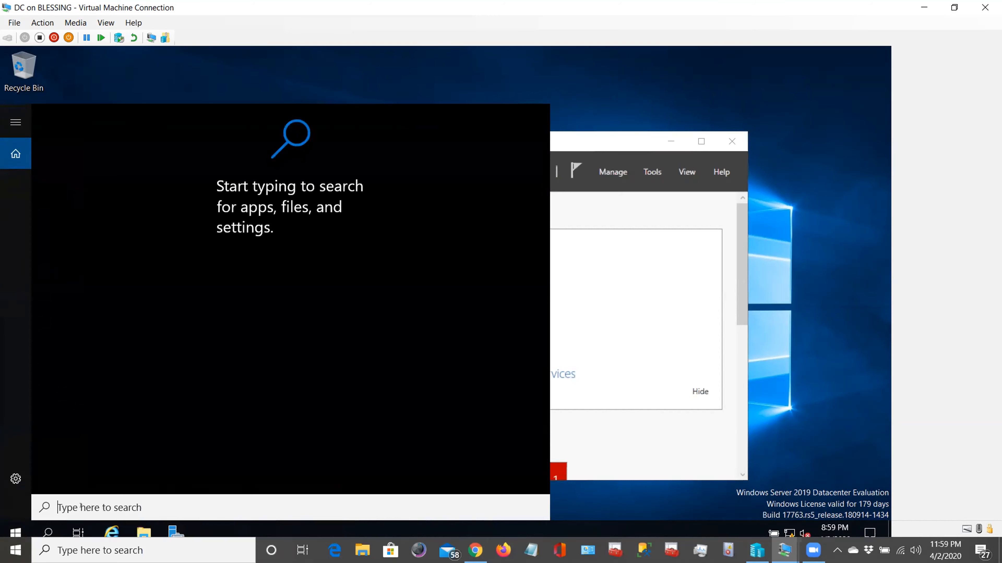
type("cmd")
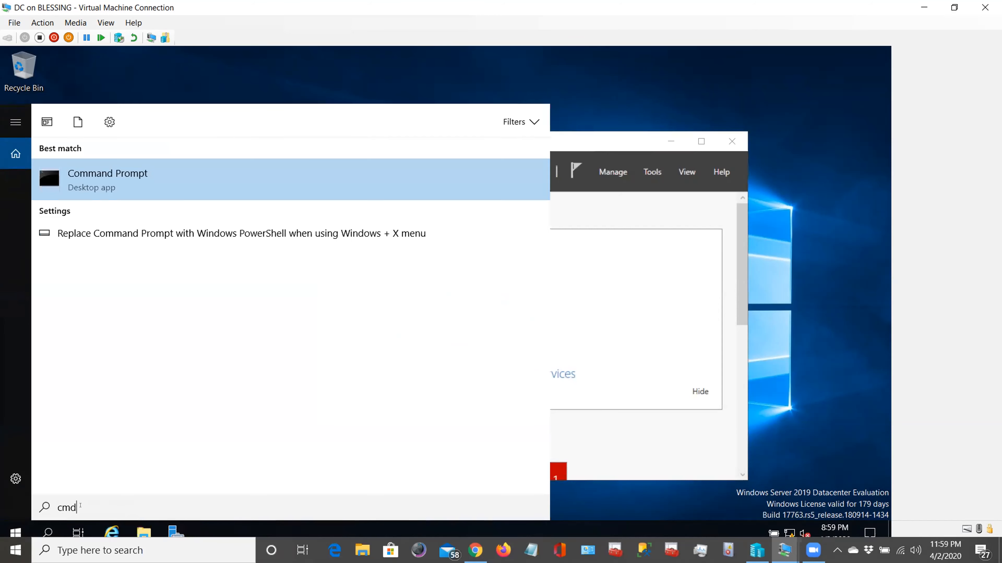
left_click(143, 184)
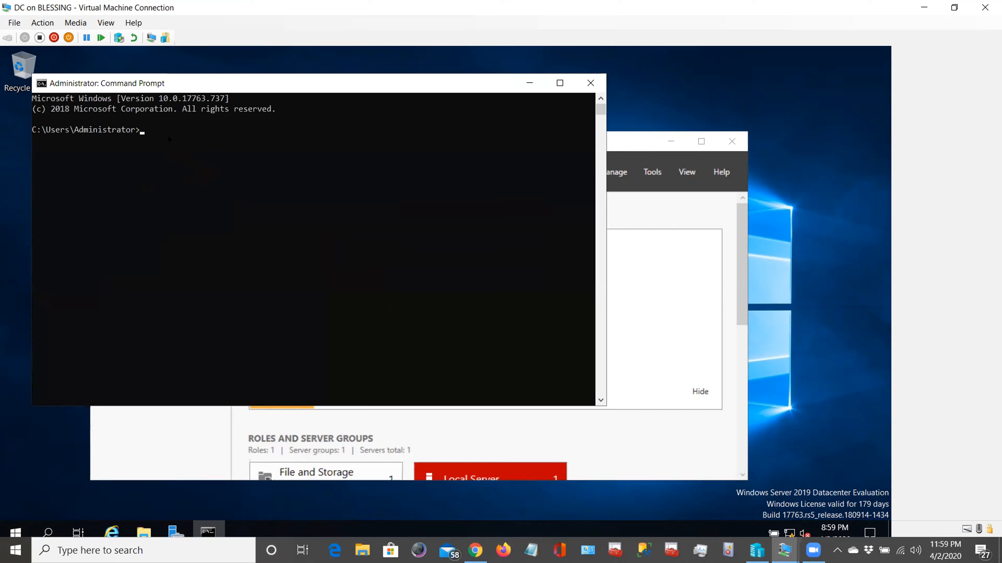
left_click(153, 131)
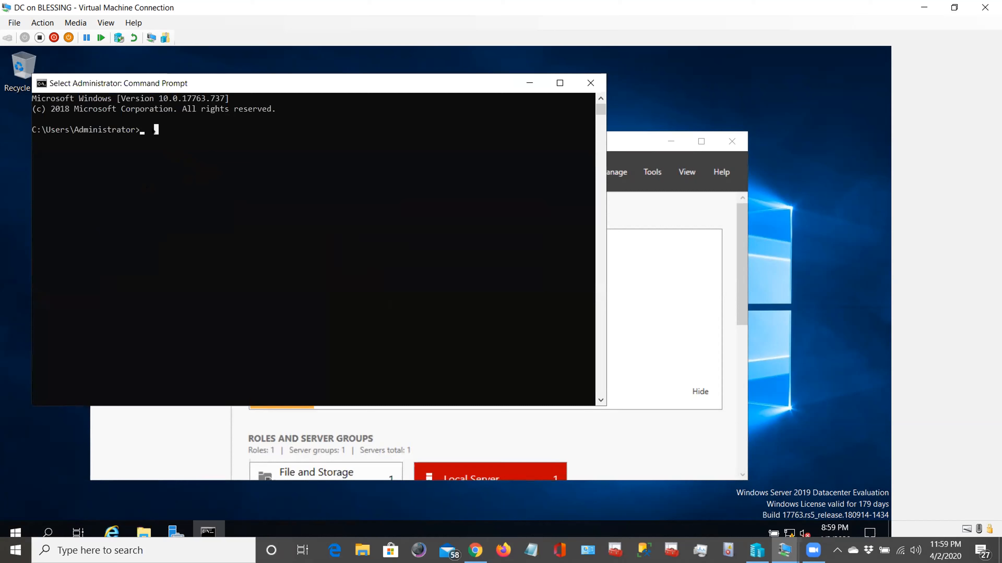
right_click(154, 131)
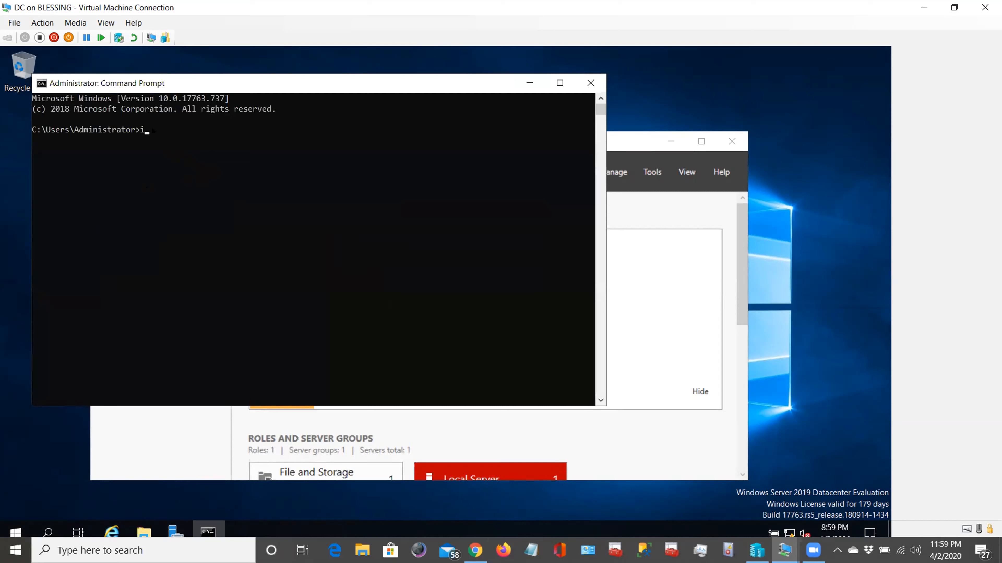
type("comfig")
- Fix the typo and run ipconfig, showing IPv4 192.168.0.3 with mask 255.255.255.0
key("Return")
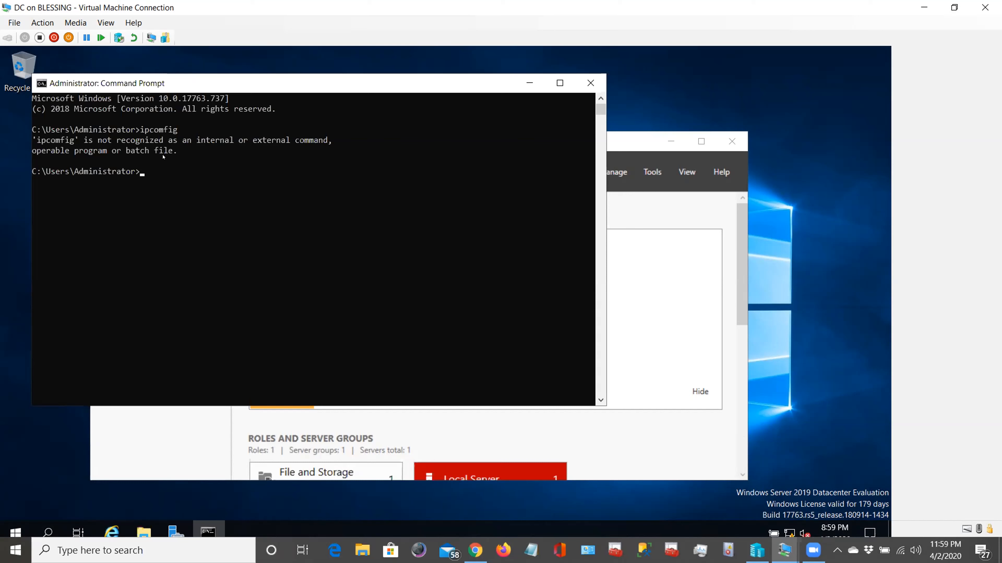
left_click(161, 130)
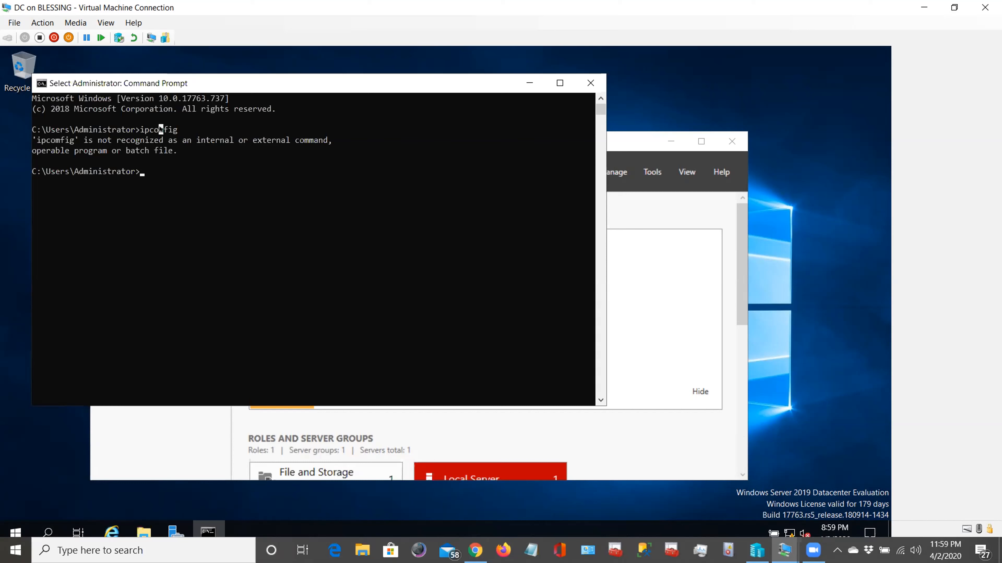
type("n")
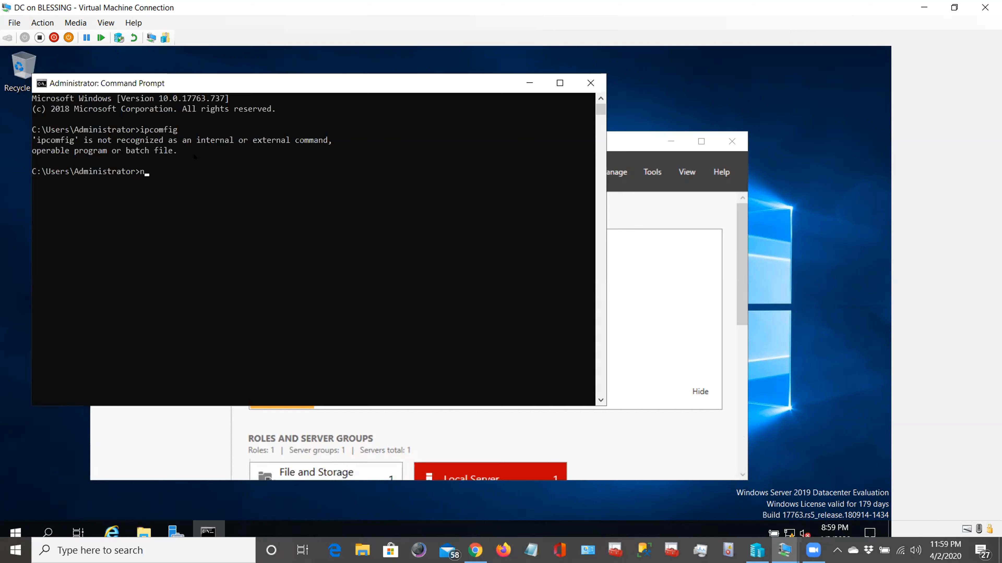
left_click(161, 172)
type("ipcon")
key("BackSpace")
key("BackSpace")
key("BackSpace")
key("BackSpace")
key("BackSpace")
type("pcor")
type("fig")
key("Return")
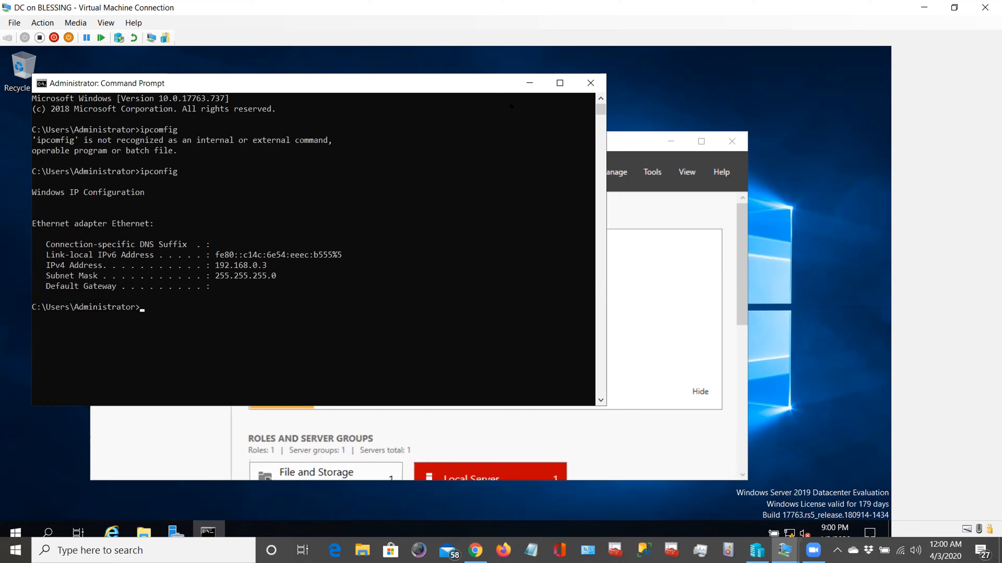
left_click(156, 307)
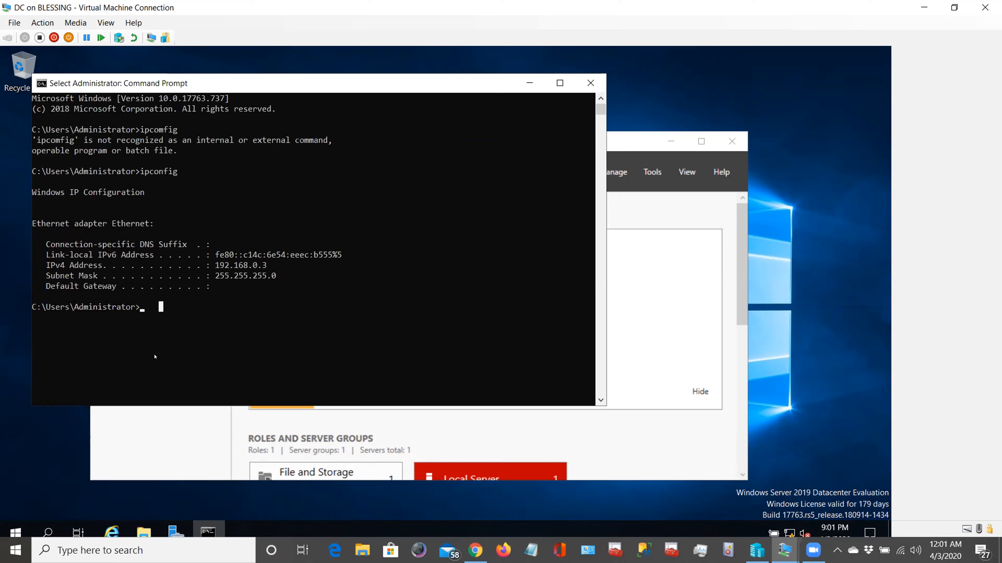
- Run ping 192.168.0.3 from the DC's Command Prompt, getting 4 replies with 0% loss
key("Escape")
type("ping")
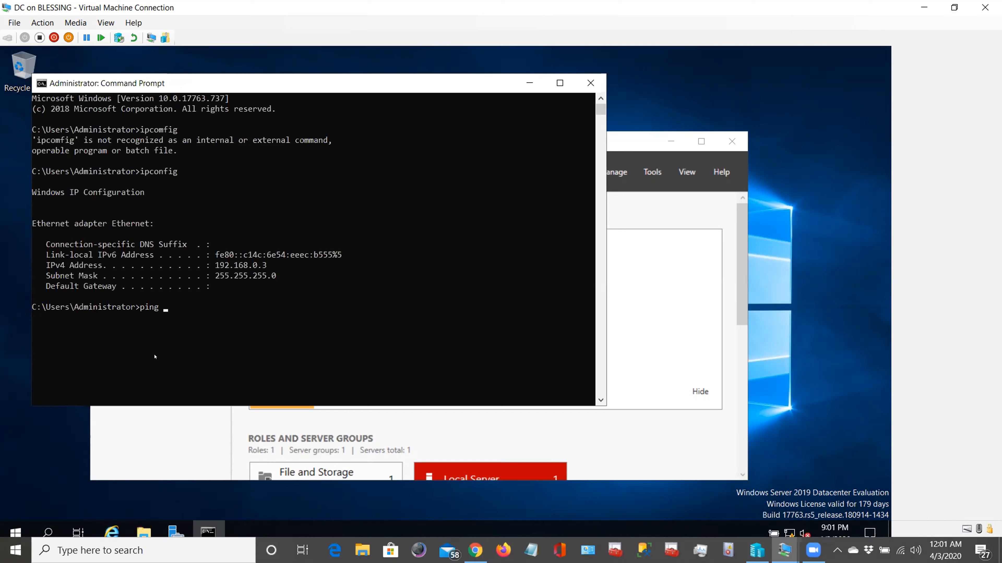
type(" 192.168.0.3")
key("Return")
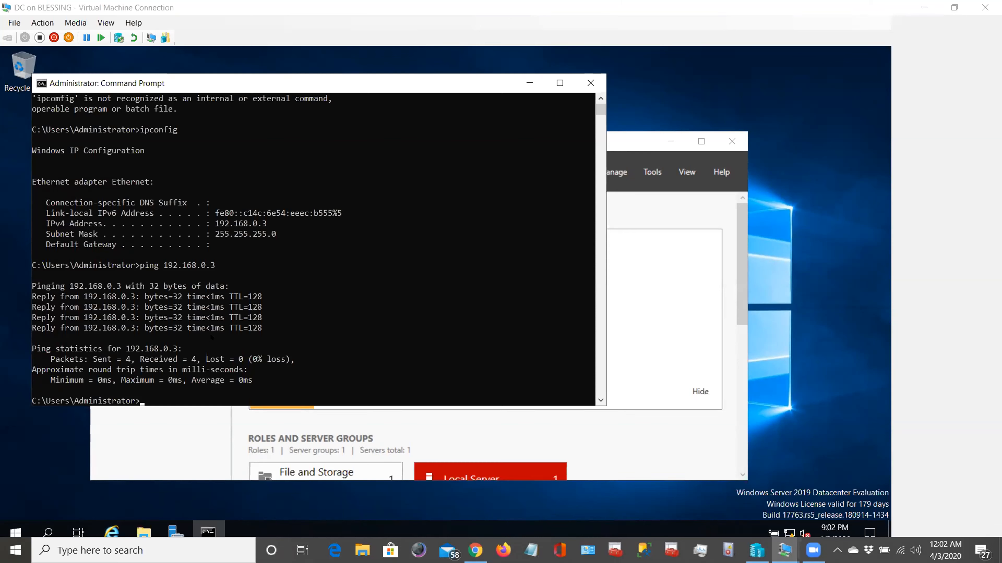
- Ping 192.168.0.4 (PROD) from the DC's Command Prompt
left_click(255, 380)
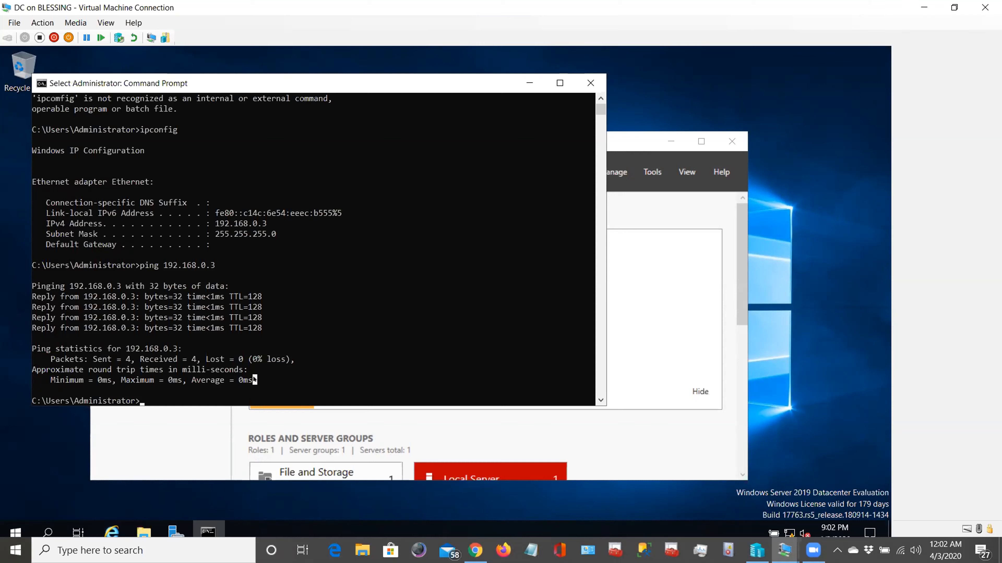
key("Escape")
type("ping")
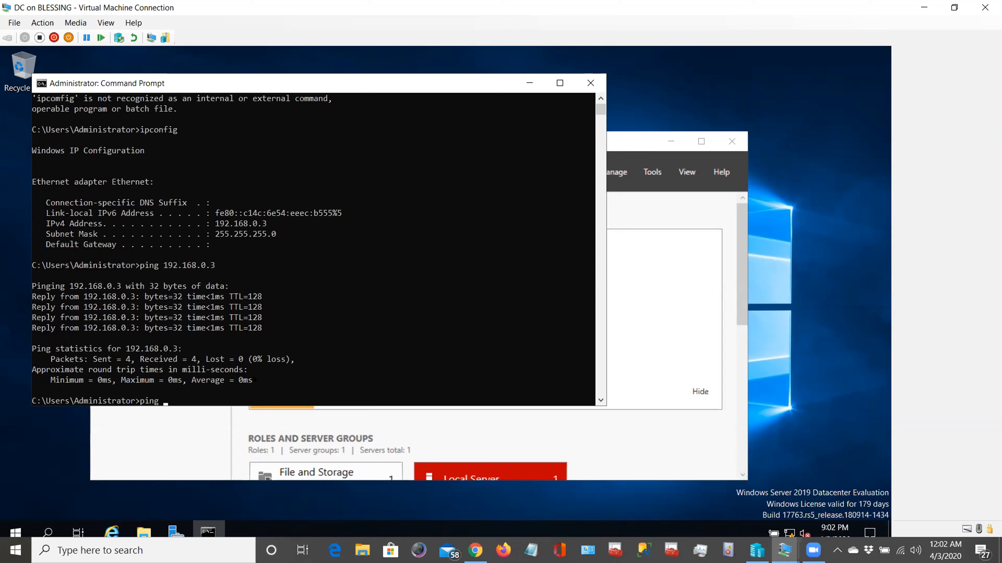
type("192.1")
type("68.0.4")
key("Return")
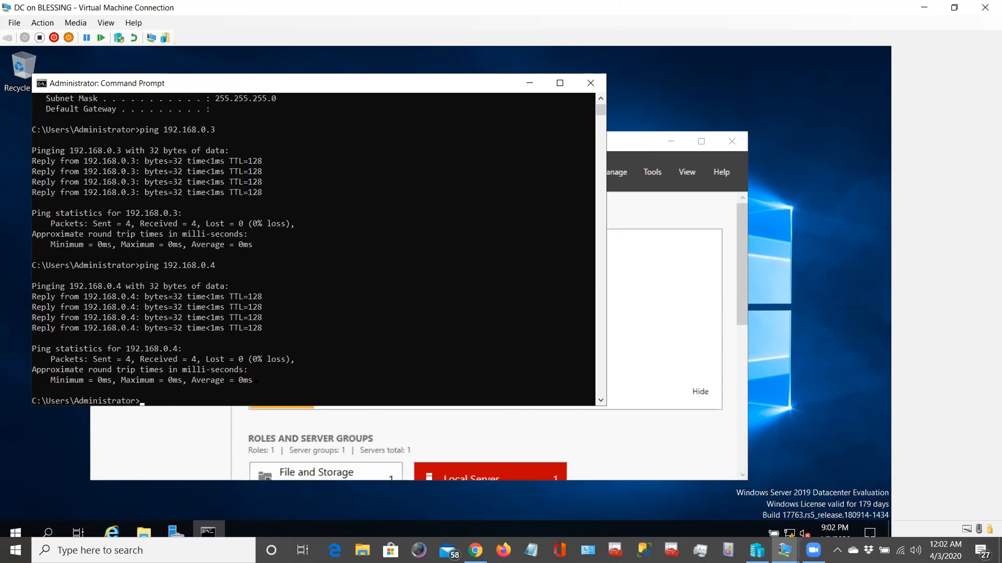
- Ping 192.168.0.5 (DR) from the DC, correcting the mistyped command first
type("pingh")
key("BackSpace")
type("1")
key("BackSpace")
type("192.168.0.5")
key("Return")
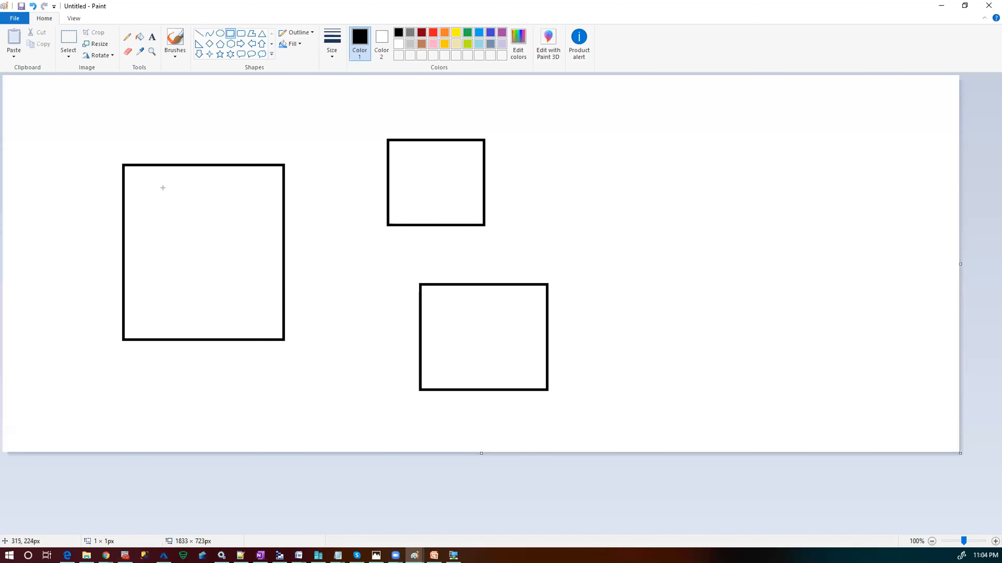
- Draw a small rectangle in the left box and label it dc with ipconfig beneath
left_click_drag(165, 191, 202, 207)
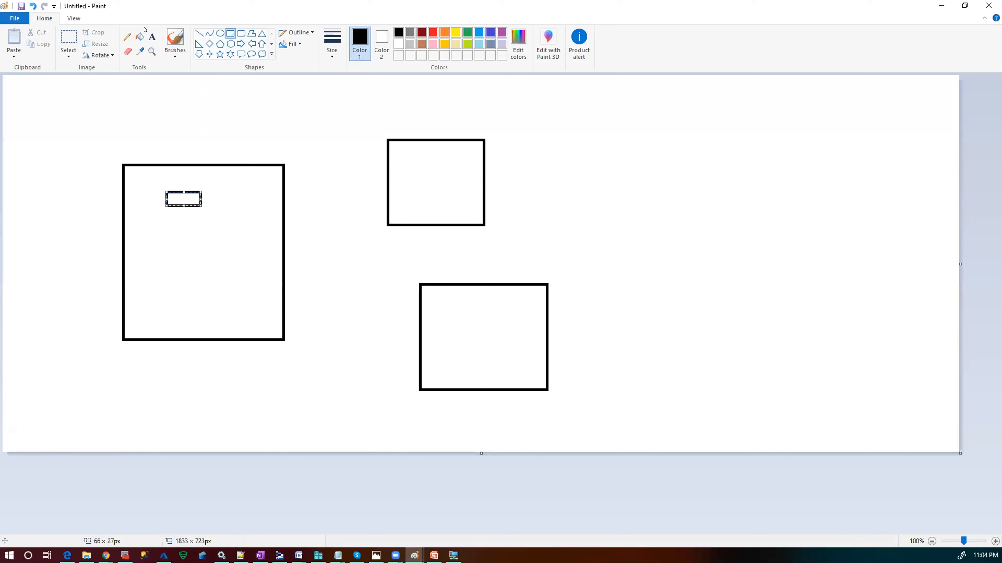
left_click(151, 37)
left_click(164, 243)
type("pro")
key("BackSpace")
key("BackSpace")
key("BackSpace")
type("dc")
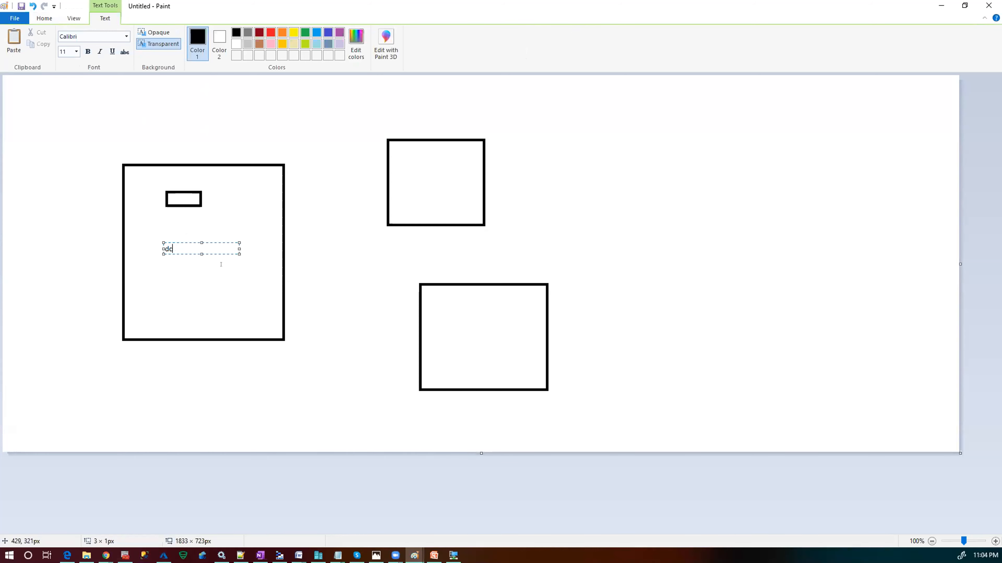
left_click(168, 257)
left_click(168, 258)
type("ipconfig")
left_click(169, 273)
left_click(169, 272)
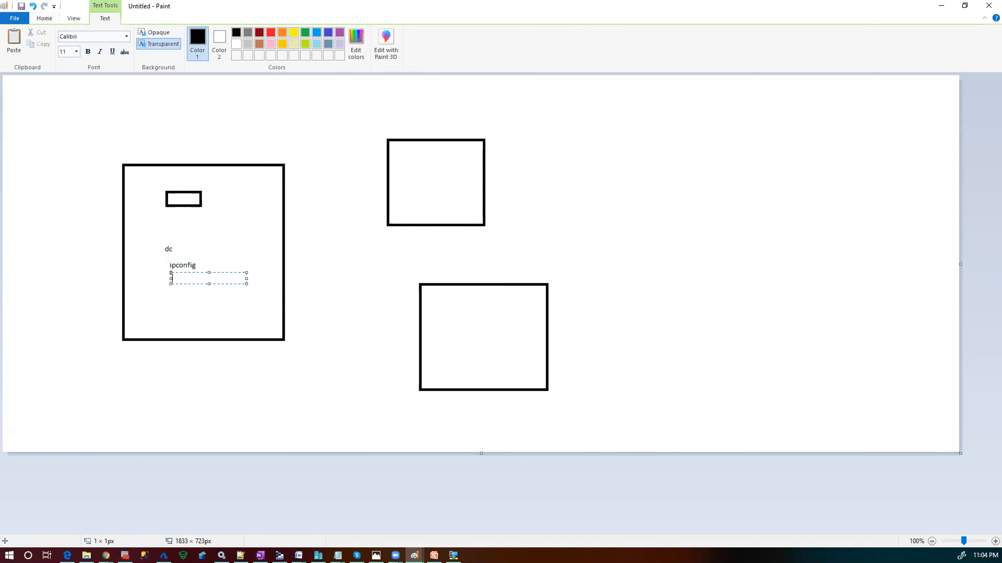
- Label the upper-right box prod and the lower-right box dr
left_click(412, 157)
left_click(414, 158)
type("prod")
left_click(478, 313)
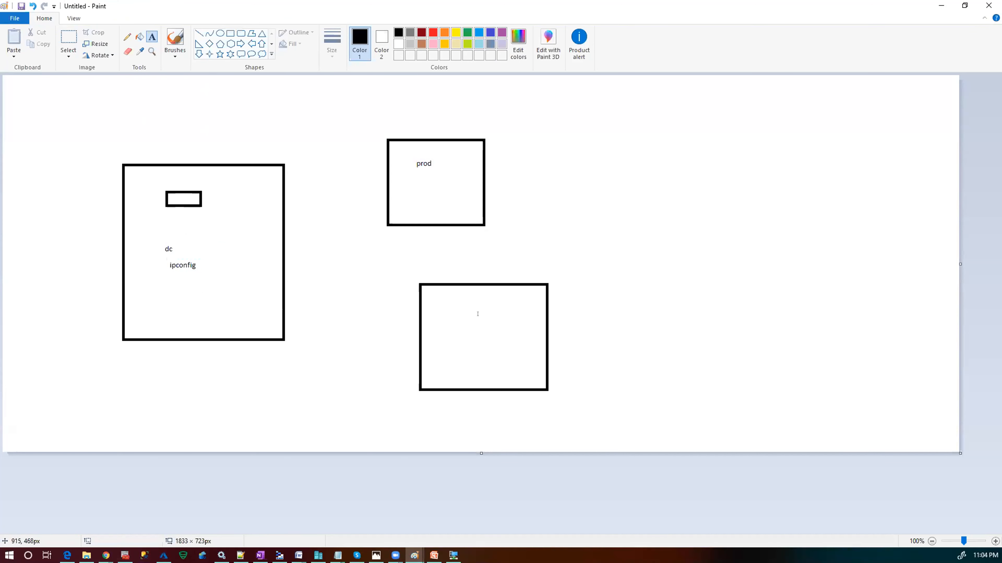
left_click(459, 318)
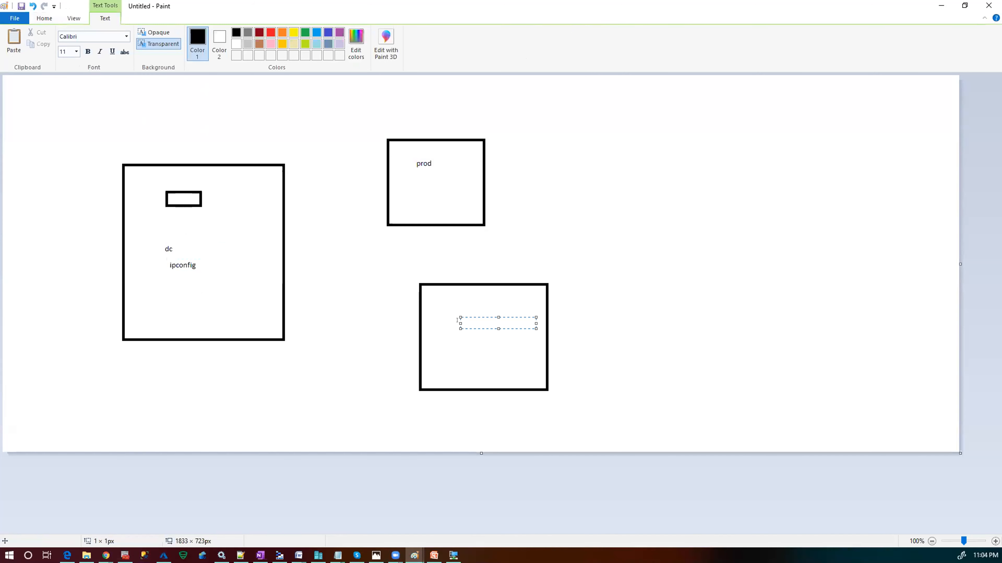
type("dr")
- Add the lines 'ping 192.168.0.4' and 'ping 192.168.0.5' under ipconfig in the dc box
left_click(195, 264)
left_click(196, 262)
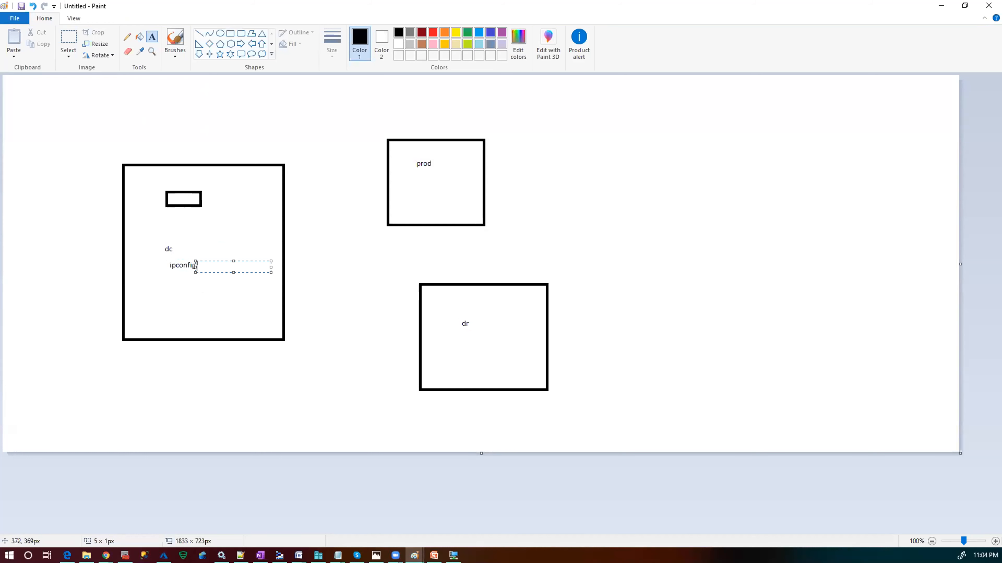
key("Return")
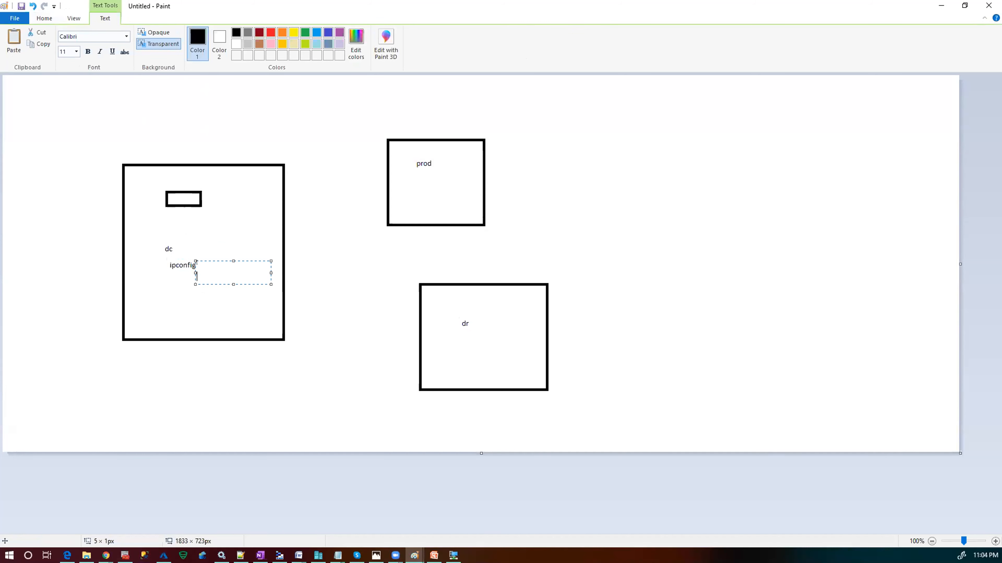
type("ping 192.168.0.4")
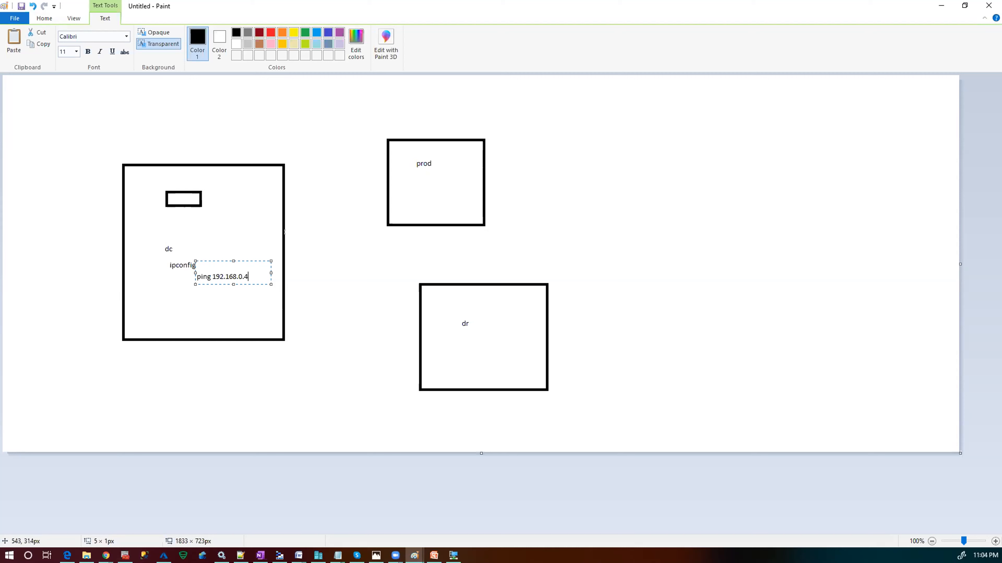
key("Return")
type("ping 192.1678.0.5")
key("BackSpace")
key("BackSpace")
key("BackSpace")
key("BackSpace")
key("BackSpace")
key("BackSpace")
type("8.0.5")
left_click(44, 18)
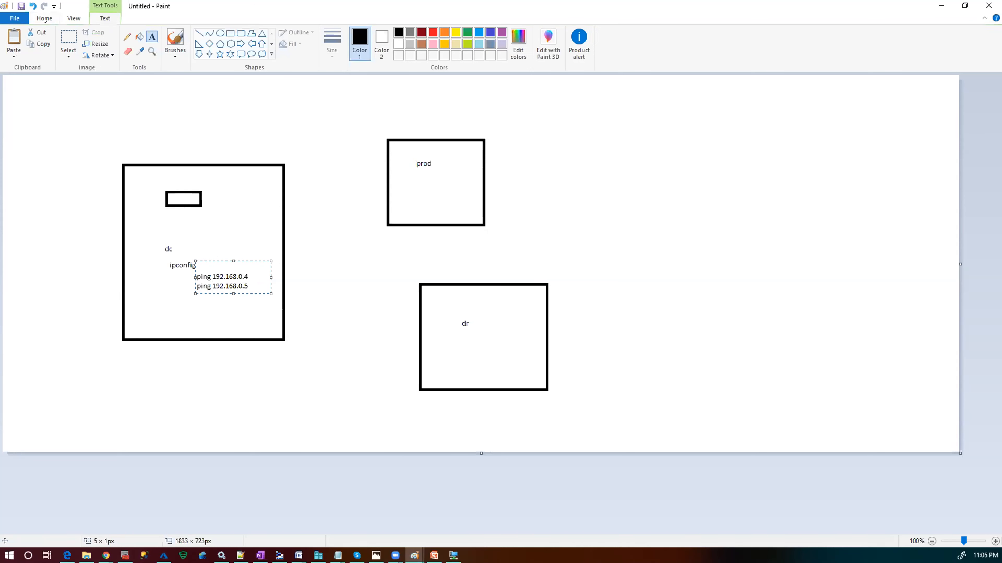
left_click(196, 35)
- Draw lines linking ping 192.168.0.4 to prod and ping 192.168.0.5 to dr
left_click(251, 272)
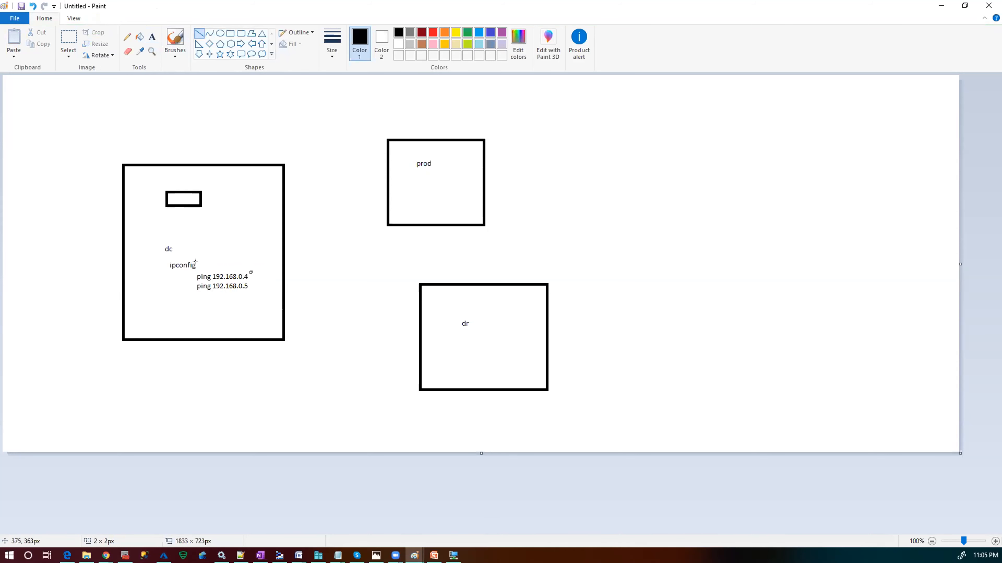
left_click_drag(202, 266, 224, 219)
left_click_drag(249, 272, 401, 173)
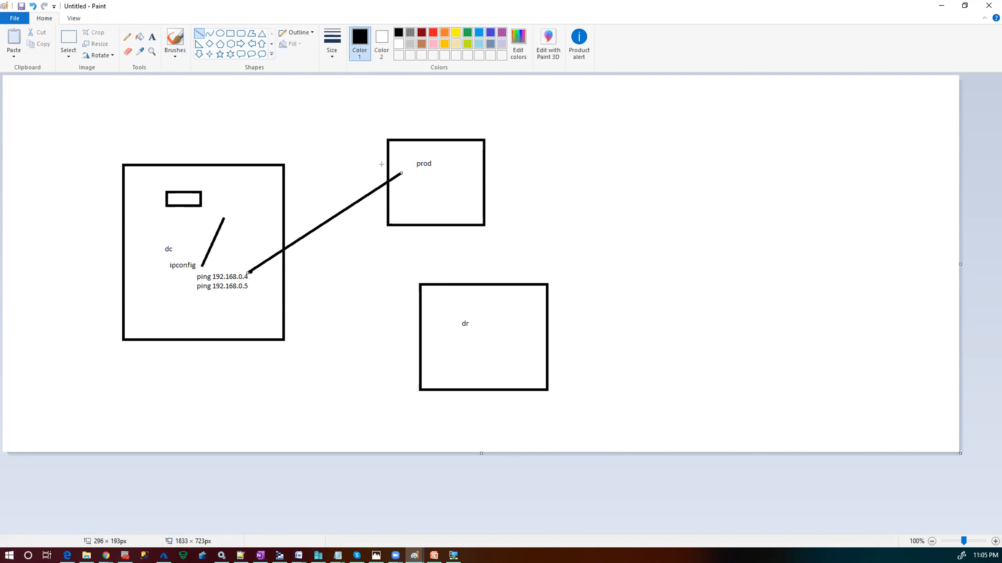
left_click_drag(255, 287, 501, 354)
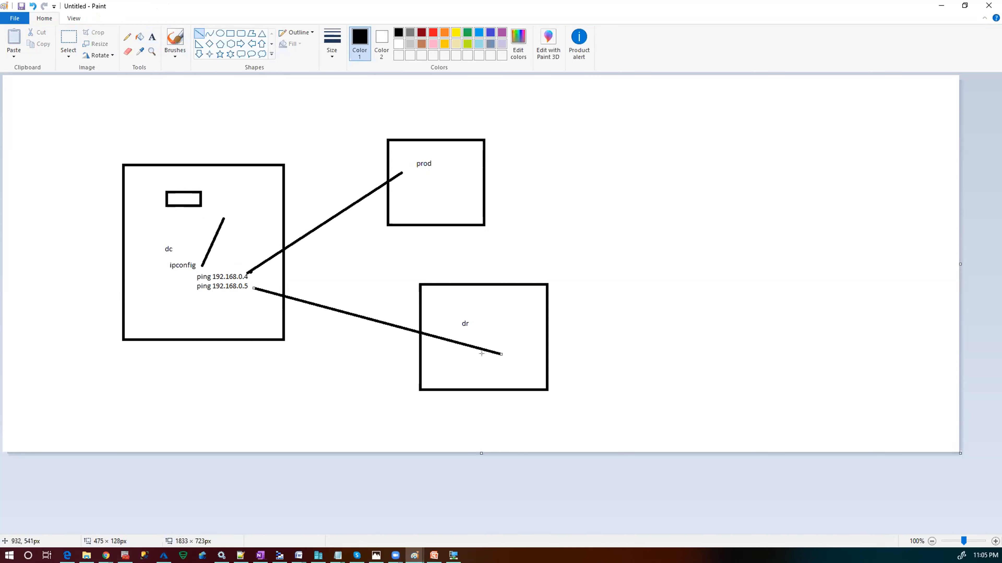
left_click(461, 161)
left_click(430, 177)
- Start typing a 'ping 1' note inside the prod box
left_click(152, 36)
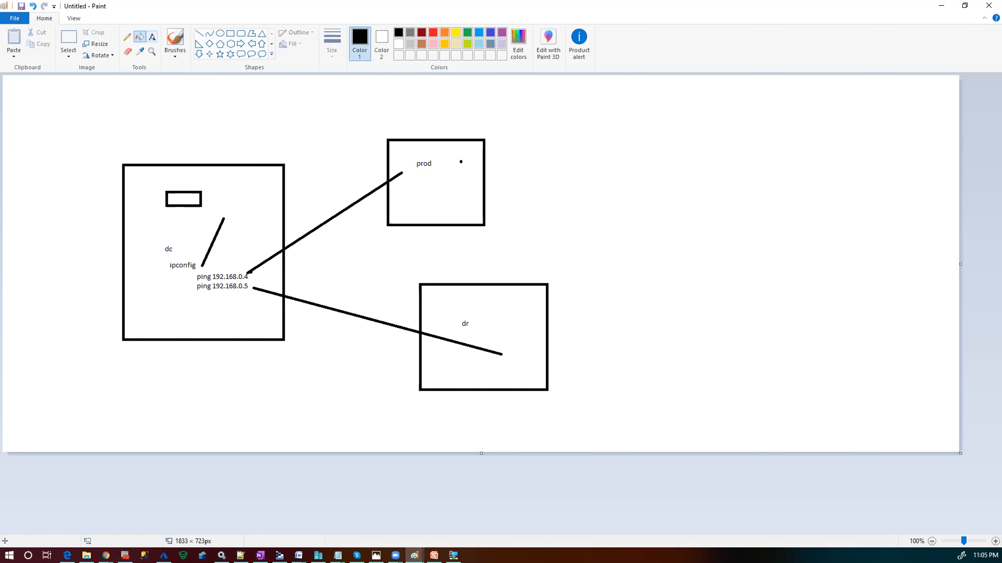
left_click(420, 180)
type("ping")
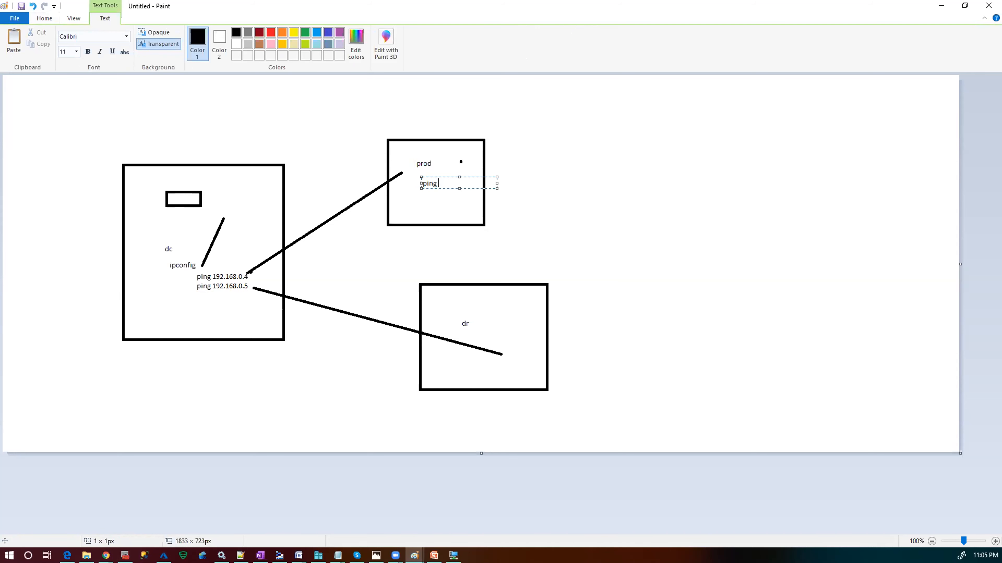
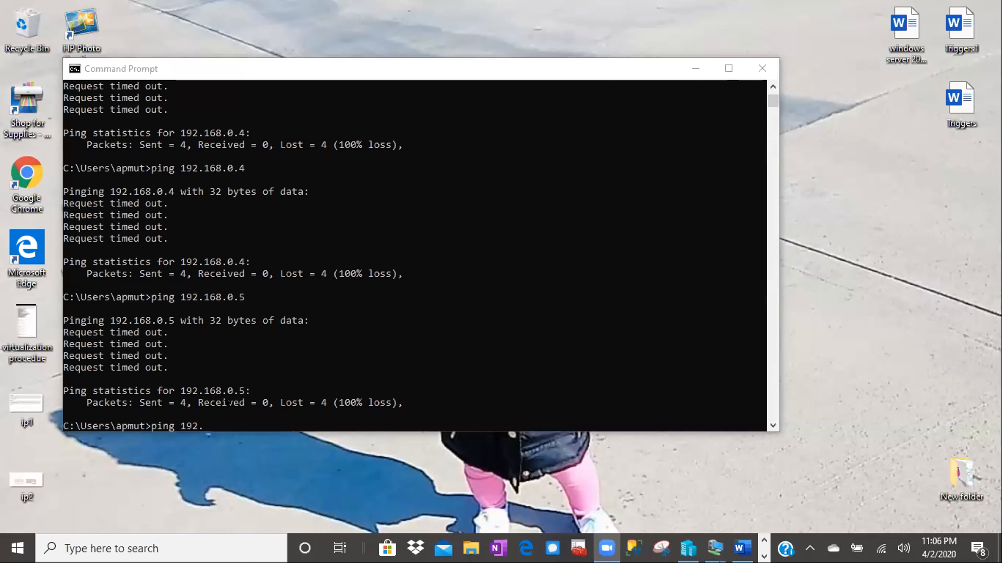
- Return to the DC virtual machine's desktop after the pings to 192.168.0.4 and 192.168.0.5 timed out
mouse_move(708, 545)
left_click(541, 457)
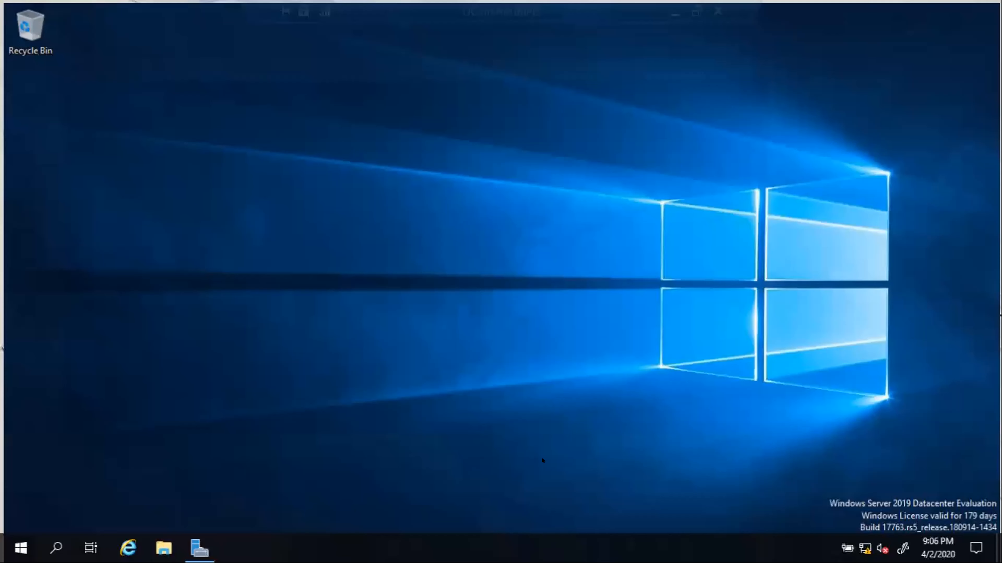
left_click(192, 544)
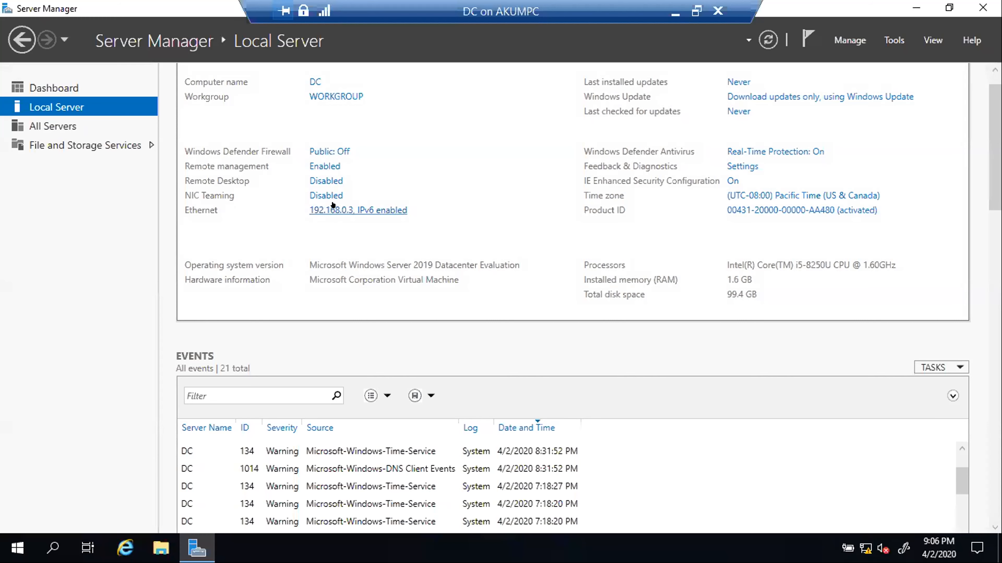
left_click(332, 204)
right_click(193, 154)
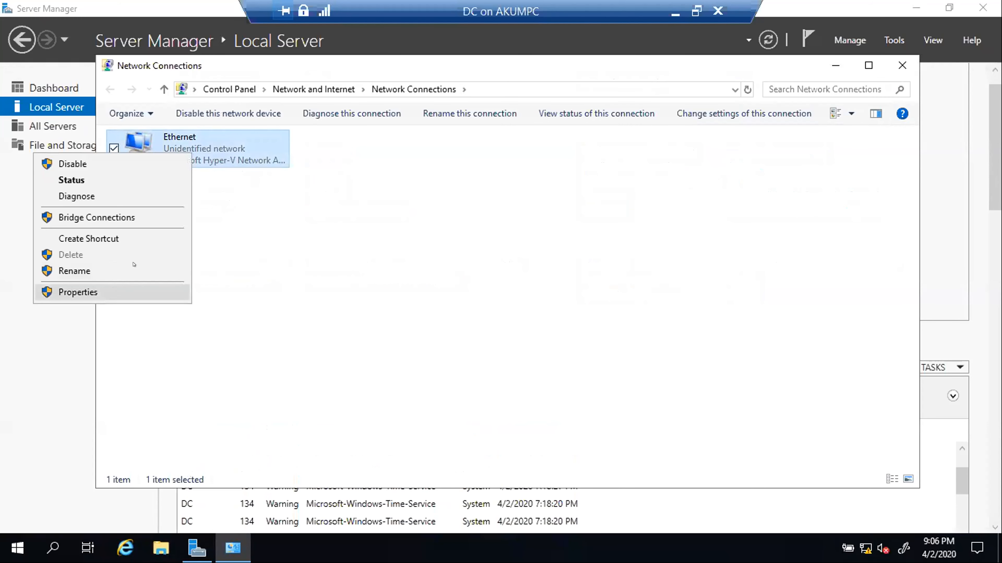
left_click(134, 292)
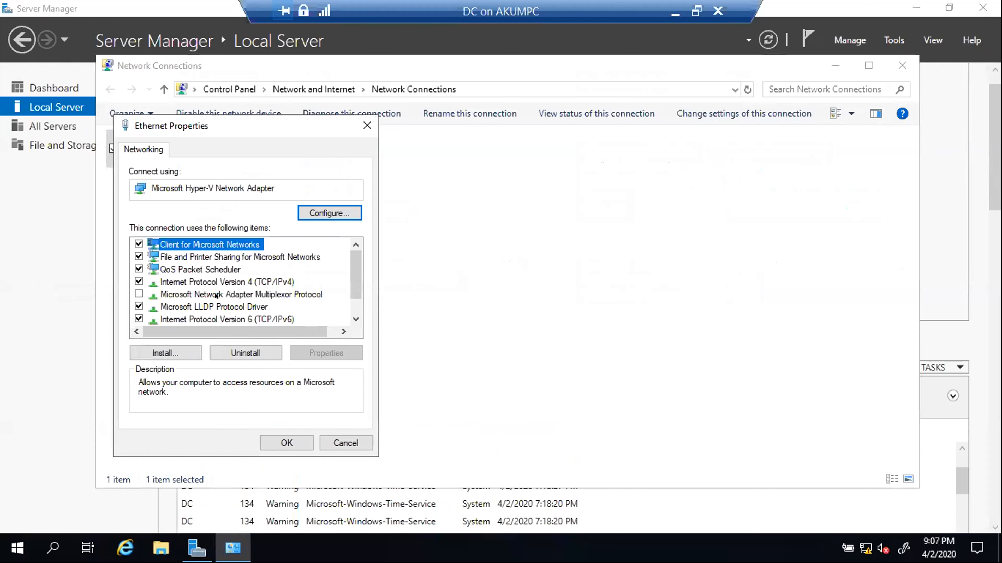
left_click(225, 279)
left_click(321, 357)
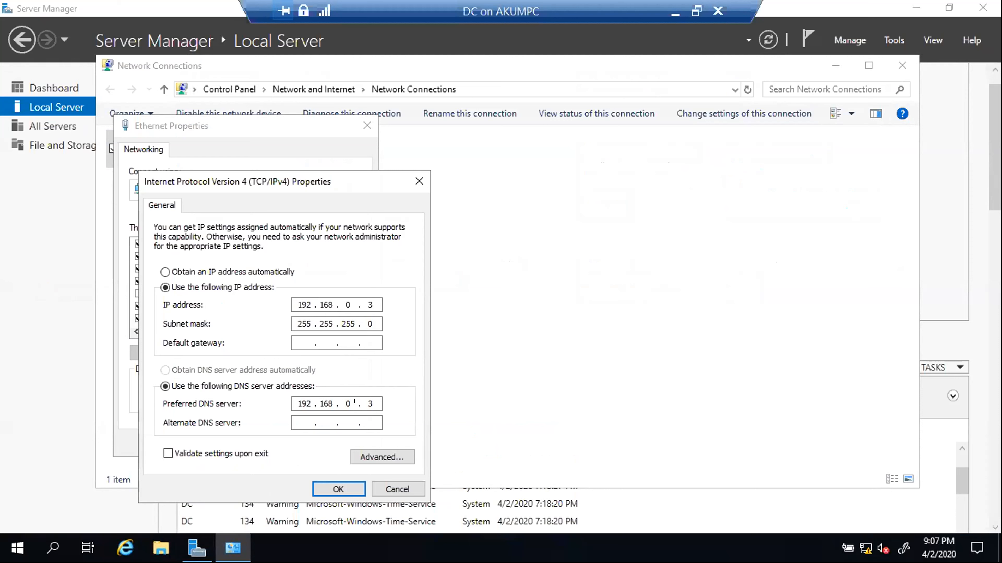
left_click(341, 488)
left_click(283, 441)
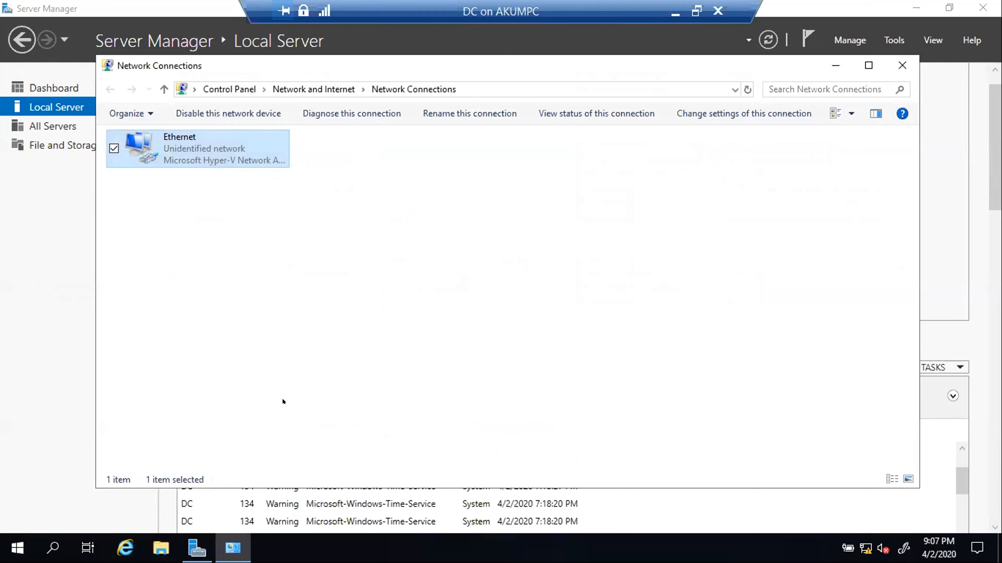
left_click(902, 65)
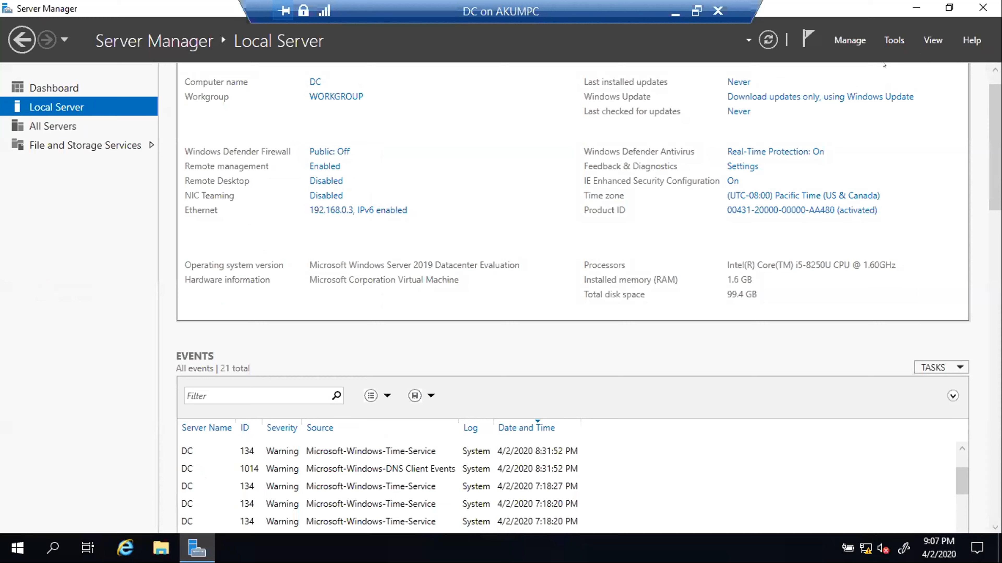
left_click(915, 8)
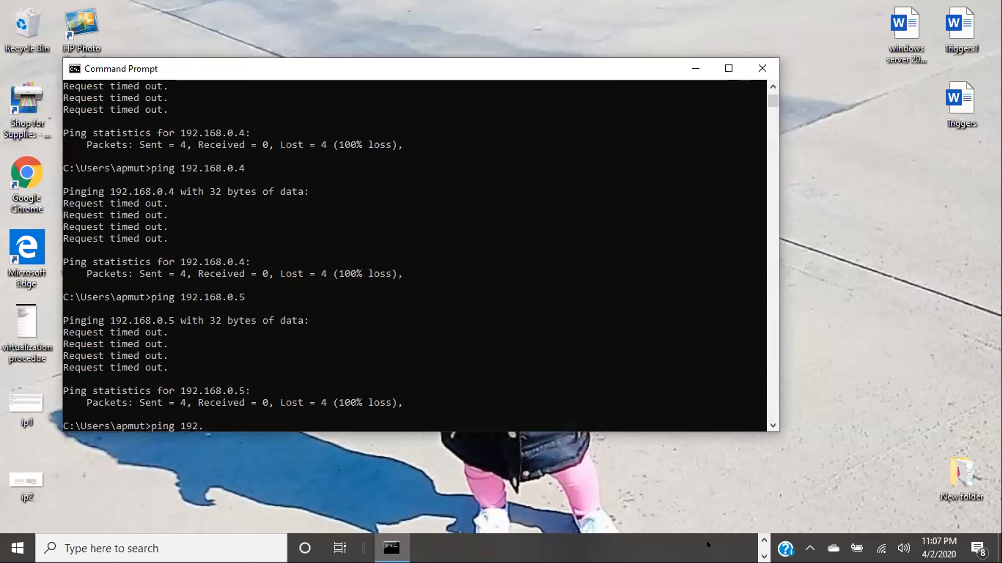
left_click(763, 544)
mouse_move(717, 548)
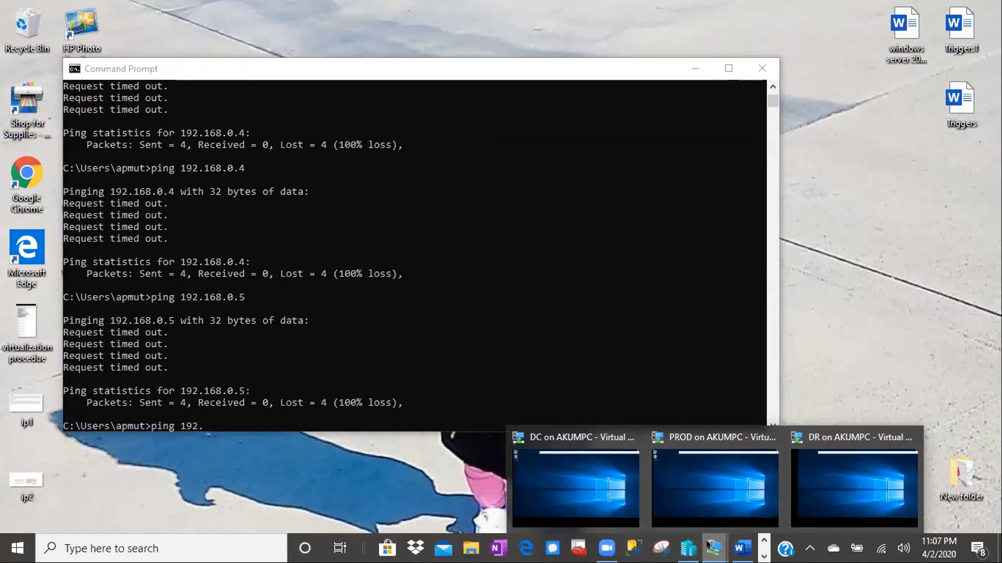
left_click(717, 495)
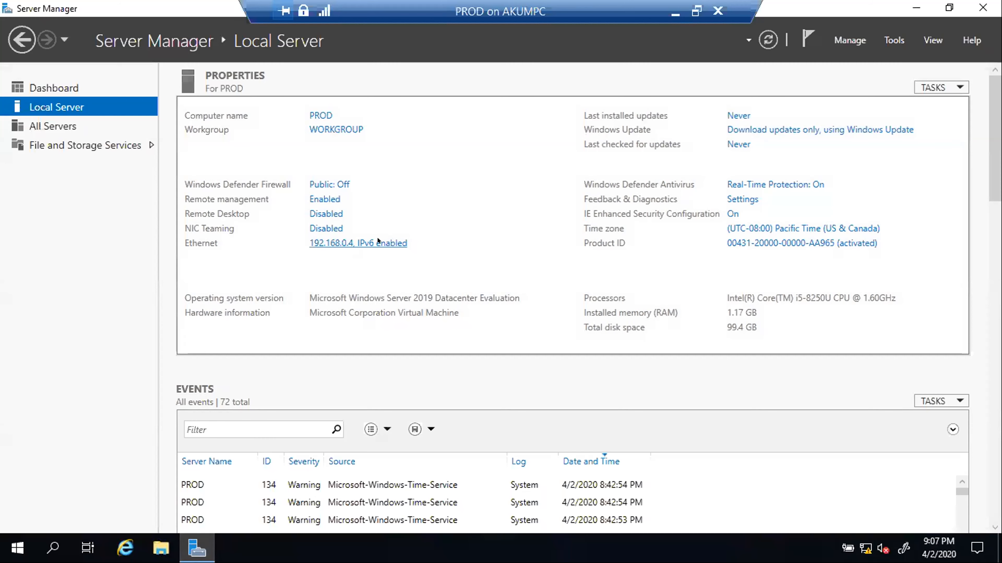
left_click(344, 239)
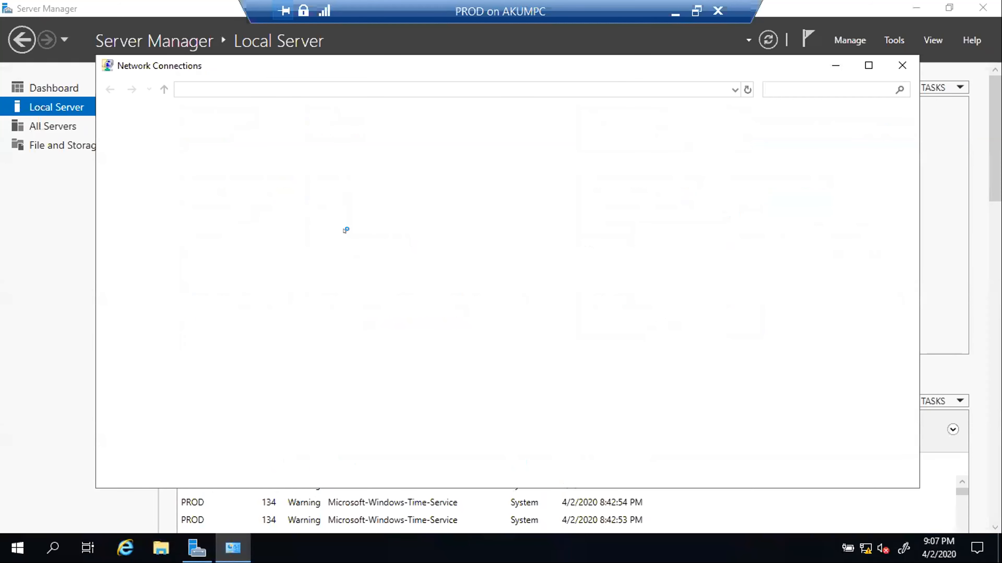
left_click(201, 157)
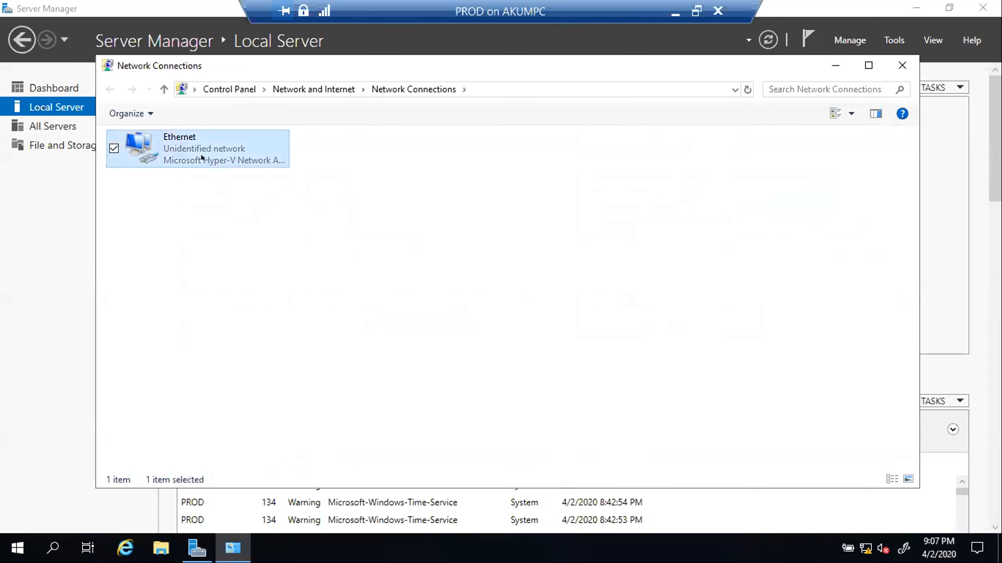
right_click(201, 153)
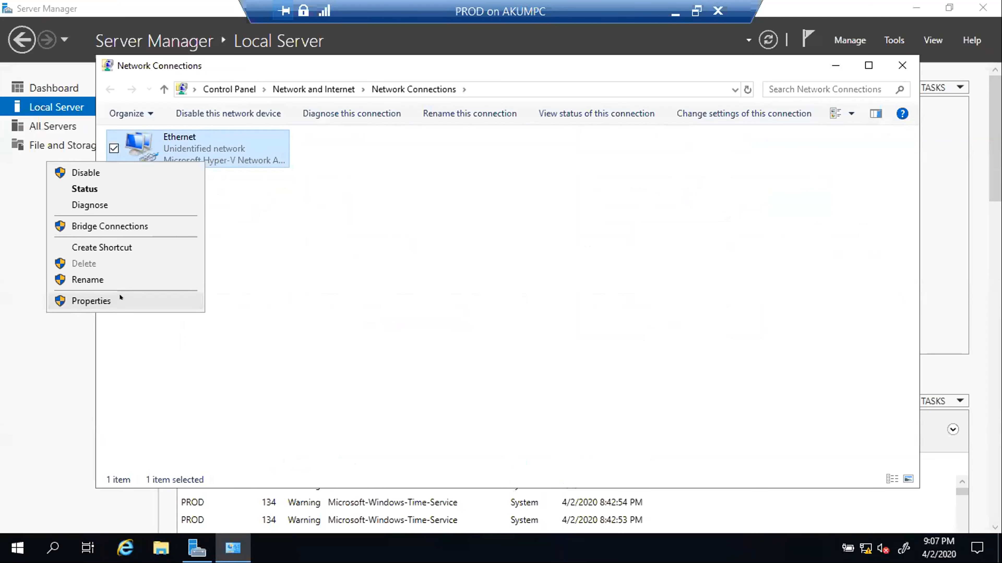
left_click(130, 300)
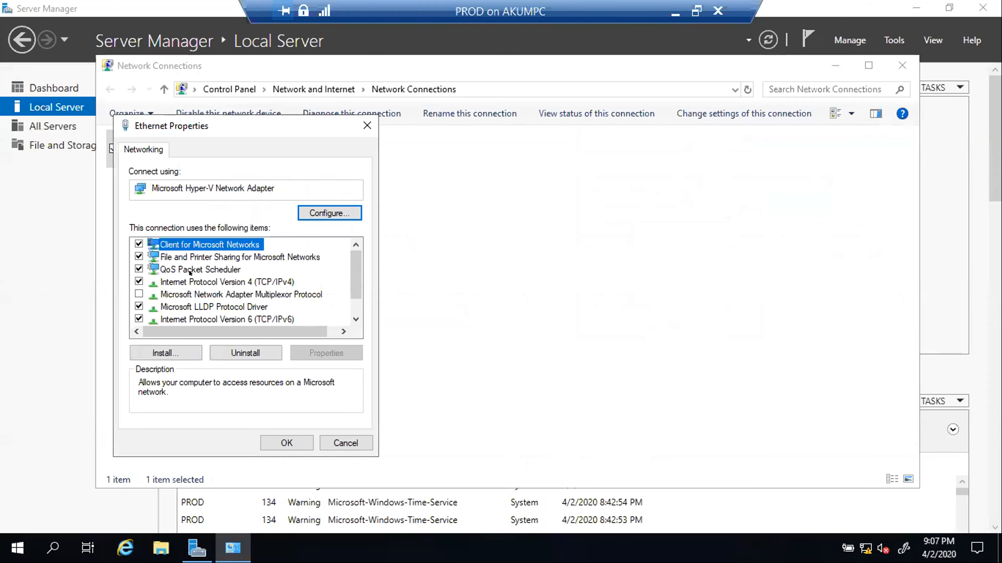
left_click(209, 282)
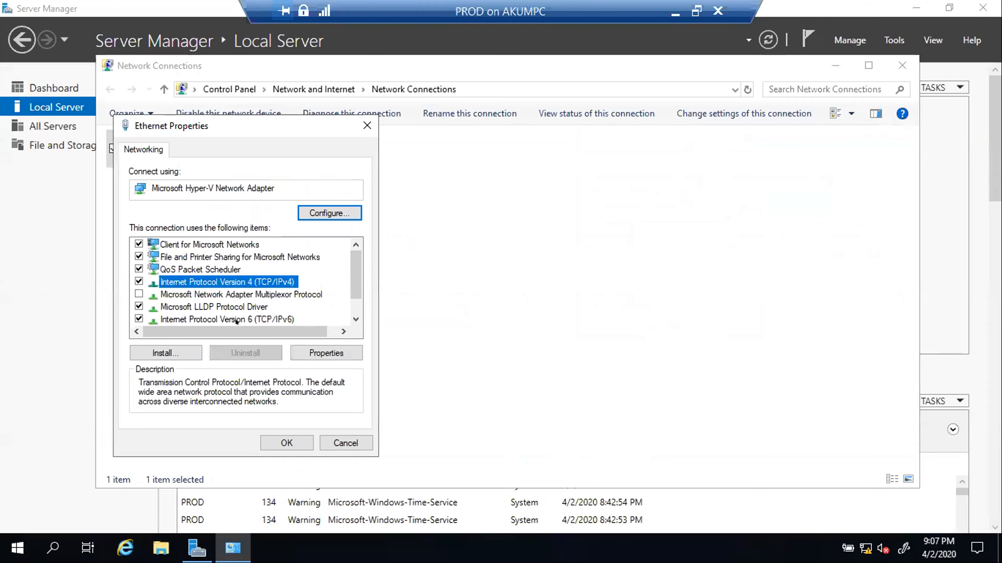
left_click(317, 346)
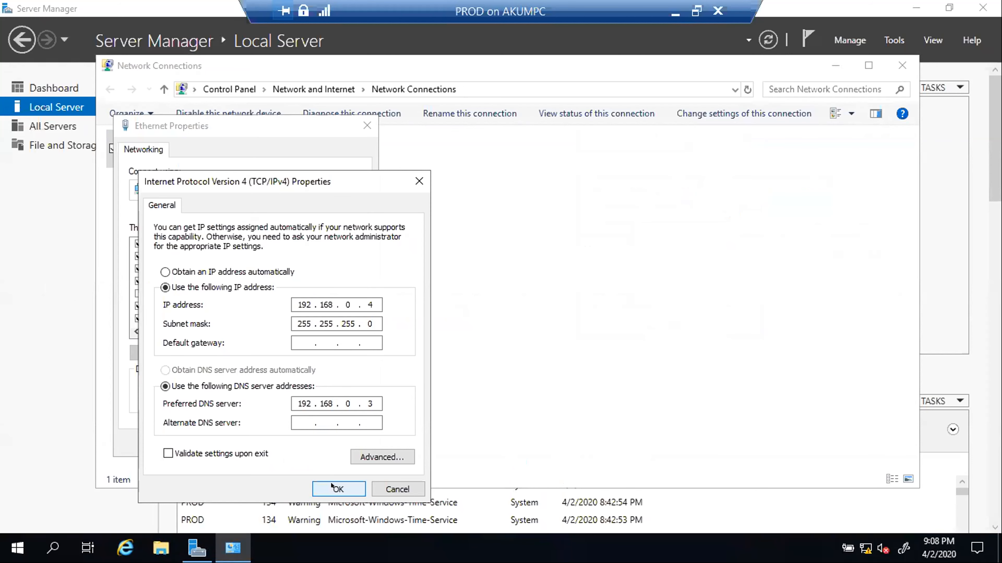
left_click(337, 488)
left_click(286, 443)
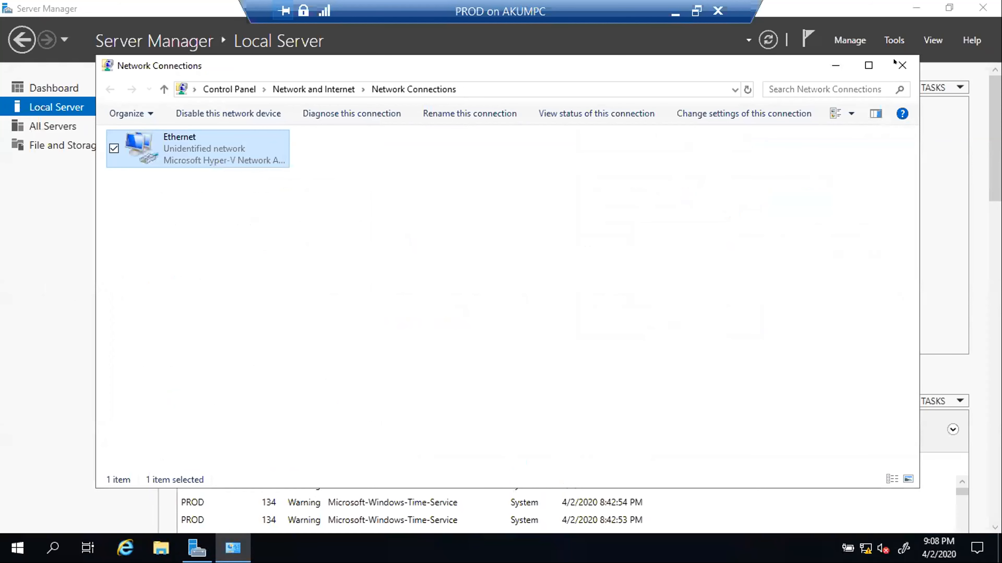
left_click(902, 66)
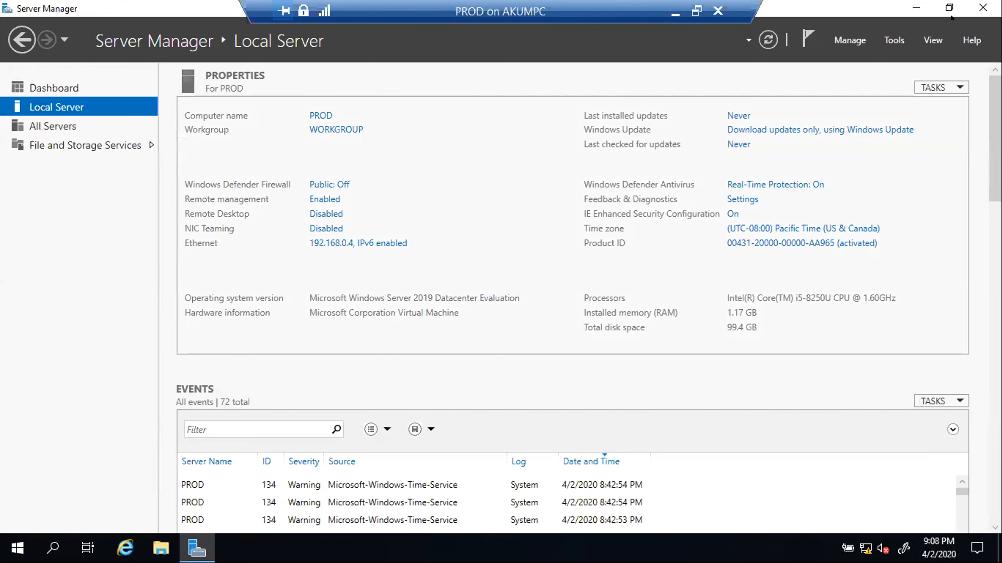
left_click(916, 6)
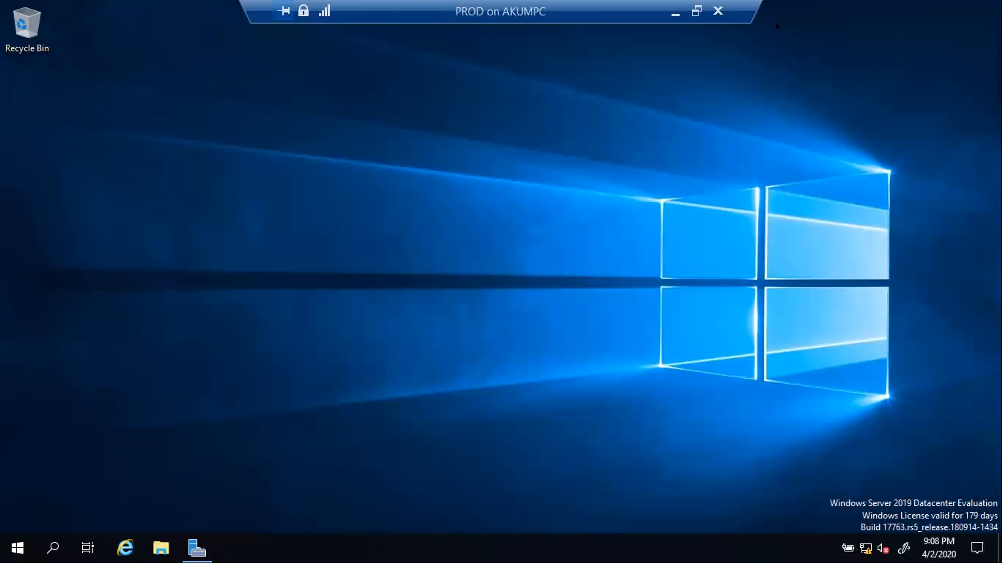
left_click(676, 14)
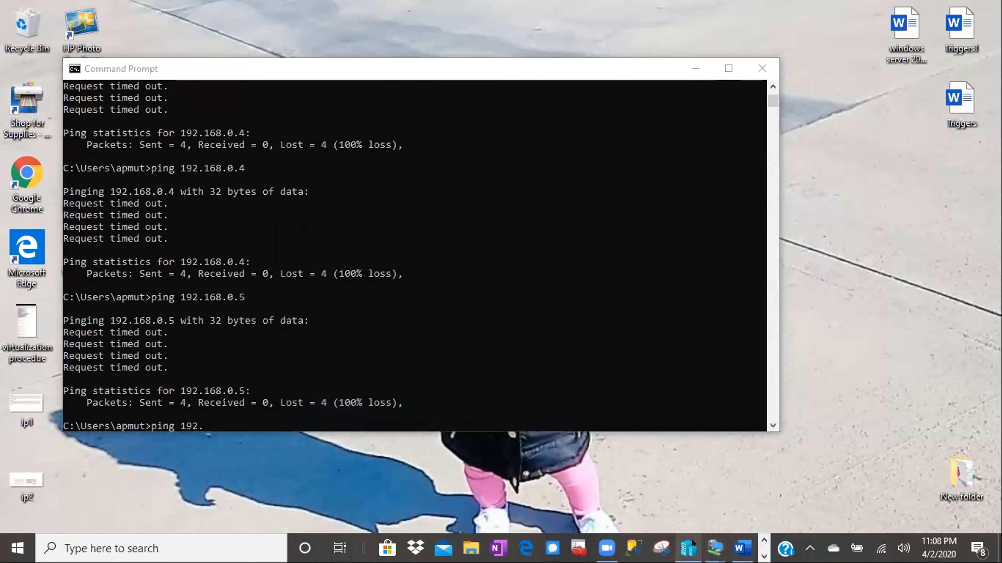
- In Hyper-V Manager, check DC's network adapter switch assignment and close its settings
left_click(688, 548)
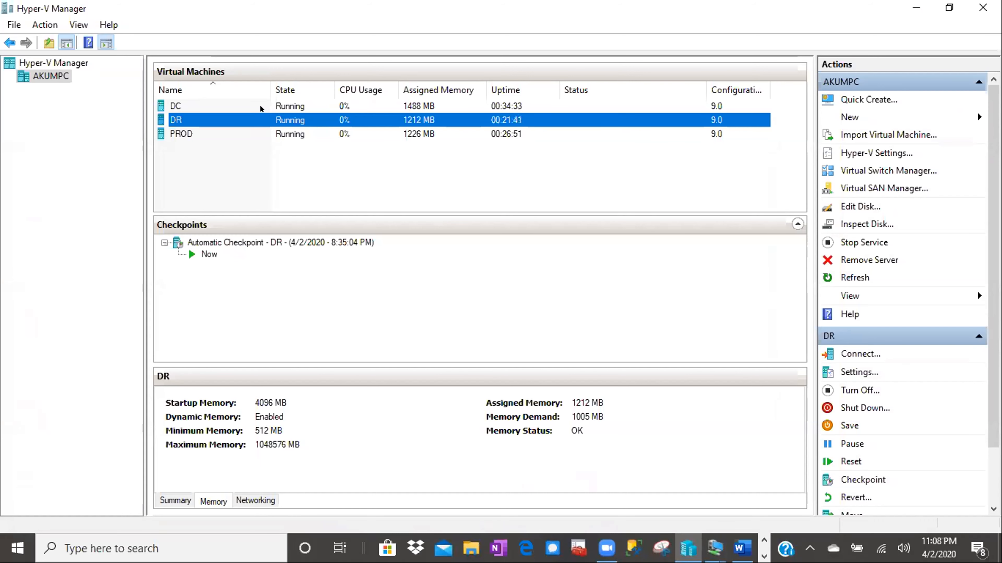
left_click(261, 100)
right_click(260, 100)
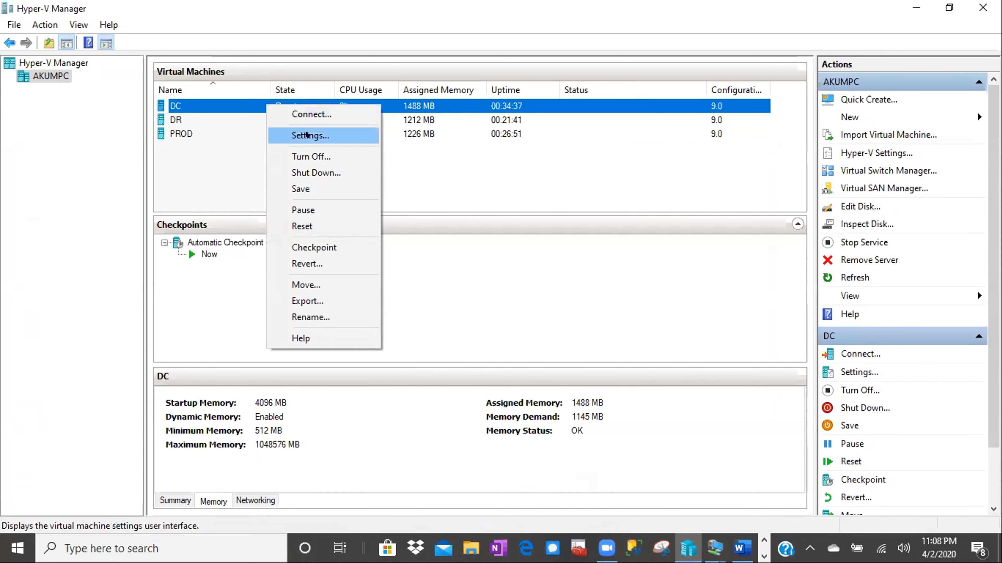
left_click(302, 135)
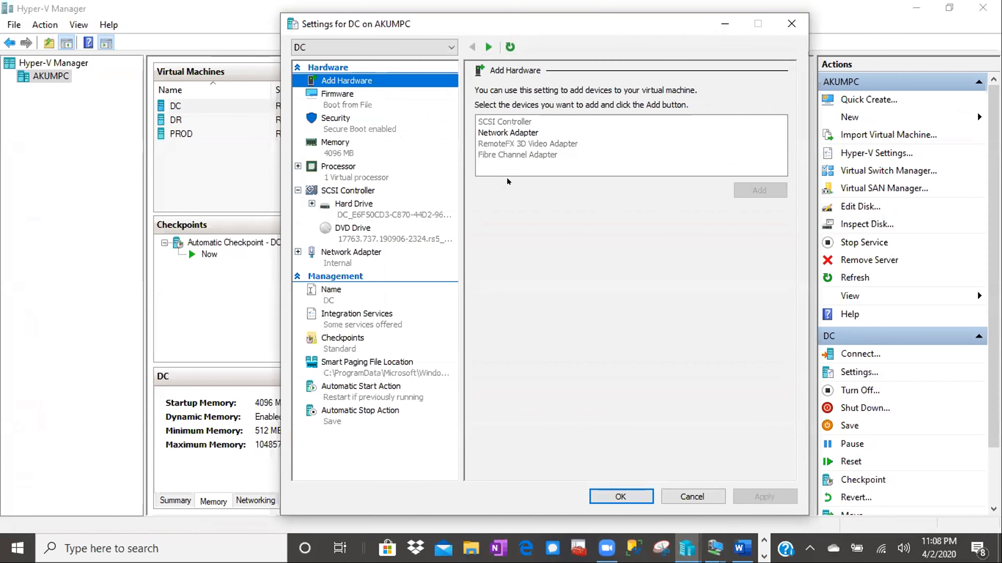
left_click(355, 251)
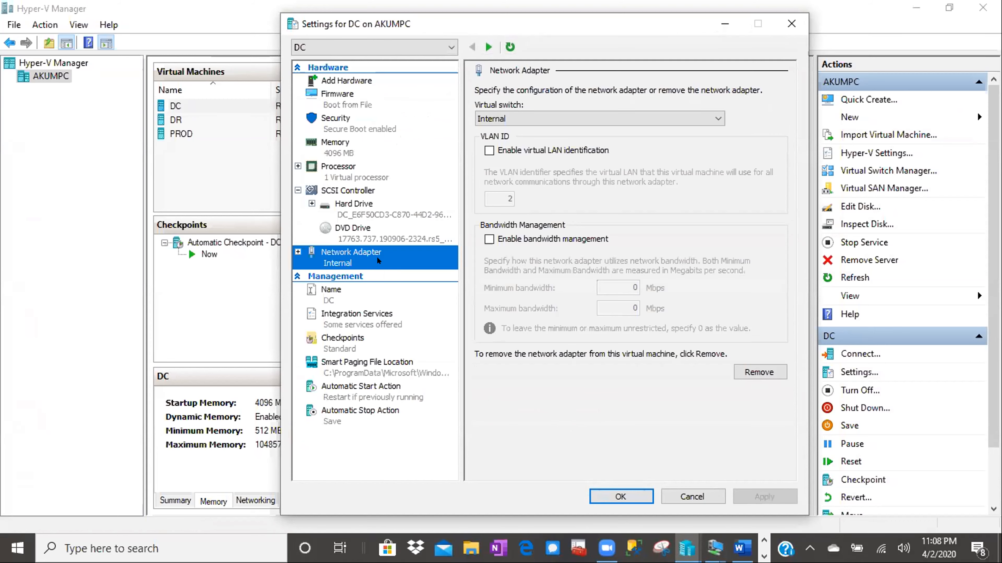
left_click(623, 496)
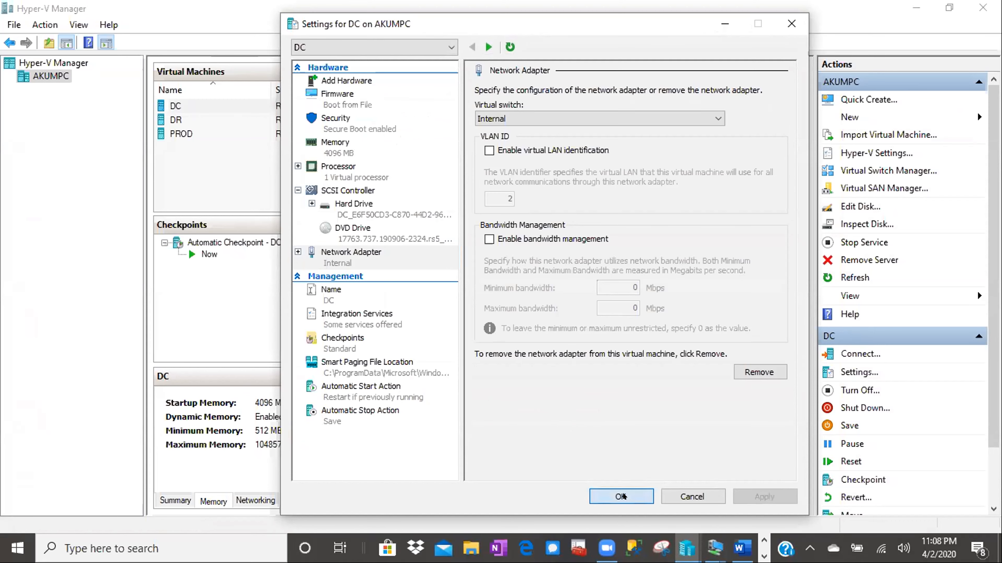
- Check DR's network adapter switch assignment and close its settings
left_click(212, 116)
right_click(212, 117)
left_click(247, 145)
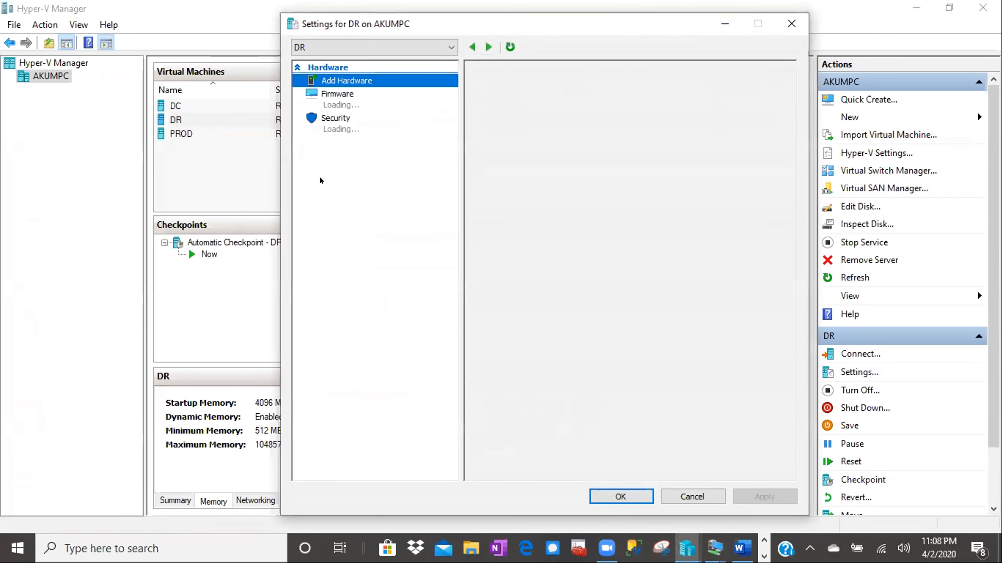
left_click(353, 262)
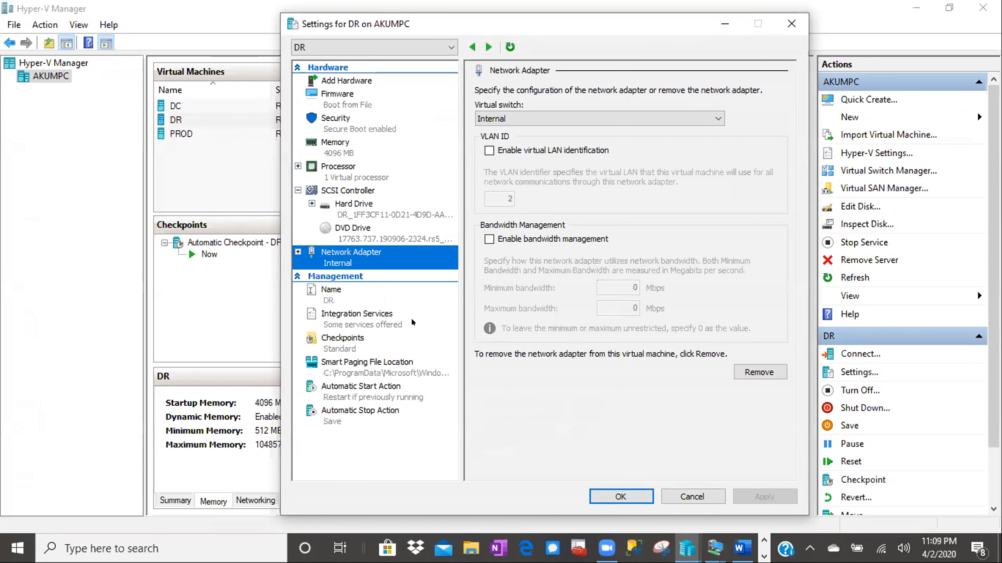
left_click(607, 496)
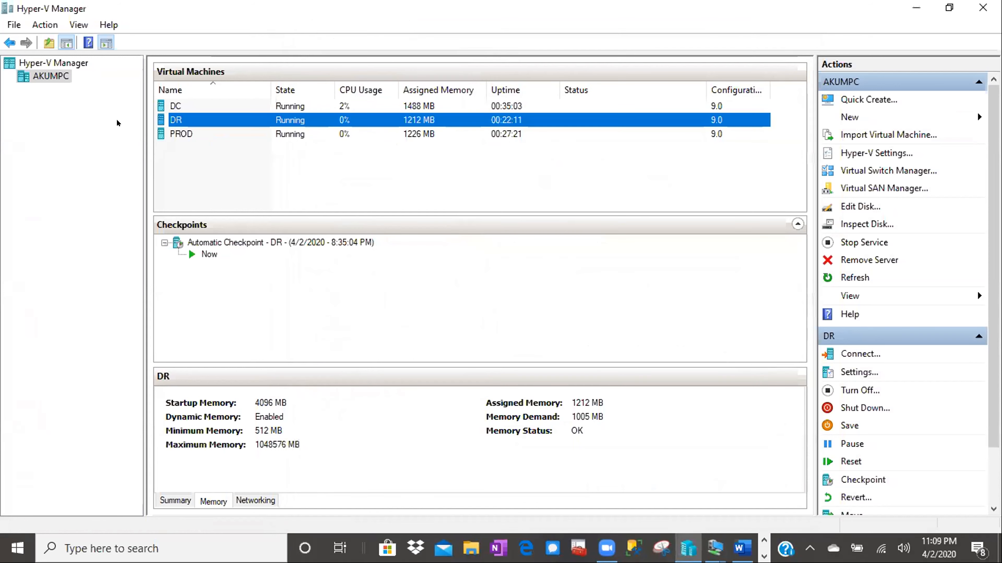
- Confirm PROD's network adapter is on the Internal virtual switch and close its settings
left_click(189, 133)
right_click(189, 133)
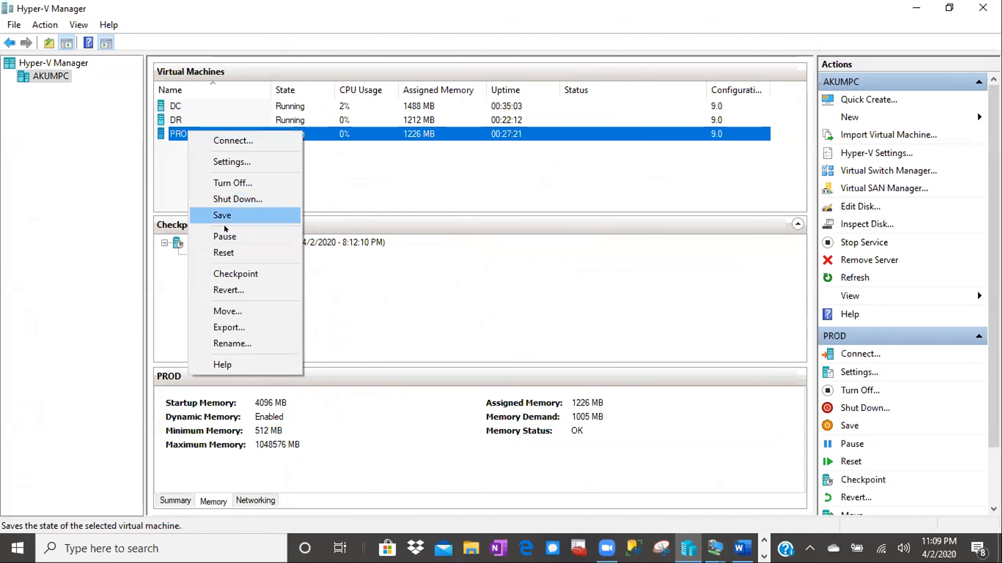
left_click(224, 161)
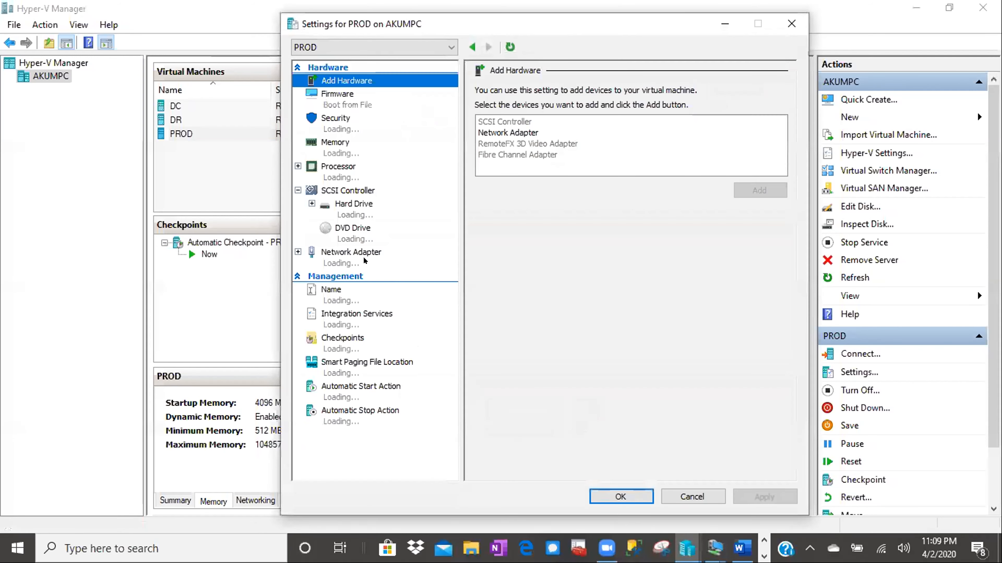
left_click(366, 259)
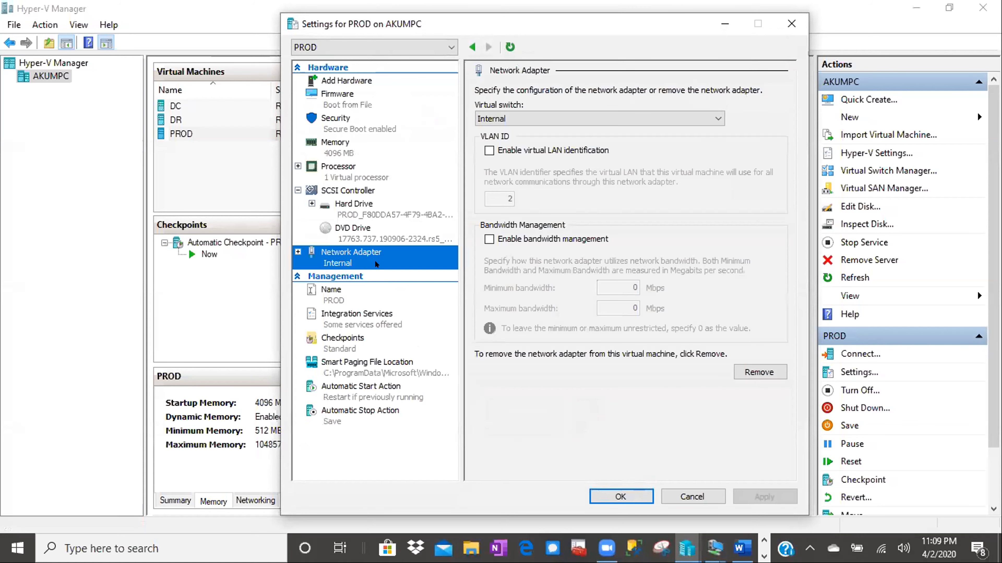
left_click(618, 496)
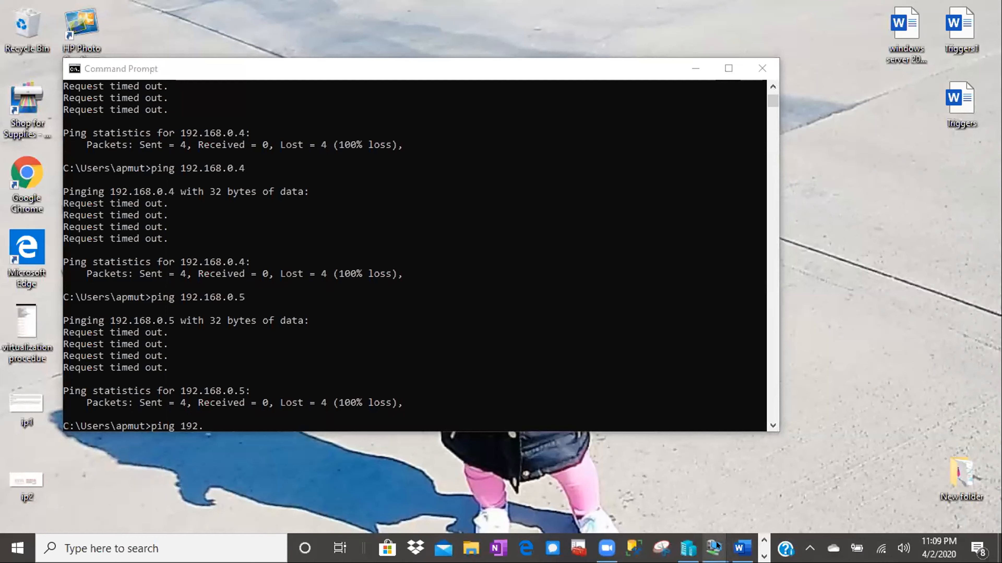
- On the DC server, review the domain, private and public firewall profiles, all off
mouse_move(716, 546)
left_click(576, 493)
left_click(195, 548)
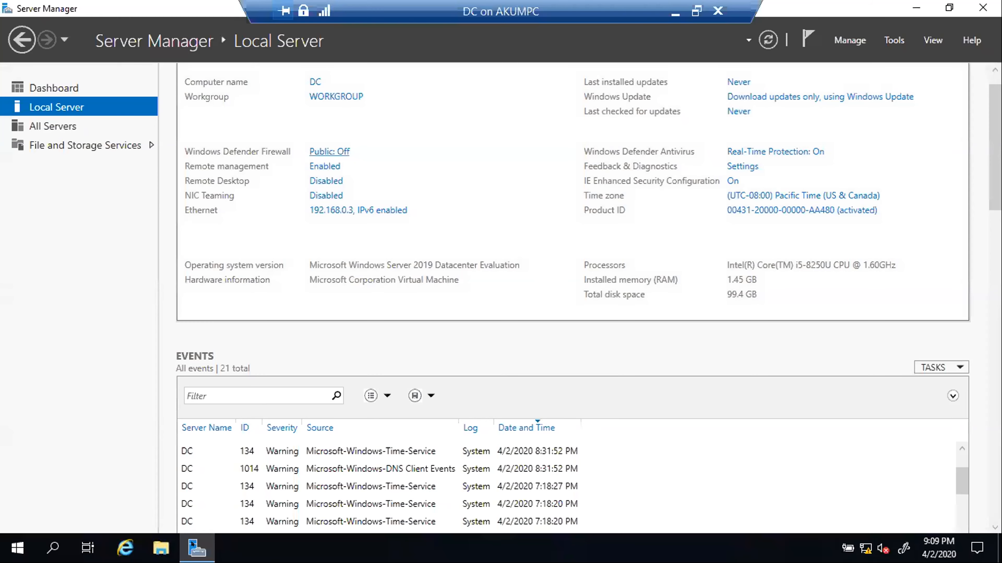
left_click(322, 151)
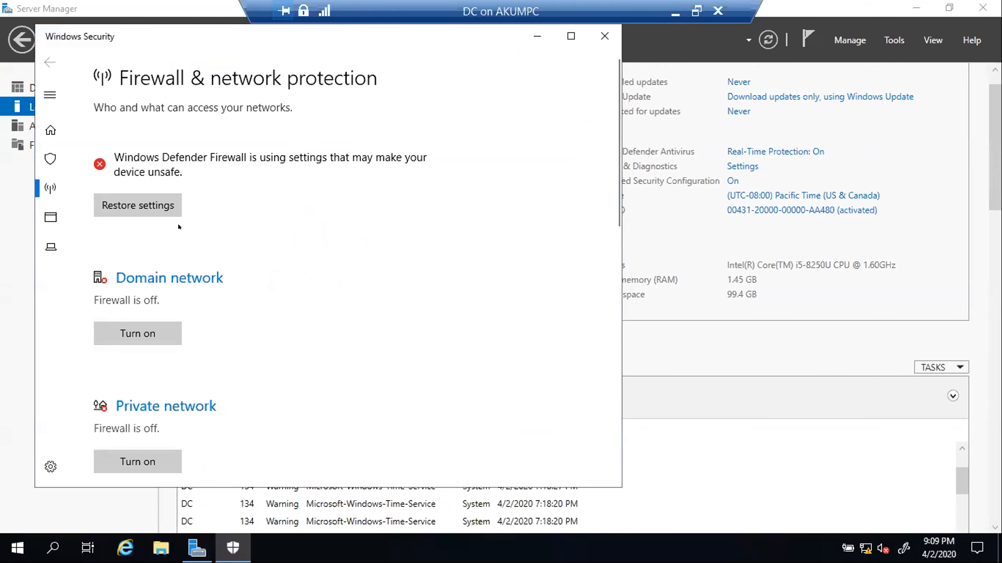
scroll(250, 258, "down", 3)
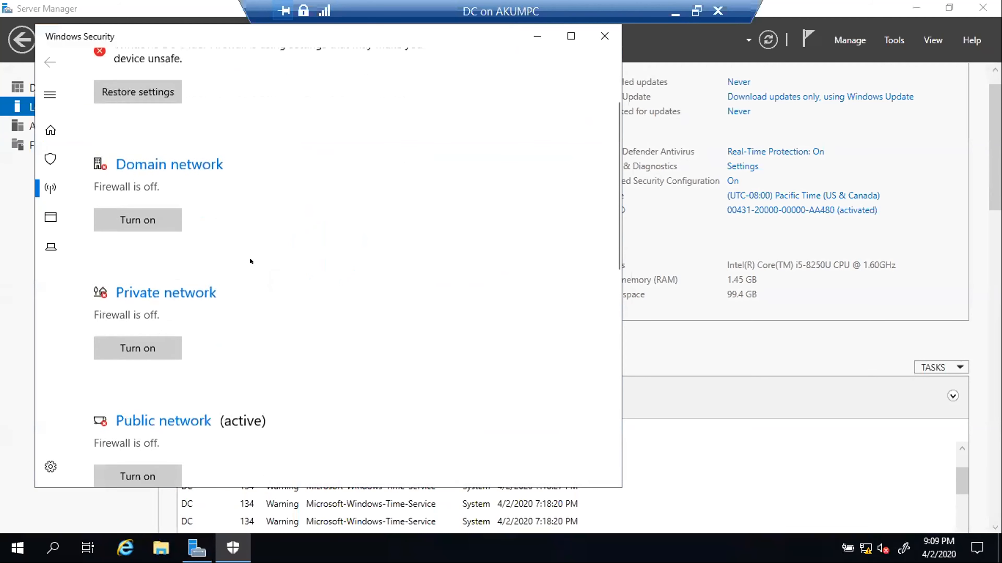
scroll(250, 260, "down", 6)
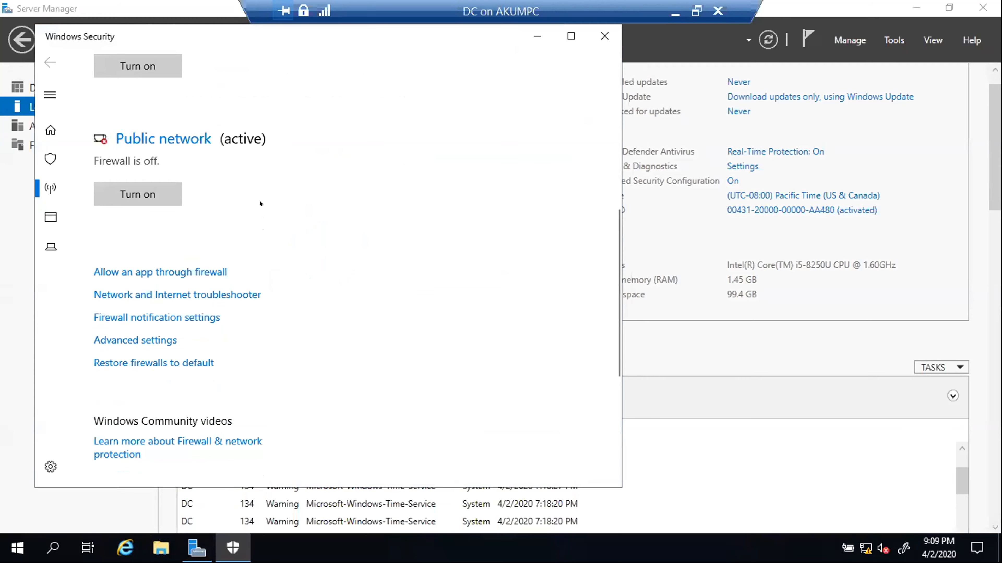
scroll(259, 202, "down", 3)
scroll(259, 202, "up", 5)
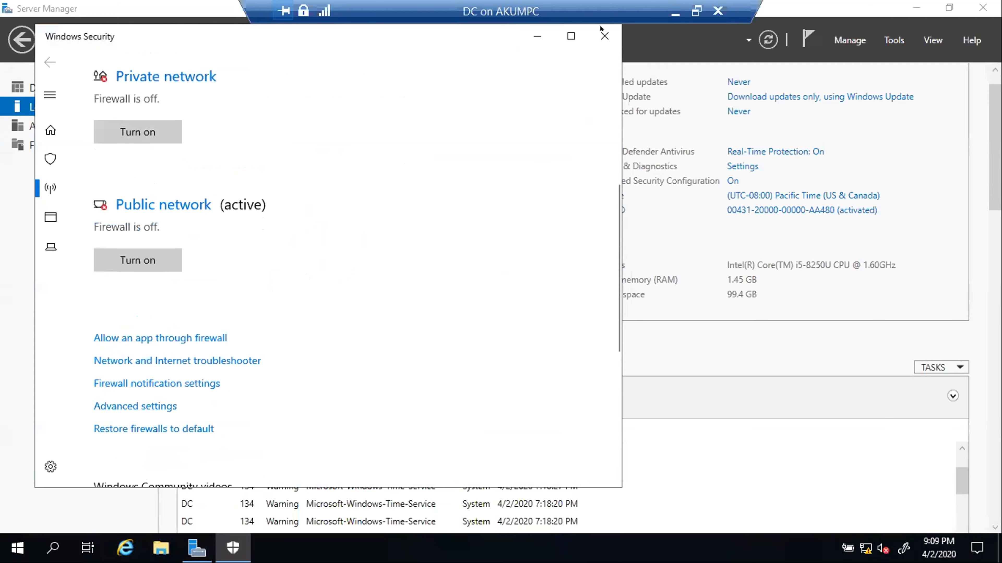
- Close Windows Security and minimize Server Manager and the DC VM window
left_click(604, 35)
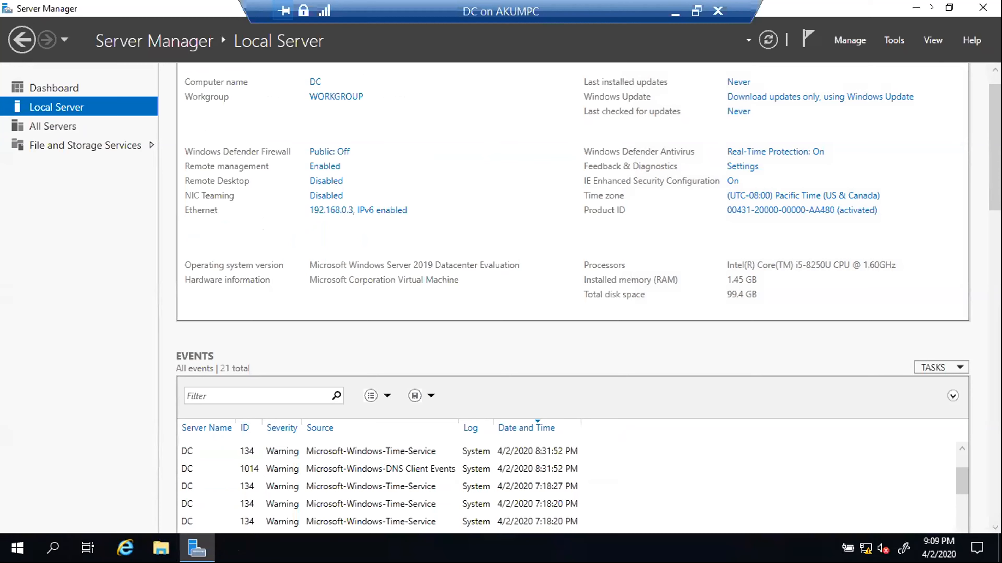
left_click(916, 7)
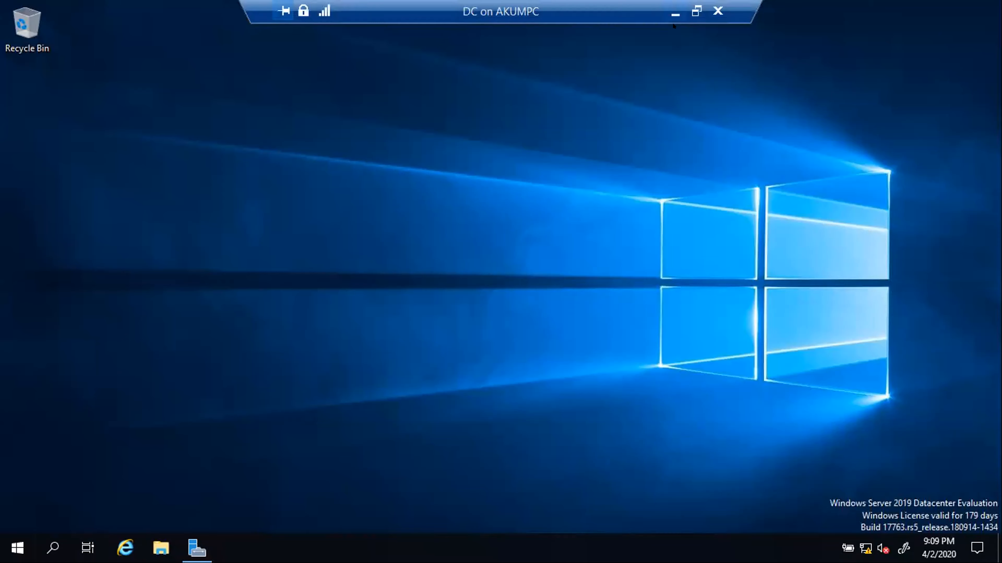
left_click(675, 13)
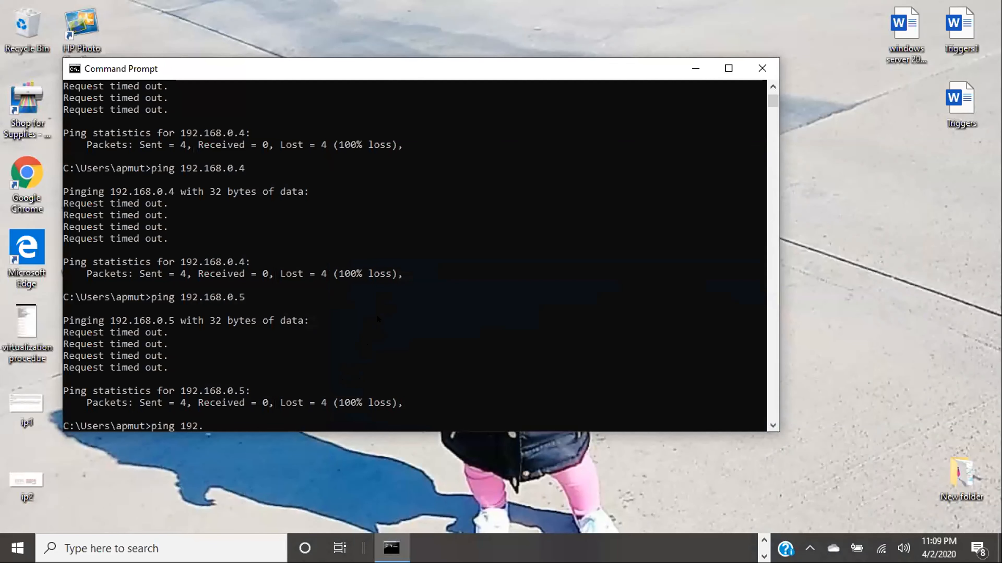
- Close the host's Command Prompt and launch Command Prompt on the DC server via 'cmd' search
left_click(751, 68)
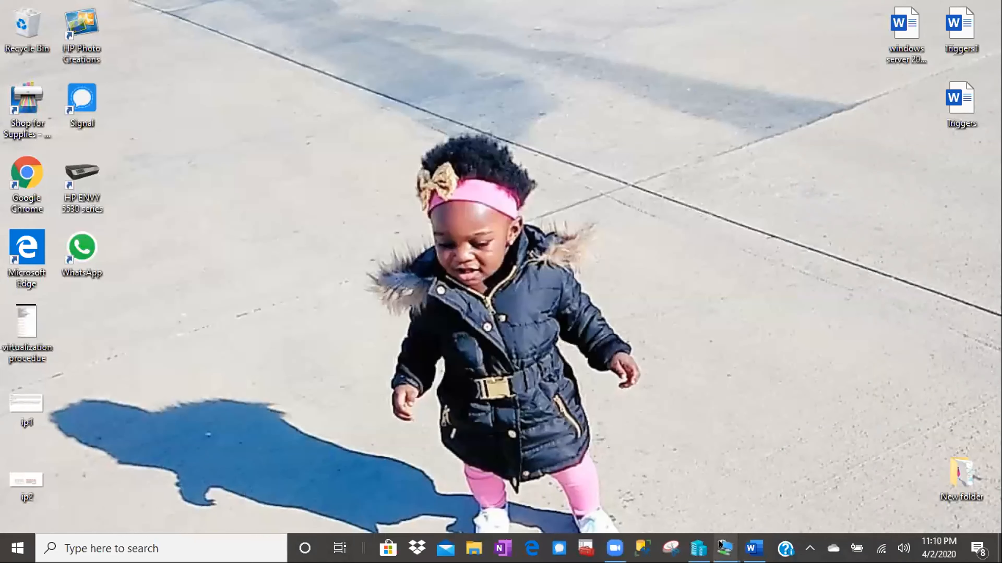
mouse_move(724, 547)
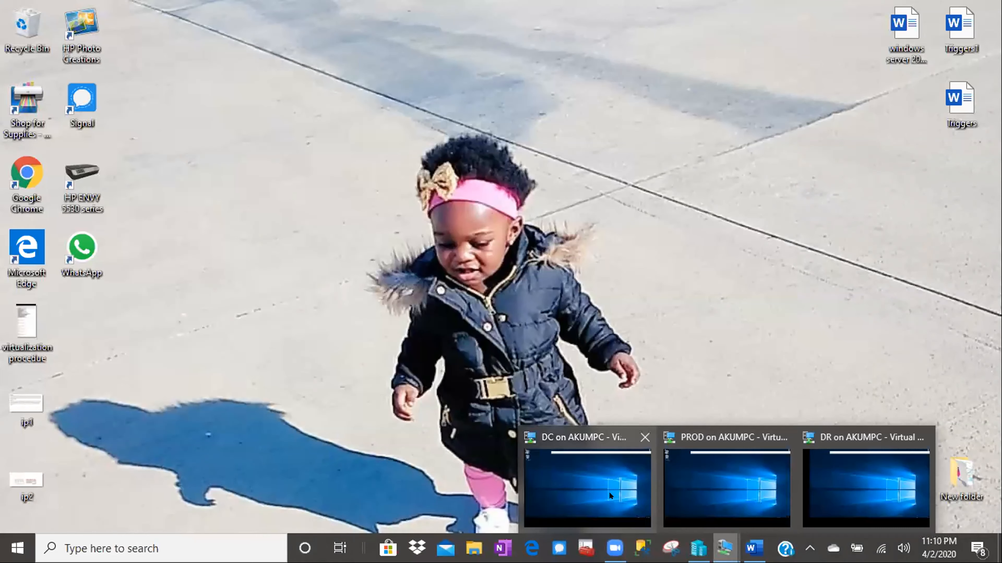
left_click(609, 491)
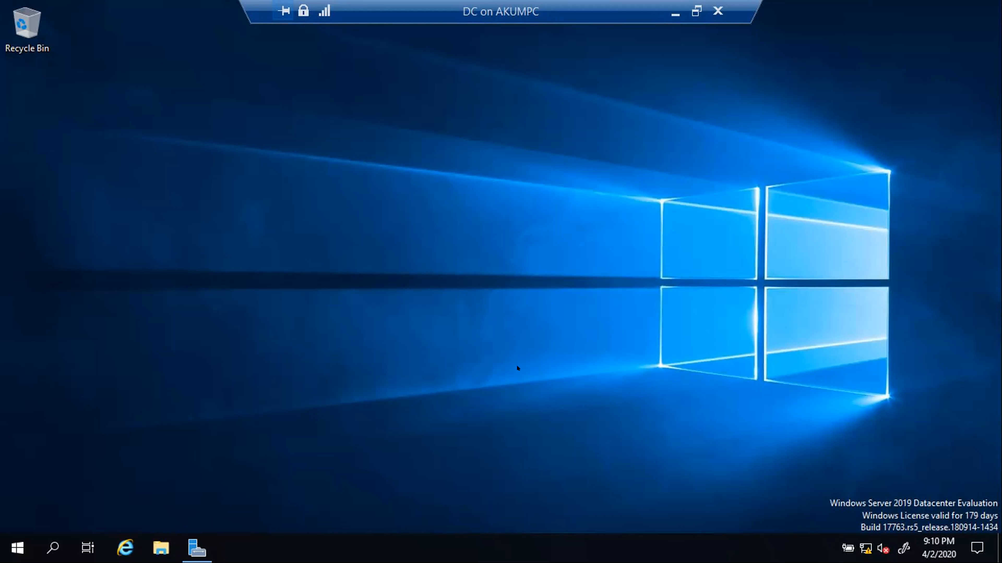
left_click(51, 547)
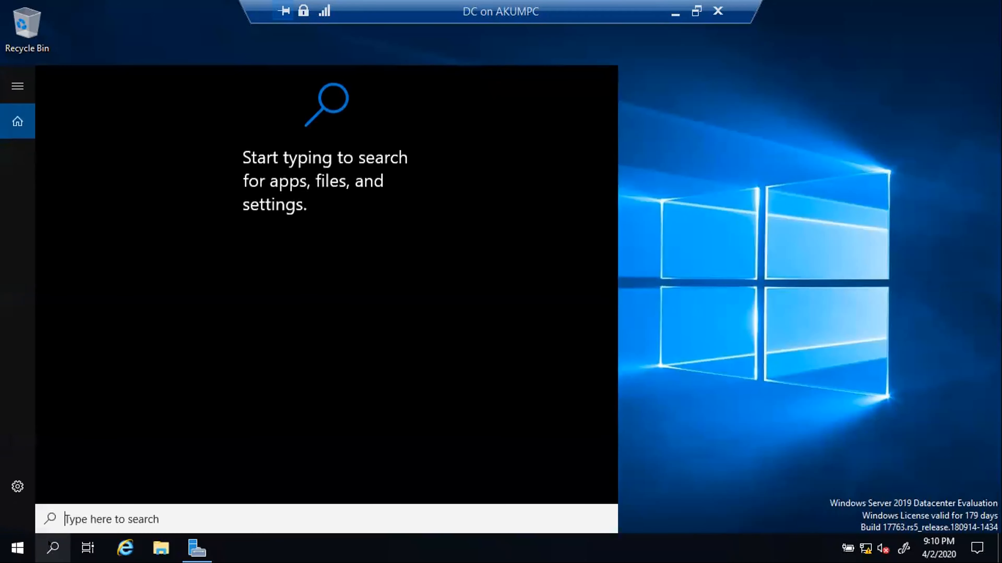
type("cm")
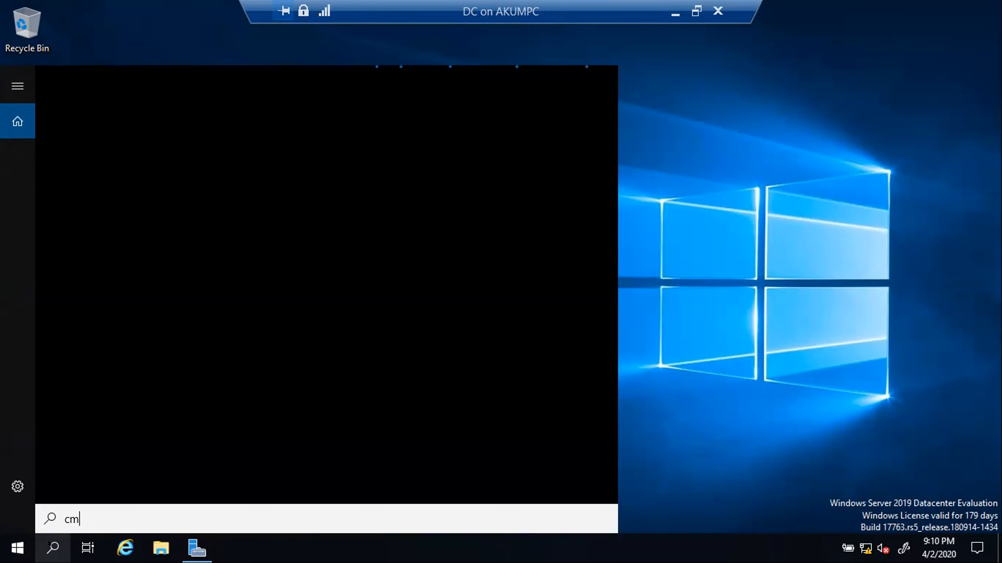
type("d")
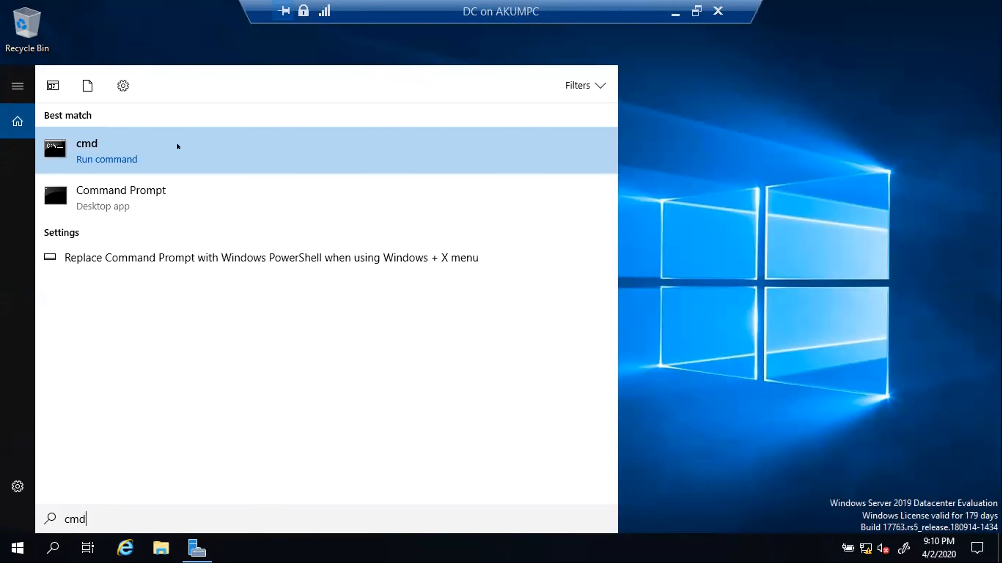
left_click(434, 146)
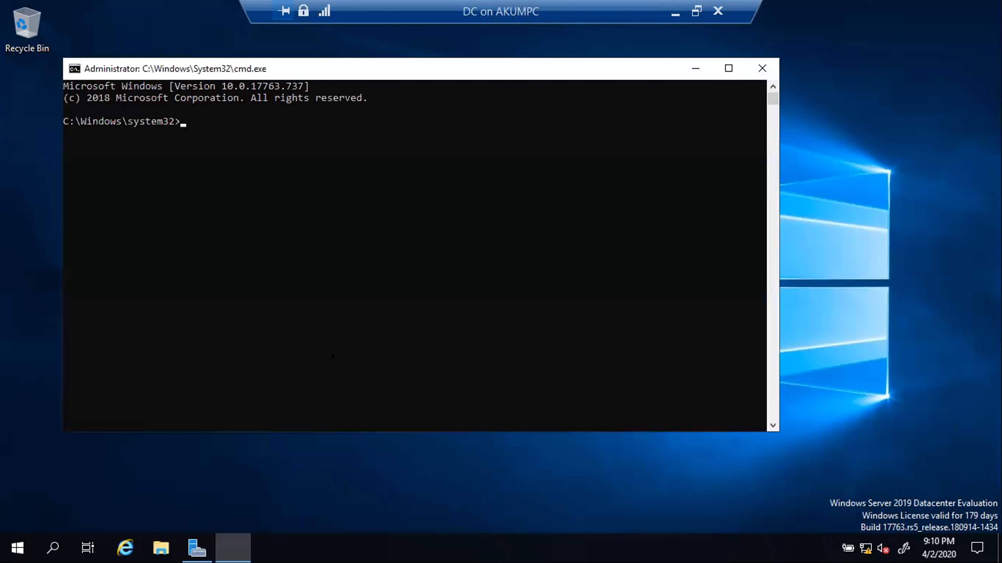
- From DC, ping 192.168.0.3, 192.168.0.4 and 192.168.0.5
type("ping 192.168")
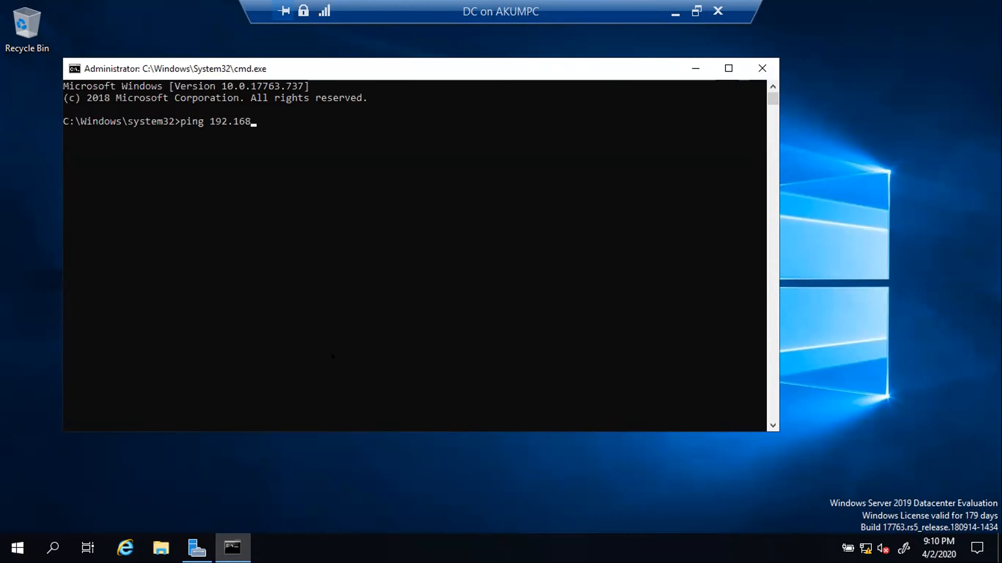
type(".0.3")
key("Return")
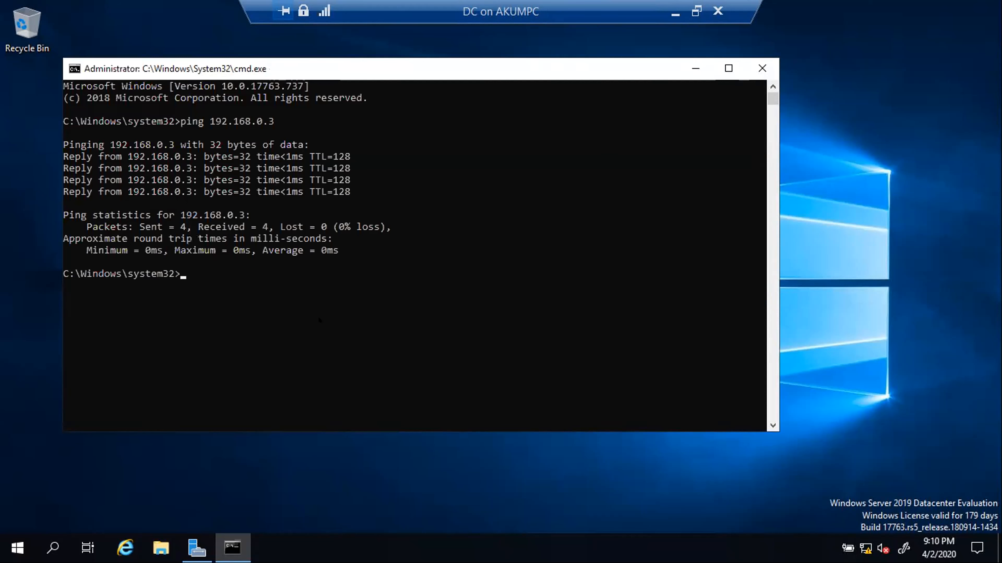
type("ping 192.168.0.4")
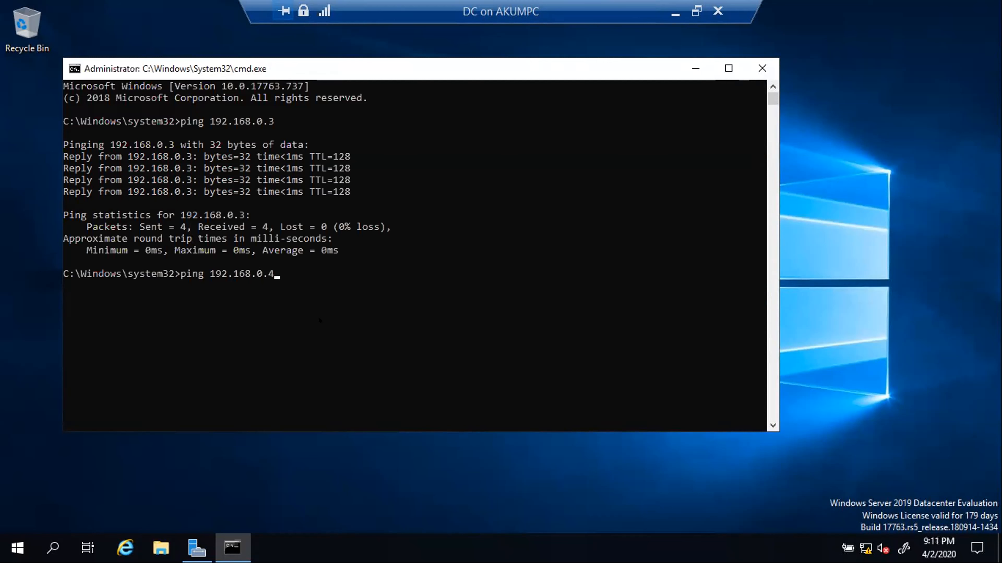
key("Return")
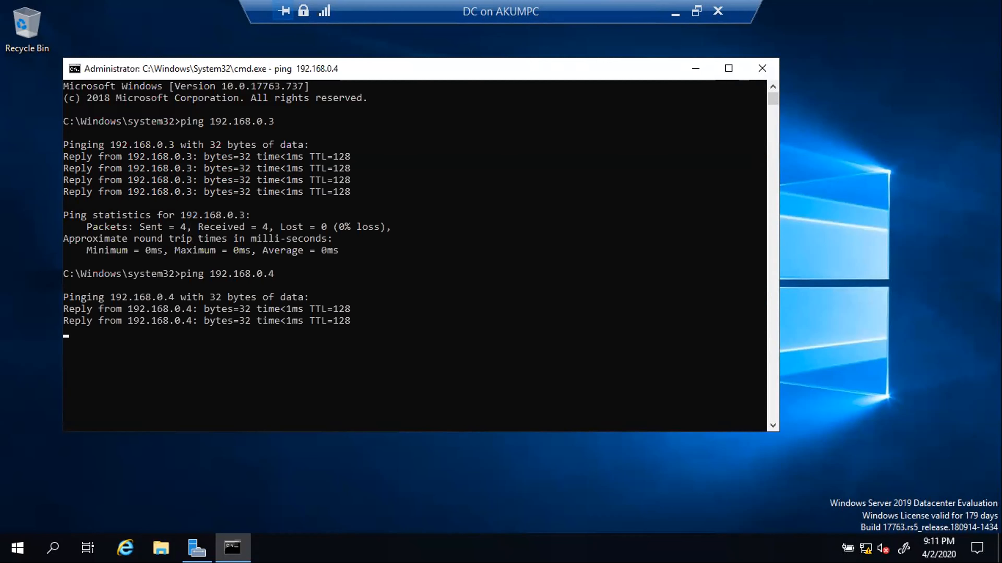
type("p")
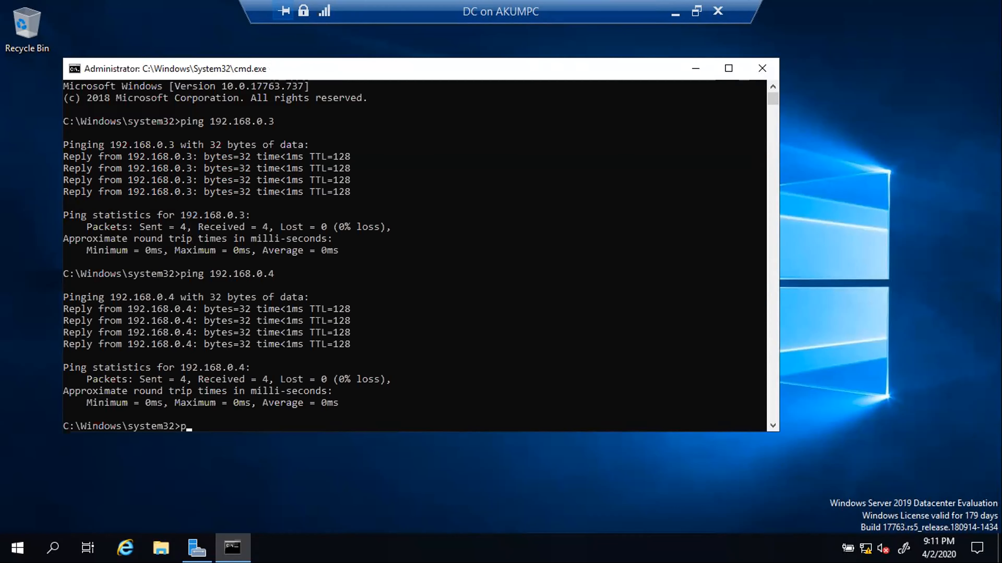
type("ing 192")
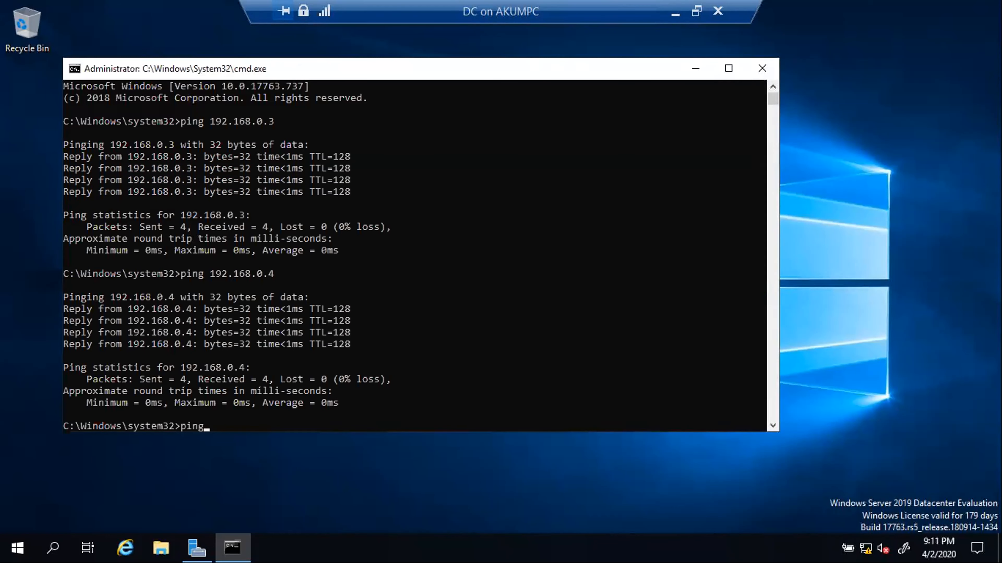
type(".168.0.5")
key("Return")
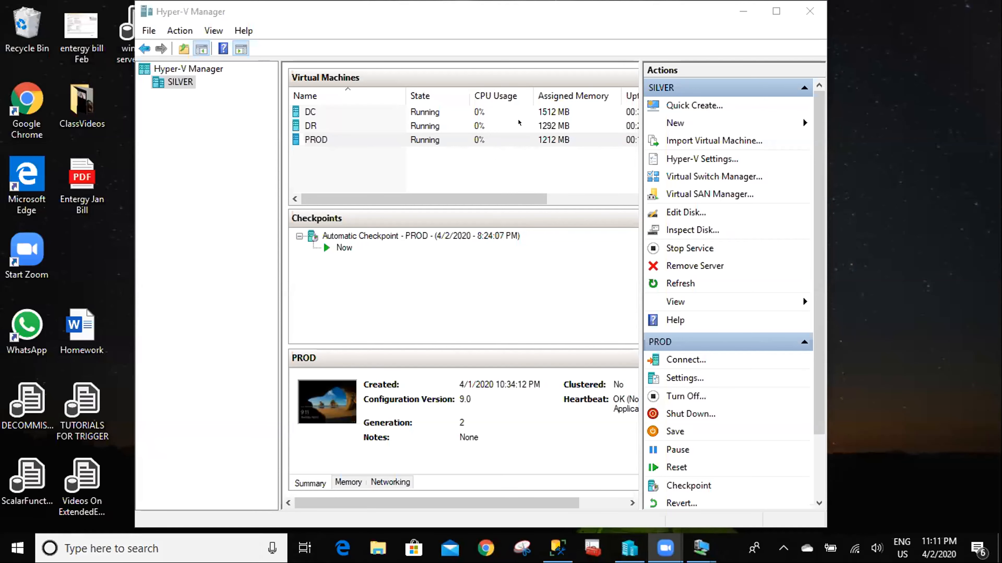
- Connect to PROD, make its session full screen, then restore it from the taskbar
left_click(461, 135)
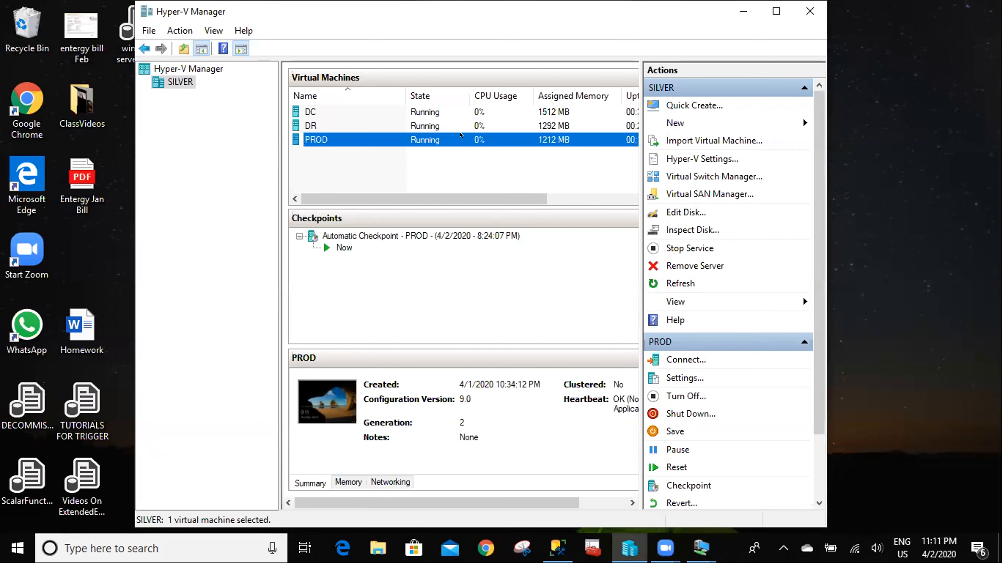
right_click(460, 136)
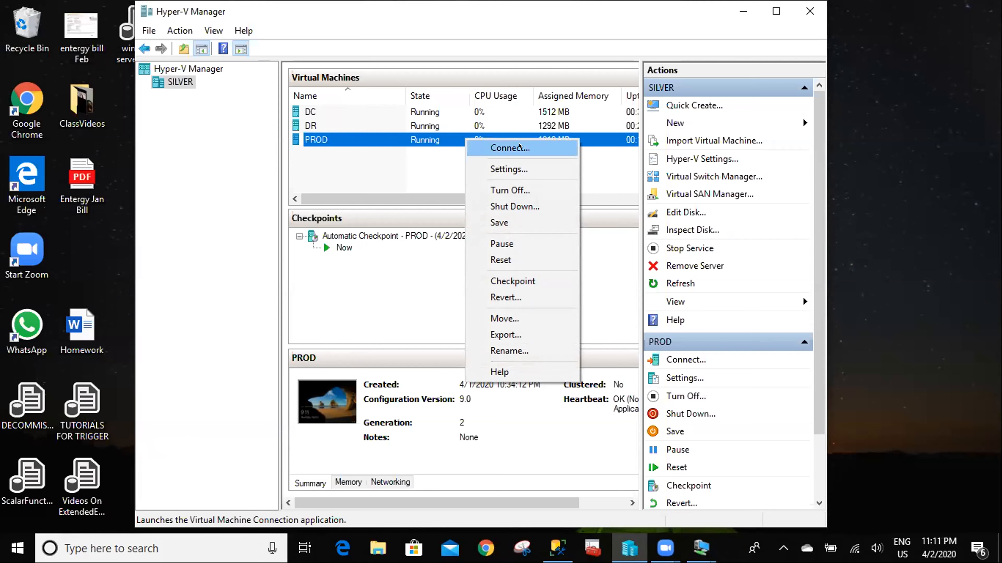
left_click(519, 148)
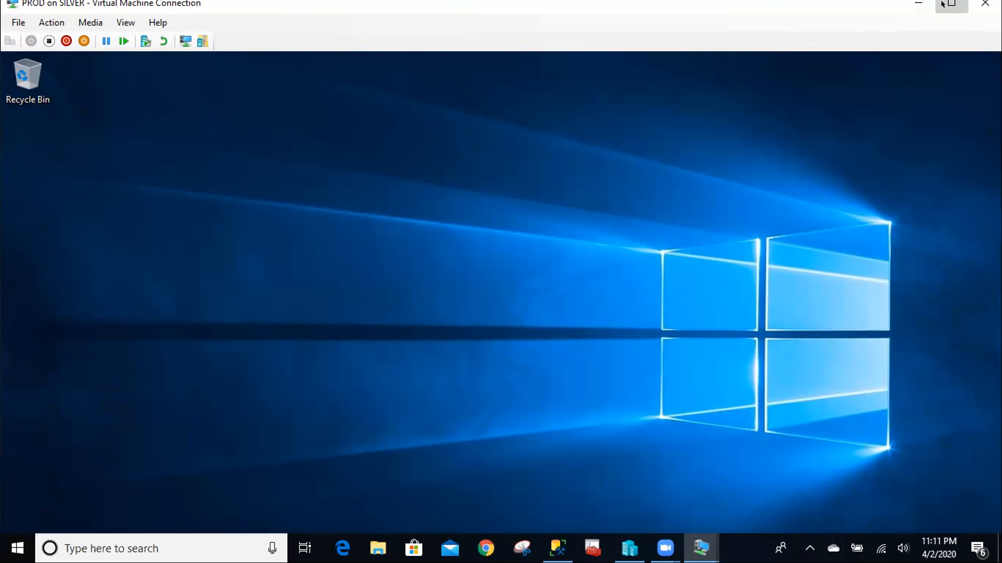
left_click(951, 3)
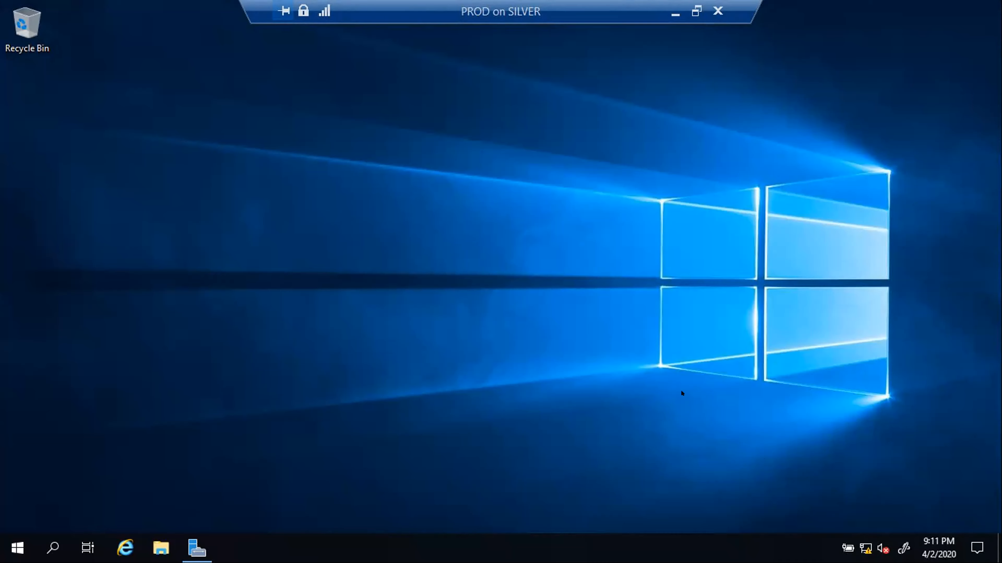
left_click(675, 12)
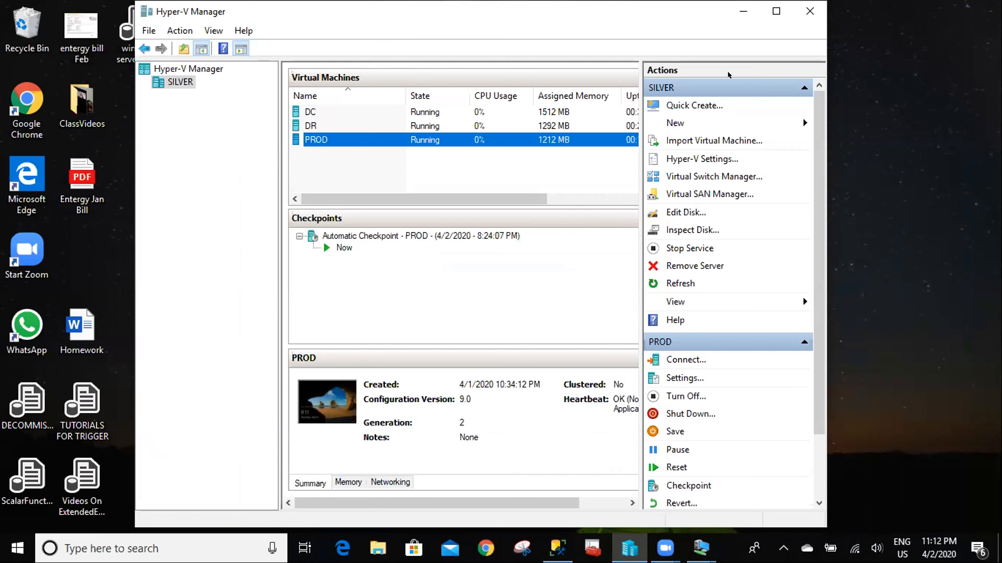
mouse_move(700, 549)
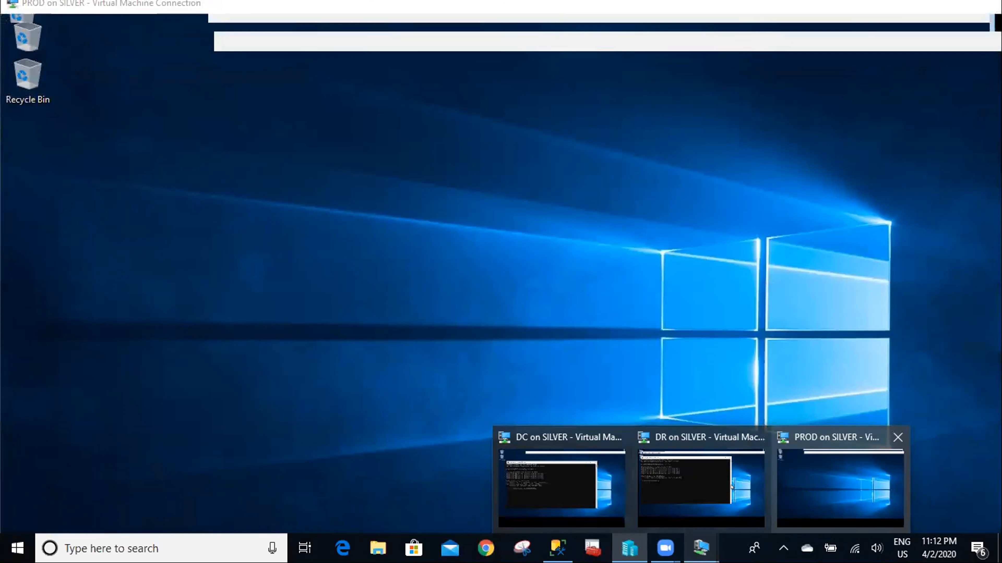
left_click(840, 487)
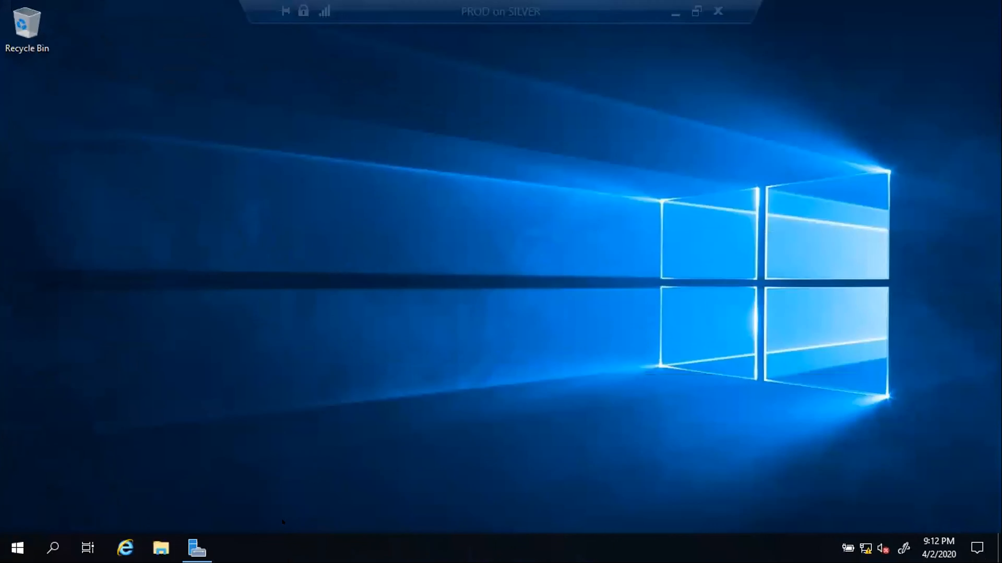
- Review PROD's Ethernet IPv4 settings (static 192.168.0.4, DNS 192.168.0.3) and close everything unchanged
left_click(191, 545)
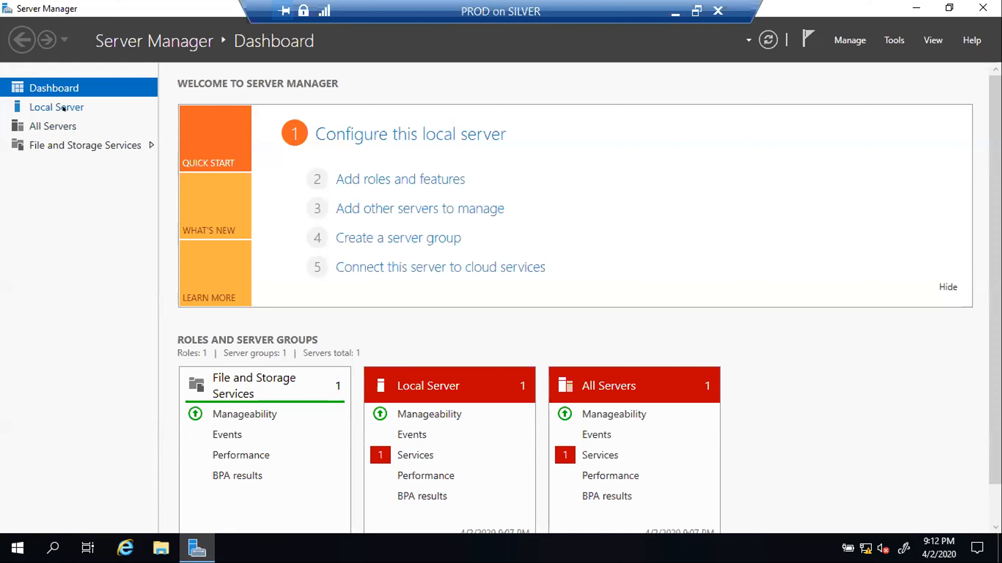
left_click(51, 107)
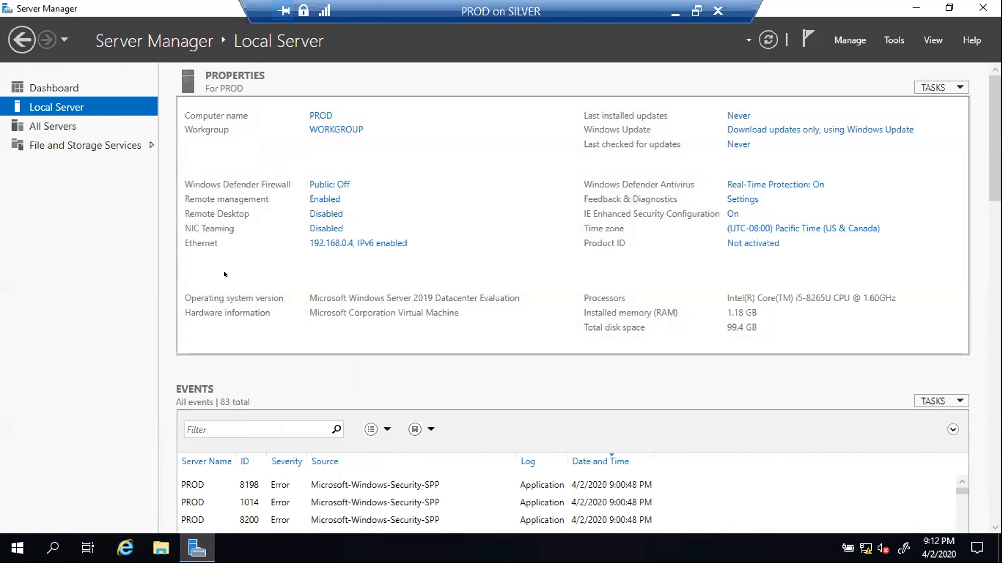
left_click(323, 238)
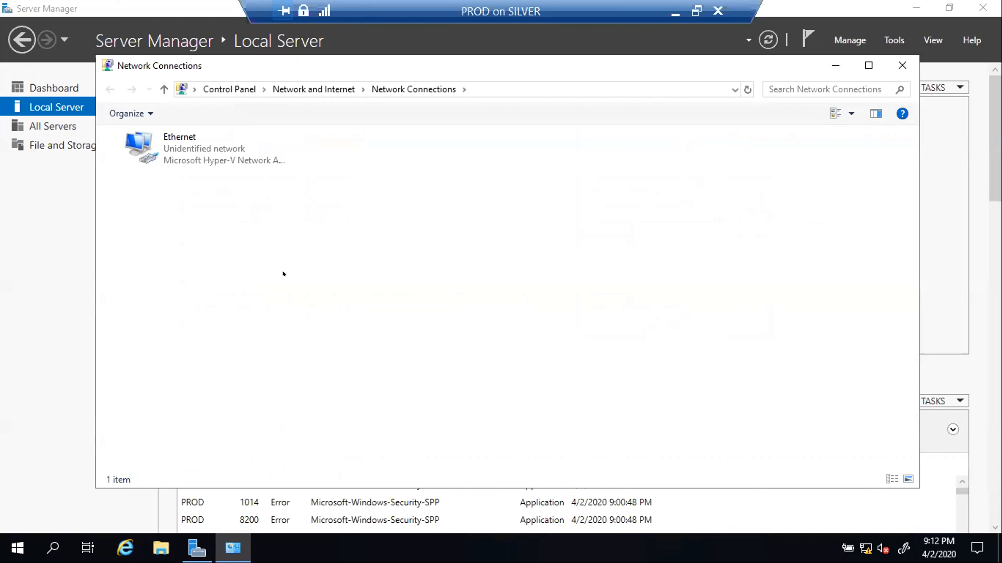
right_click(191, 157)
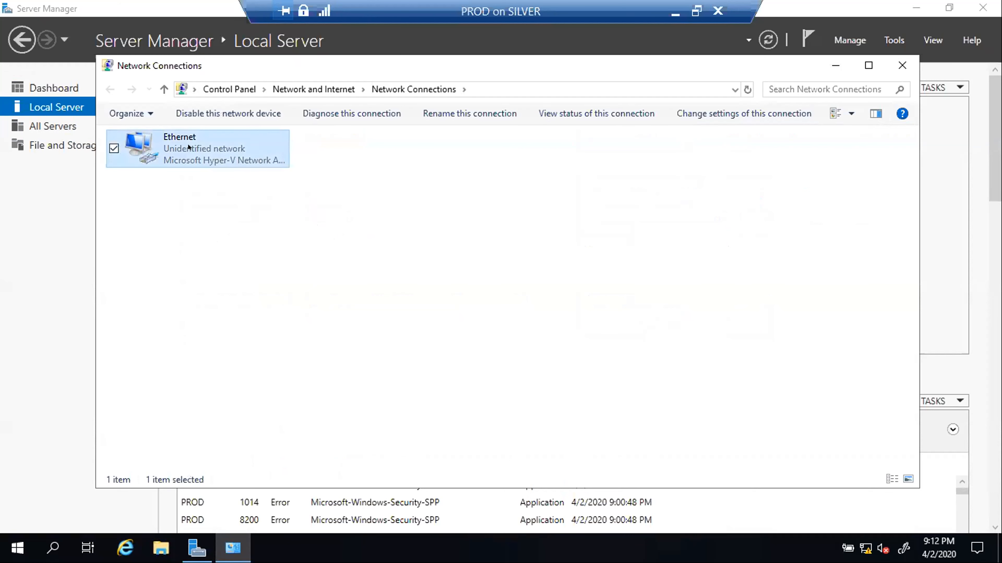
left_click(97, 292)
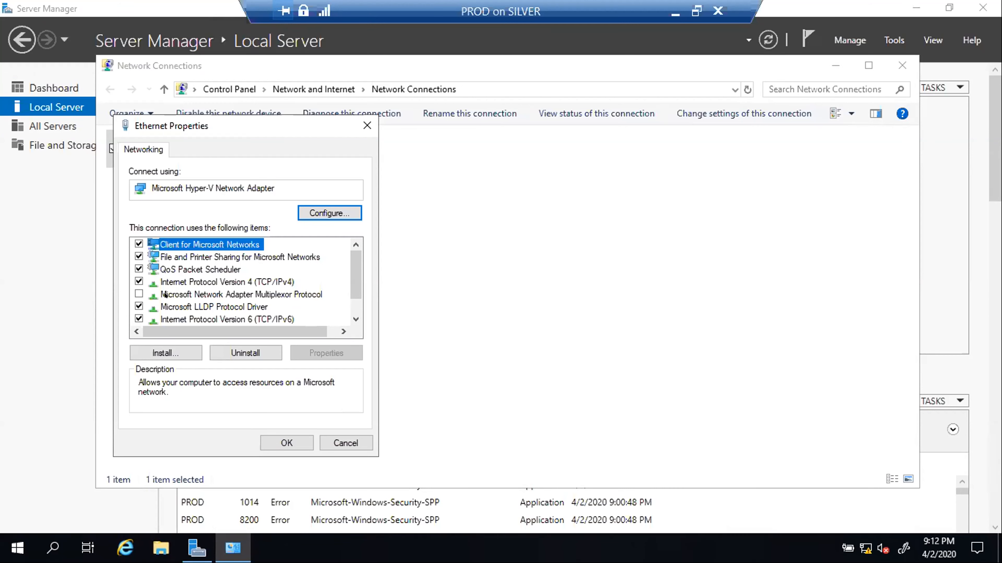
left_click(201, 282)
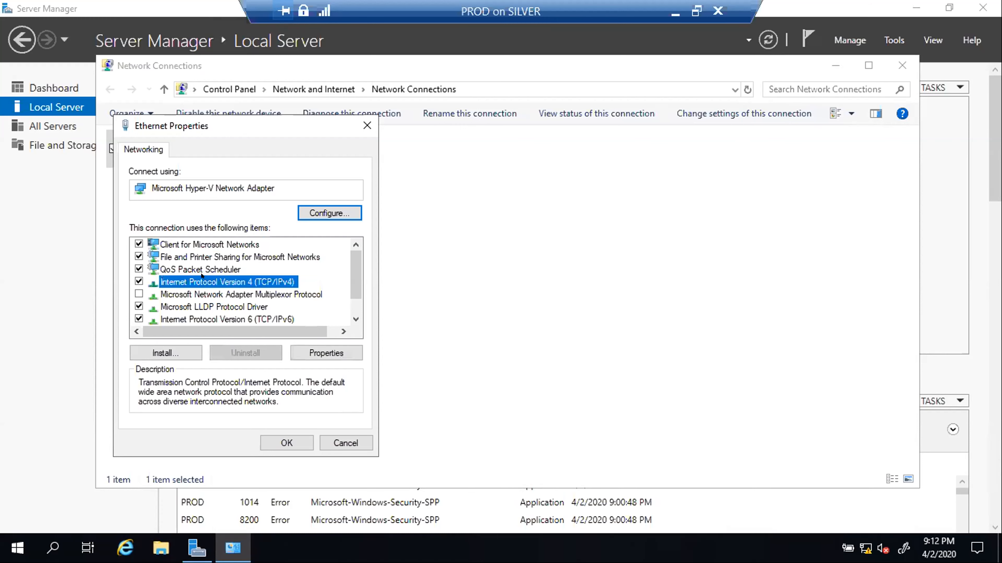
left_click(310, 347)
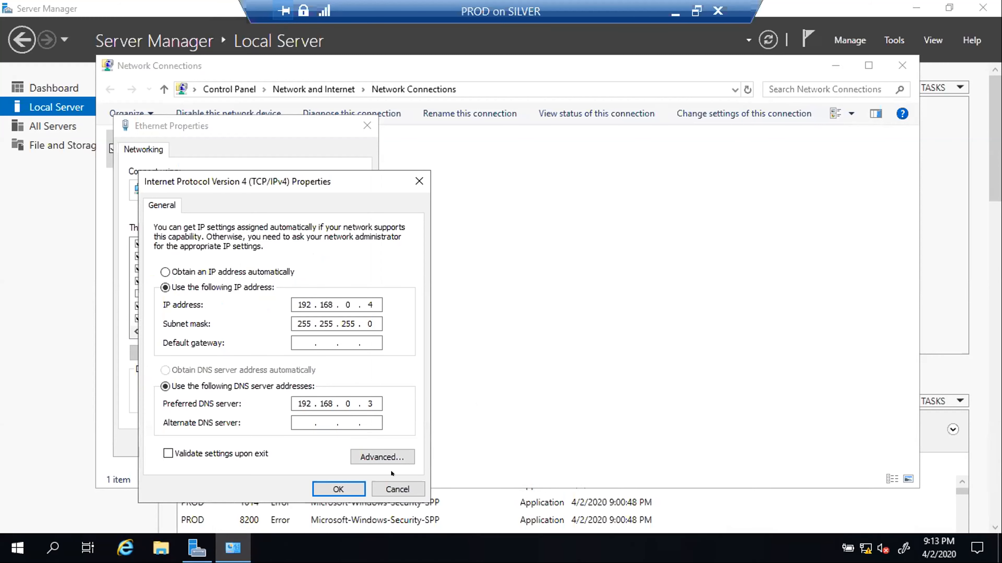
left_click(389, 487)
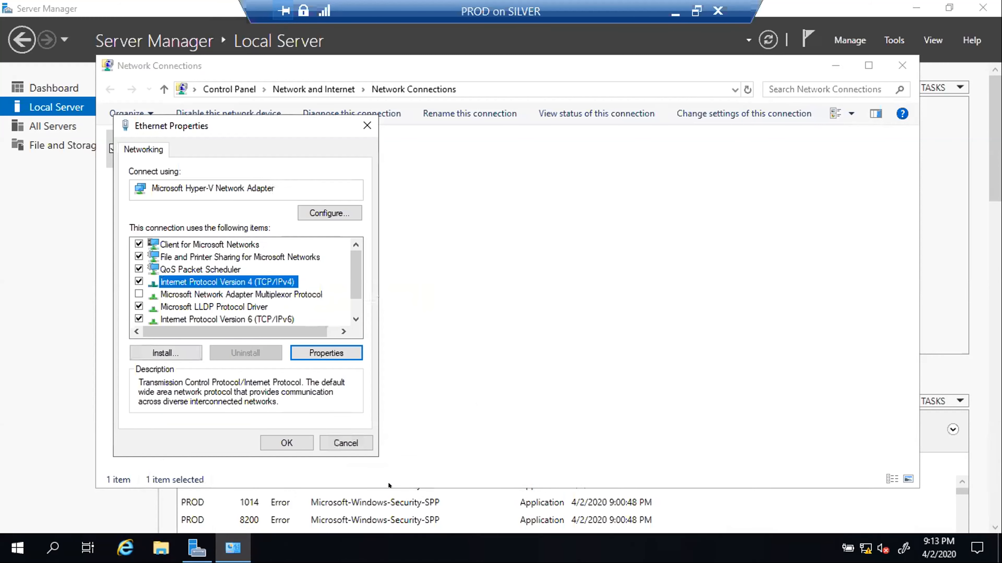
left_click(343, 438)
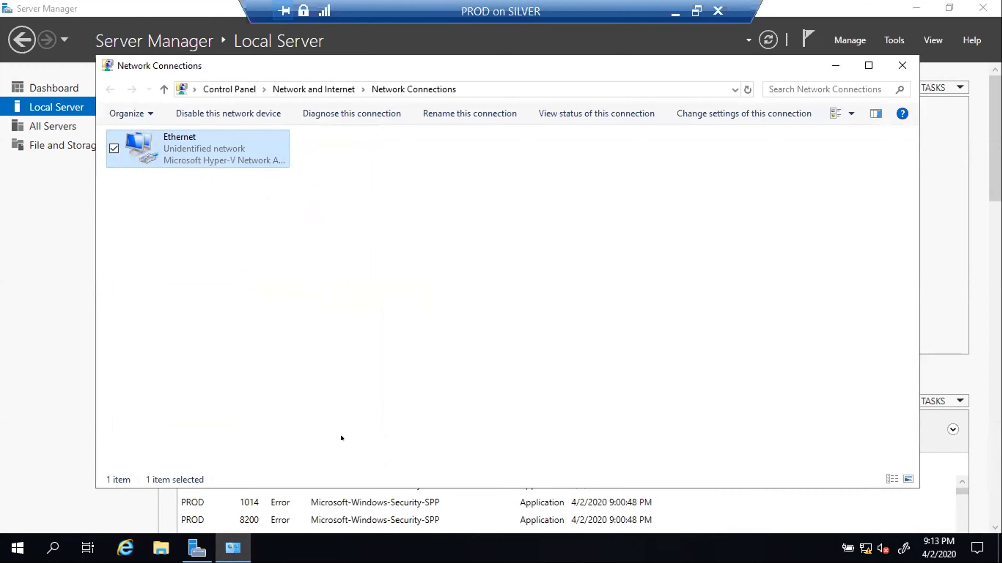
left_click(888, 64)
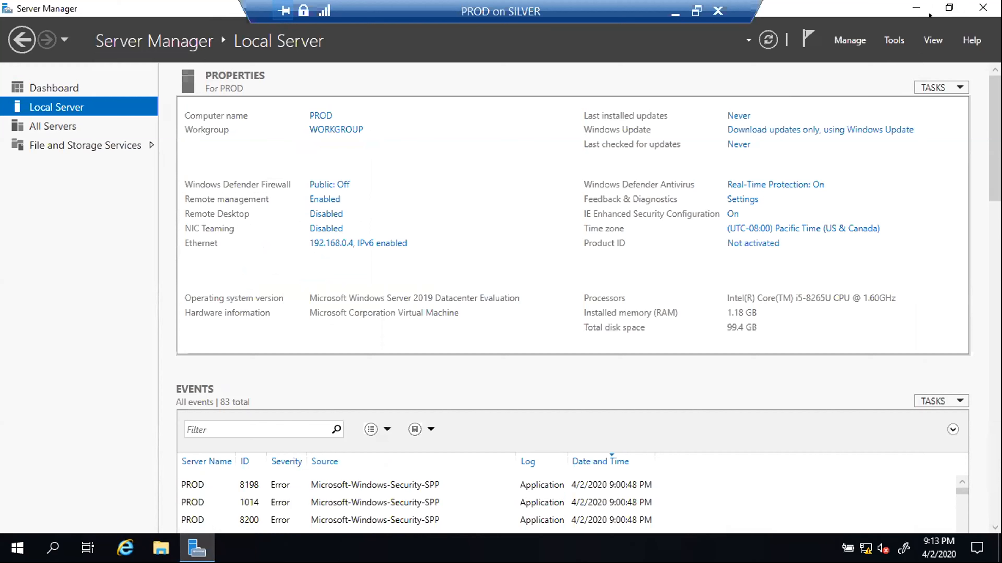
left_click(915, 5)
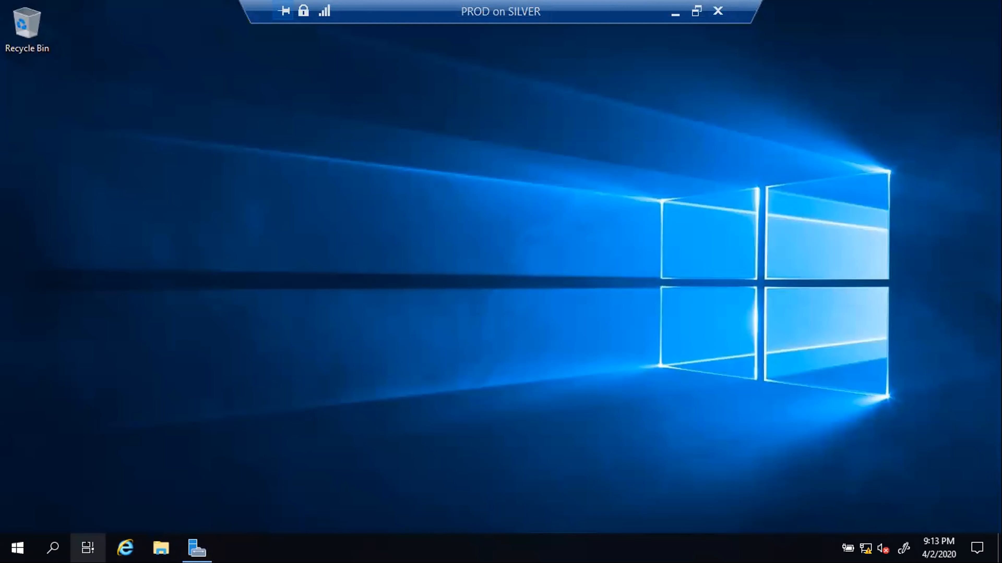
- Open Command Prompt on PROD and ping 192.168.0.4
left_click(52, 547)
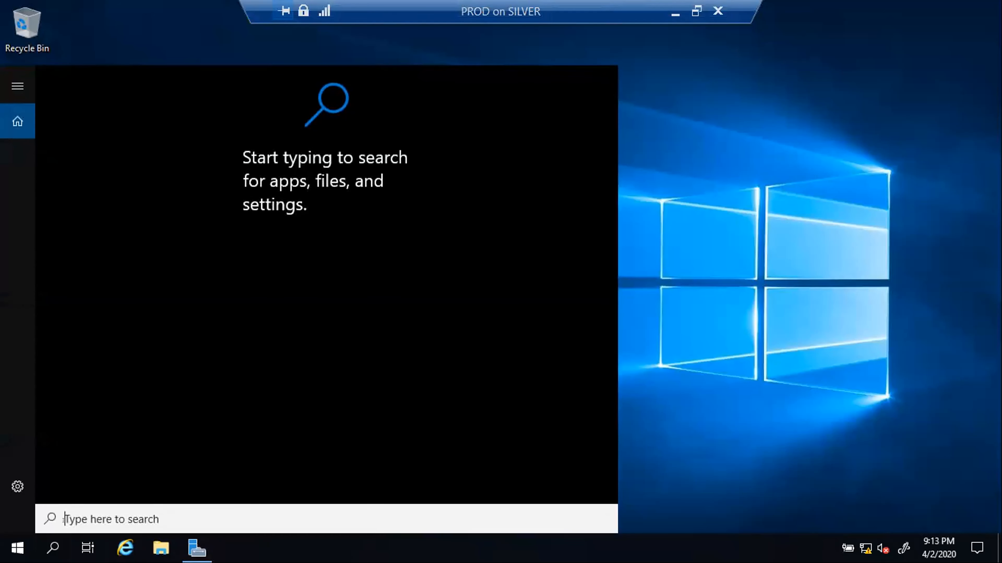
type("c")
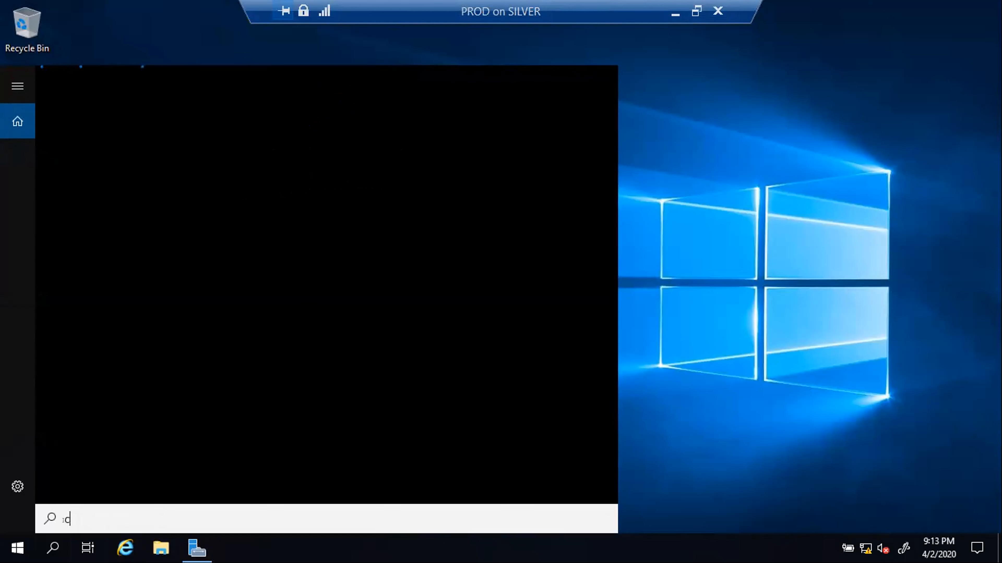
type("md")
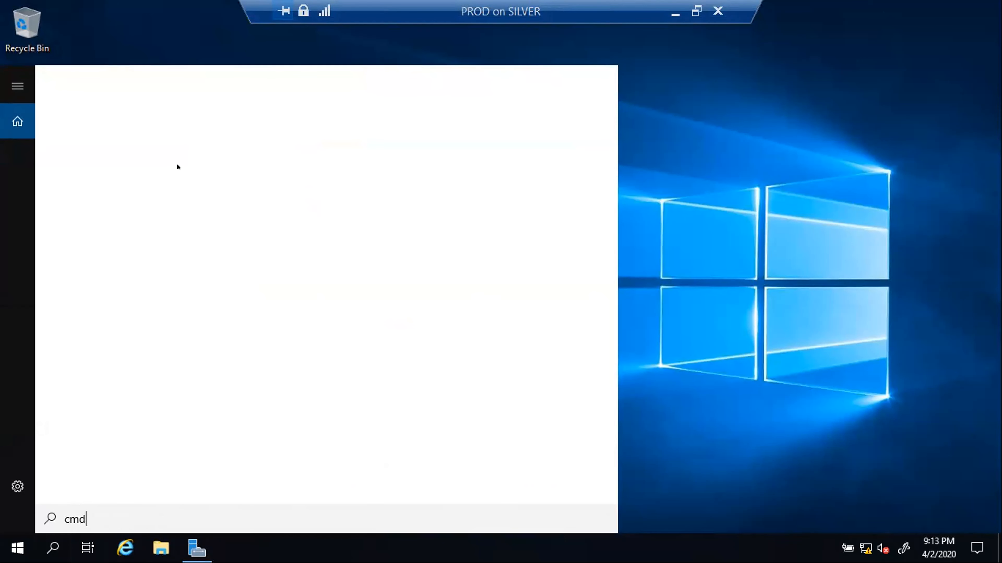
left_click(156, 145)
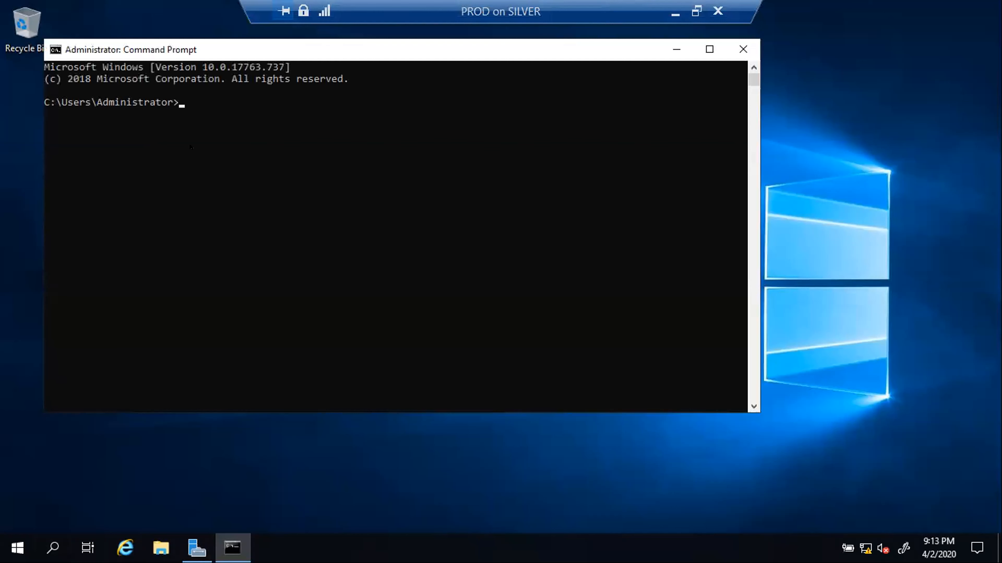
left_click(203, 143)
type("ping 1")
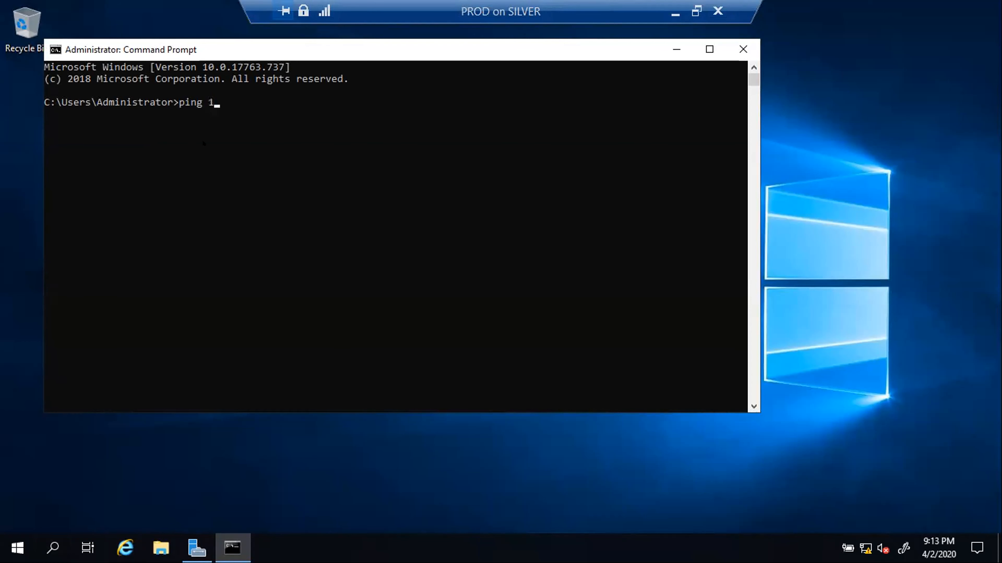
type("92.168.0.4")
key("Return")
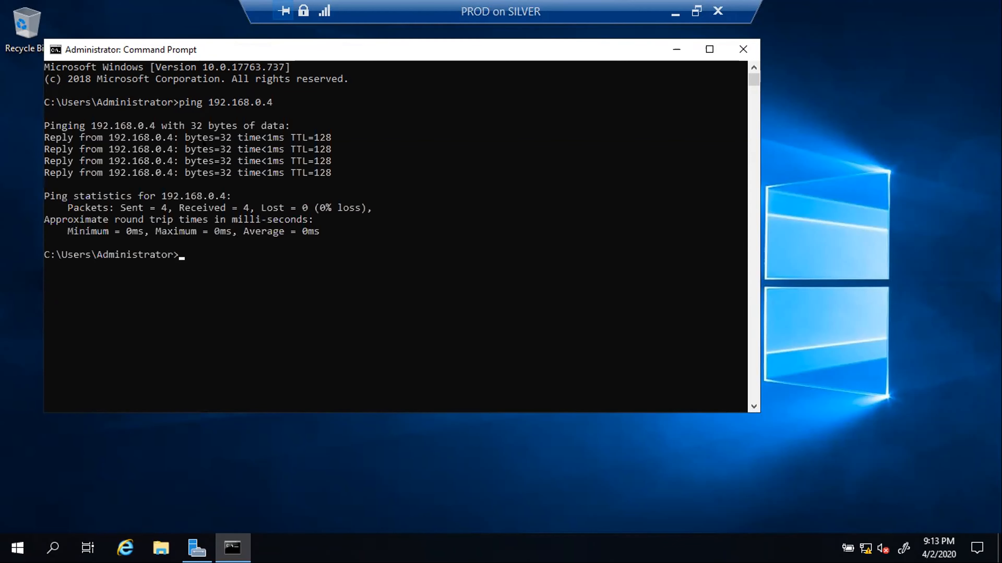
- Ping 192.168.0.3 (0% loss) and 192.168.0.5 (destination host unreachable) from PROD
left_click(217, 255)
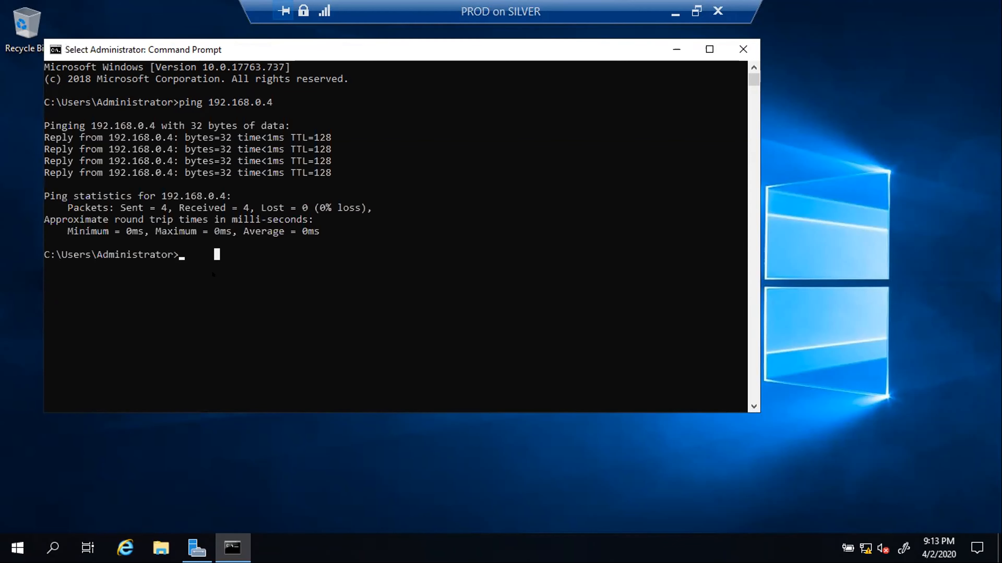
key("Escape")
type("pin")
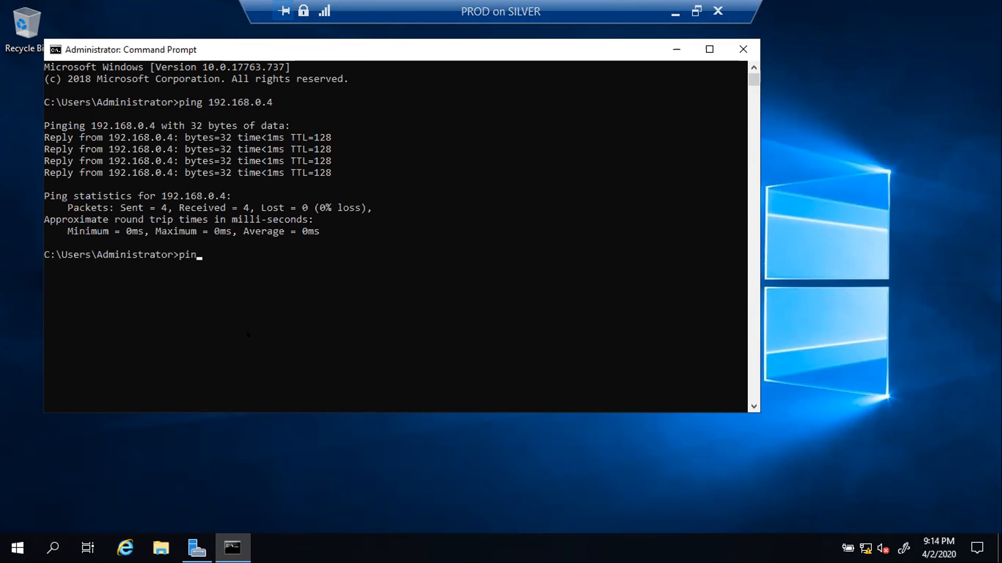
type("g 192.168.0.3")
key("Return")
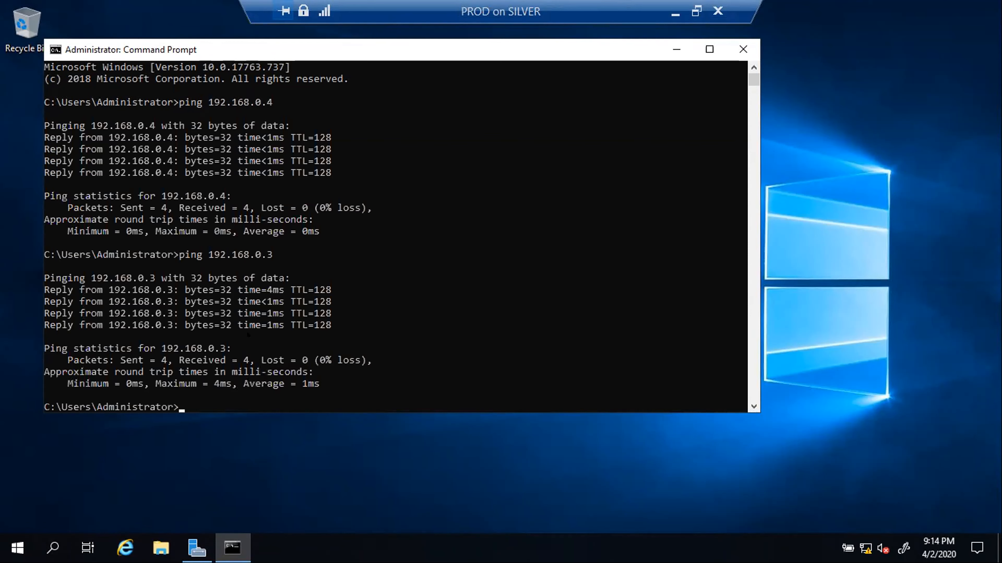
scroll(496, 273, "down", 3)
left_click(204, 301)
type("p")
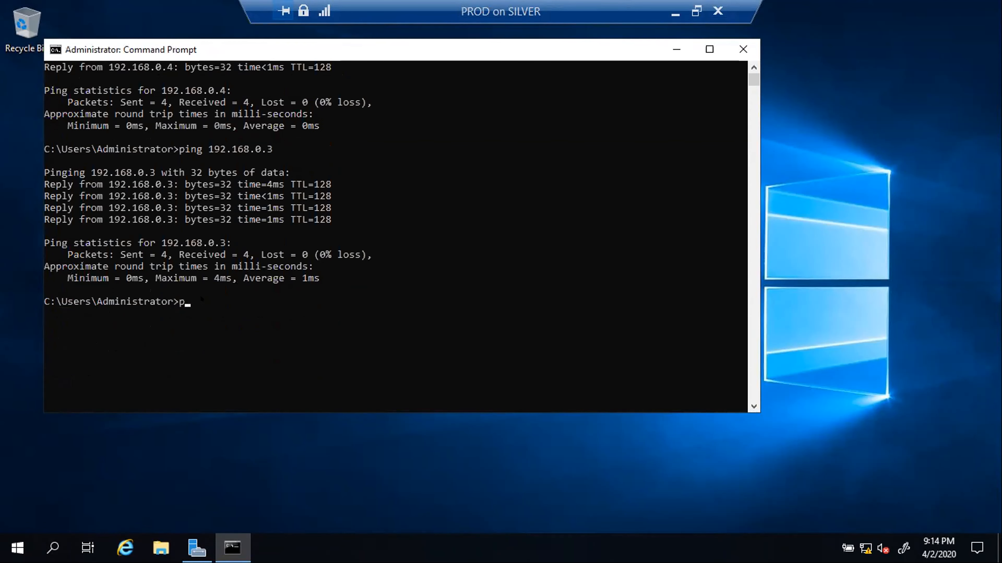
type("ing 192.168.0.5")
key("Return")
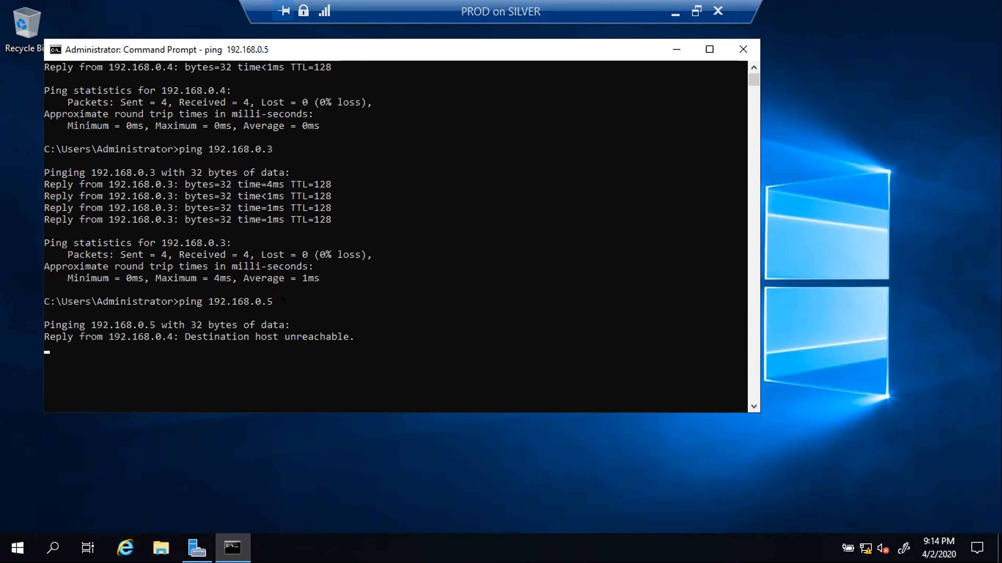
scroll(282, 295, "down", 3)
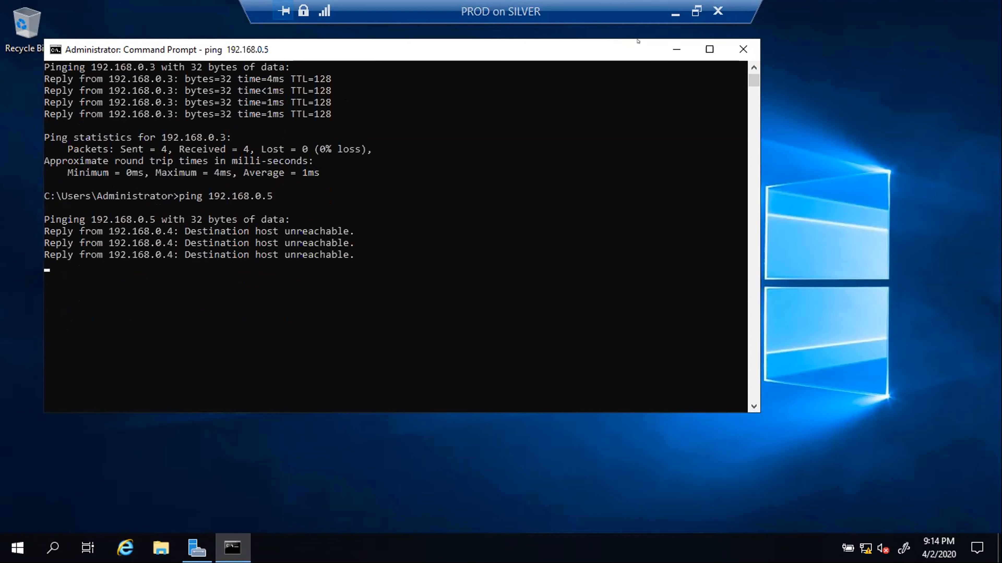
- On the DR VM, run ipconfig to confirm 192.168.0.5, mask 255.255.255.0, no gateway
left_click(675, 14)
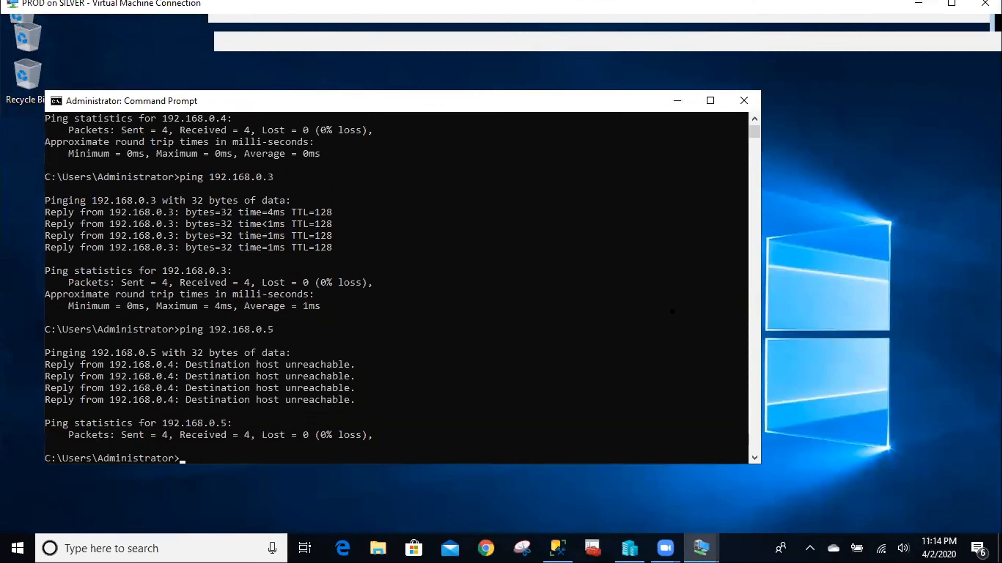
mouse_move(703, 546)
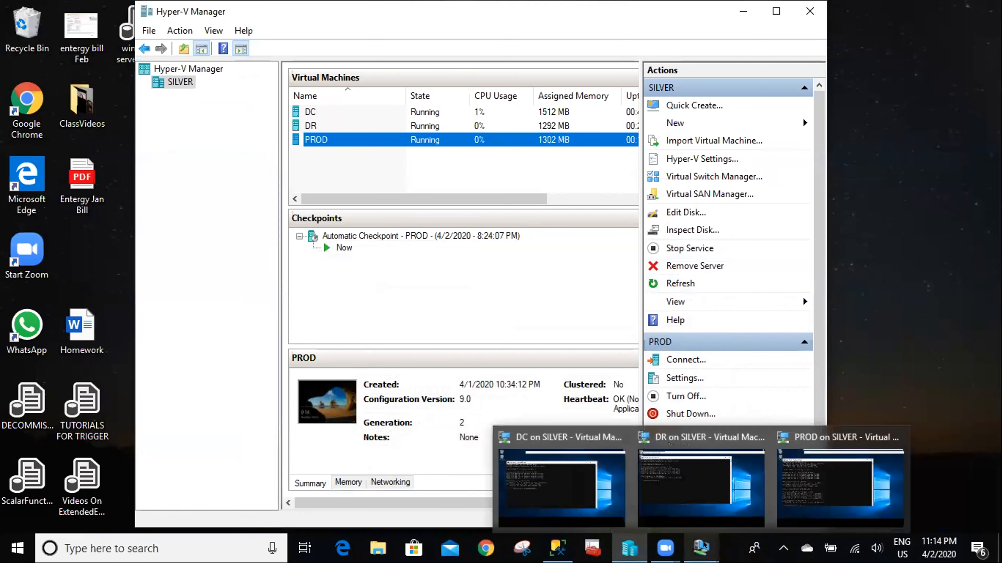
left_click(704, 481)
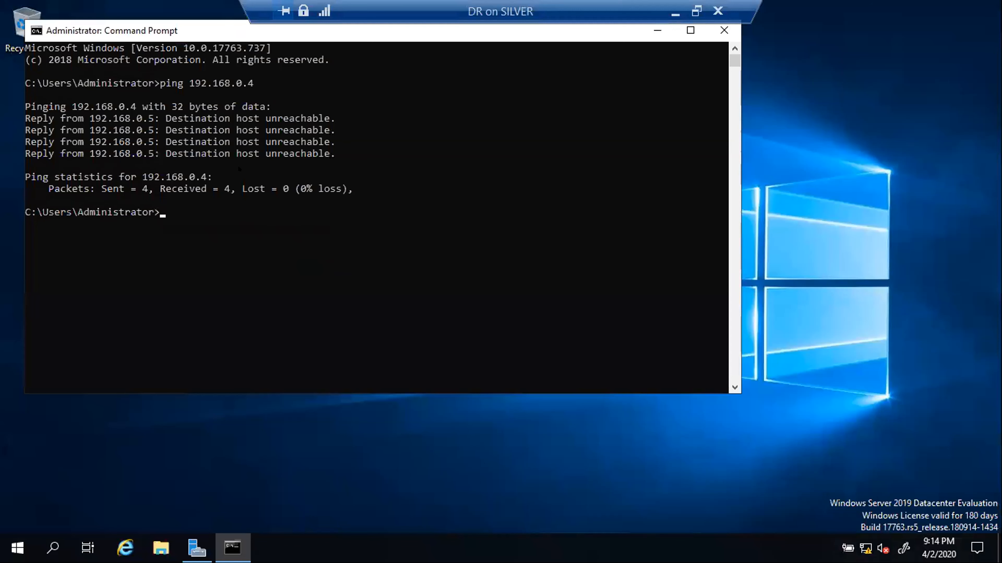
left_click(185, 213)
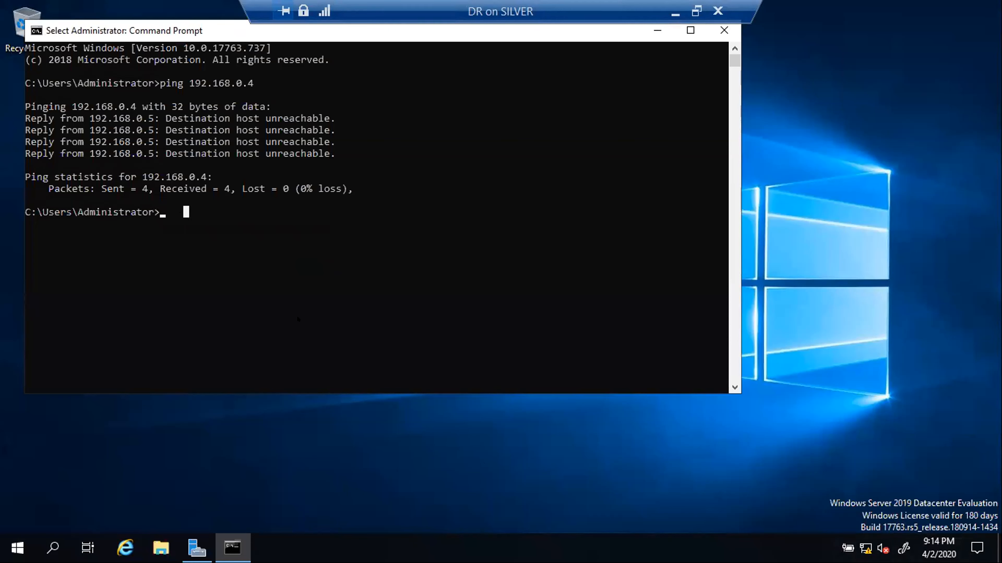
key("Escape")
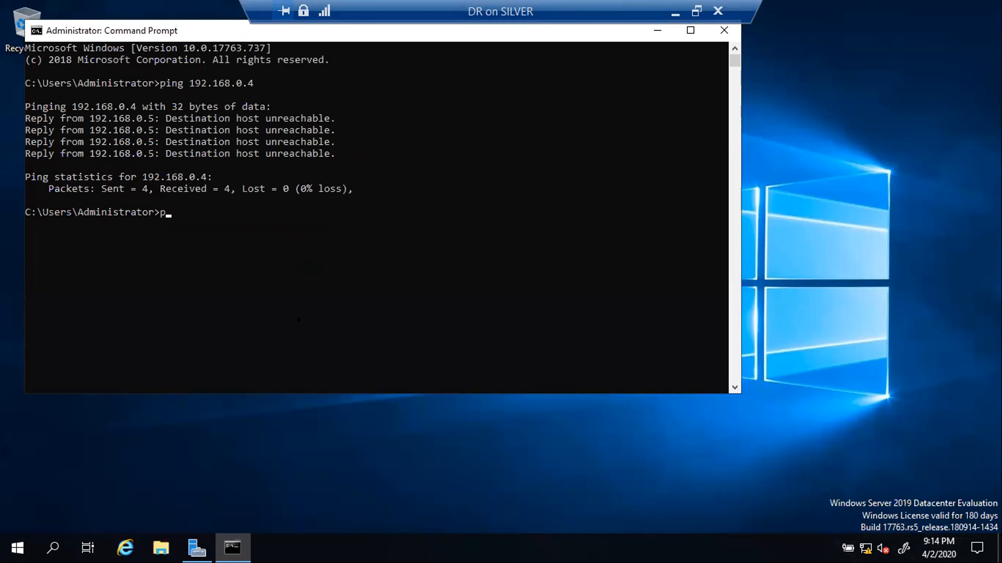
type("ipconfig")
key("Return")
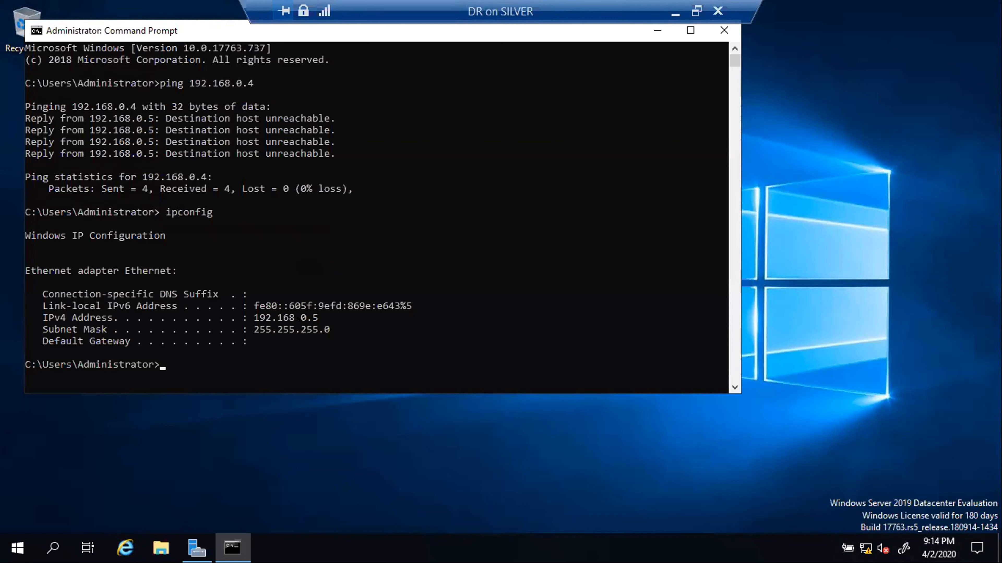
scroll(341, 274, "down", 1)
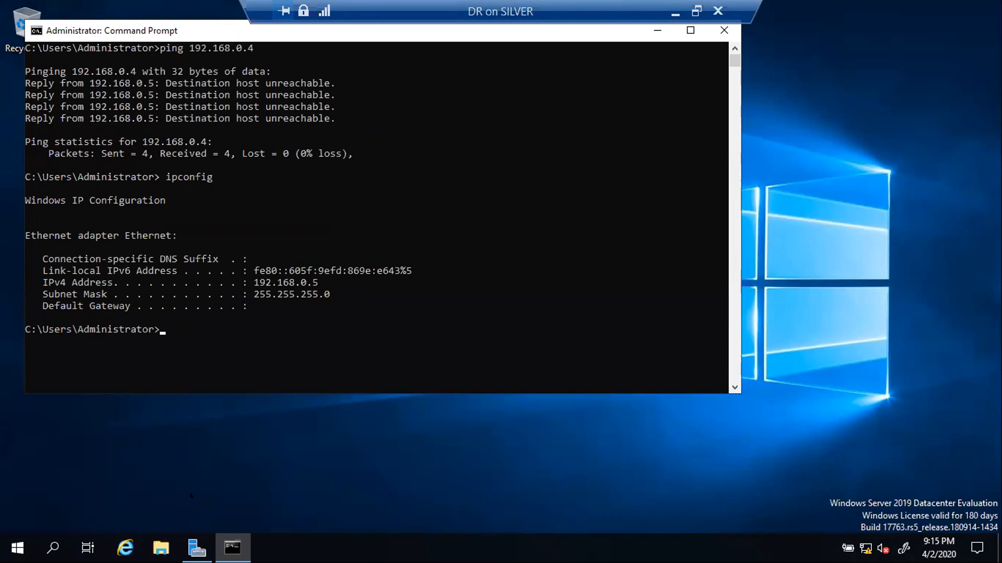
left_click(181, 544)
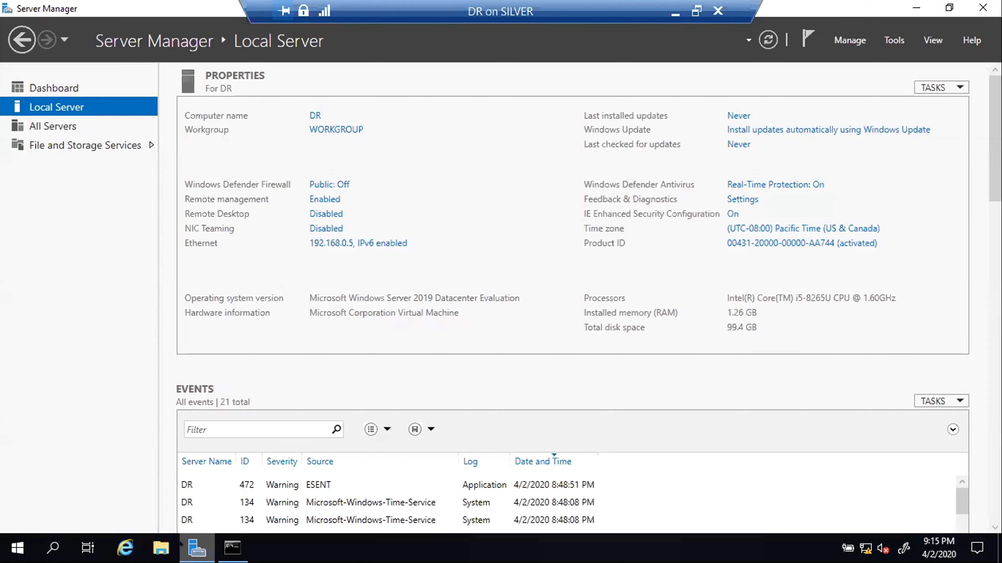
left_click(322, 239)
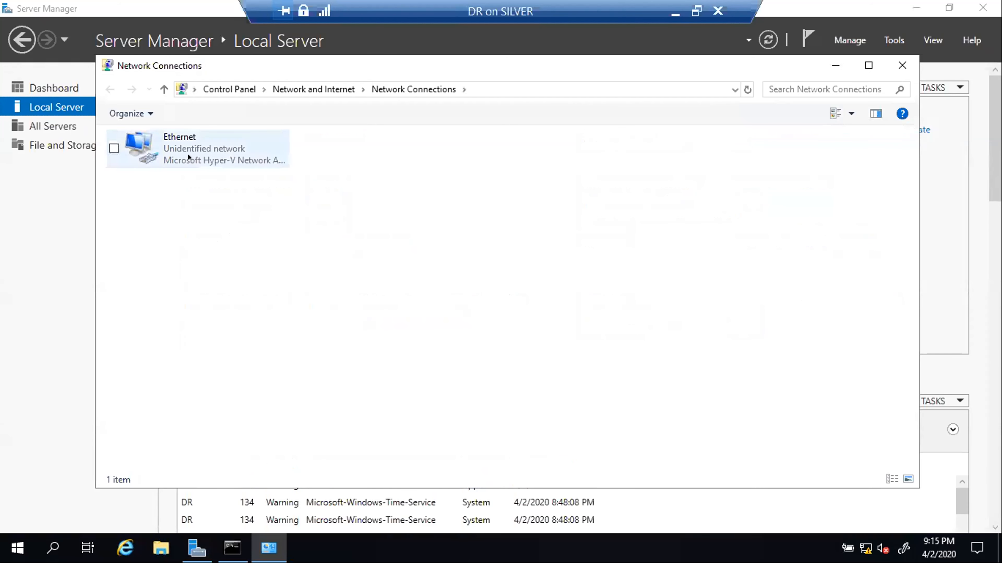
left_click(181, 156)
right_click(189, 165)
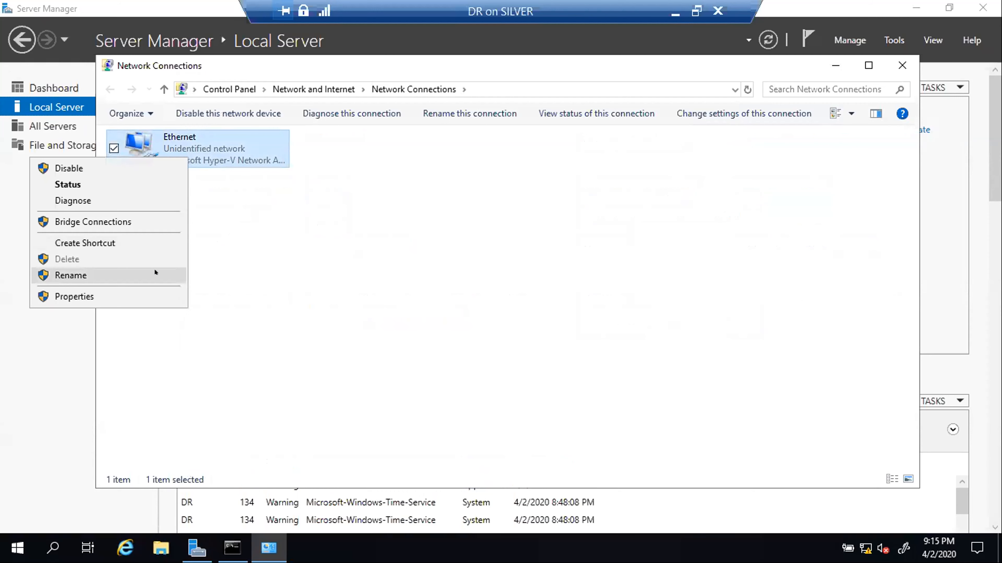
left_click(108, 296)
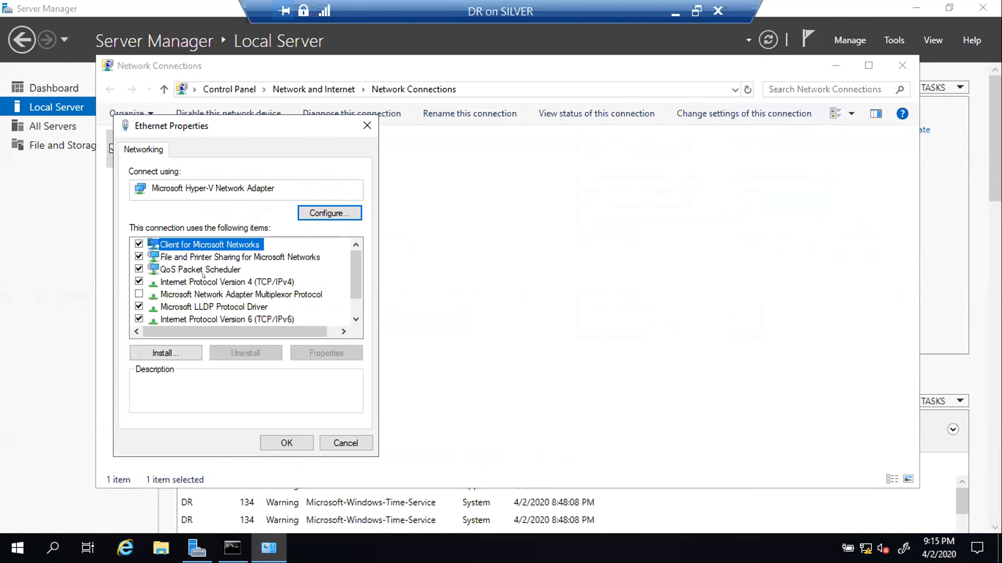
left_click(227, 281)
left_click(321, 353)
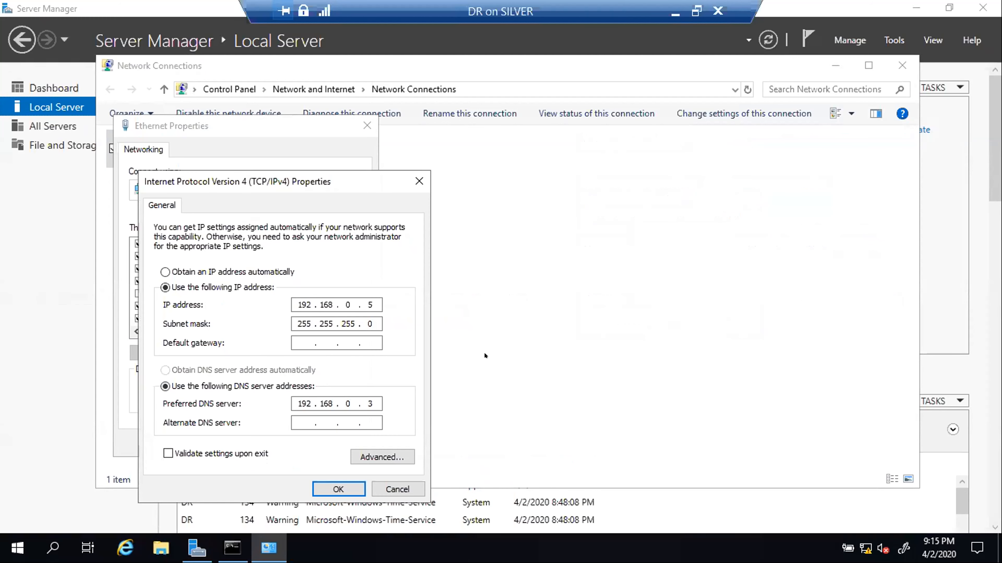
left_click(397, 489)
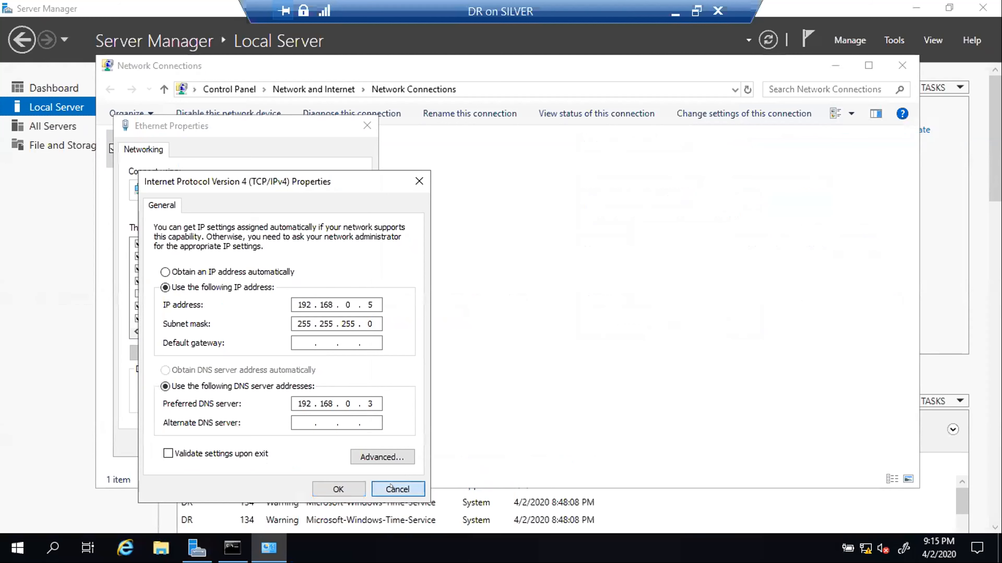
left_click(345, 441)
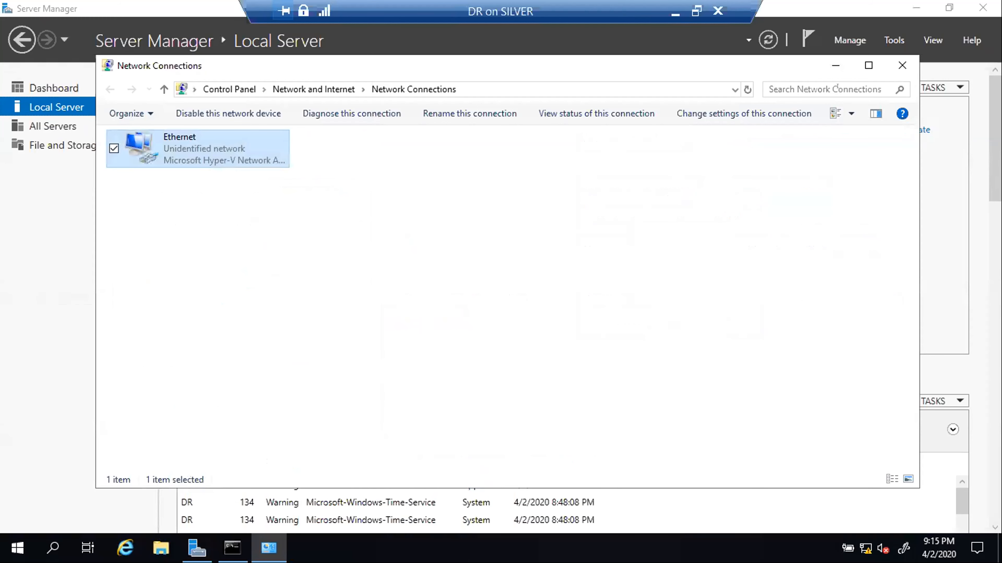
left_click(894, 62)
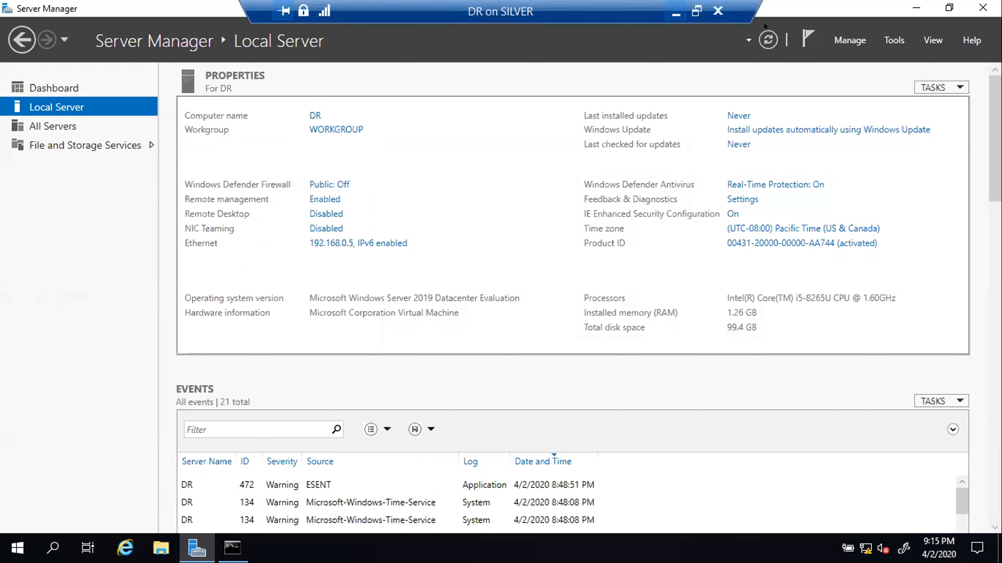
left_click(675, 12)
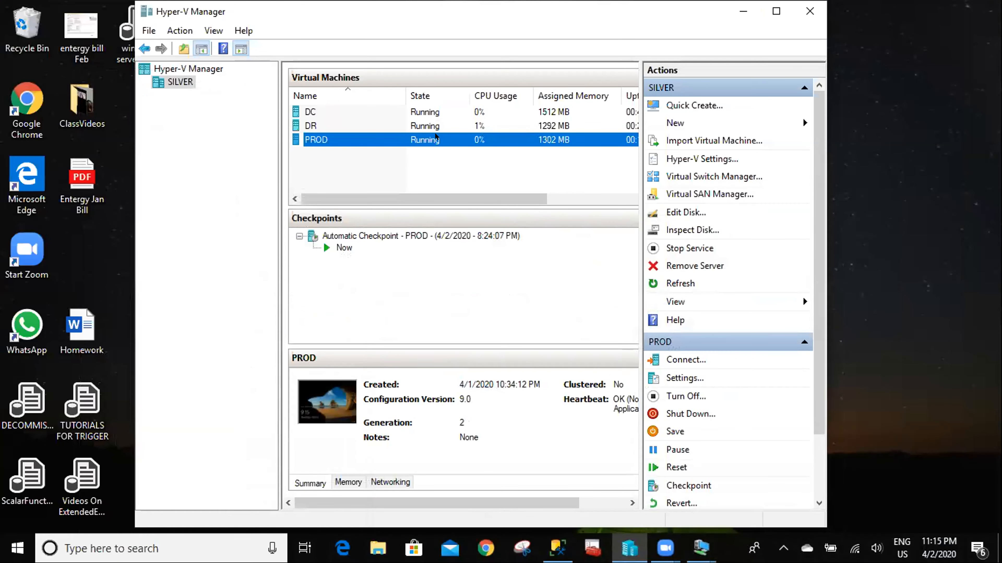
- Check DR's network adapter is on Internal and cancel its settings
right_click(436, 136)
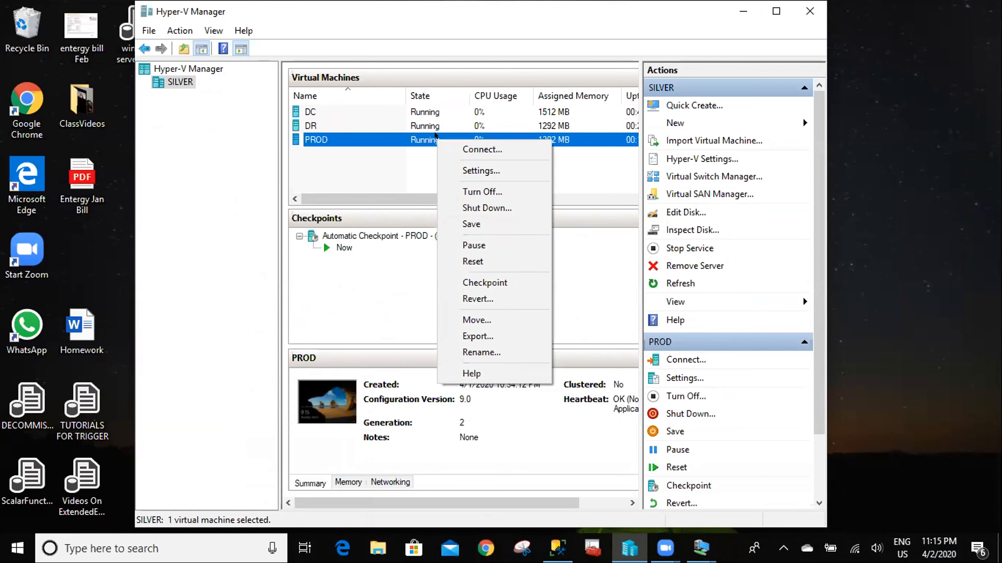
left_click(399, 180)
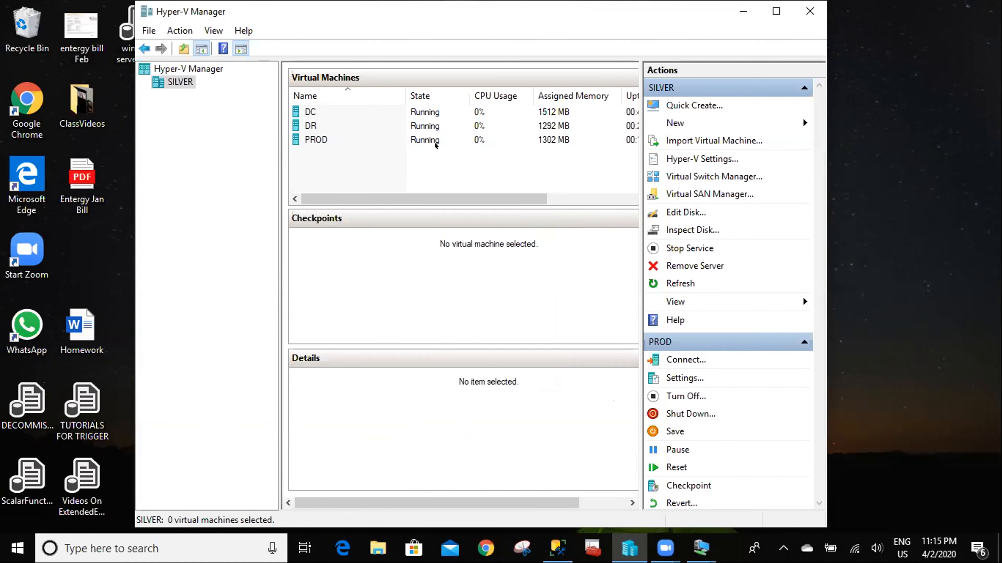
left_click(426, 122)
right_click(426, 122)
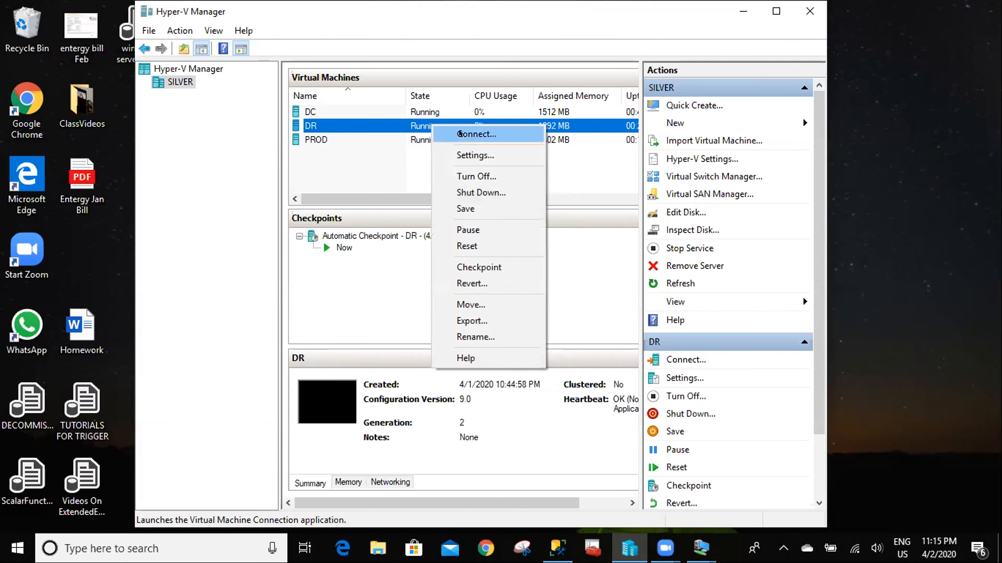
left_click(467, 153)
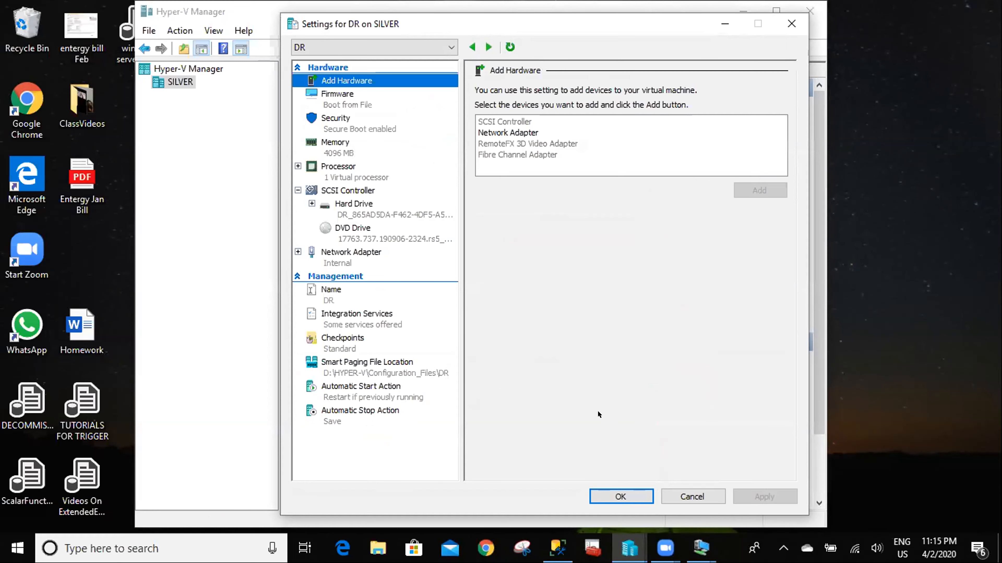
left_click(683, 497)
- Check PROD's network adapter is on Internal and cancel its settings
left_click(410, 137)
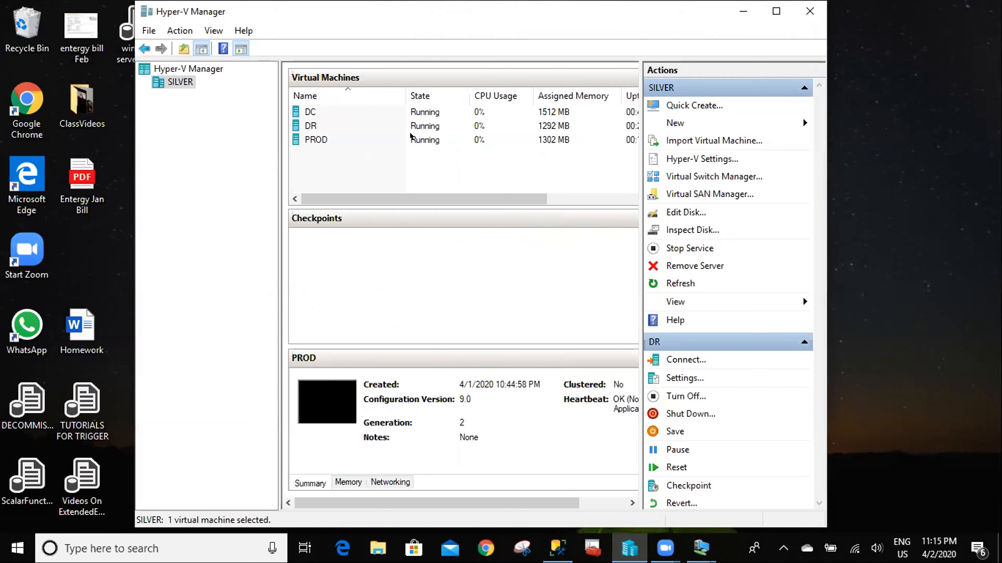
right_click(410, 138)
left_click(440, 172)
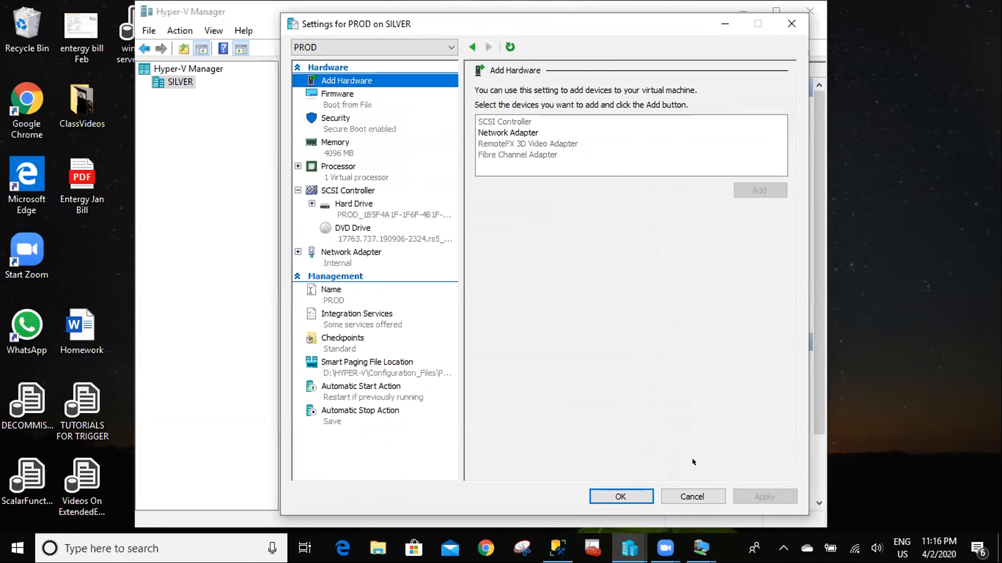
left_click(692, 496)
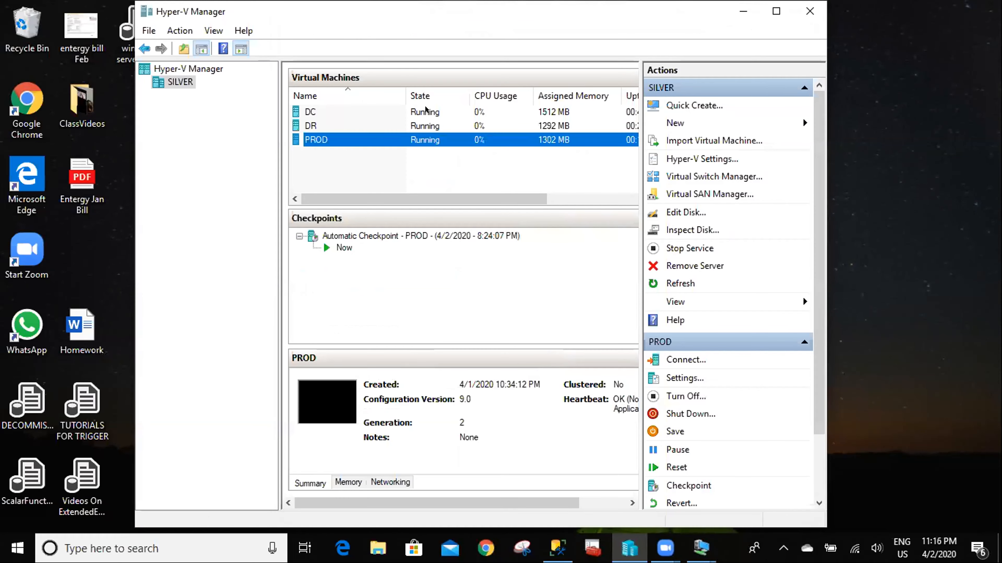
- Check DC's network adapter is on Internal and cancel its settings
left_click(425, 112)
right_click(445, 112)
left_click(463, 137)
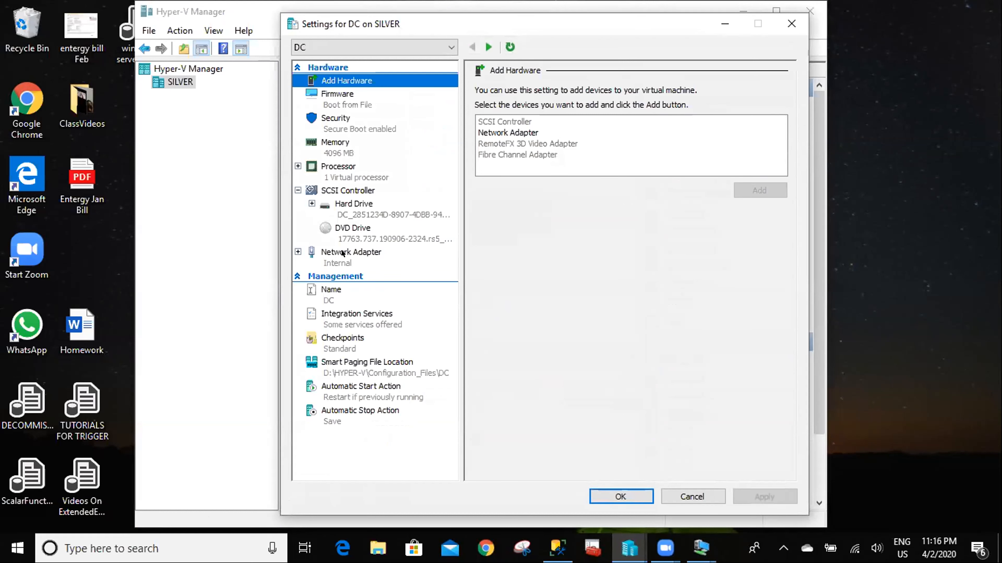
left_click(671, 487)
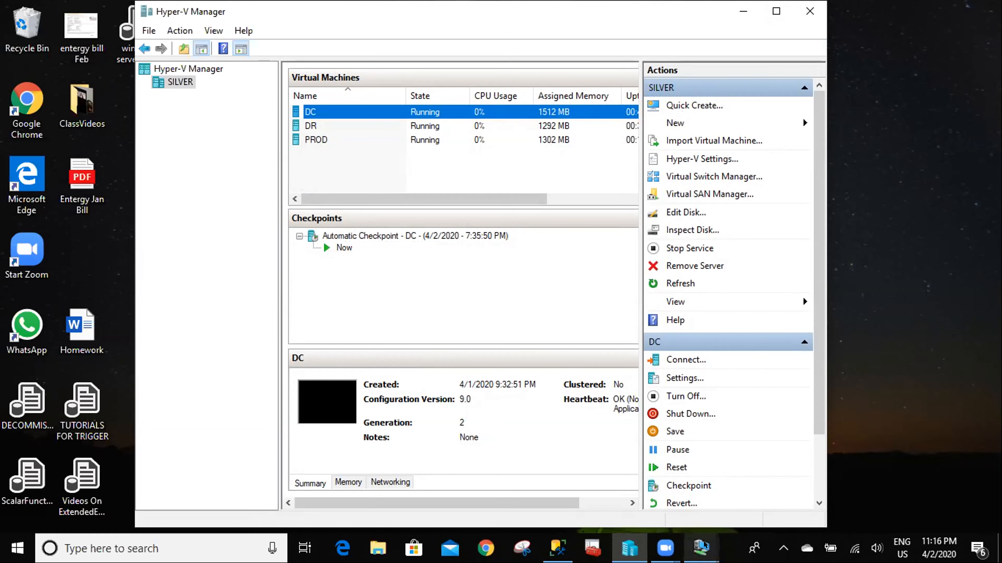
- On DR, confirm the Domain, Private and Public firewalls are all off, then close Windows Security
mouse_move(701, 548)
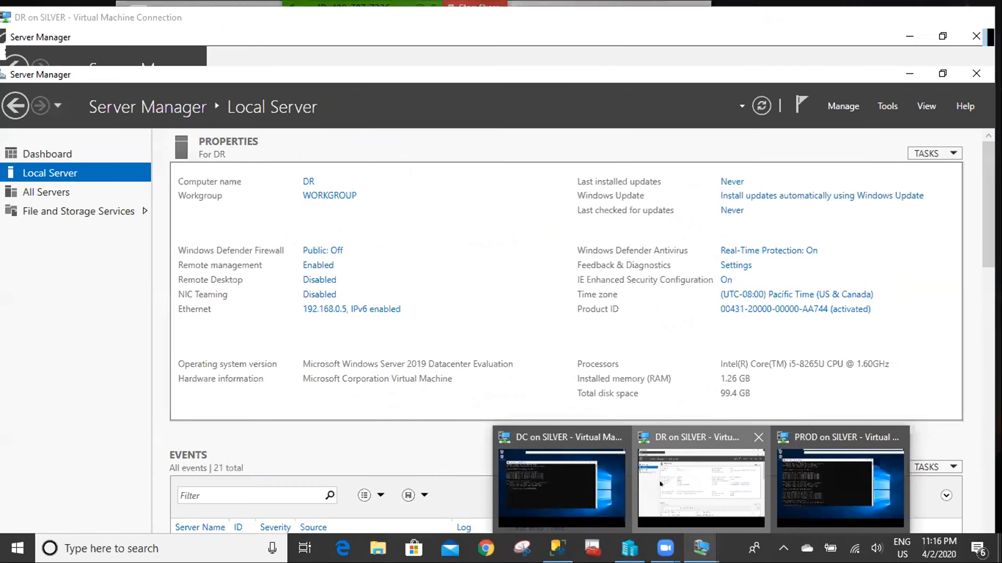
left_click(659, 480)
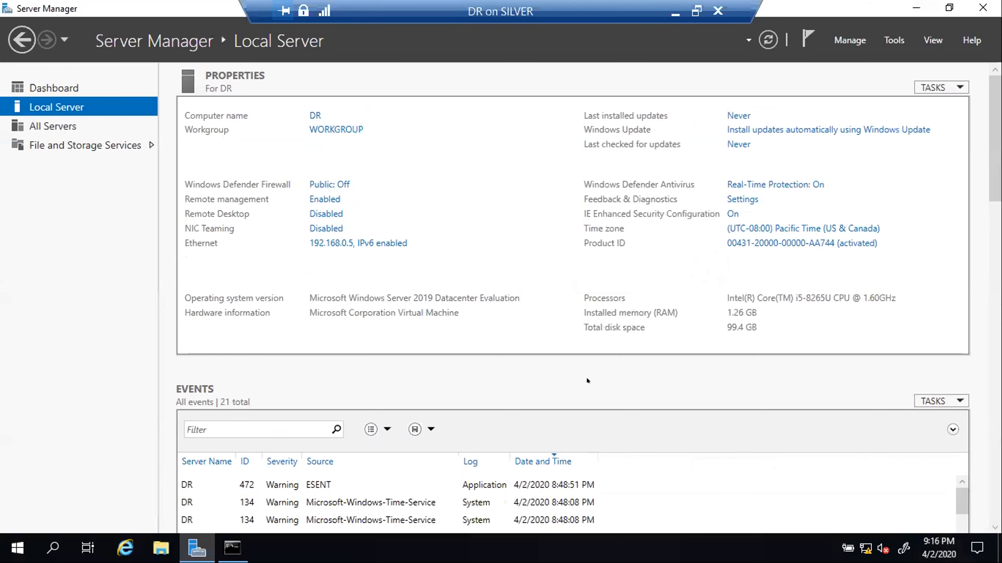
left_click(321, 183)
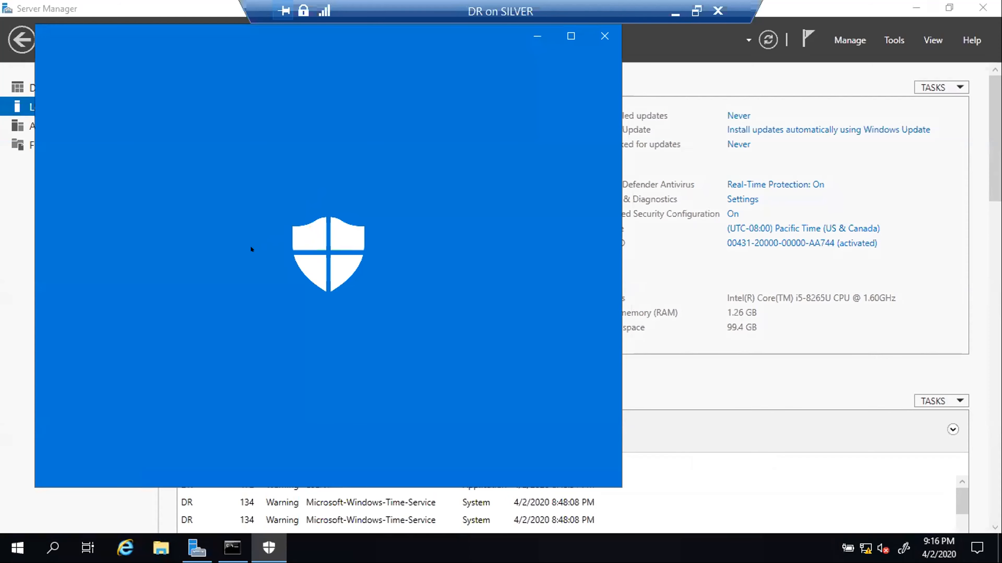
scroll(227, 263, "down", 6)
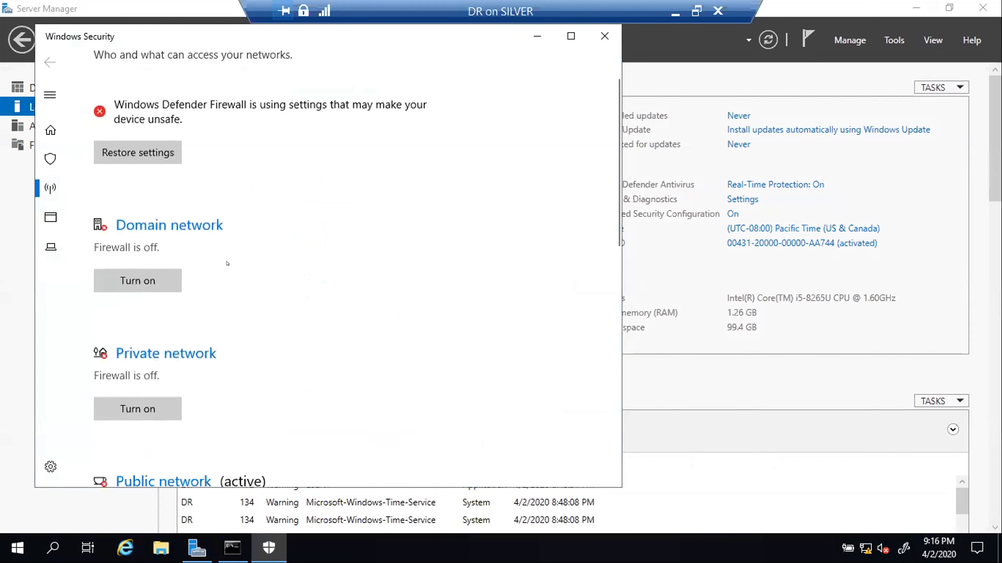
scroll(228, 263, "down", 3)
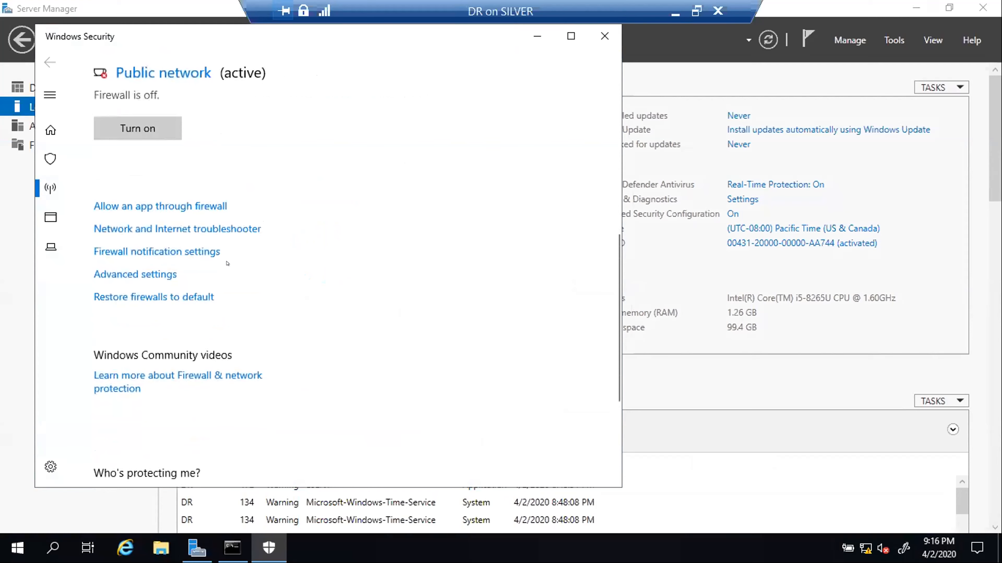
scroll(227, 264, "down", 5)
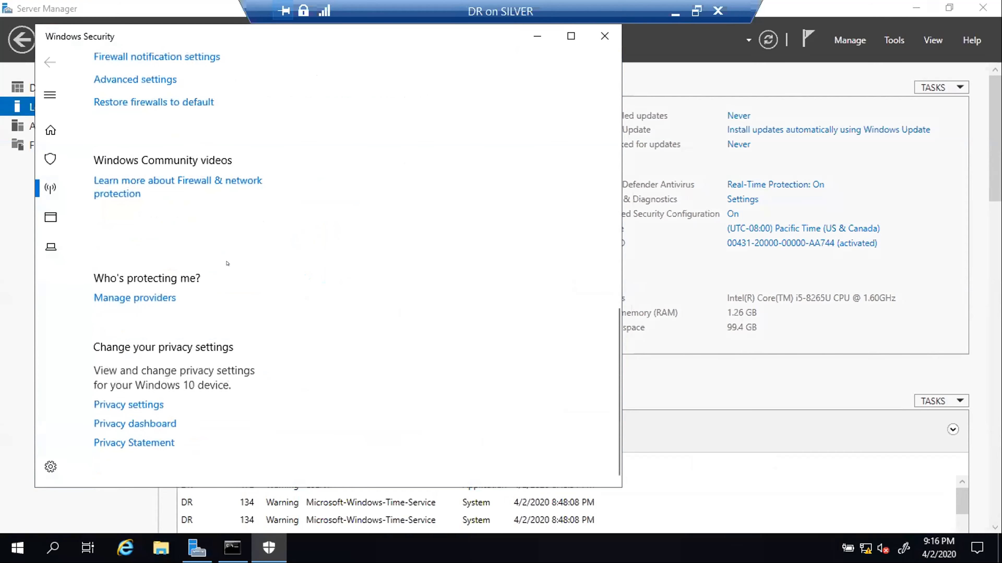
scroll(228, 263, "up", 11)
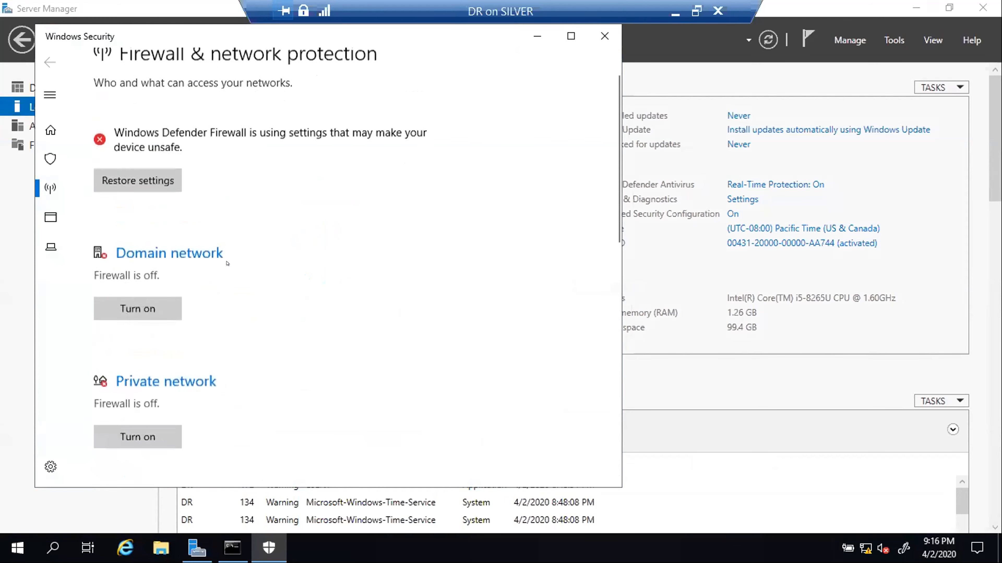
left_click(603, 36)
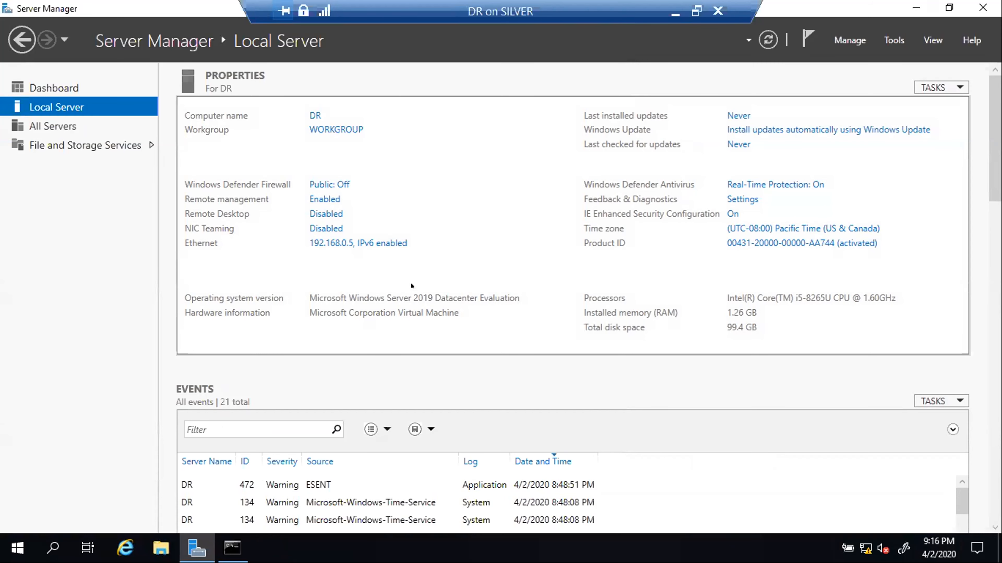
- On DR, ping 192.168.0.3 and 192.168.0.4; both return Destination host unreachable from 192.168.0.5
left_click(906, 6)
left_click(181, 340)
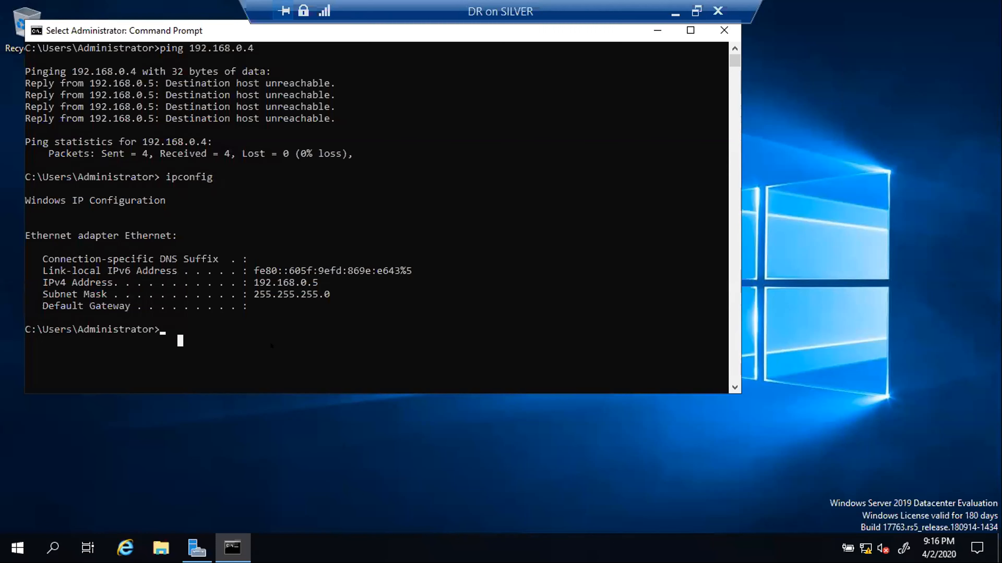
type("ping ")
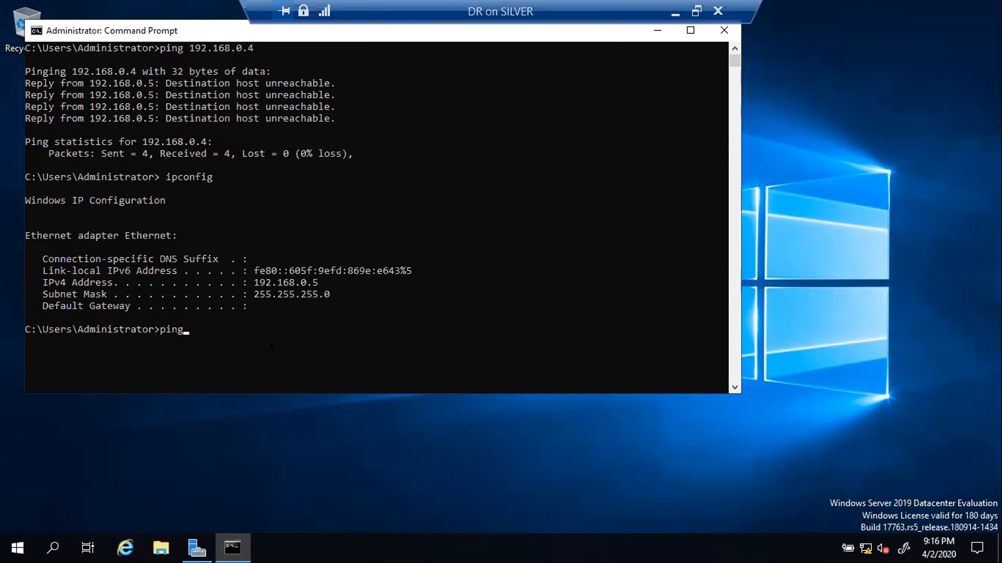
type("192.168.0.3")
key("Return")
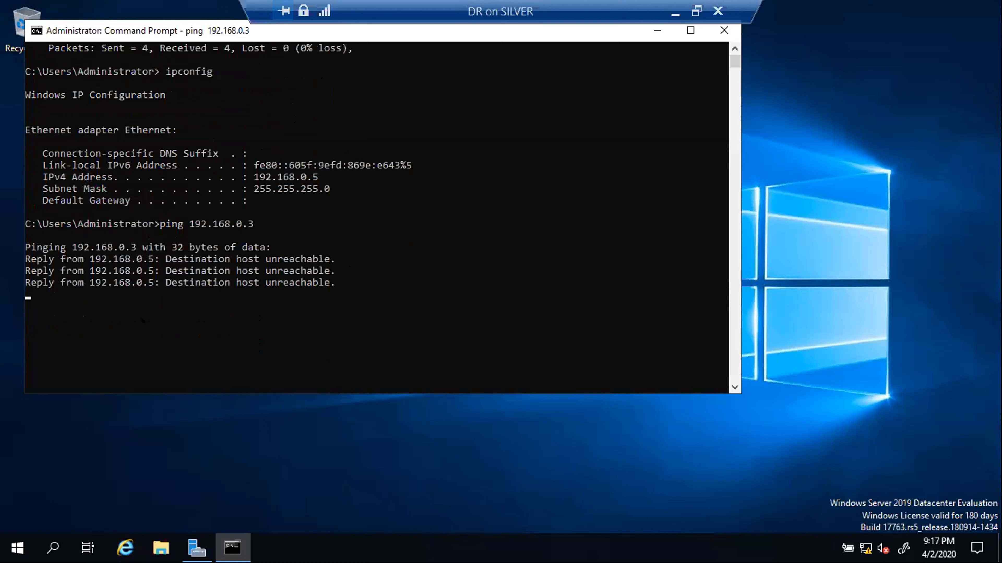
left_click(133, 318)
scroll(508, 300, "down", 4)
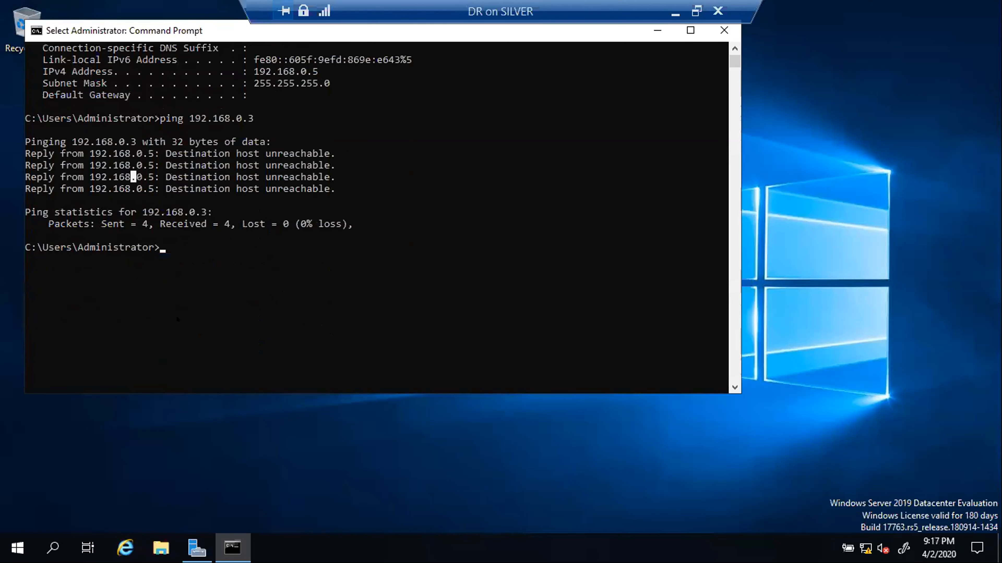
left_click(191, 251)
type("ping ")
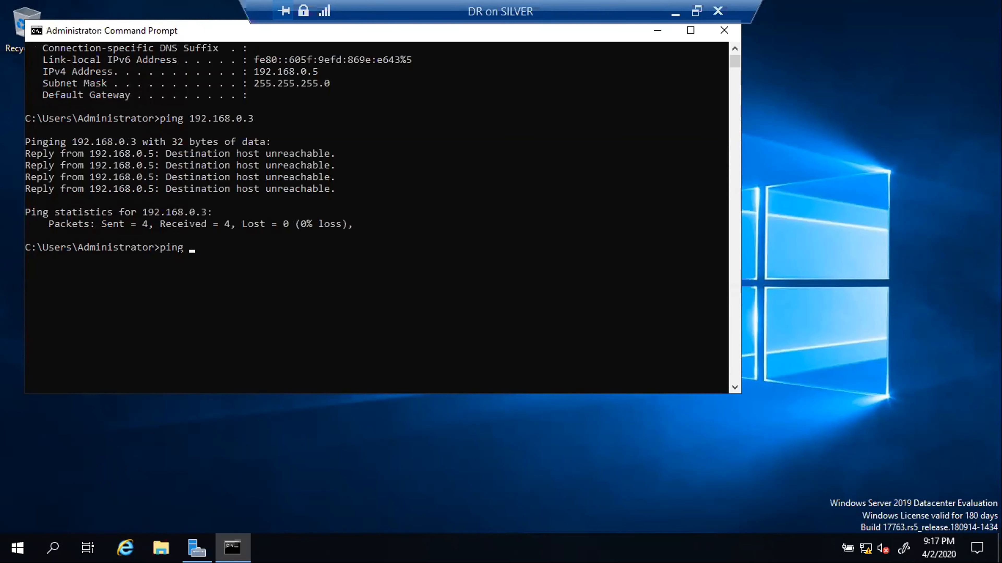
type("192.168.0.4")
key("Return")
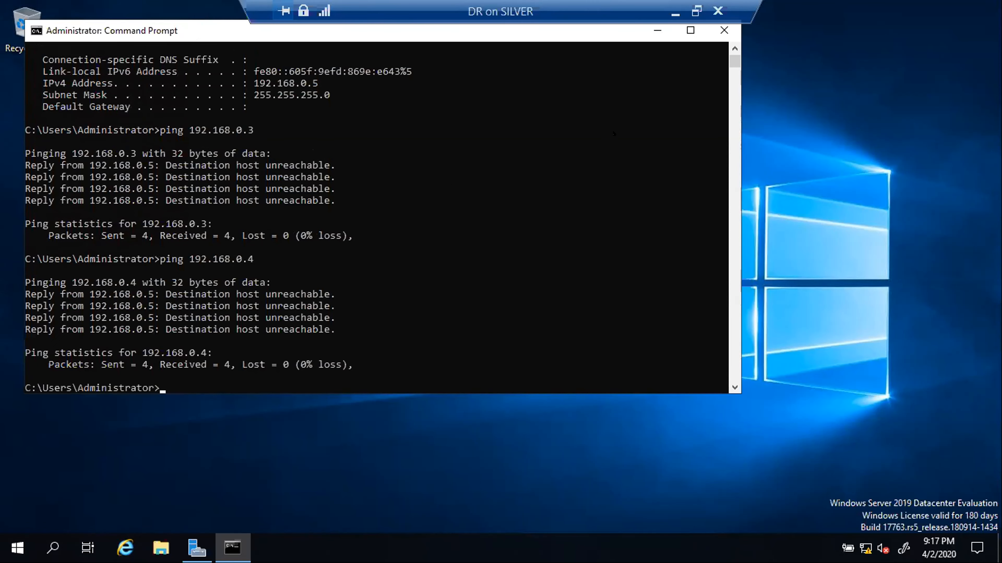
- Check the Ethernet adapter's IPv4 settings (192.168.0.5, 255.255.255.0, DNS 192.168.0.3) without changing anything
left_click(191, 545)
left_click(342, 242)
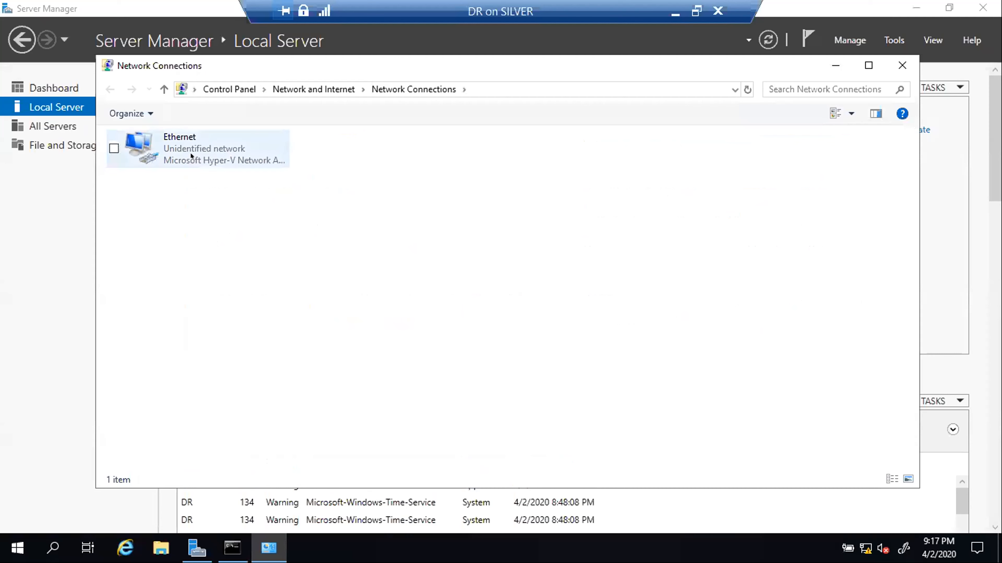
left_click(190, 152)
right_click(190, 153)
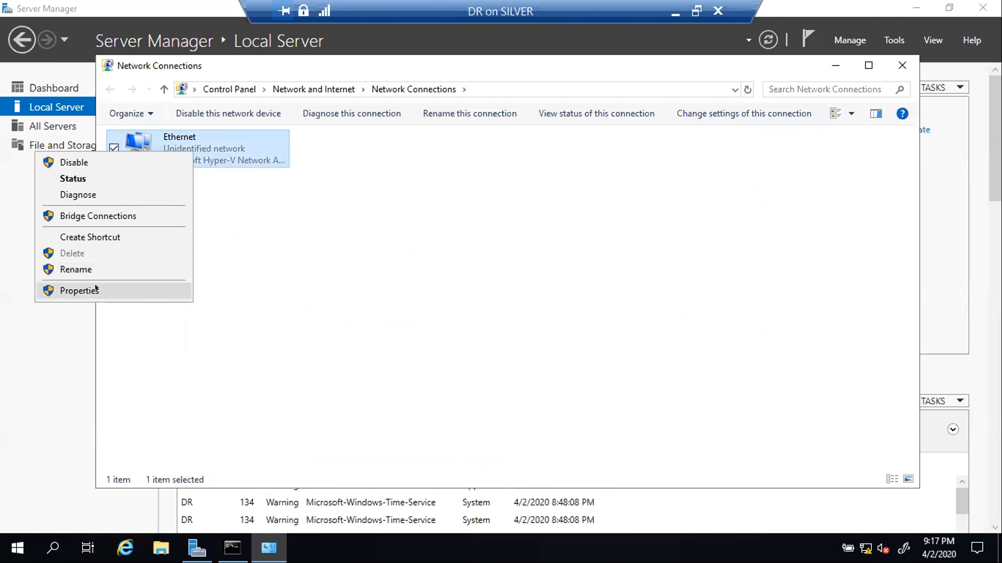
left_click(79, 291)
left_click(216, 282)
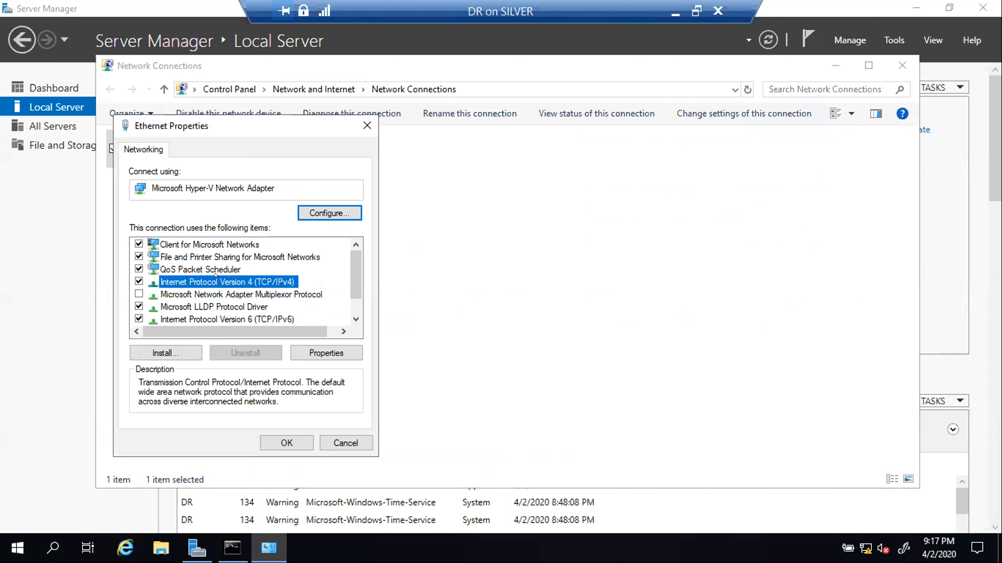
left_click(321, 353)
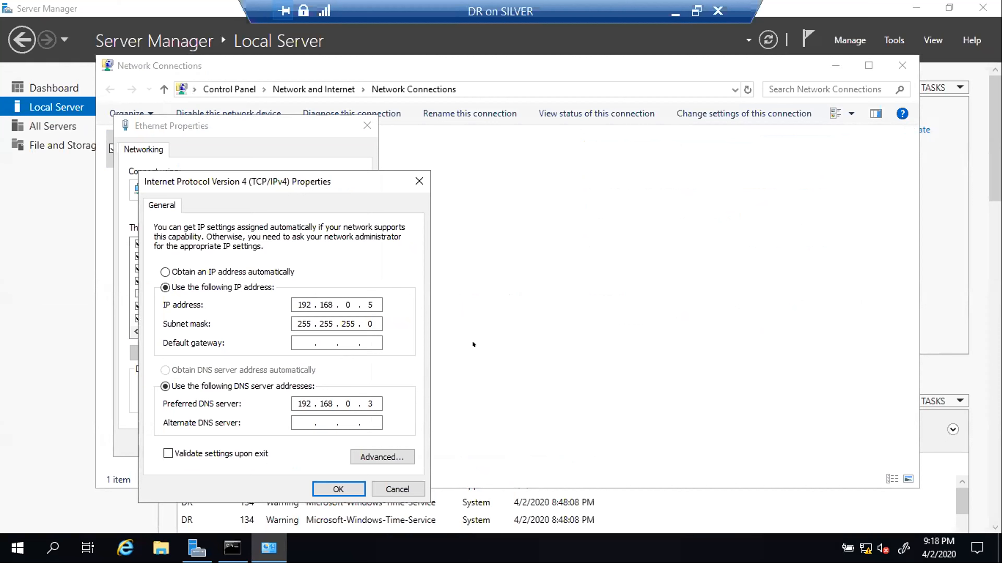
left_click(389, 488)
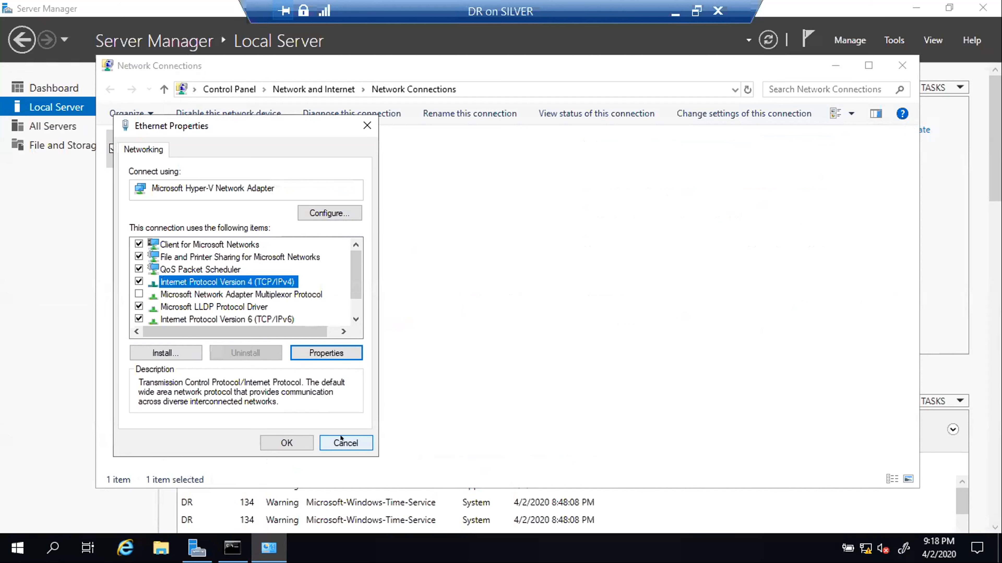
left_click(332, 437)
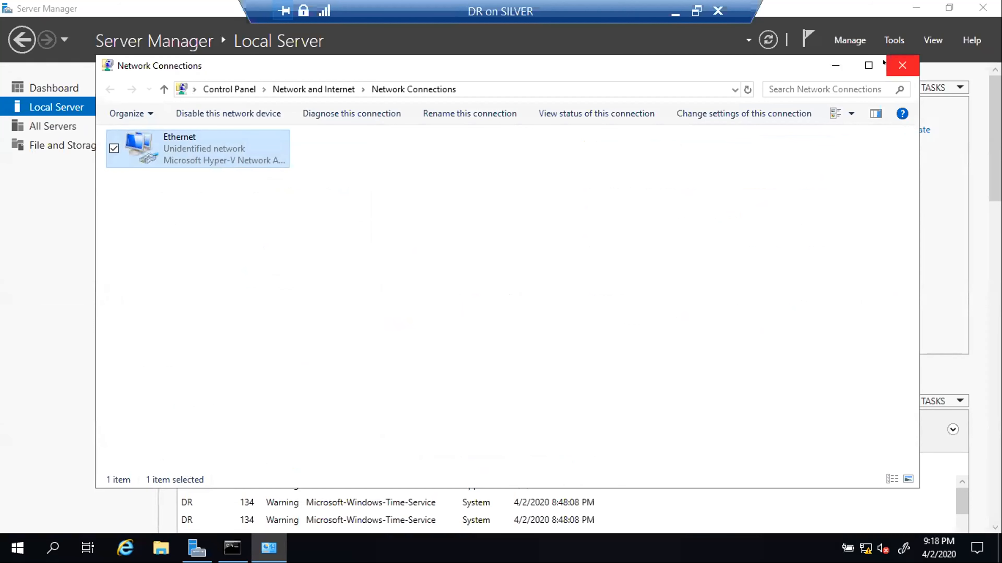
left_click(902, 66)
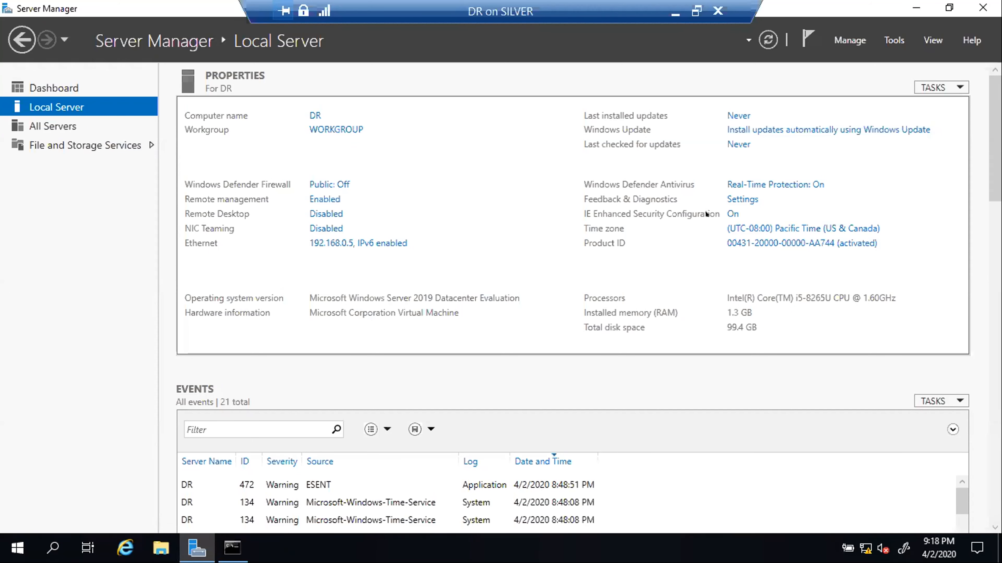
- Set IE Enhanced Security Configuration to Off for Users and apply it
left_click(722, 214)
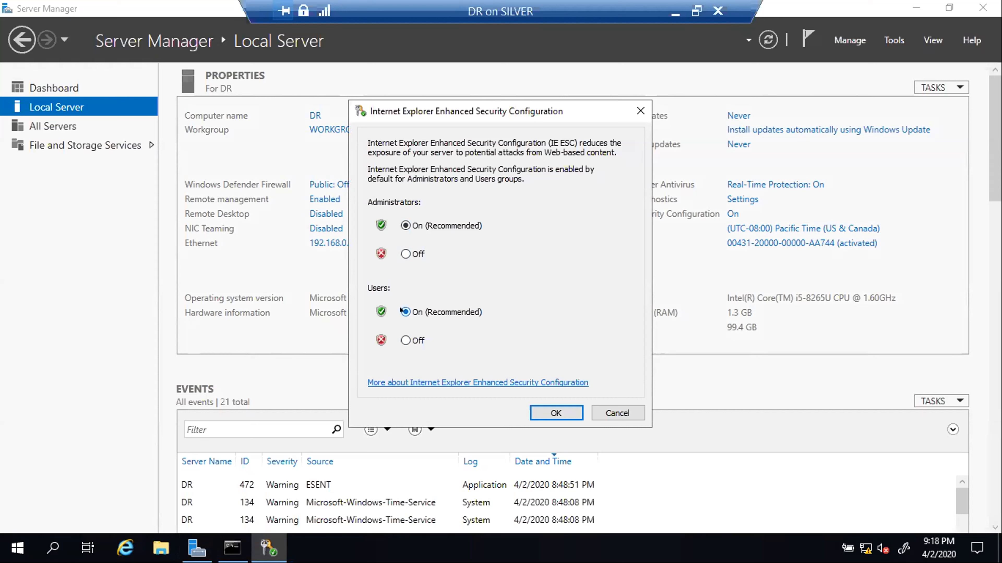
left_click(404, 339)
left_click(556, 412)
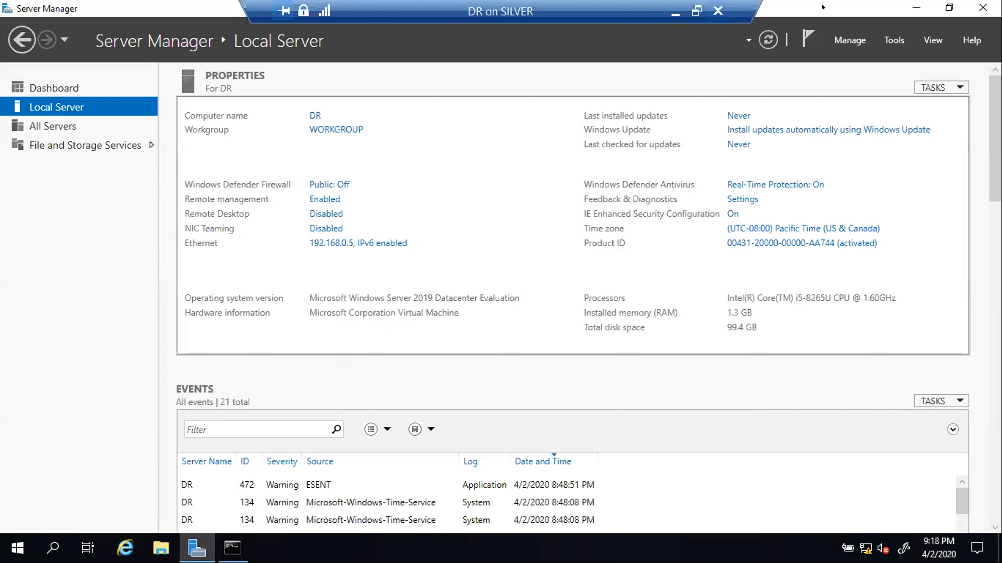
- Restart the DR VM from the Start menu, keeping the default shutdown reason
left_click(916, 8)
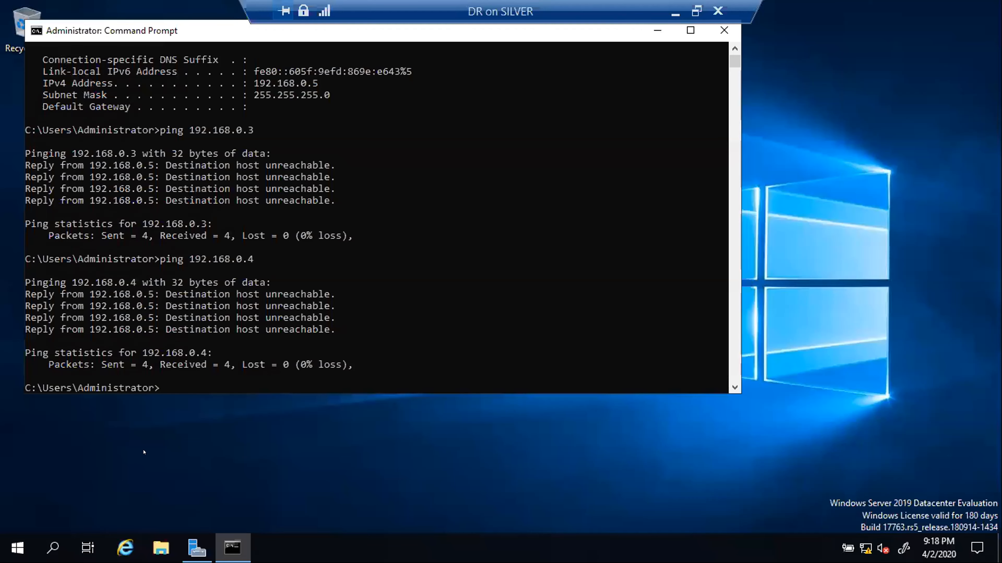
left_click(6, 545)
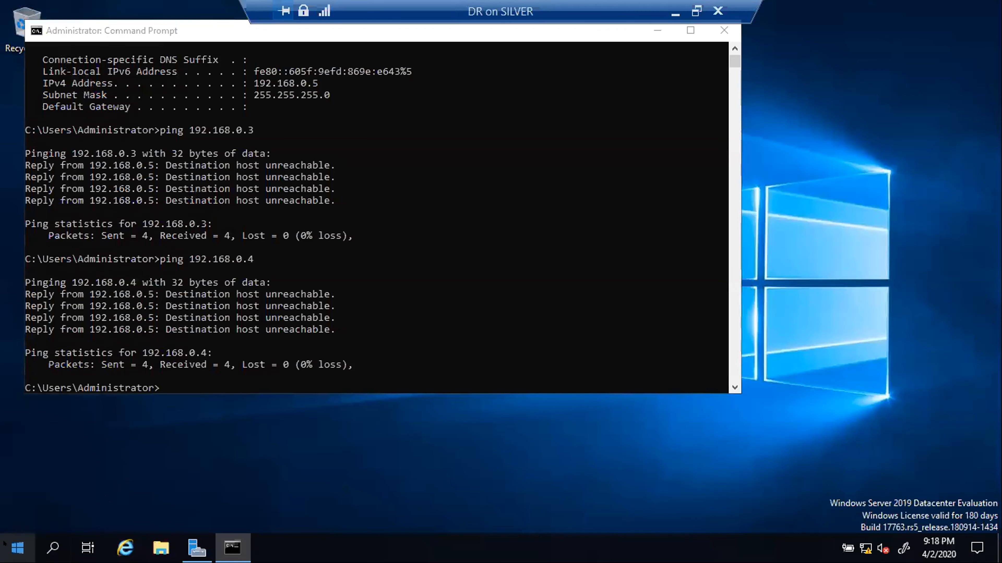
left_click(16, 547)
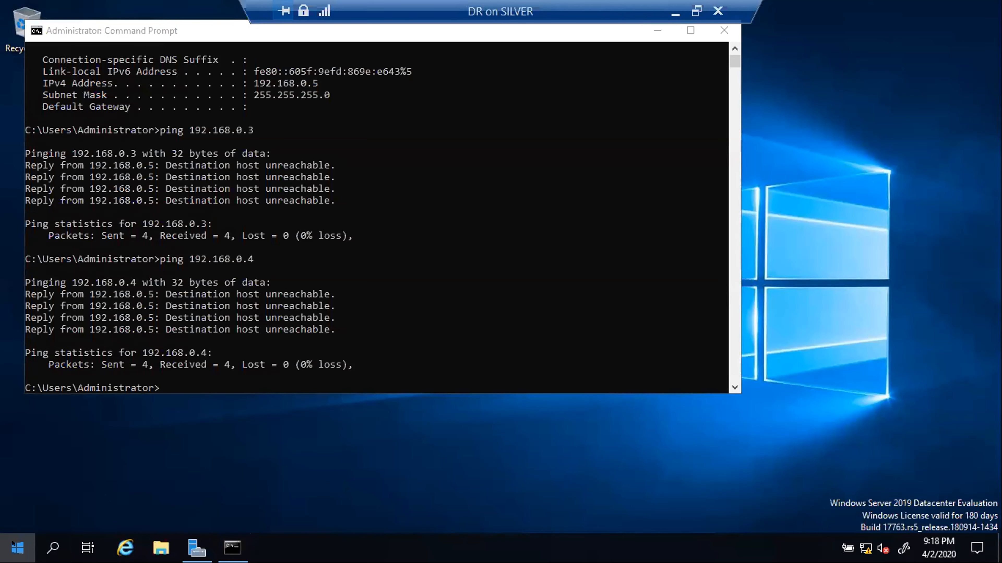
left_click(16, 513)
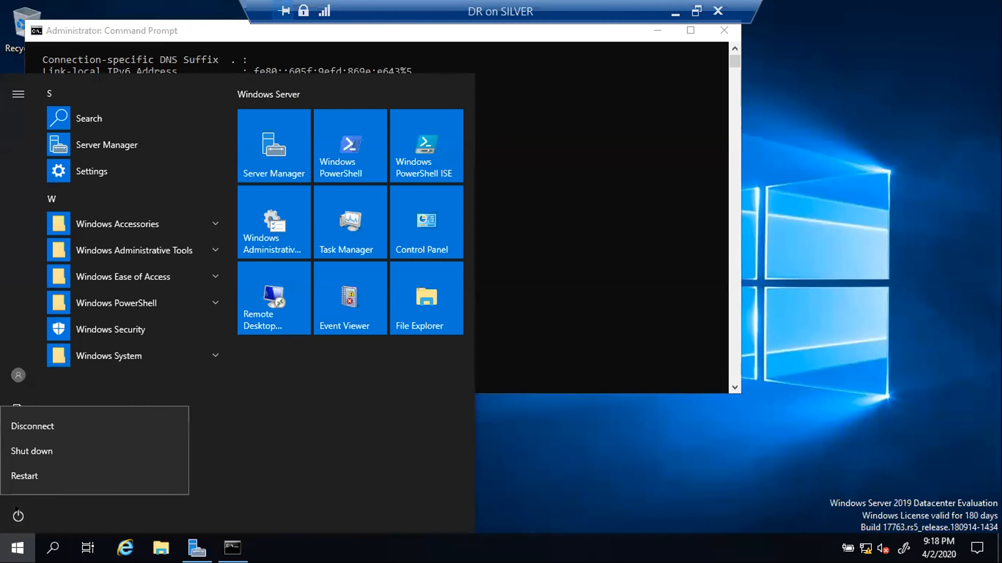
left_click(118, 476)
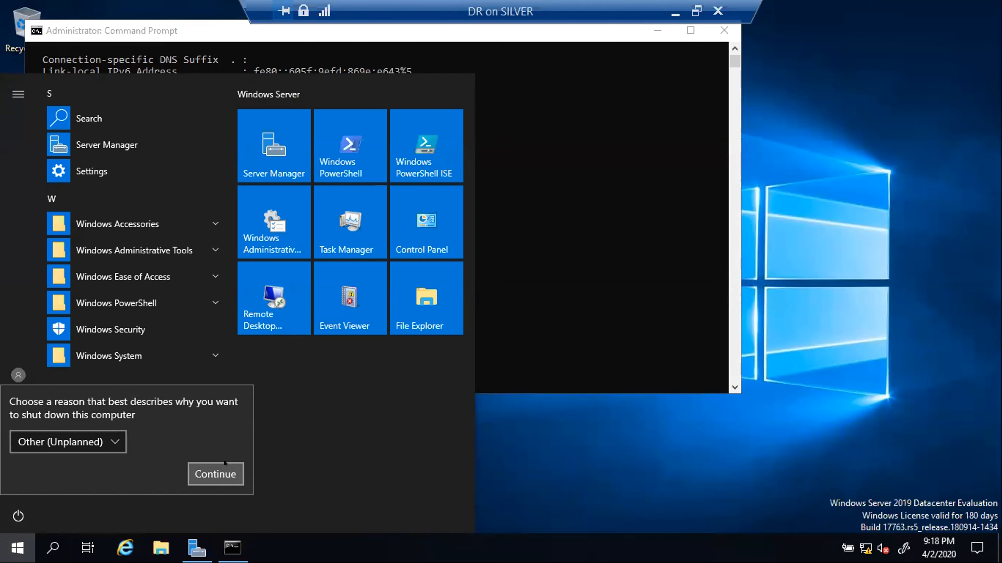
left_click(215, 473)
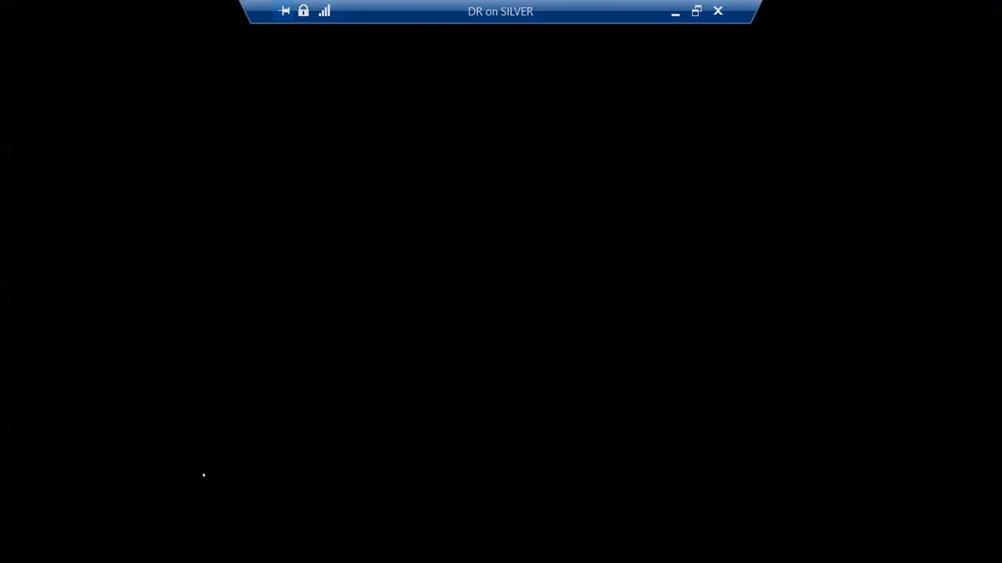